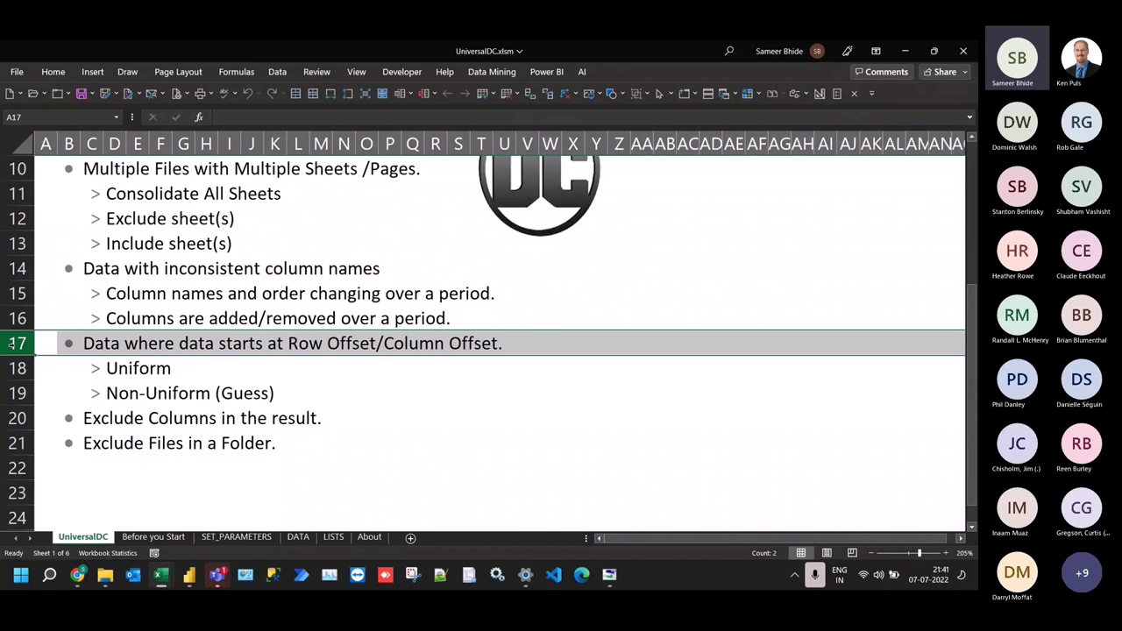
Review the row/column offset, exclude columns and exclude files scenarios listed on the UniversalDC sheet
{"action": "left_click", "coordinate": [9, 385]}
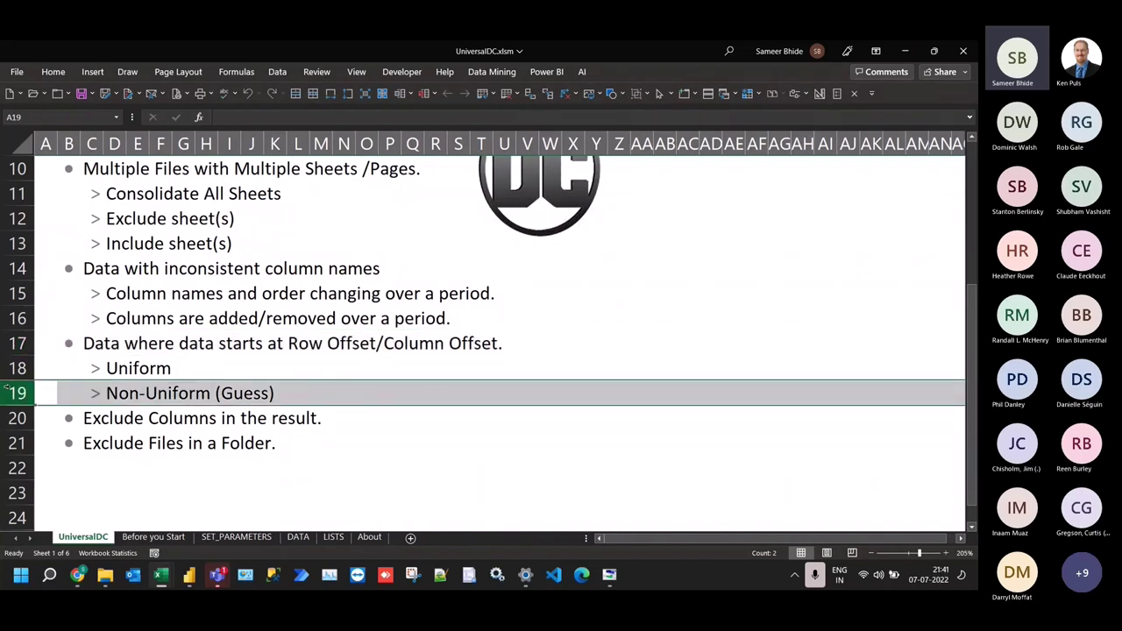
{"action": "scroll", "coordinate": [85, 354], "scroll_direction": "down", "scroll_amount": 1}
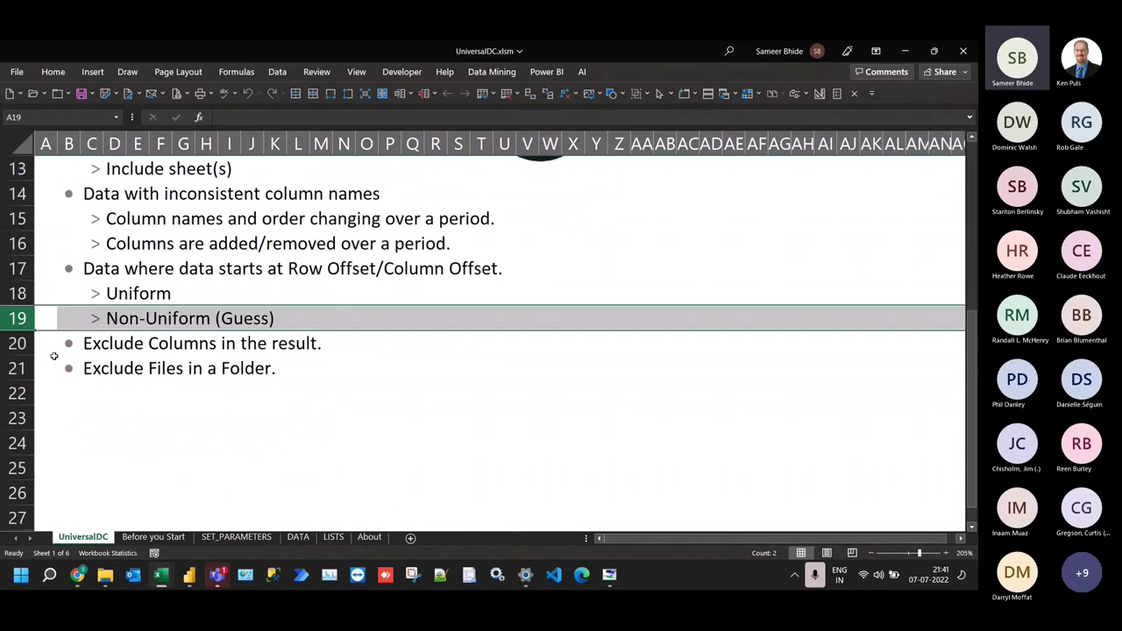
{"action": "left_click", "coordinate": [28, 347]}
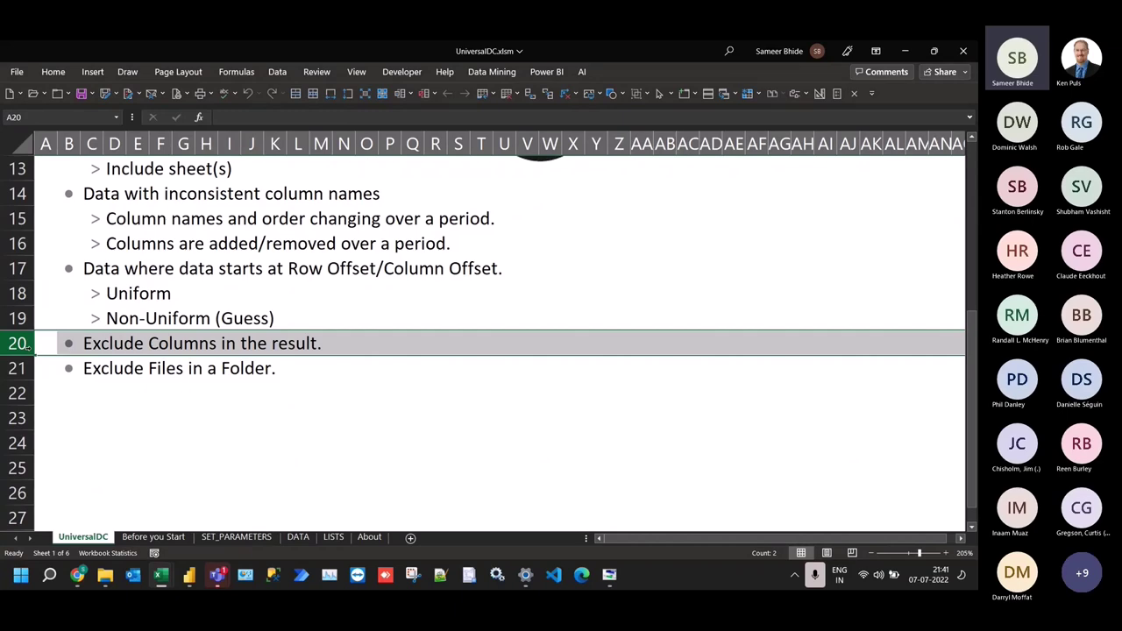
{"action": "scroll", "coordinate": [97, 346], "scroll_direction": "up", "scroll_amount": 4}
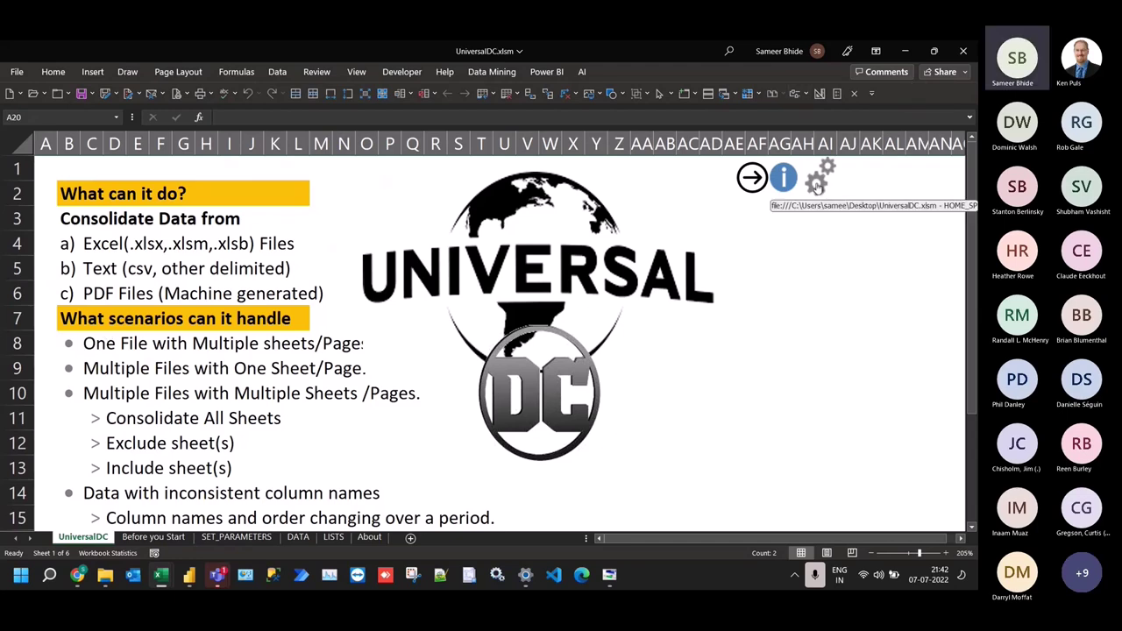
Go to the Before you Start instructions and check the file properties of UniversalDC.xlsm on the desktop
{"action": "left_click", "coordinate": [753, 179]}
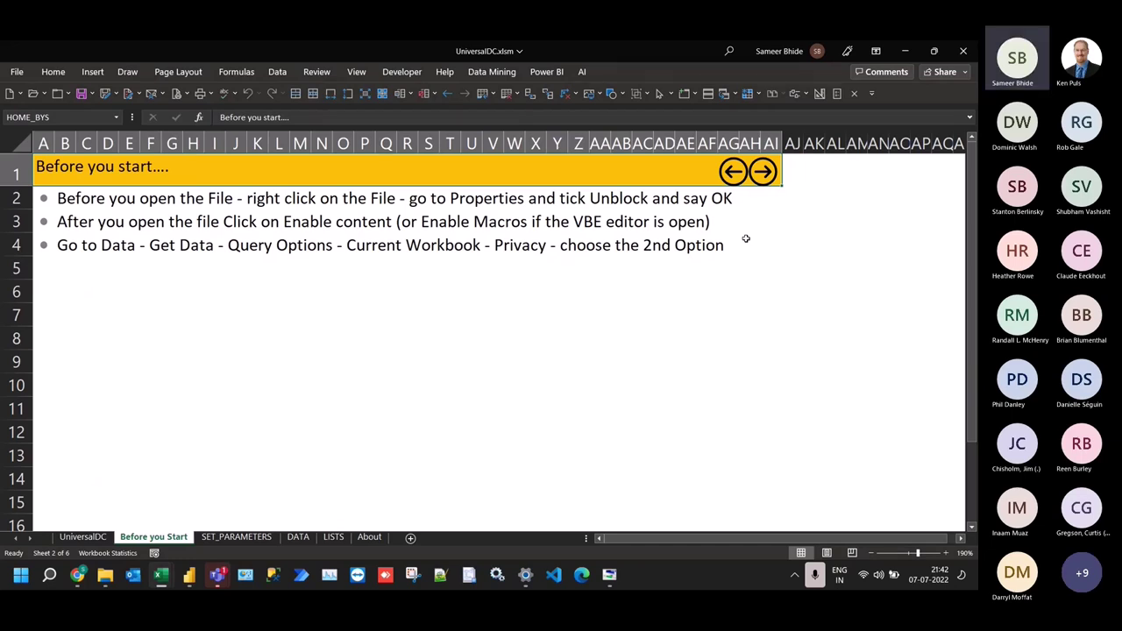
{"action": "key", "text": "super+d"}
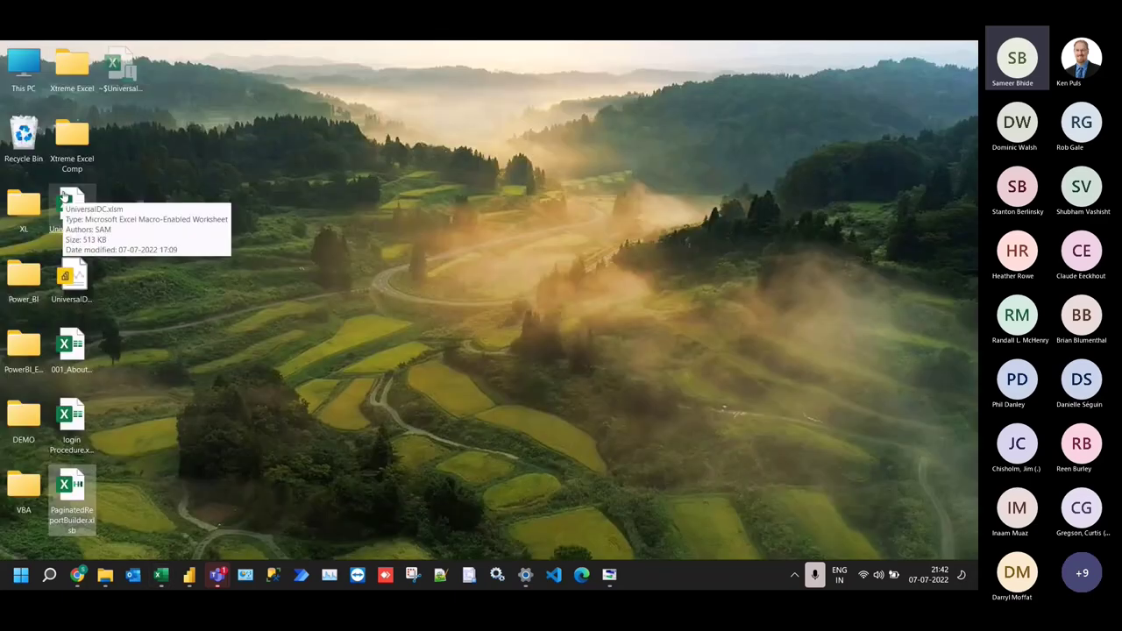
{"action": "right_click", "coordinate": [64, 197]}
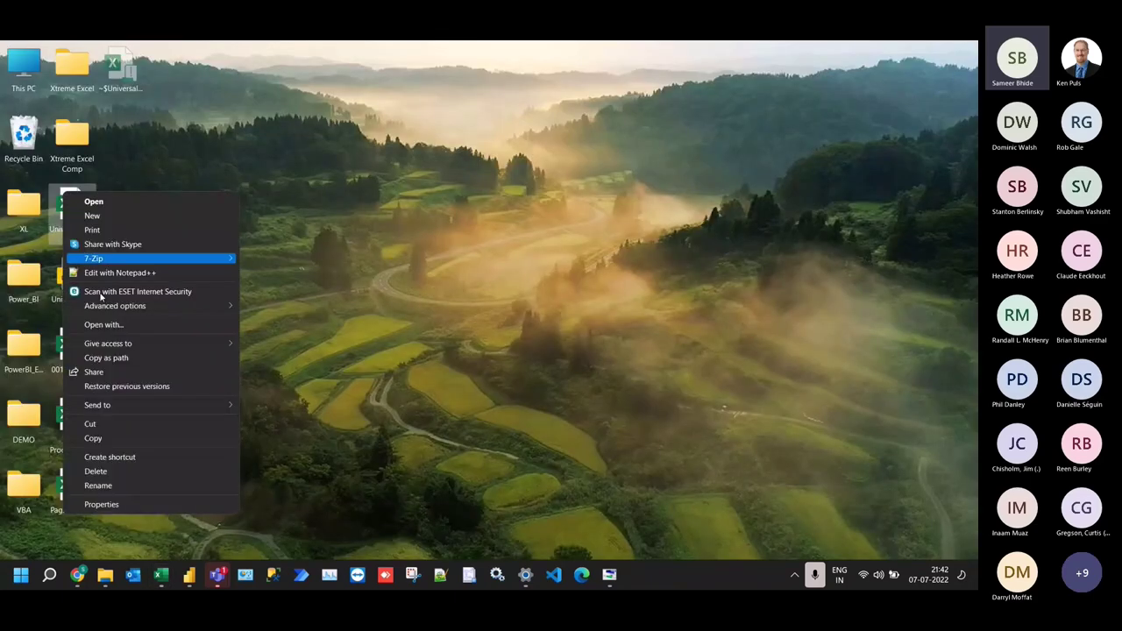
{"action": "left_click", "coordinate": [142, 505]}
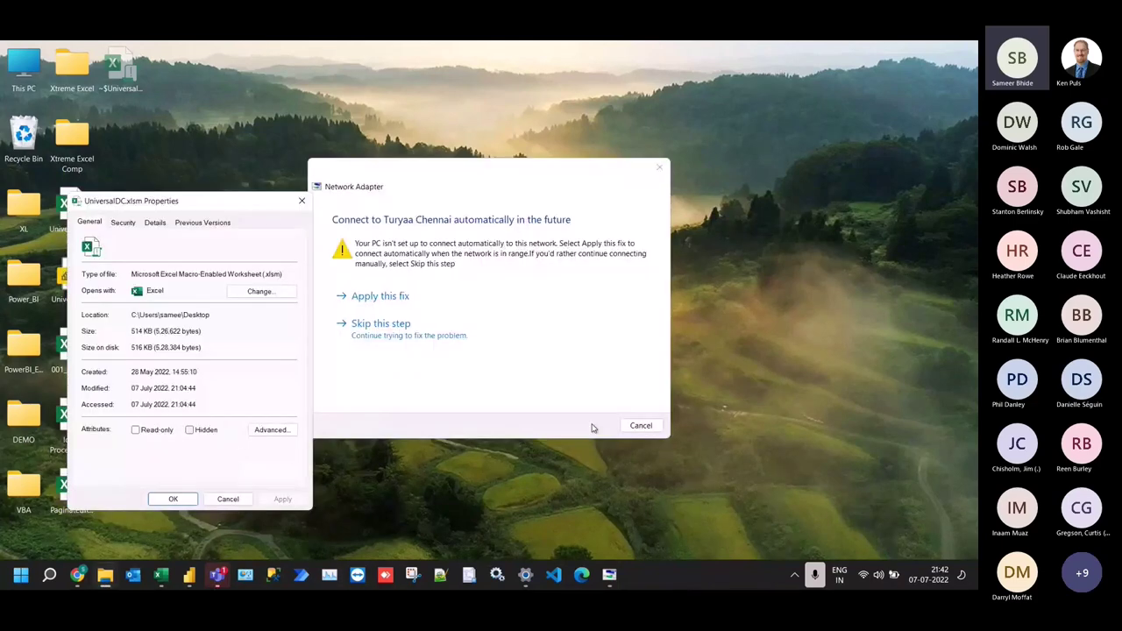
{"action": "left_click", "coordinate": [641, 426]}
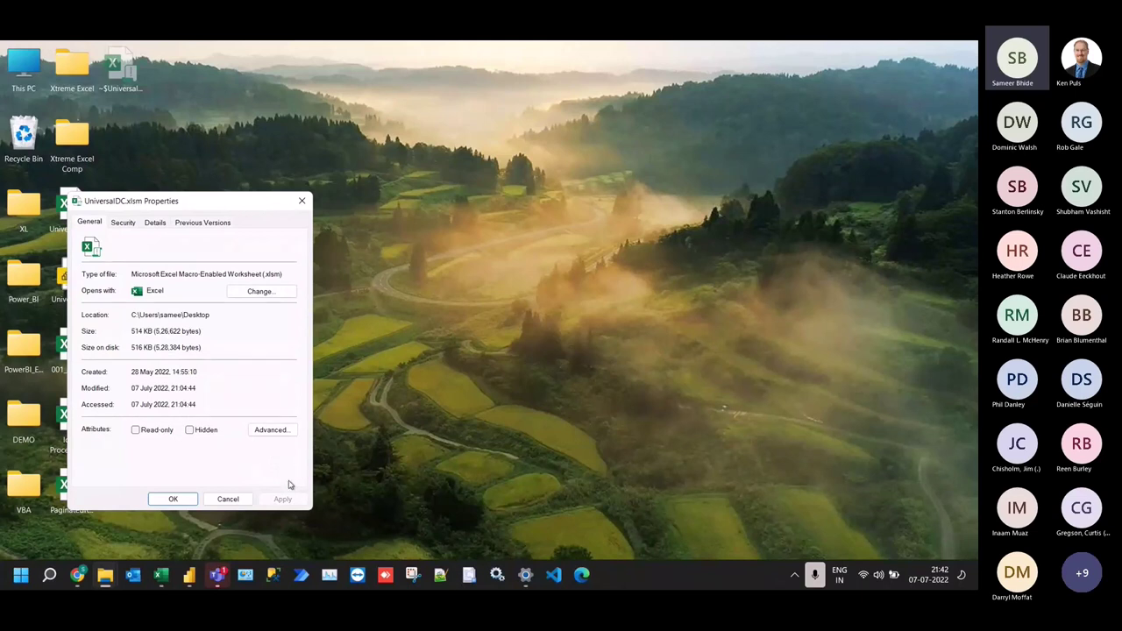
{"action": "left_click", "coordinate": [241, 504]}
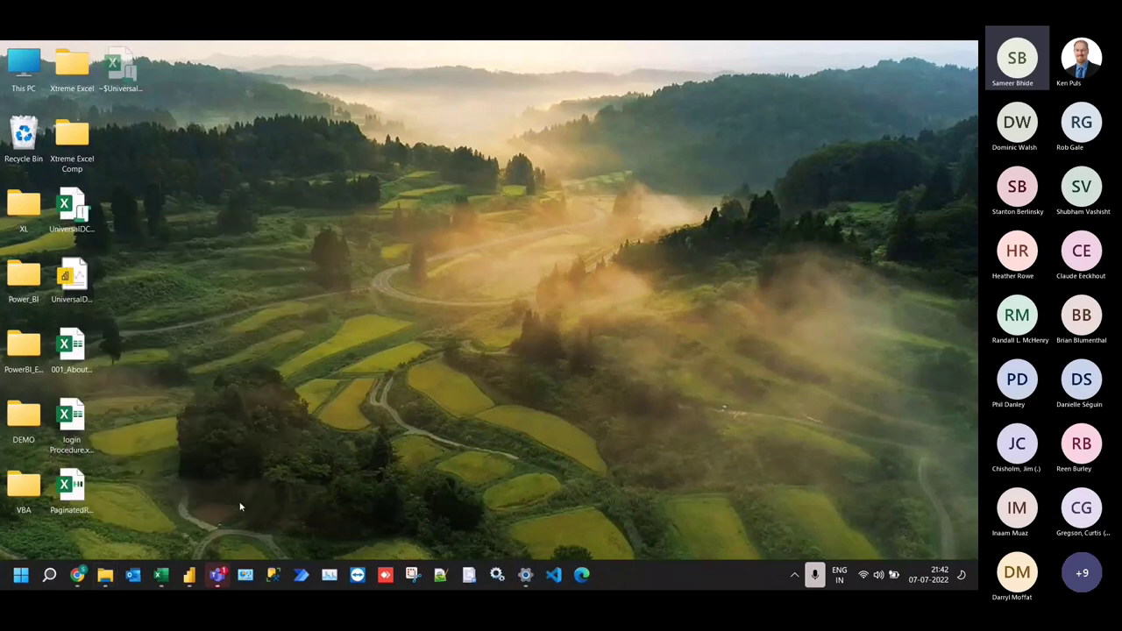
Return to the UniversalDC.xlsm workbook and check the current workbook and global privacy levels in Query Options
{"action": "mouse_move", "coordinate": [161, 574]}
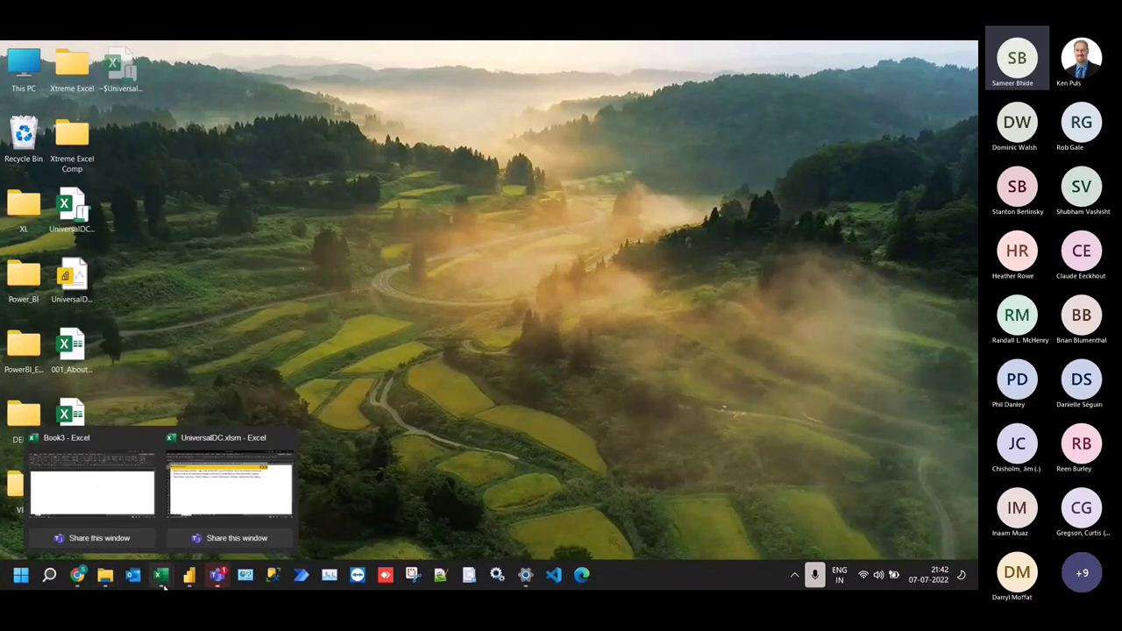
{"action": "left_click", "coordinate": [225, 499]}
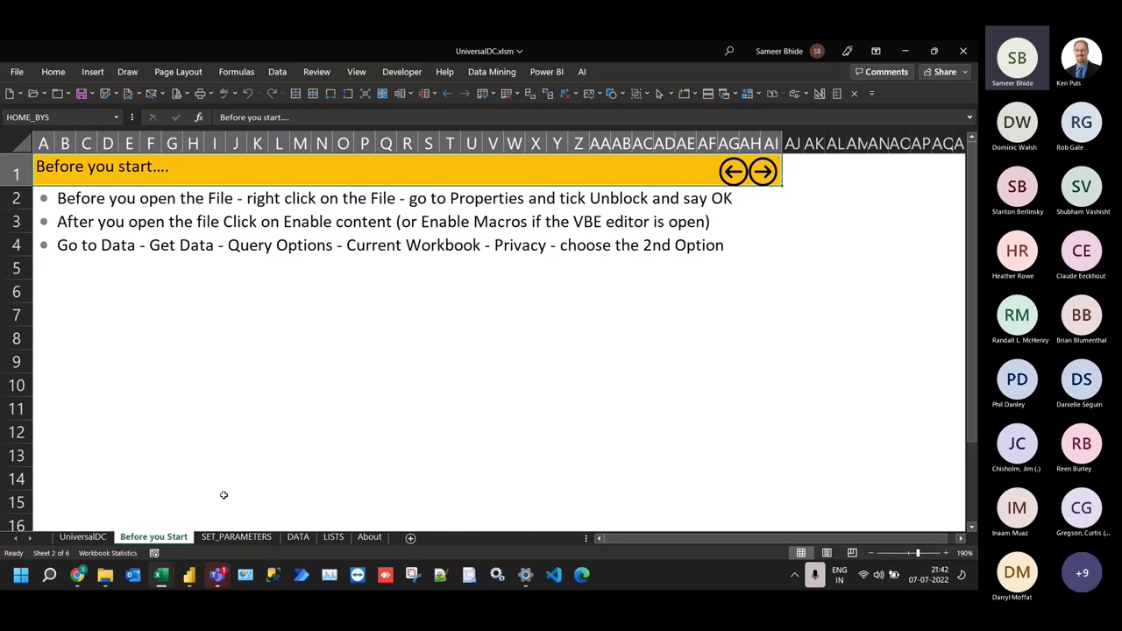
{"action": "left_click", "coordinate": [546, 73]}
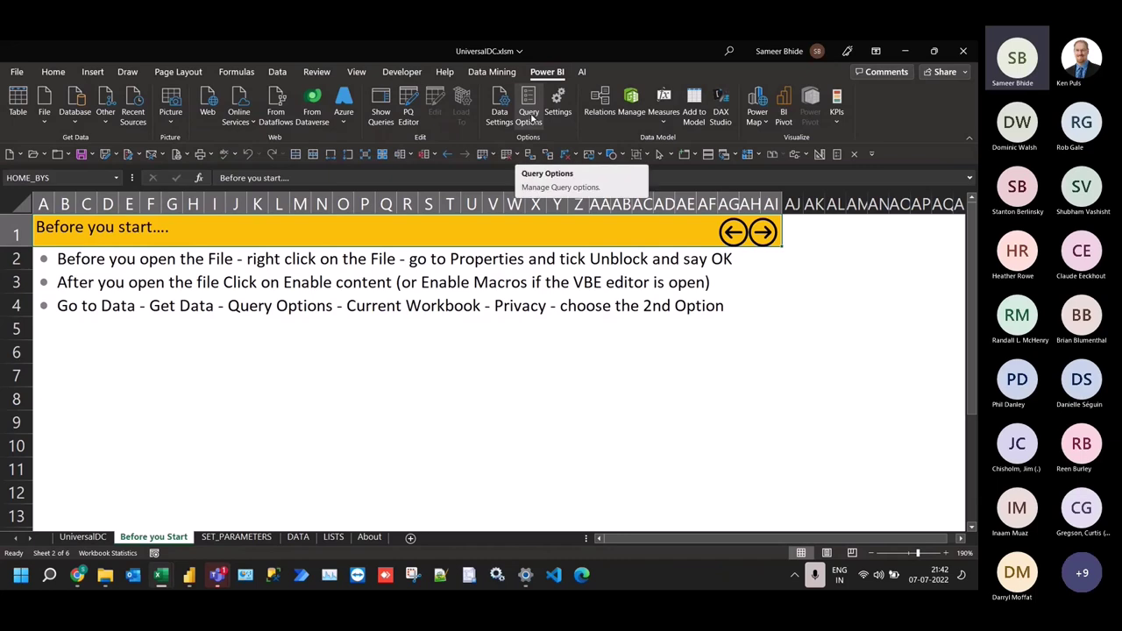
{"action": "left_click", "coordinate": [529, 118]}
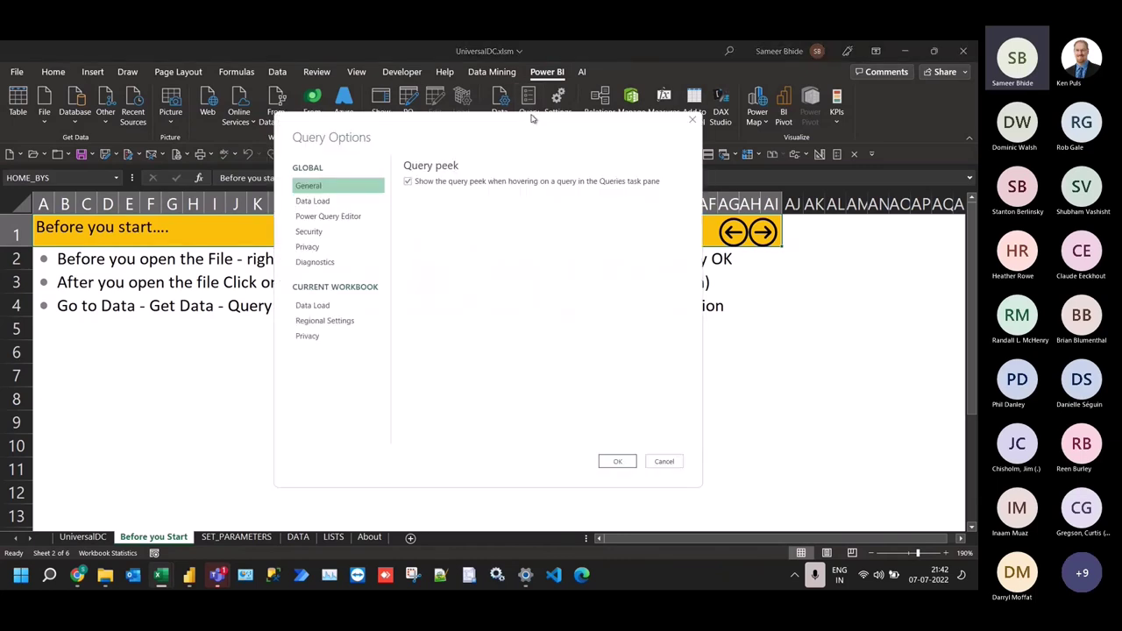
{"action": "left_click", "coordinate": [357, 338]}
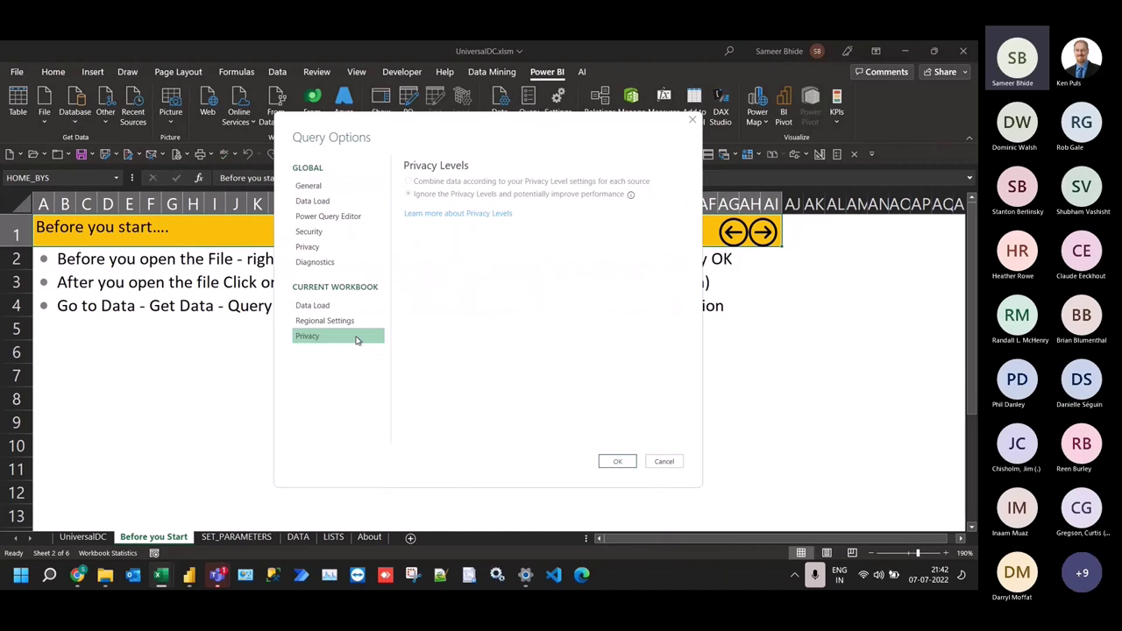
{"action": "left_click", "coordinate": [346, 249]}
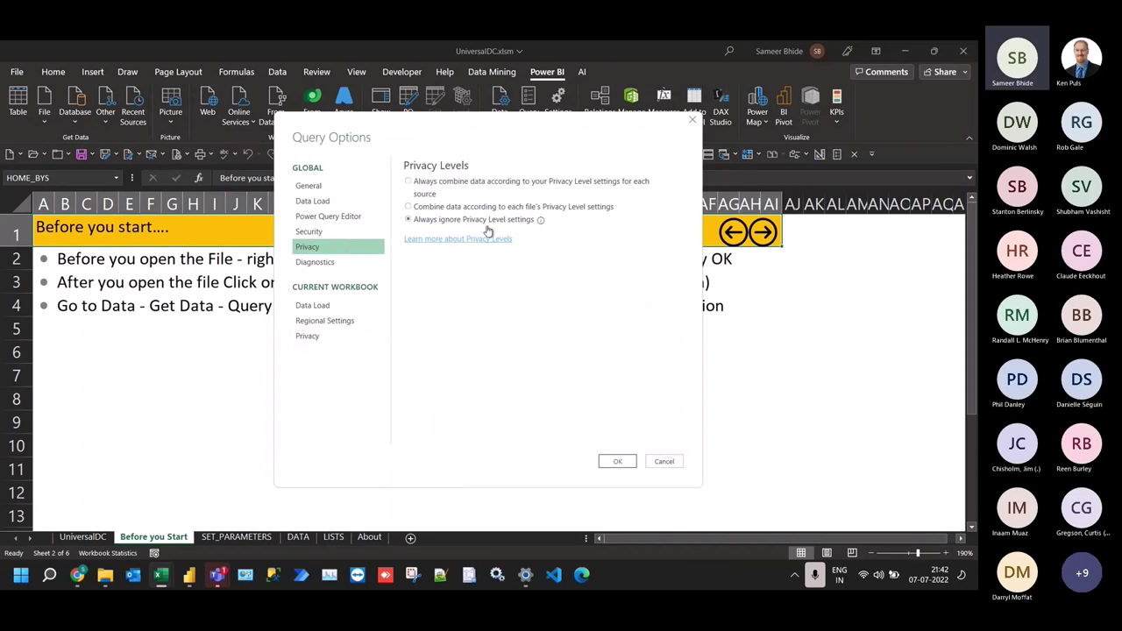
{"action": "left_click", "coordinate": [665, 462]}
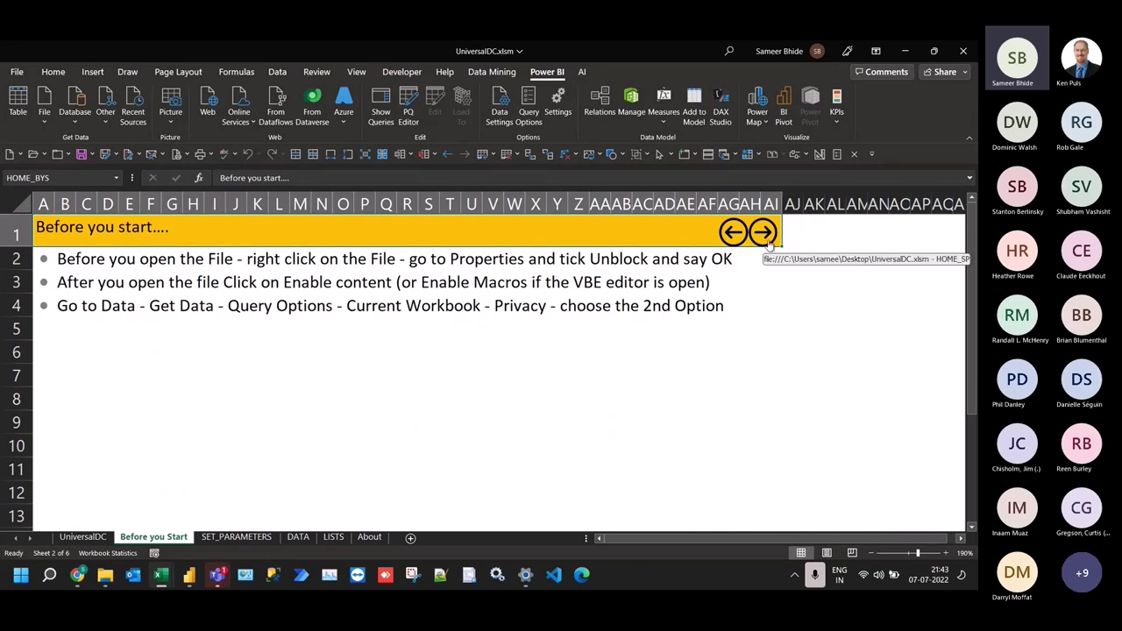
Go to the SET_PARAMETERS sheet and choose Excel as the FileType value
{"action": "left_click", "coordinate": [764, 233]}
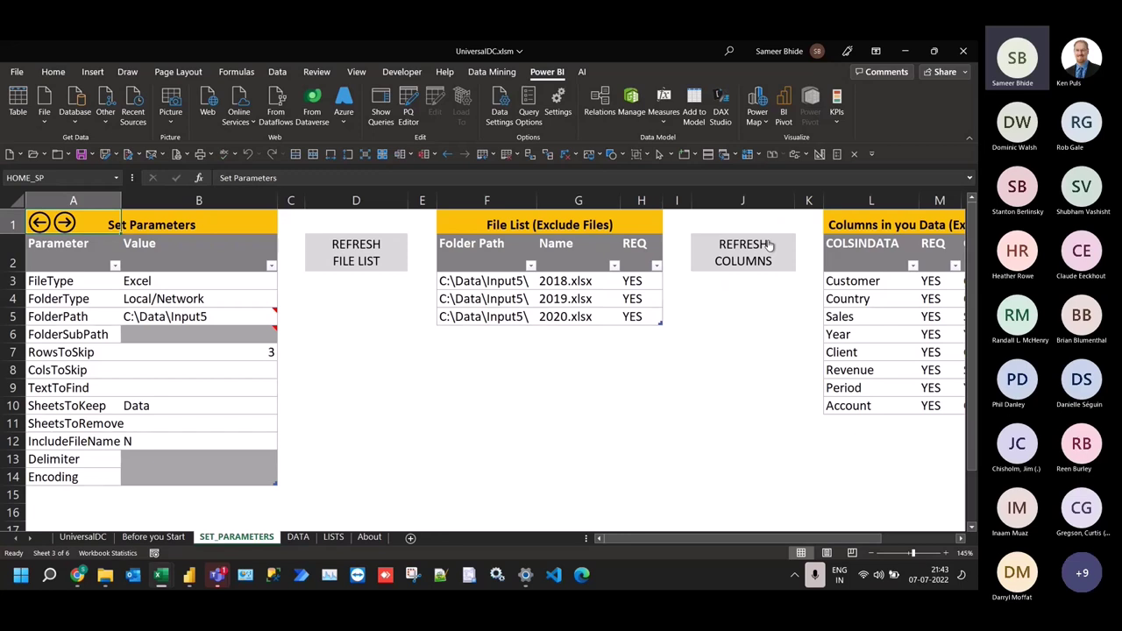
{"action": "left_click", "coordinate": [210, 279]}
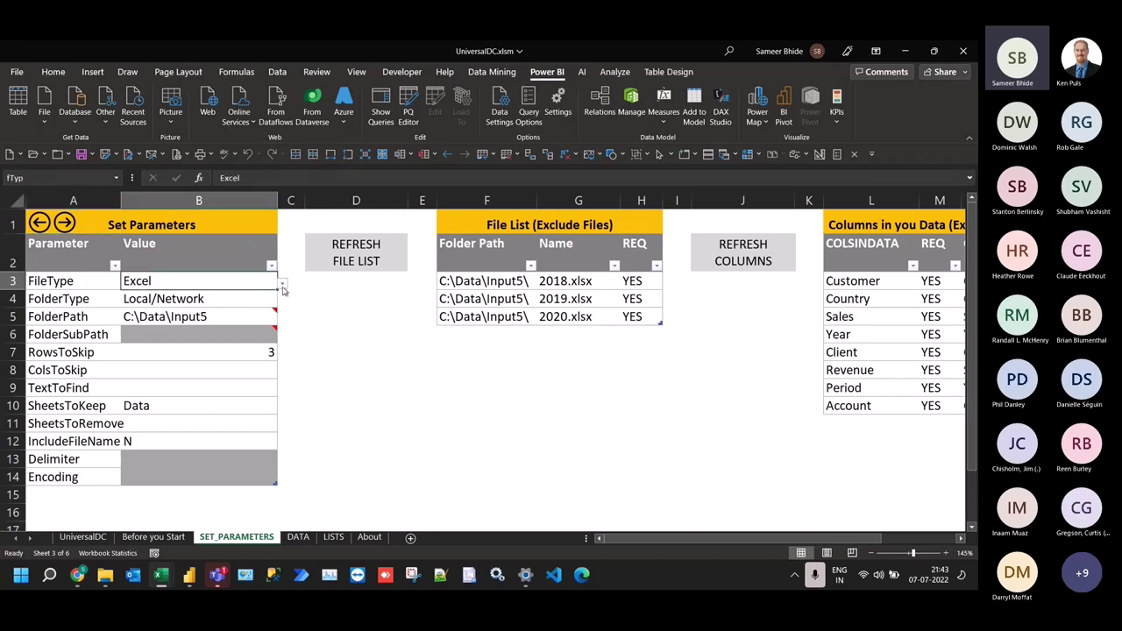
{"action": "left_click", "coordinate": [282, 289]}
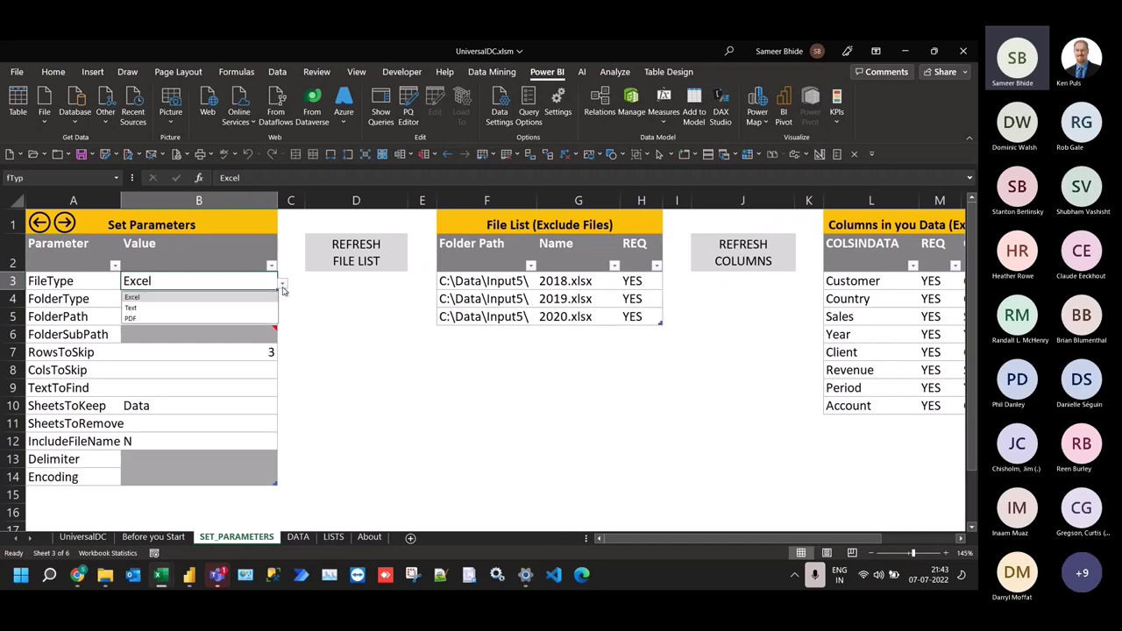
{"action": "left_click", "coordinate": [273, 298]}
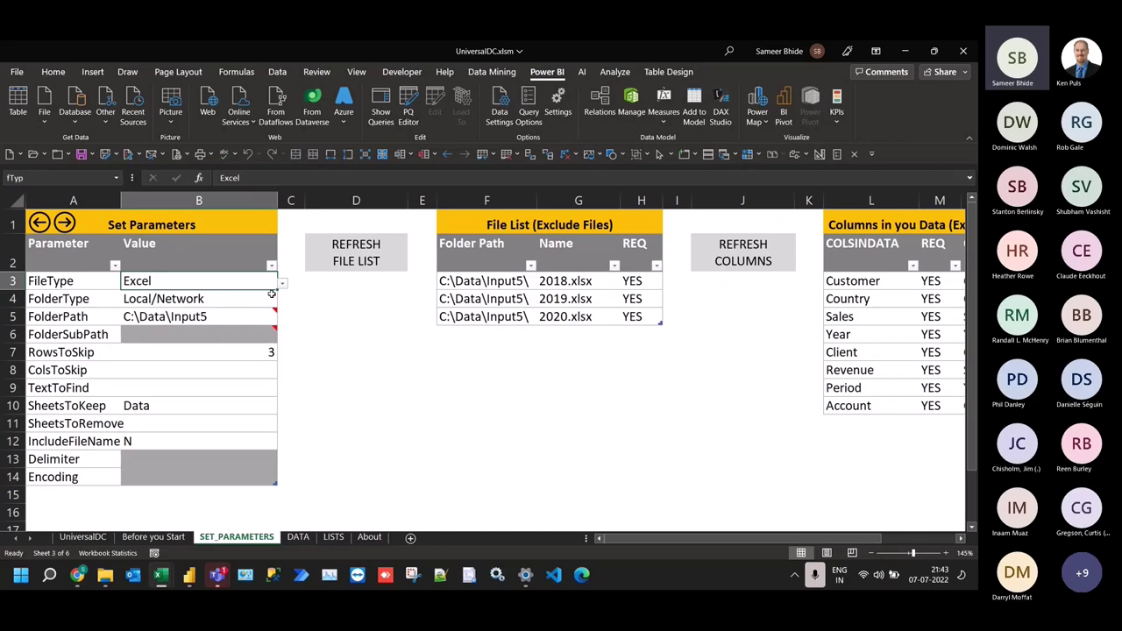
Switch to File Explorer and look over the Input1 to Input10 folders in C:\DATA
{"action": "mouse_move", "coordinate": [106, 581]}
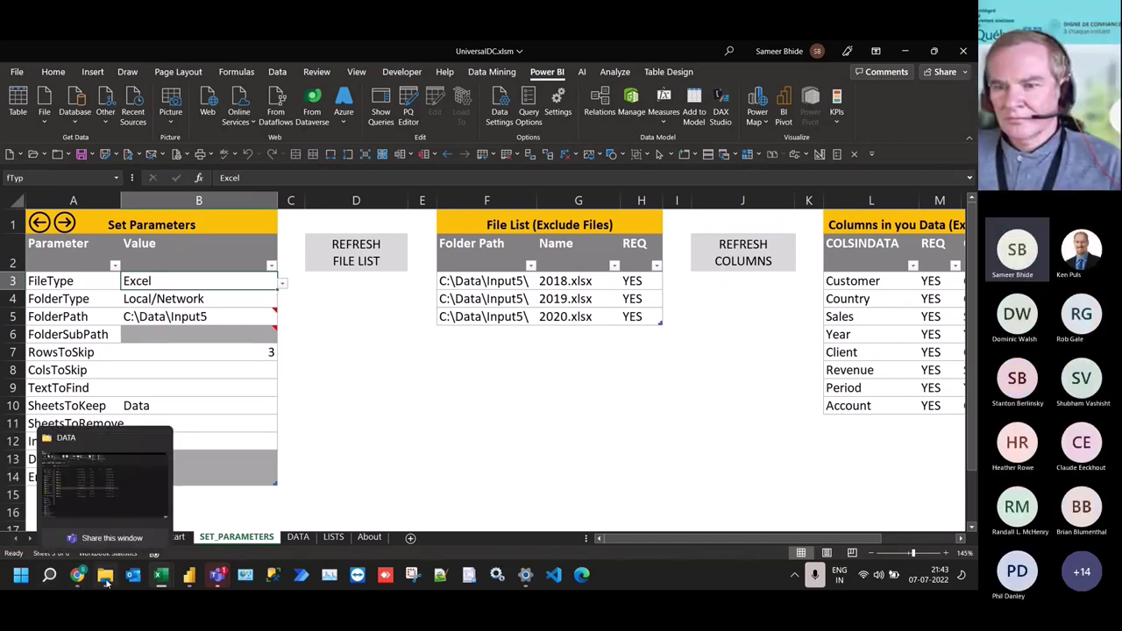
{"action": "left_click", "coordinate": [108, 498]}
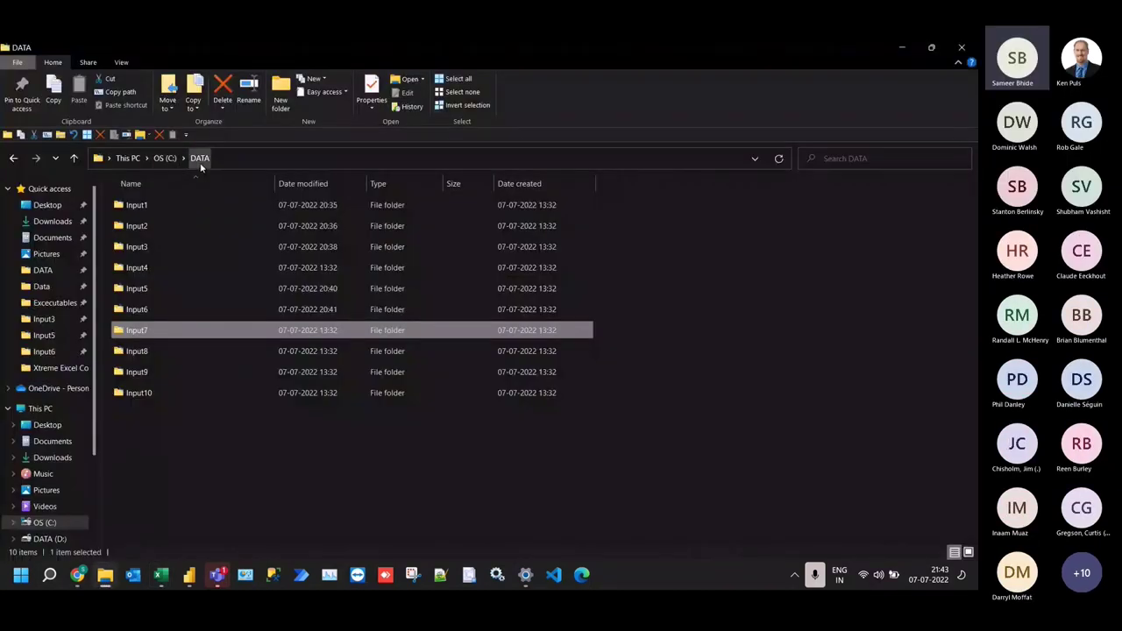
{"action": "left_click", "coordinate": [172, 205]}
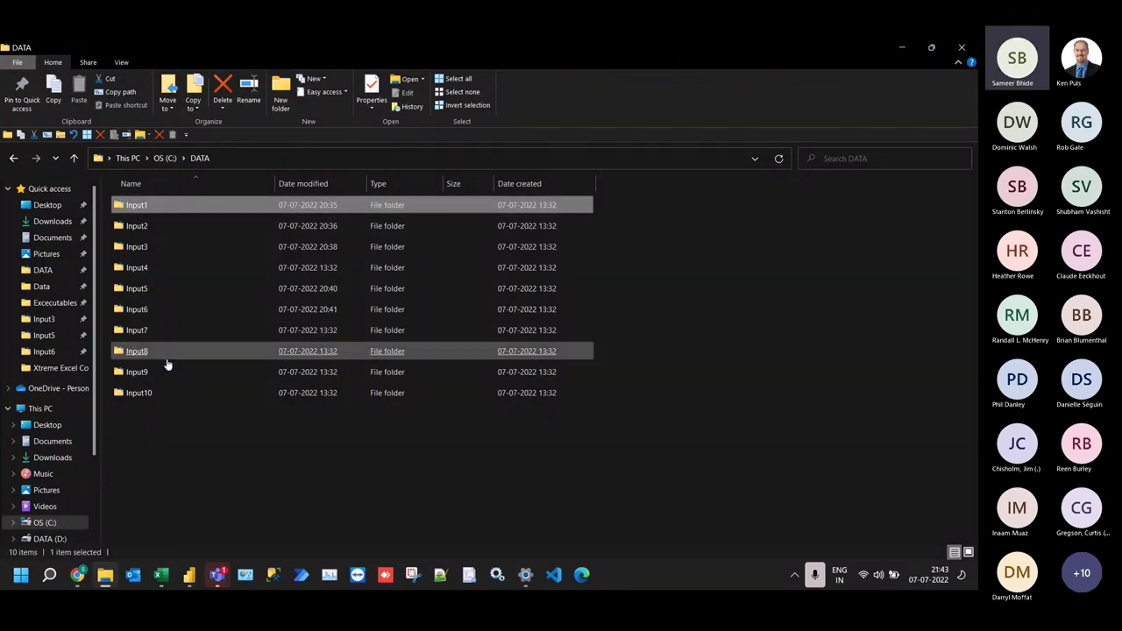
{"action": "left_click", "coordinate": [163, 394]}
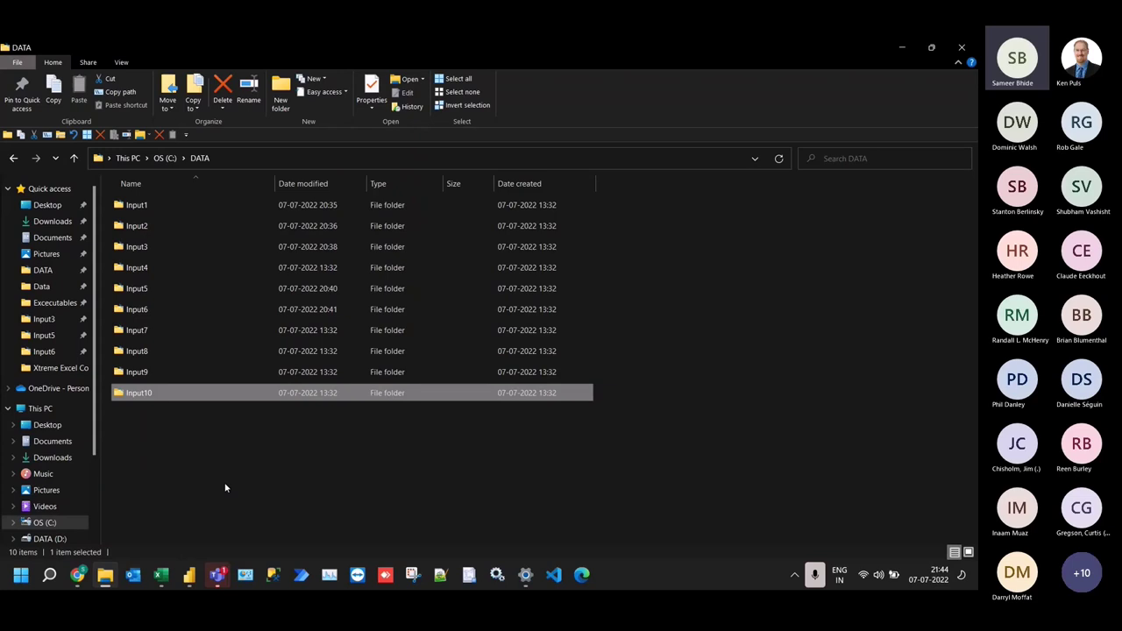
Open Data.xlsx from the Input1 folder and examine its column headings and client sheets
{"action": "left_click", "coordinate": [175, 204]}
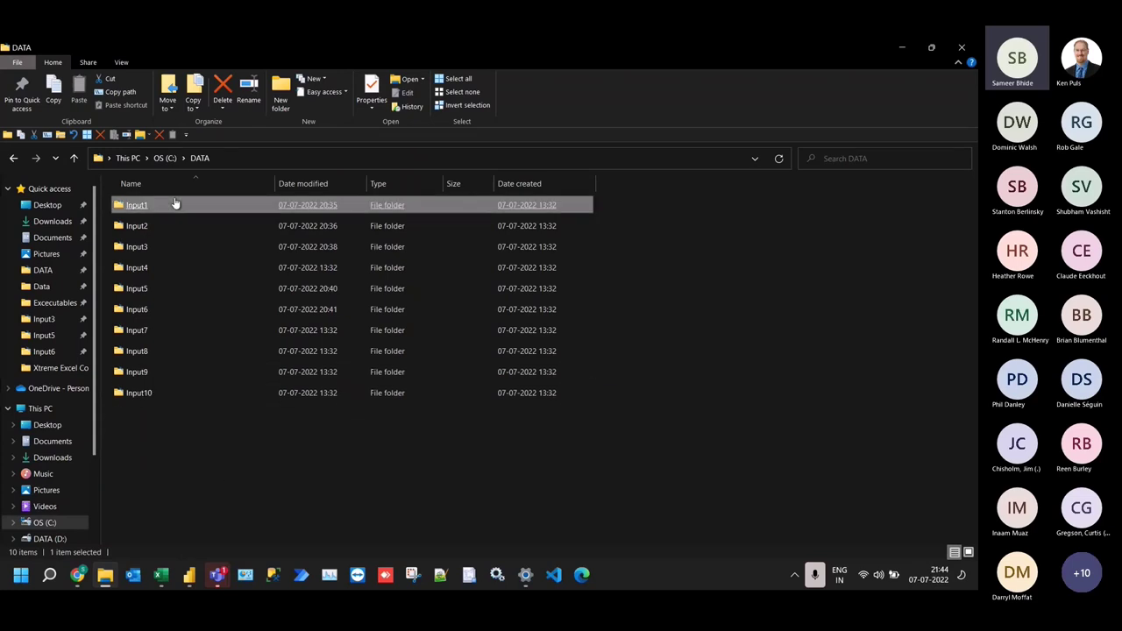
{"action": "double_click", "coordinate": [176, 204]}
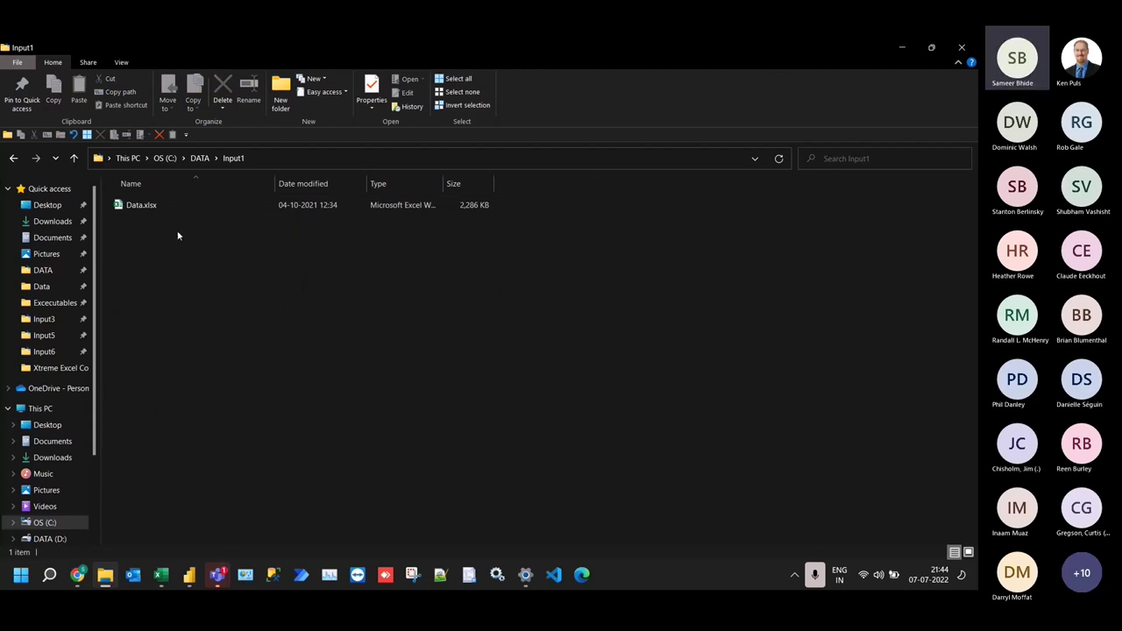
{"action": "double_click", "coordinate": [156, 205]}
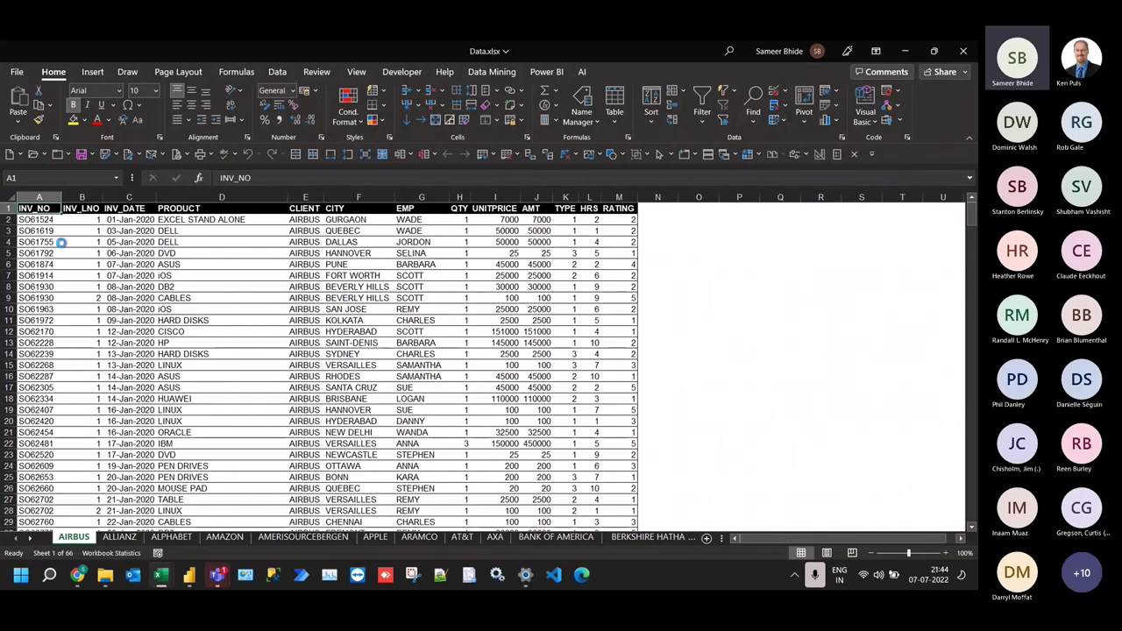
{"action": "scroll", "coordinate": [62, 242], "scroll_direction": "up", "scroll_amount": 3, "text": "ctrl"}
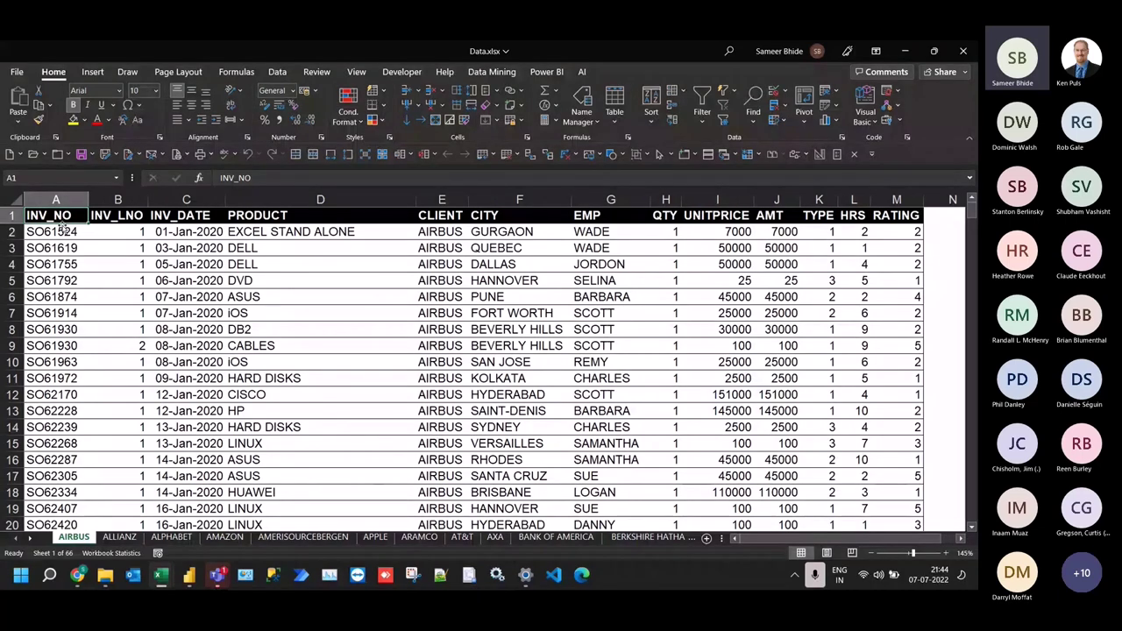
{"action": "left_click", "coordinate": [896, 214]}
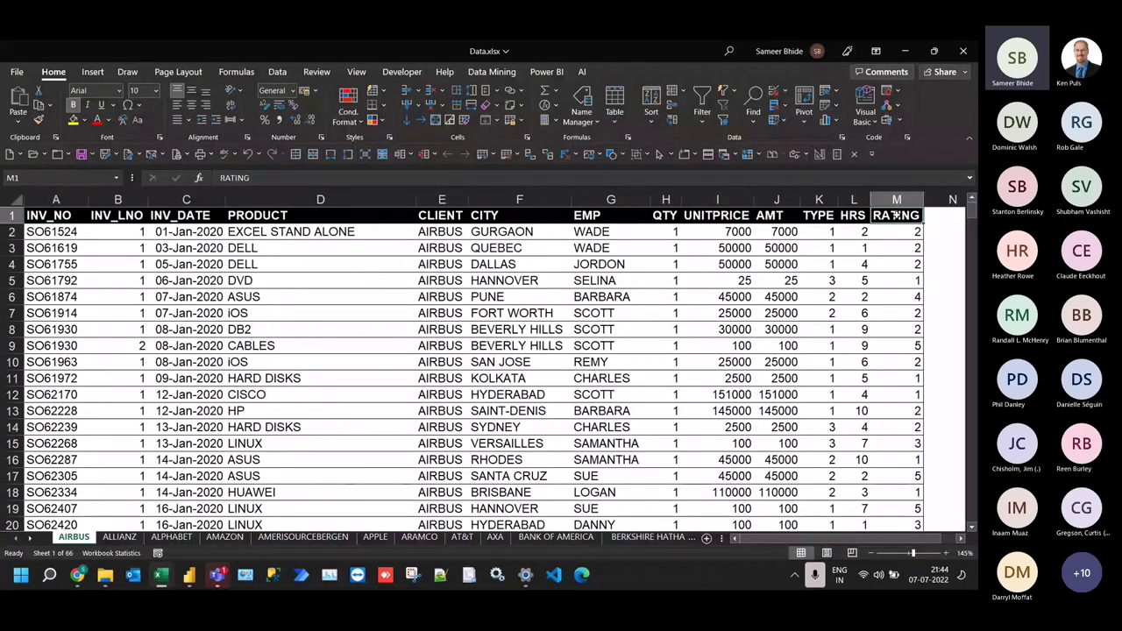
{"action": "left_click", "coordinate": [420, 537]}
{"action": "scroll", "coordinate": [178, 323], "scroll_direction": "up", "scroll_amount": 2, "text": "ctrl"}
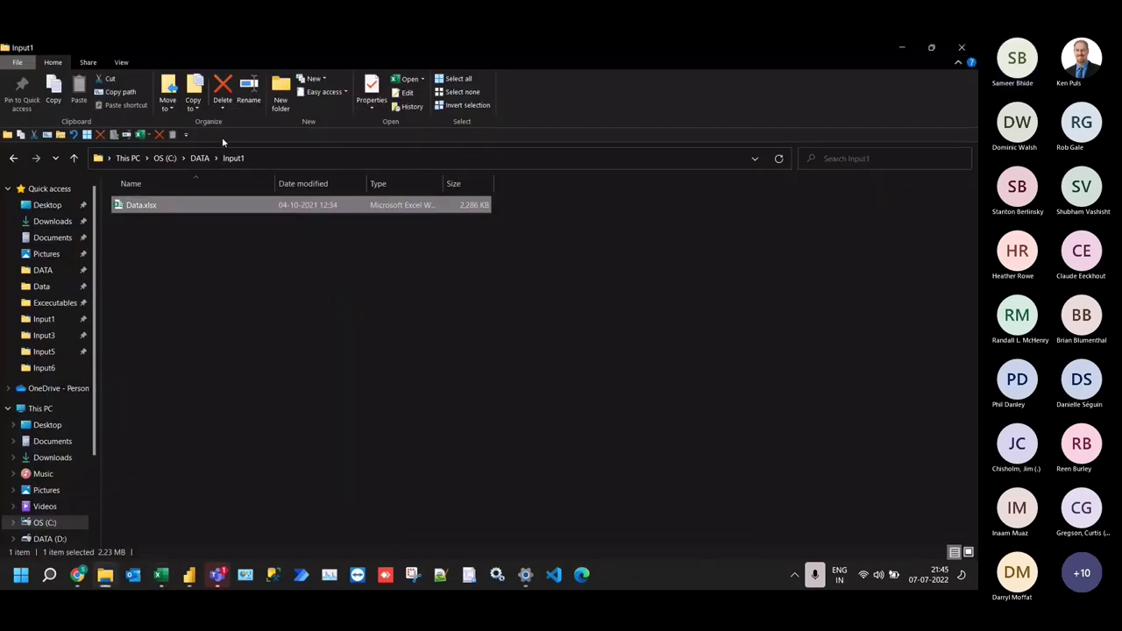
Open the first employee workbook from the Input2 folder in C:\DATA and examine its column headings
{"action": "left_click", "coordinate": [204, 157]}
{"action": "double_click", "coordinate": [179, 230]}
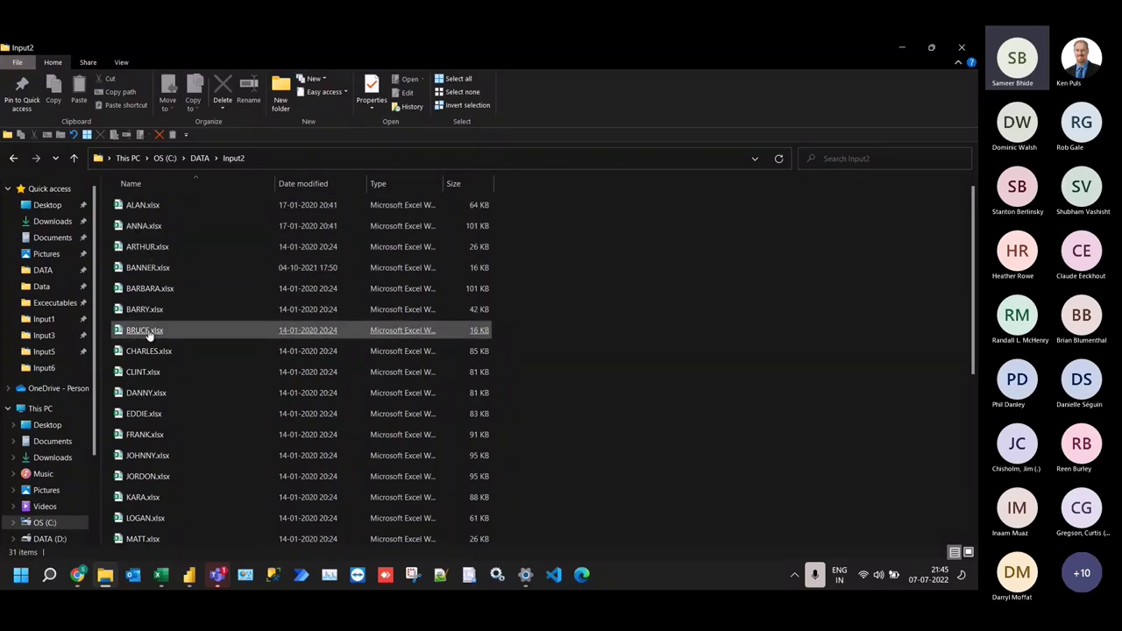
{"action": "left_click", "coordinate": [155, 210]}
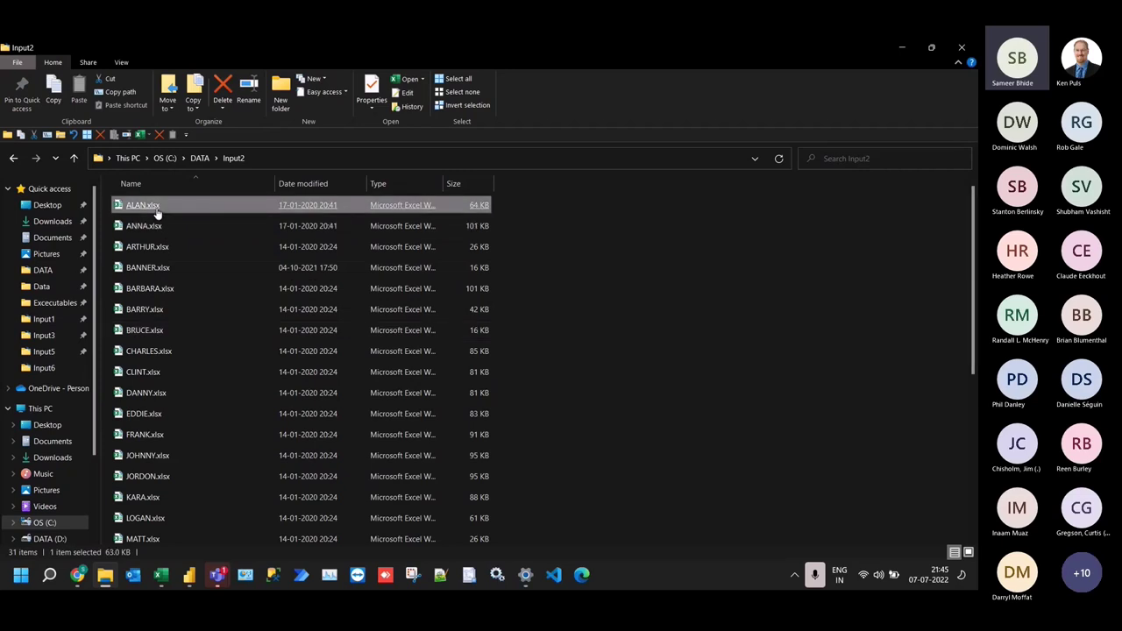
{"action": "key", "text": "alt+Tab"}
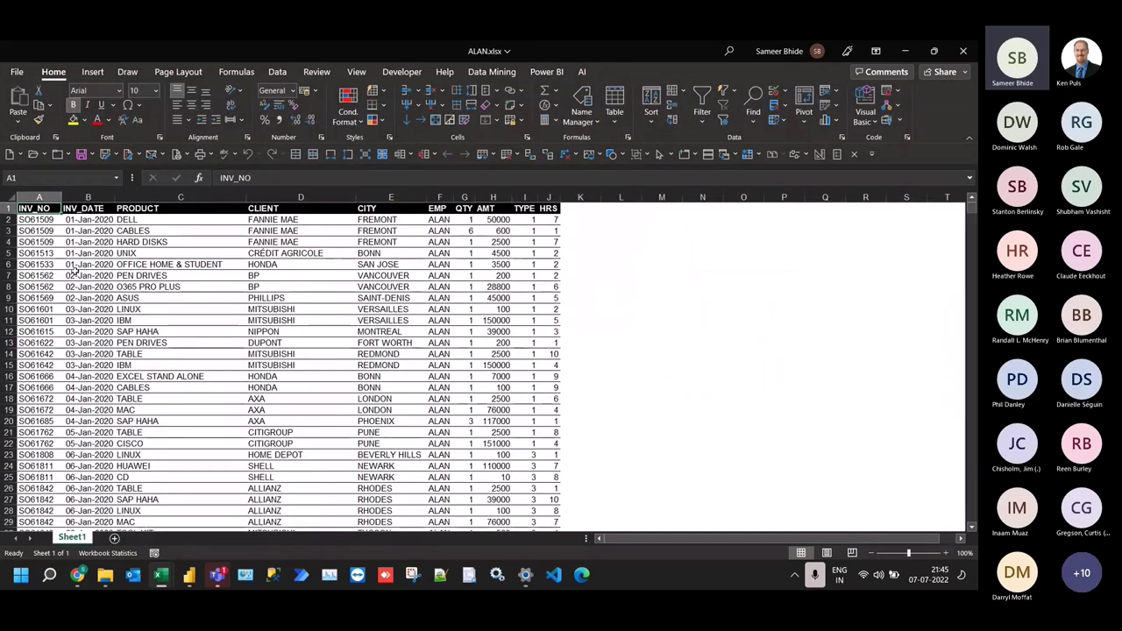
{"action": "scroll", "coordinate": [84, 271], "scroll_direction": "up", "scroll_amount": 3}
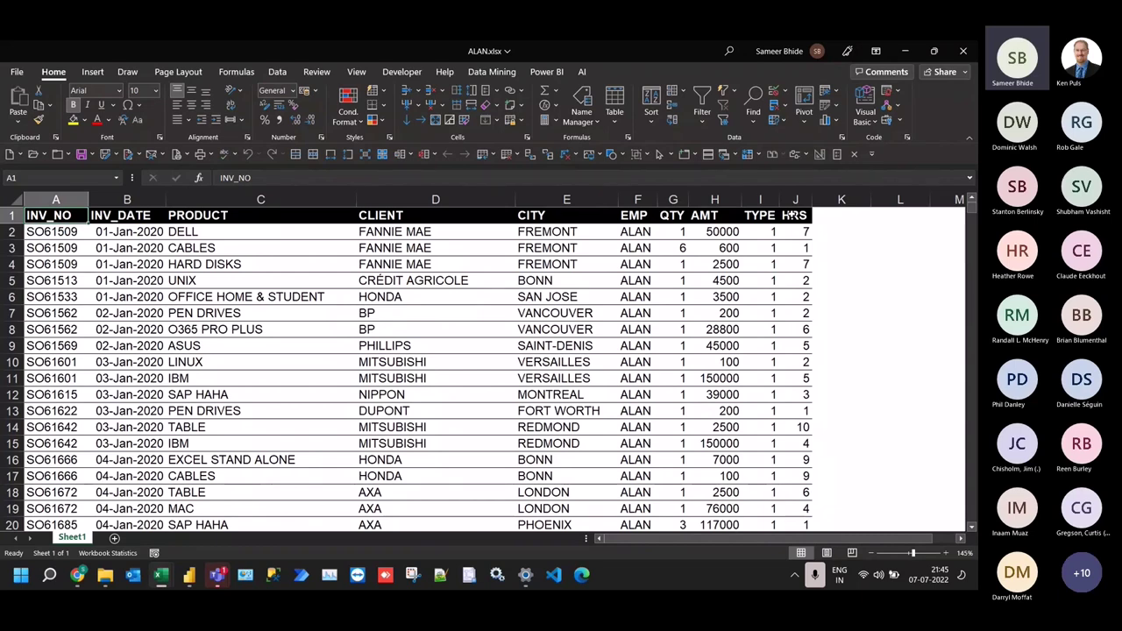
Return to the Input2 folder, open its seventh employee workbook and examine the column headings
{"action": "key", "text": "alt+Tab"}
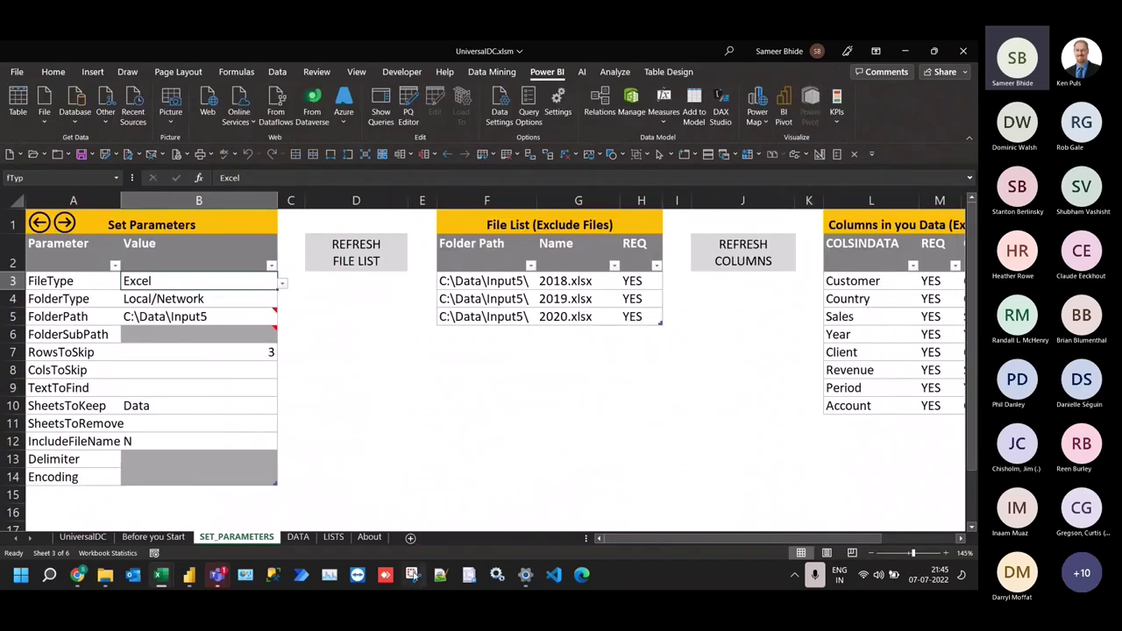
{"action": "left_click", "coordinate": [104, 579]}
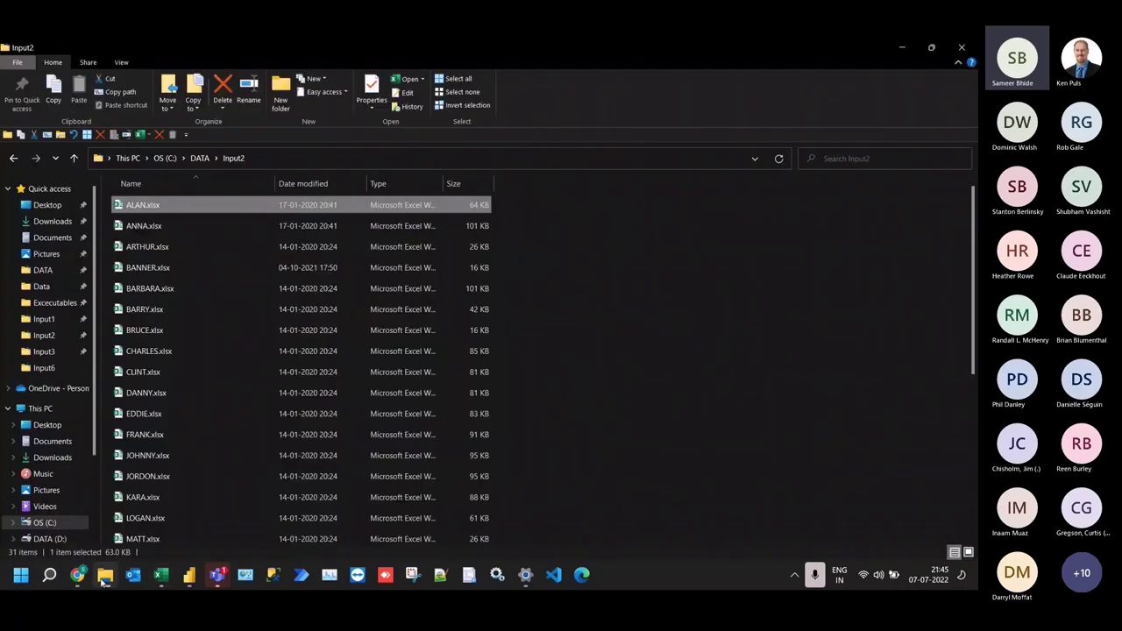
{"action": "left_click", "coordinate": [182, 291]}
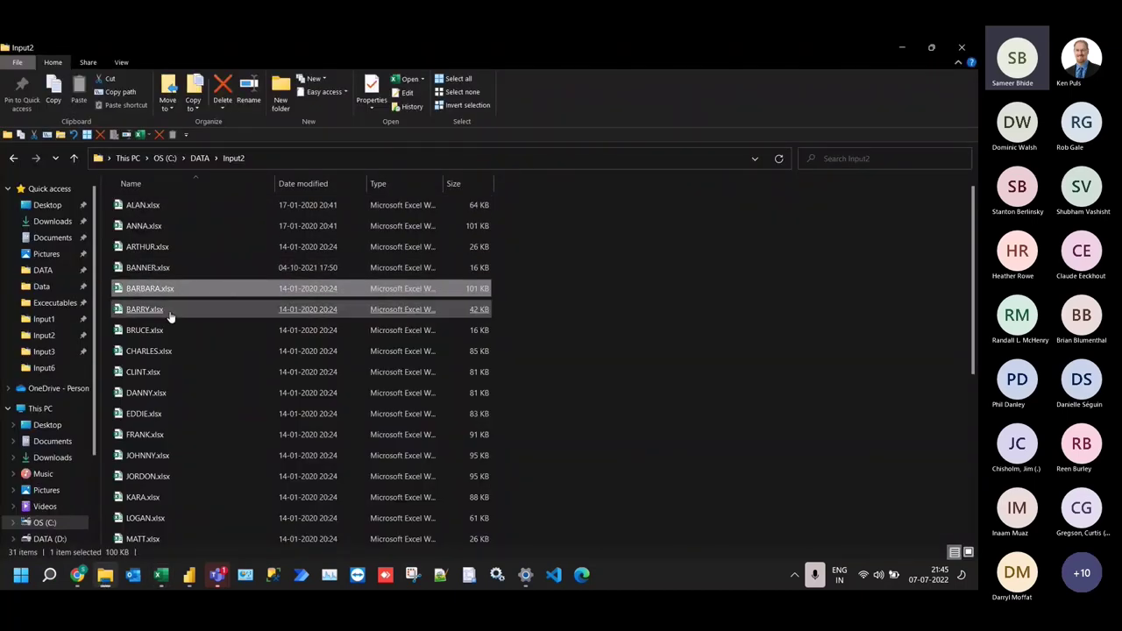
{"action": "left_click", "coordinate": [168, 330]}
{"action": "key", "text": "alt+Tab"}
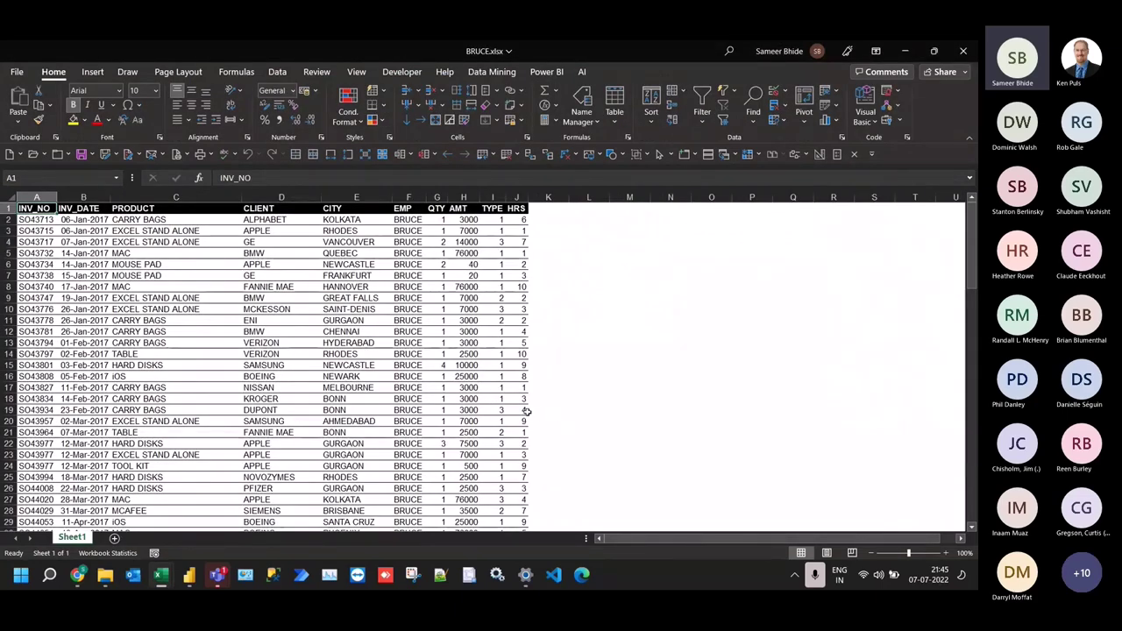
{"action": "scroll", "coordinate": [524, 410], "scroll_direction": "up", "scroll_amount": 2, "text": "ctrl"}
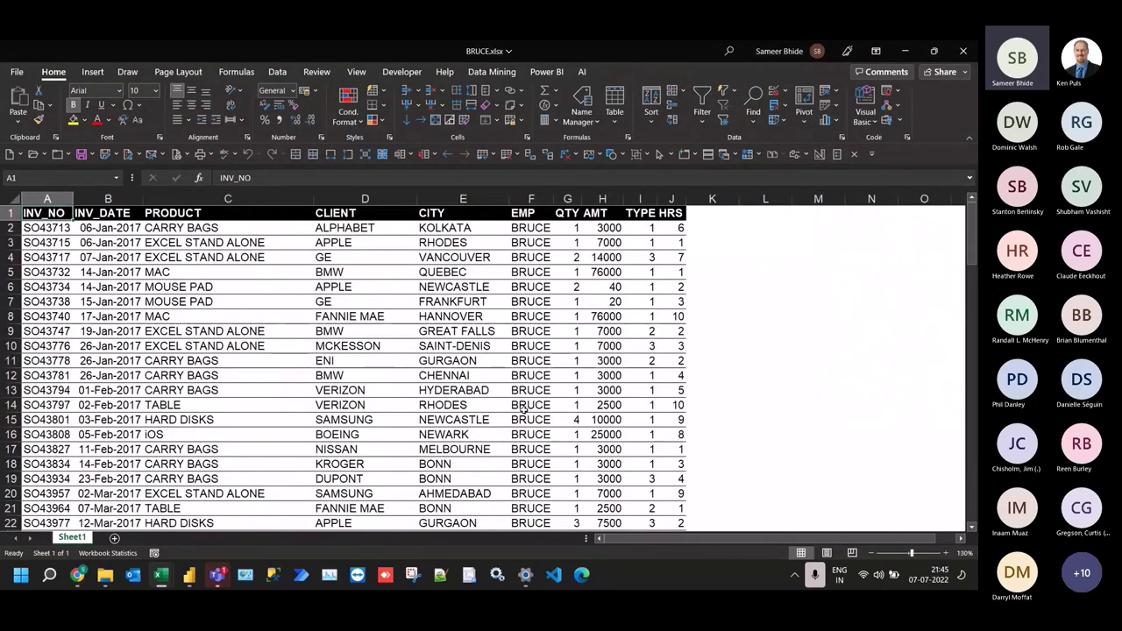
Open the first workbook from the Input3 folder in C:\DATA and compare the column headings on its two sheets
{"action": "key", "text": "alt+Tab"}
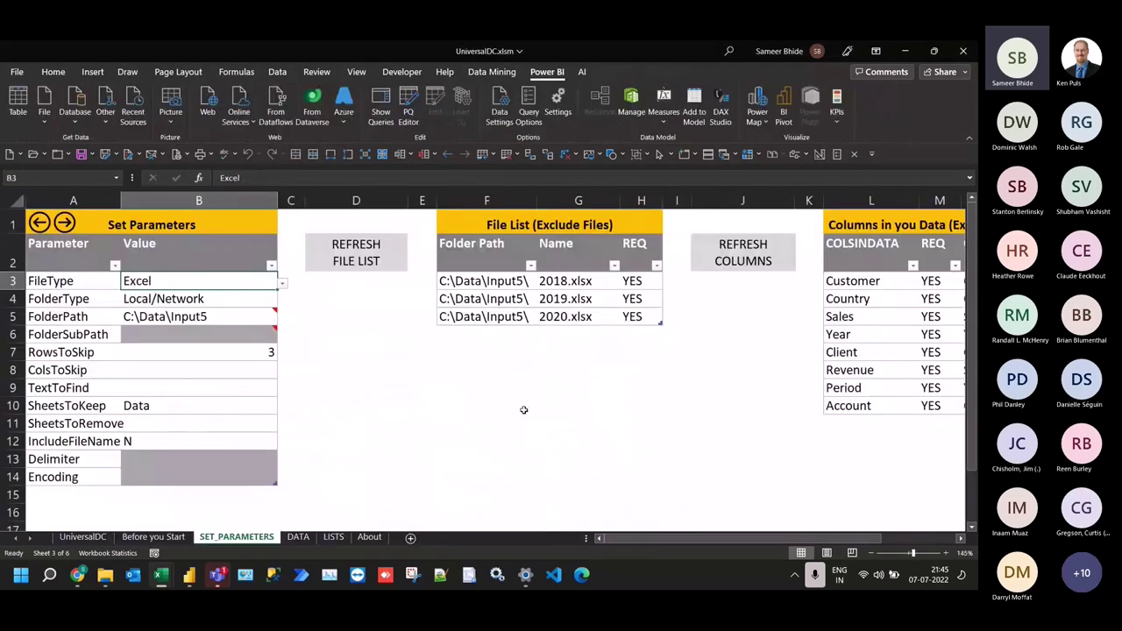
{"action": "left_click", "coordinate": [906, 51]}
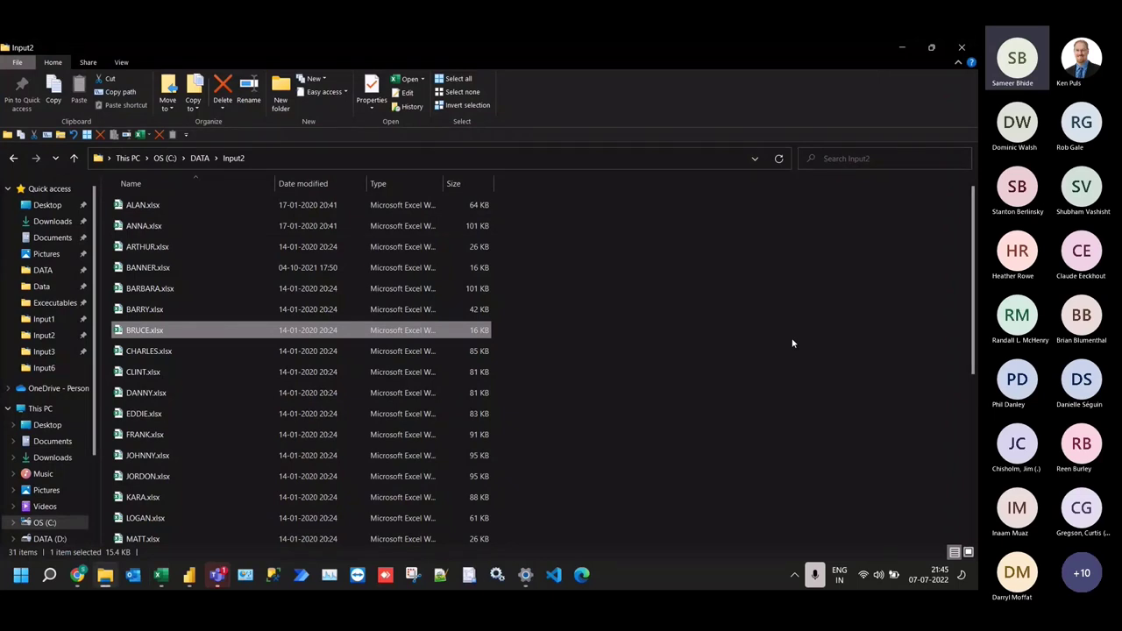
{"action": "left_click", "coordinate": [200, 157]}
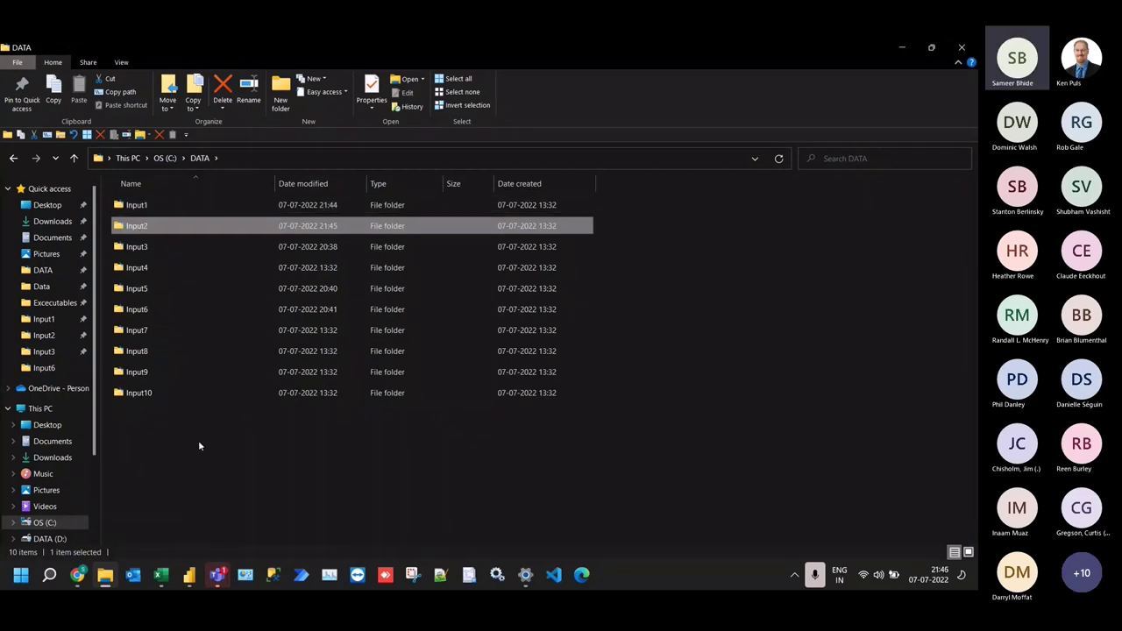
{"action": "left_click", "coordinate": [145, 248]}
{"action": "double_click", "coordinate": [145, 248]}
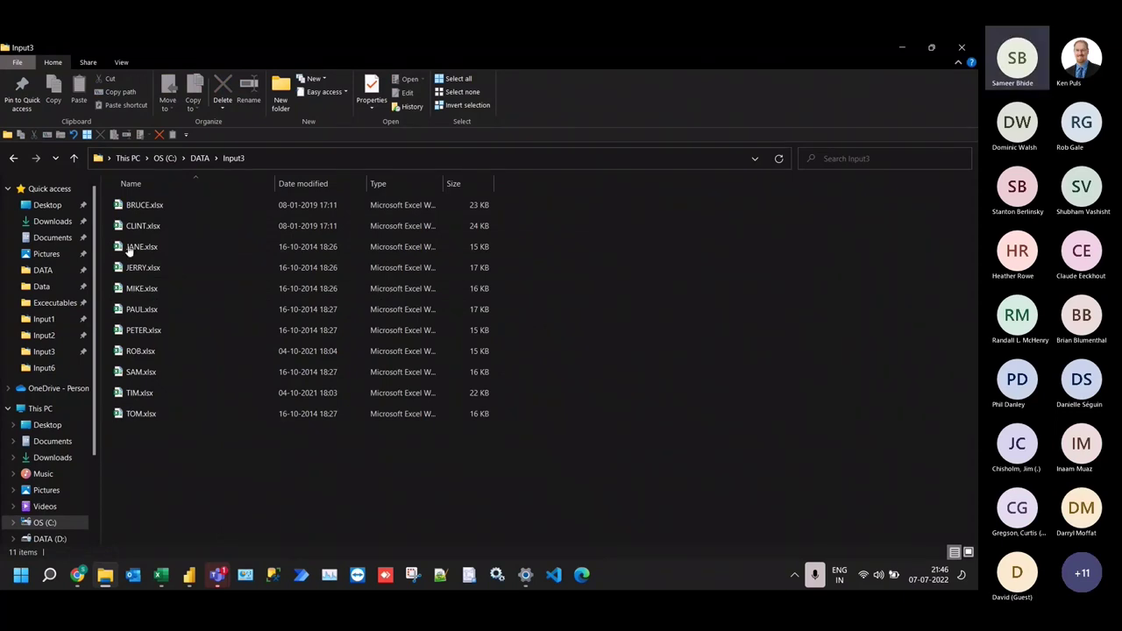
{"action": "double_click", "coordinate": [140, 205]}
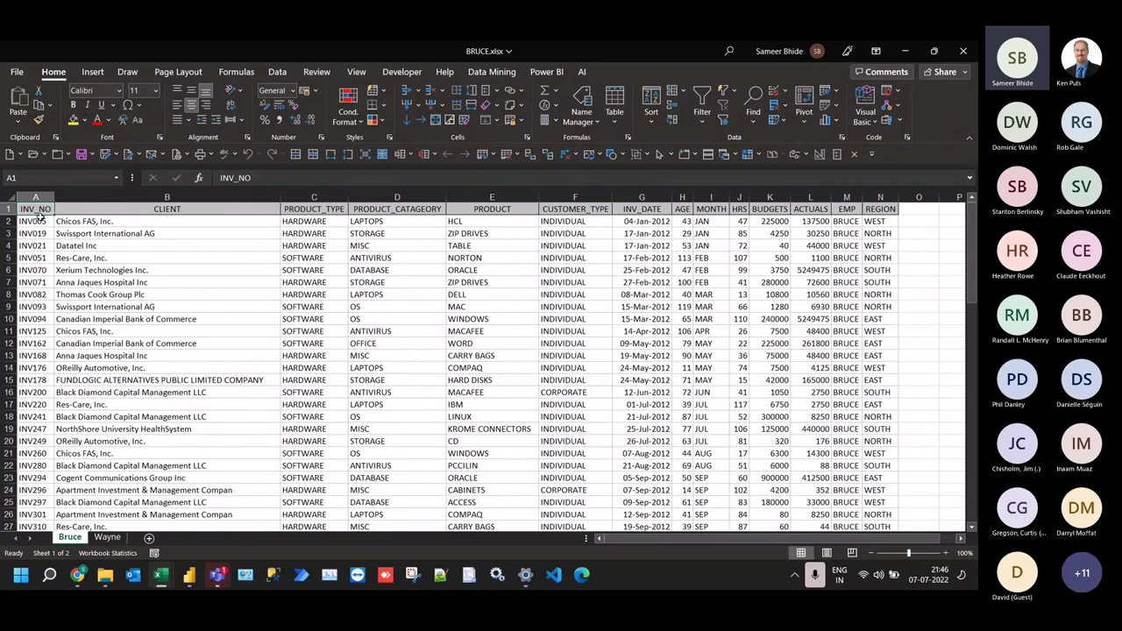
{"action": "left_click", "coordinate": [872, 210]}
{"action": "left_click", "coordinate": [107, 538]}
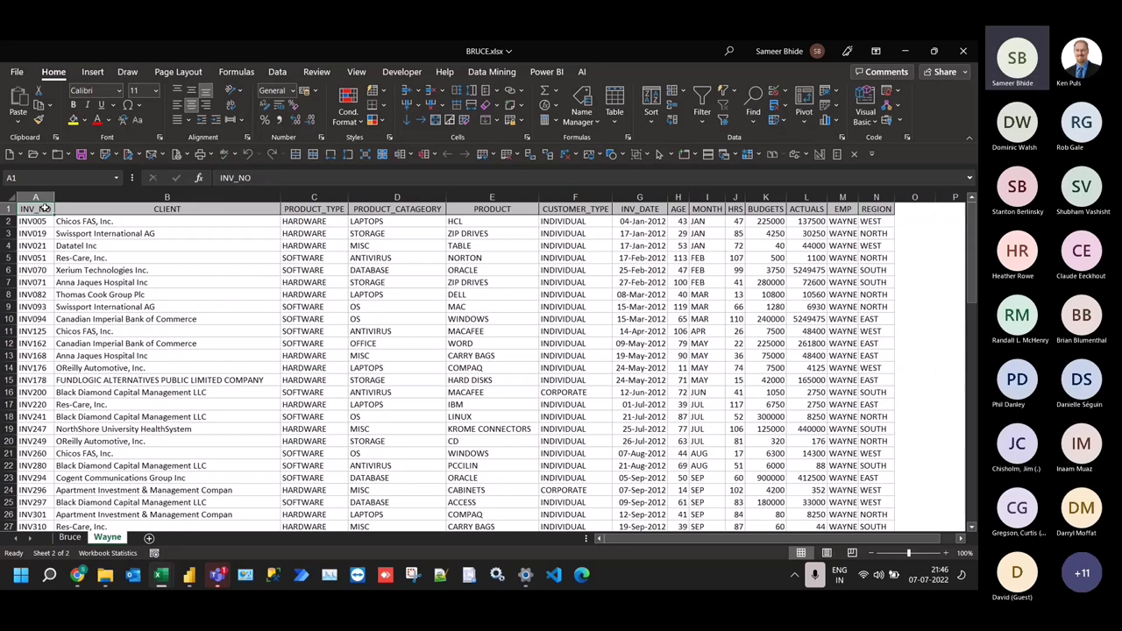
{"action": "left_click", "coordinate": [867, 210]}
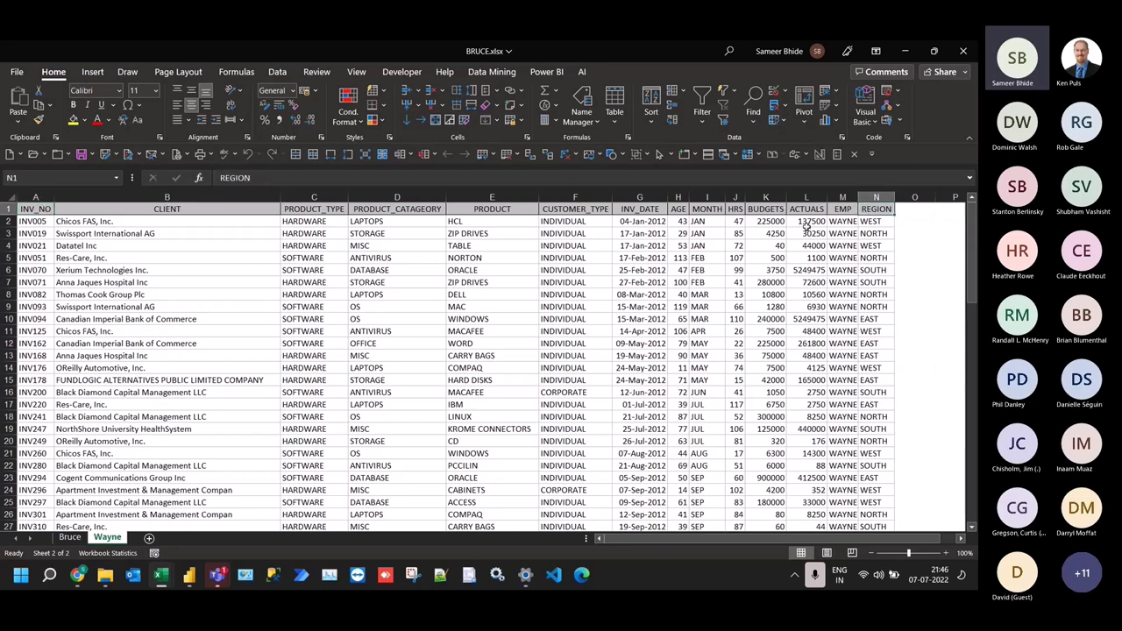
Return to the Input3 folder and open its seventh employee workbook to check the sheet and column headings
{"action": "key", "text": "alt+Tab"}
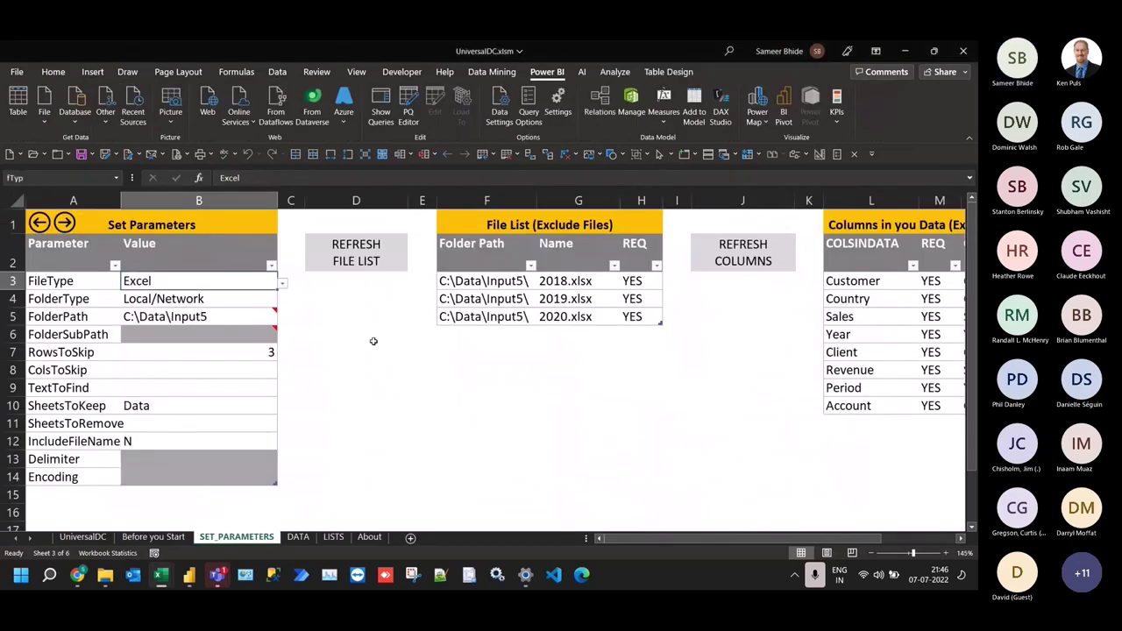
{"action": "left_click", "coordinate": [106, 576]}
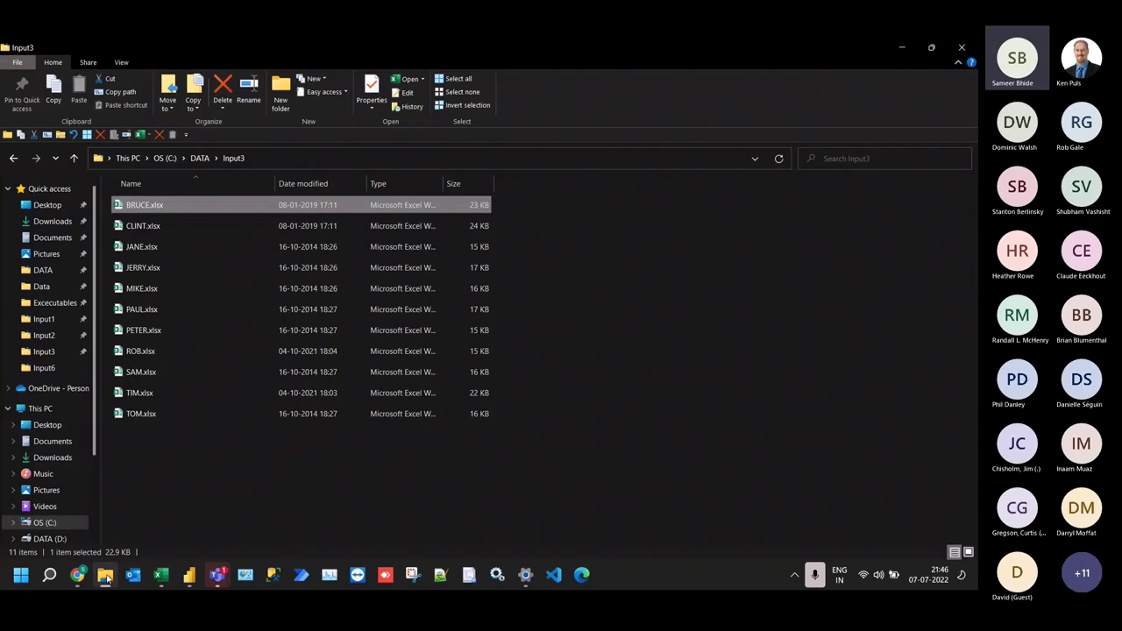
{"action": "left_click", "coordinate": [169, 331]}
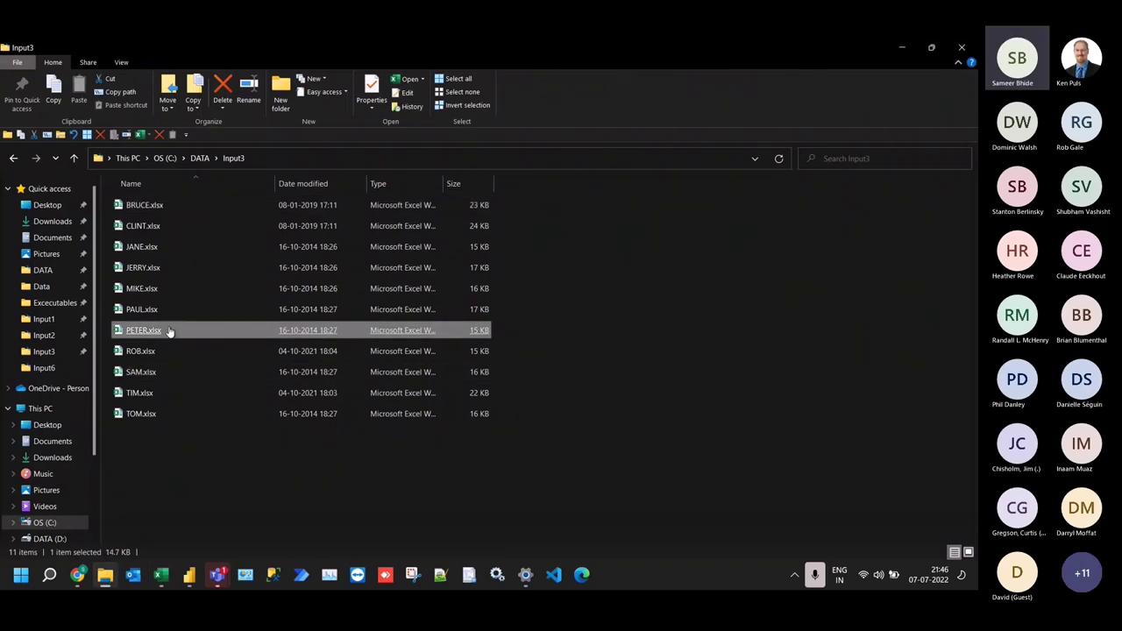
{"action": "key", "text": "shift+Down"}
{"action": "key", "text": "alt+Tab"}
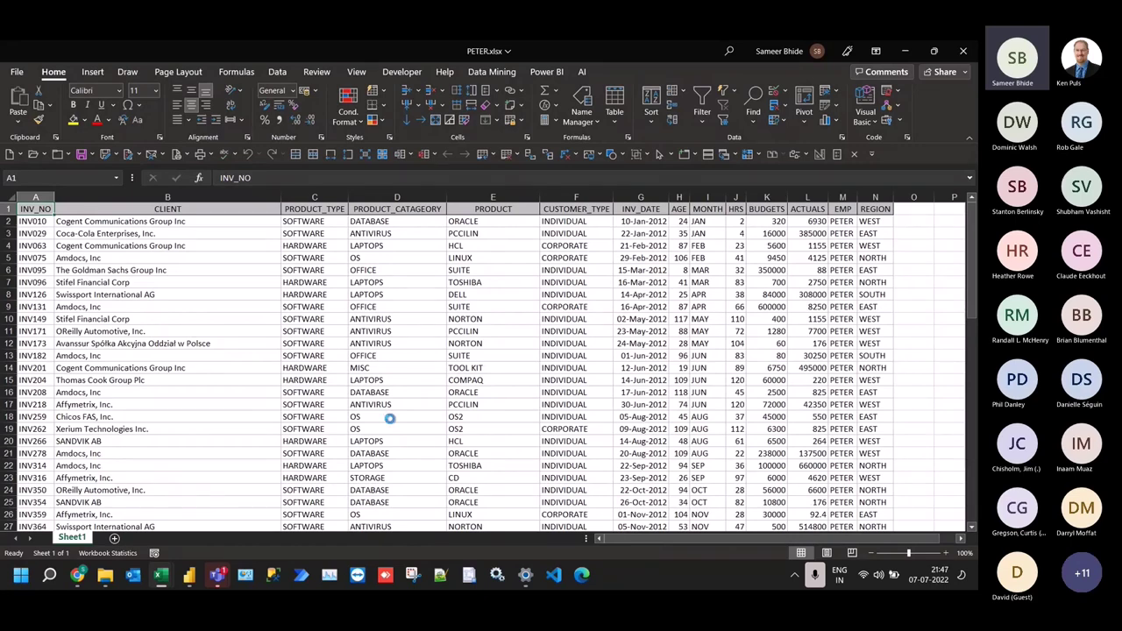
Open the eighth employee workbook from the Input3 folder and check its header row through column N
{"action": "key", "text": "alt+Tab"}
{"action": "left_click", "coordinate": [106, 574]}
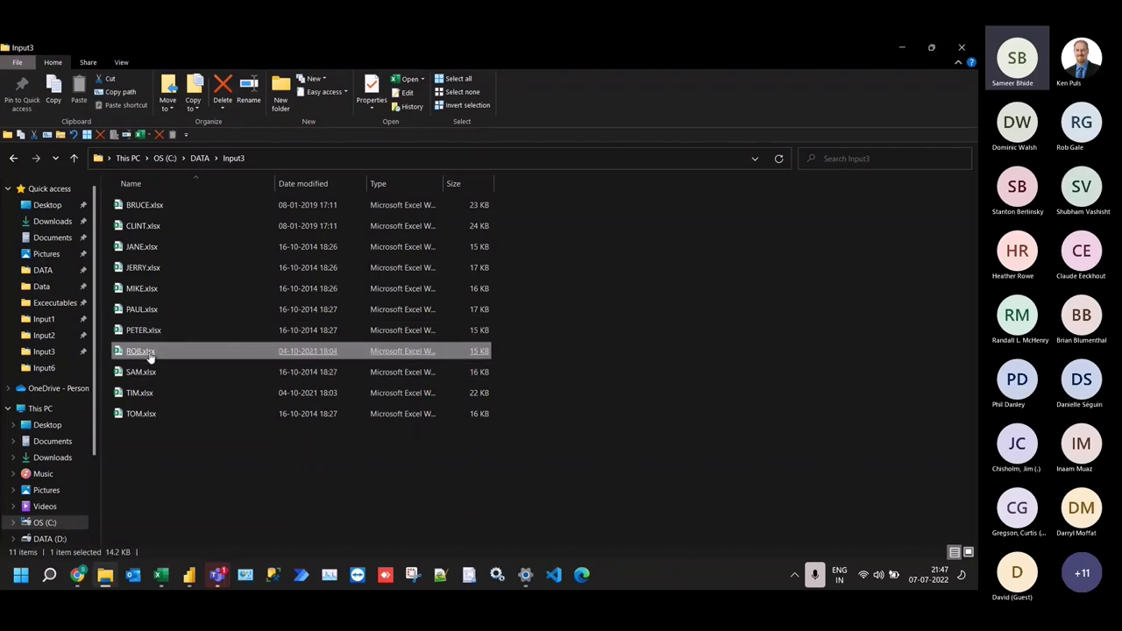
{"action": "key", "text": "alt+Tab"}
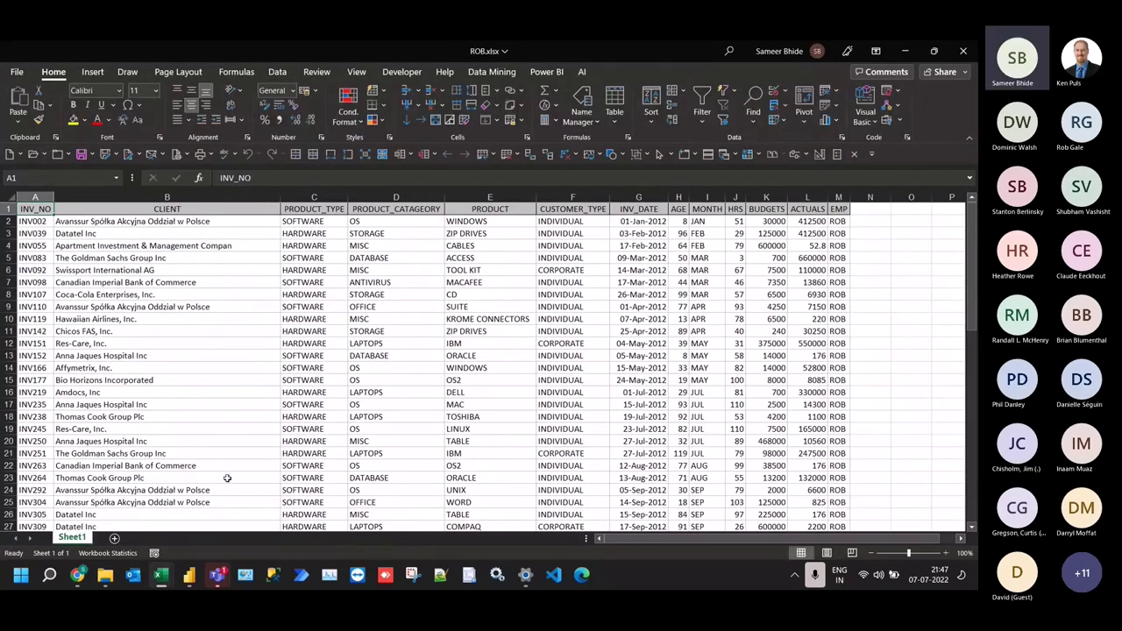
{"action": "left_click", "coordinate": [867, 210]}
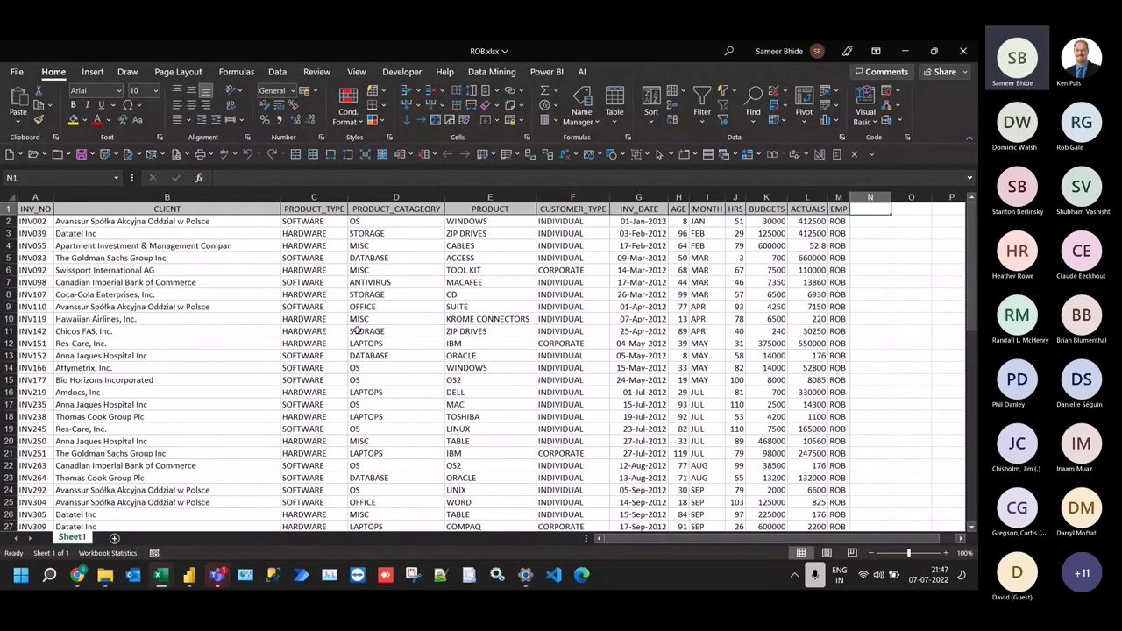
Open the tenth employee workbook from the Input3 folder and compare the column headings on Sheet1 and Sheet2
{"action": "key", "text": "alt+Tab"}
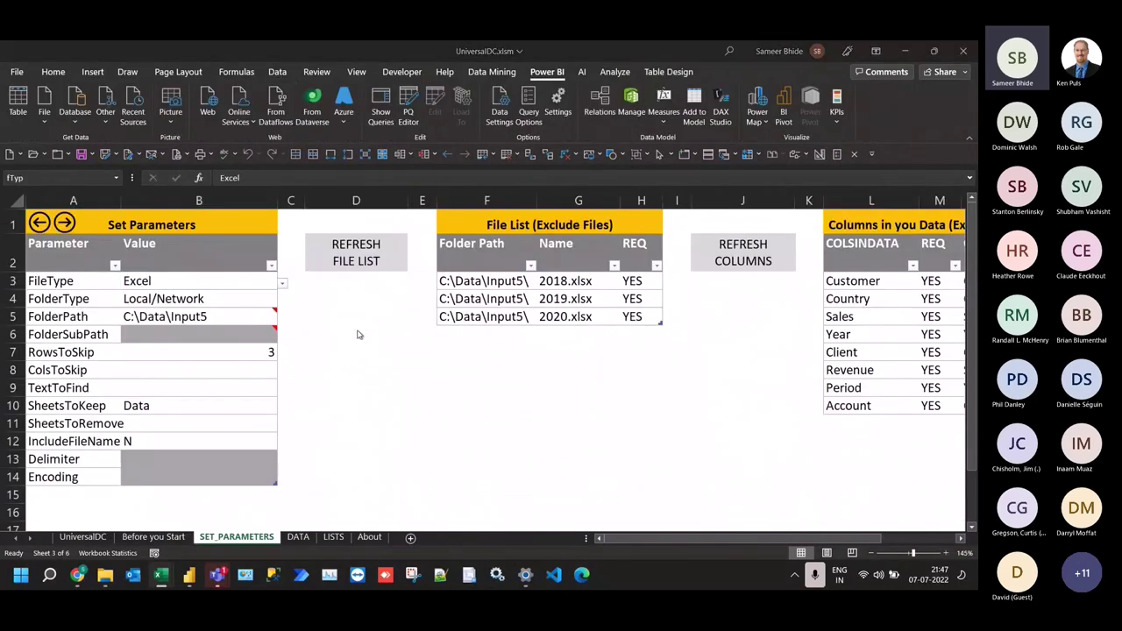
{"action": "key", "text": "alt+Tab"}
{"action": "left_click", "coordinate": [140, 393]}
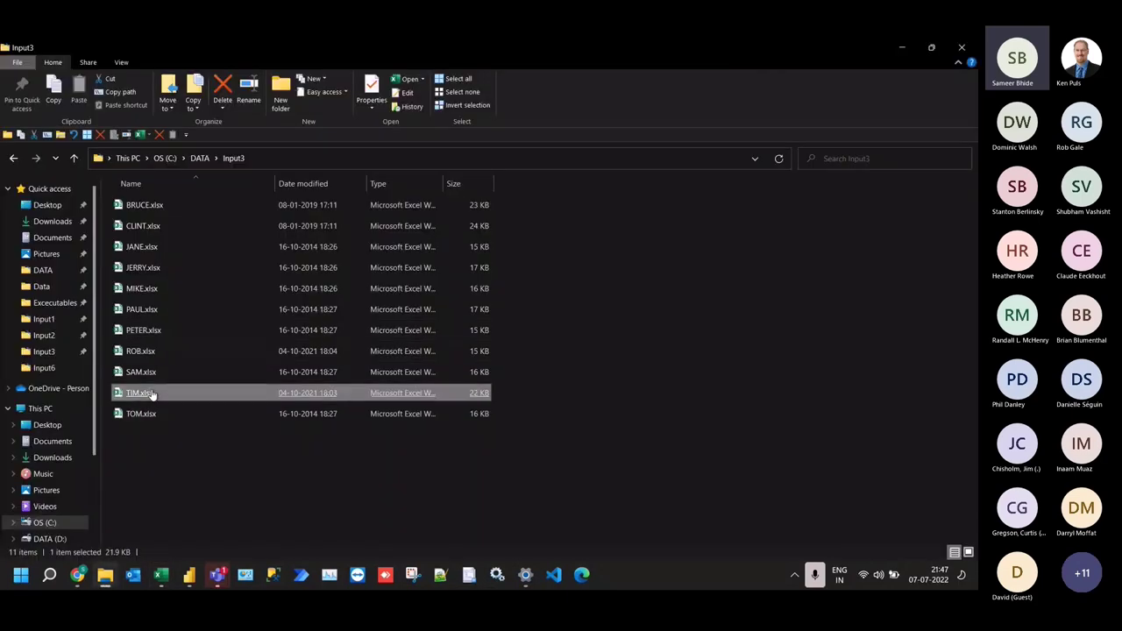
{"action": "key", "text": "alt+Tab"}
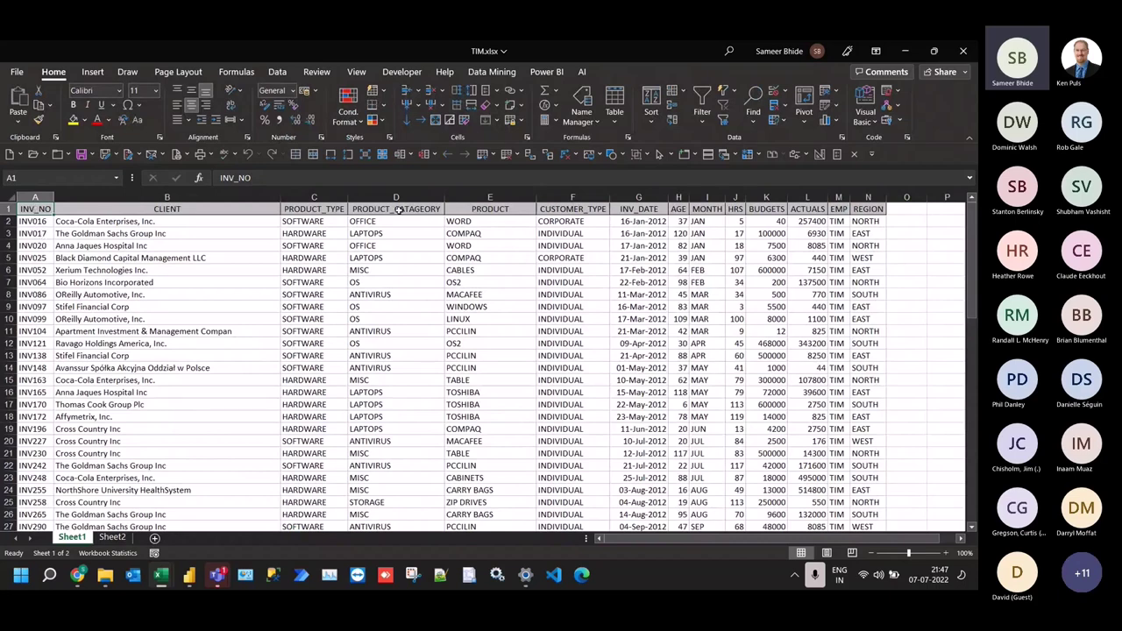
{"action": "left_click", "coordinate": [864, 208]}
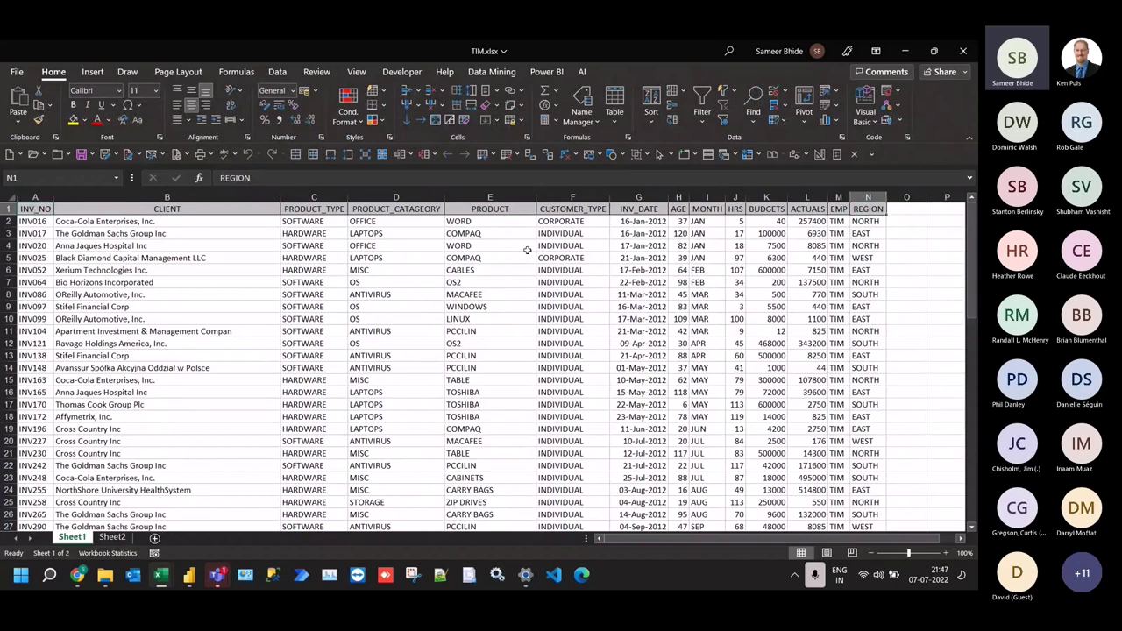
{"action": "left_click", "coordinate": [112, 536]}
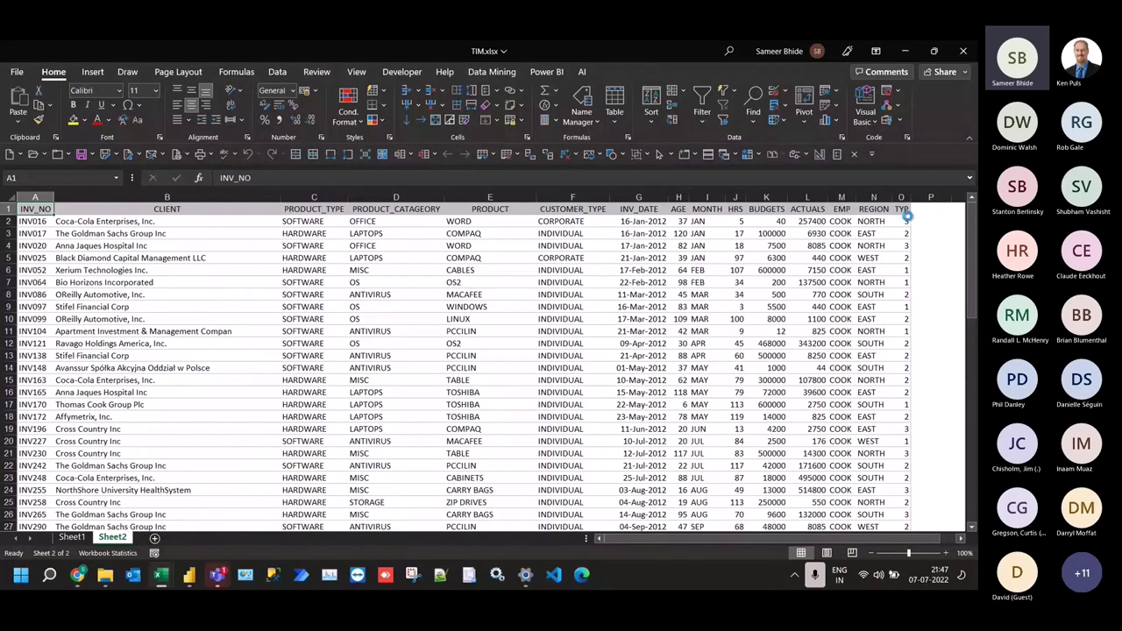
Go back to C:\DATA in File Explorer and open 2018.xlsx from the Input5 folder
{"action": "key", "text": "alt+Tab"}
{"action": "key", "text": "alt+Tab"}
{"action": "key", "text": "Tab"}
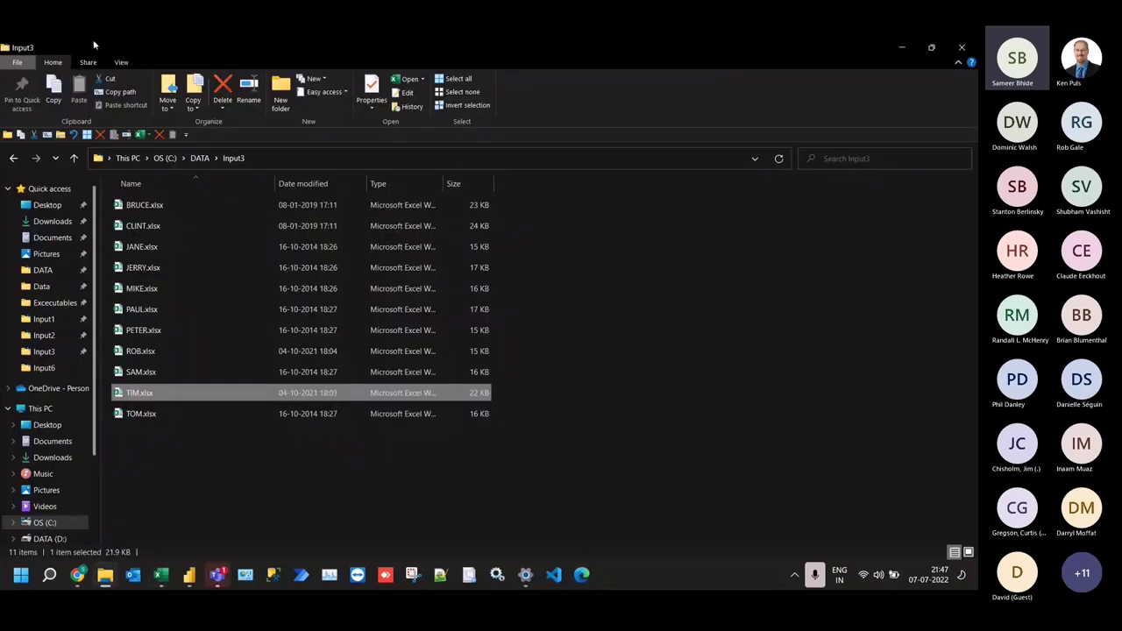
{"action": "left_click", "coordinate": [200, 158]}
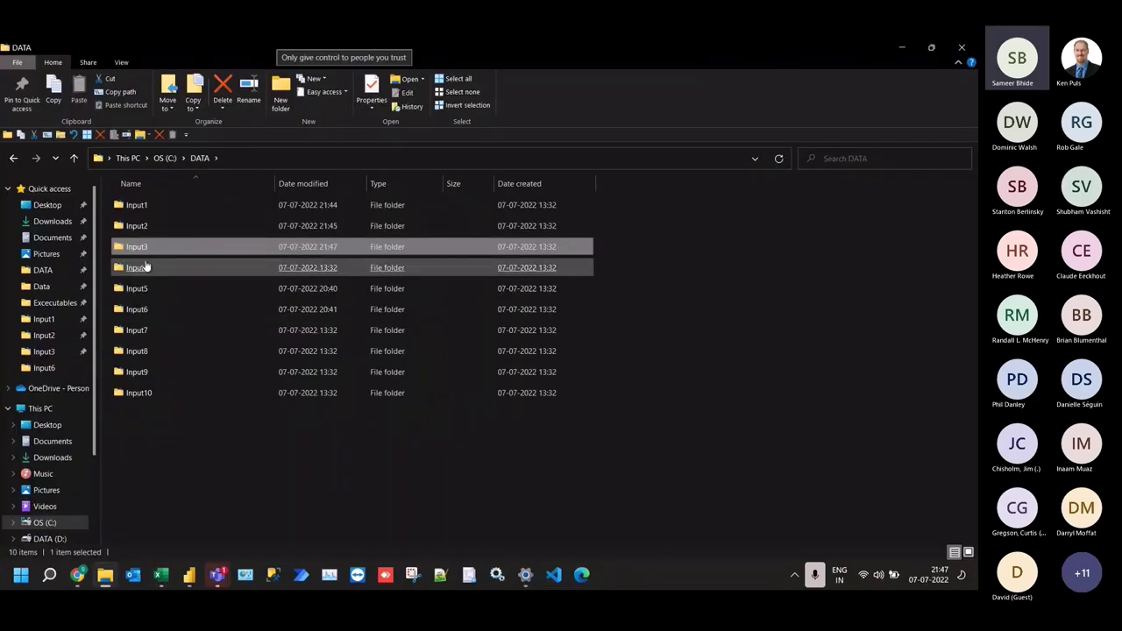
{"action": "left_click", "coordinate": [149, 289]}
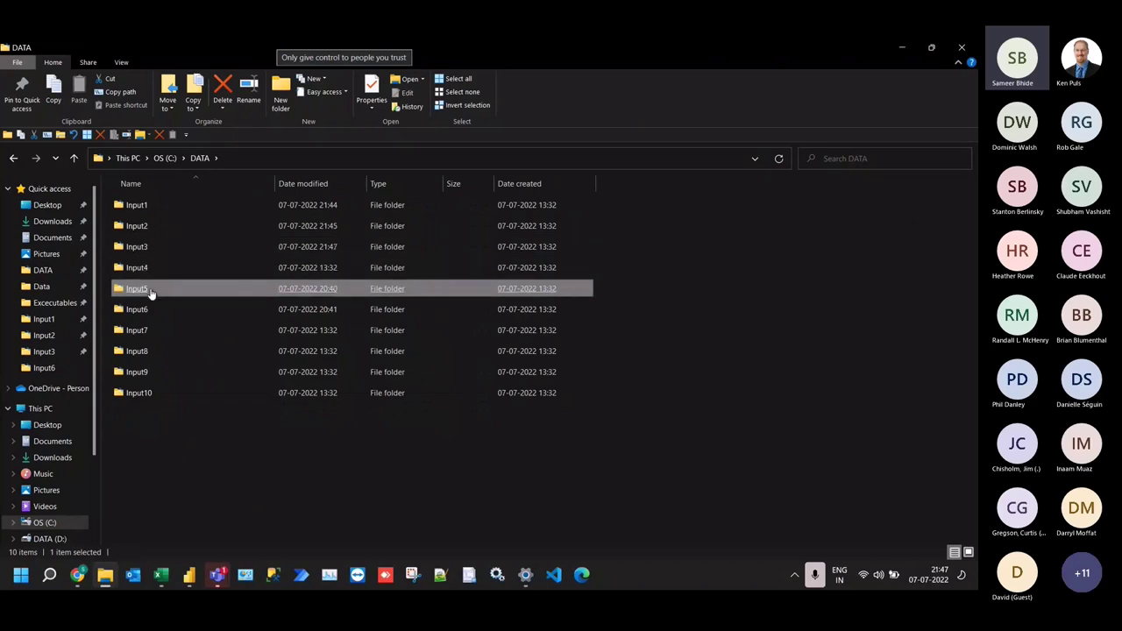
{"action": "double_click", "coordinate": [150, 293]}
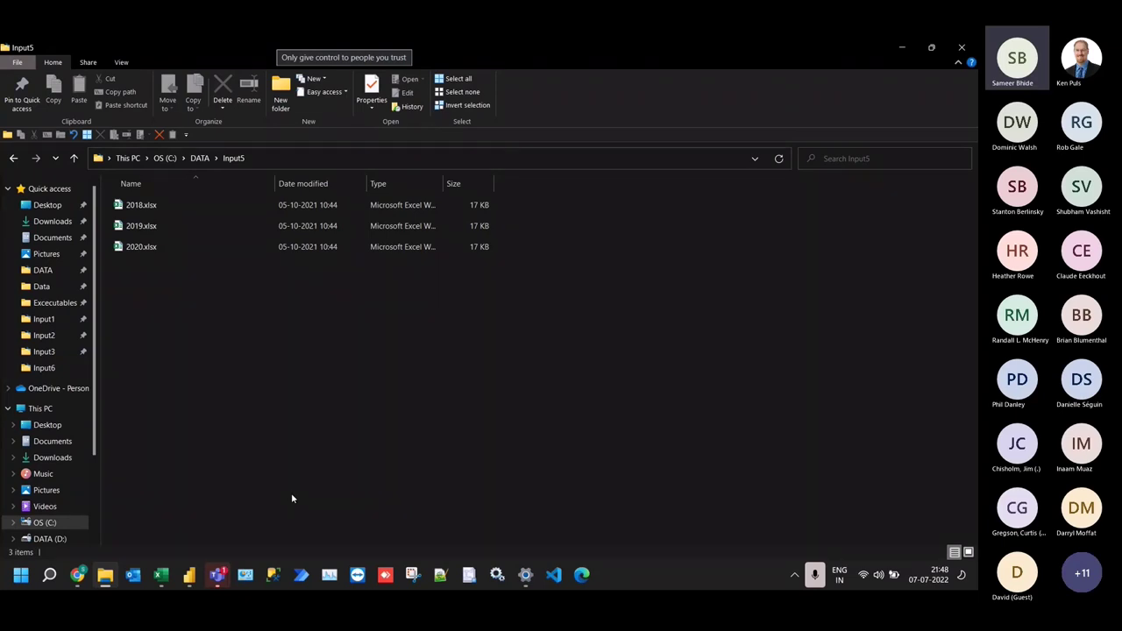
{"action": "left_click", "coordinate": [213, 205]}
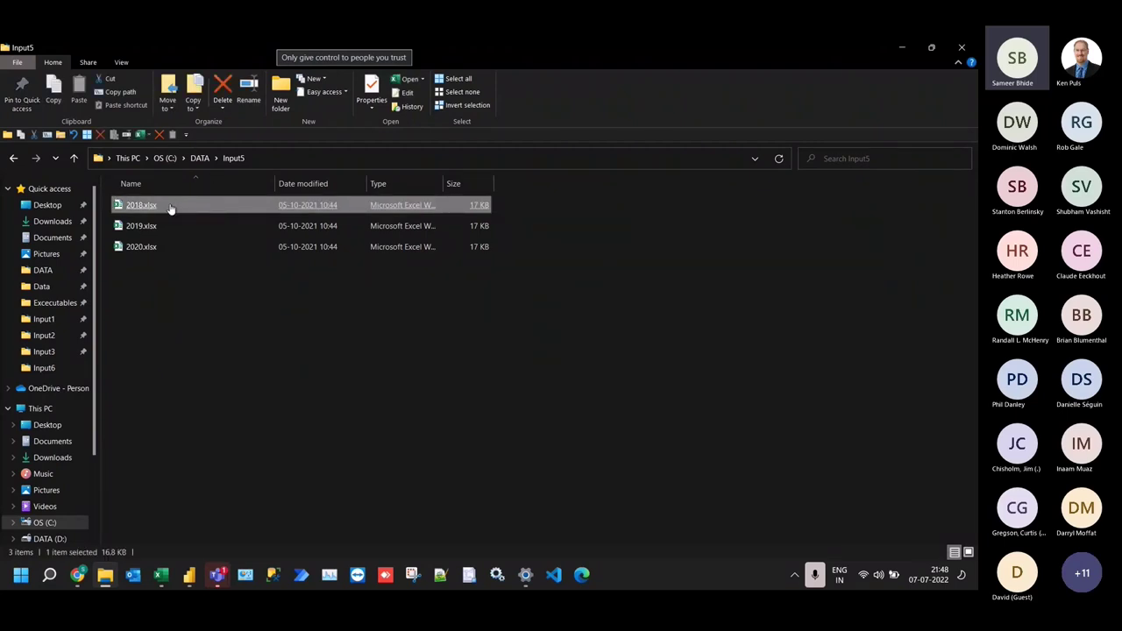
{"action": "double_click", "coordinate": [170, 207]}
{"action": "key", "text": "alt+Tab"}
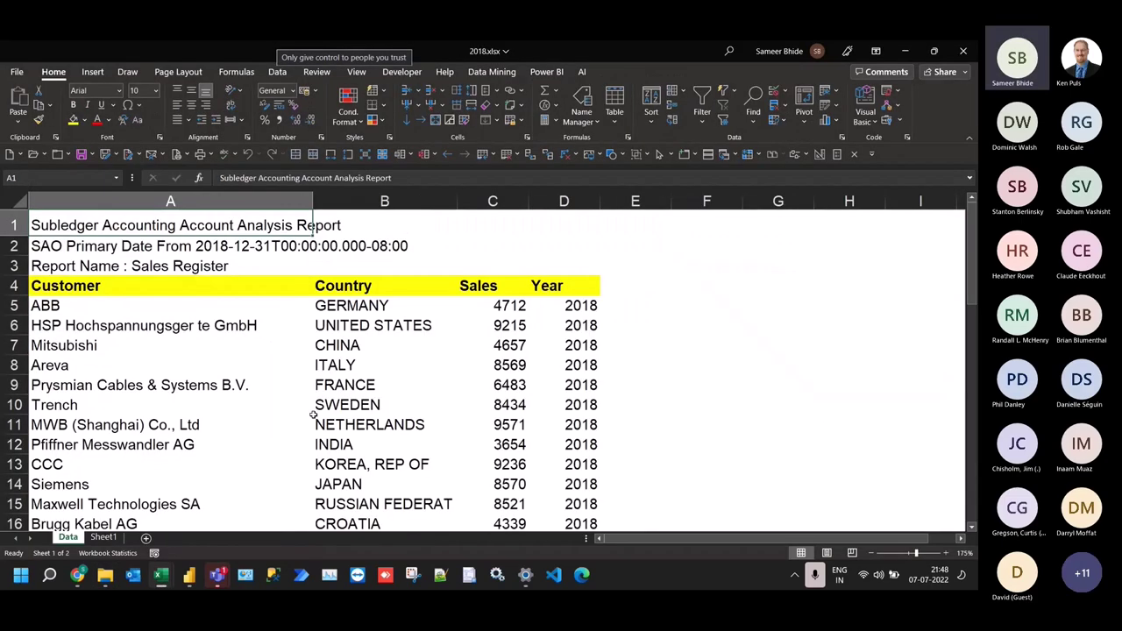
Examine the report title rows and column headings on the Data sheet of 2018.xlsx, and the pivot table on Sheet1
{"action": "scroll", "coordinate": [224, 324], "scroll_direction": "up", "scroll_amount": 3}
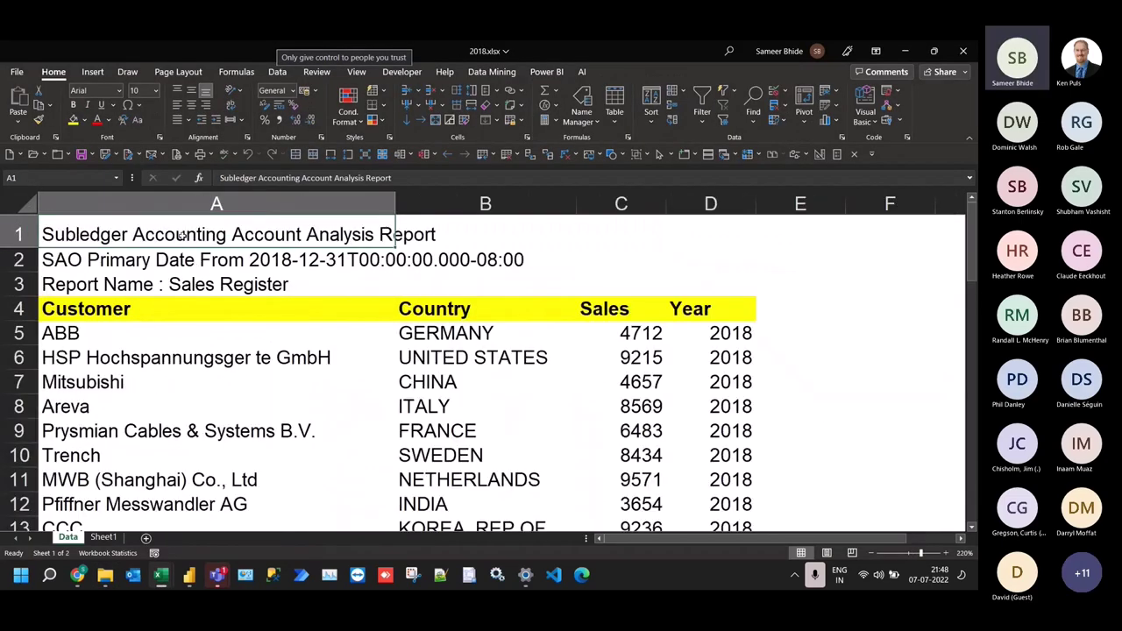
{"action": "left_click_drag", "start_coordinate": [180, 237], "coordinate": [188, 272]}
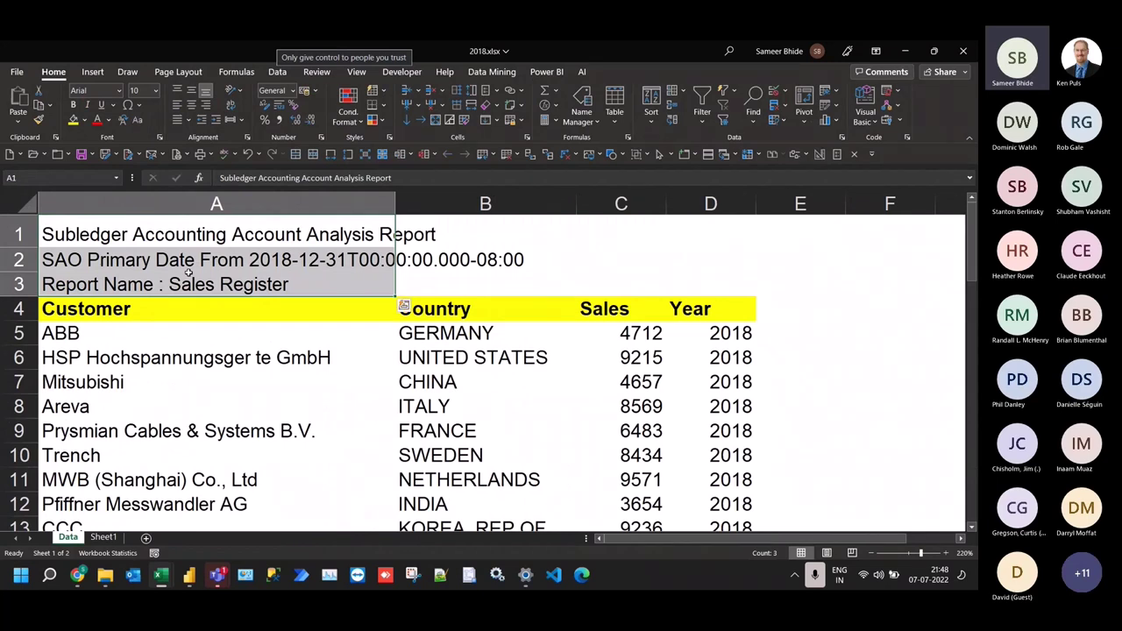
{"action": "left_click", "coordinate": [150, 310]}
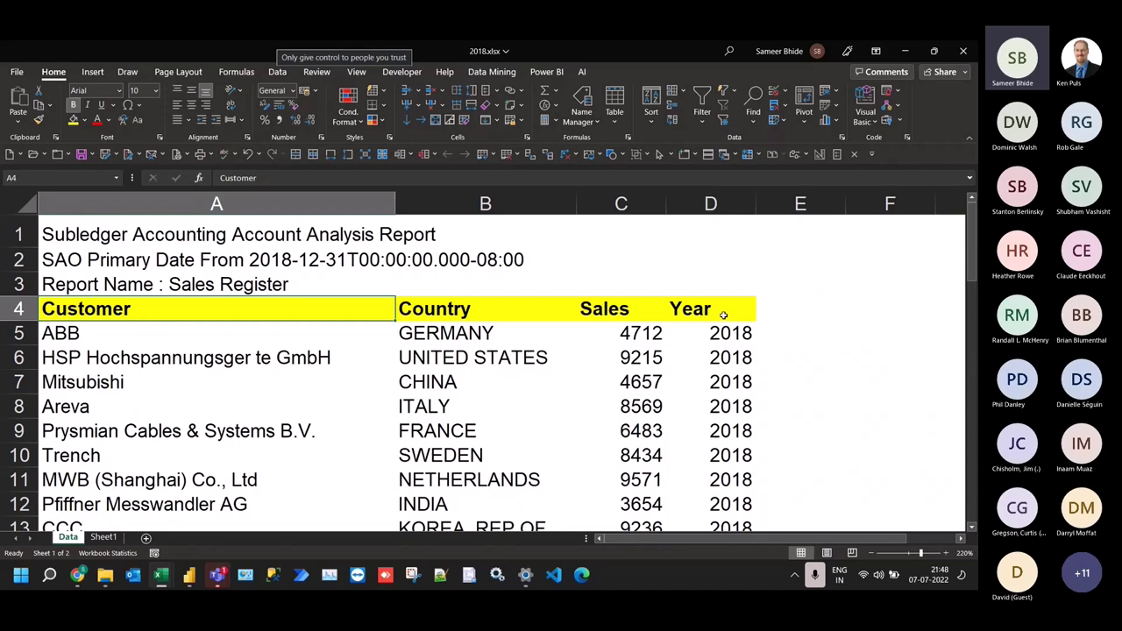
{"action": "left_click", "coordinate": [102, 537]}
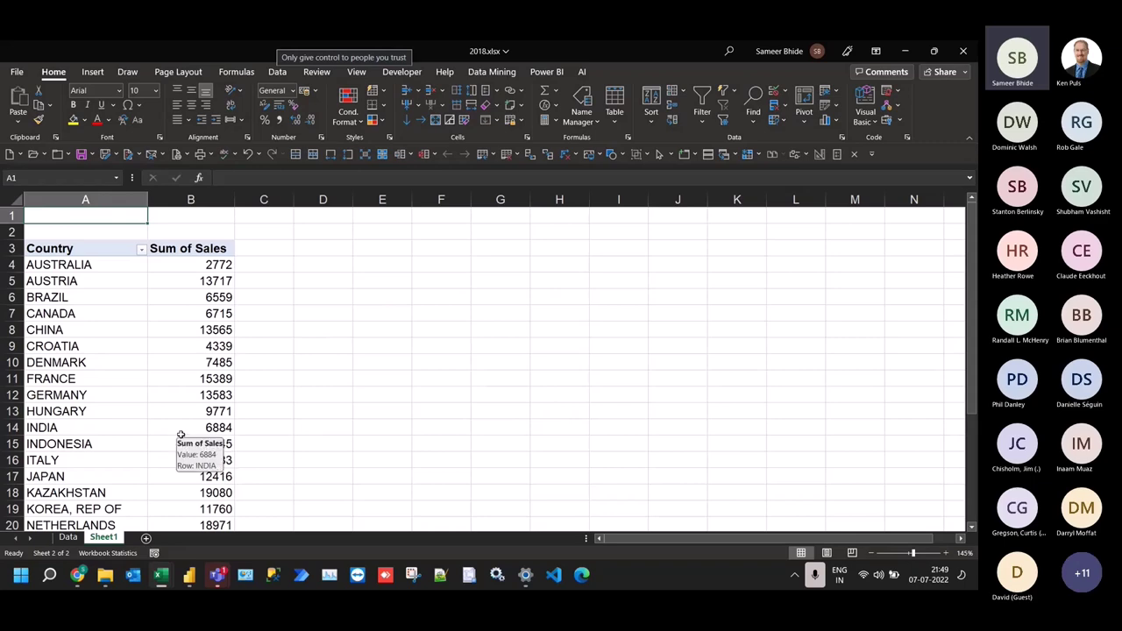
{"action": "left_click", "coordinate": [70, 537]}
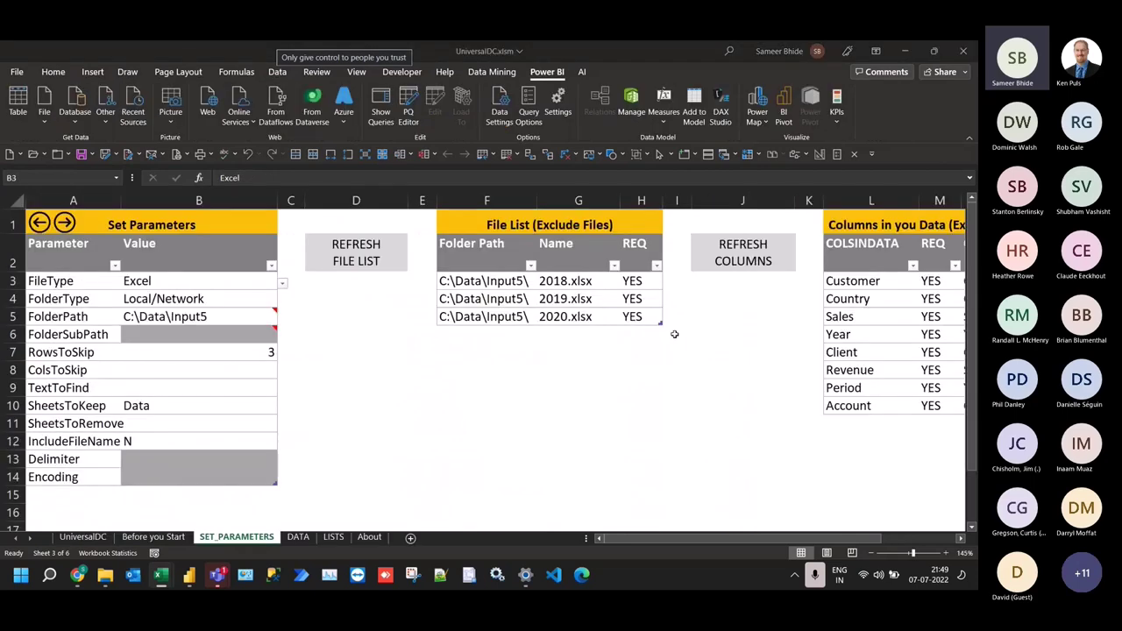
Open 2019.xlsx from the Input5 folder, check its title rows and column headings, close it, and return to UniversalDC.xlsm after selecting 2020.xlsx
{"action": "key", "text": "alt+Tab"}
{"action": "left_click", "coordinate": [166, 229]}
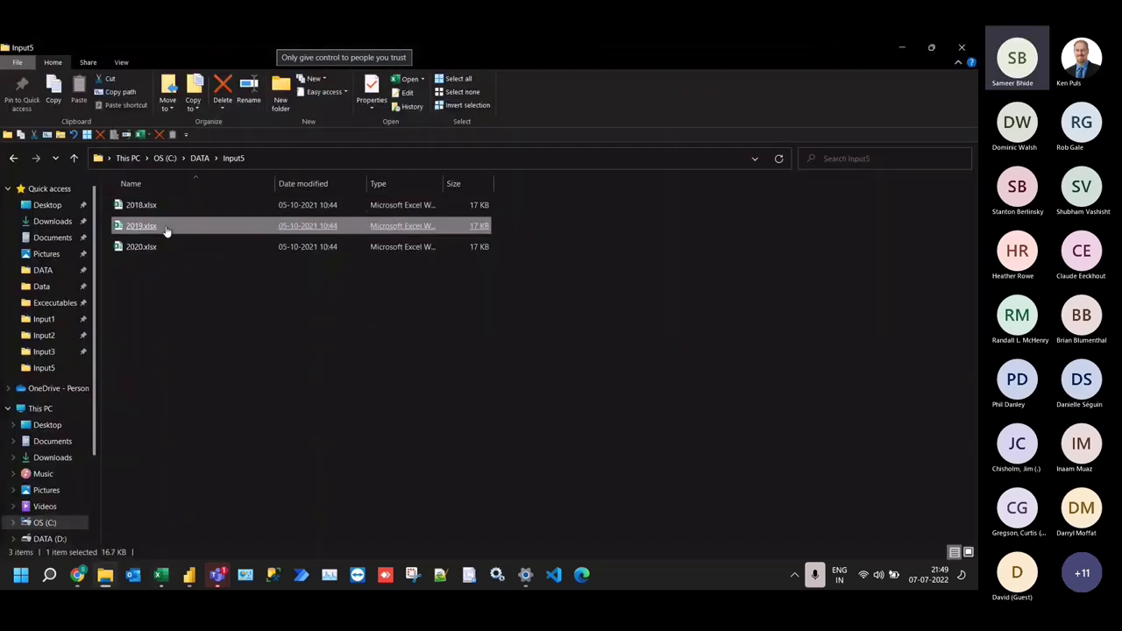
{"action": "key", "text": "alt+Tab"}
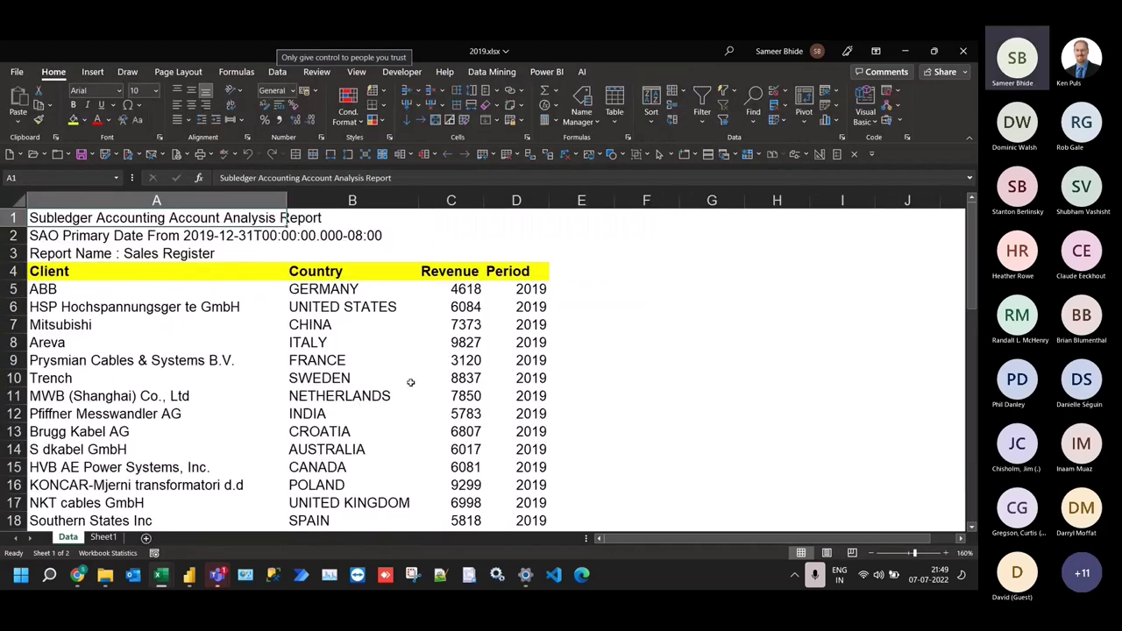
{"action": "scroll", "coordinate": [310, 371], "scroll_direction": "up", "scroll_amount": 3, "text": "ctrl"}
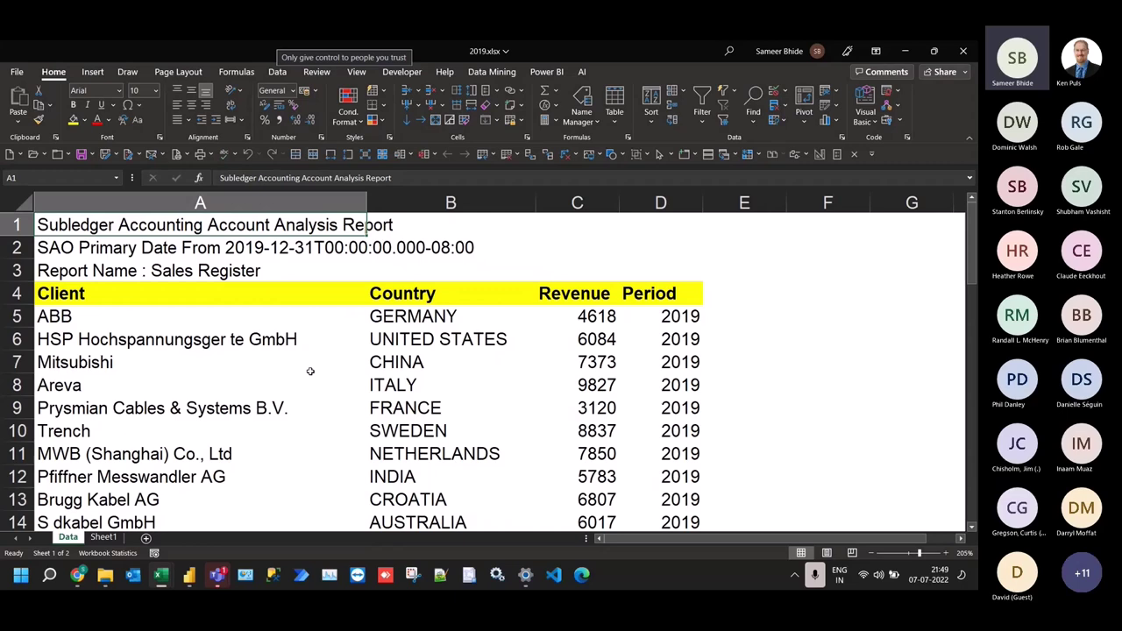
{"action": "key", "text": "ctrl+w"}
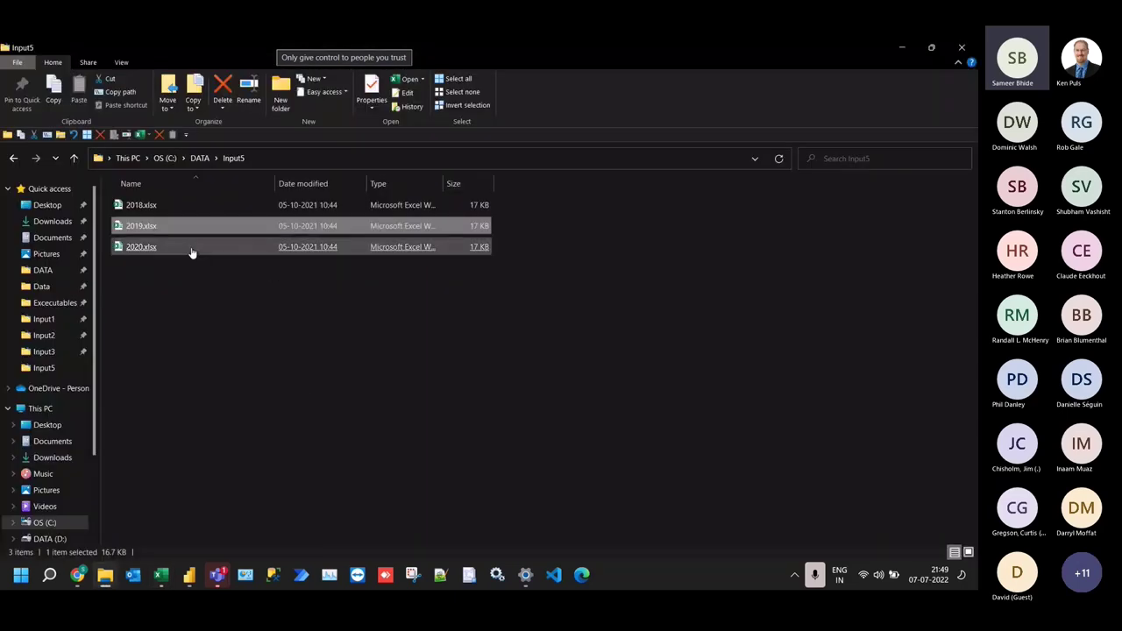
{"action": "left_click", "coordinate": [192, 248]}
{"action": "key", "text": "alt+Tab"}
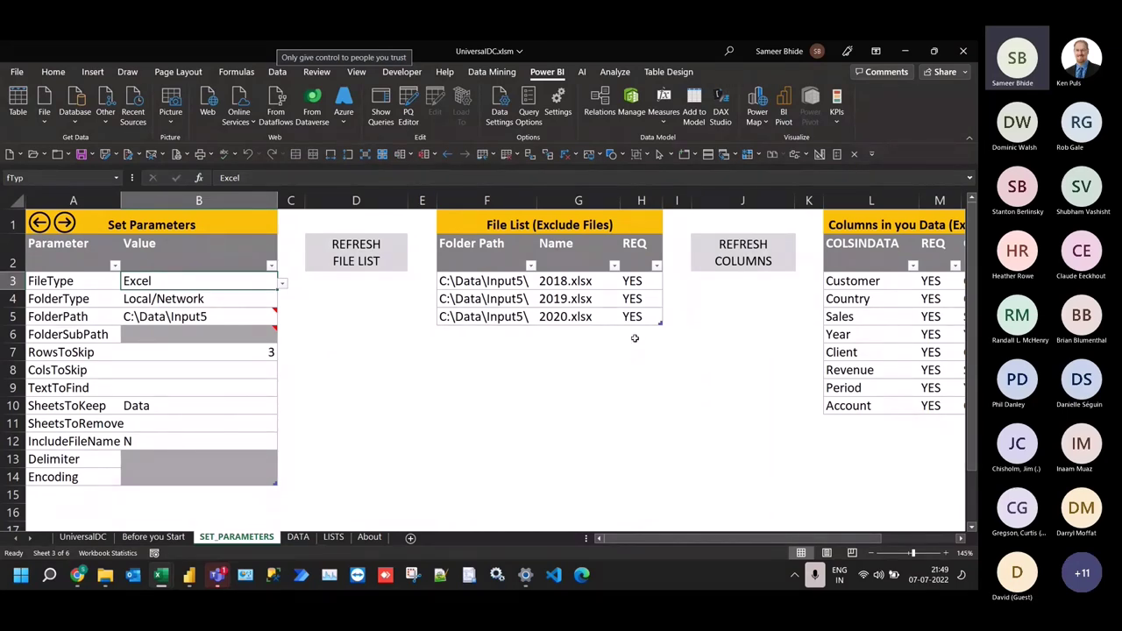
Go back to C:\DATA in File Explorer and open the first workbook in the Input6 folder
{"action": "key", "text": "alt+Tab"}
{"action": "left_click", "coordinate": [200, 157]}
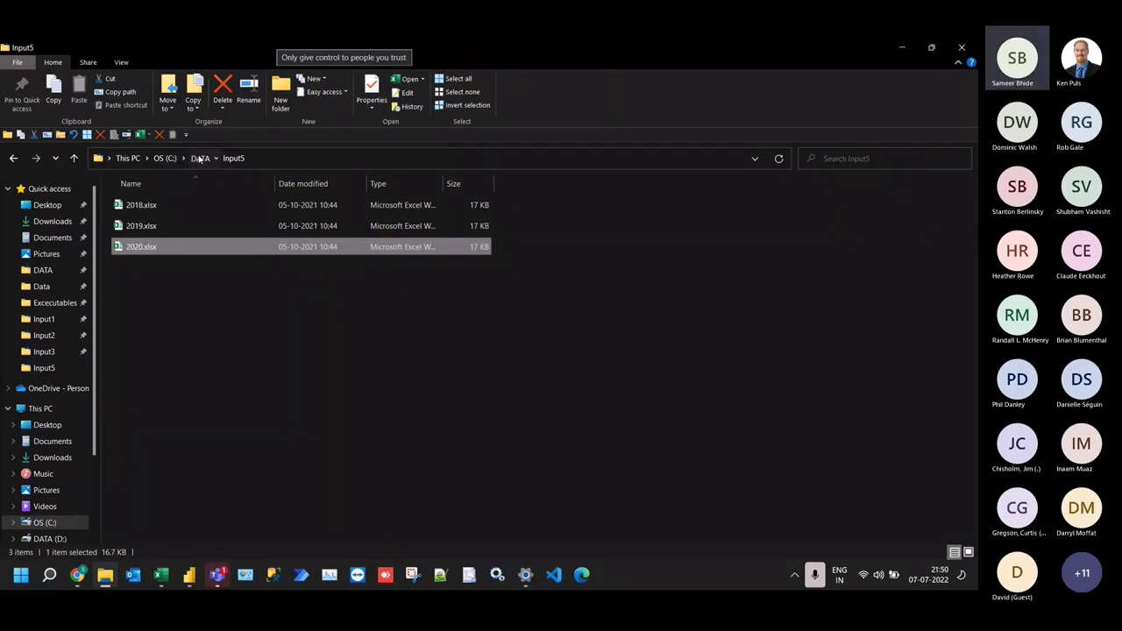
{"action": "left_click", "coordinate": [150, 312]}
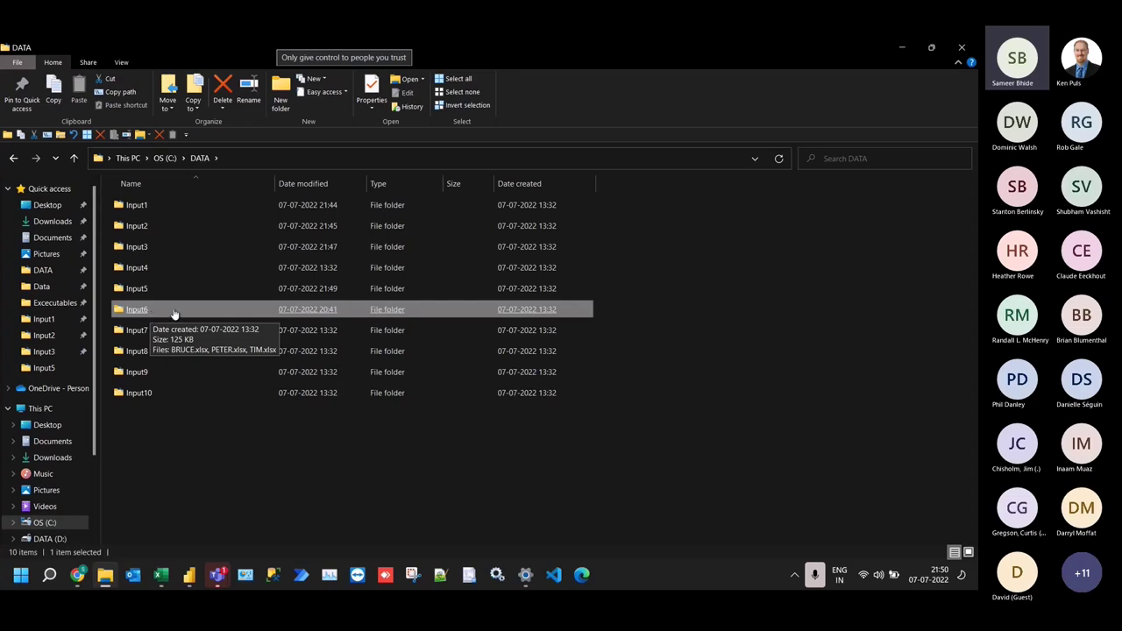
{"action": "double_click", "coordinate": [174, 313]}
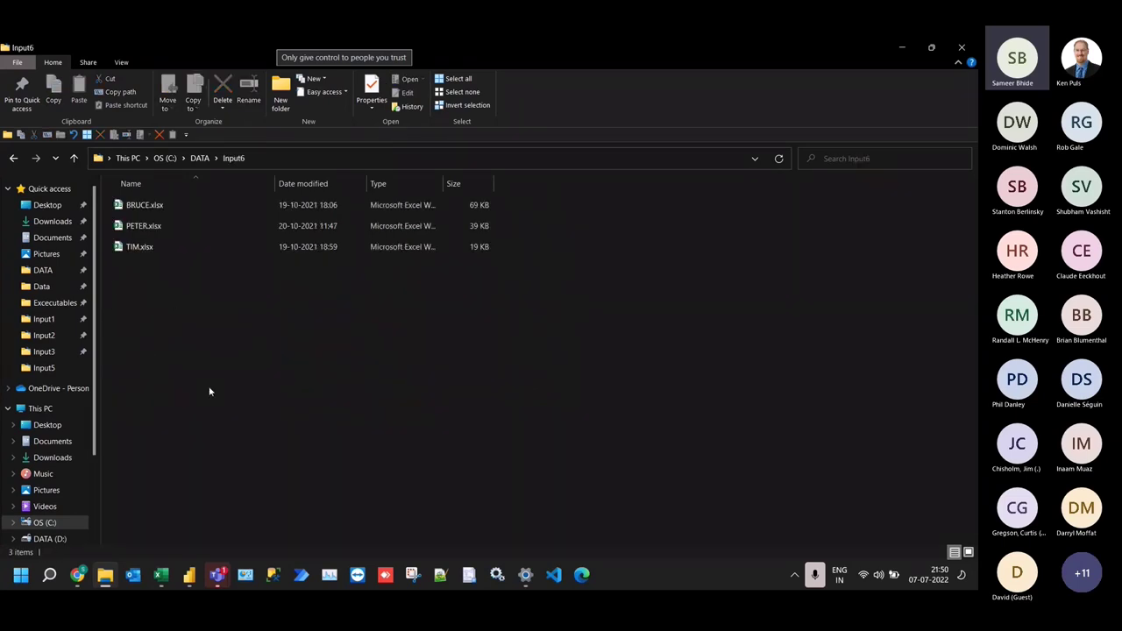
{"action": "left_click", "coordinate": [154, 209]}
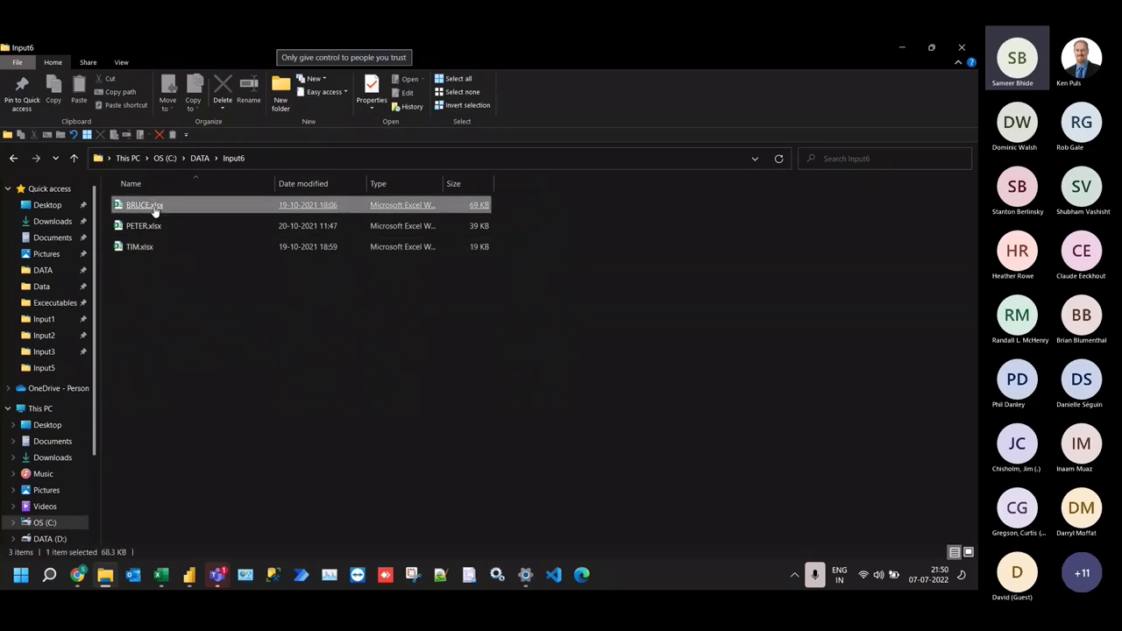
{"action": "key", "text": "alt+Tab"}
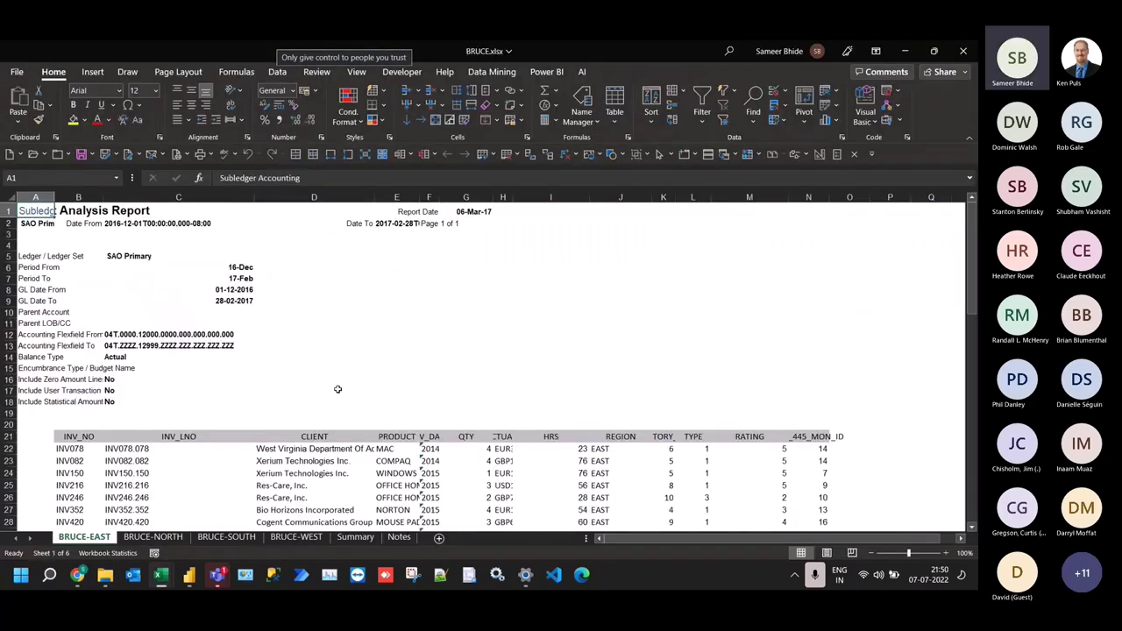
Compare where the INV_NO header row starts on the EAST, NORTH and SOUTH sheets of the Input6 workbook
{"action": "scroll", "coordinate": [216, 389], "scroll_direction": "up", "scroll_amount": 3}
{"action": "scroll", "coordinate": [213, 387], "scroll_direction": "down", "scroll_amount": 4}
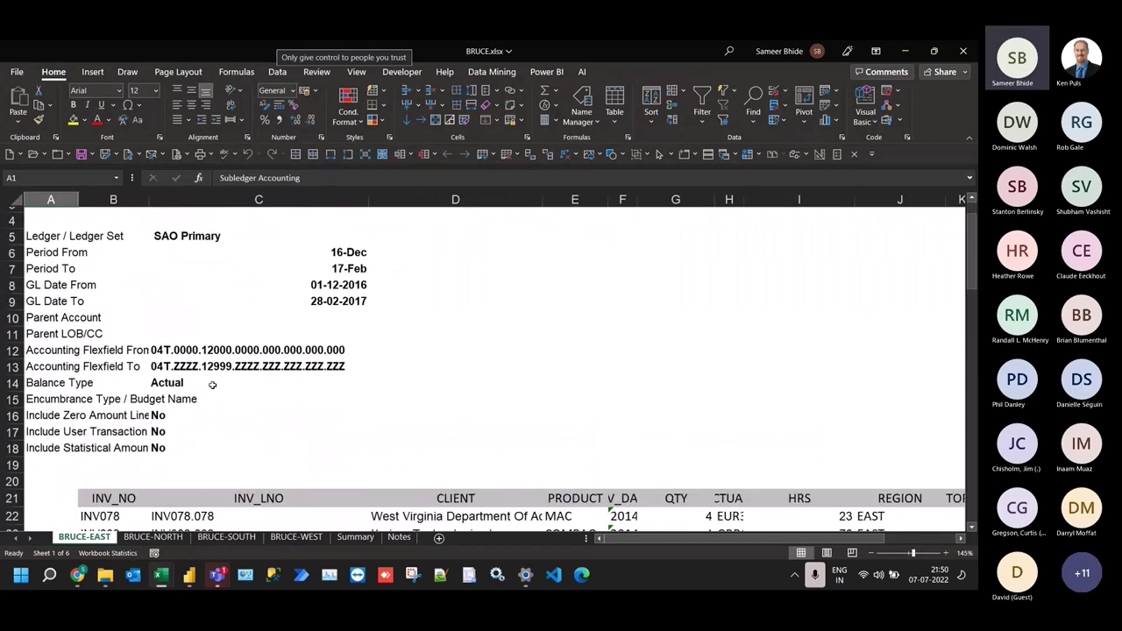
{"action": "left_click", "coordinate": [121, 348]}
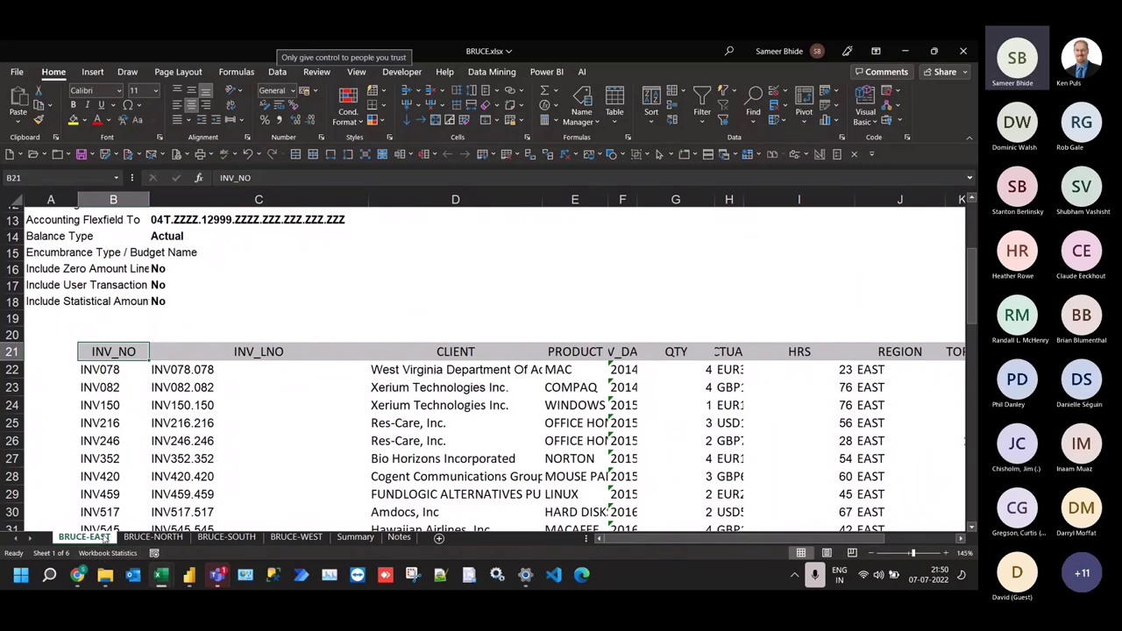
{"action": "left_click", "coordinate": [138, 538]}
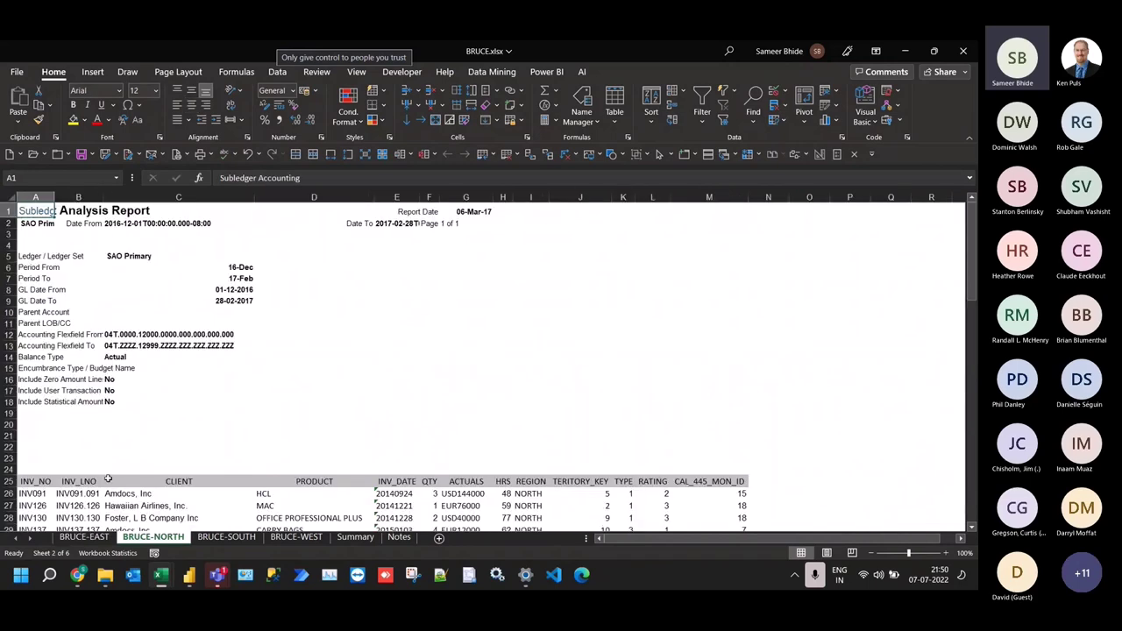
{"action": "scroll", "coordinate": [105, 464], "scroll_direction": "down", "scroll_amount": 3}
{"action": "scroll", "coordinate": [90, 450], "scroll_direction": "down", "scroll_amount": 2}
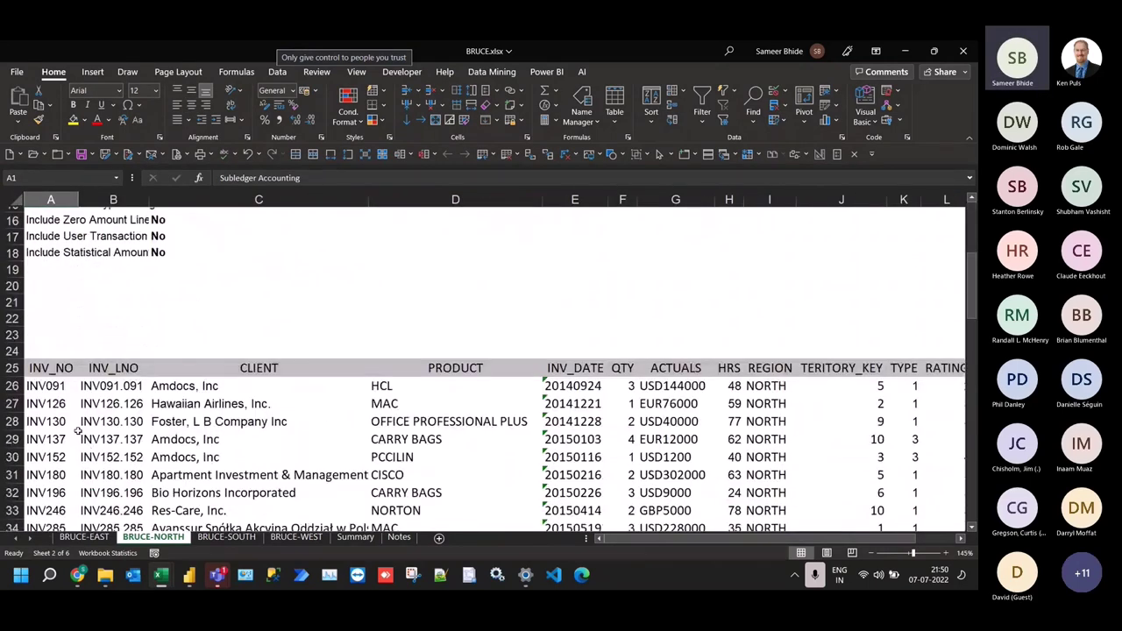
{"action": "left_click", "coordinate": [52, 369]}
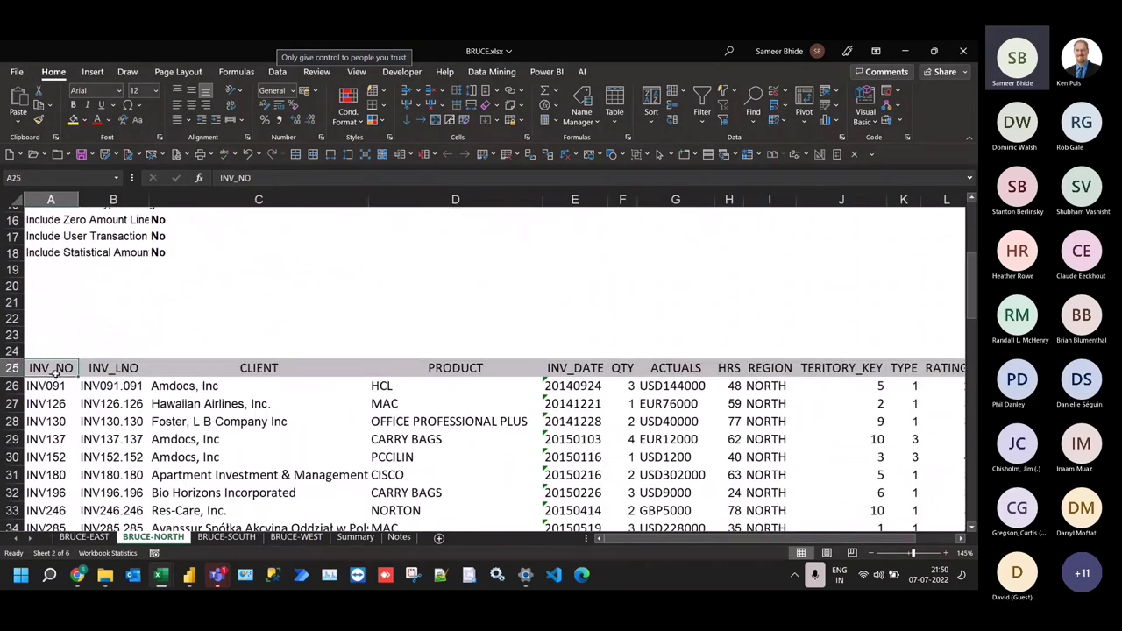
{"action": "left_click", "coordinate": [226, 536]}
{"action": "scroll", "coordinate": [217, 469], "scroll_direction": "up", "scroll_amount": 3, "text": "ctrl"}
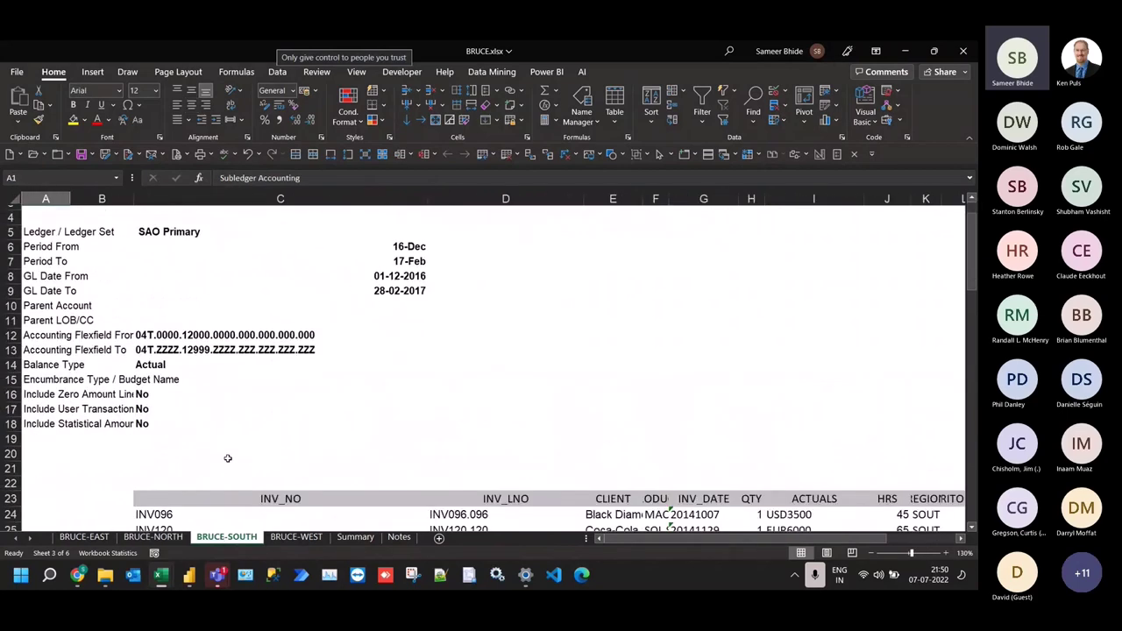
{"action": "left_click", "coordinate": [252, 409]}
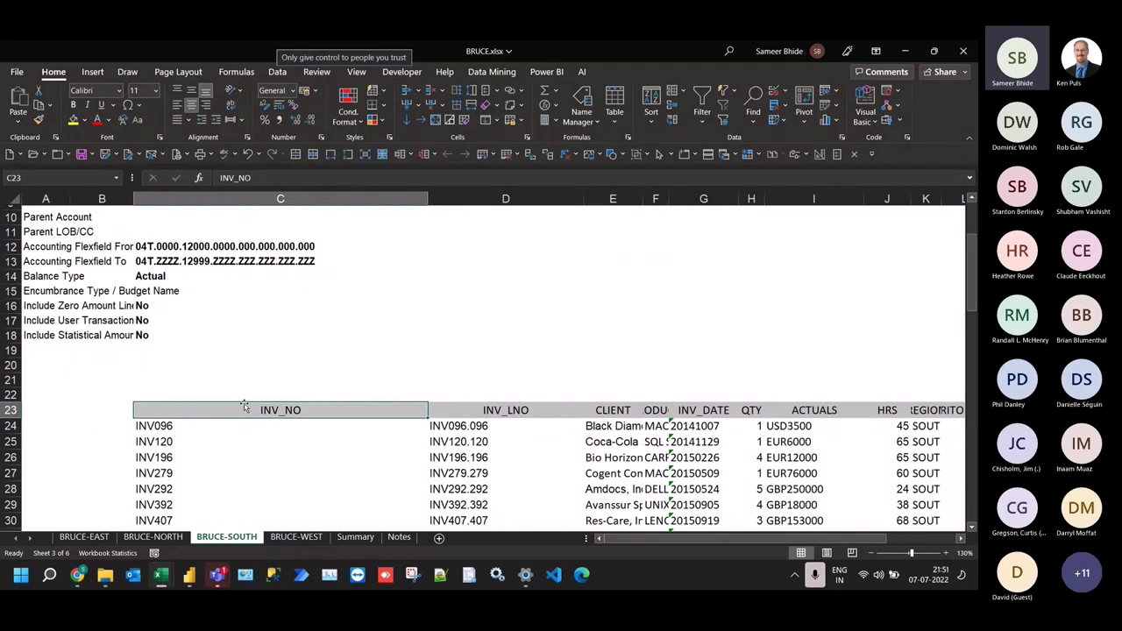
View the pivot table on the Summary sheet and the remarks on the Notes sheet, and return to the EAST sheet
{"action": "left_click", "coordinate": [360, 537]}
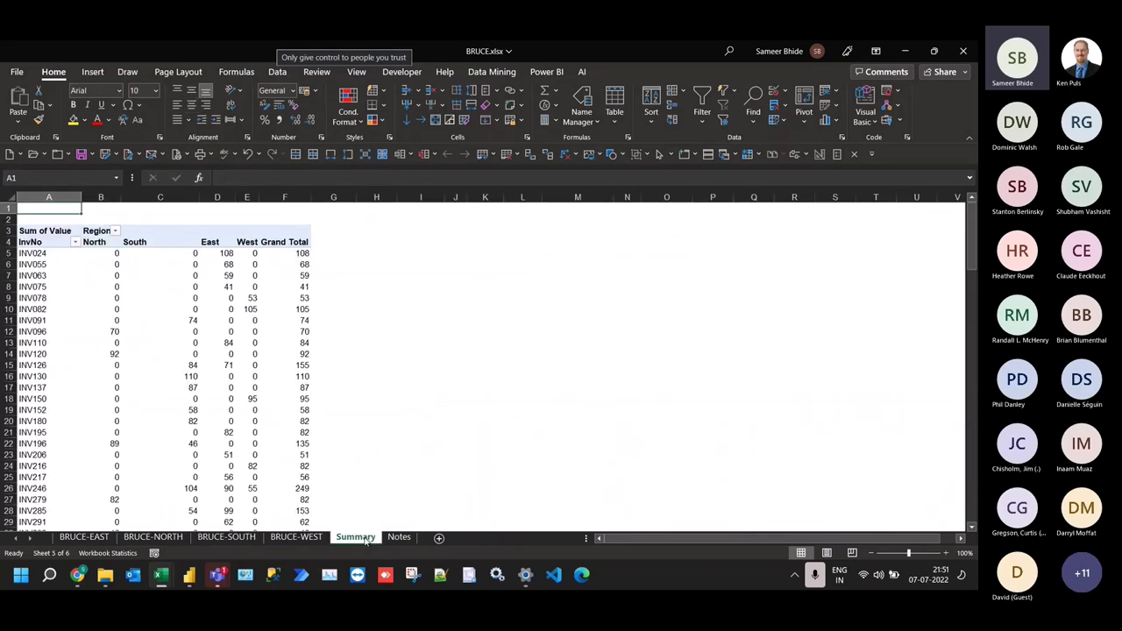
{"action": "scroll", "coordinate": [375, 490], "scroll_direction": "up", "scroll_amount": 2}
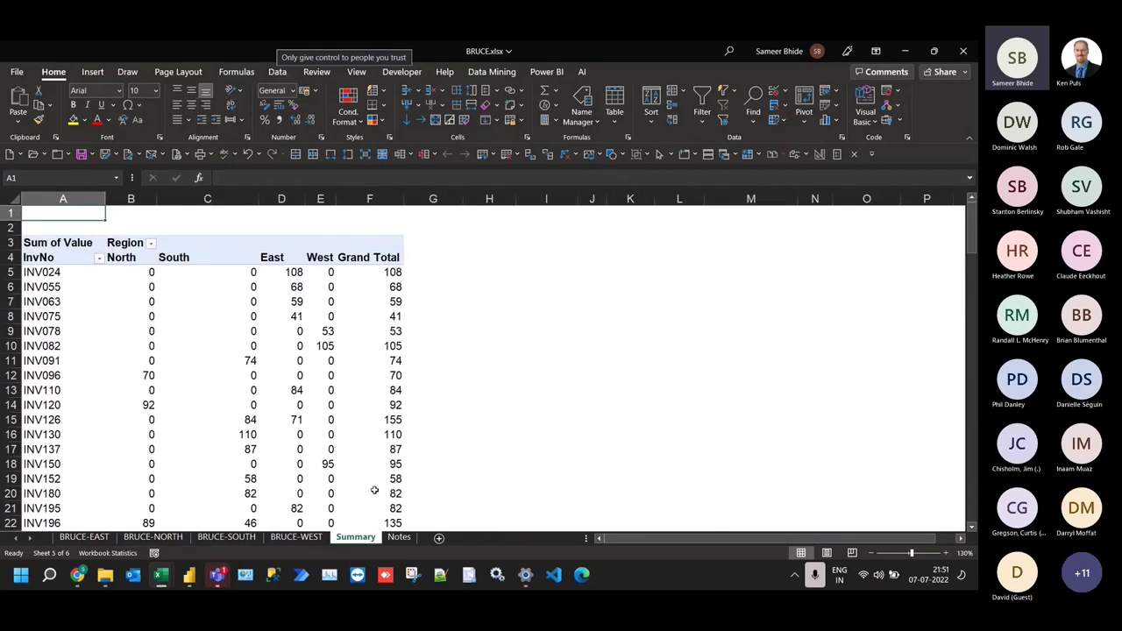
{"action": "left_click", "coordinate": [401, 537]}
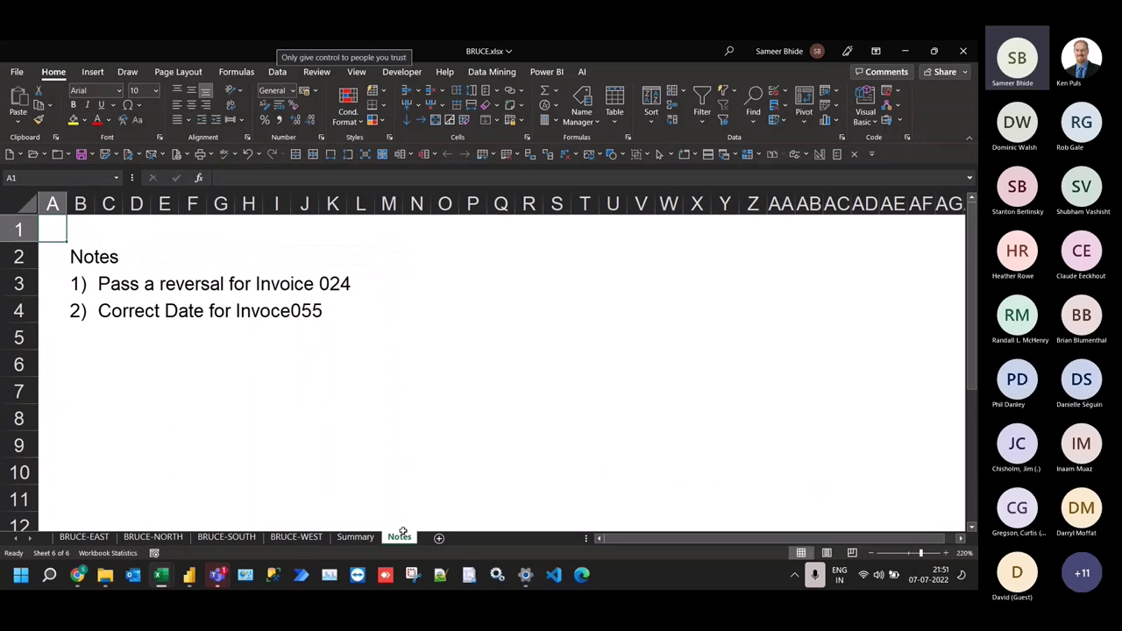
{"action": "key", "text": "ctrl+Page_Up"}
{"action": "key", "text": "ctrl+Page_Up"}
{"action": "key", "text": "ctrl+Page_Up"}
{"action": "key", "text": "ctrl+Page_Up"}
{"action": "key", "text": "ctrl+Page_Up"}
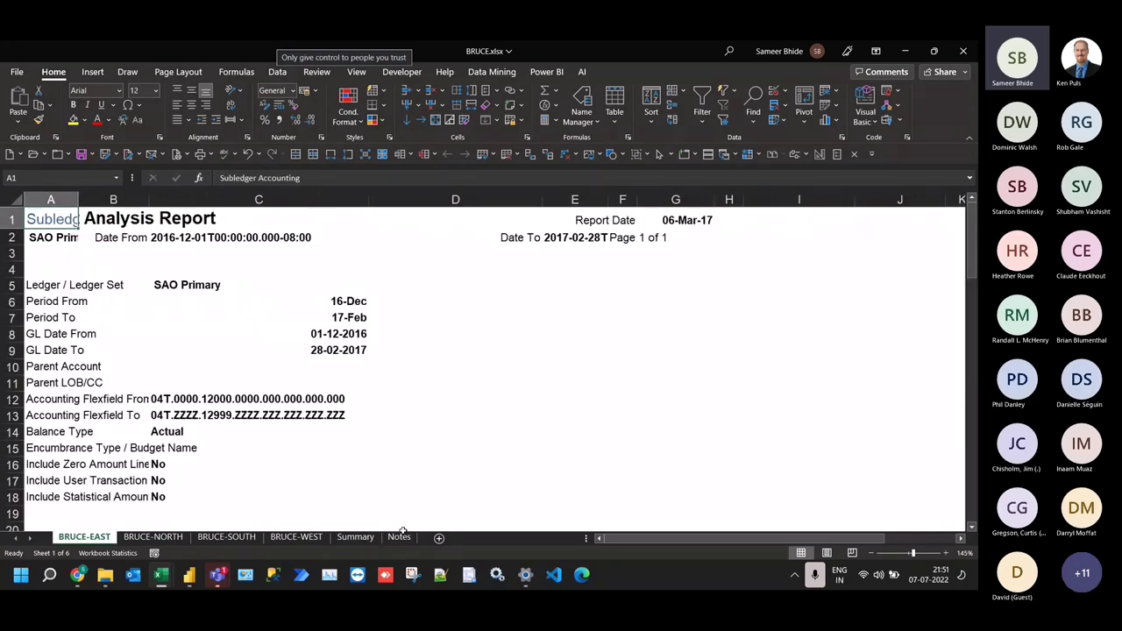
Switch to UniversalDC.xlsm and choose Excel as the FileType and Local/Network as the FolderType on the SET_PARAMETERS sheet
{"action": "key", "text": "ctrl+Tab"}
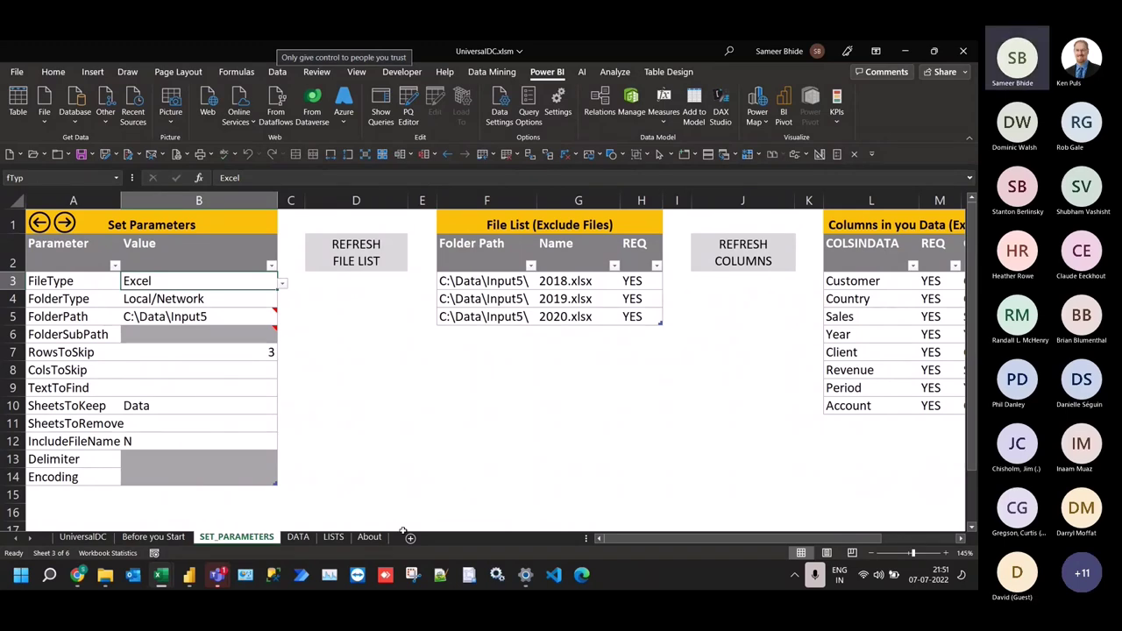
{"action": "scroll", "coordinate": [233, 364], "scroll_direction": "up", "scroll_amount": 2, "text": "ctrl"}
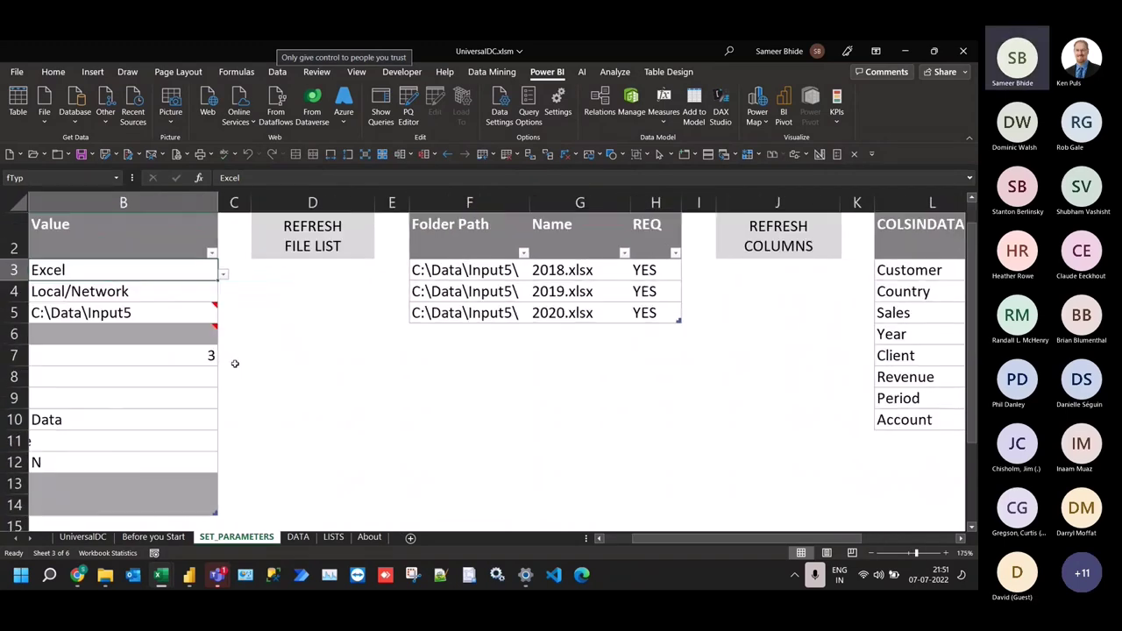
{"action": "left_click", "coordinate": [618, 541]}
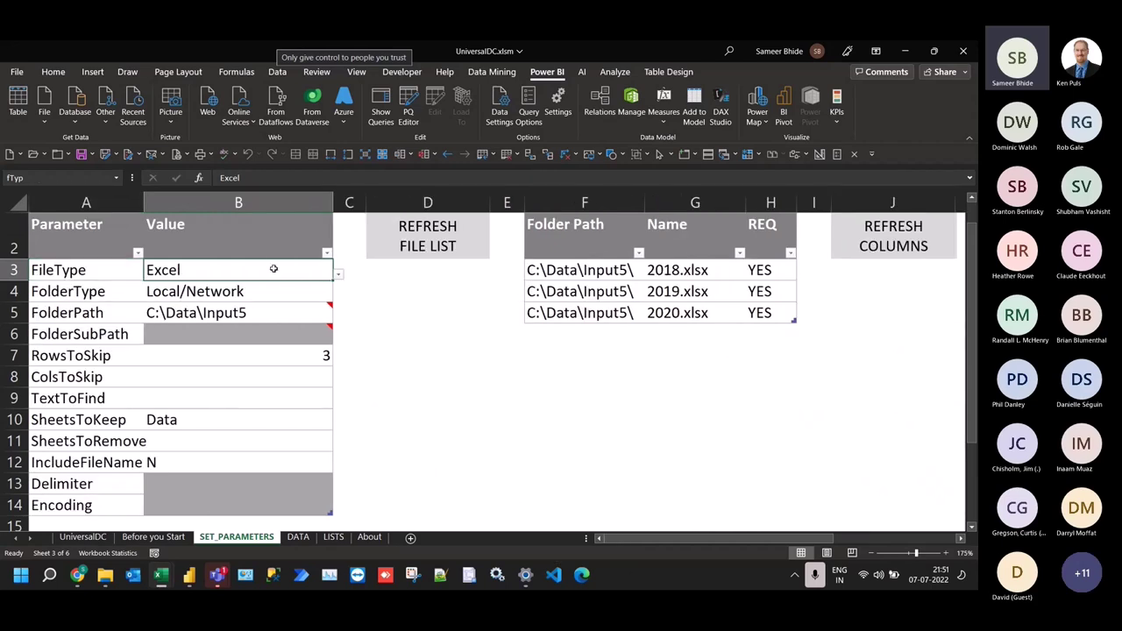
{"action": "left_click", "coordinate": [341, 276]}
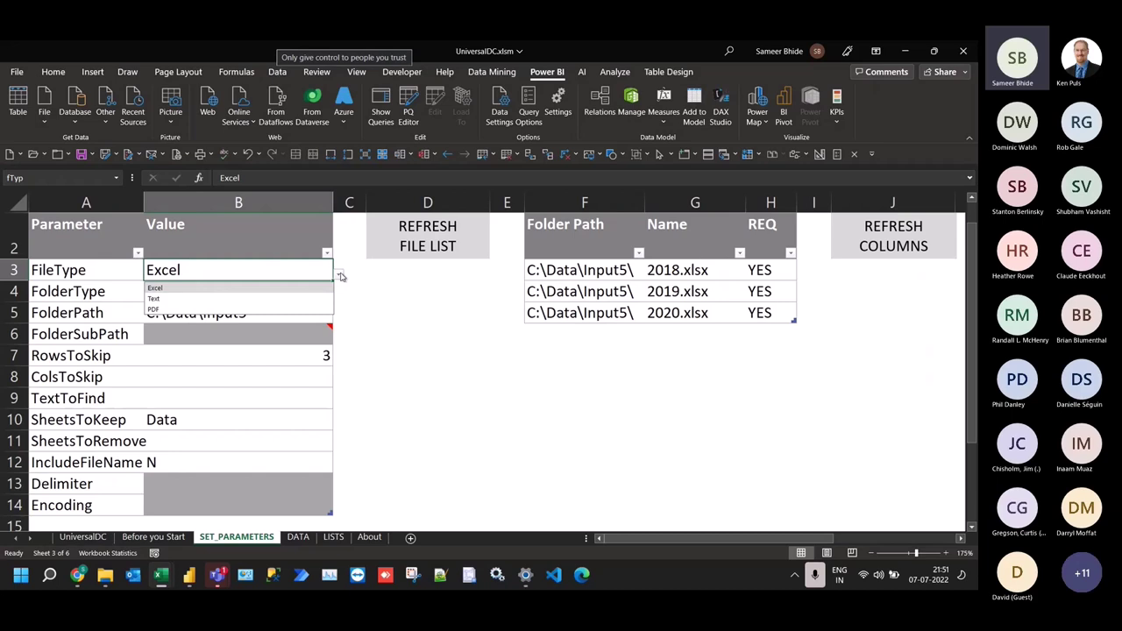
{"action": "left_click", "coordinate": [278, 287]}
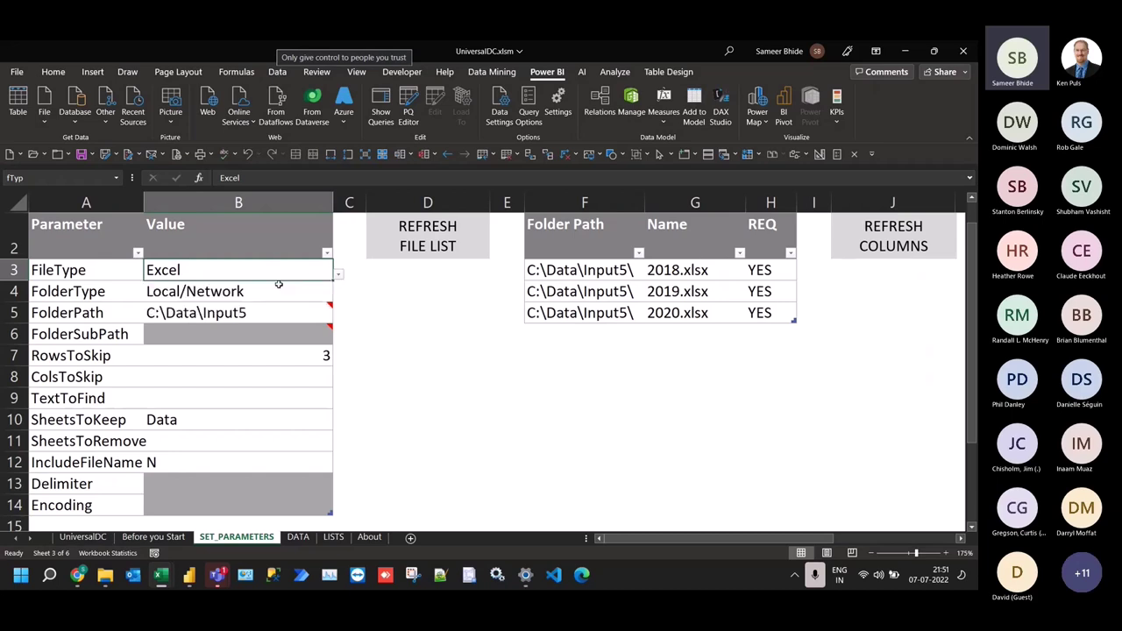
{"action": "key", "text": "Down"}
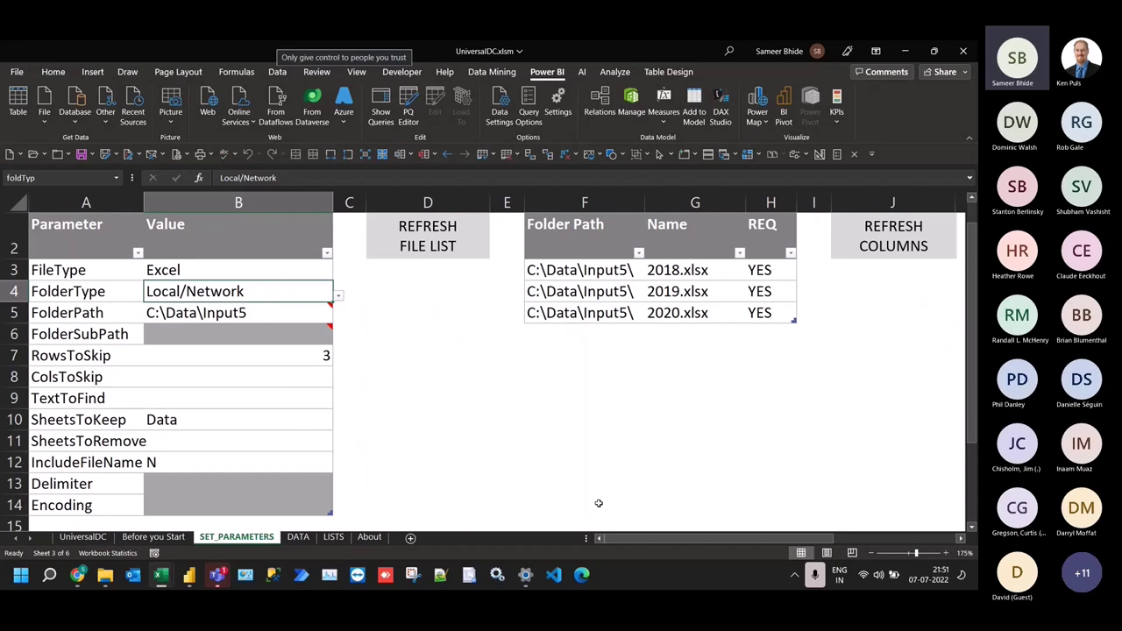
{"action": "left_click", "coordinate": [338, 297]}
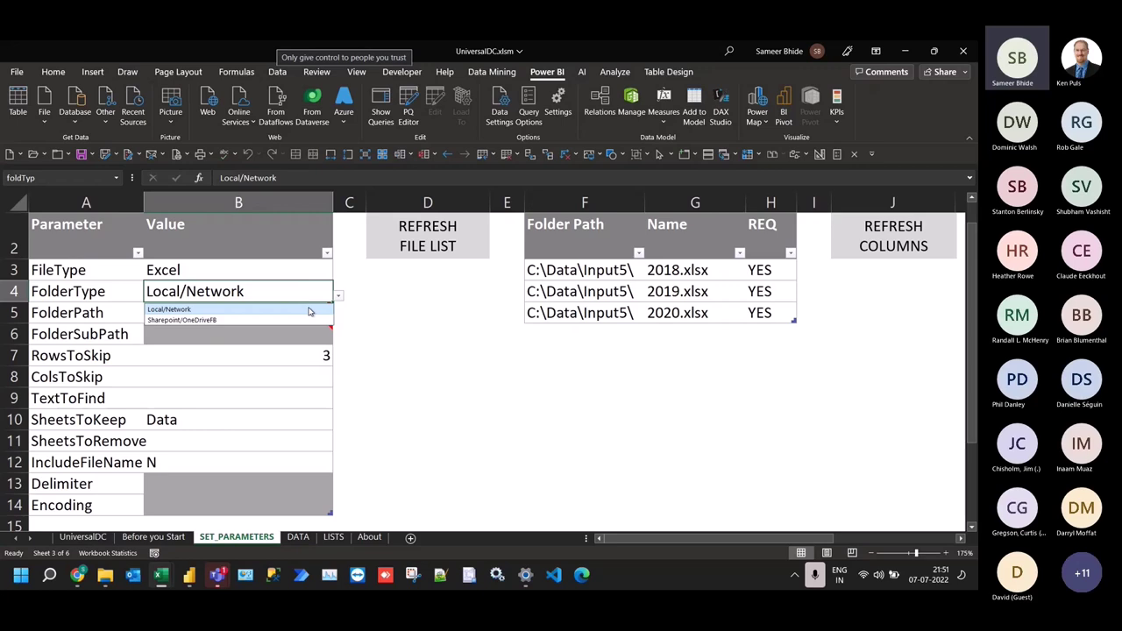
{"action": "left_click", "coordinate": [307, 310]}
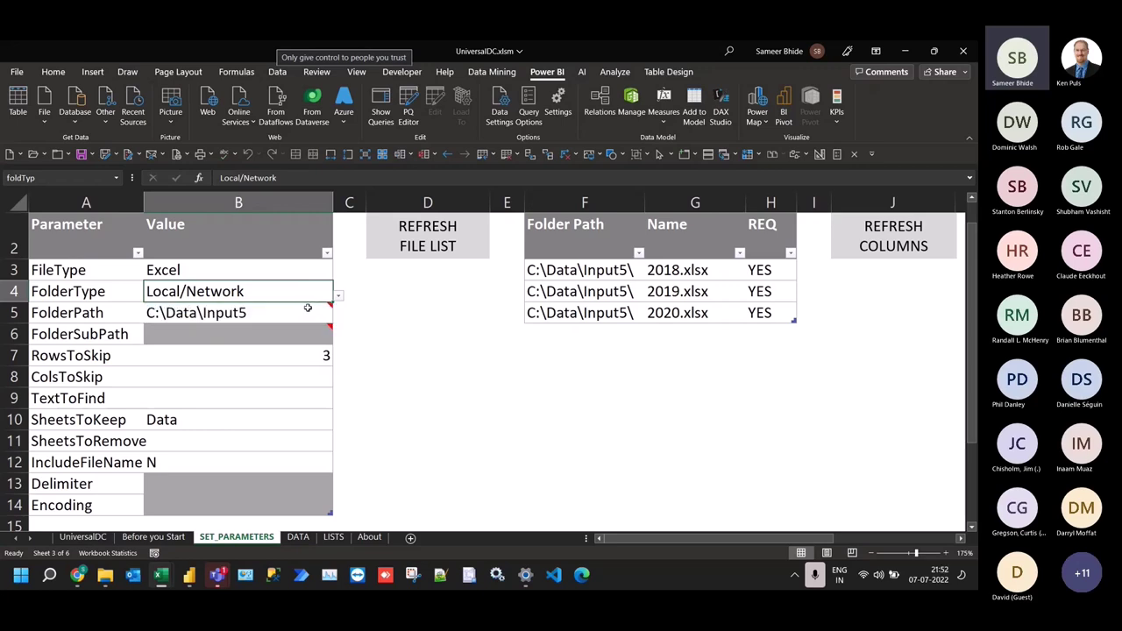
Set the FolderPath parameter to C:\Data\Input1
{"action": "left_click", "coordinate": [290, 314]}
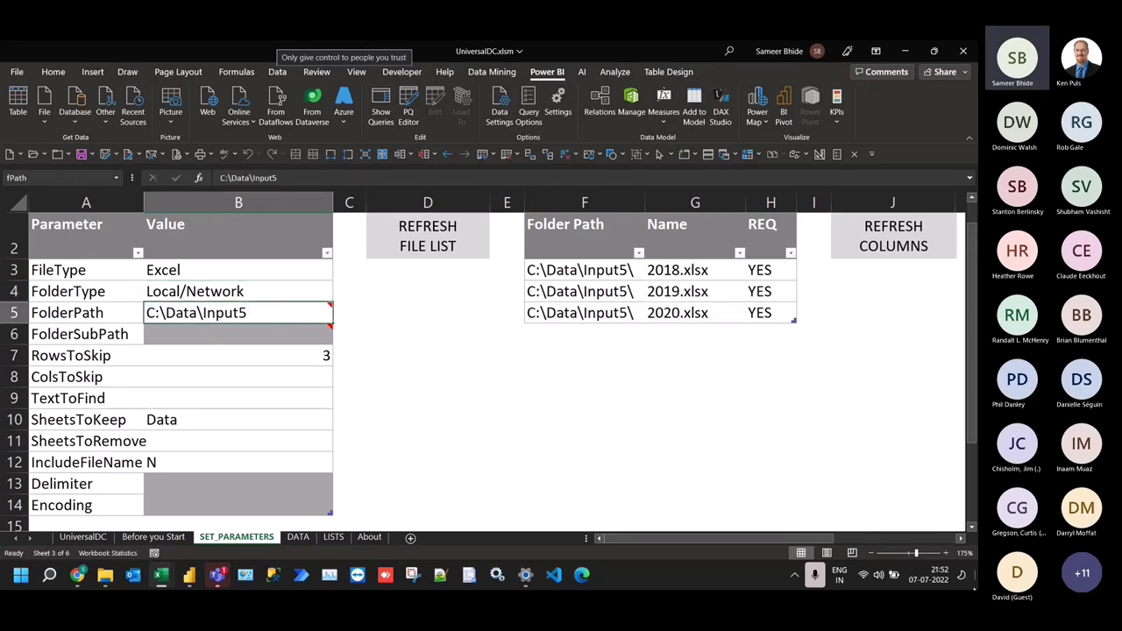
{"action": "key", "text": "F2"}
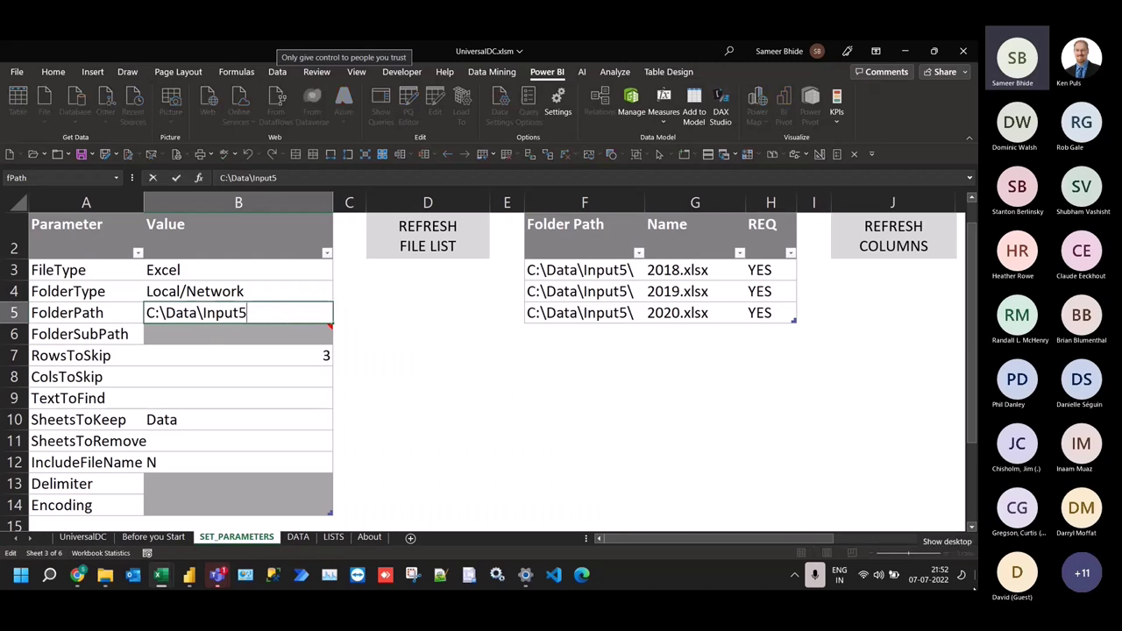
{"action": "key", "text": "BackSpace"}
{"action": "type", "text": "1"}
{"action": "key", "text": "Escape"}
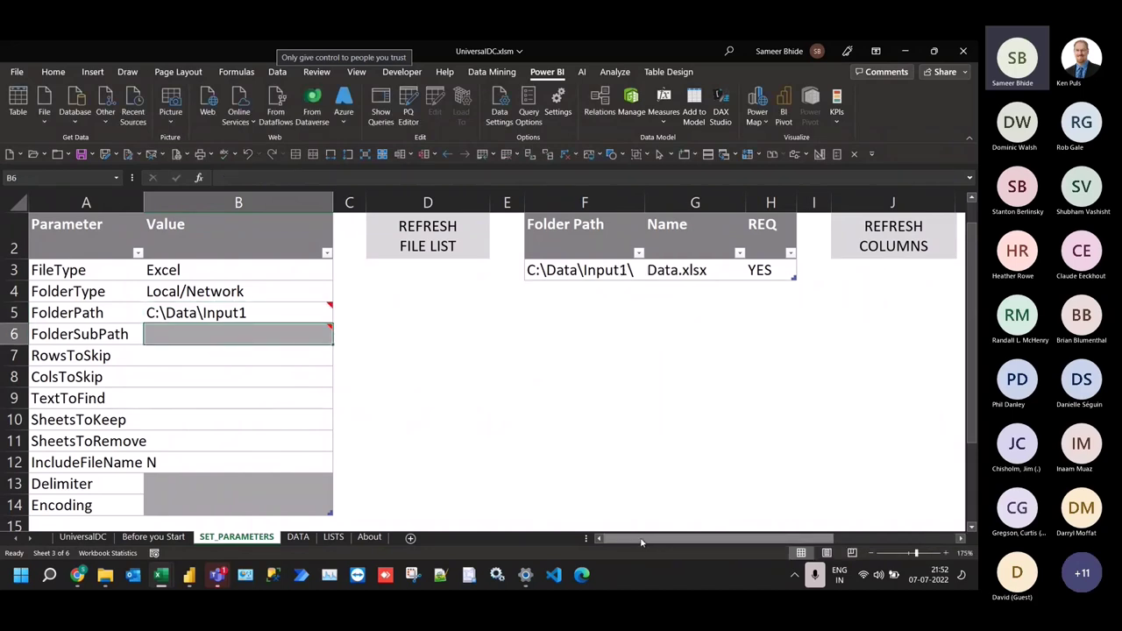
Examine the file list for Input1 and the COLSINDATA, REQ, COLSREMAP and FORMAT settings in the columns table
{"action": "scroll", "coordinate": [641, 543], "scroll_direction": "right", "scroll_amount": 5}
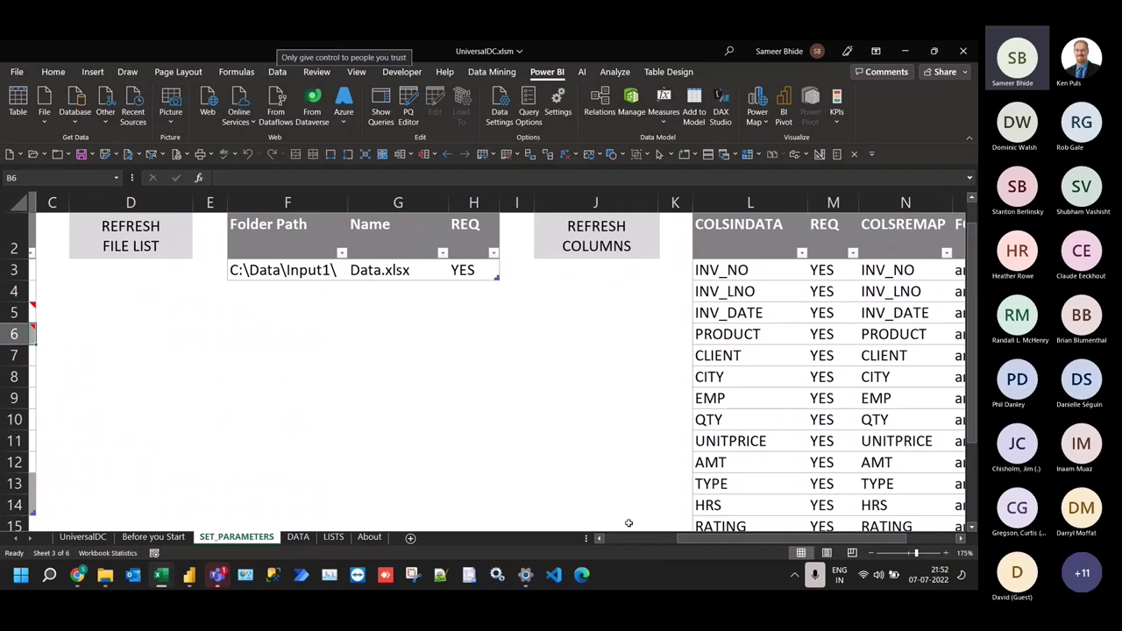
{"action": "scroll", "coordinate": [701, 541], "scroll_direction": "right", "scroll_amount": 3}
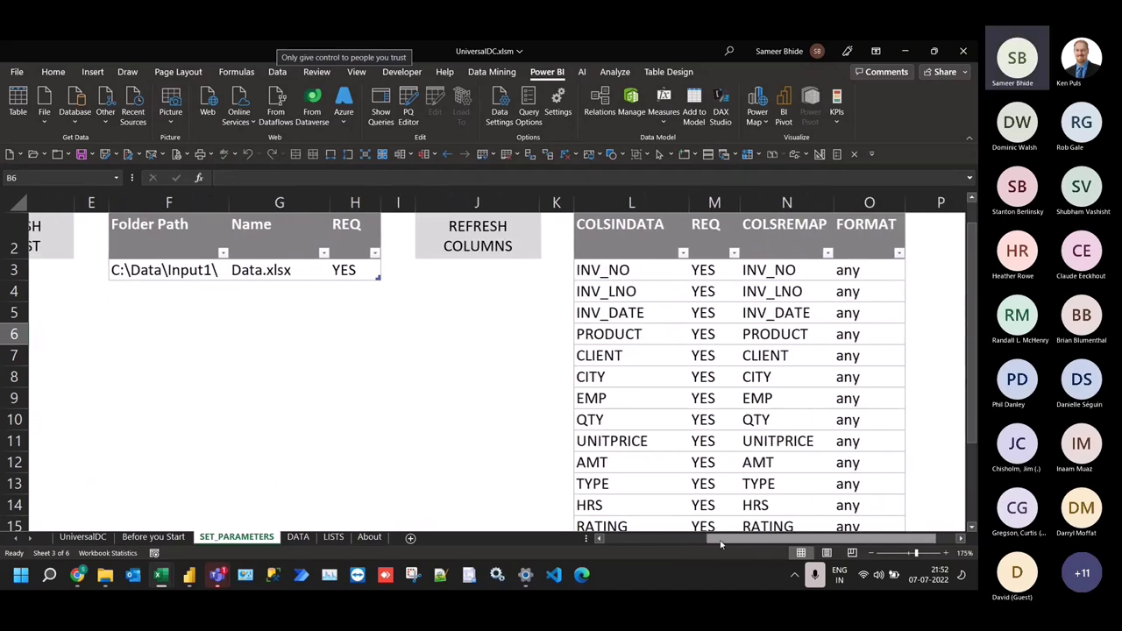
{"action": "scroll", "coordinate": [721, 544], "scroll_direction": "right", "scroll_amount": 1}
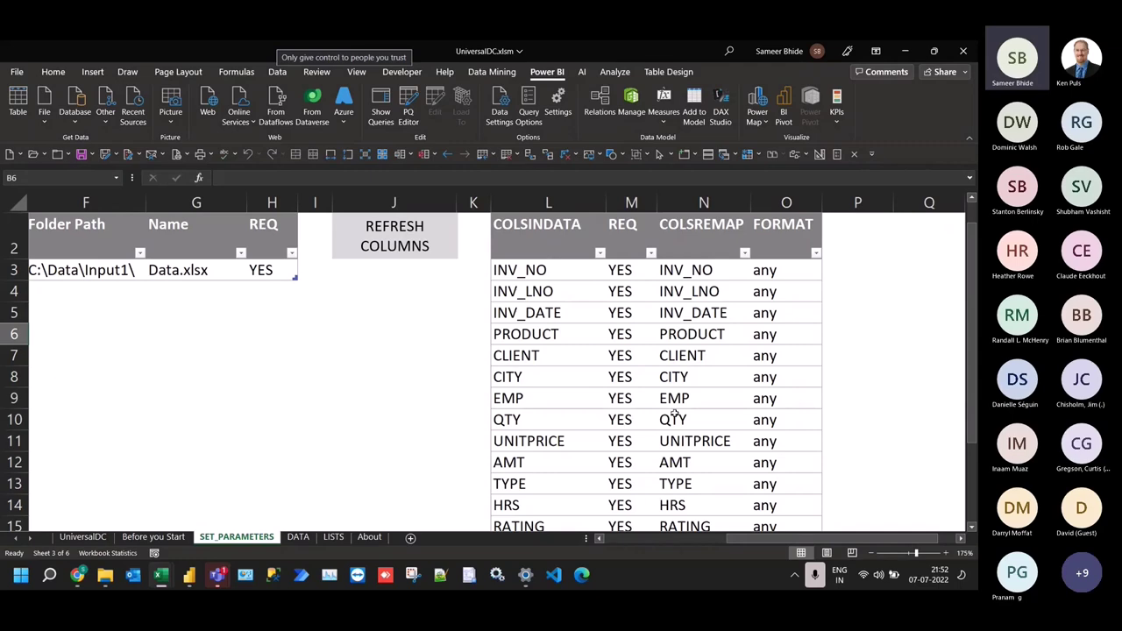
Go from the parameters to the DATA sheet and refresh its table with the data from the Input1 folder
{"action": "scroll", "coordinate": [581, 342], "scroll_direction": "down", "scroll_amount": 1}
{"action": "scroll", "coordinate": [580, 351], "scroll_direction": "up", "scroll_amount": 1}
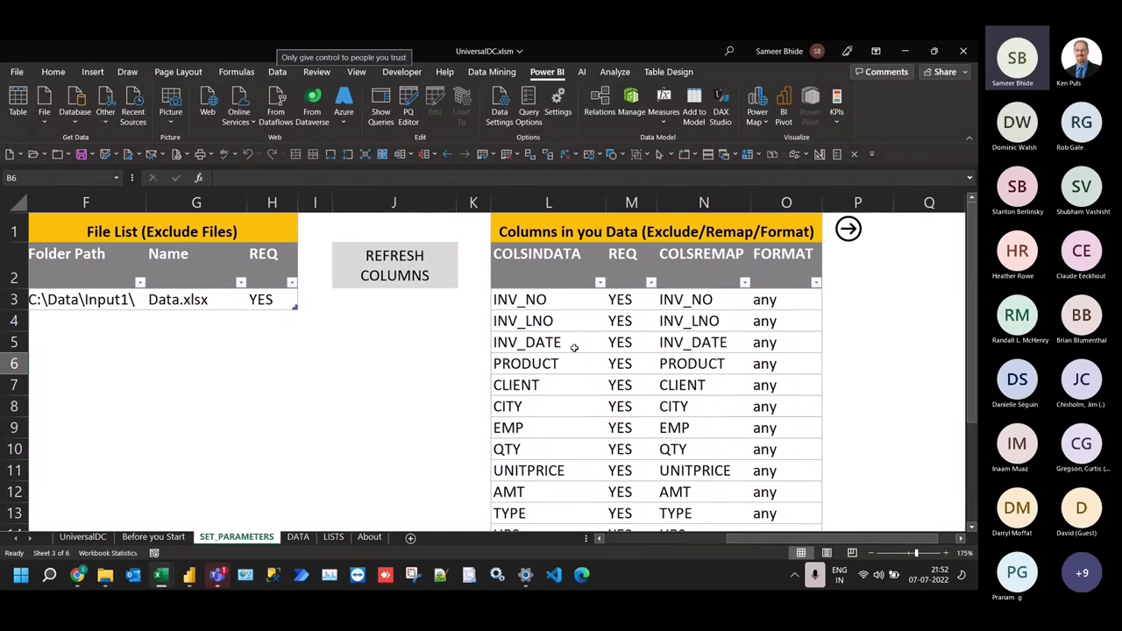
{"action": "scroll", "coordinate": [576, 315], "scroll_direction": "down", "scroll_amount": 2, "text": "ctrl"}
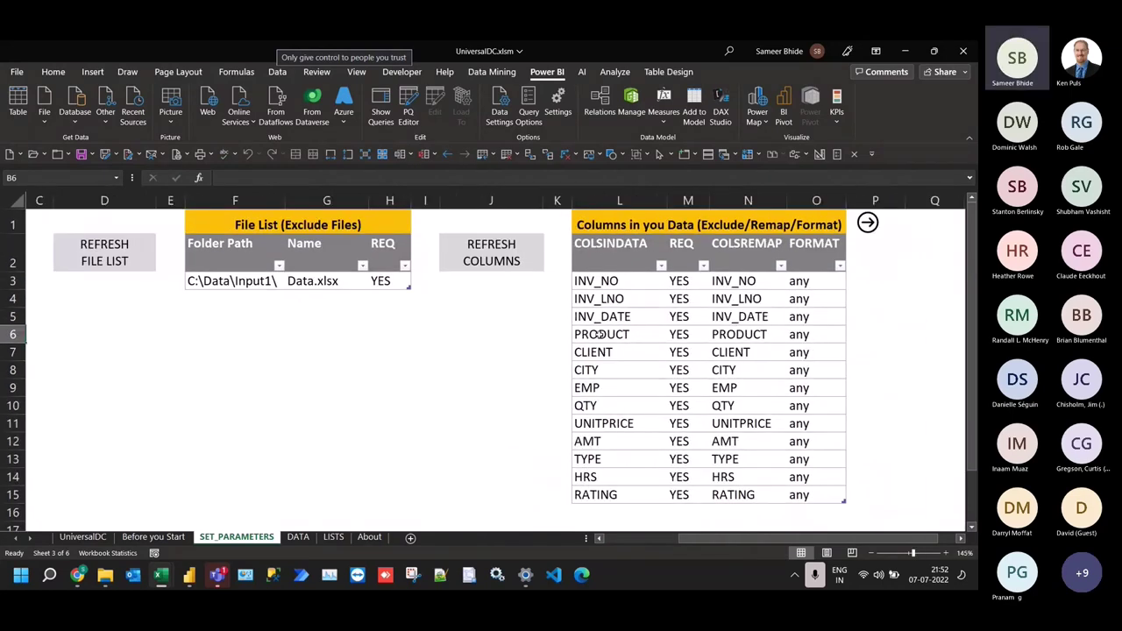
{"action": "scroll", "coordinate": [623, 543], "scroll_direction": "left", "scroll_amount": 3}
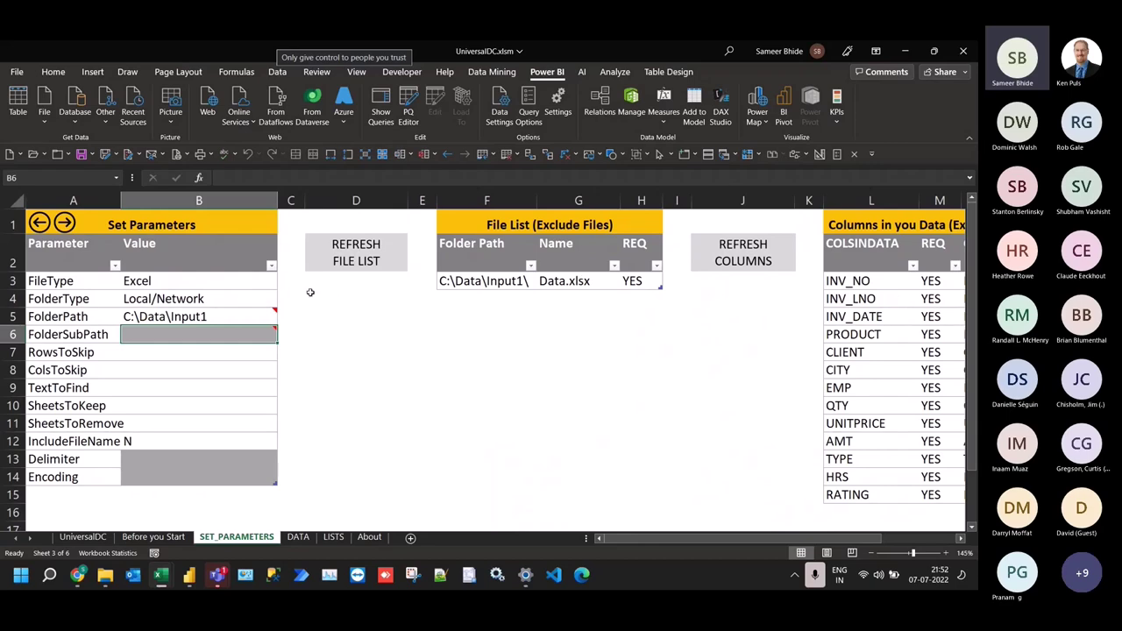
{"action": "left_click", "coordinate": [63, 223]}
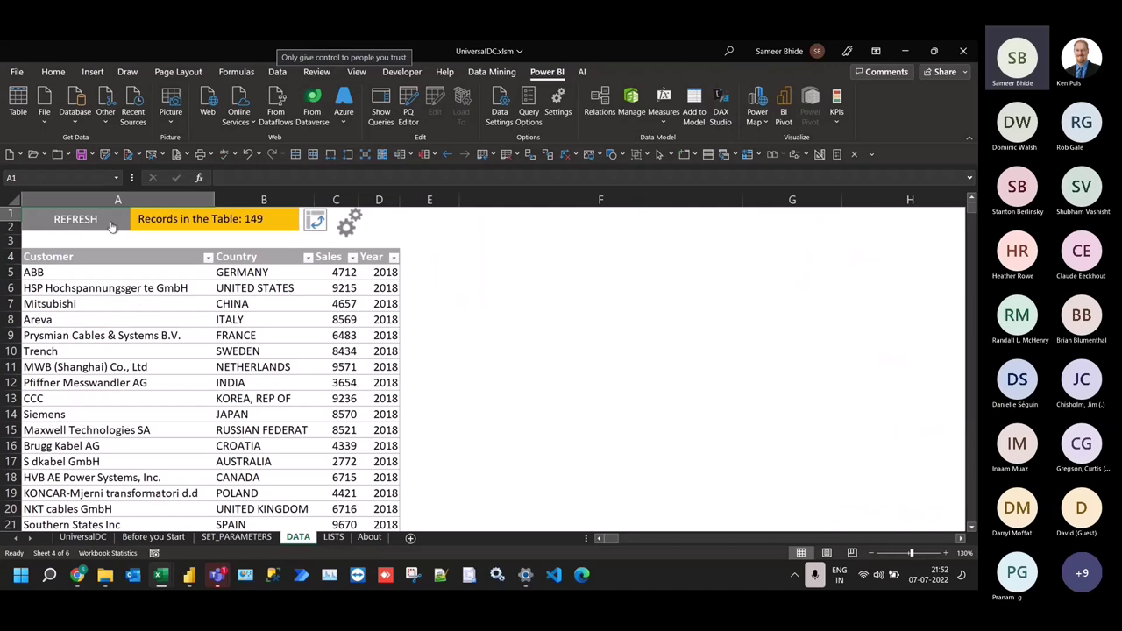
{"action": "left_click", "coordinate": [318, 306]}
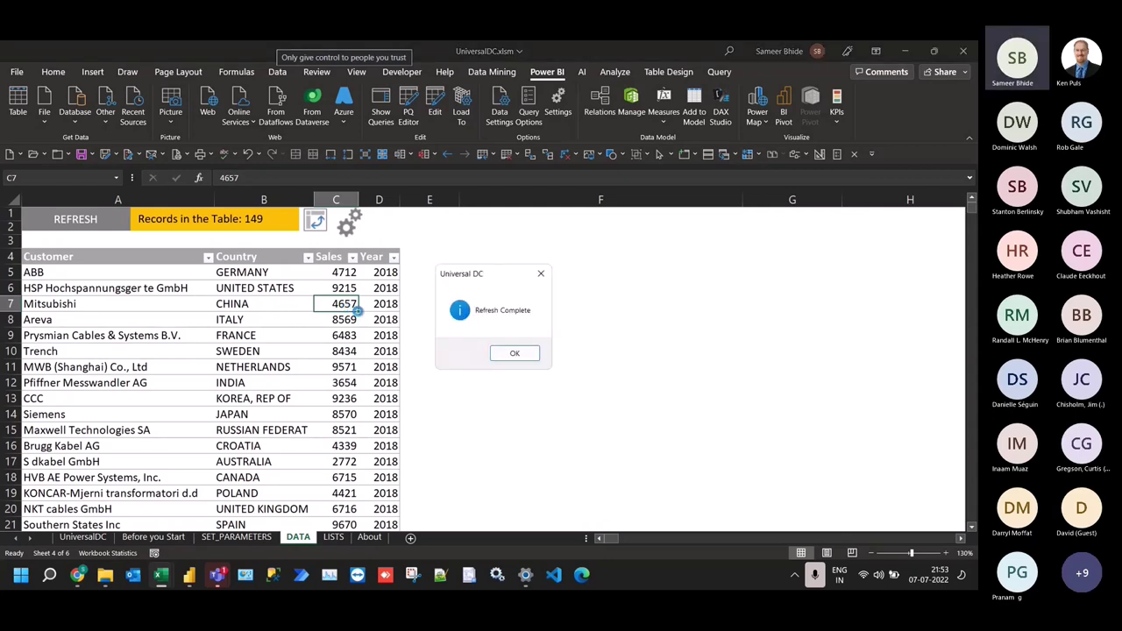
{"action": "left_click", "coordinate": [515, 354]}
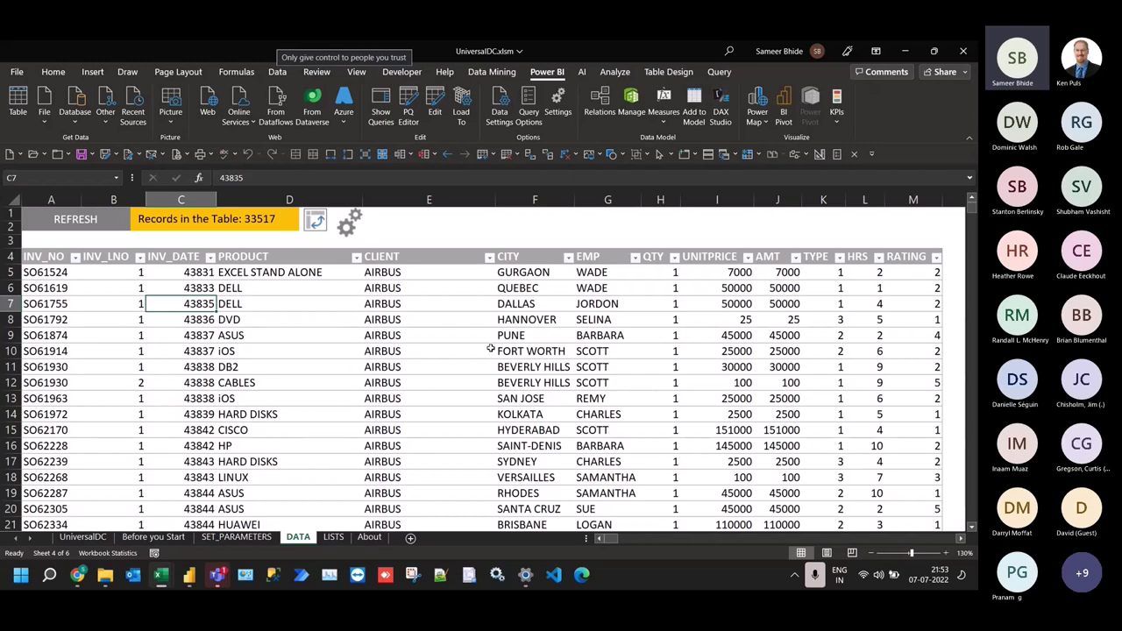
Look through the client names in the CLIENT column's filter list and close it without filtering
{"action": "left_click", "coordinate": [476, 274]}
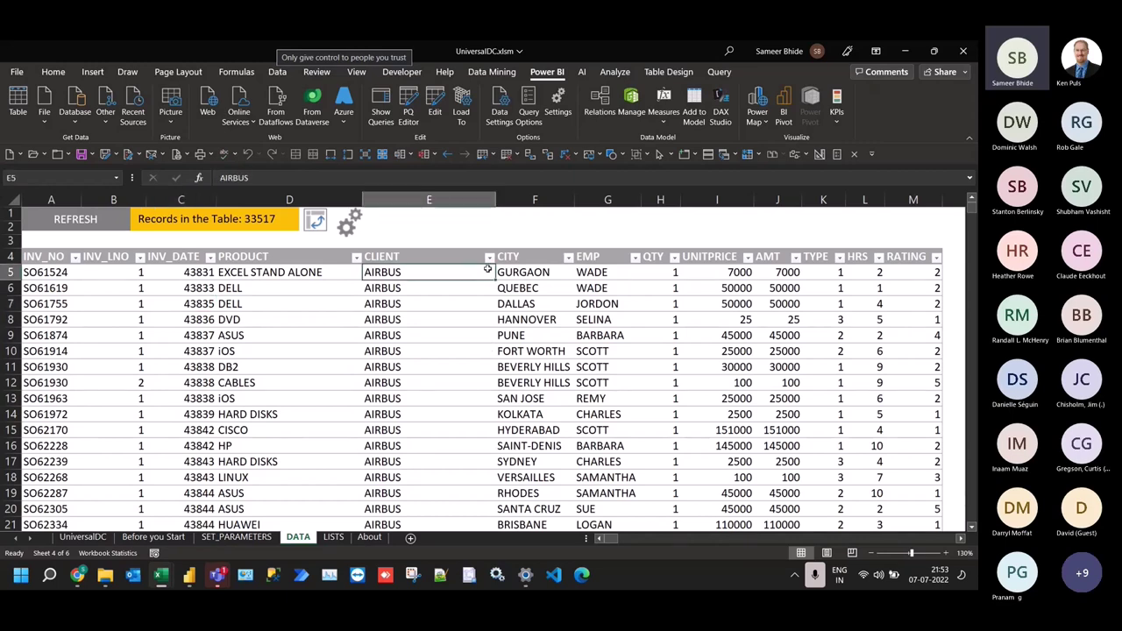
{"action": "left_click", "coordinate": [489, 257]}
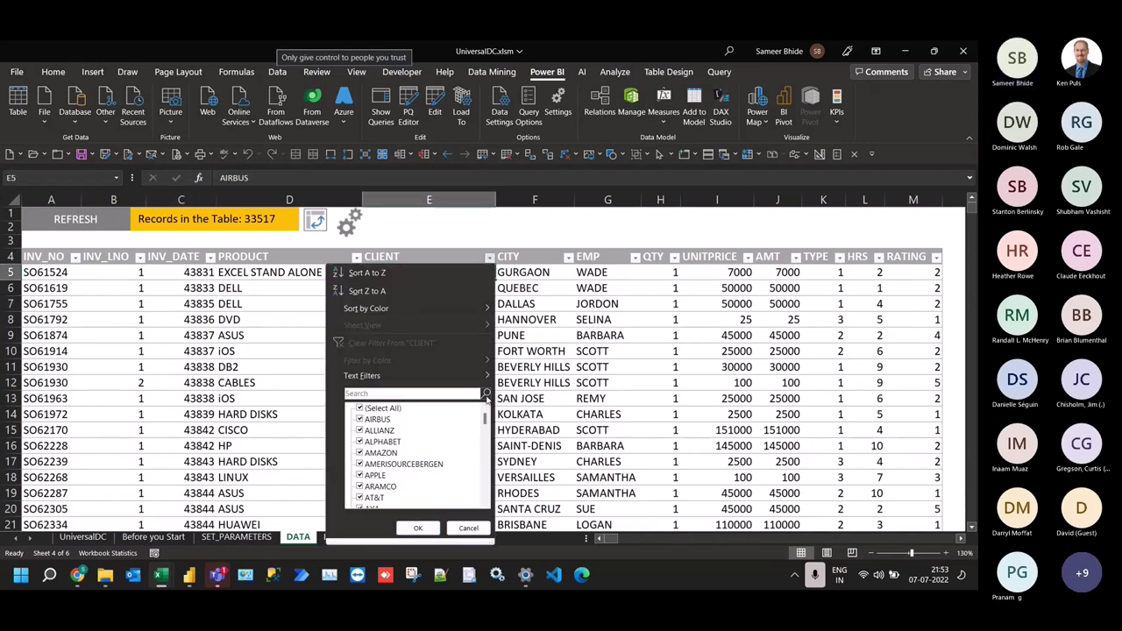
{"action": "left_click_drag", "start_coordinate": [484, 421], "coordinate": [480, 518]}
{"action": "left_click", "coordinate": [478, 524]}
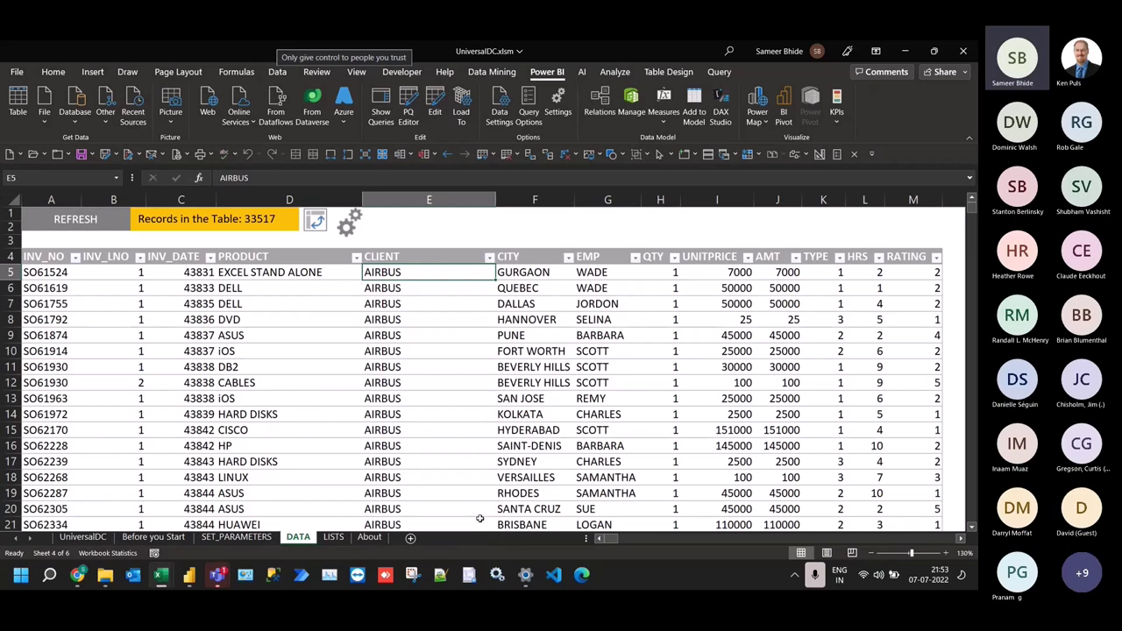
Return to the SET_PARAMETERS sheet and set the FolderPath parameter to C:\Data\Input2
{"action": "left_click", "coordinate": [350, 224]}
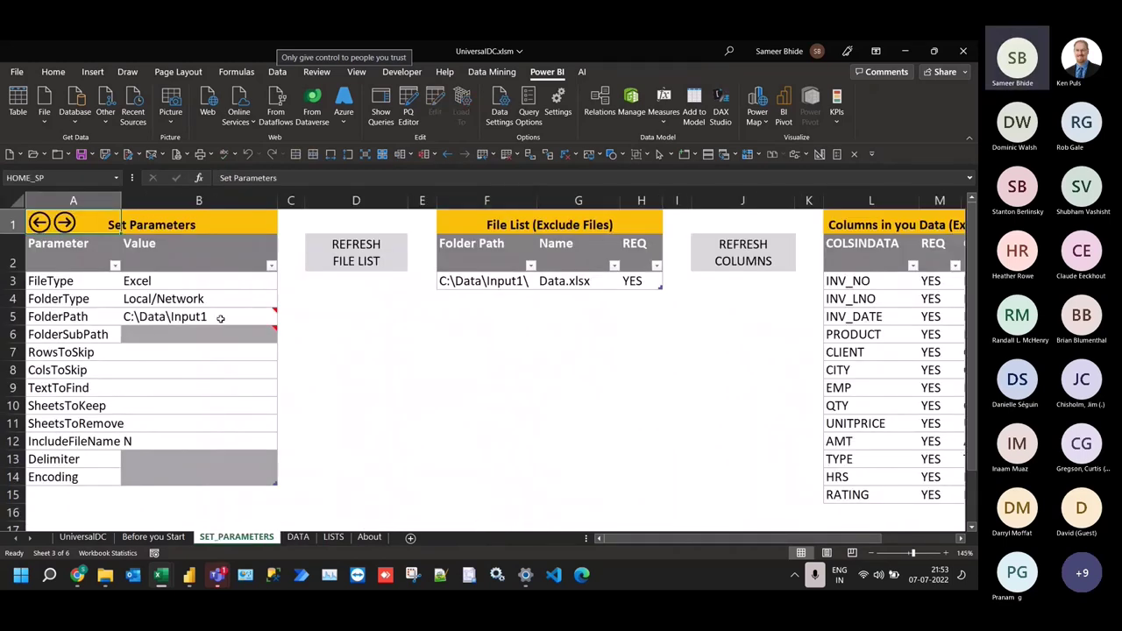
{"action": "left_click", "coordinate": [220, 318]}
{"action": "key", "text": "F2"}
{"action": "key", "text": "BackSpace"}
{"action": "type", "text": "2"}
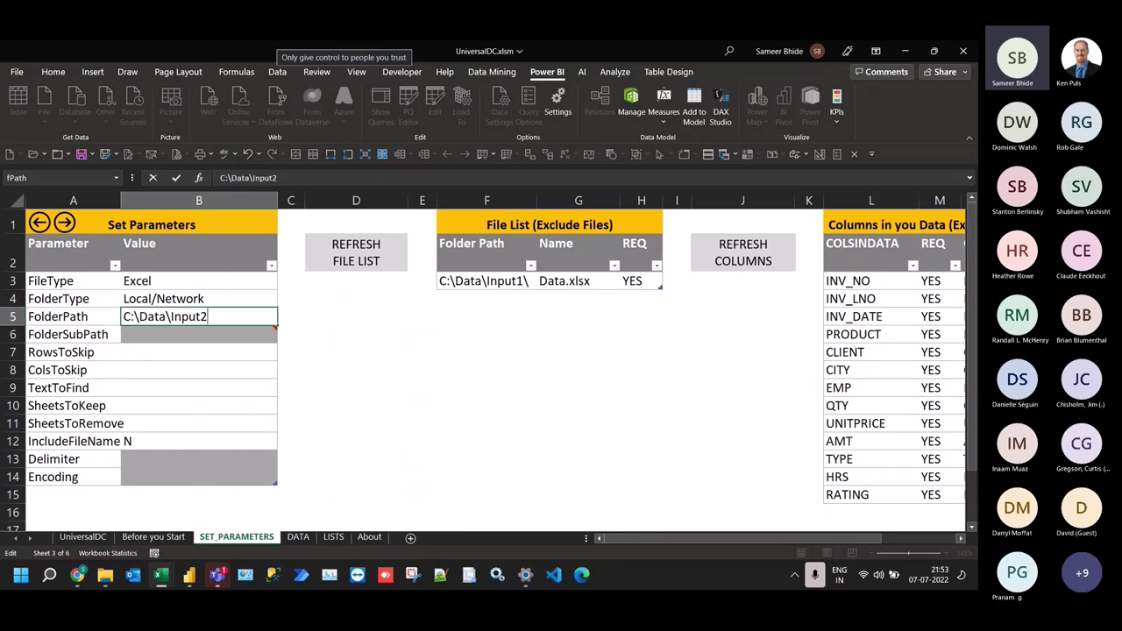
{"action": "key", "text": "Return"}
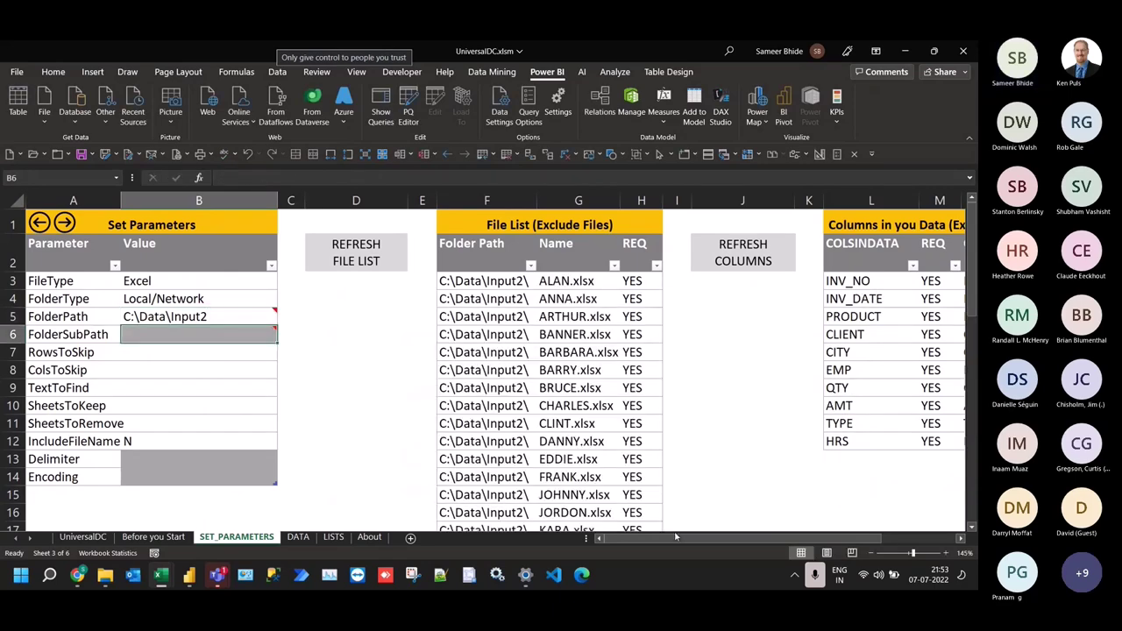
Review the Input2 file list and columns, refresh the DATA table from that folder, and open the EMP column's filter list
{"action": "scroll", "coordinate": [573, 285], "scroll_direction": "down", "scroll_amount": 2}
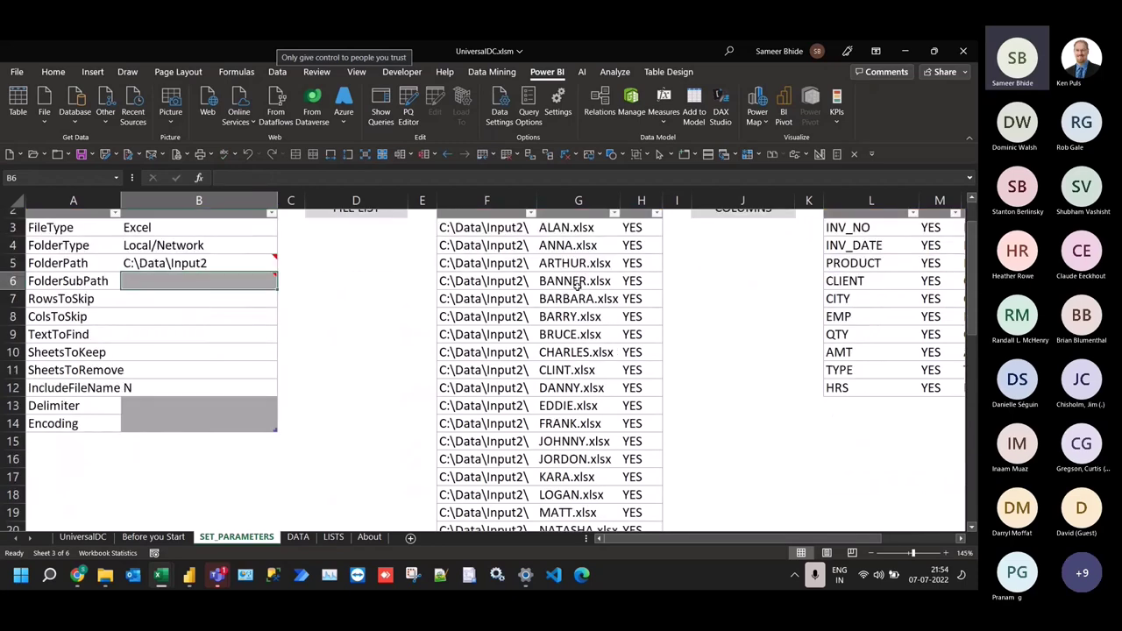
{"action": "scroll", "coordinate": [574, 285], "scroll_direction": "down", "scroll_amount": 6}
{"action": "scroll", "coordinate": [575, 285], "scroll_direction": "up", "scroll_amount": 6}
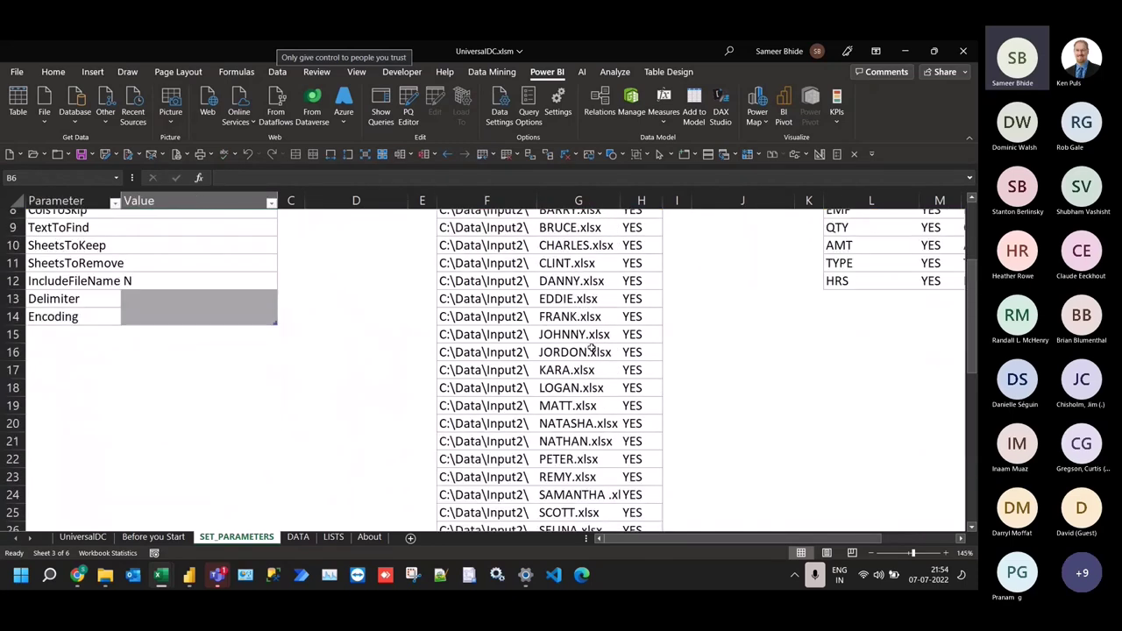
{"action": "scroll", "coordinate": [593, 344], "scroll_direction": "up", "scroll_amount": 2}
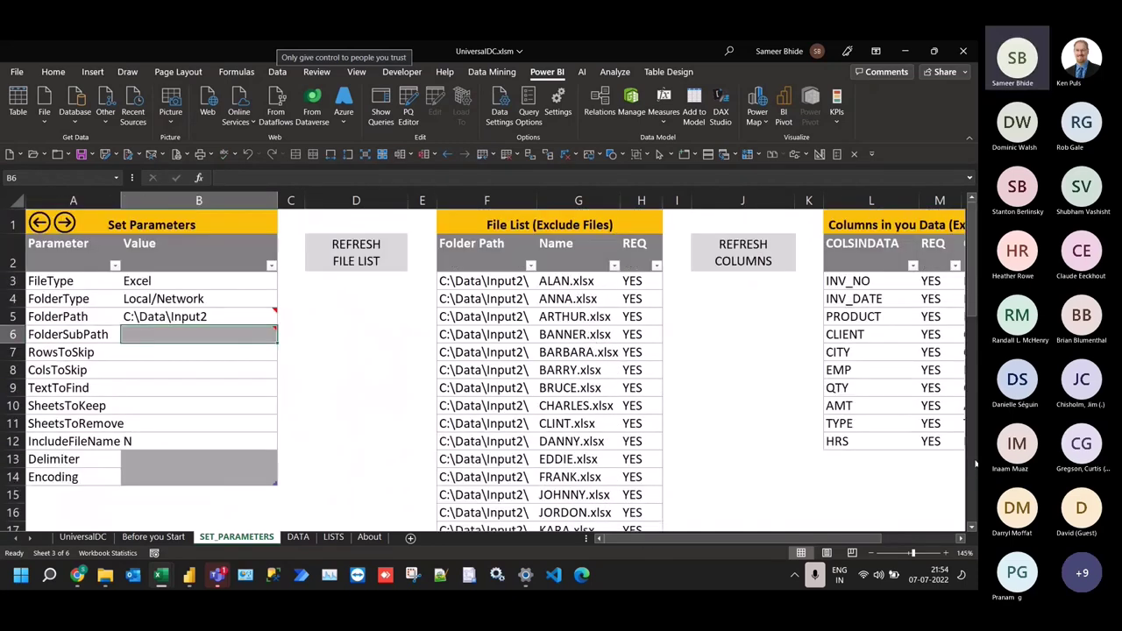
{"action": "left_click_drag", "start_coordinate": [698, 538], "coordinate": [773, 537]}
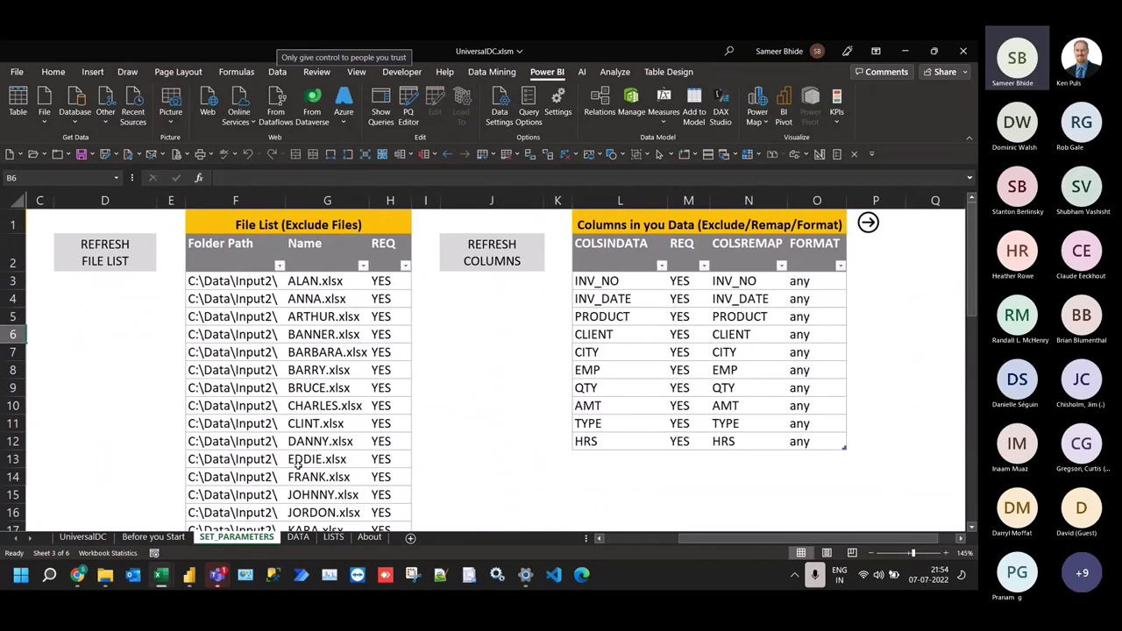
{"action": "left_click", "coordinate": [868, 224]}
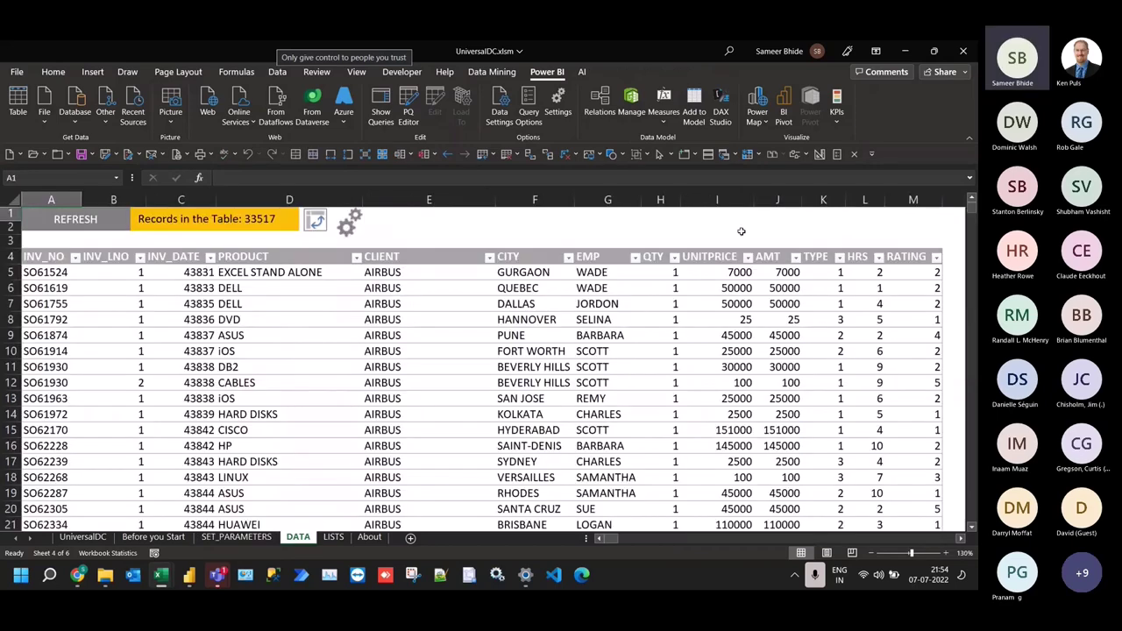
{"action": "left_click", "coordinate": [91, 220]}
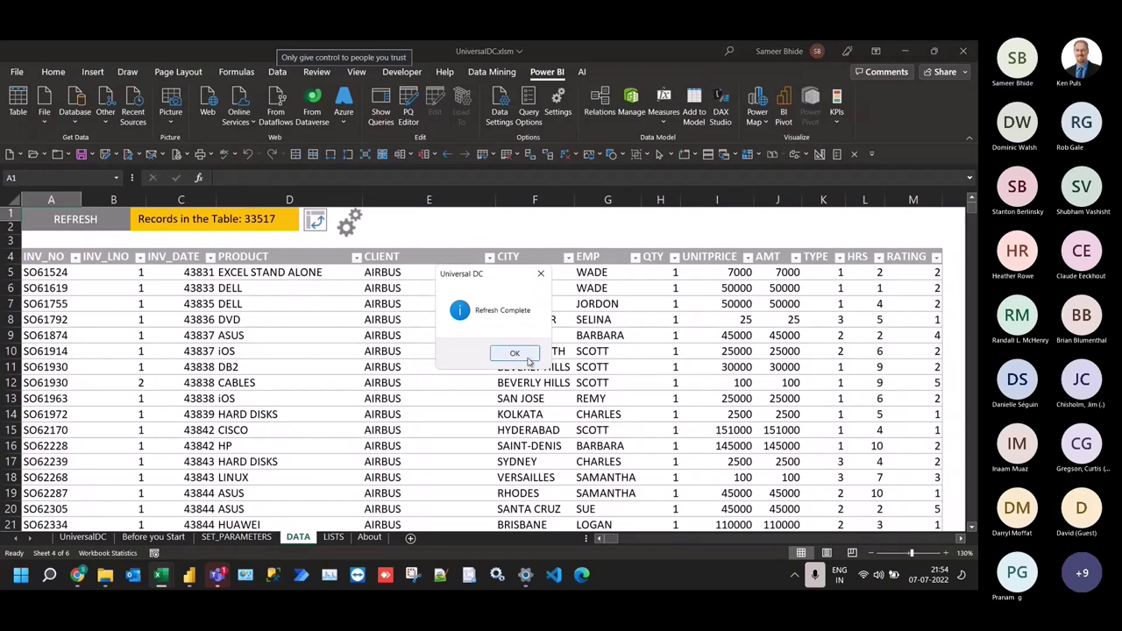
{"action": "left_click", "coordinate": [515, 353]}
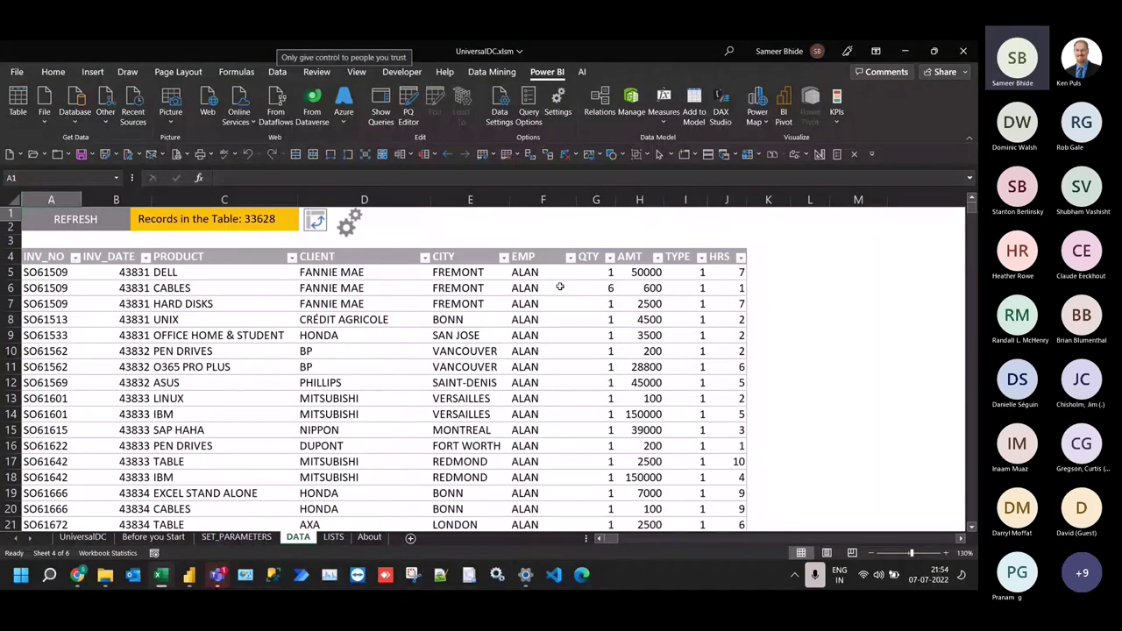
{"action": "left_click", "coordinate": [571, 257]}
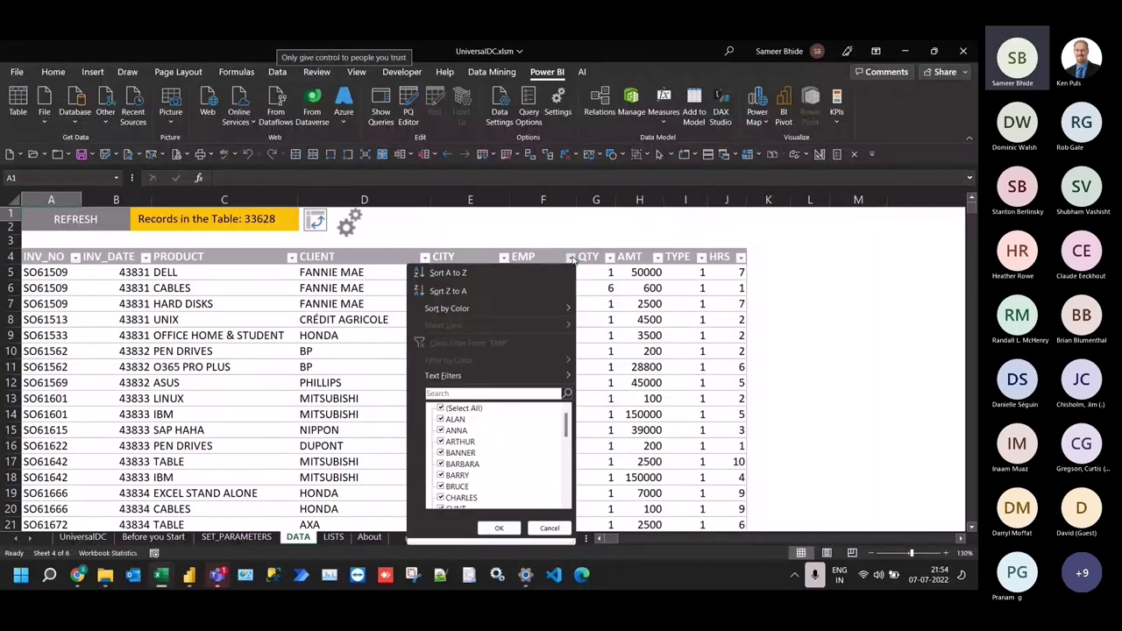
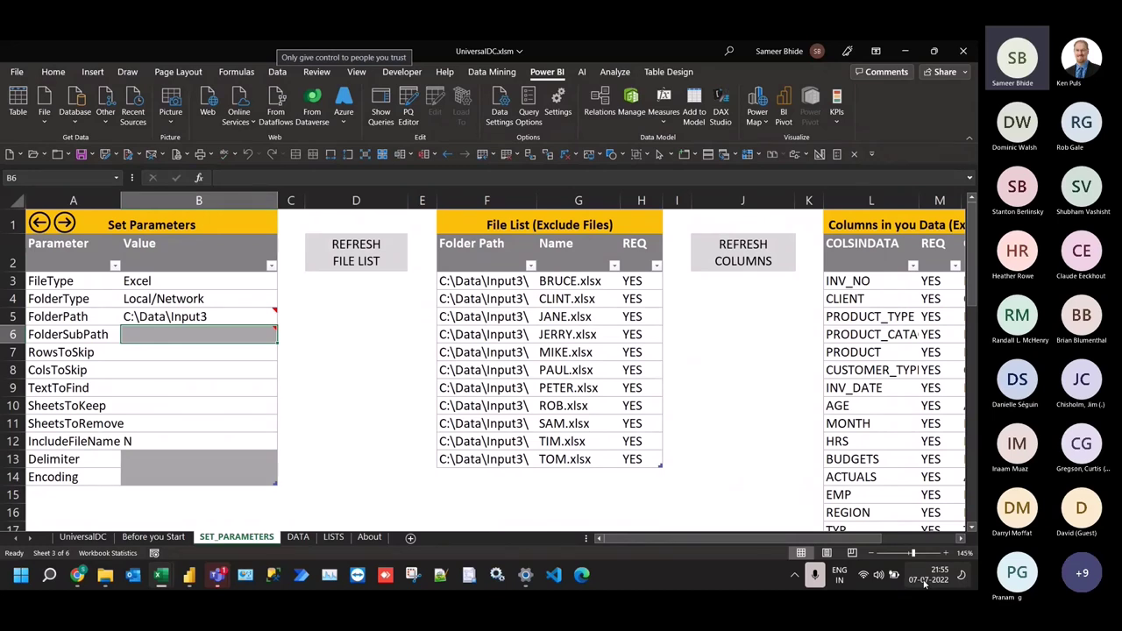
Review the Input3 columns including REGION and TYP, and refresh the DATA table from that folder
{"action": "left_click_drag", "start_coordinate": [879, 540], "coordinate": [927, 544]}
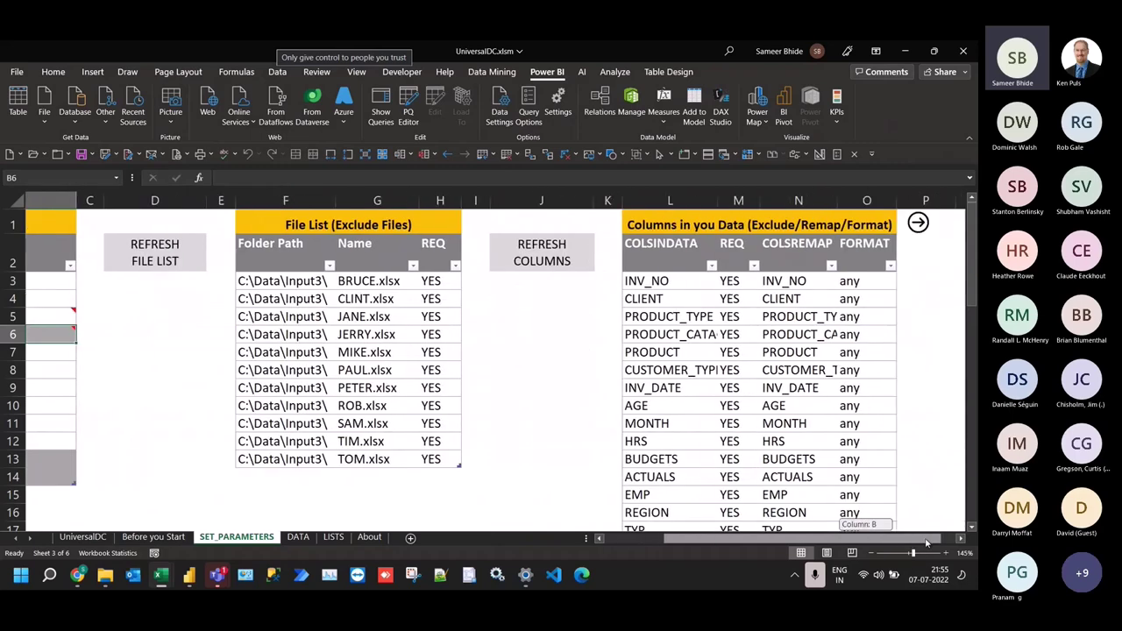
{"action": "scroll", "coordinate": [748, 400], "scroll_direction": "down", "scroll_amount": 2}
{"action": "left_click", "coordinate": [681, 408]}
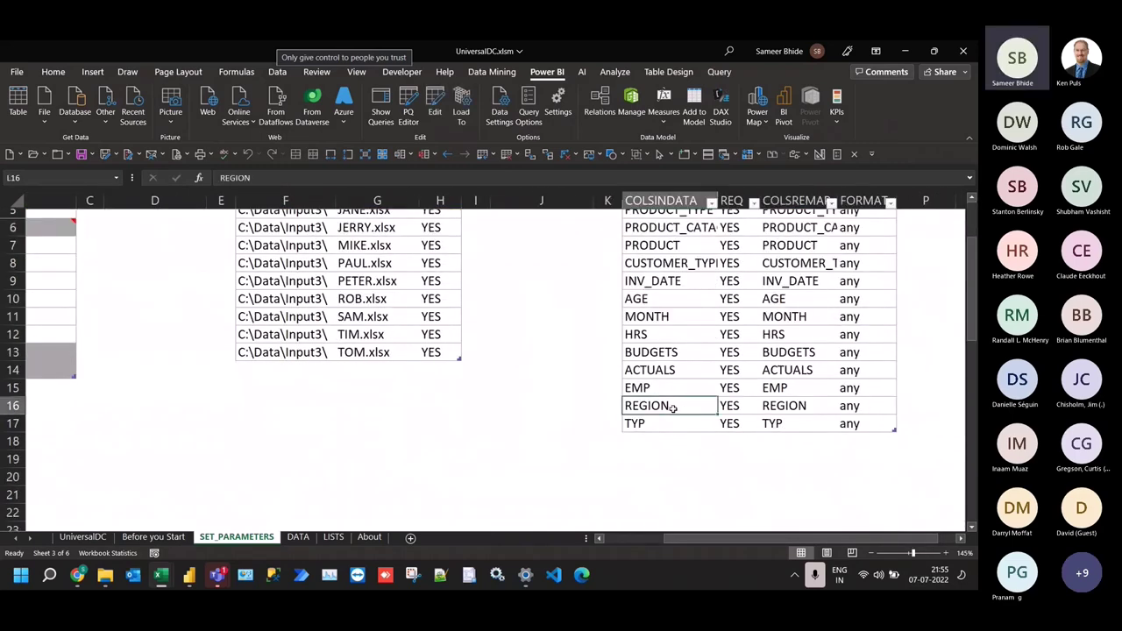
{"action": "left_click", "coordinate": [669, 424]}
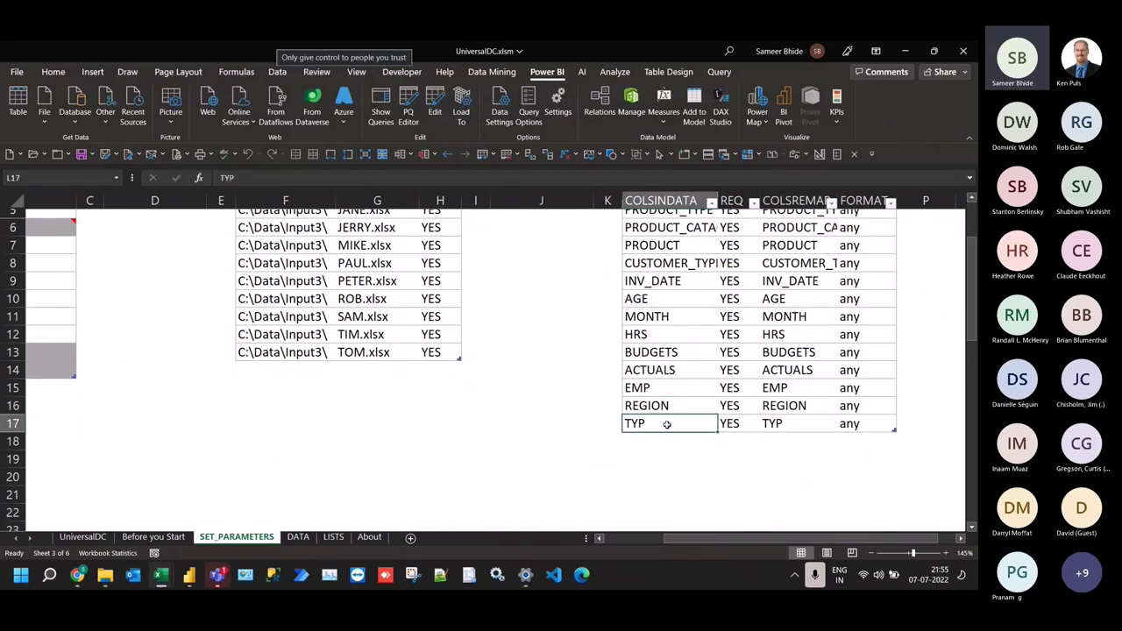
{"action": "scroll", "coordinate": [666, 424], "scroll_direction": "up", "scroll_amount": 2}
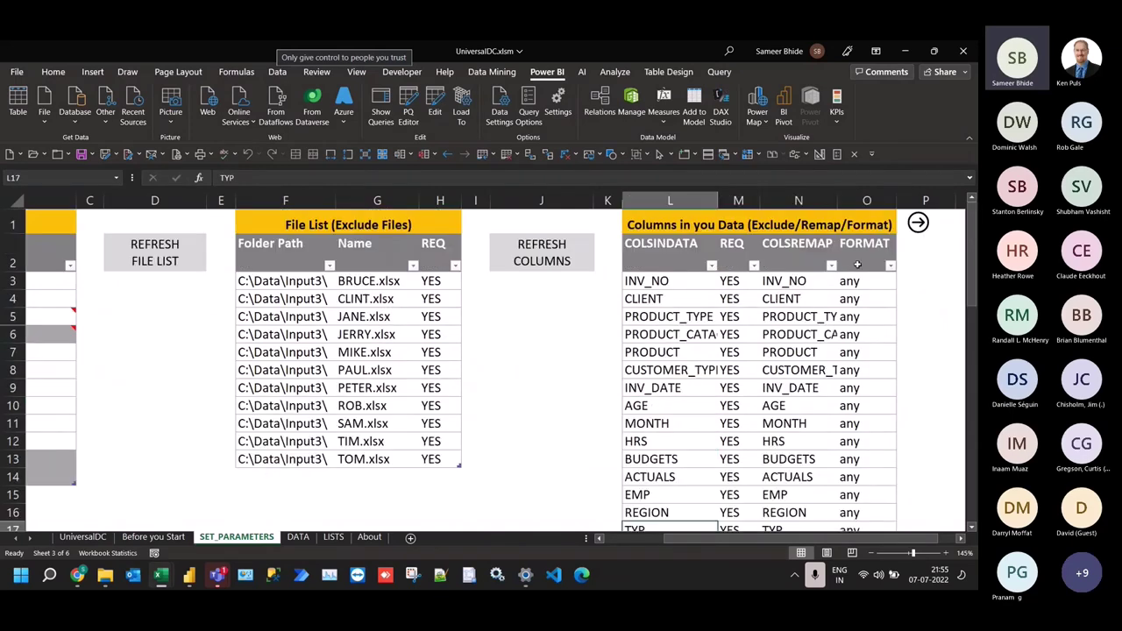
{"action": "left_click", "coordinate": [916, 224]}
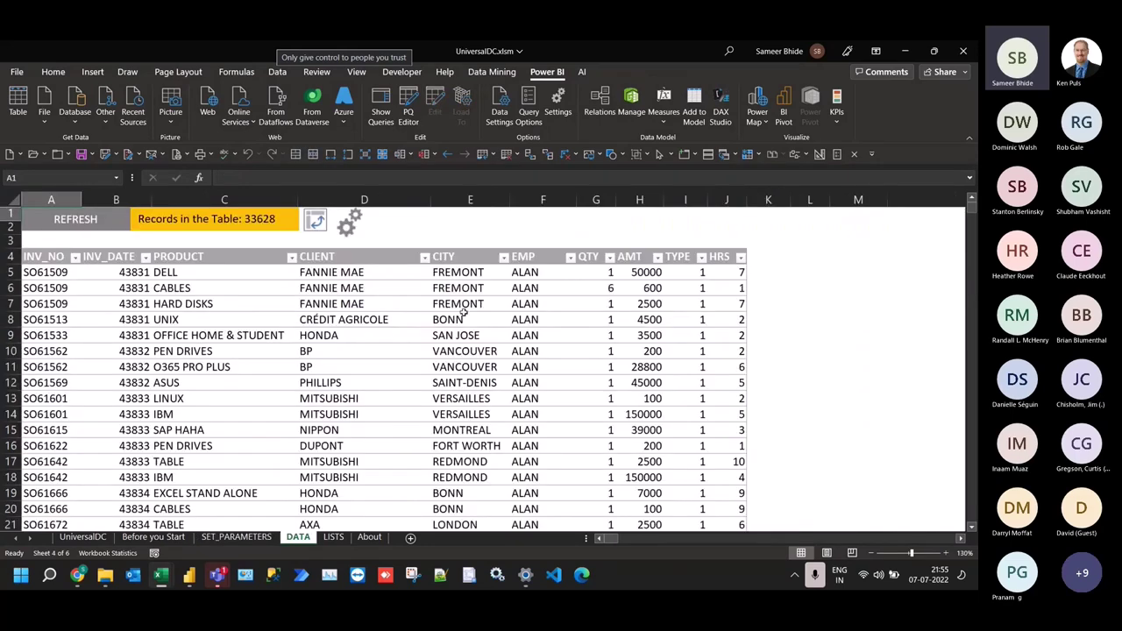
{"action": "left_click", "coordinate": [76, 220]}
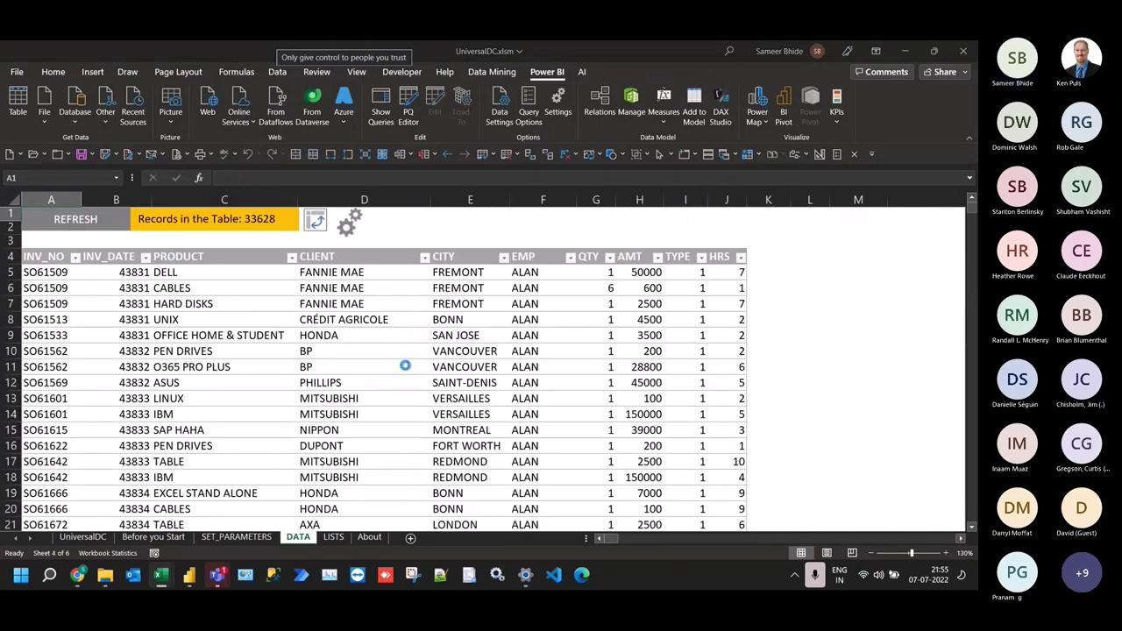
{"action": "left_click", "coordinate": [514, 353]}
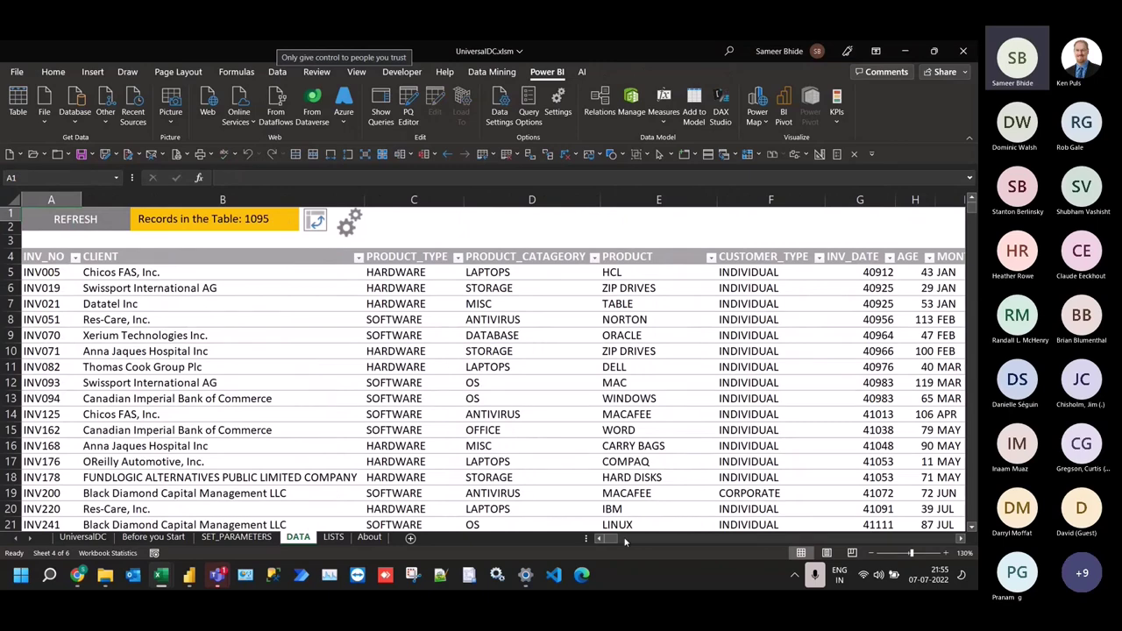
Filter out the blanks in the TYP column and check which employees remain in the EMP filter list
{"action": "left_click_drag", "start_coordinate": [618, 541], "coordinate": [636, 541]}
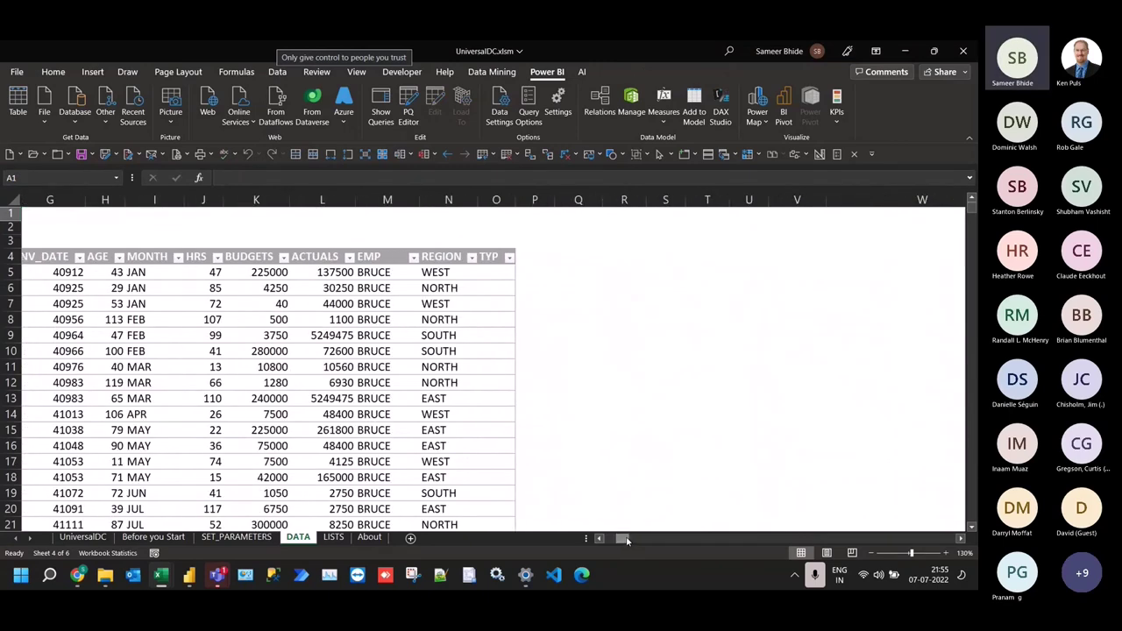
{"action": "left_click", "coordinate": [497, 272]}
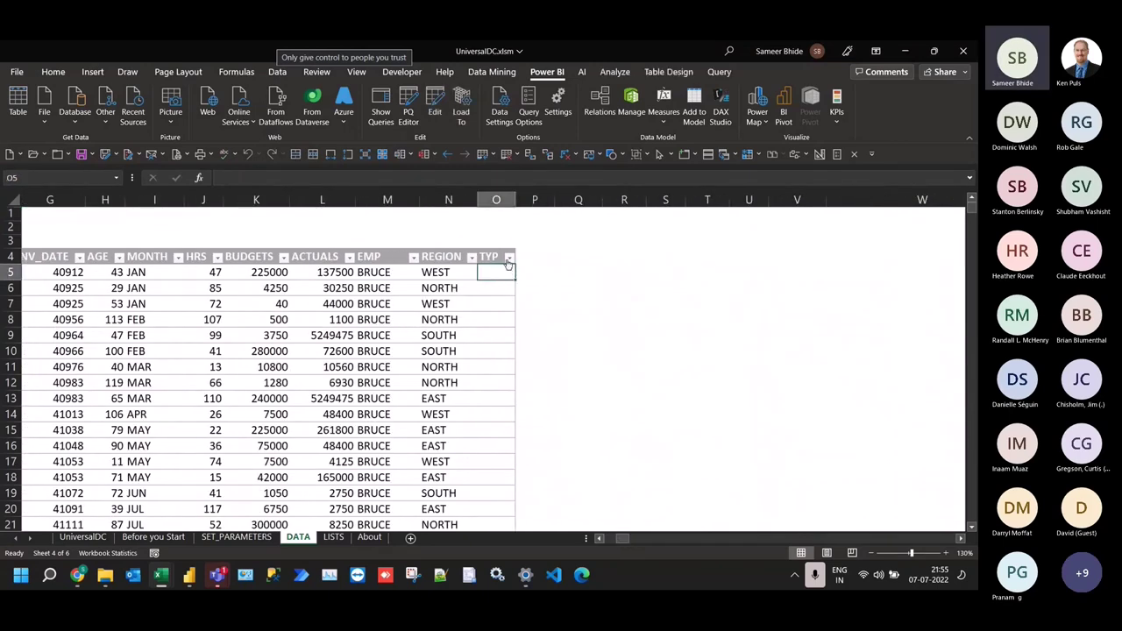
{"action": "left_click", "coordinate": [510, 255]}
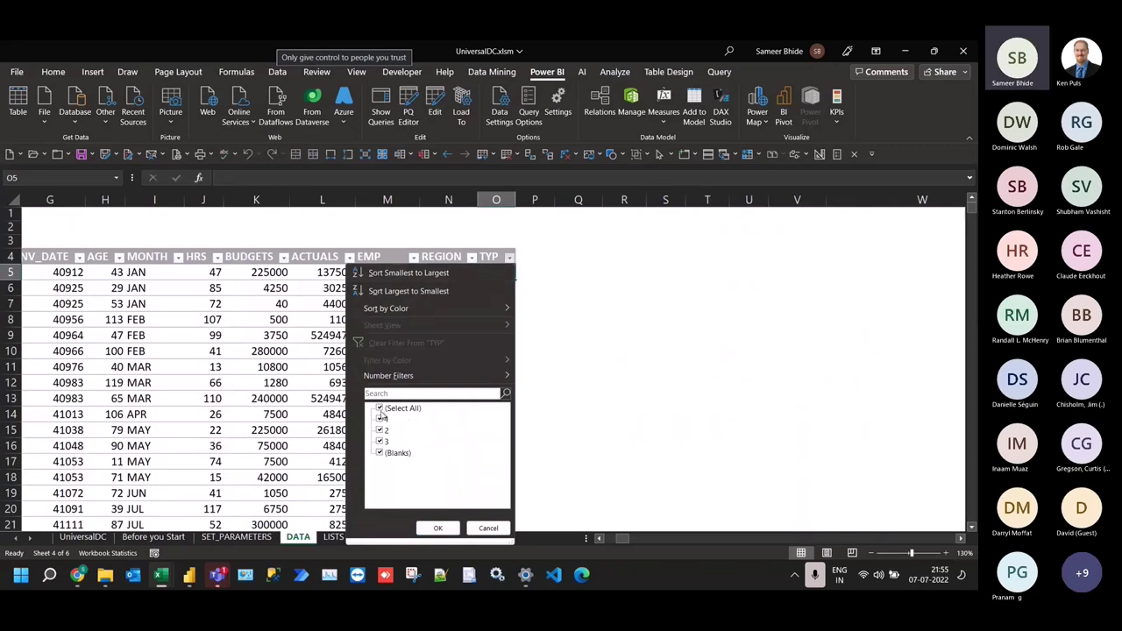
{"action": "left_click", "coordinate": [389, 455]}
{"action": "left_click", "coordinate": [443, 526]}
{"action": "left_click", "coordinate": [412, 257]}
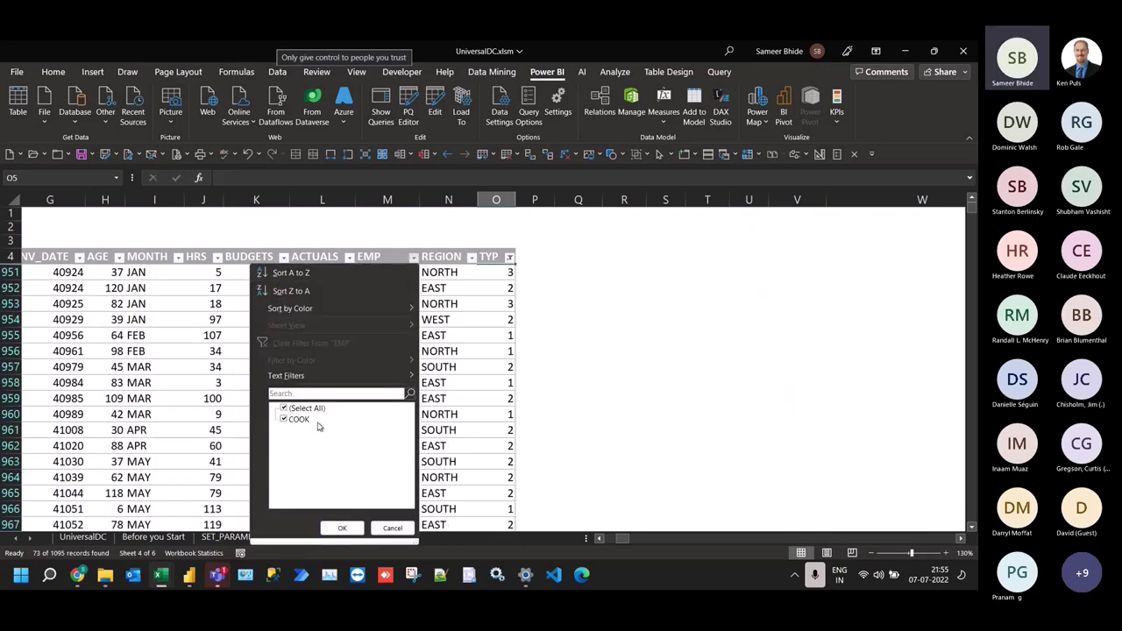
{"action": "left_click", "coordinate": [392, 527]}
Close the EMP filter list, remove the TYP filter, and filter the REGION column to show only blanks
{"action": "left_click", "coordinate": [448, 327]}
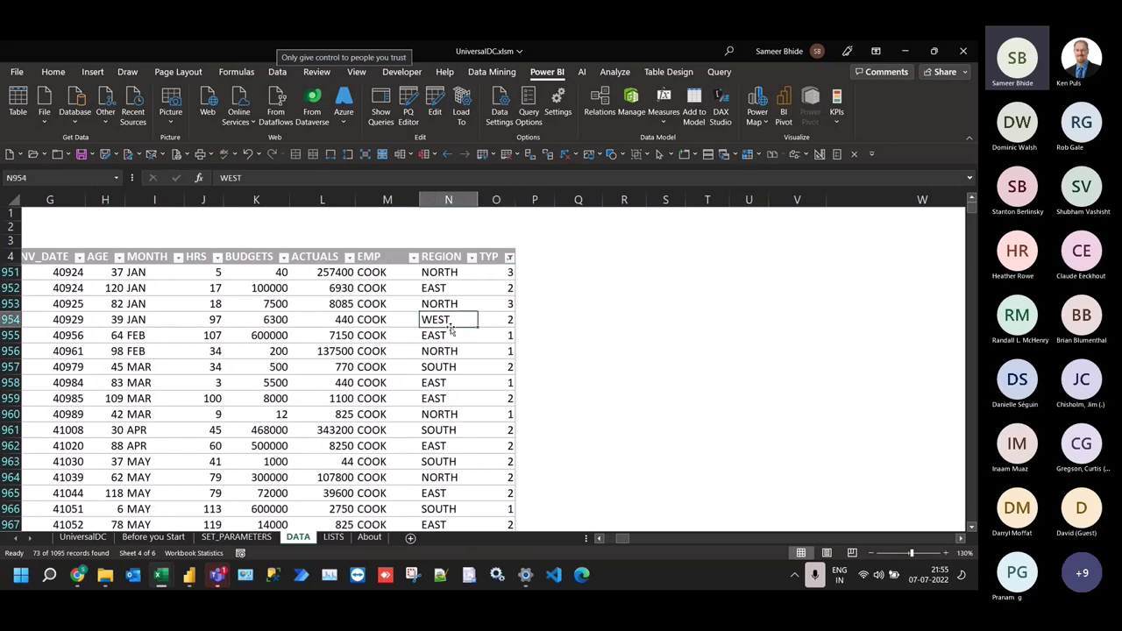
{"action": "left_click", "coordinate": [472, 256]}
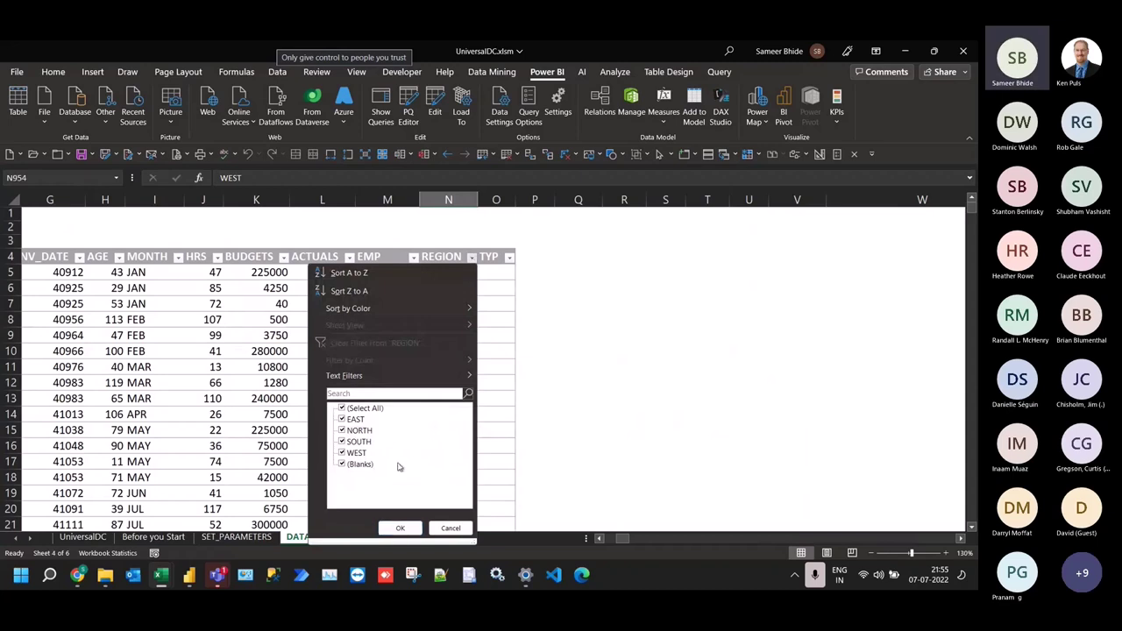
{"action": "left_click", "coordinate": [364, 409]}
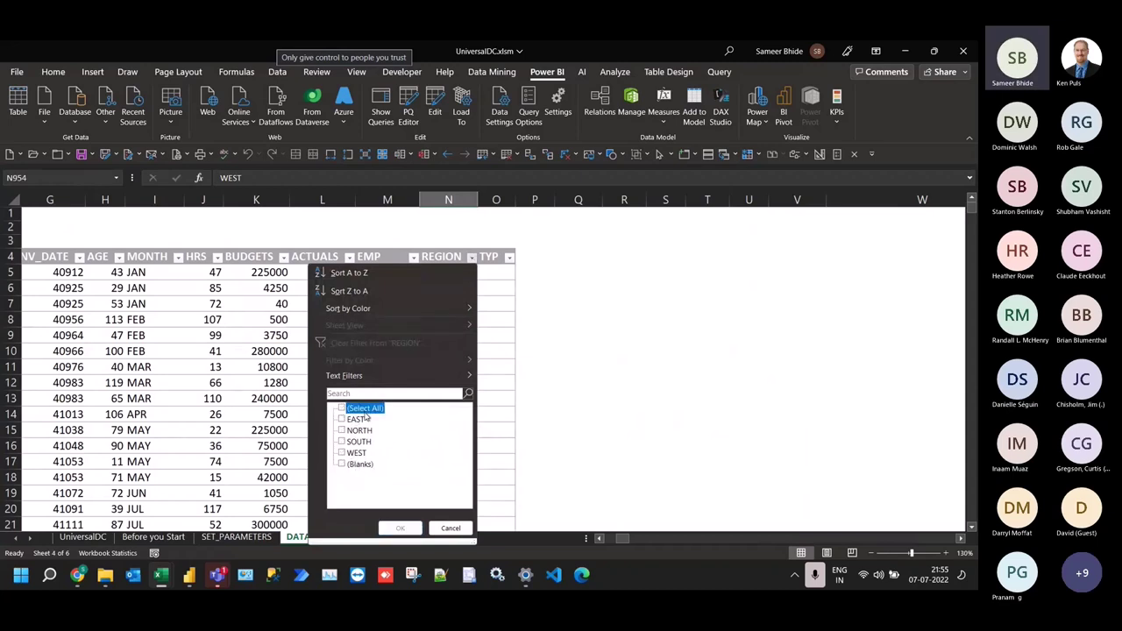
{"action": "left_click", "coordinate": [360, 465]}
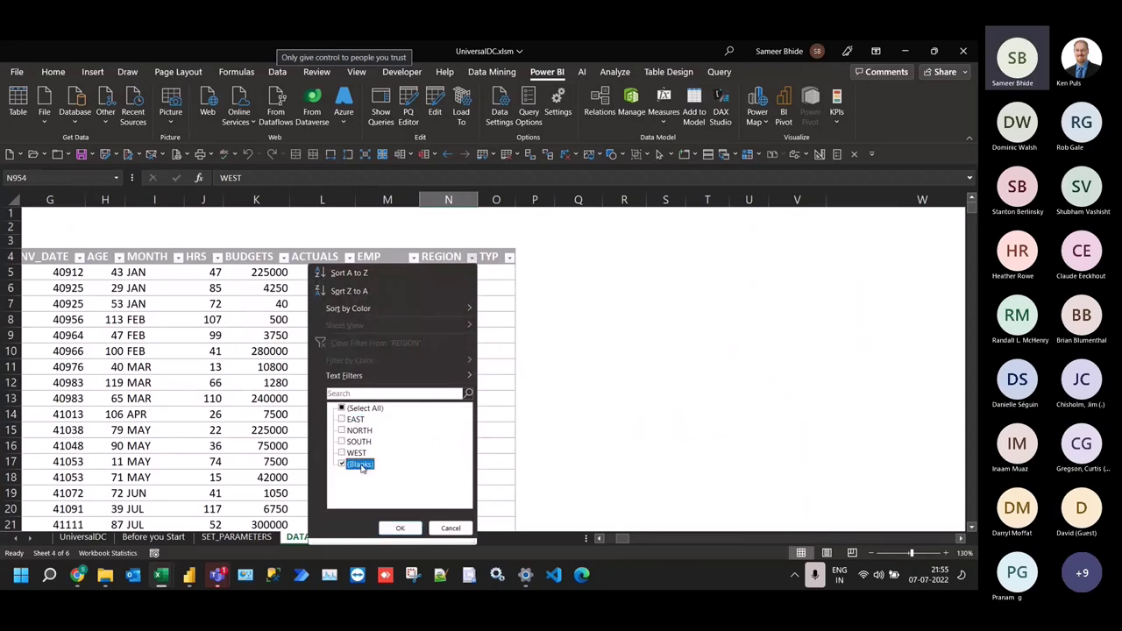
{"action": "left_click", "coordinate": [412, 530]}
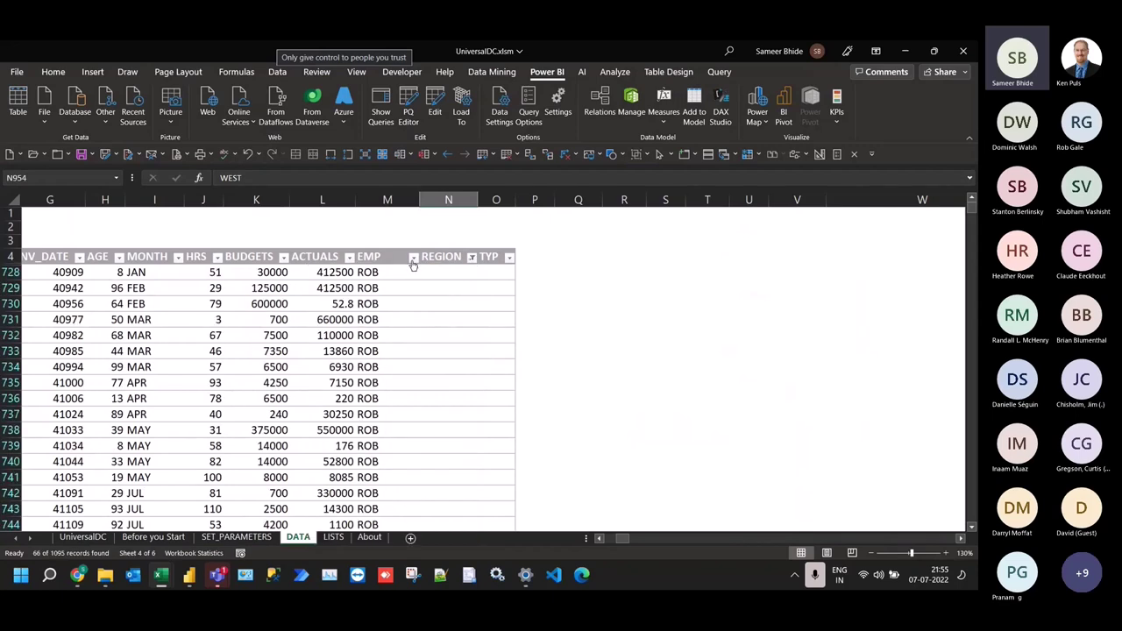
Check which employees remain in the EMP filter list and clear the REGION filter
{"action": "left_click", "coordinate": [410, 261]}
{"action": "left_click", "coordinate": [412, 258]}
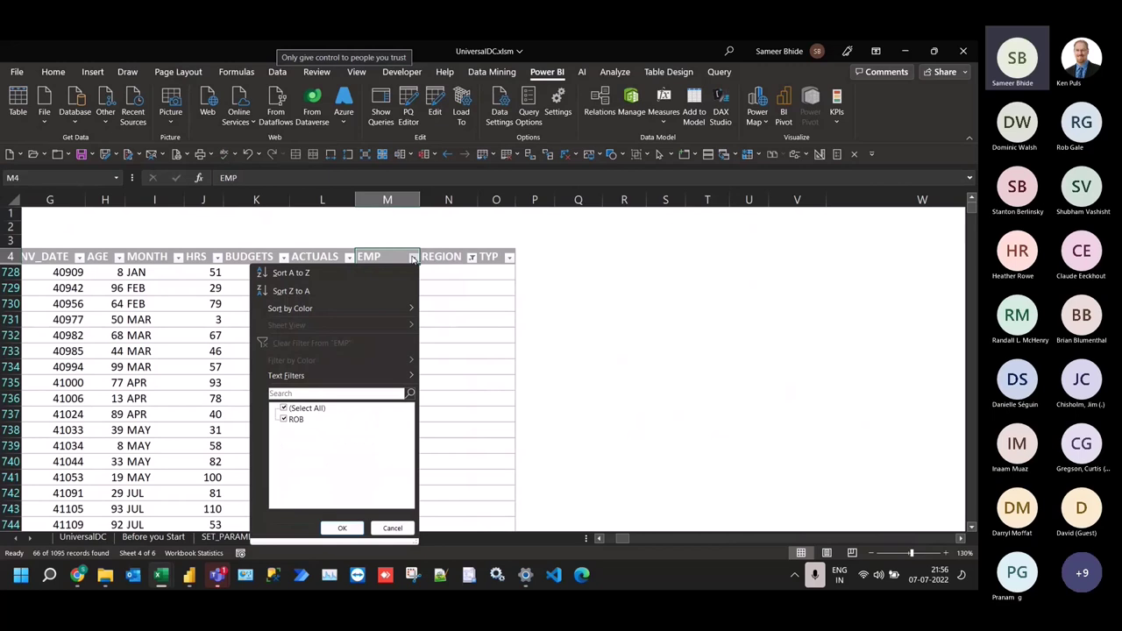
{"action": "left_click", "coordinate": [457, 293]}
{"action": "left_click", "coordinate": [441, 283]}
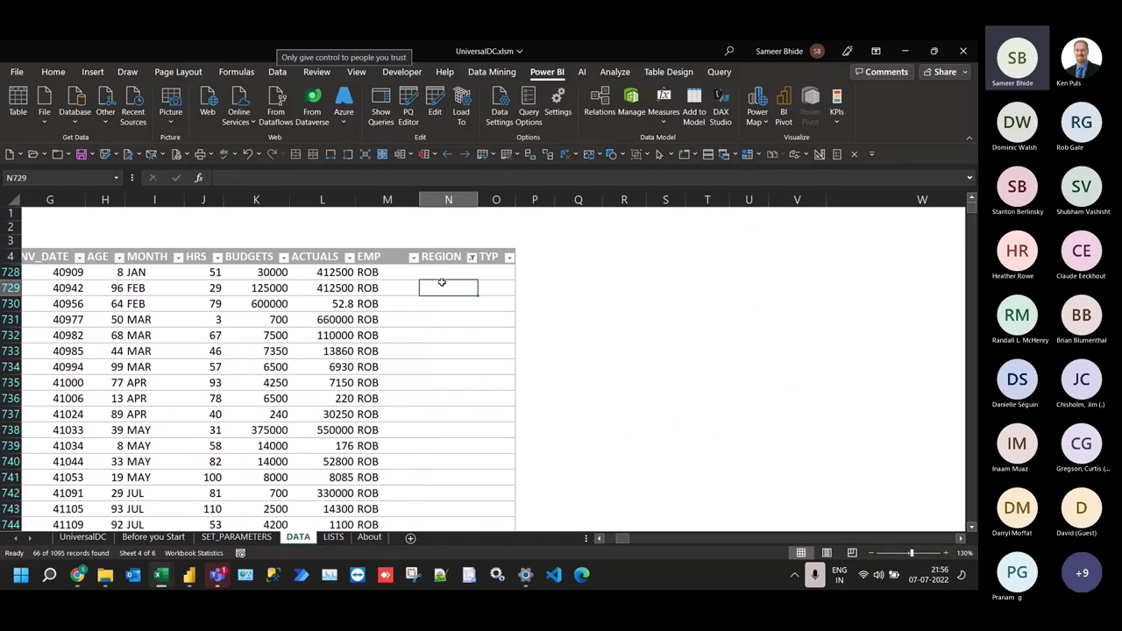
{"action": "key", "text": "ctrl+z"}
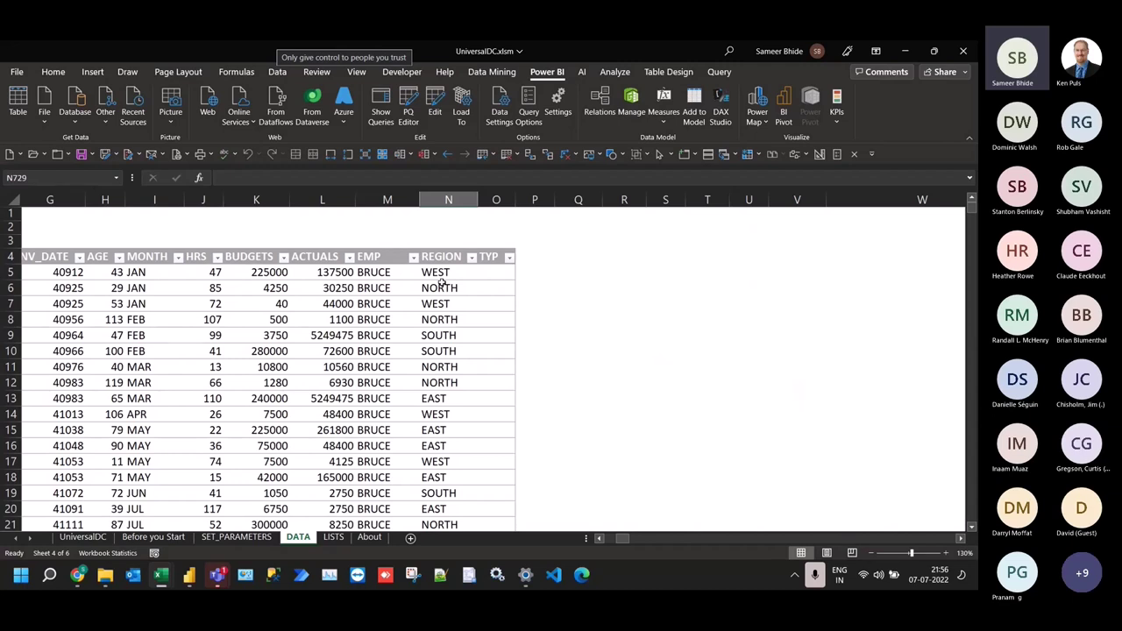
{"action": "left_click", "coordinate": [441, 258]}
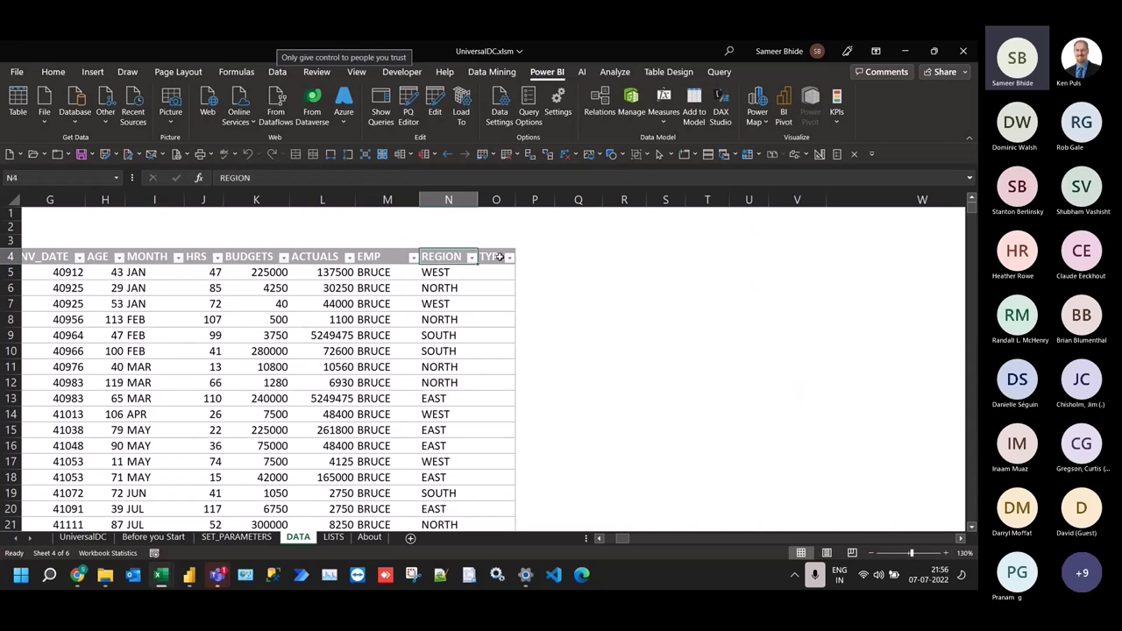
{"action": "left_click_drag", "start_coordinate": [621, 540], "coordinate": [614, 541]}
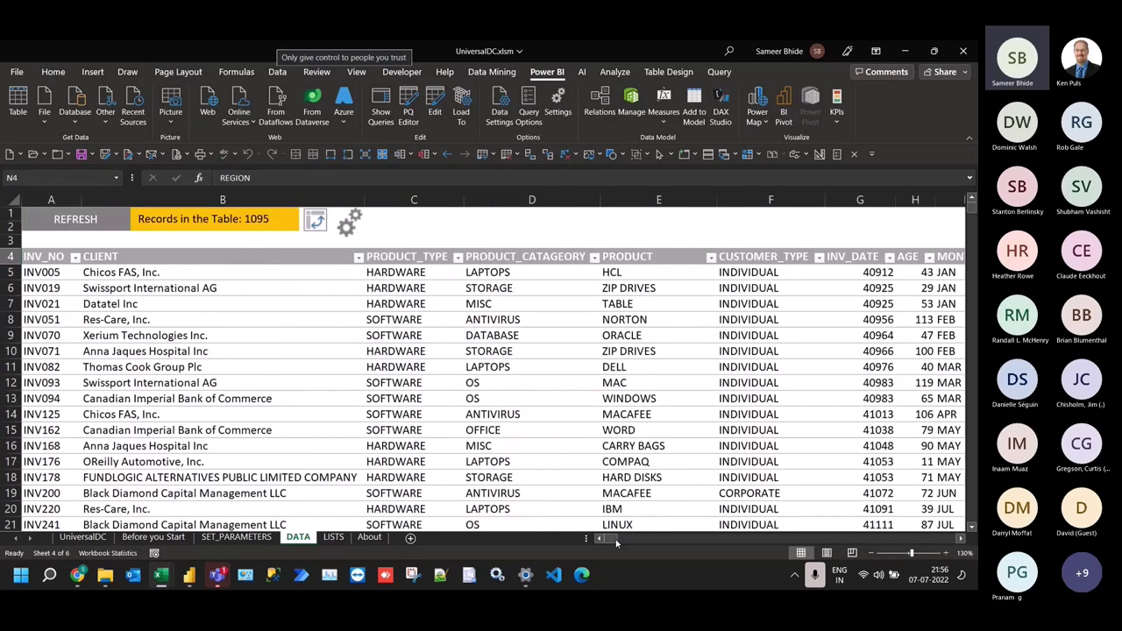
On the SET_PARAMETERS sheet, set REQ to NO for the REGION and TYP columns in the column list
{"action": "left_click", "coordinate": [239, 536]}
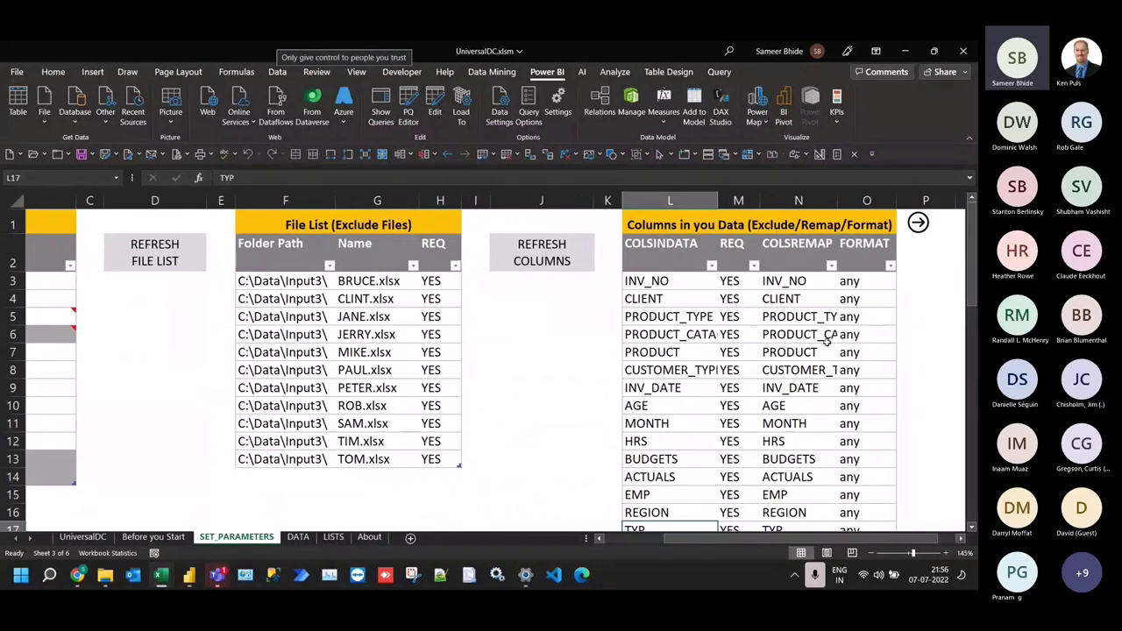
{"action": "scroll", "coordinate": [822, 344], "scroll_direction": "down", "scroll_amount": 2}
{"action": "scroll", "coordinate": [818, 342], "scroll_direction": "down", "scroll_amount": 1}
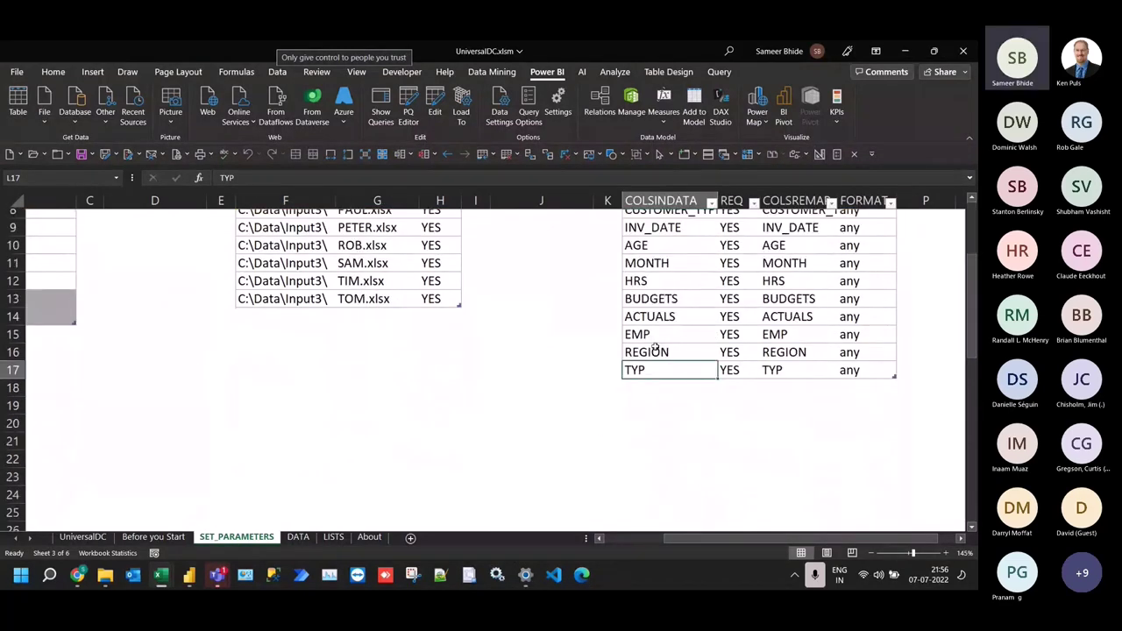
{"action": "scroll", "coordinate": [741, 352], "scroll_direction": "up", "scroll_amount": 2}
{"action": "scroll", "coordinate": [746, 297], "scroll_direction": "up", "scroll_amount": 1}
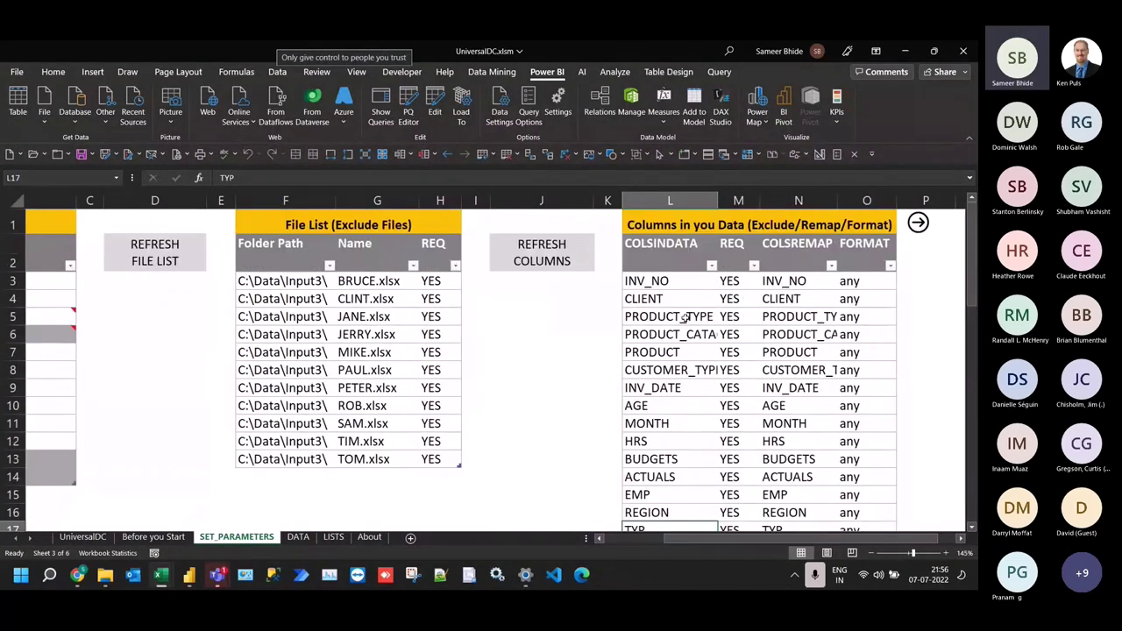
{"action": "scroll", "coordinate": [737, 335], "scroll_direction": "down", "scroll_amount": 1}
{"action": "scroll", "coordinate": [734, 331], "scroll_direction": "down", "scroll_amount": 1}
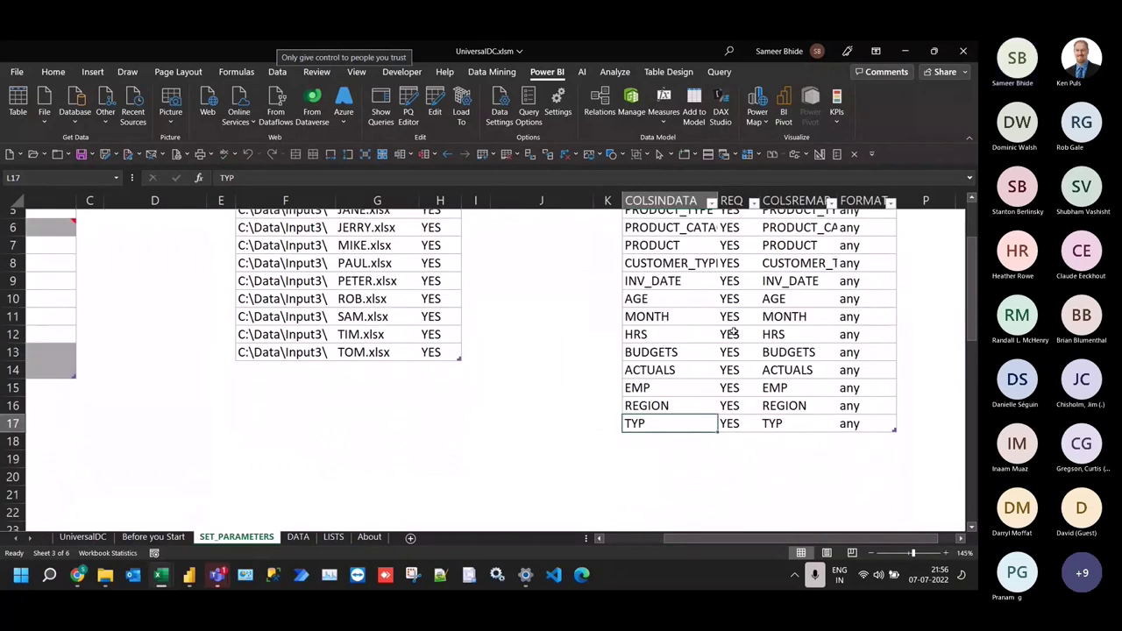
{"action": "left_click", "coordinate": [740, 406]}
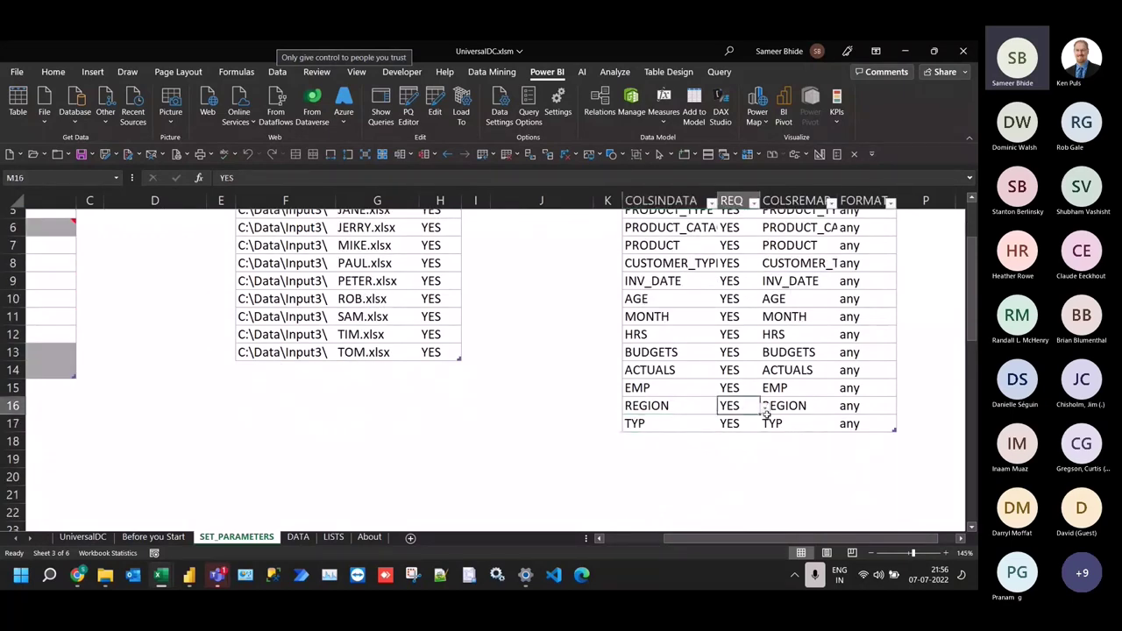
{"action": "left_click", "coordinate": [766, 411]}
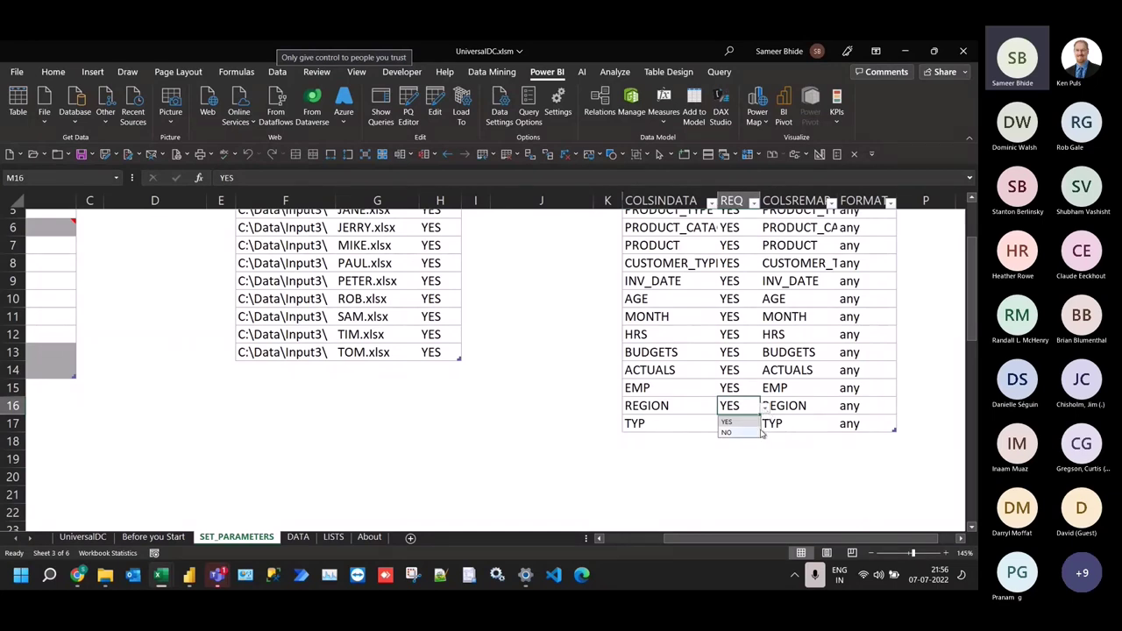
{"action": "left_click", "coordinate": [758, 432]}
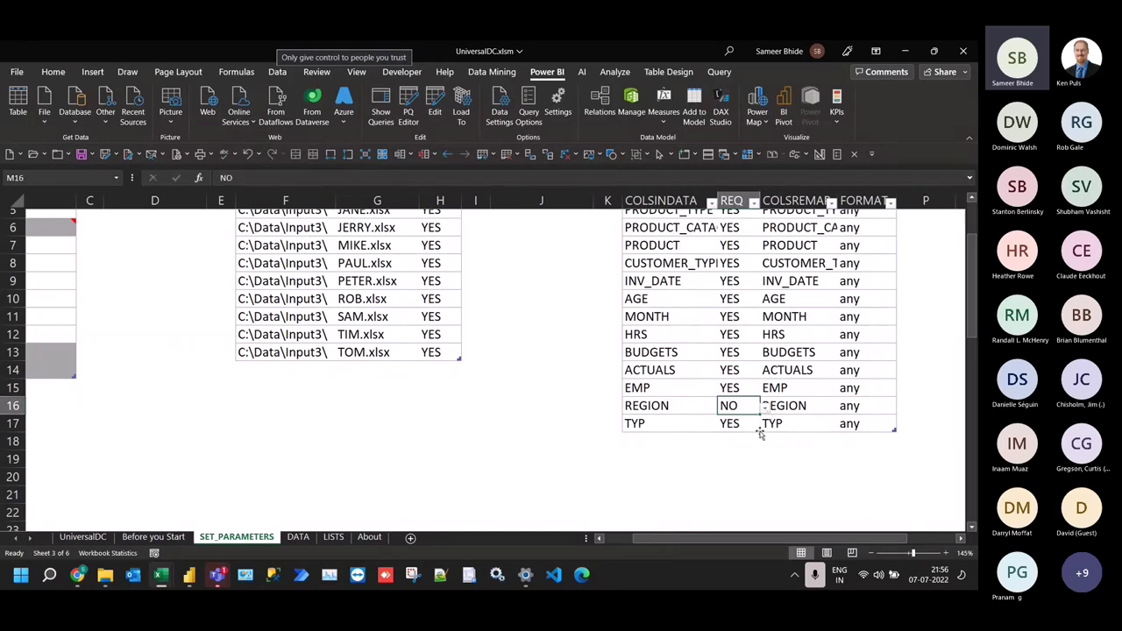
{"action": "left_click", "coordinate": [751, 424]}
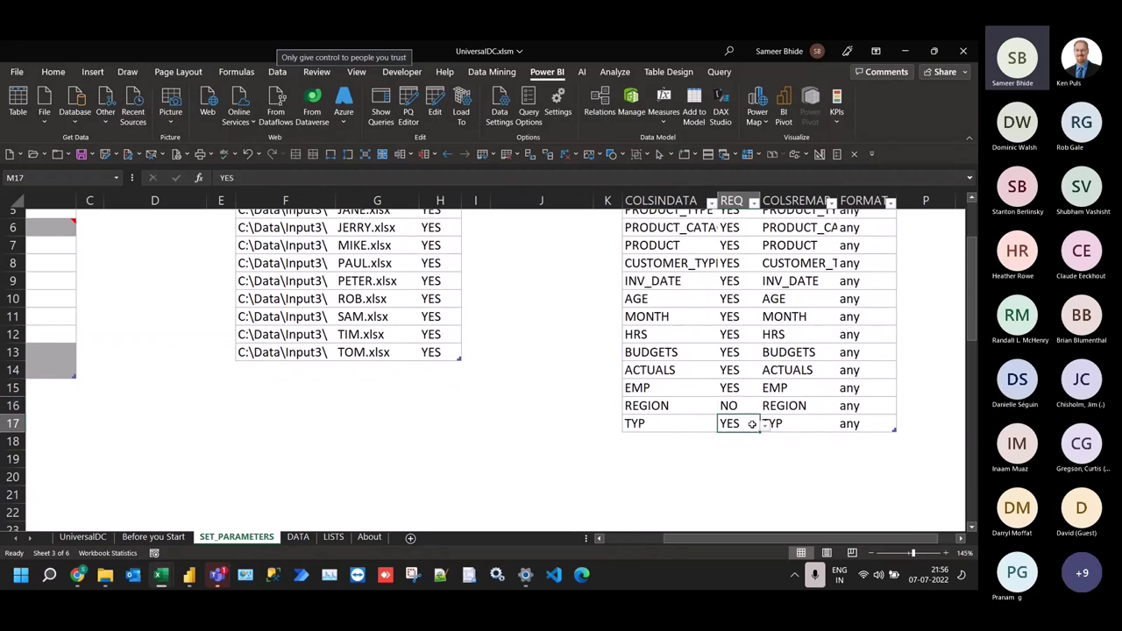
{"action": "left_click", "coordinate": [764, 427]}
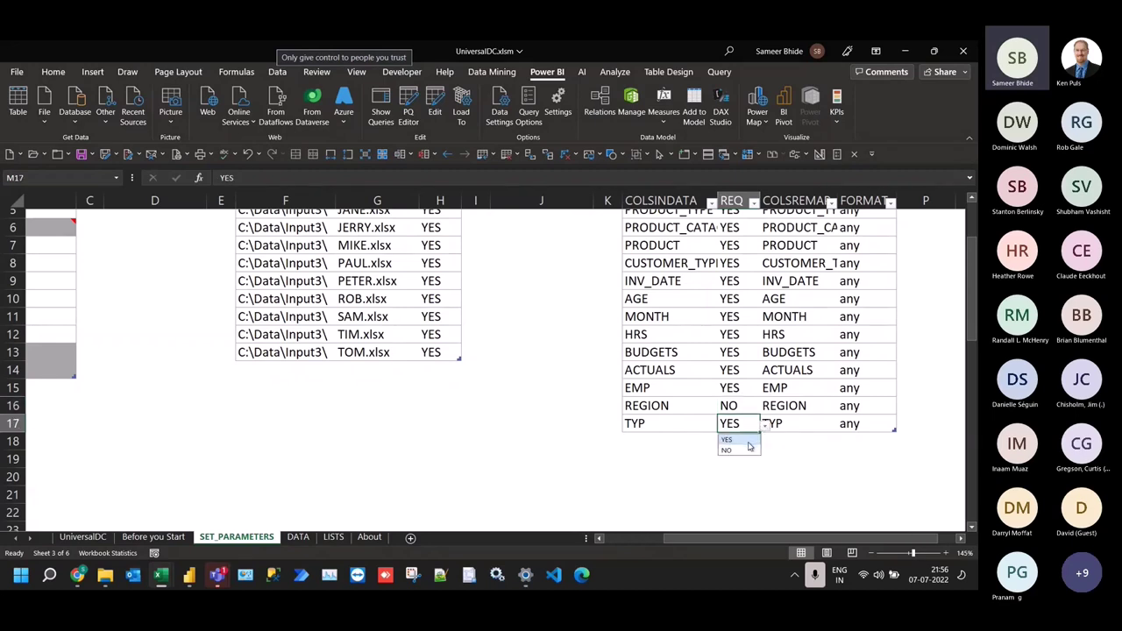
{"action": "left_click", "coordinate": [746, 449]}
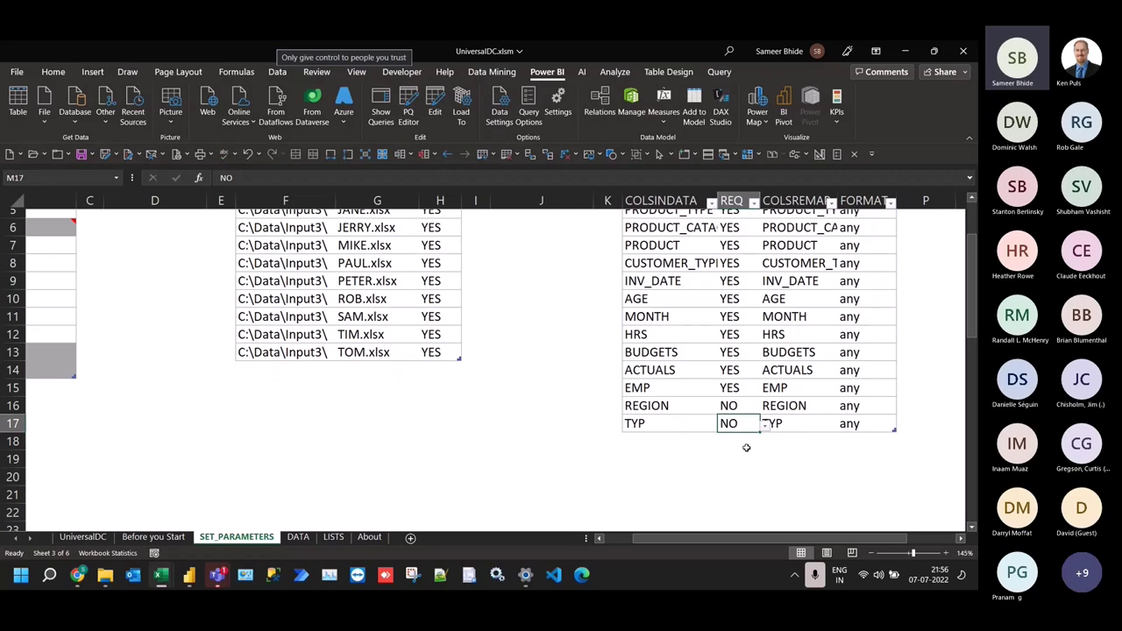
Exclude the AGE column as well by setting its REQ value to NO
{"action": "scroll", "coordinate": [724, 388], "scroll_direction": "up", "scroll_amount": 2}
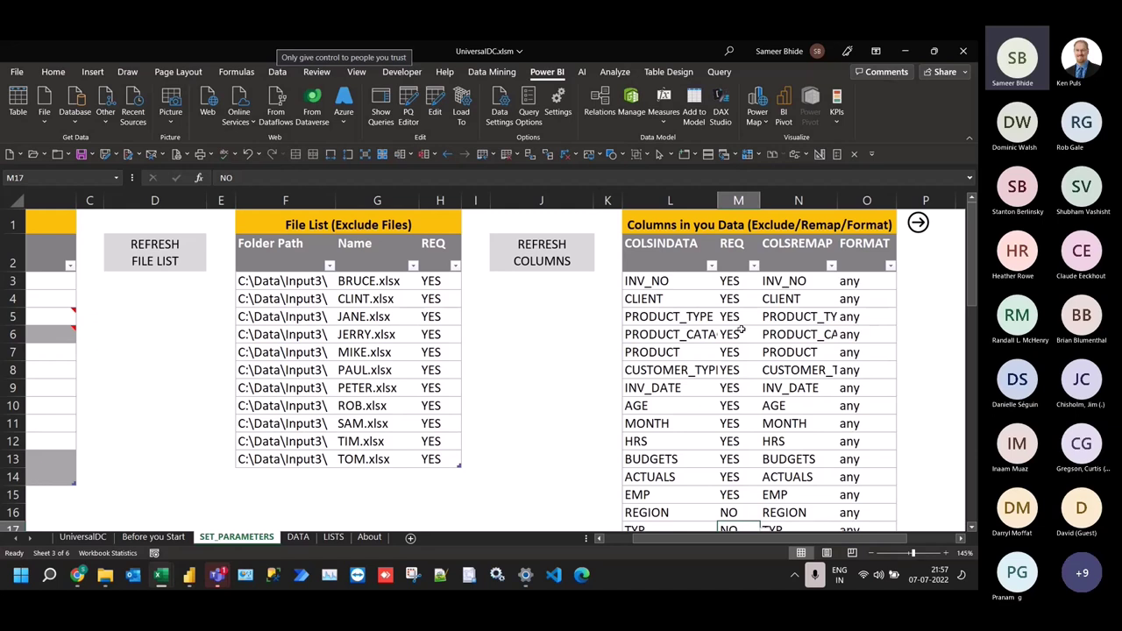
{"action": "left_click", "coordinate": [727, 401]}
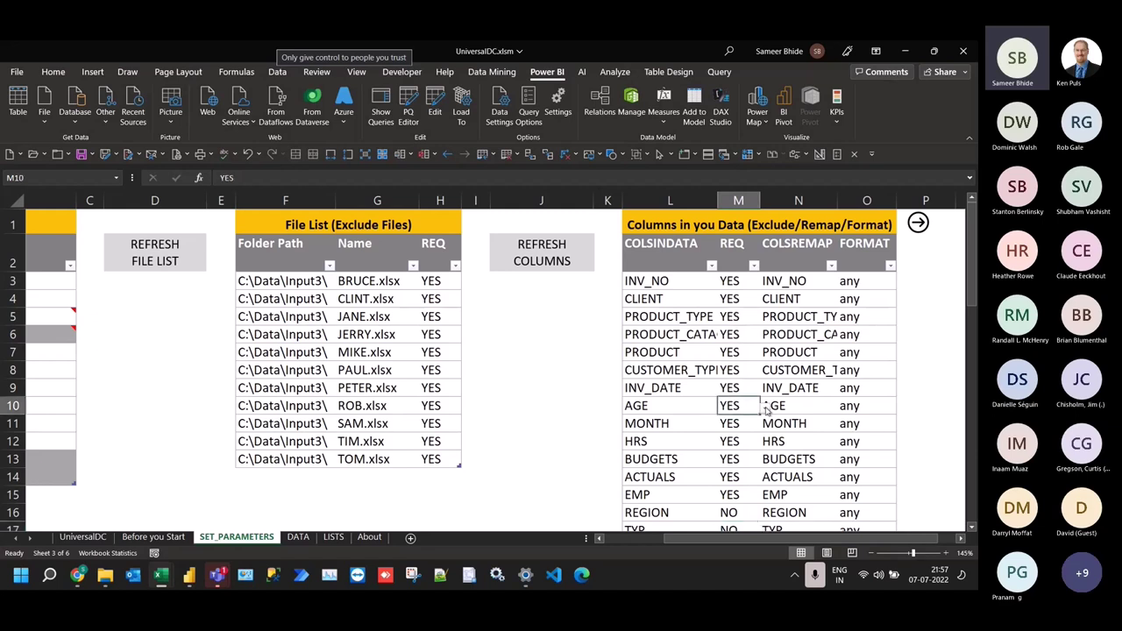
{"action": "left_click", "coordinate": [766, 408]}
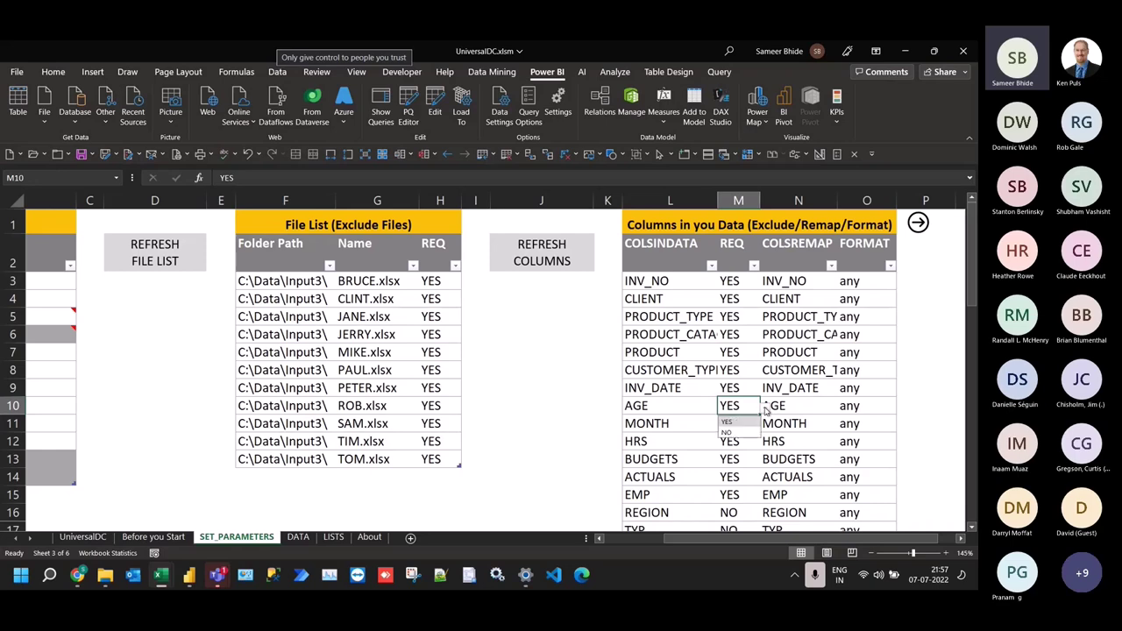
{"action": "left_click", "coordinate": [734, 430]}
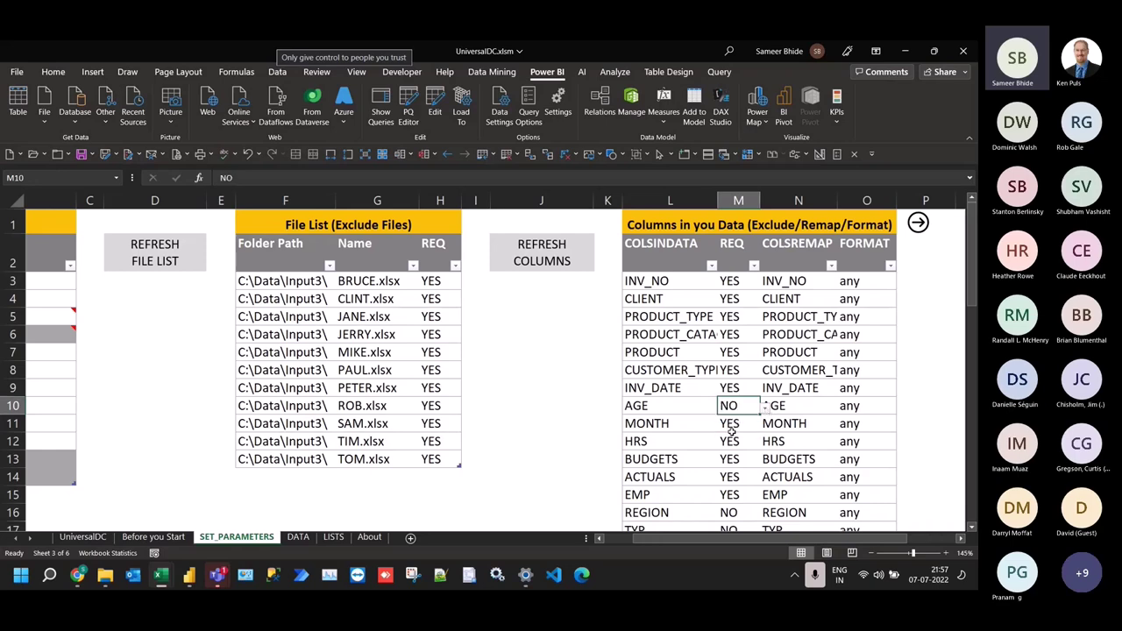
{"action": "scroll", "coordinate": [736, 428], "scroll_direction": "down", "scroll_amount": 2}
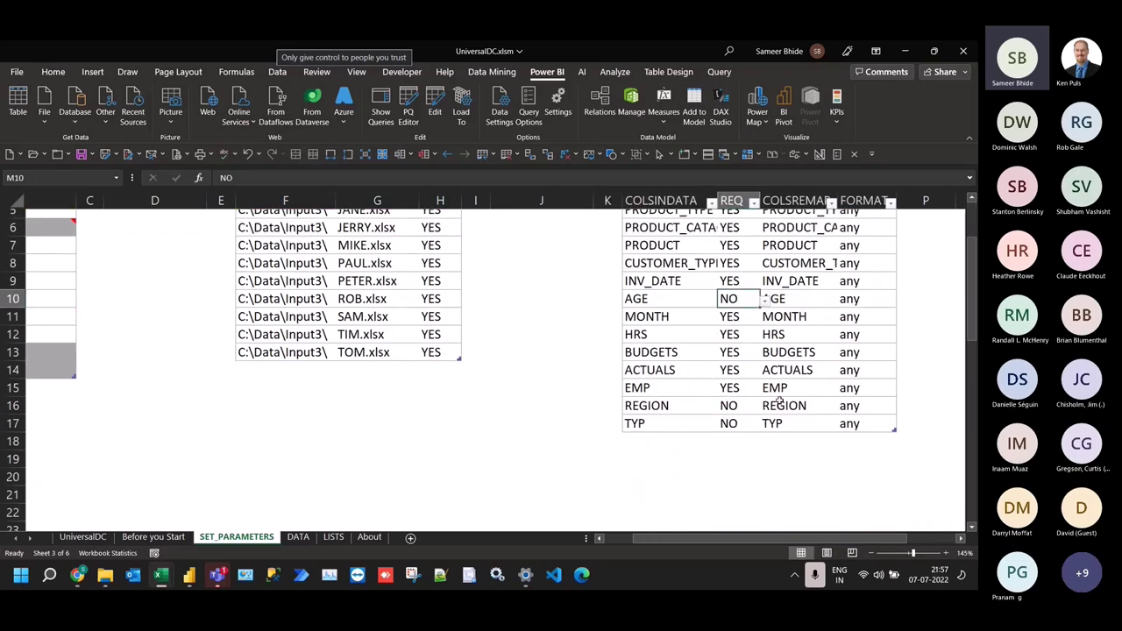
Refresh the DATA table with the excluded columns applied and check its remaining columns through to EMP
{"action": "scroll", "coordinate": [923, 225], "scroll_direction": "up", "scroll_amount": 2}
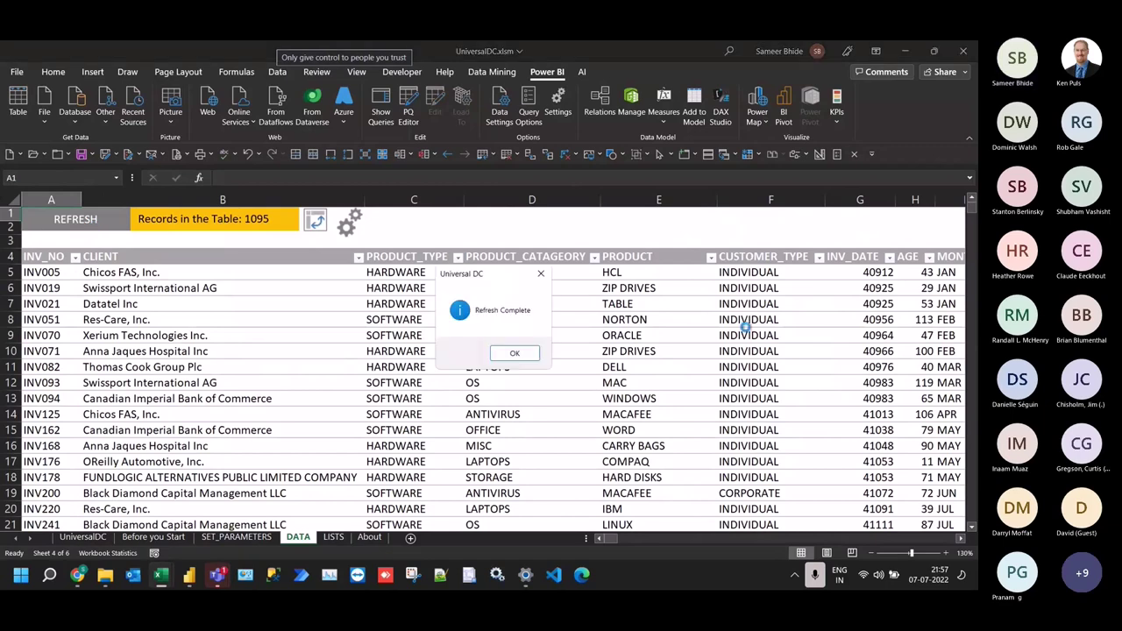
{"action": "left_click", "coordinate": [515, 351]}
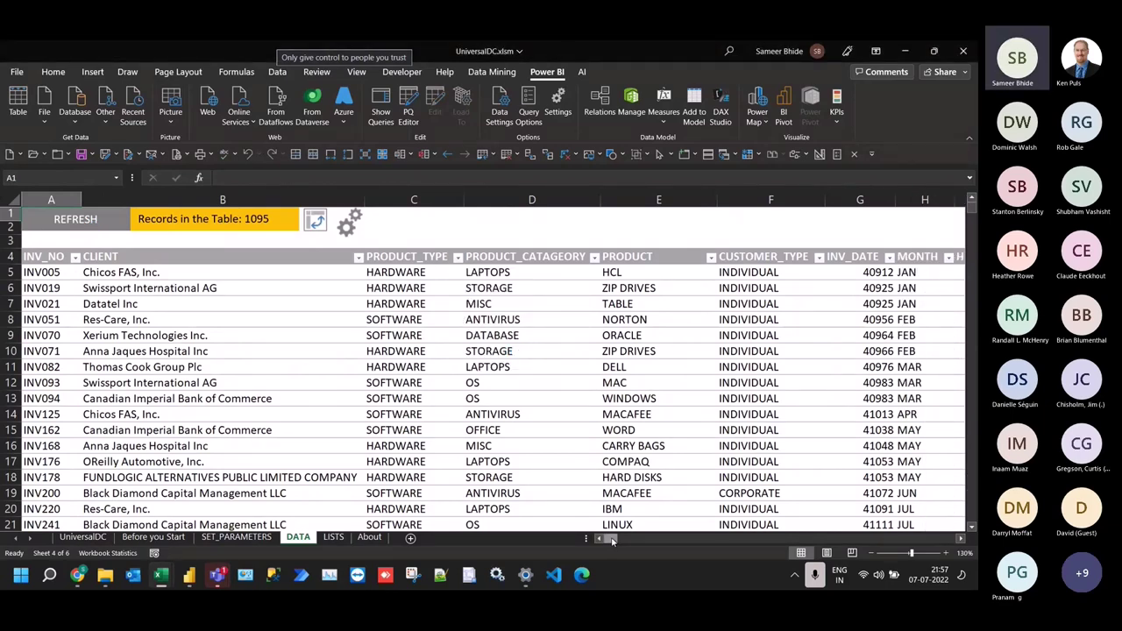
{"action": "left_click_drag", "start_coordinate": [611, 538], "coordinate": [620, 538]}
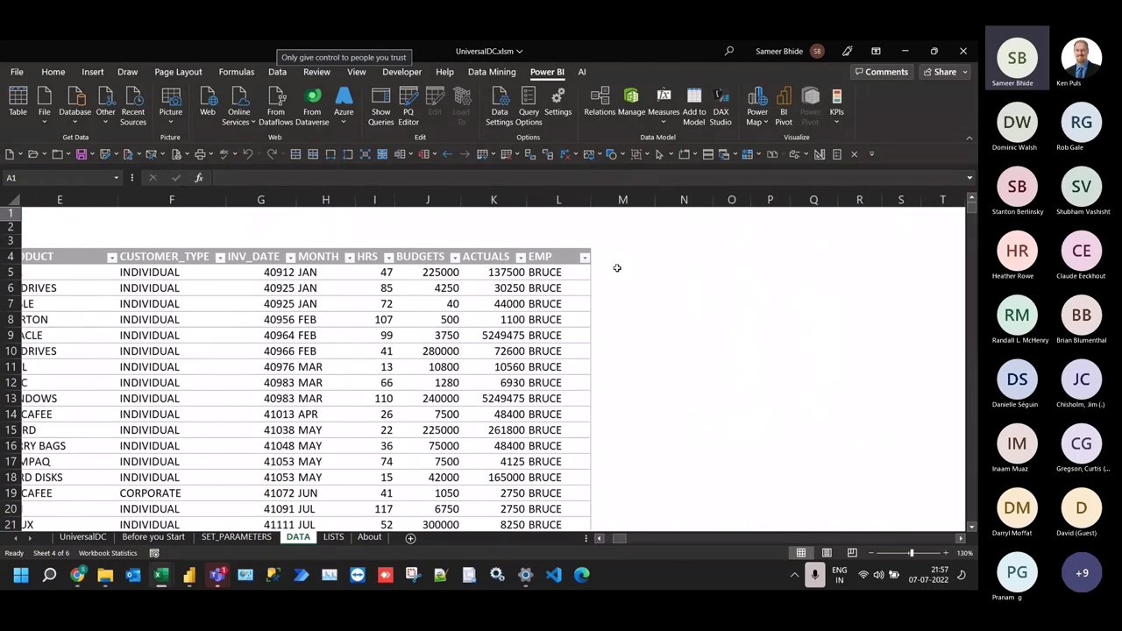
{"action": "left_click_drag", "start_coordinate": [613, 540], "coordinate": [605, 540]}
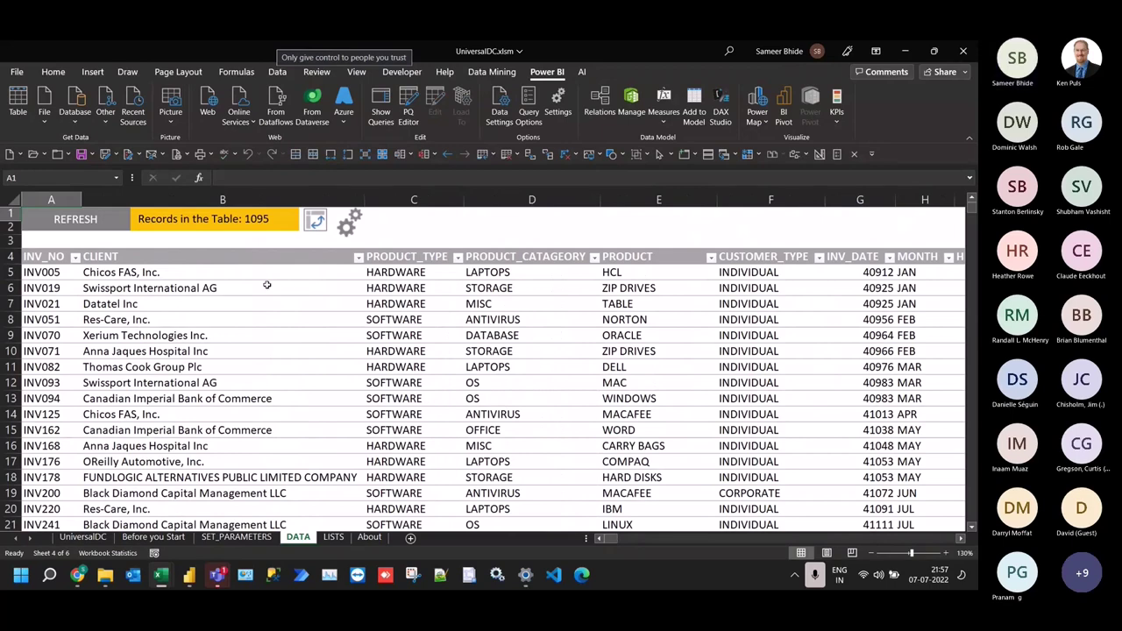
Return to the SET_PARAMETERS sheet and set the FolderPath parameter to C:\Data\Input5
{"action": "left_click", "coordinate": [351, 224]}
{"action": "left_click", "coordinate": [220, 318]}
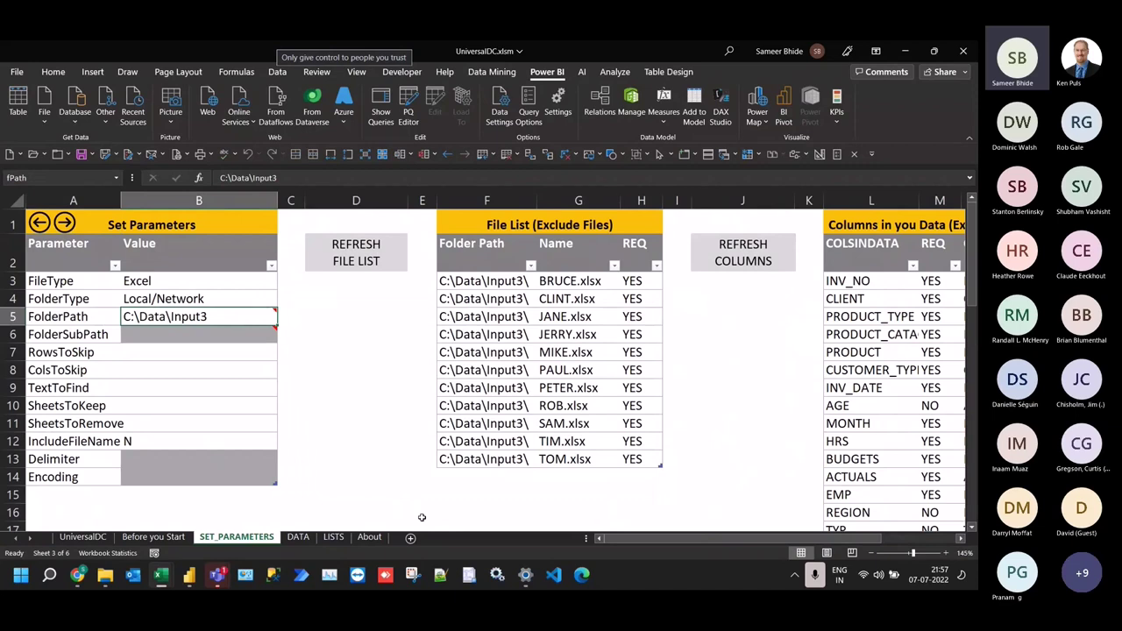
{"action": "key", "text": "F2"}
{"action": "key", "text": "BackSpace"}
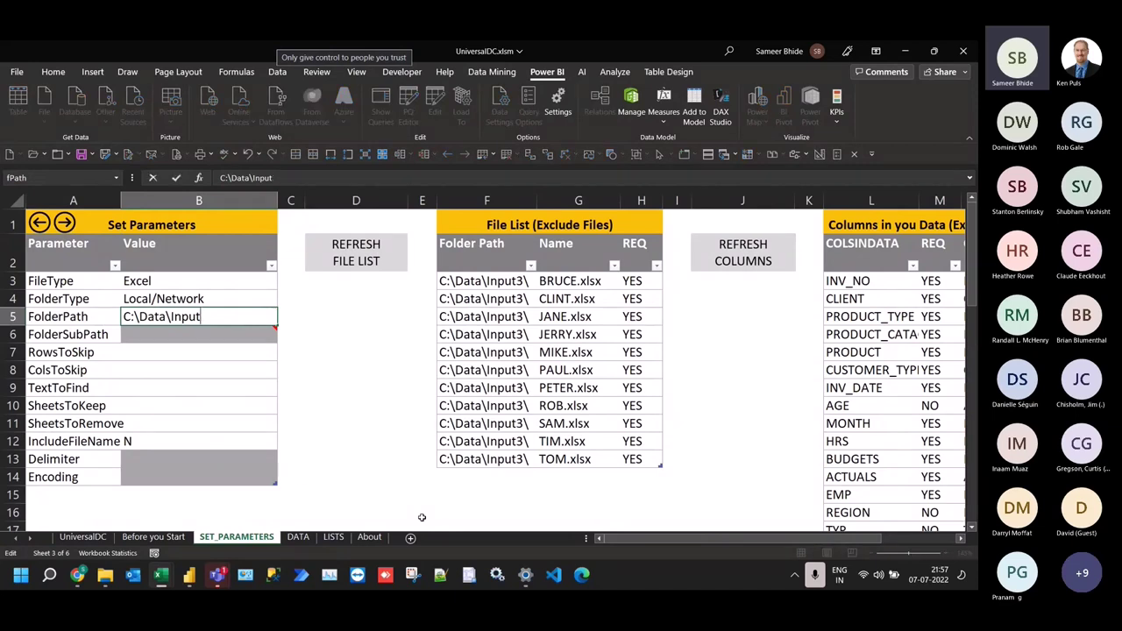
{"action": "type", "text": "5"}
{"action": "key", "text": "Return"}
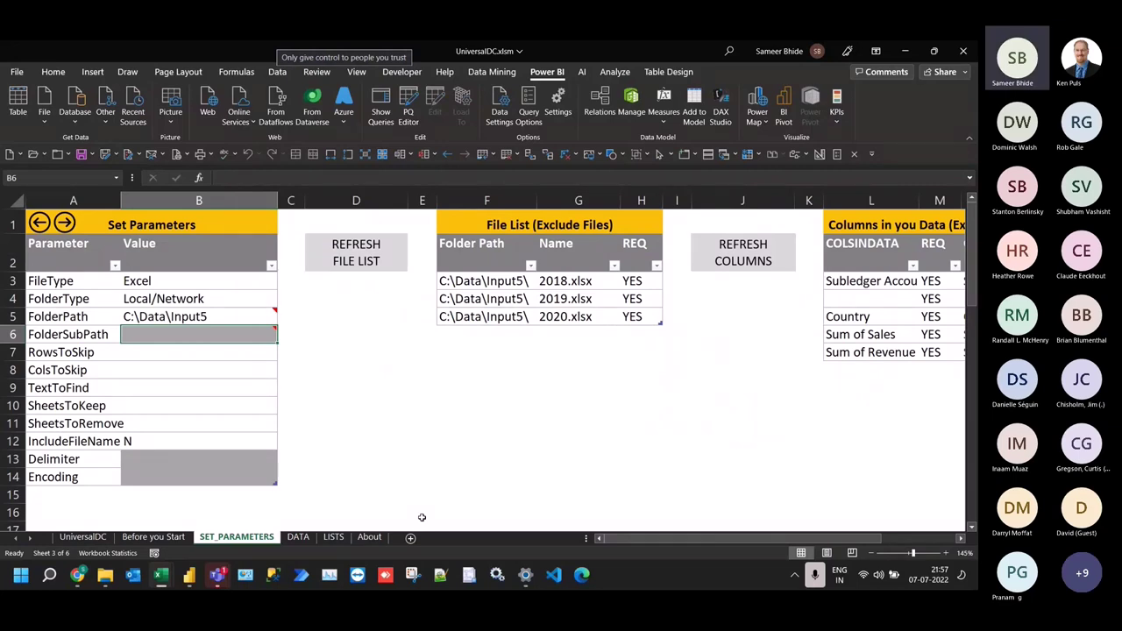
Set the RowsToSkip parameter to 3
{"action": "left_click", "coordinate": [229, 351]}
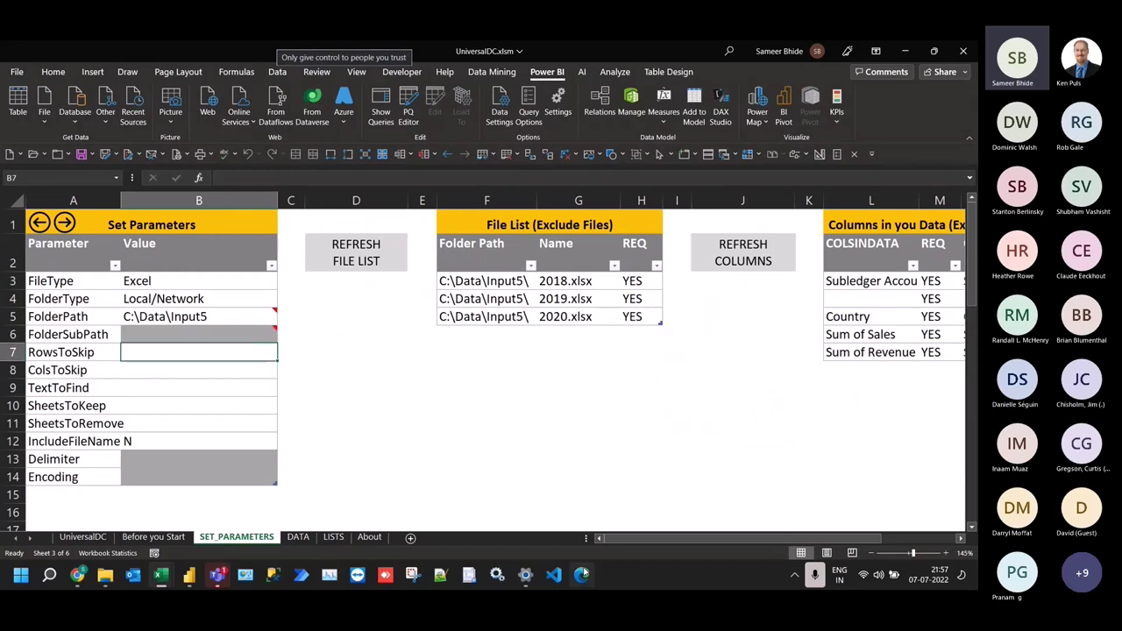
{"action": "type", "text": "3"}
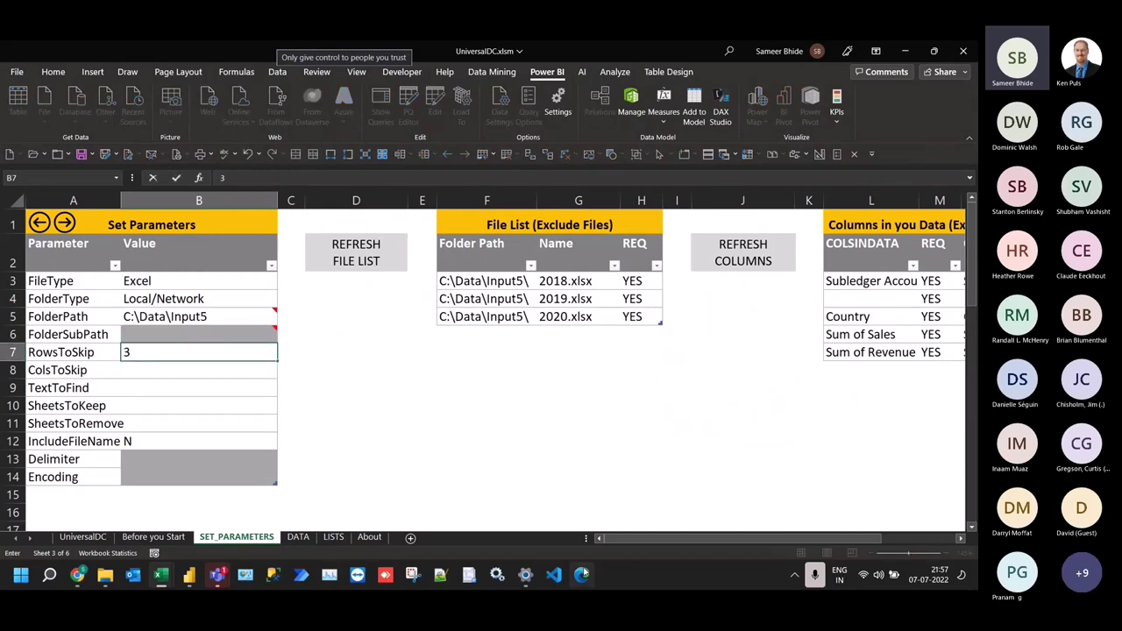
{"action": "key", "text": "Return"}
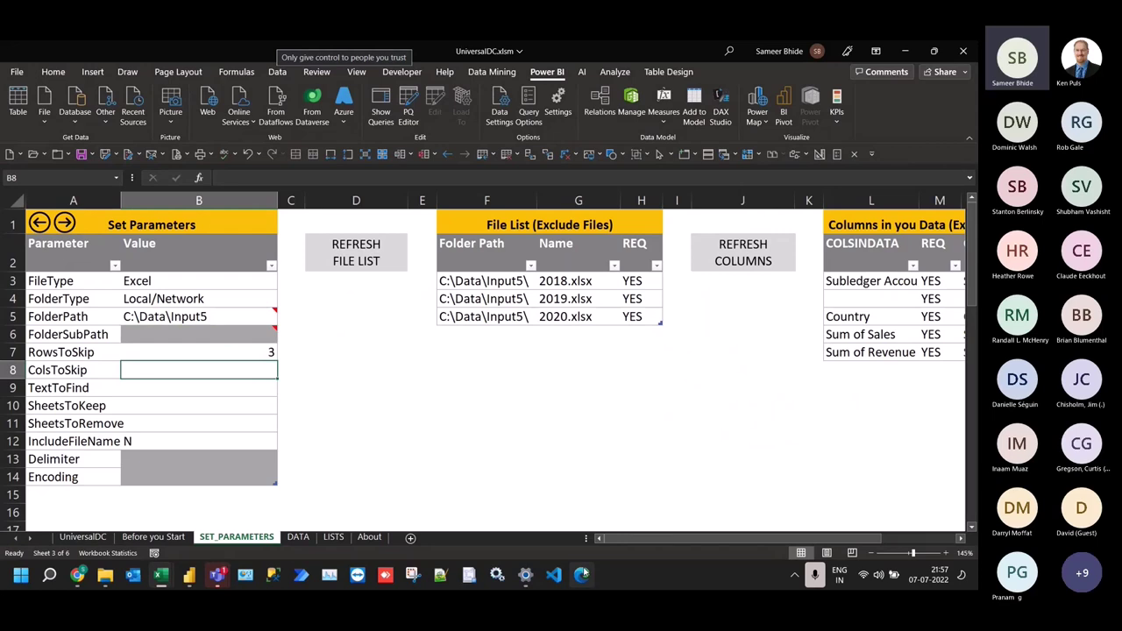
Set the SheetsToKeep parameter to Data
{"action": "key", "text": "Return"}
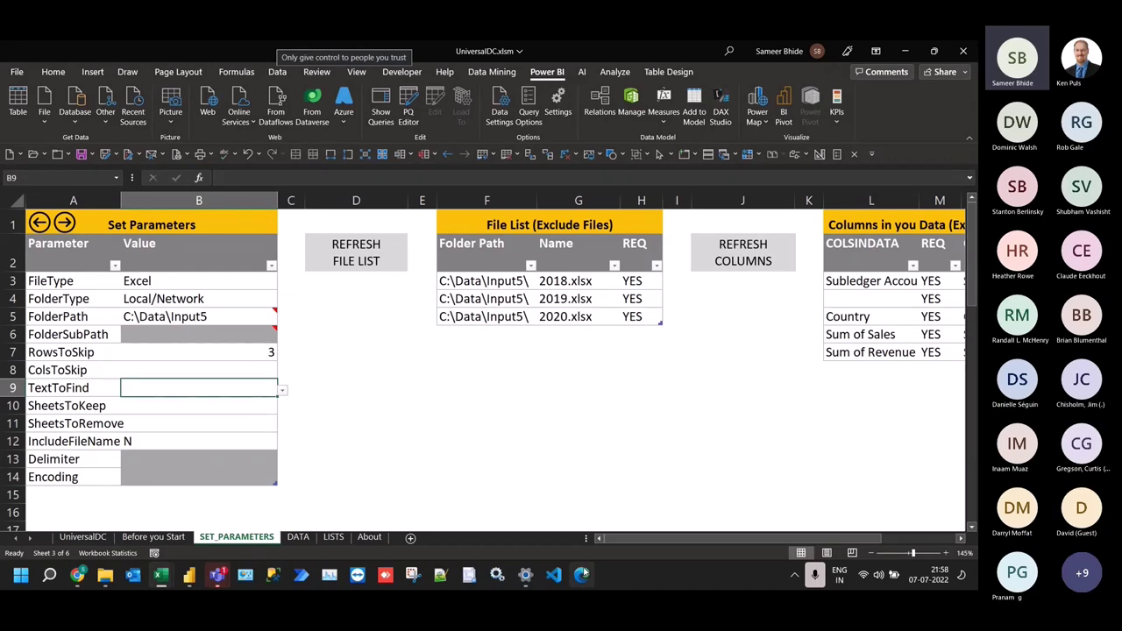
{"action": "key", "text": "Down"}
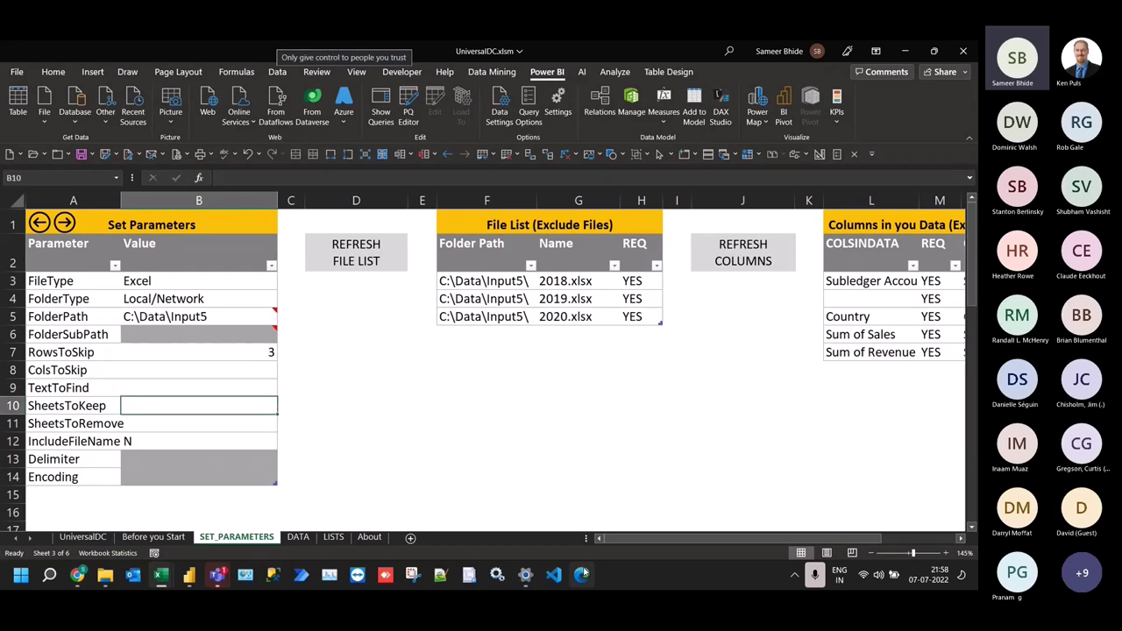
{"action": "type", "text": "Data,"}
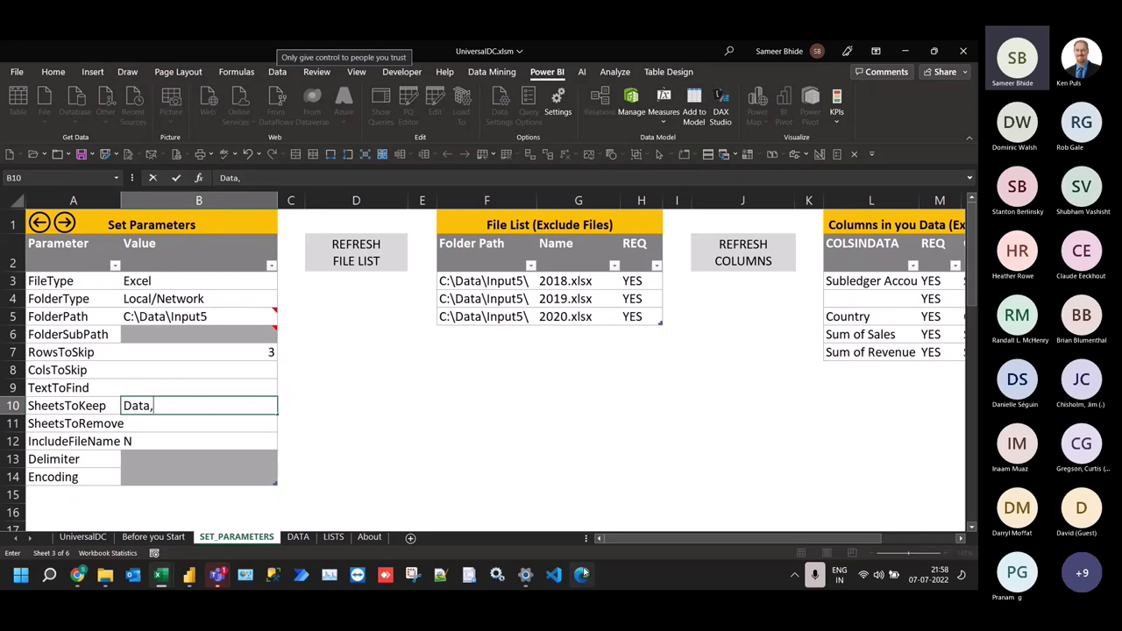
{"action": "key", "text": "BackSpace"}
{"action": "key", "text": "Return"}
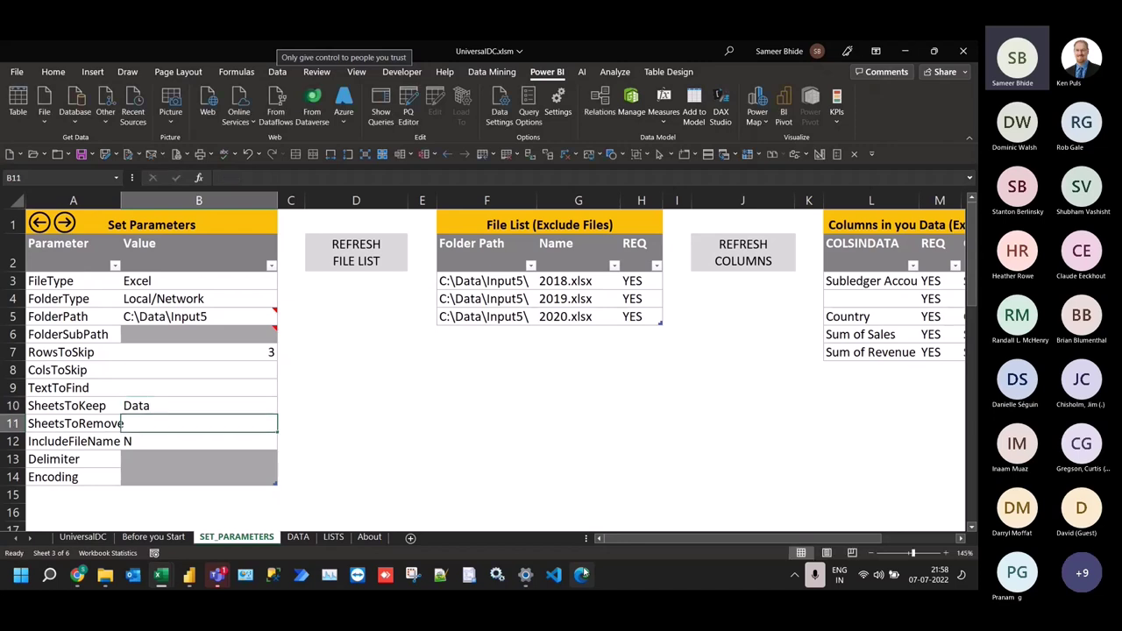
Review the RowsToSkip and SheetsToKeep settings and refresh the column list for the Input5 files
{"action": "left_click", "coordinate": [960, 538]}
{"action": "left_click", "coordinate": [960, 538]}
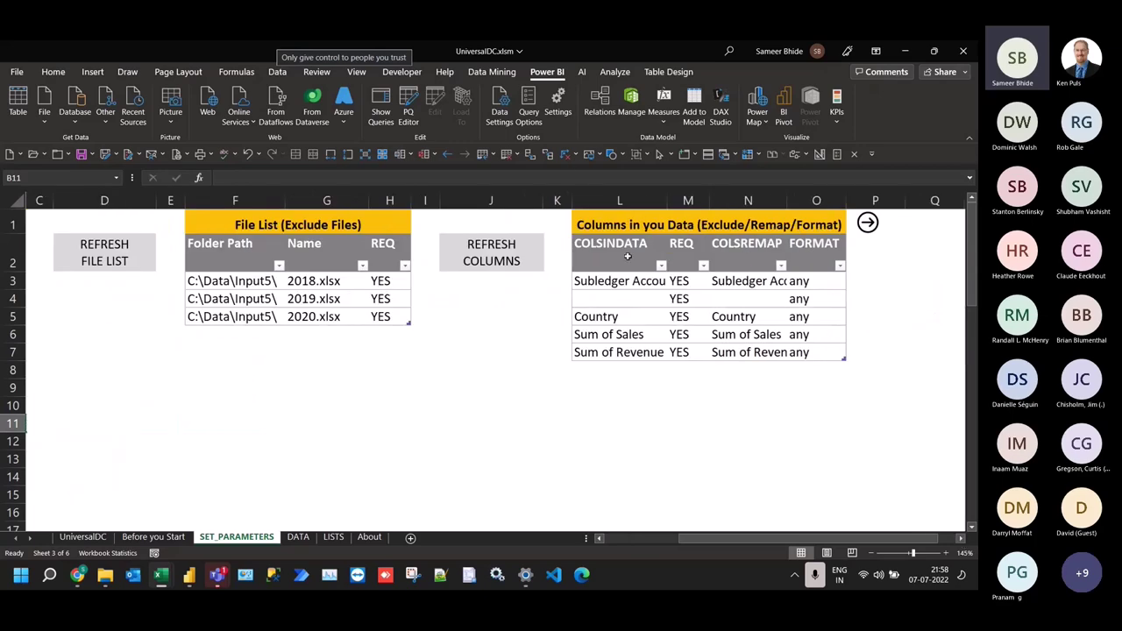
{"action": "left_click", "coordinate": [626, 541]}
{"action": "left_click", "coordinate": [256, 352]}
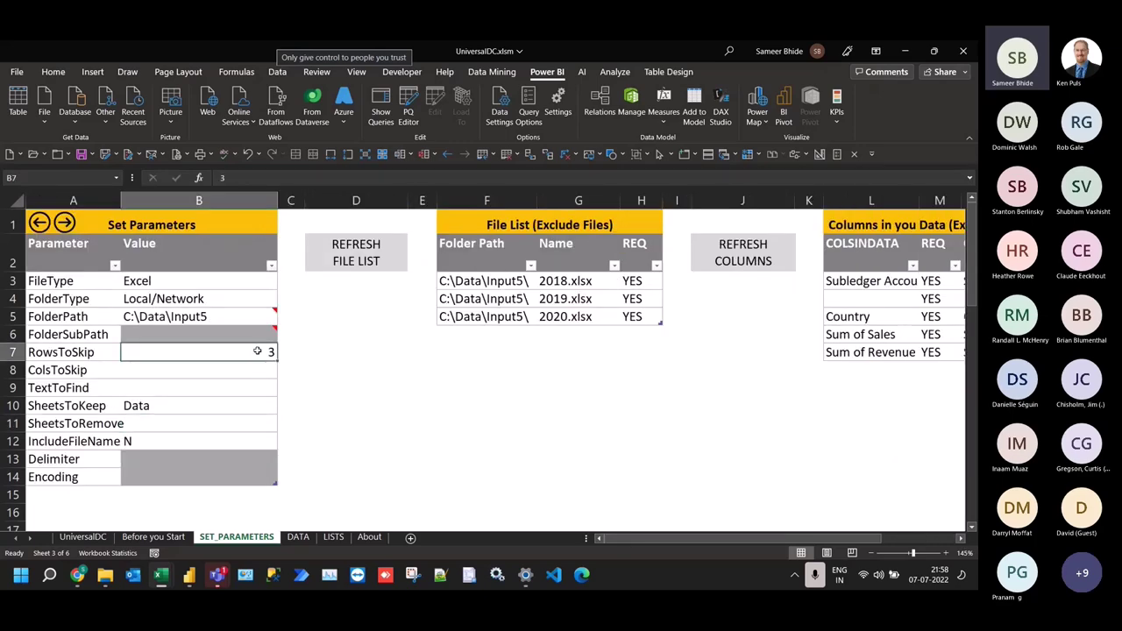
{"action": "left_click", "coordinate": [185, 408]}
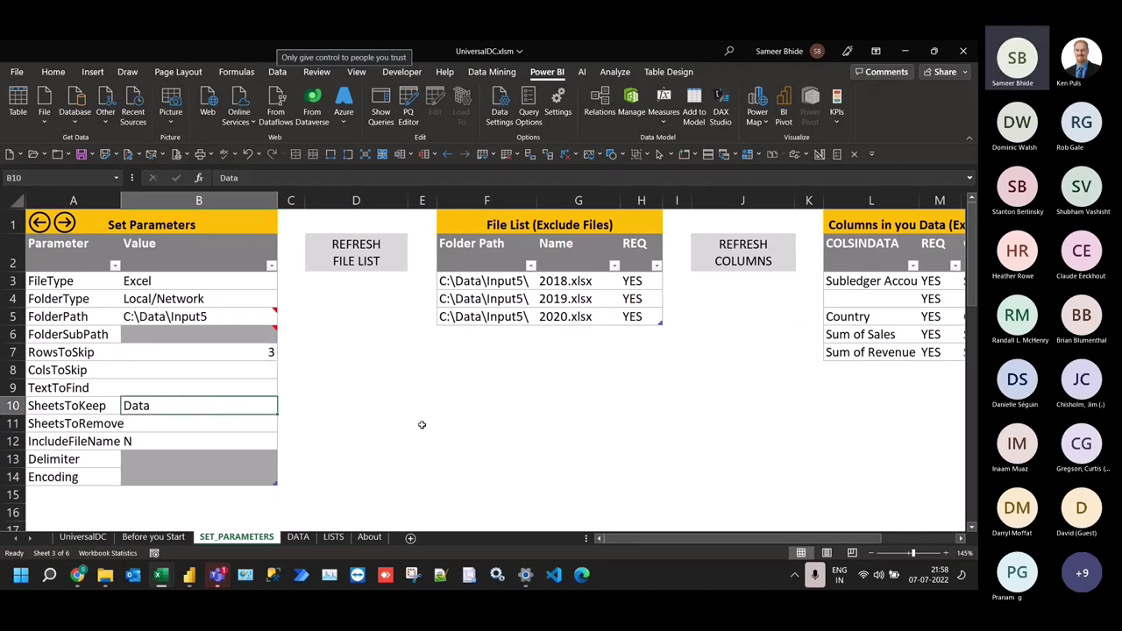
{"action": "left_click", "coordinate": [744, 271]}
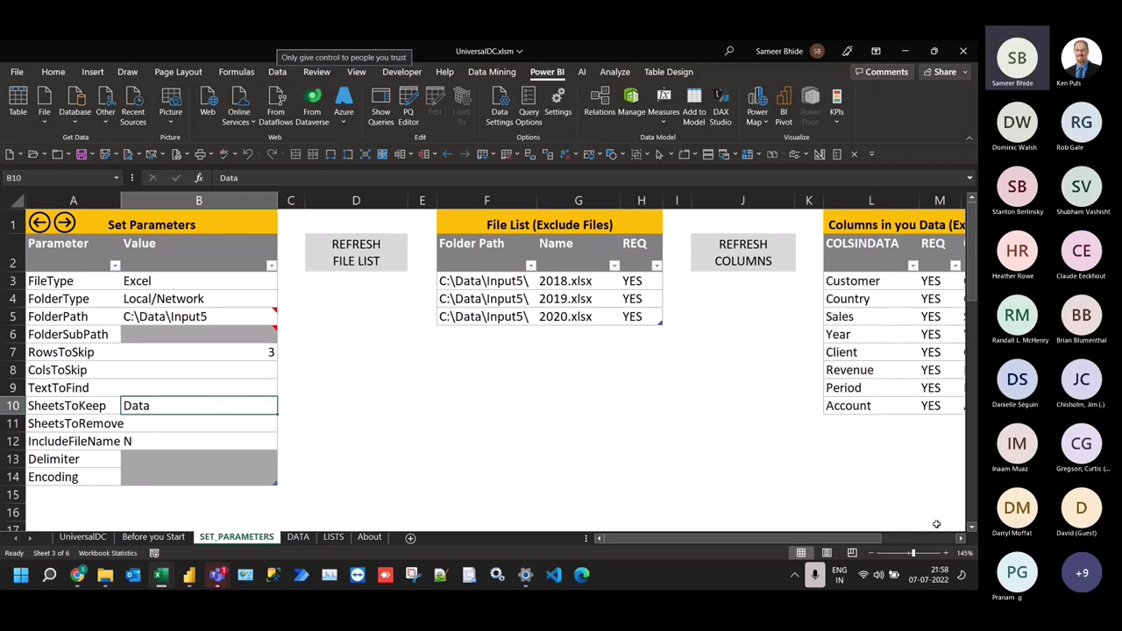
Examine the refreshed COLSINDATA list, comparing Client, Revenue, Period and Account with their COLSREMAP names
{"action": "left_click", "coordinate": [960, 538]}
{"action": "left_click", "coordinate": [960, 538]}
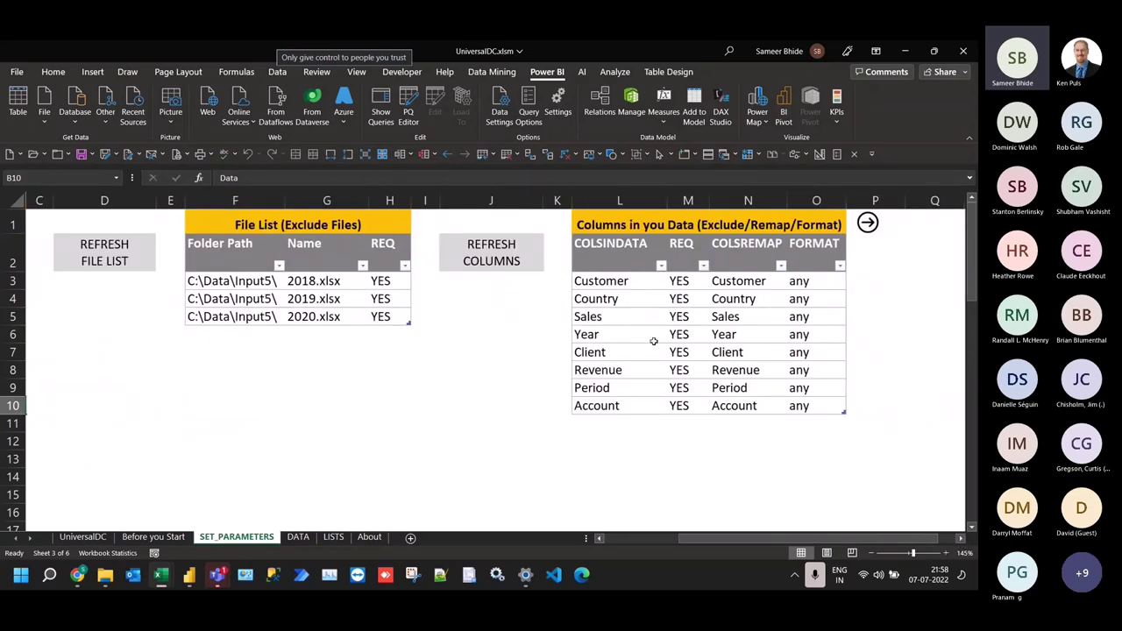
{"action": "left_click", "coordinate": [611, 354]}
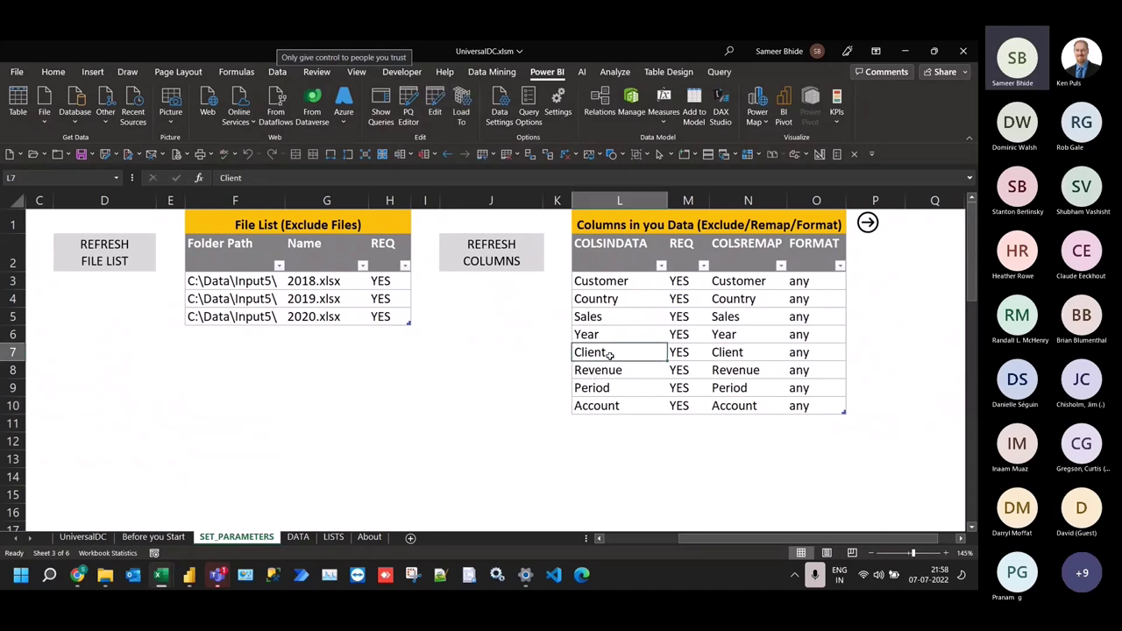
{"action": "left_click", "coordinate": [613, 371]}
{"action": "left_click", "coordinate": [611, 387]}
{"action": "left_click", "coordinate": [611, 405]}
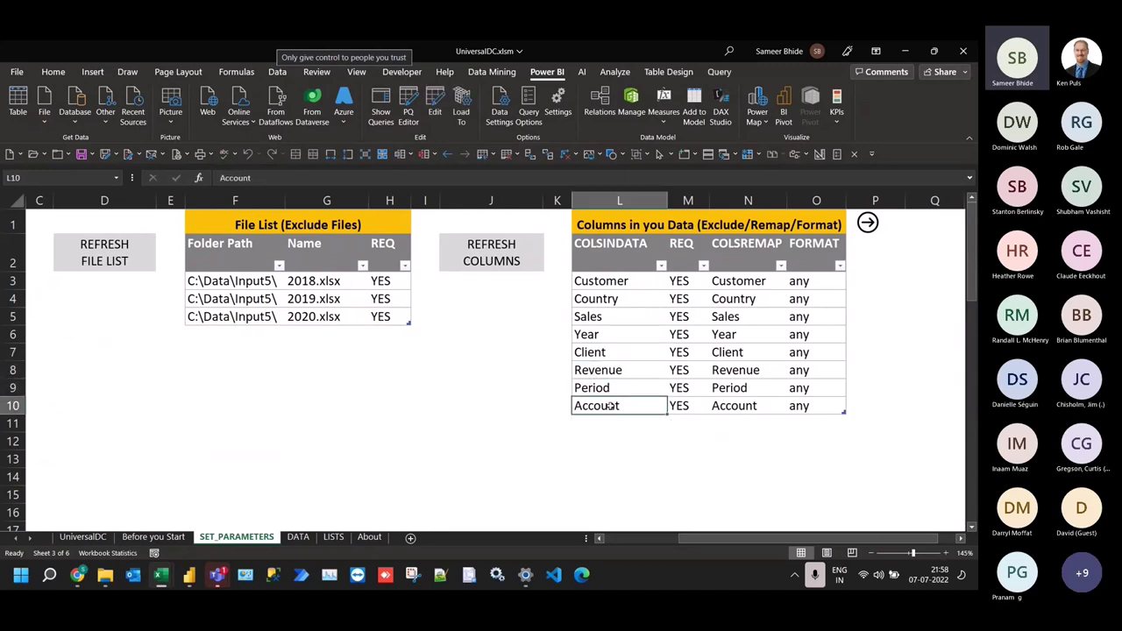
{"action": "left_click", "coordinate": [736, 336]}
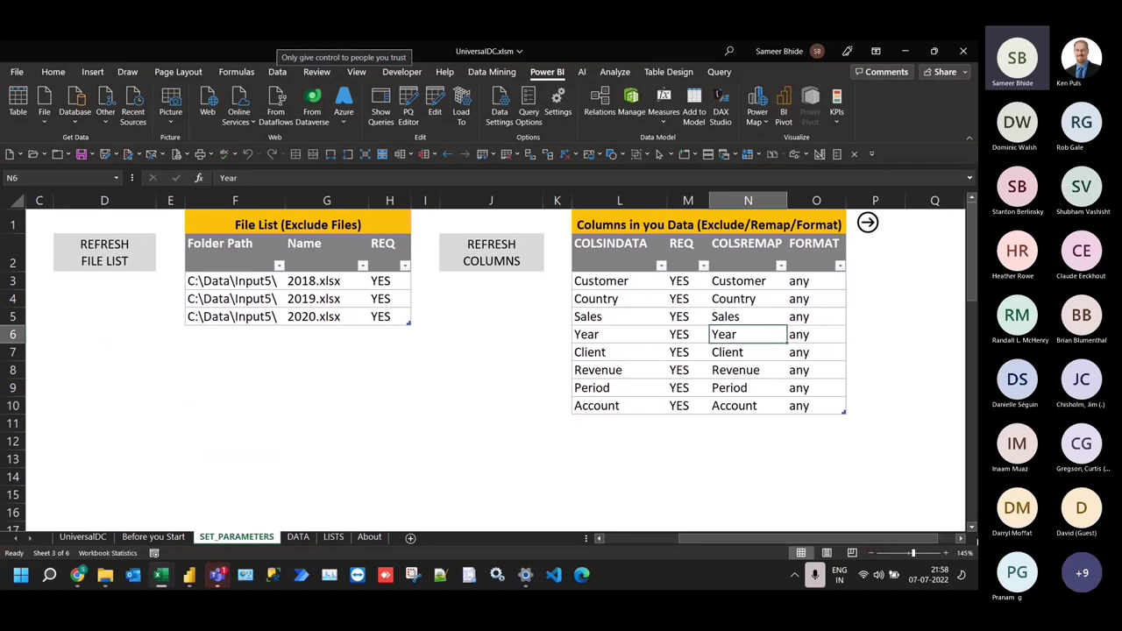
{"action": "left_click", "coordinate": [961, 538]}
{"action": "left_click", "coordinate": [962, 538]}
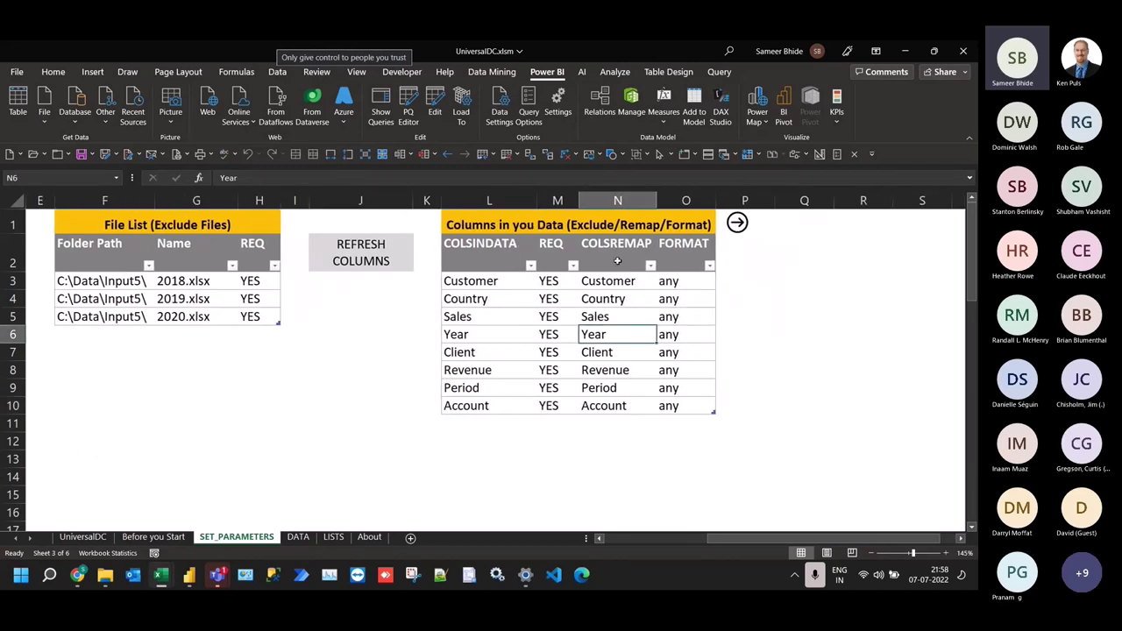
Remap the Client column to Customer, Revenue to Sales, Period to Year and Account to Customer in COLSREMAP
{"action": "left_click", "coordinate": [600, 352]}
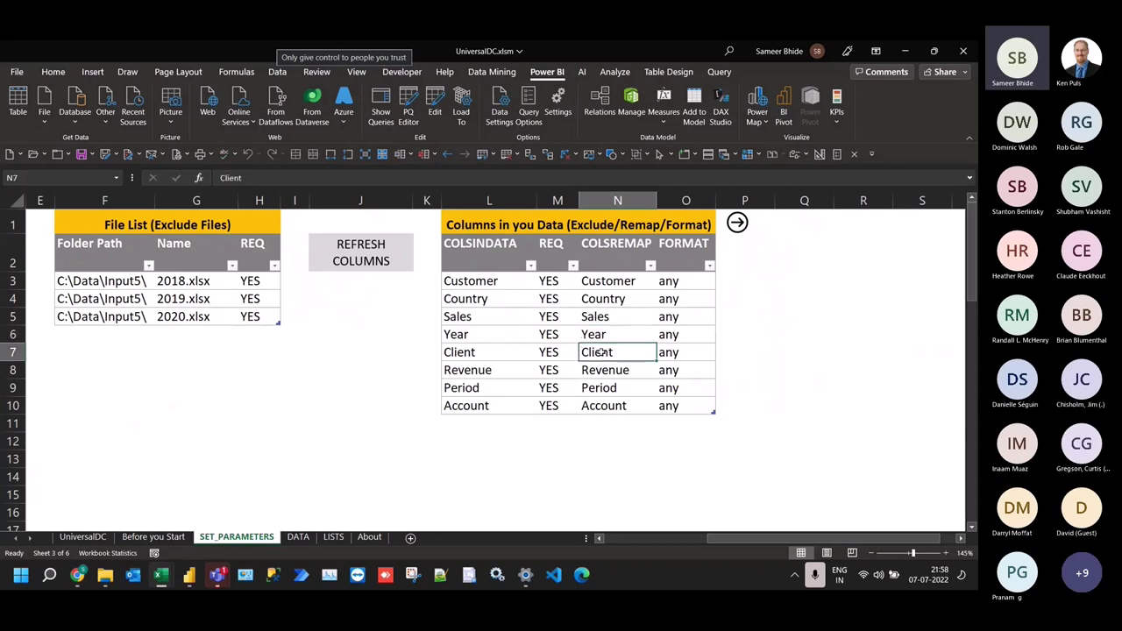
{"action": "type", "text": "Customer"}
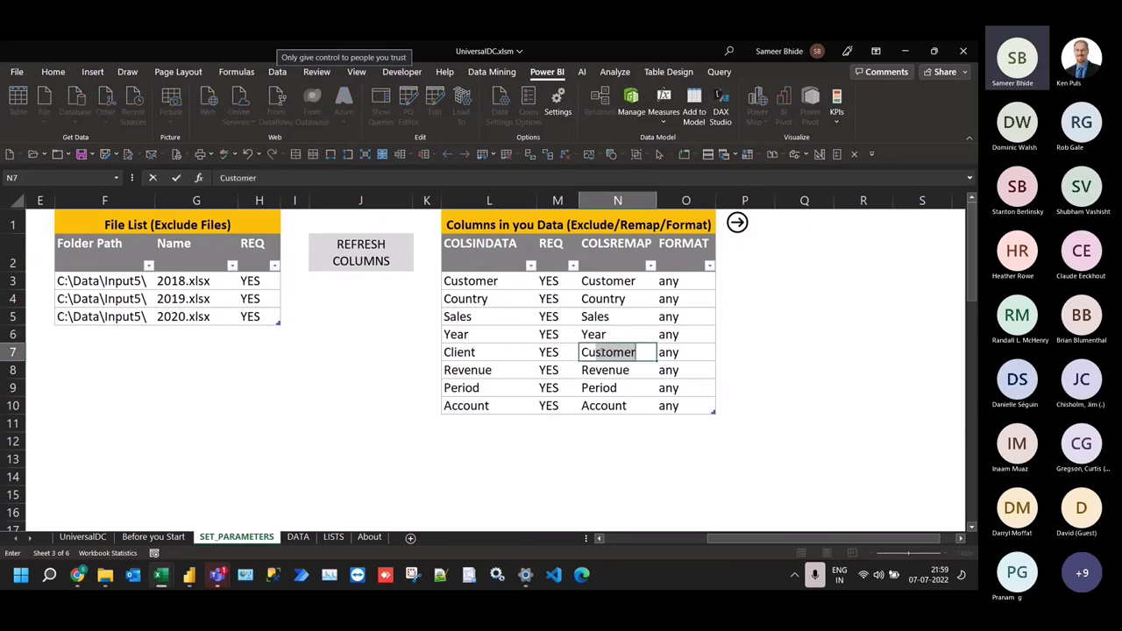
{"action": "key", "text": "Return"}
{"action": "type", "text": "Sales"}
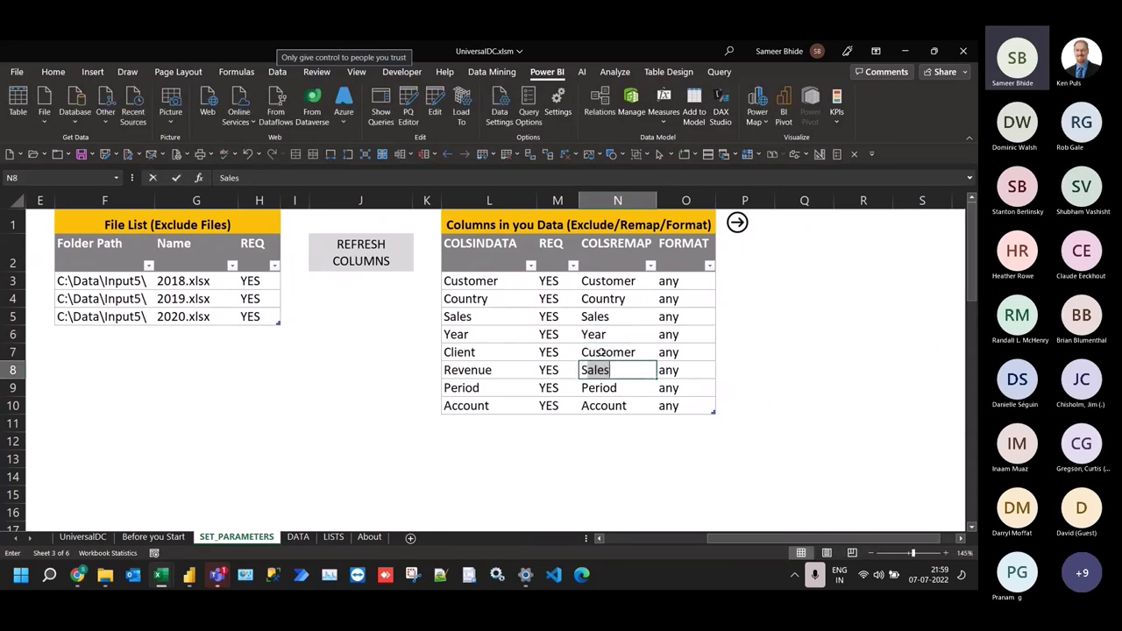
{"action": "key", "text": "Return"}
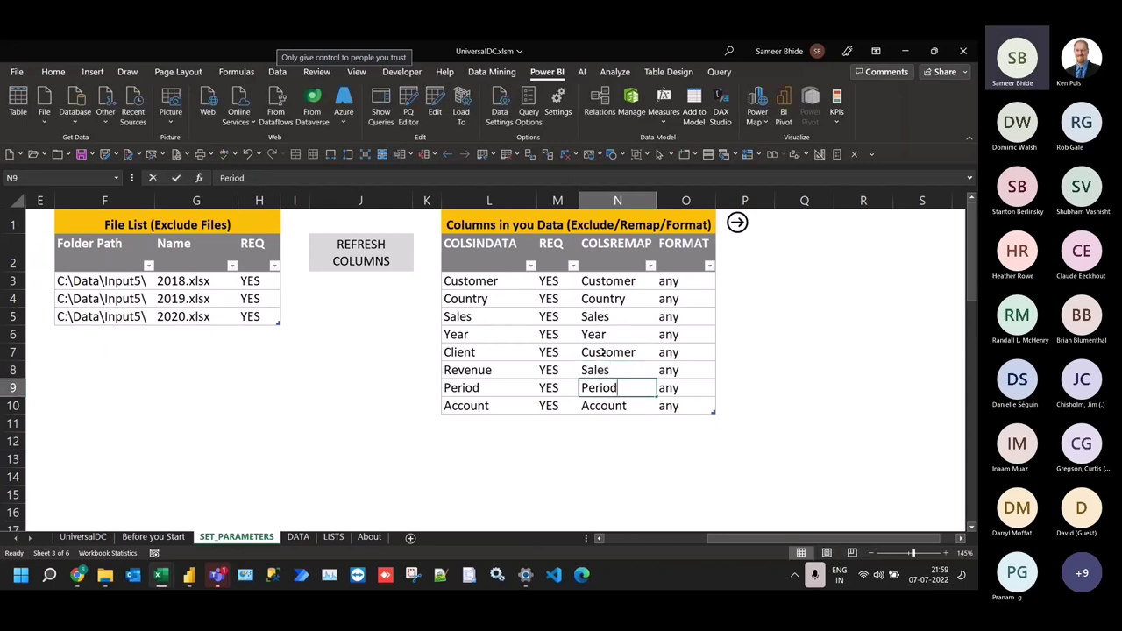
{"action": "type", "text": "Year"}
{"action": "key", "text": "Return"}
{"action": "type", "text": "Customer"}
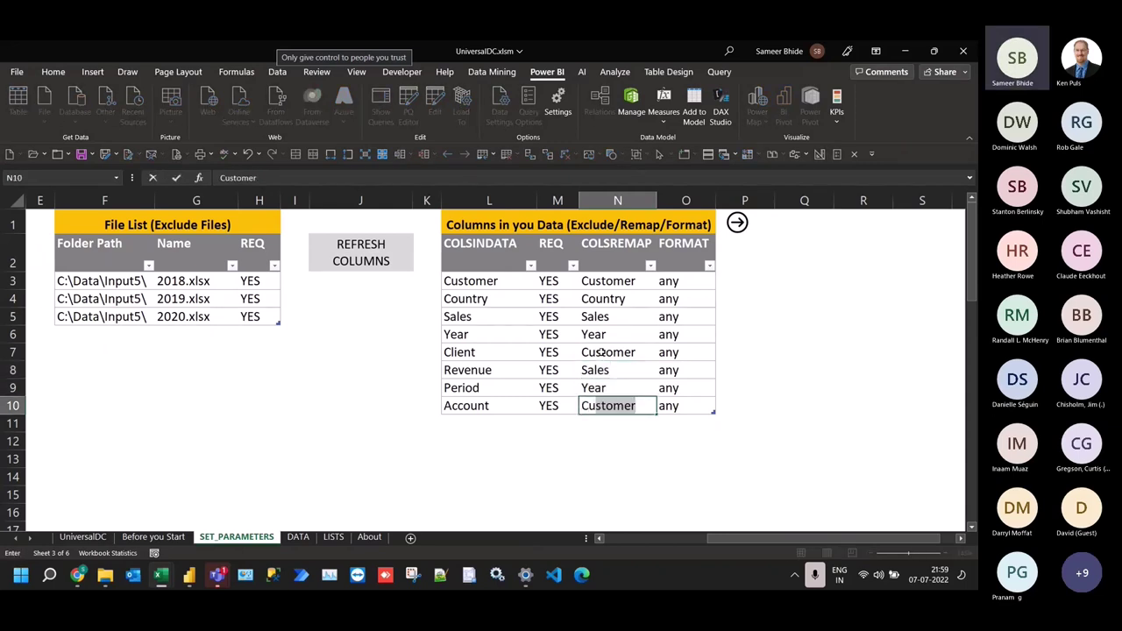
{"action": "key", "text": "Return"}
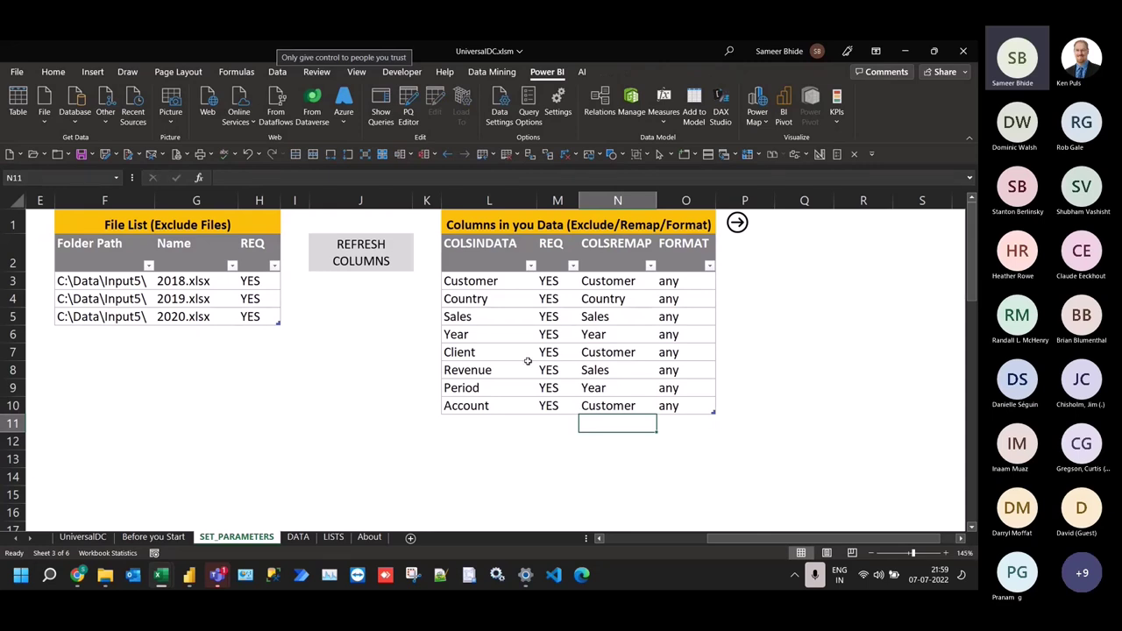
{"action": "mouse_move", "coordinate": [435, 343]}
{"action": "left_mouse_down"}
{"action": "mouse_move", "coordinate": [489, 362]}
{"action": "mouse_move", "coordinate": [491, 339]}
{"action": "mouse_move", "coordinate": [604, 340]}
{"action": "left_mouse_up"}
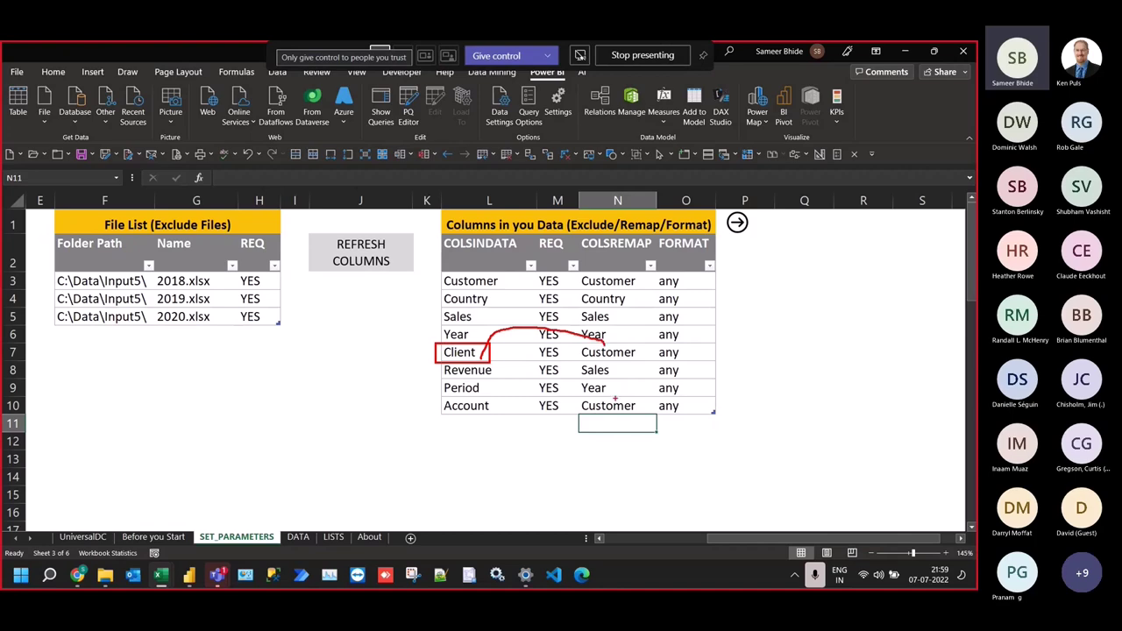
Refresh the DATA table with the remapped columns and check the values available in the Year filter
{"action": "left_click", "coordinate": [737, 224]}
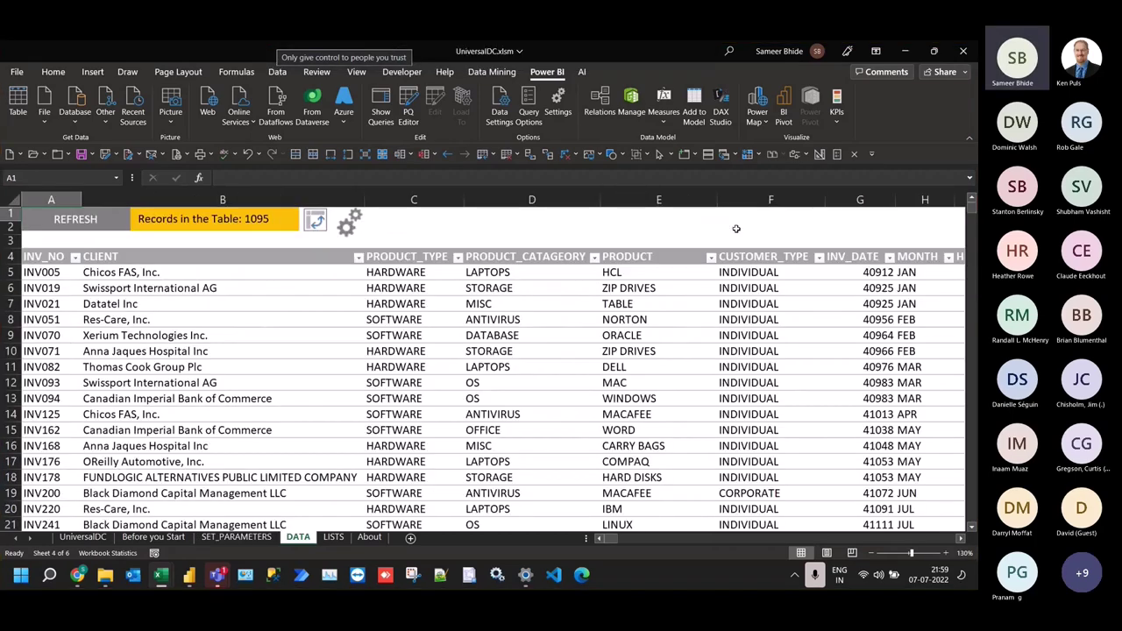
{"action": "left_click", "coordinate": [88, 224]}
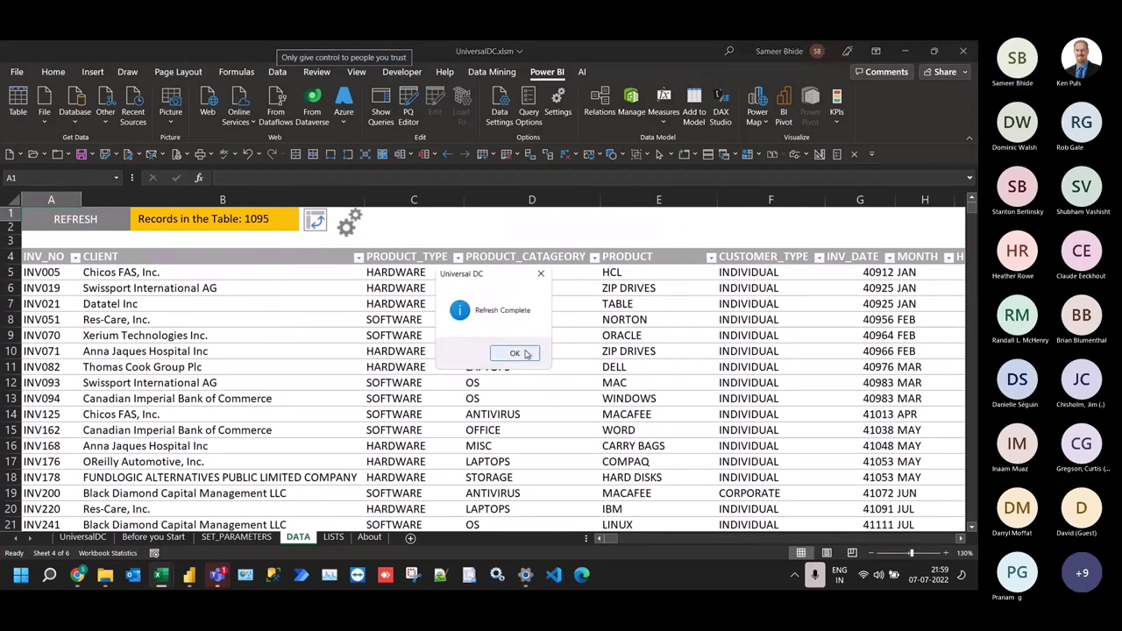
{"action": "left_click", "coordinate": [515, 353]}
{"action": "left_click", "coordinate": [394, 258]}
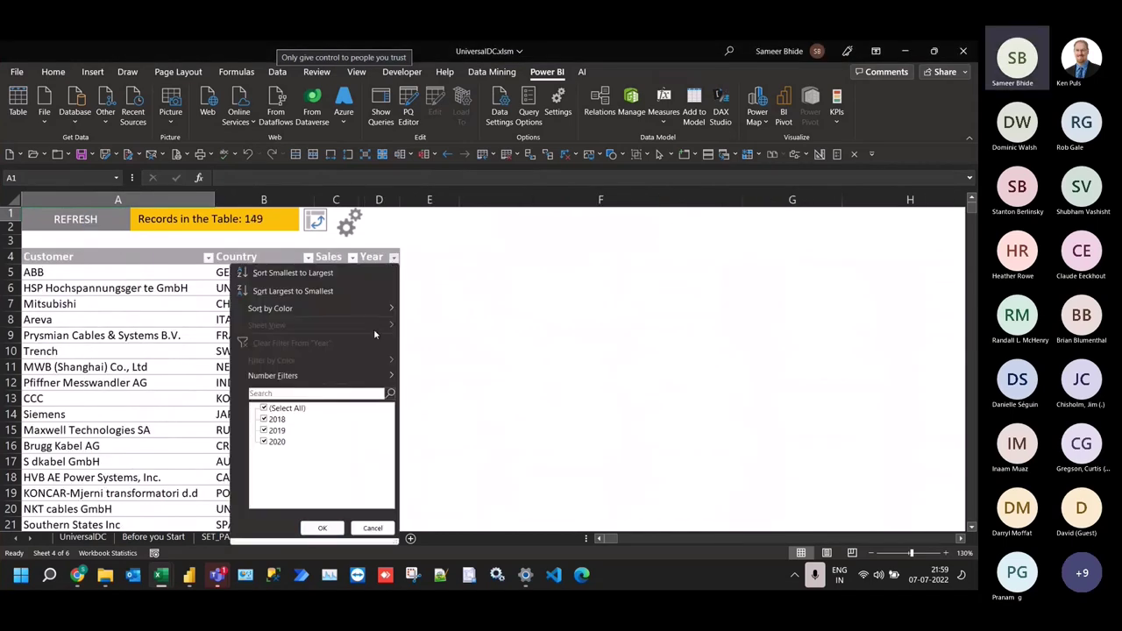
{"action": "left_click", "coordinate": [141, 320]}
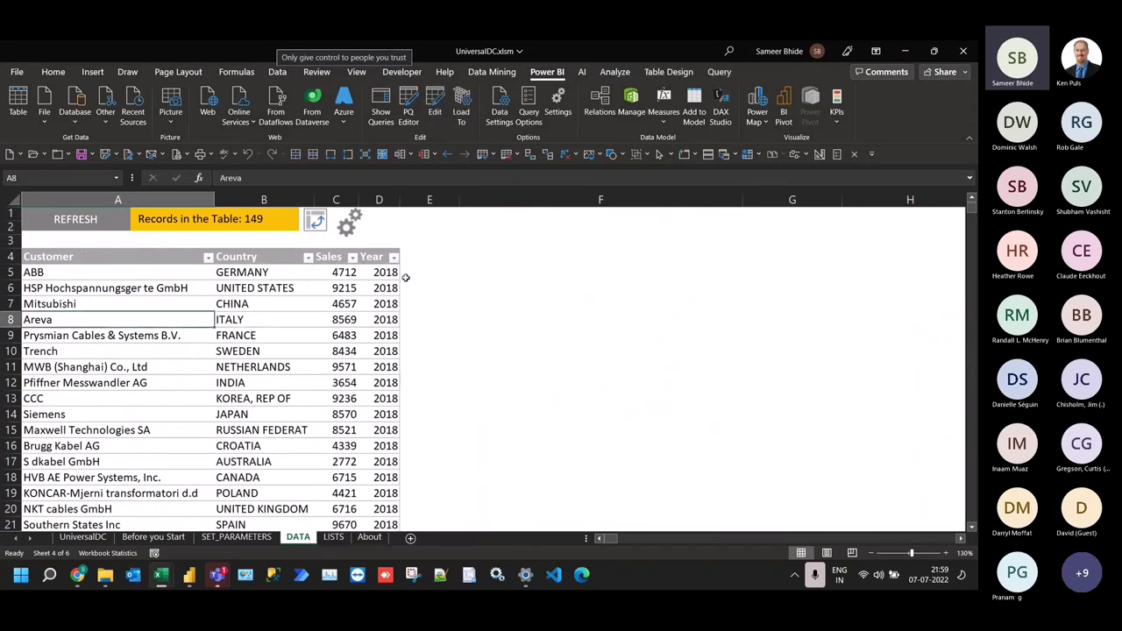
Return to the SET_PARAMETERS sheet and set the FolderPath parameter to C:\Data\Input6
{"action": "left_click", "coordinate": [348, 225]}
{"action": "mouse_move", "coordinate": [209, 315]}
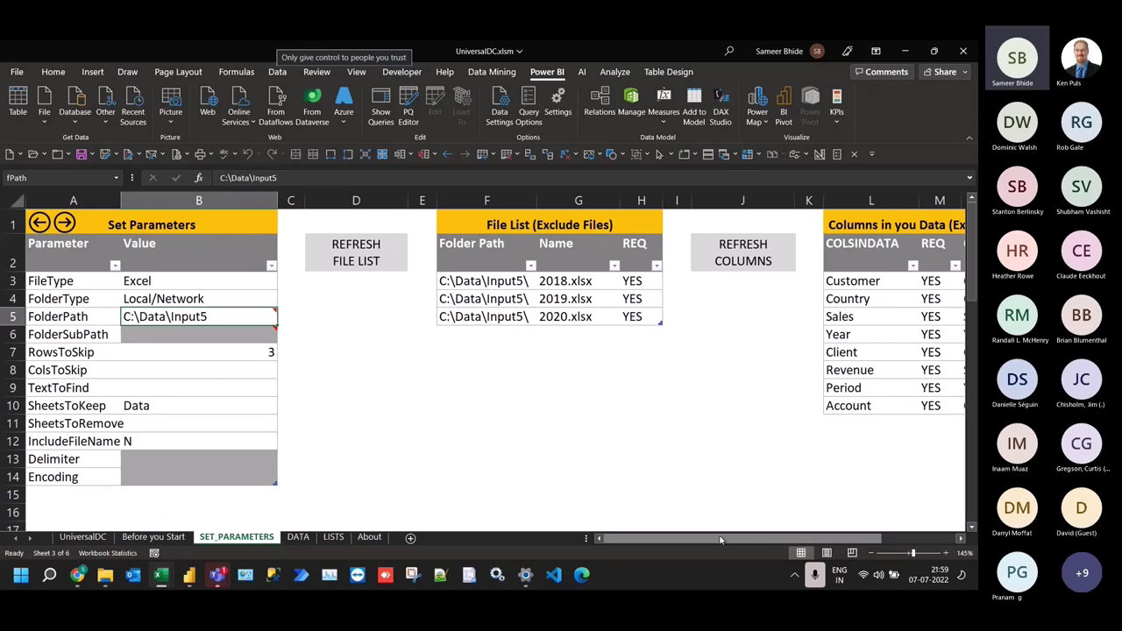
{"action": "key", "text": "F2"}
{"action": "key", "text": "BackSpace"}
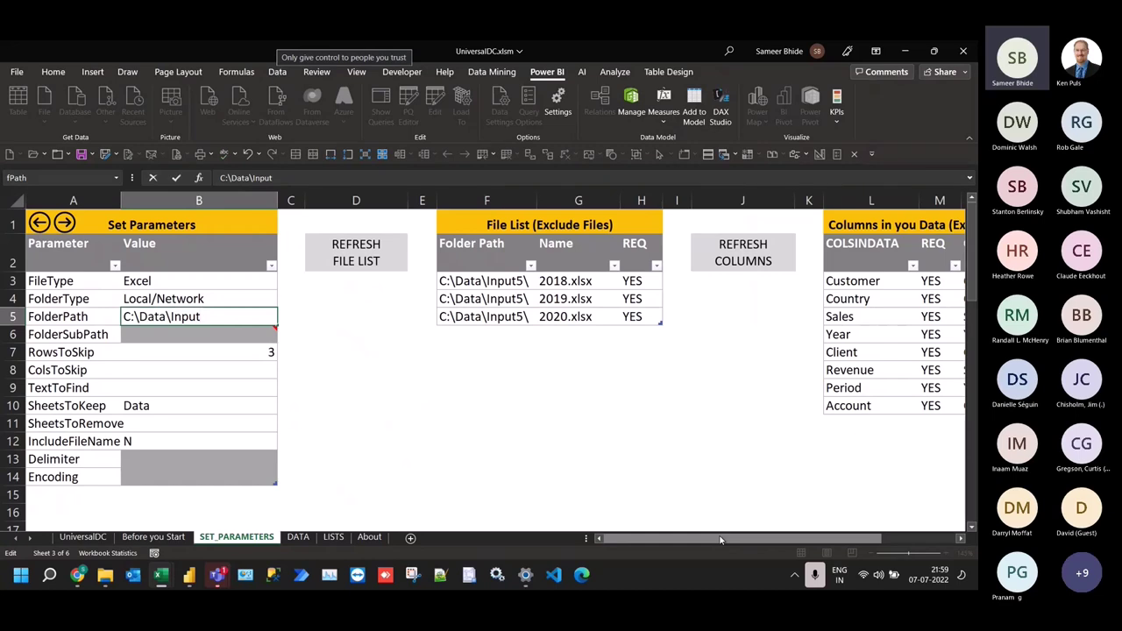
{"action": "type", "text": "6"}
{"action": "key", "text": "Return"}
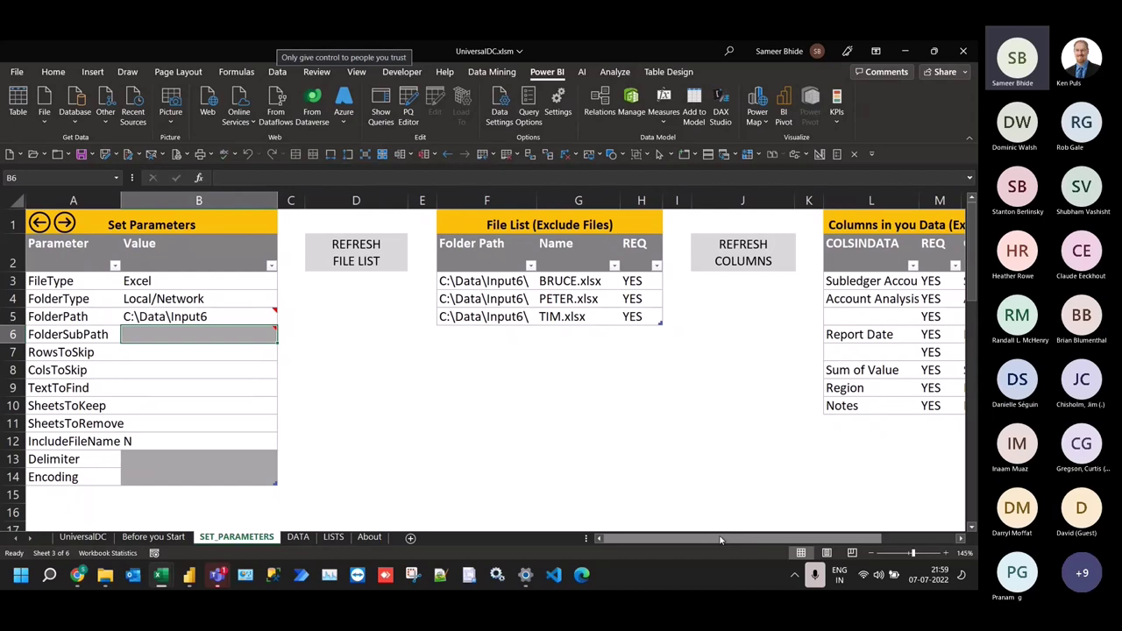
Open BRUCE.xlsx from the Input6 folder and examine where the INV_NO header row begins on the BRUCE-EAST sheet
{"action": "key", "text": "Down"}
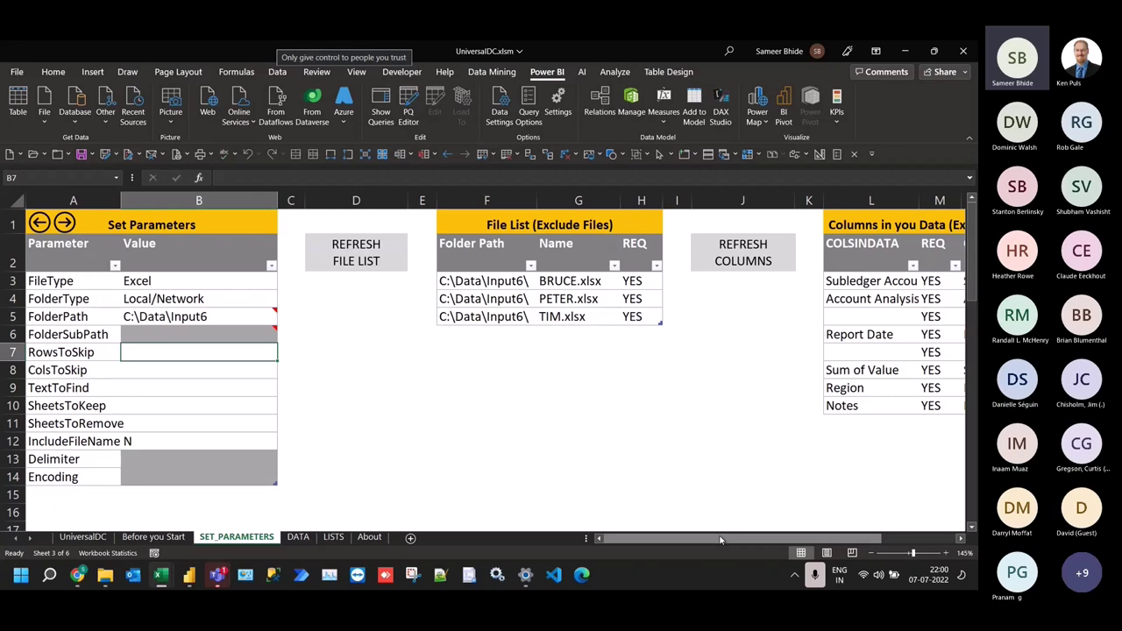
{"action": "key", "text": "Down"}
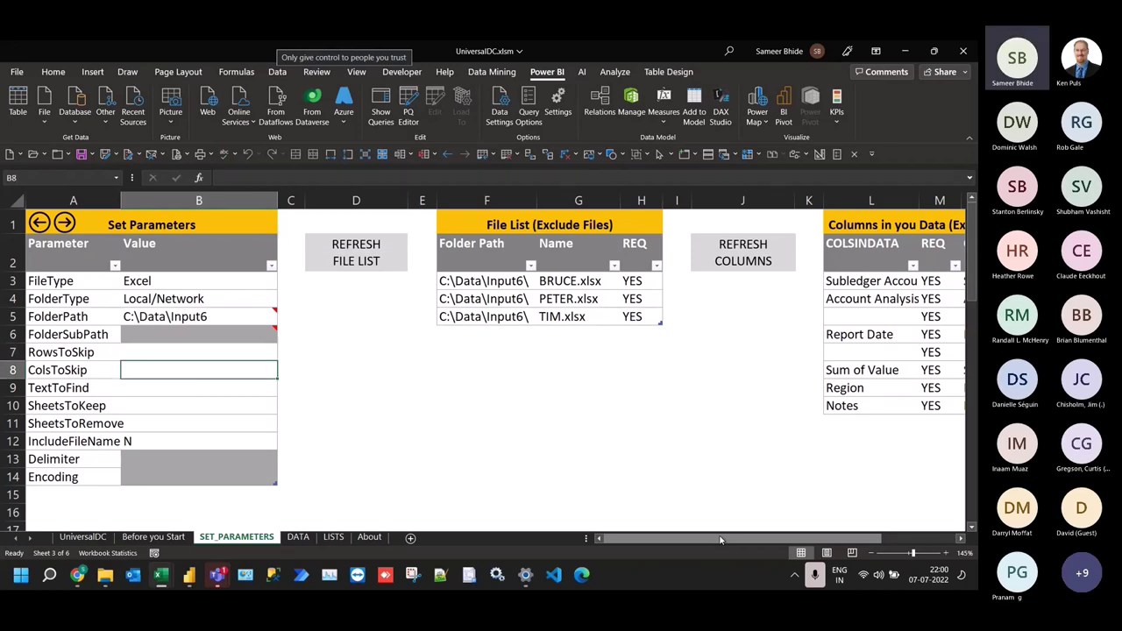
{"action": "key", "text": "Down"}
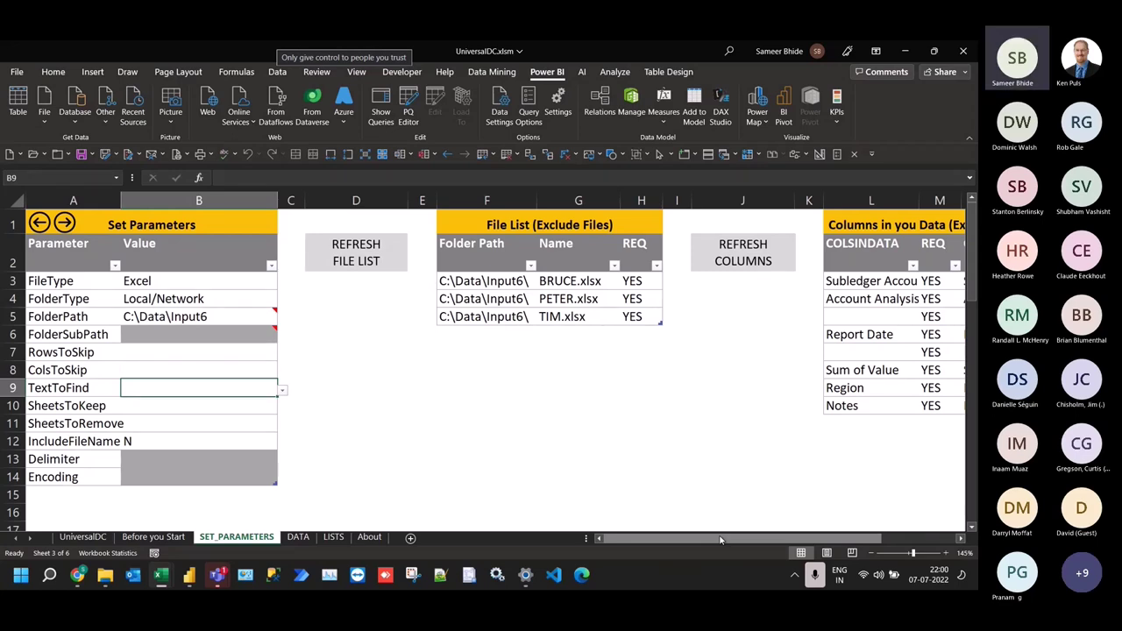
{"action": "left_click", "coordinate": [107, 577]}
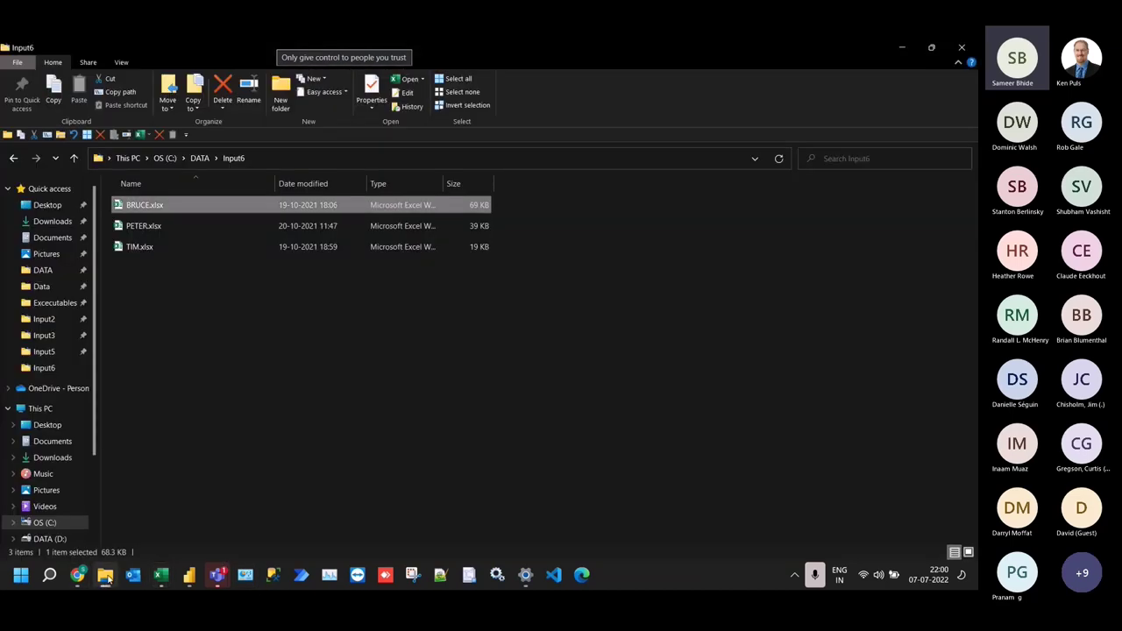
{"action": "double_click", "coordinate": [166, 217]}
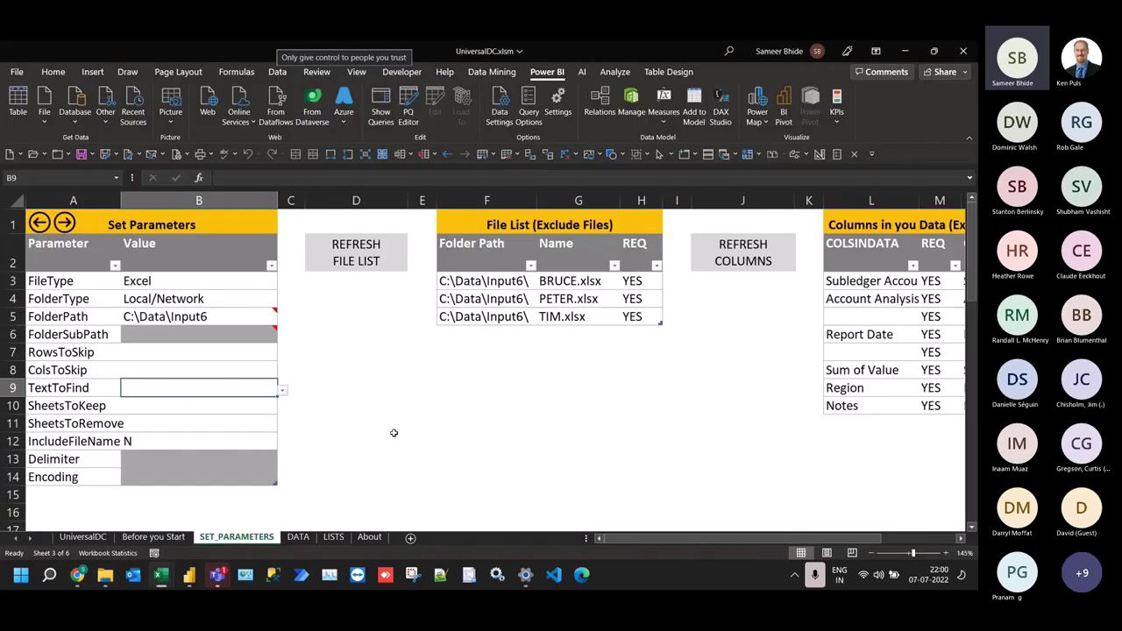
{"action": "scroll", "coordinate": [307, 392], "scroll_direction": "down", "scroll_amount": 2}
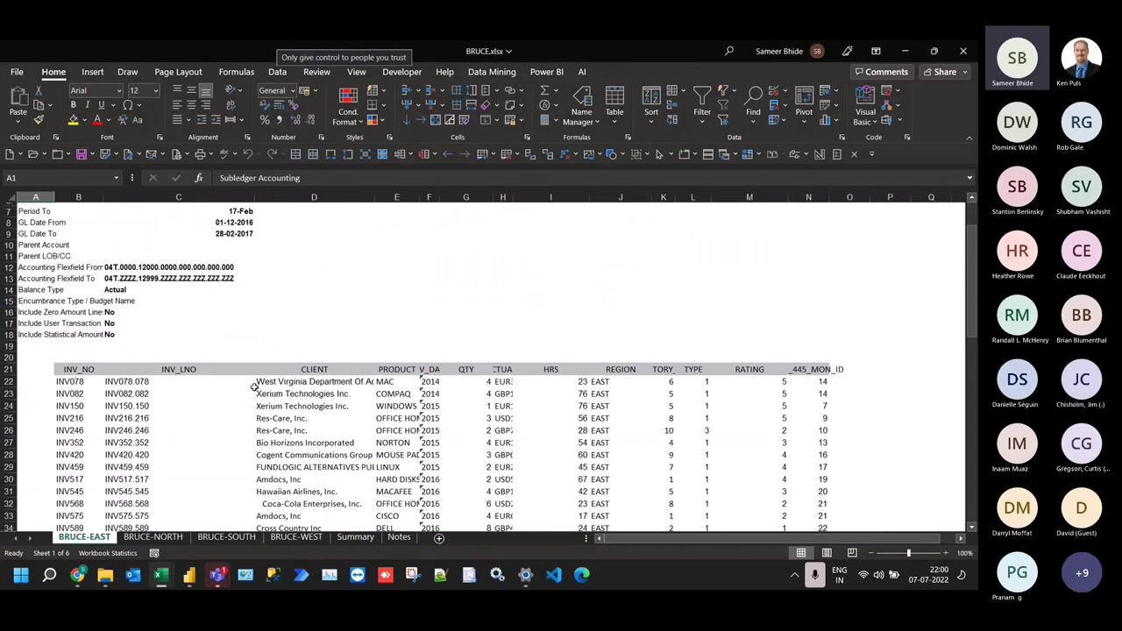
{"action": "left_click", "coordinate": [80, 369]}
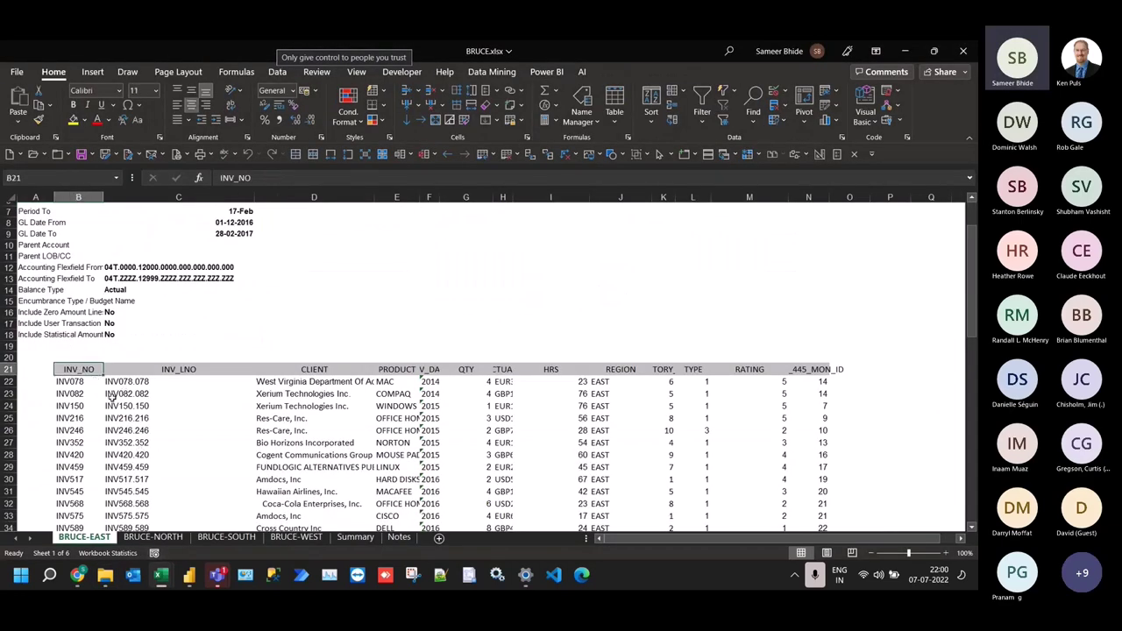
{"action": "scroll", "coordinate": [117, 389], "scroll_direction": "up", "scroll_amount": 2}
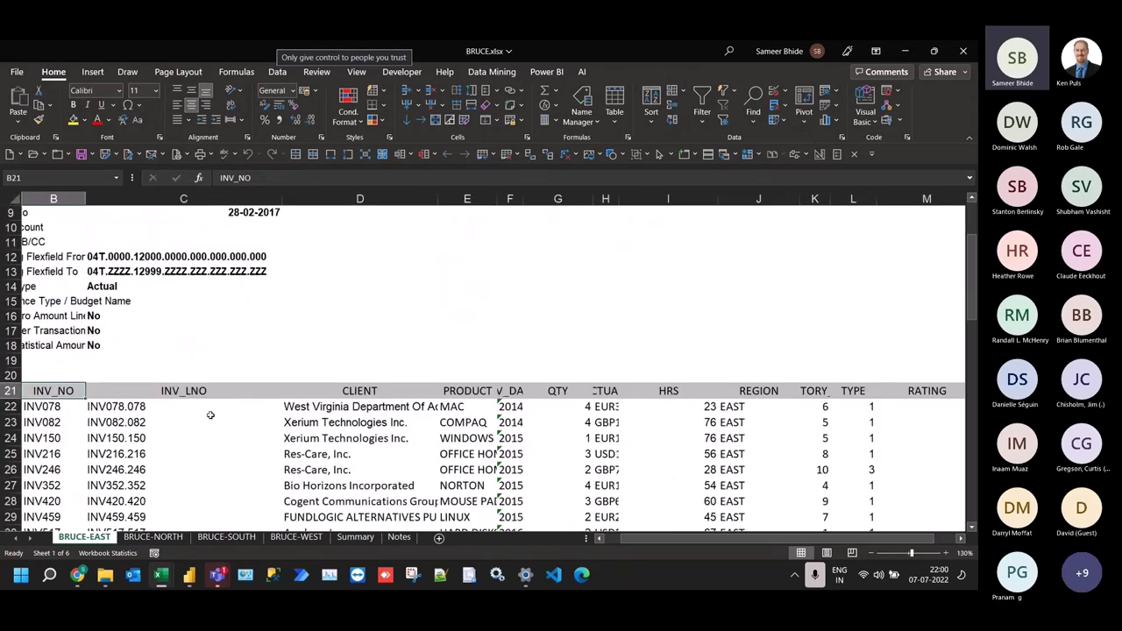
Compare the INV_NO header row's position on the BRUCE-EAST and BRUCE-NORTH sheets, ending back in the UniversalDC workbook
{"action": "mouse_move", "coordinate": [23, 380]}
{"action": "left_mouse_down"}
{"action": "mouse_move", "coordinate": [63, 406]}
{"action": "mouse_move", "coordinate": [92, 379]}
{"action": "mouse_move", "coordinate": [25, 377]}
{"action": "left_mouse_up"}
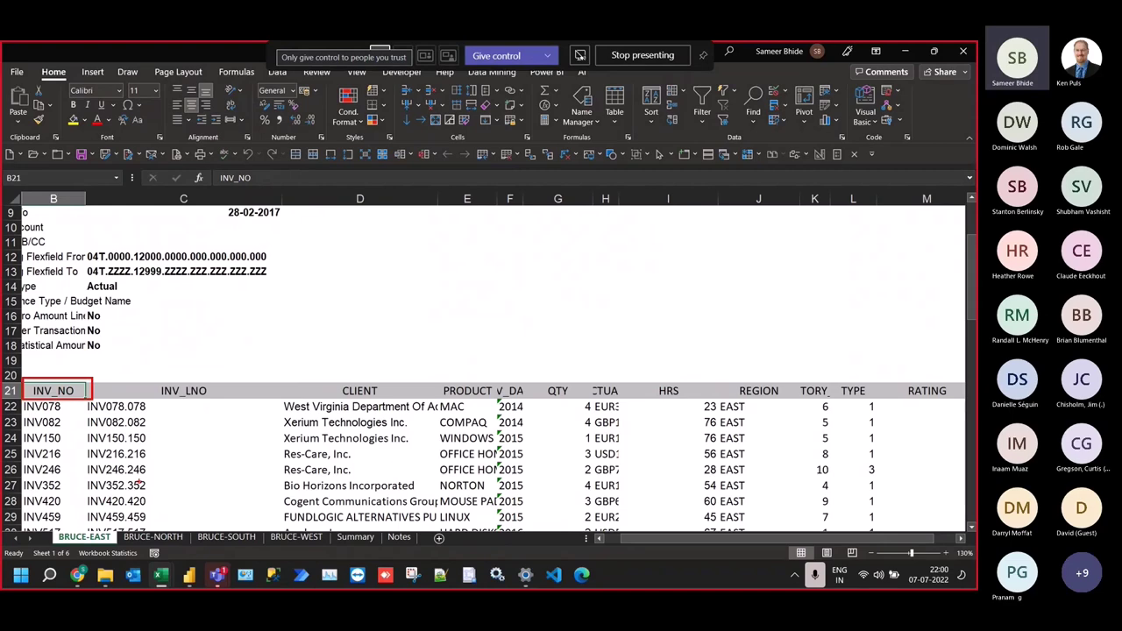
{"action": "left_click", "coordinate": [153, 536]}
{"action": "scroll", "coordinate": [151, 464], "scroll_direction": "up", "scroll_amount": 3}
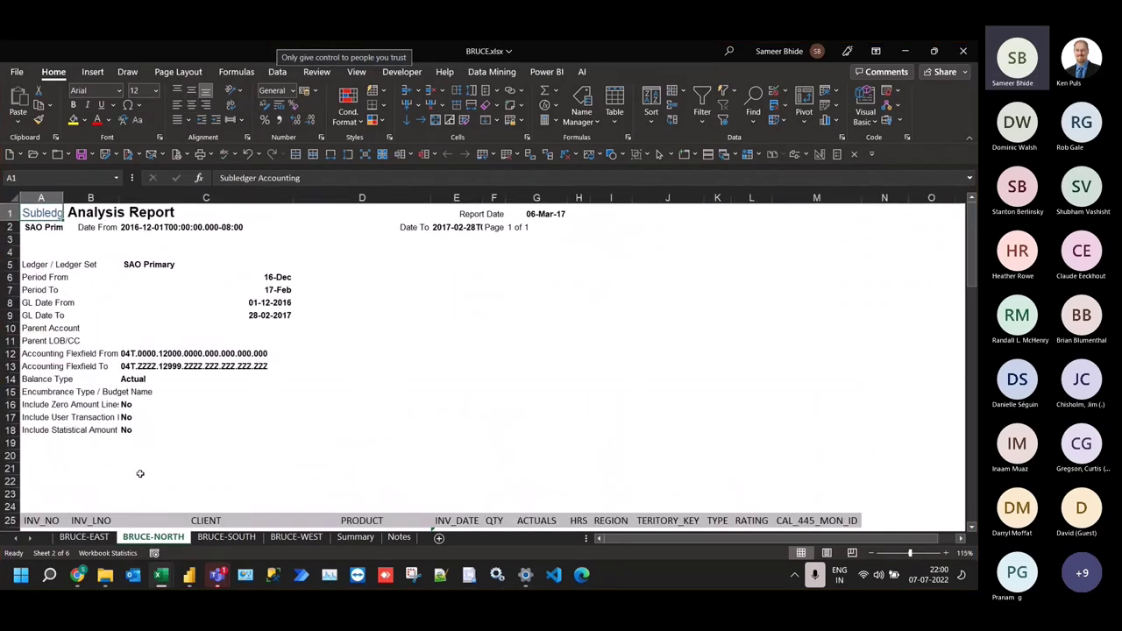
{"action": "scroll", "coordinate": [149, 464], "scroll_direction": "down", "scroll_amount": 4}
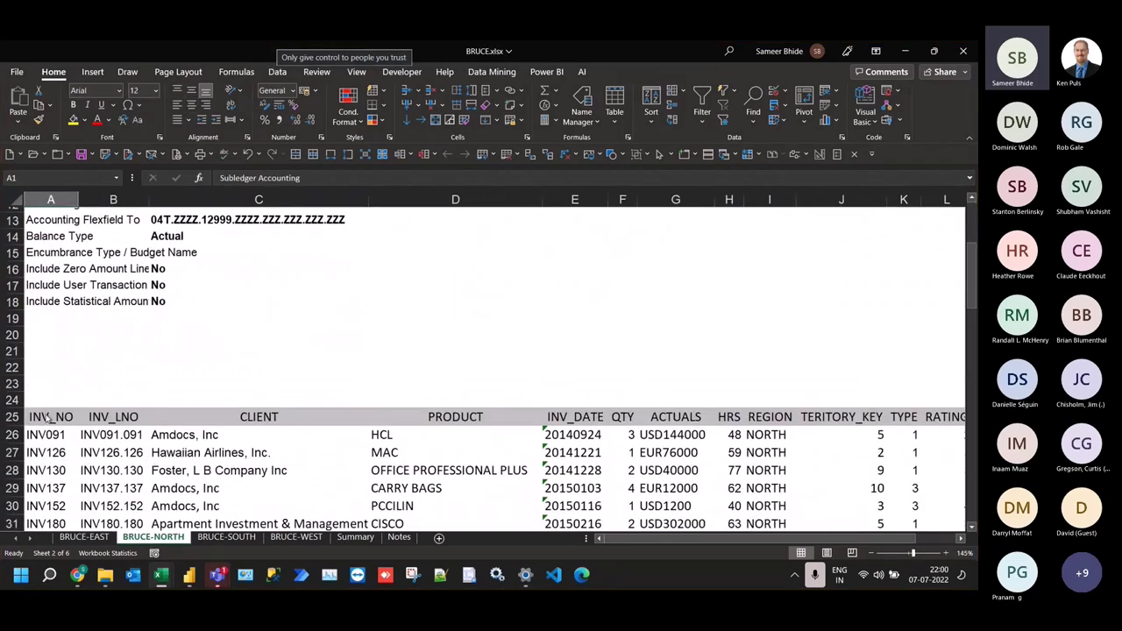
{"action": "mouse_move", "coordinate": [35, 406]}
{"action": "left_mouse_down"}
{"action": "mouse_move", "coordinate": [67, 427]}
{"action": "mouse_move", "coordinate": [67, 405]}
{"action": "left_mouse_up"}
{"action": "key", "text": "alt+Tab"}
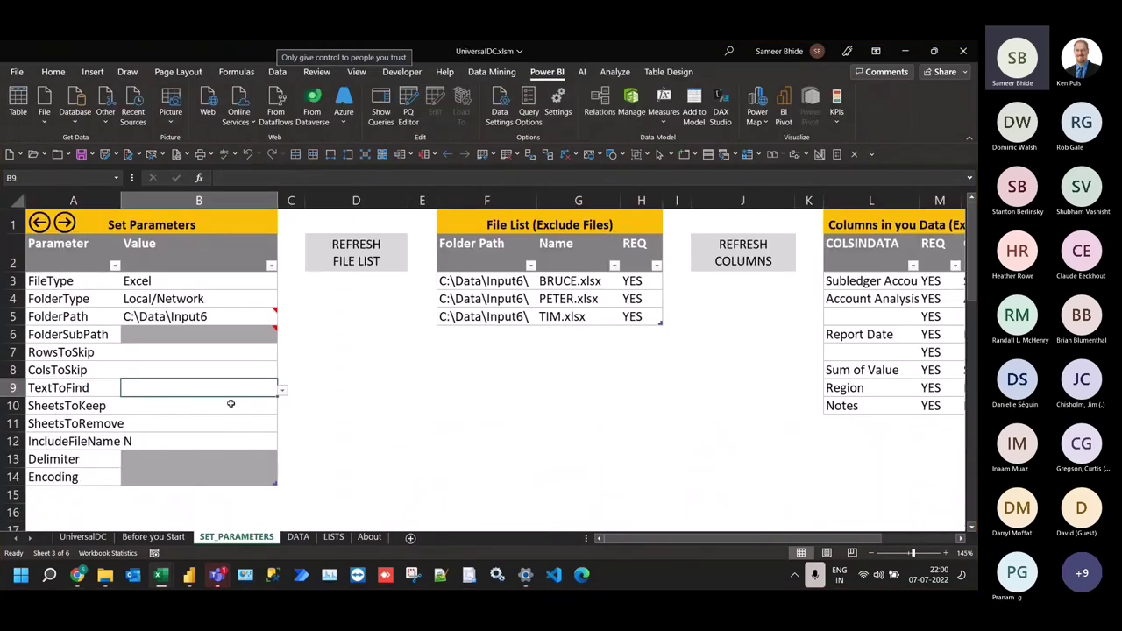
{"action": "scroll", "coordinate": [150, 396], "scroll_direction": "up", "scroll_amount": 1}
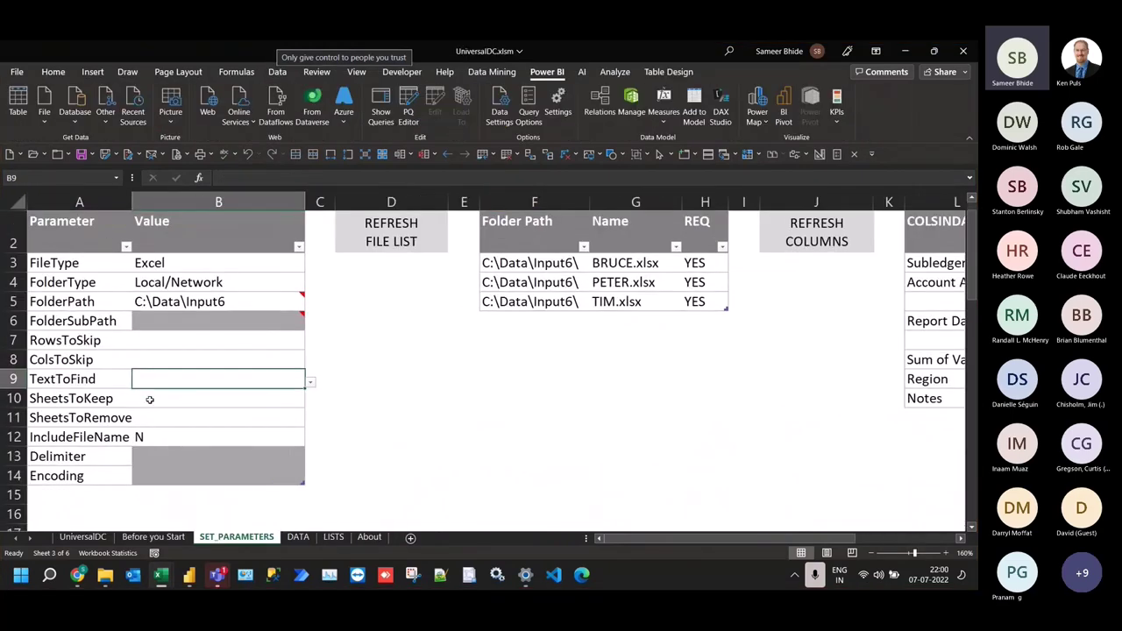
{"action": "type", "text": "In"}
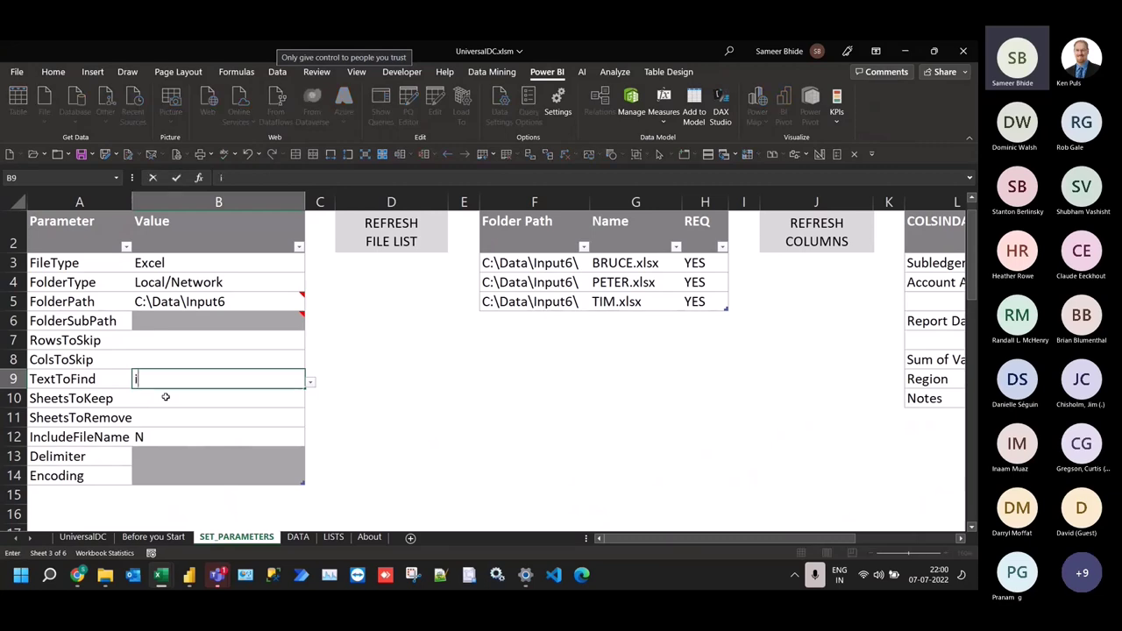
{"action": "key", "text": "BackSpace"}
{"action": "key", "text": "BackSpace"}
{"action": "type", "text": "INV_NO"}
{"action": "key", "text": "Escape"}
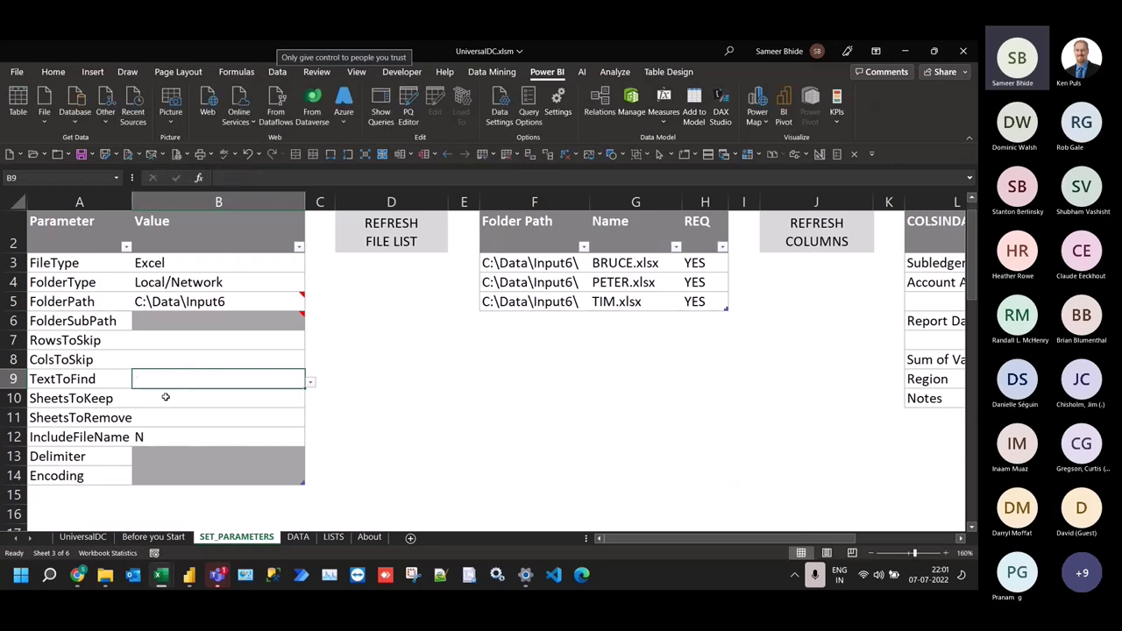
Set the TextToFind parameter to Guess and the SheetsToRemove parameter to Summary,Notes
{"action": "left_click", "coordinate": [310, 382]}
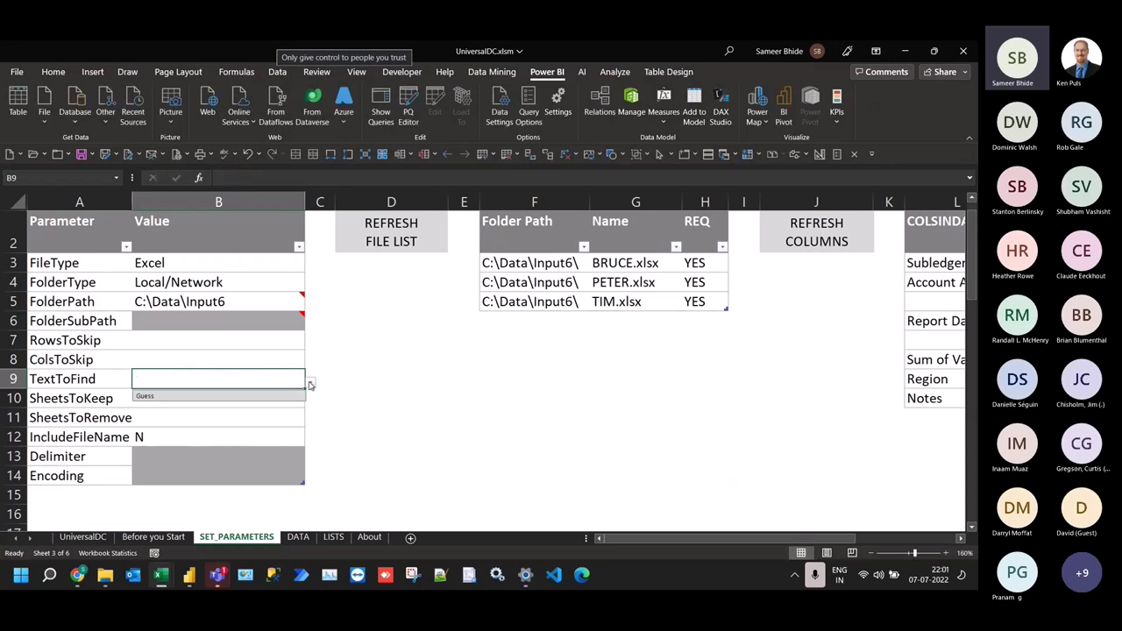
{"action": "left_click", "coordinate": [178, 398]}
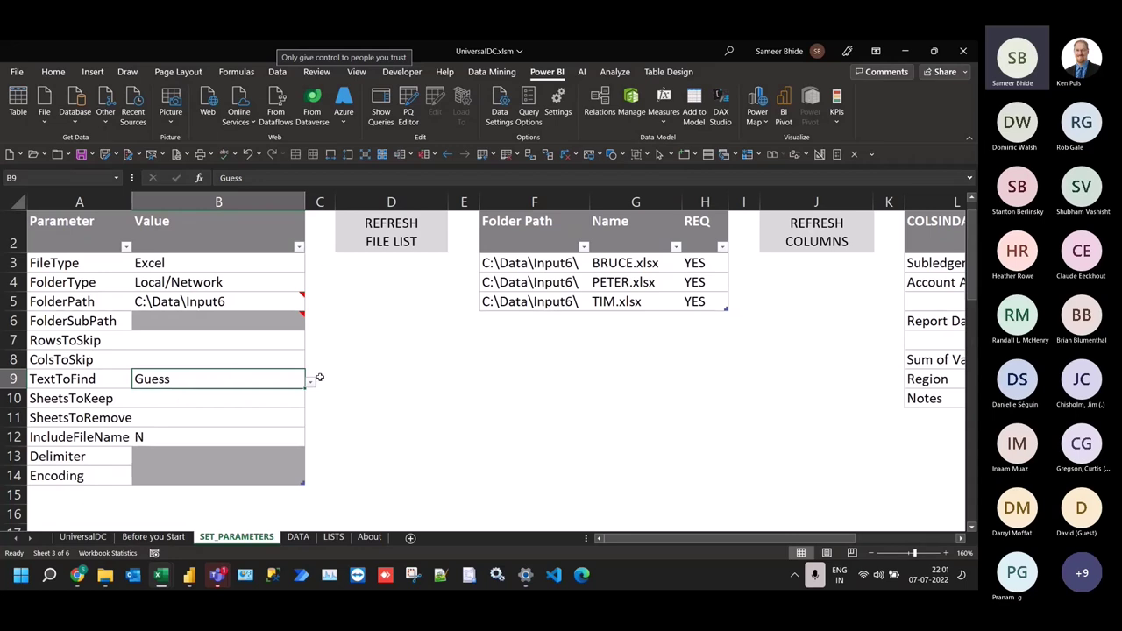
{"action": "left_click", "coordinate": [252, 398]}
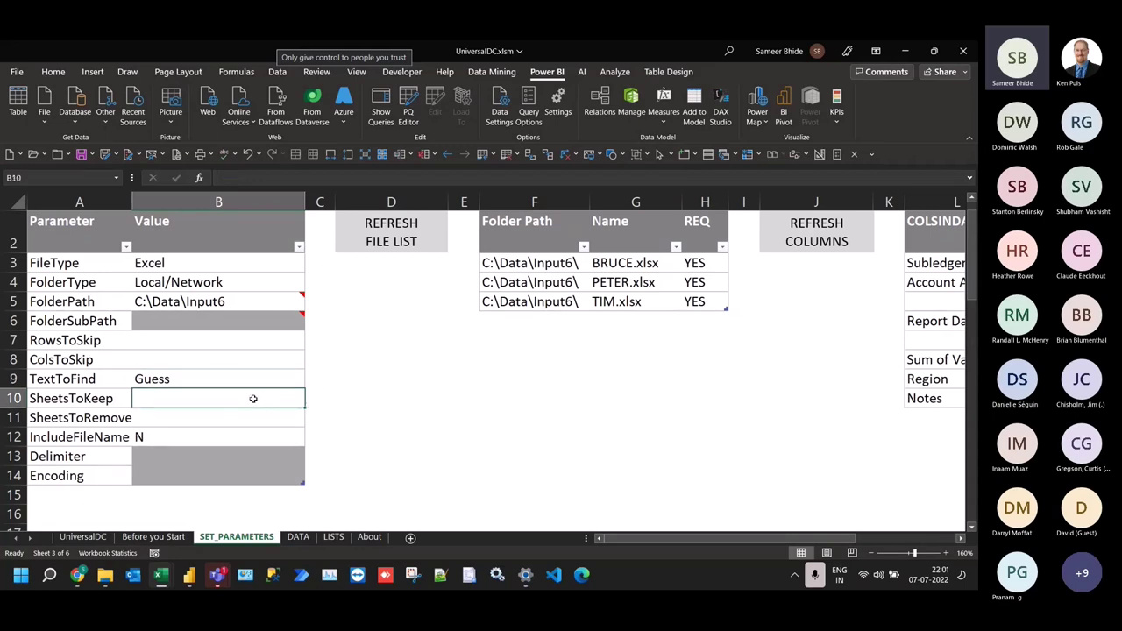
{"action": "scroll", "coordinate": [252, 398], "scroll_direction": "down", "scroll_amount": 1}
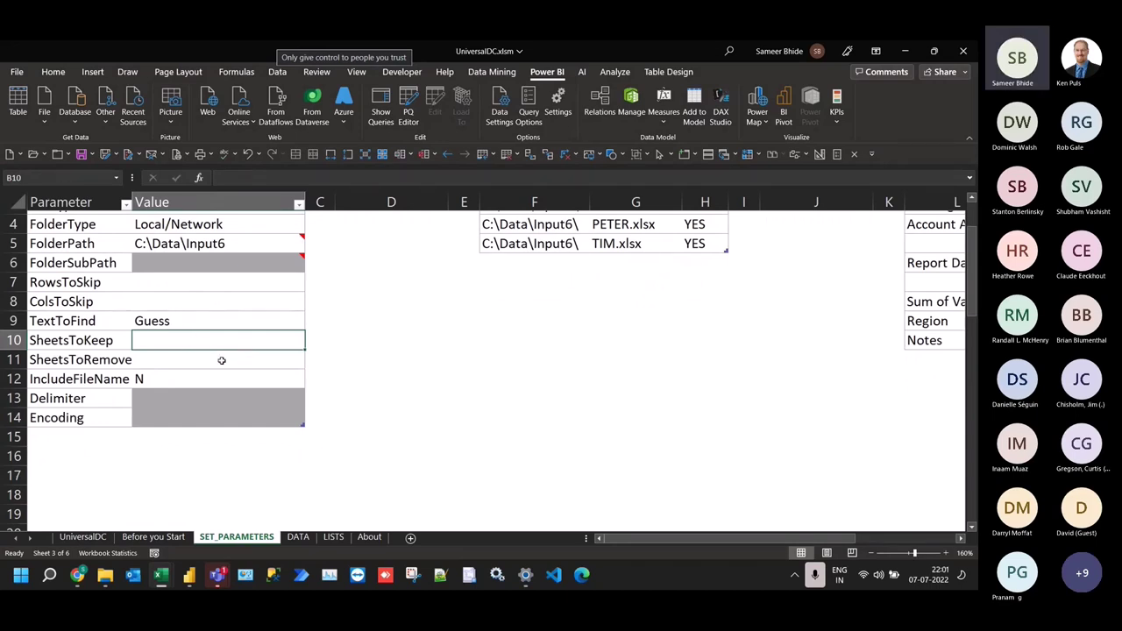
{"action": "left_click", "coordinate": [222, 360]}
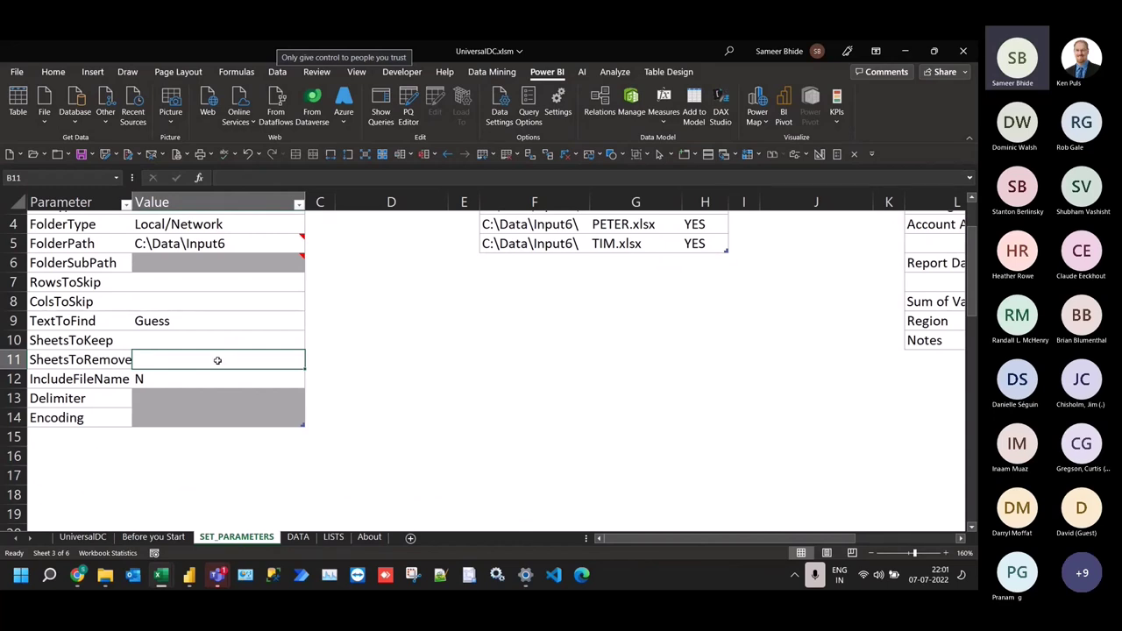
{"action": "type", "text": "Summa"}
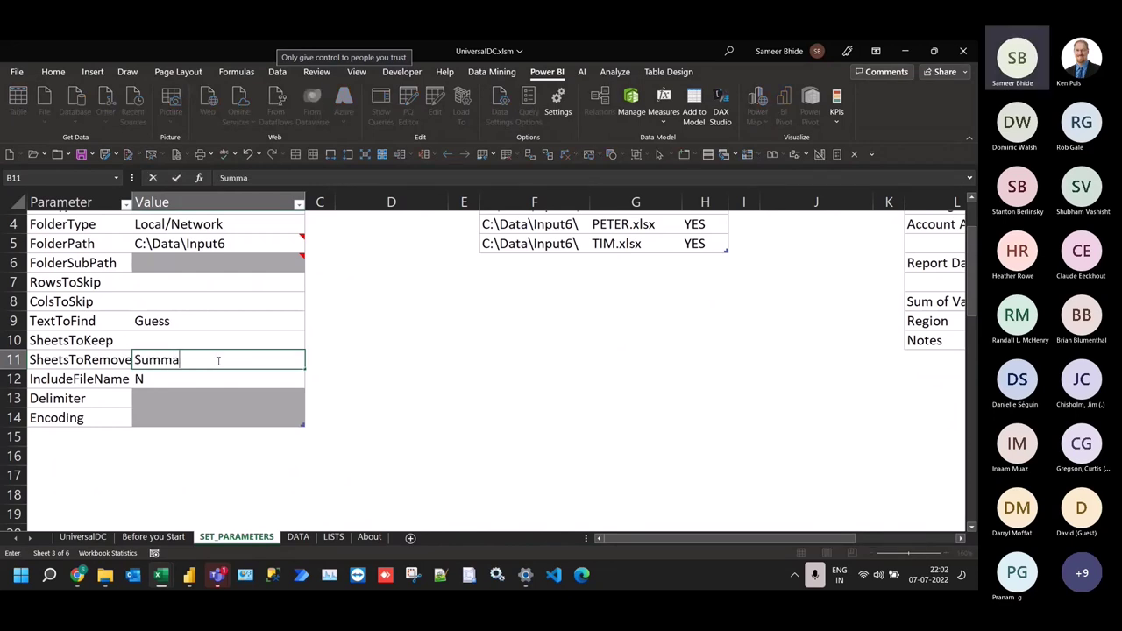
{"action": "type", "text": "ry,Notes"}
{"action": "key", "text": "Return"}
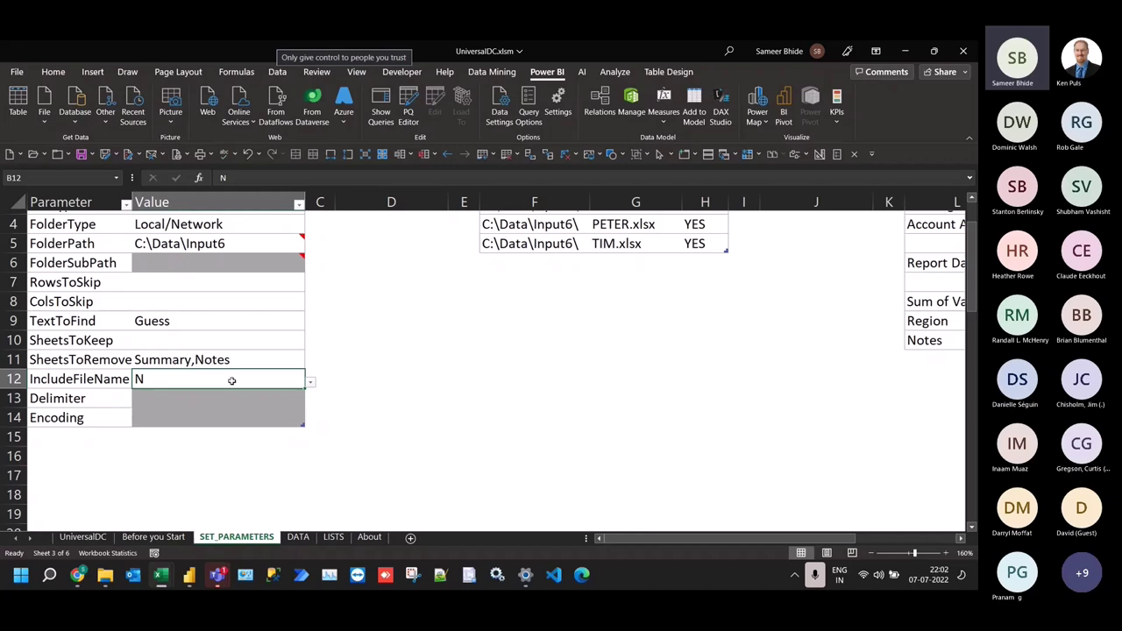
Refresh the list of columns found in the Input6 files and look through its entries
{"action": "left_click", "coordinate": [187, 329]}
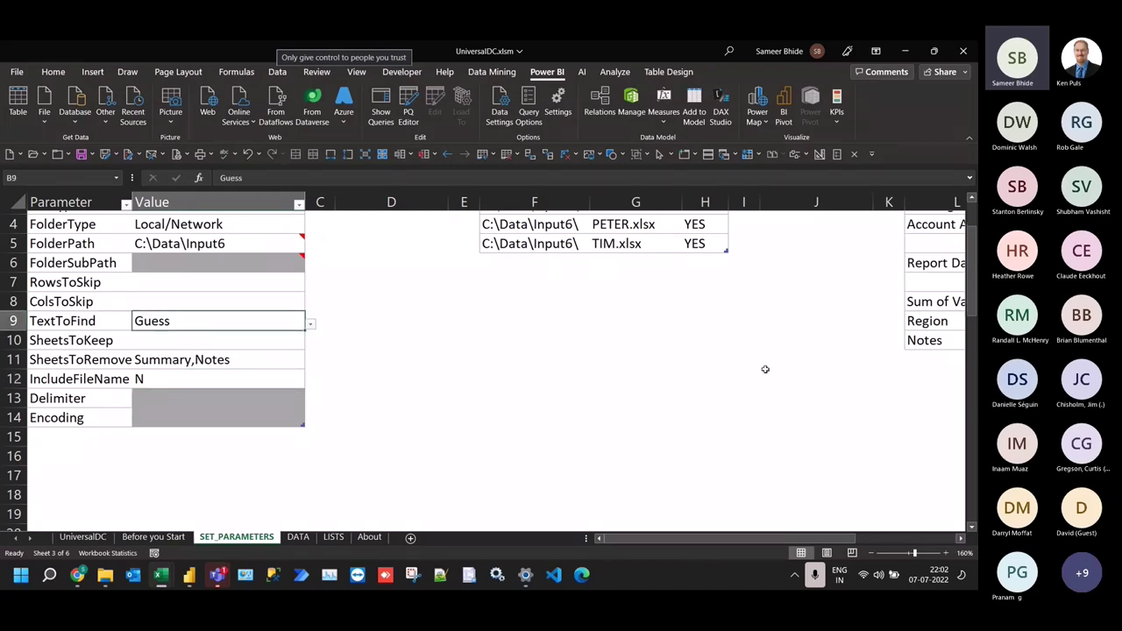
{"action": "scroll", "coordinate": [763, 371], "scroll_direction": "up", "scroll_amount": 1}
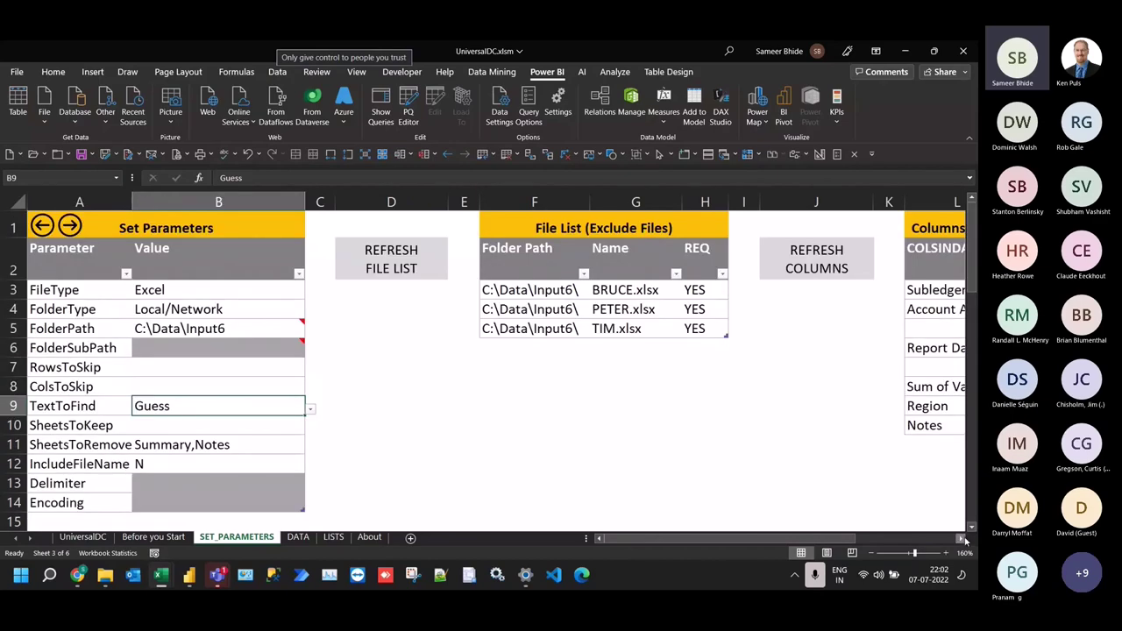
{"action": "scroll", "coordinate": [968, 532], "scroll_direction": "right", "scroll_amount": 3}
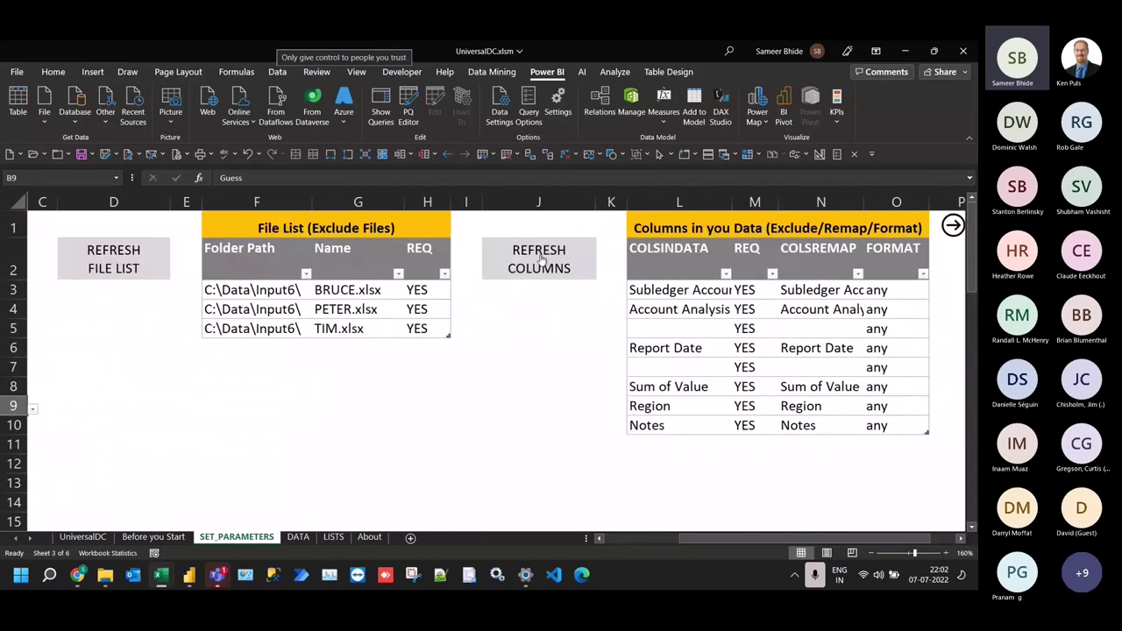
{"action": "left_click", "coordinate": [541, 255]}
{"action": "scroll", "coordinate": [675, 280], "scroll_direction": "down", "scroll_amount": 2}
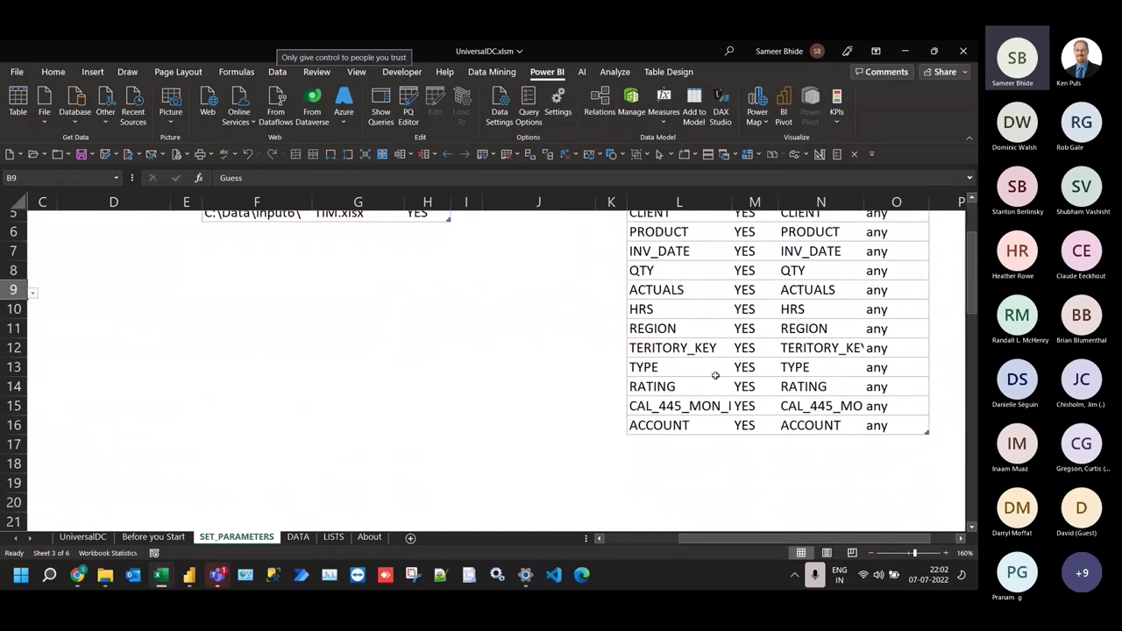
{"action": "scroll", "coordinate": [714, 375], "scroll_direction": "up", "scroll_amount": 2}
{"action": "scroll", "coordinate": [709, 377], "scroll_direction": "down", "scroll_amount": 2}
Remap the ACCOUNT column to CLIENT and exclude the CAL_445_MON_ID column by setting its REQ value to NO
{"action": "left_click", "coordinate": [794, 426]}
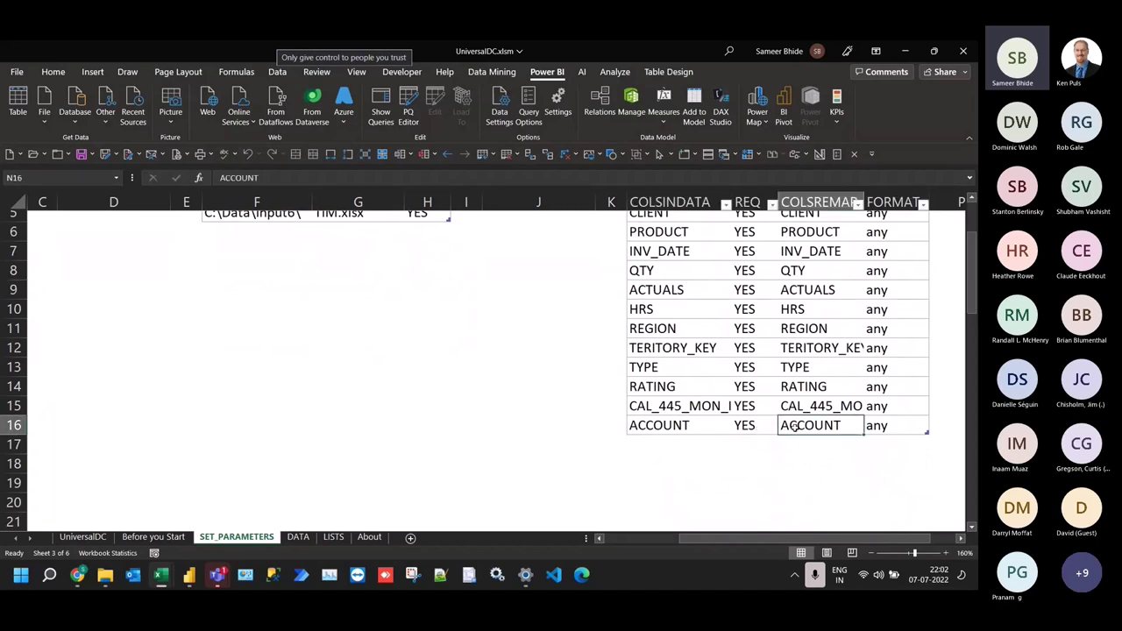
{"action": "type", "text": "clIENT"}
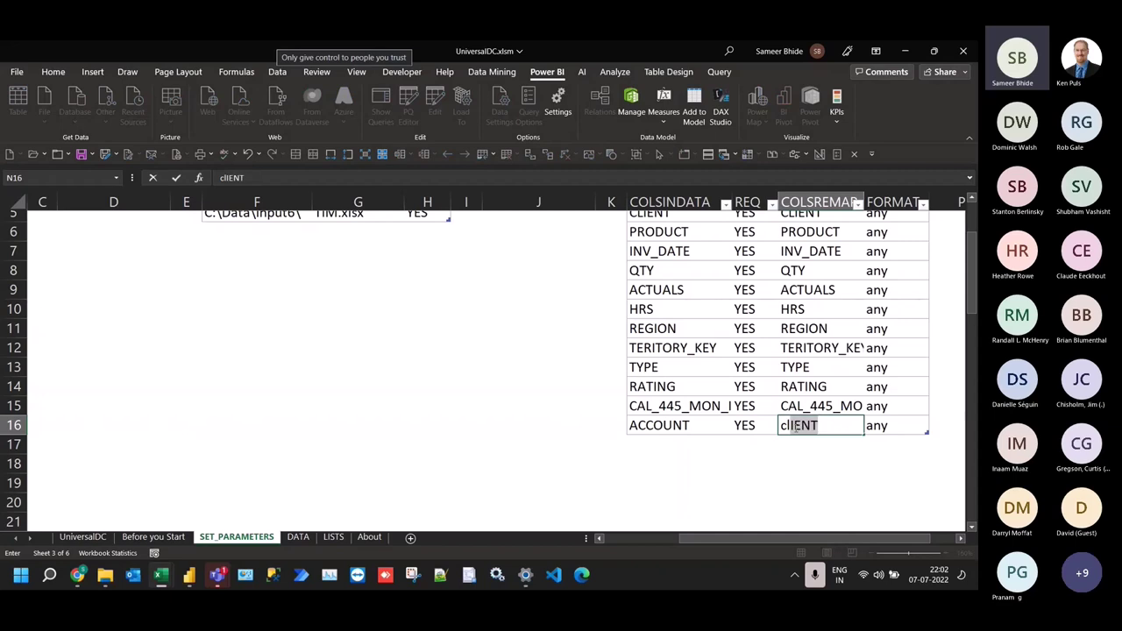
{"action": "key", "text": "Return"}
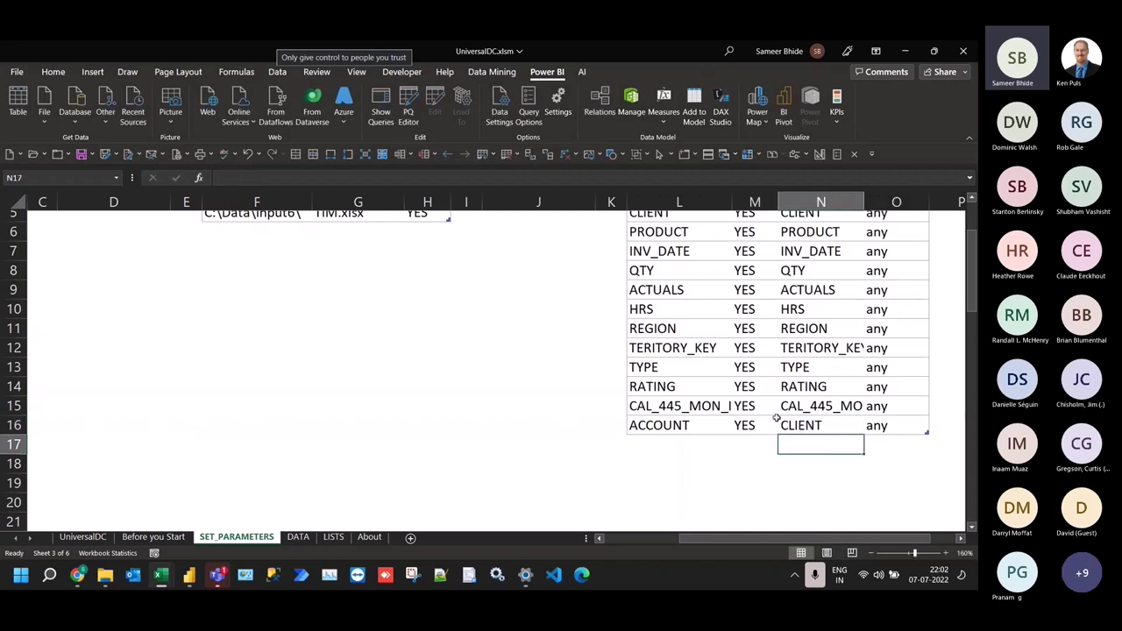
{"action": "left_click", "coordinate": [758, 406]}
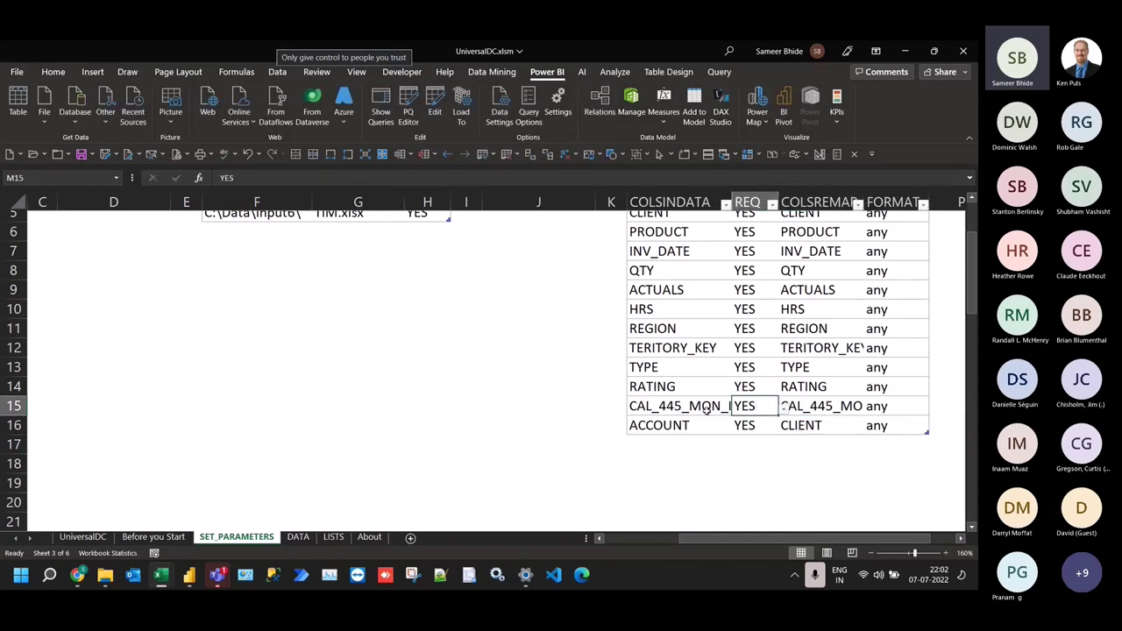
{"action": "left_click", "coordinate": [783, 412]}
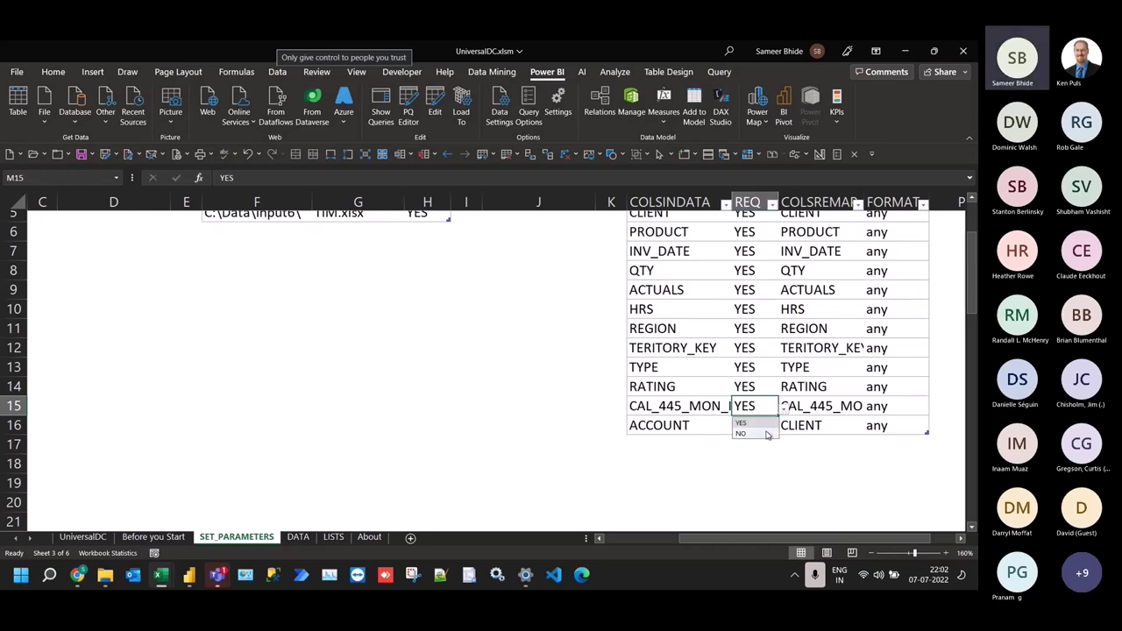
{"action": "left_click", "coordinate": [759, 431]}
Refresh the table on the DATA sheet with the Input6 files and review its columns and PRODUCT values
{"action": "scroll", "coordinate": [850, 389], "scroll_direction": "up", "scroll_amount": 2}
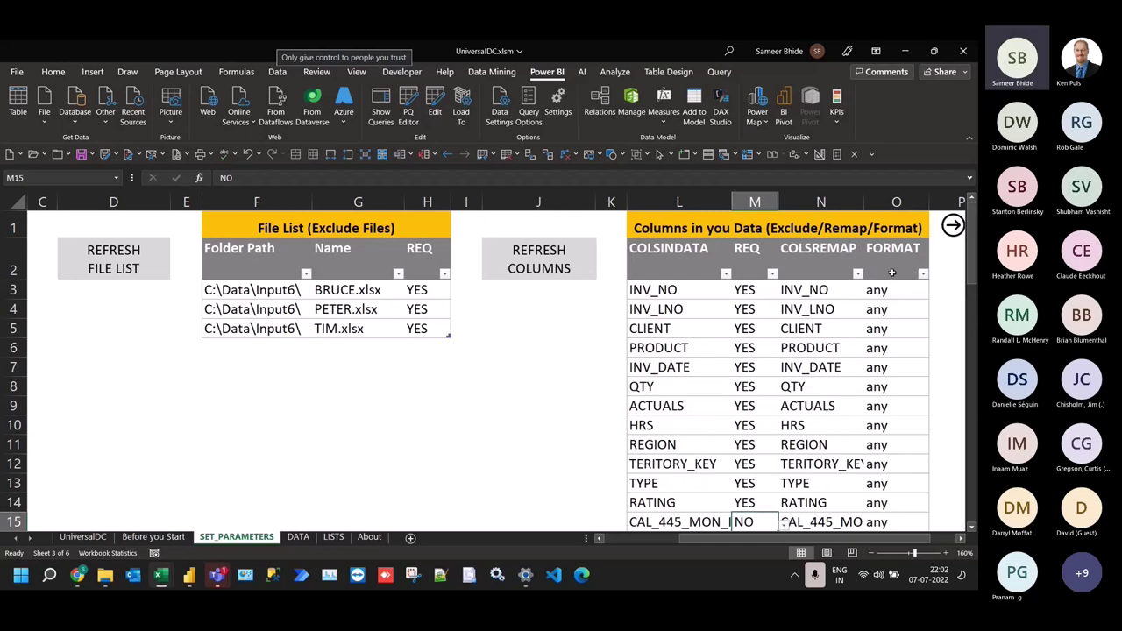
{"action": "left_click", "coordinate": [962, 538]}
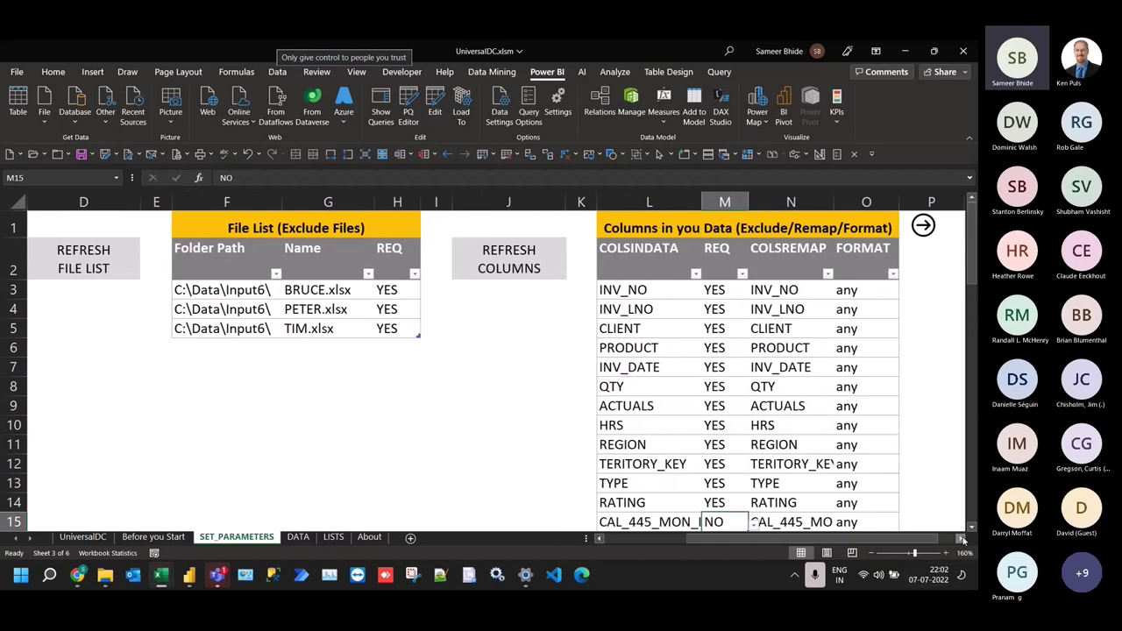
{"action": "left_click", "coordinate": [962, 539]}
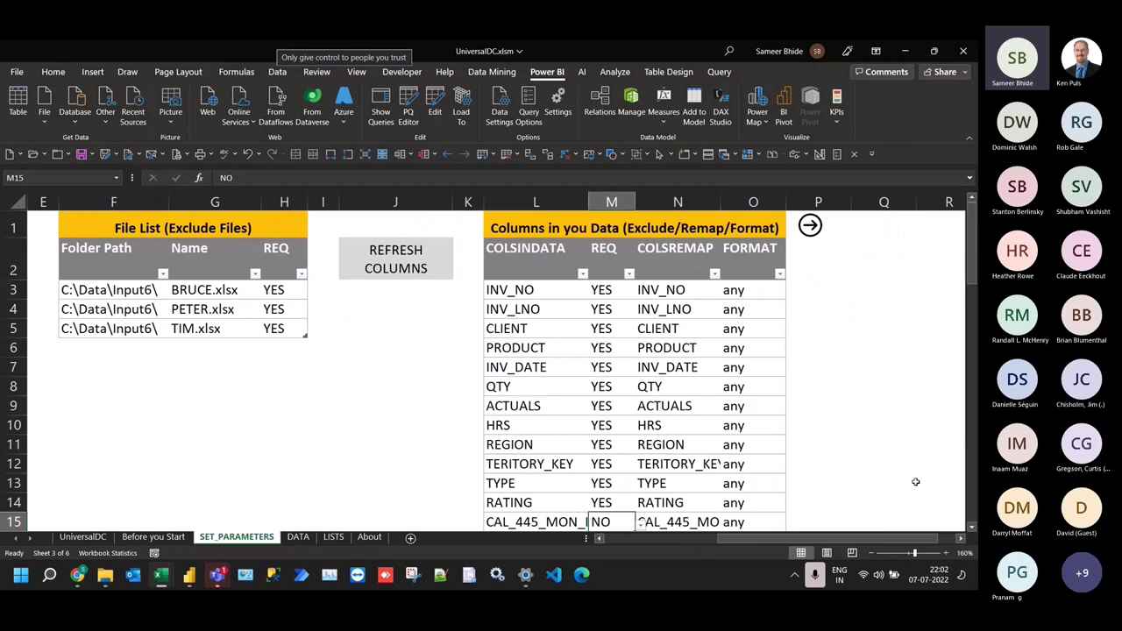
{"action": "left_click", "coordinate": [810, 226]}
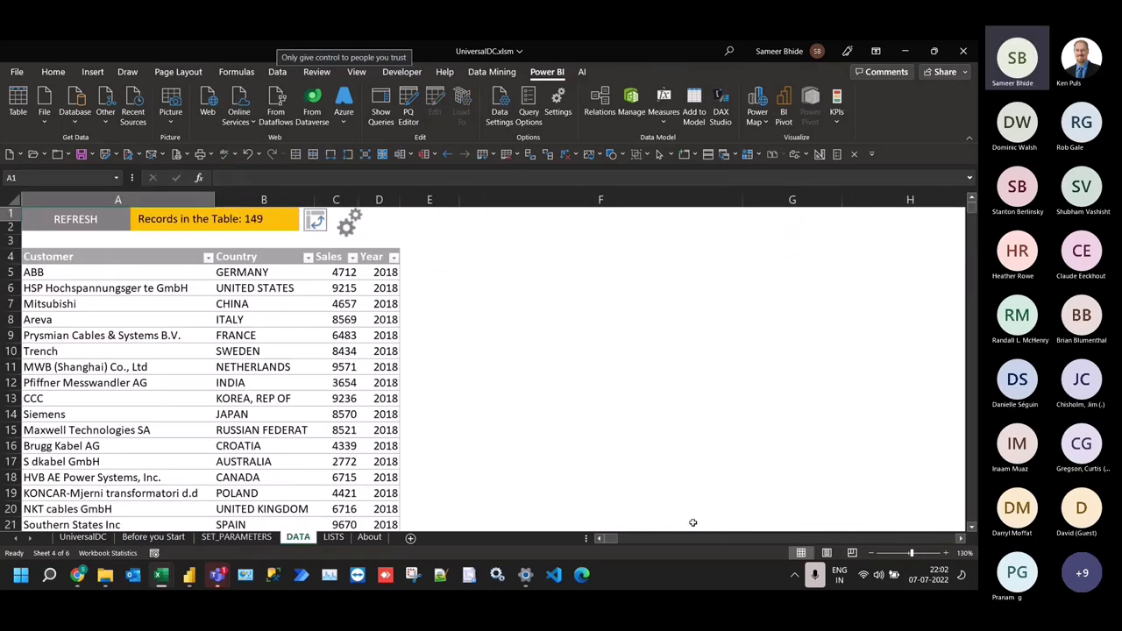
{"action": "left_click", "coordinate": [79, 220]}
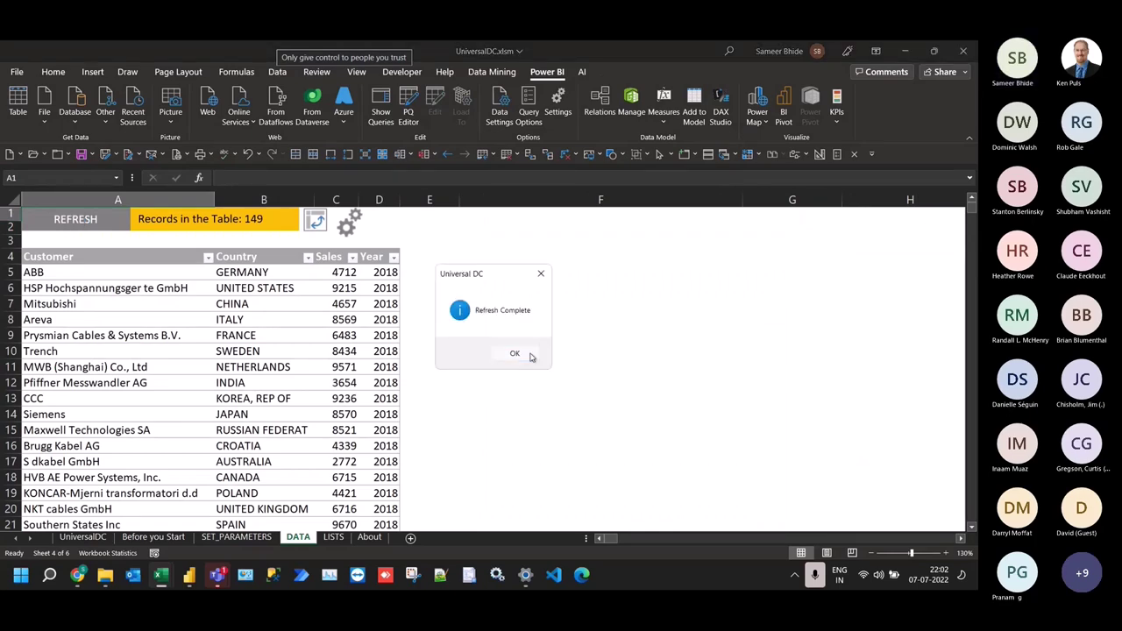
{"action": "left_click", "coordinate": [530, 357]}
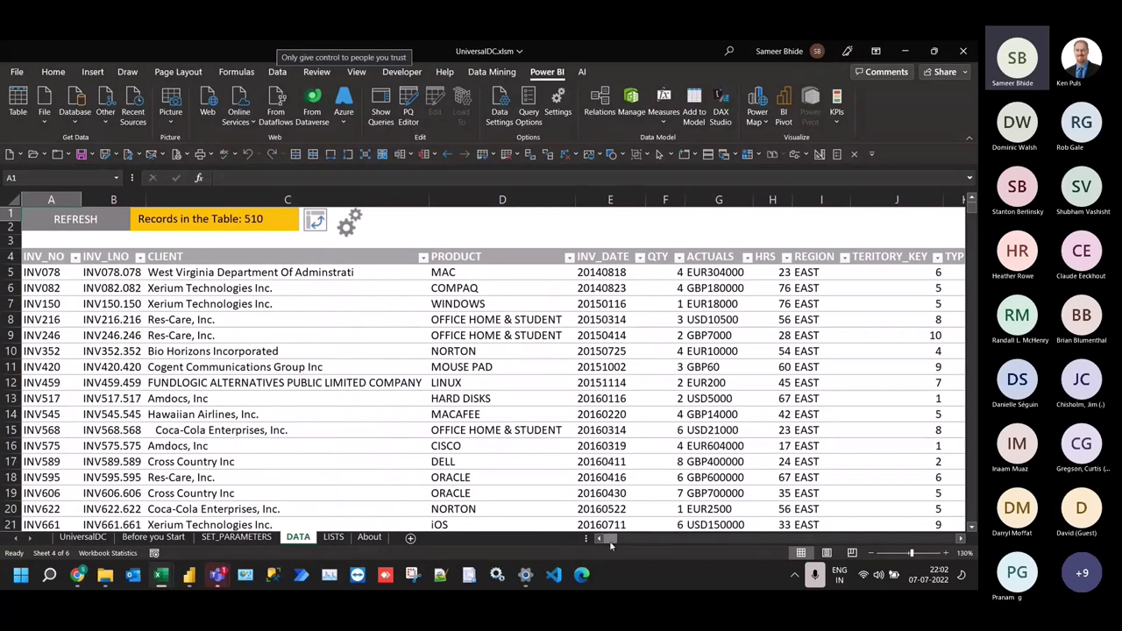
{"action": "scroll", "coordinate": [611, 544], "scroll_direction": "right", "scroll_amount": 1}
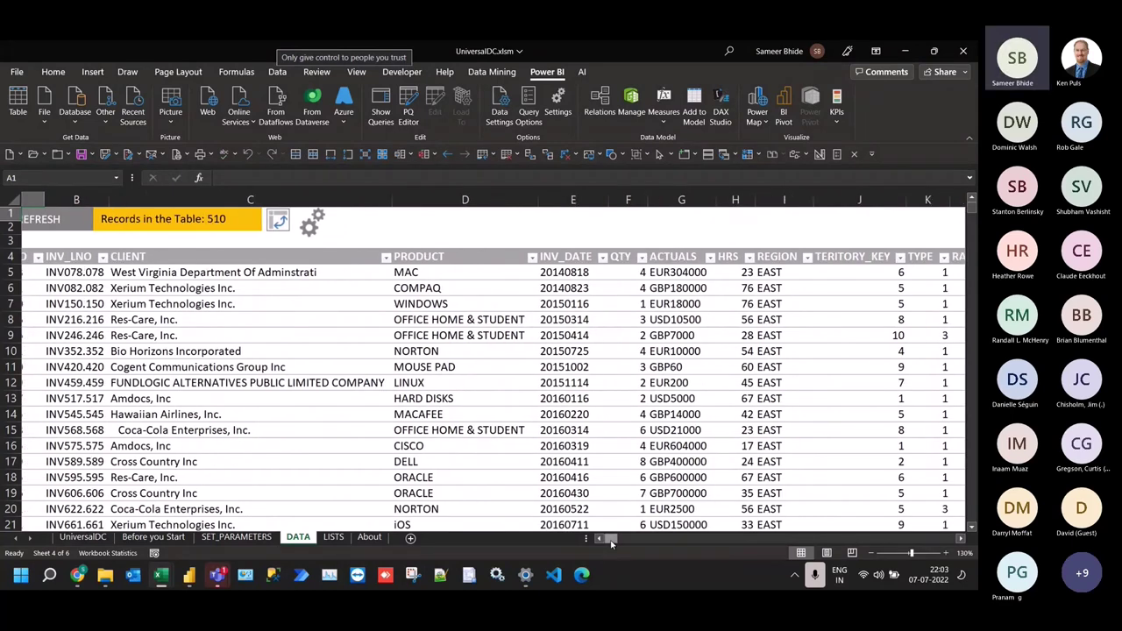
{"action": "scroll", "coordinate": [610, 545], "scroll_direction": "right", "scroll_amount": 3}
{"action": "scroll", "coordinate": [610, 544], "scroll_direction": "left", "scroll_amount": 4}
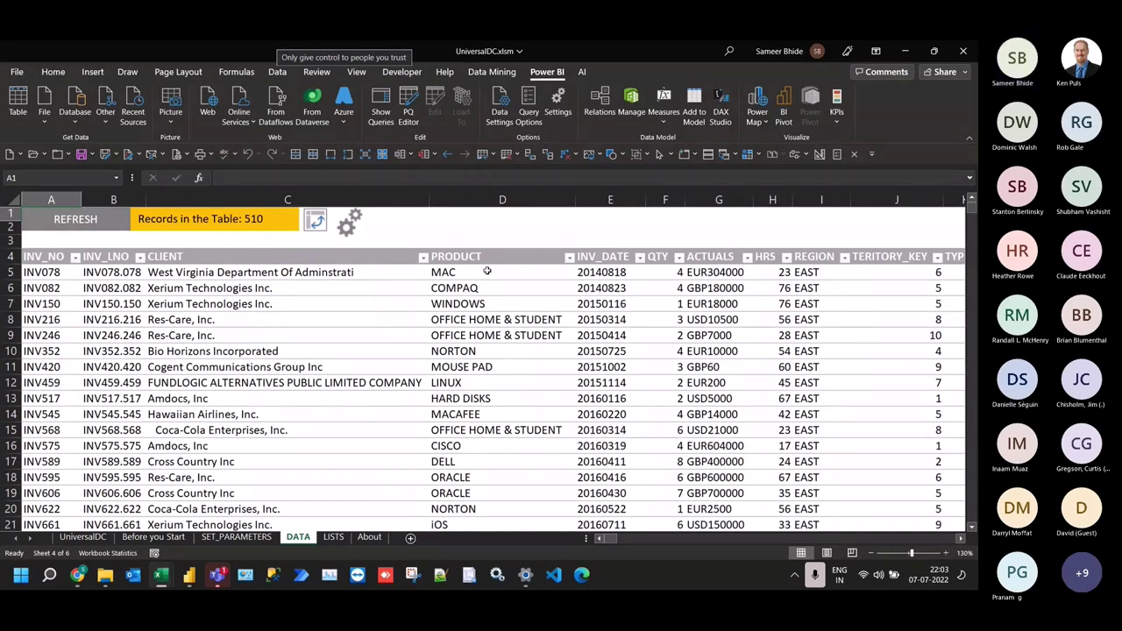
{"action": "left_click_drag", "start_coordinate": [486, 272], "coordinate": [488, 398]}
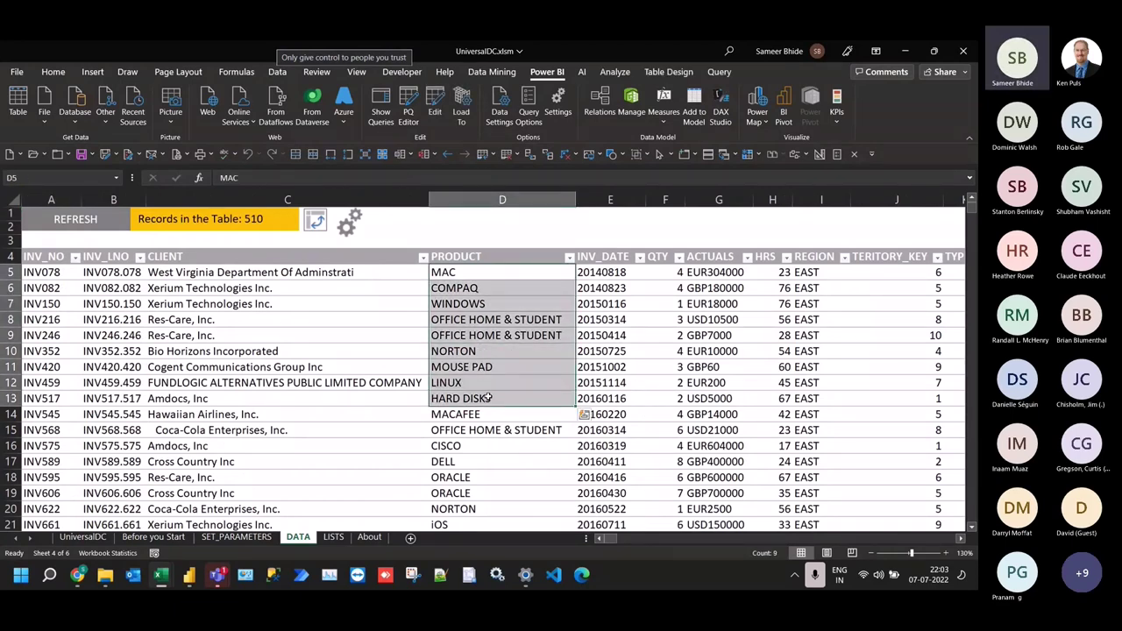
Check the source files in the Input6 folder and return to the DATA sheet of UniversalDC.xlsm
{"action": "left_click", "coordinate": [105, 574]}
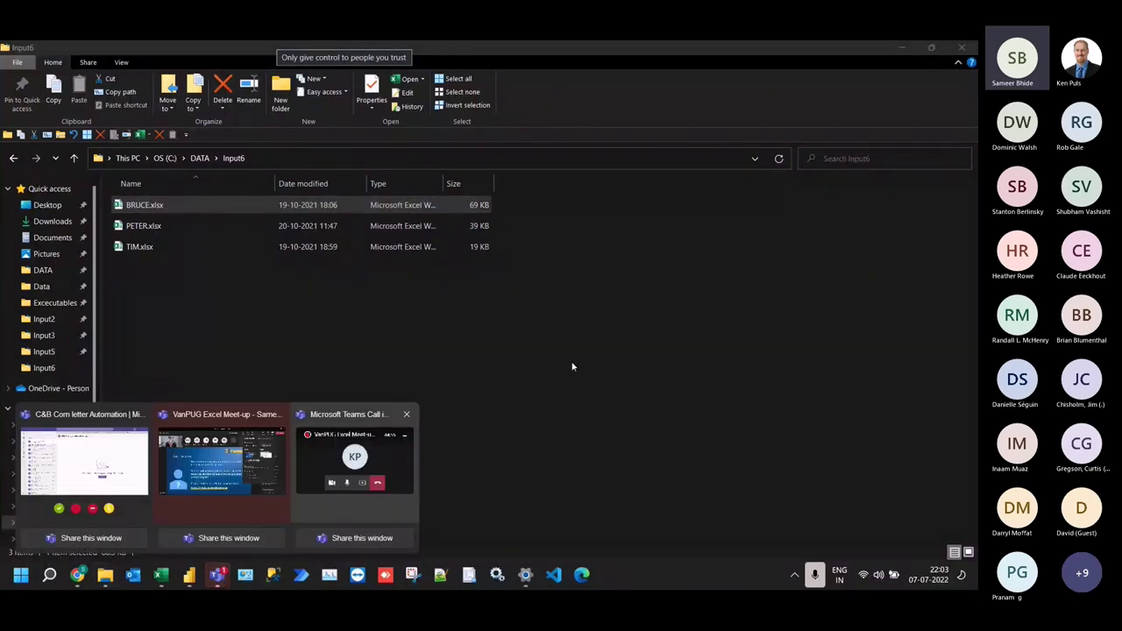
{"action": "left_click", "coordinate": [570, 367]}
{"action": "left_click", "coordinate": [161, 575]}
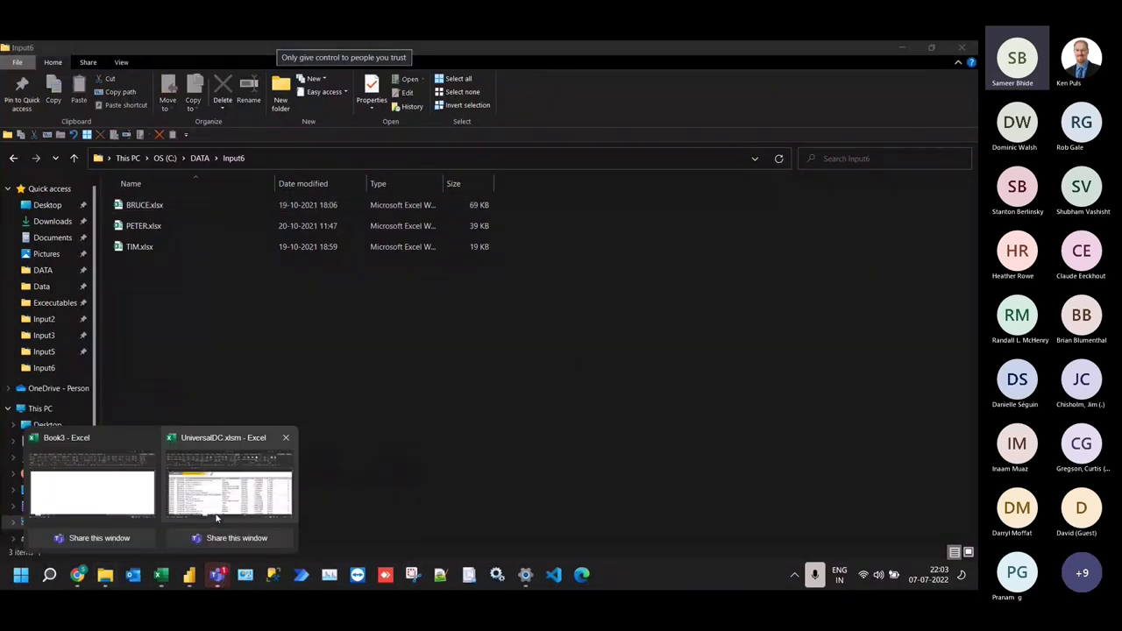
{"action": "left_click", "coordinate": [216, 518]}
{"action": "left_click", "coordinate": [600, 289]}
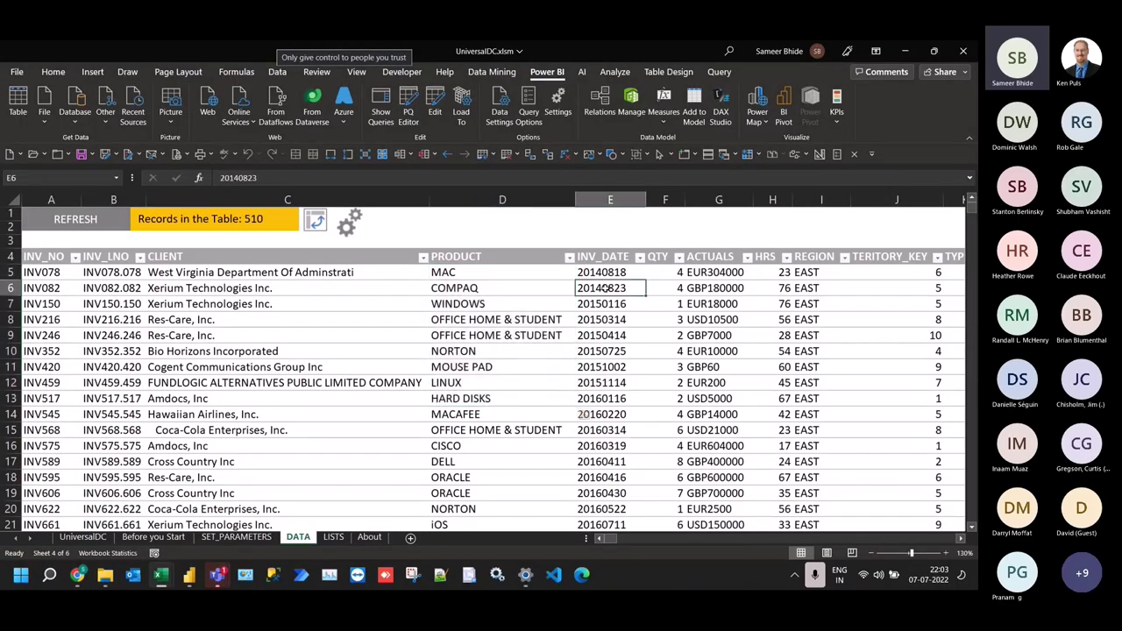
Open the SET_PARAMETERS sheet and set the IncludeFileName parameter to Y
{"action": "left_click_drag", "start_coordinate": [539, 274], "coordinate": [531, 385]}
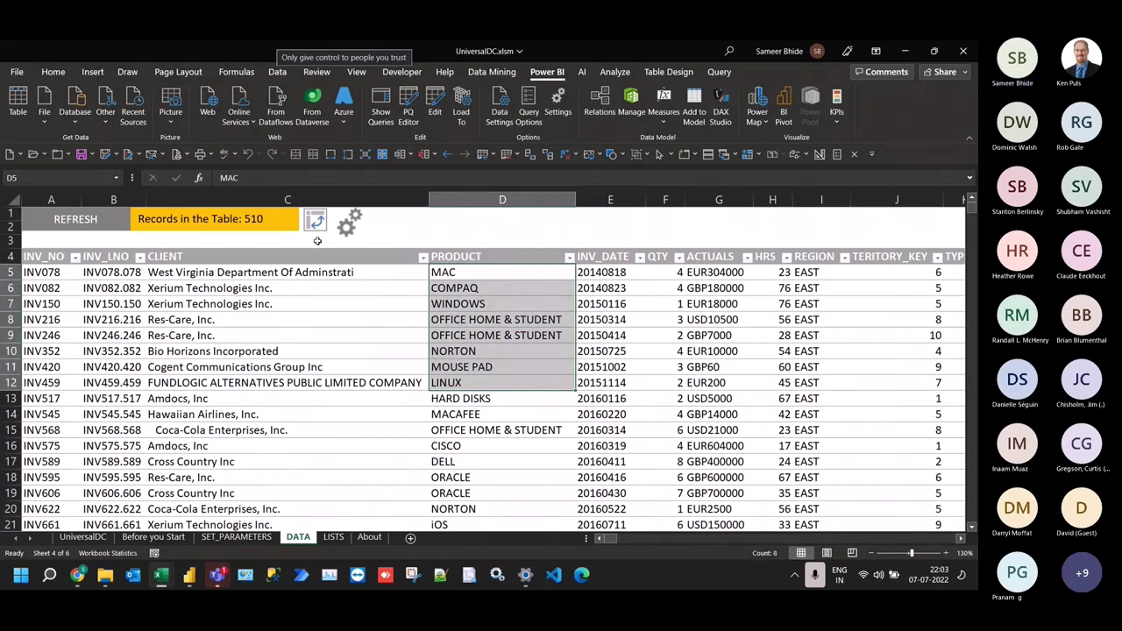
{"action": "left_click", "coordinate": [368, 228]}
{"action": "scroll", "coordinate": [179, 425], "scroll_direction": "up", "scroll_amount": 2}
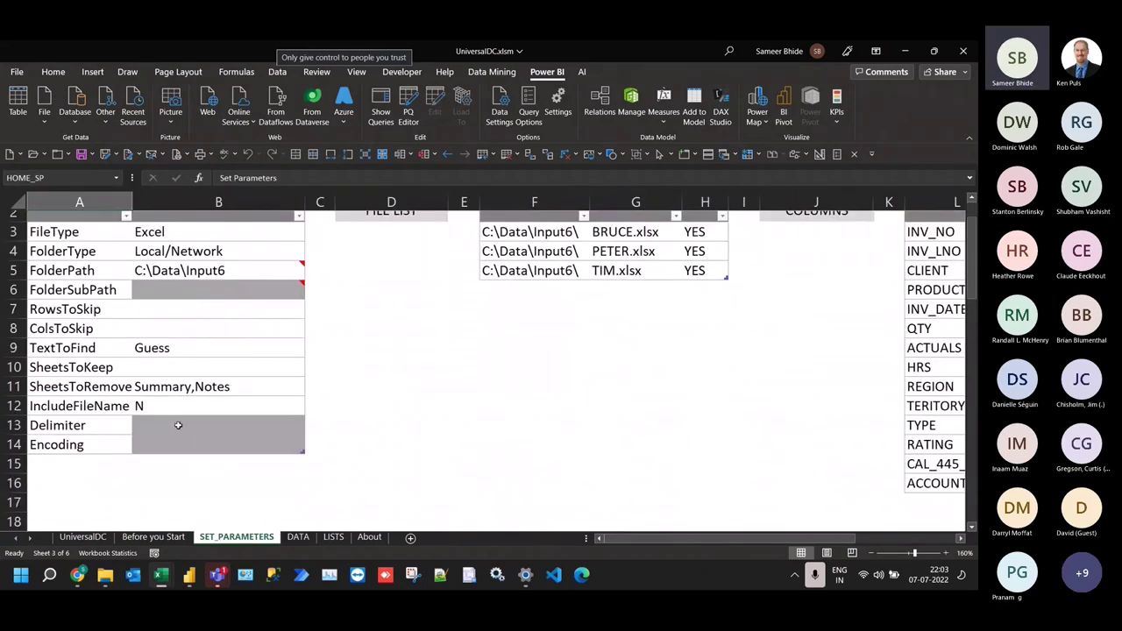
{"action": "left_click", "coordinate": [190, 407]}
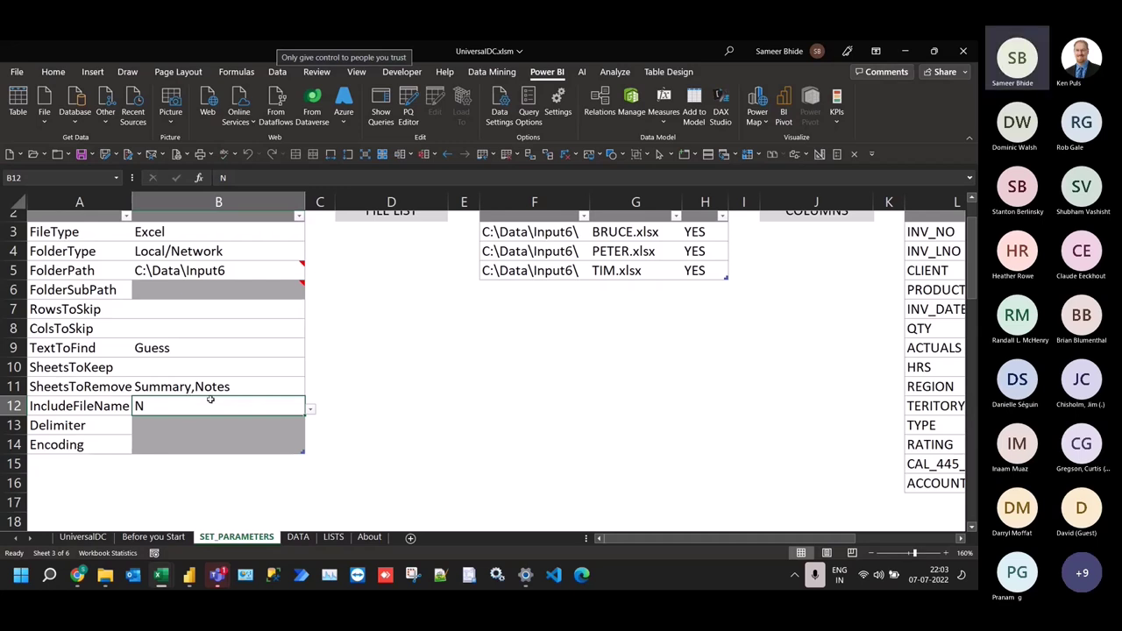
{"action": "left_click", "coordinate": [309, 410]}
{"action": "left_click", "coordinate": [276, 423]}
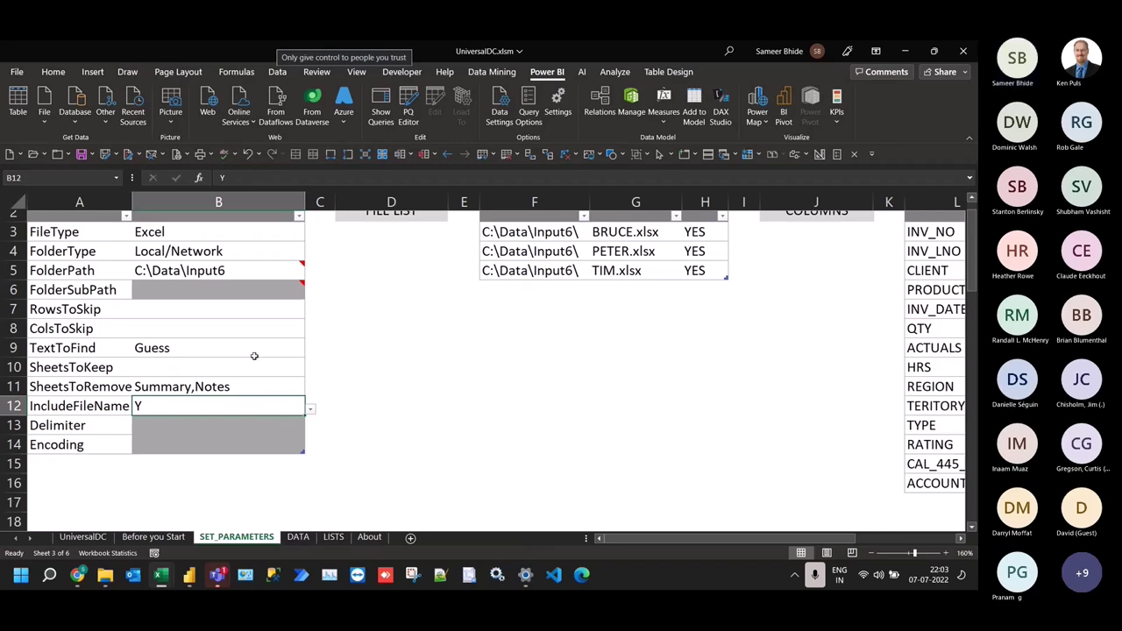
{"action": "scroll", "coordinate": [656, 393], "scroll_direction": "up", "scroll_amount": 1}
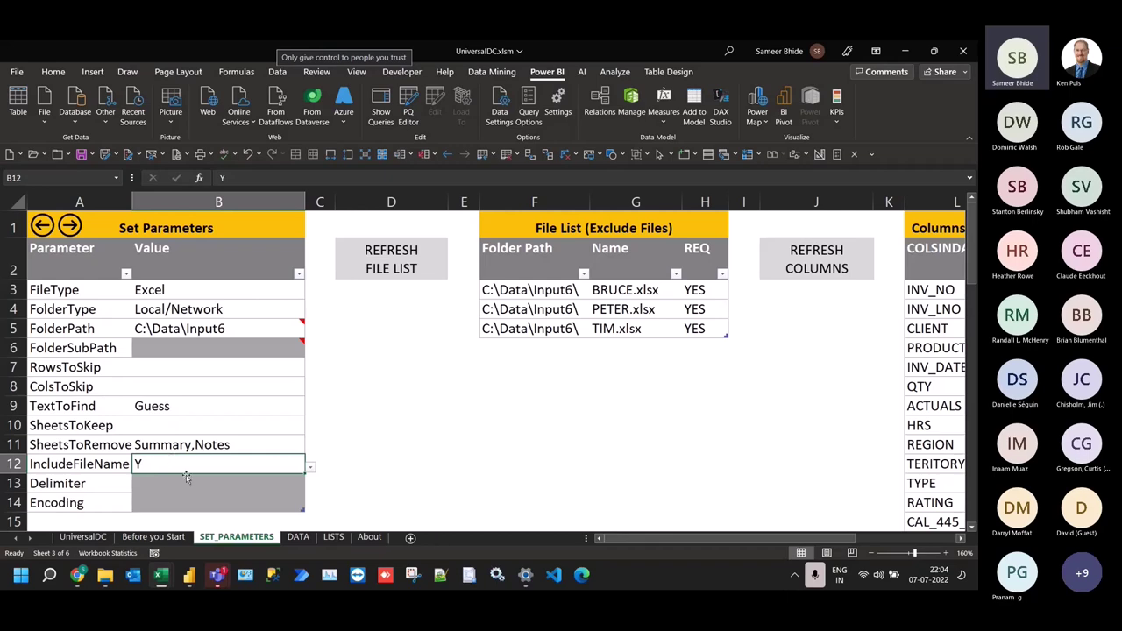
Refresh the table on the DATA sheet with file names included and check the values offered by the FileName column's filter
{"action": "left_click", "coordinate": [298, 538]}
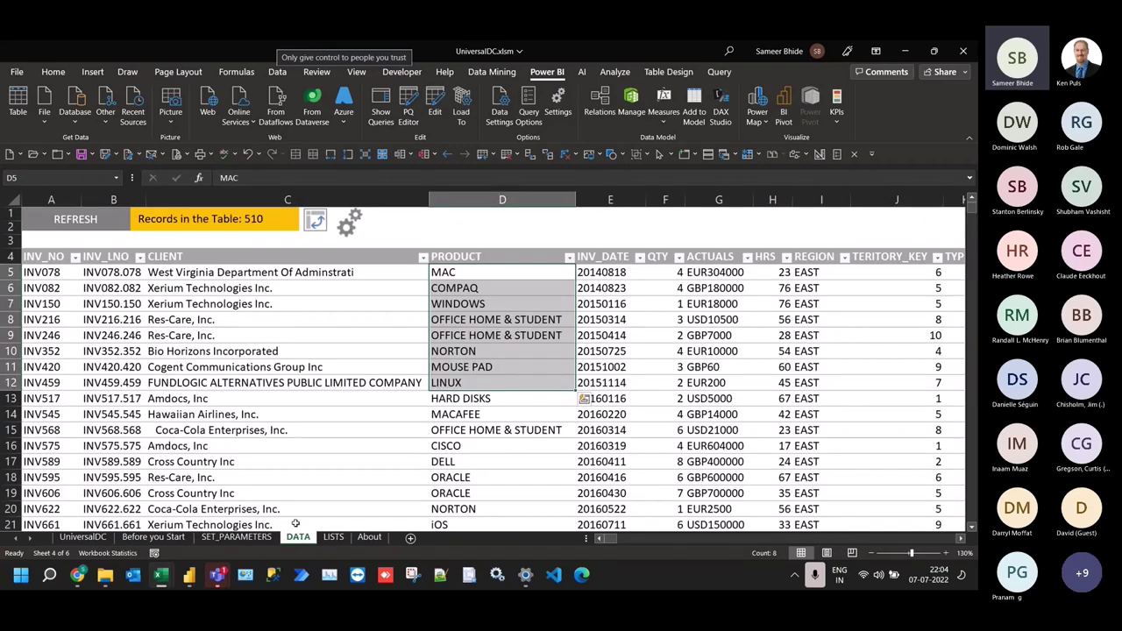
{"action": "left_click", "coordinate": [91, 216]}
{"action": "left_click", "coordinate": [514, 353]}
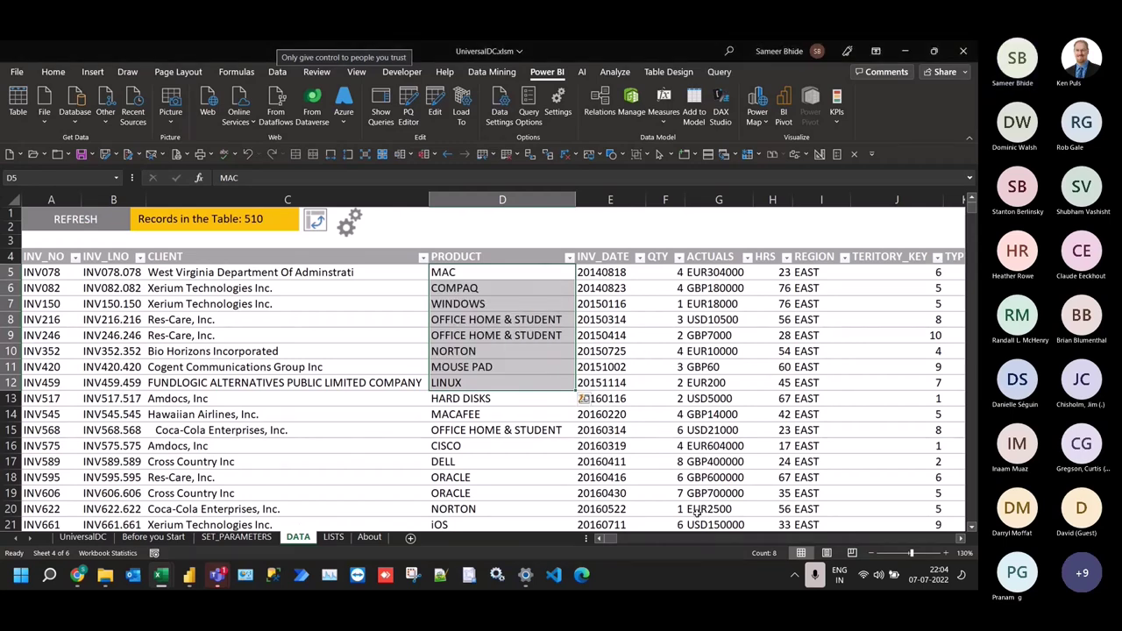
{"action": "left_click_drag", "start_coordinate": [613, 538], "coordinate": [624, 539]}
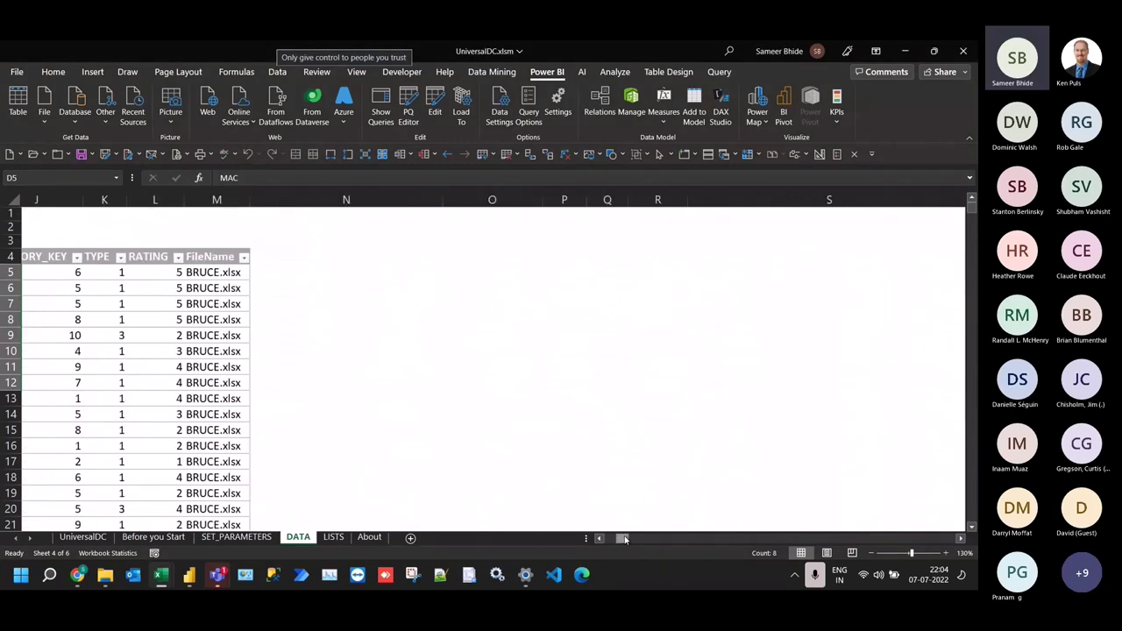
{"action": "left_click", "coordinate": [243, 257]}
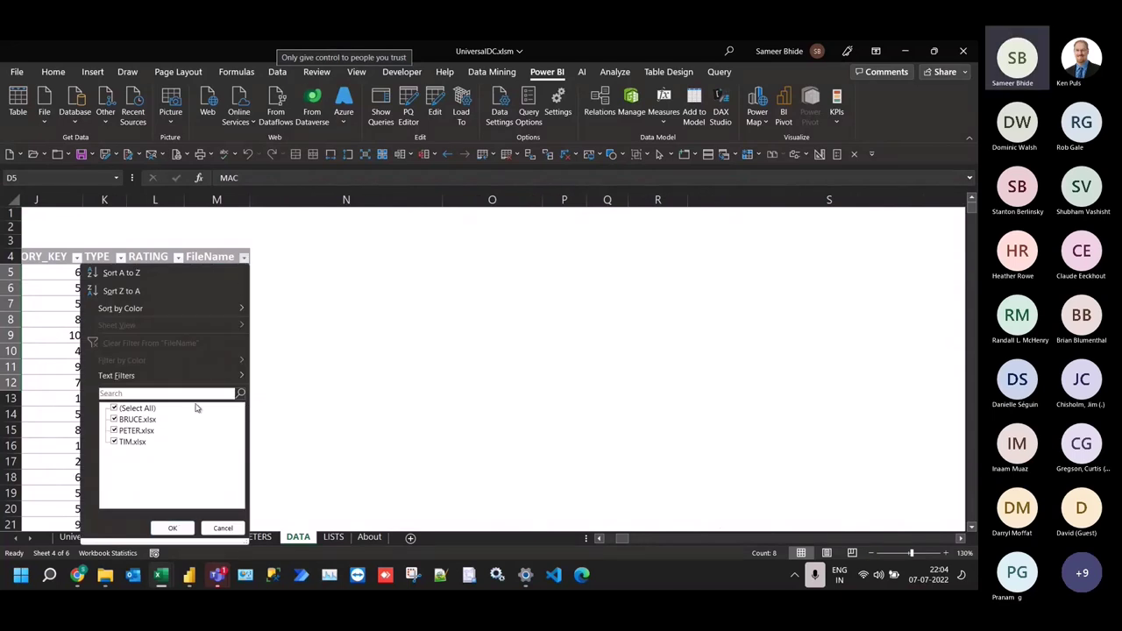
{"action": "left_click", "coordinate": [353, 355]}
{"action": "left_click", "coordinate": [215, 304]}
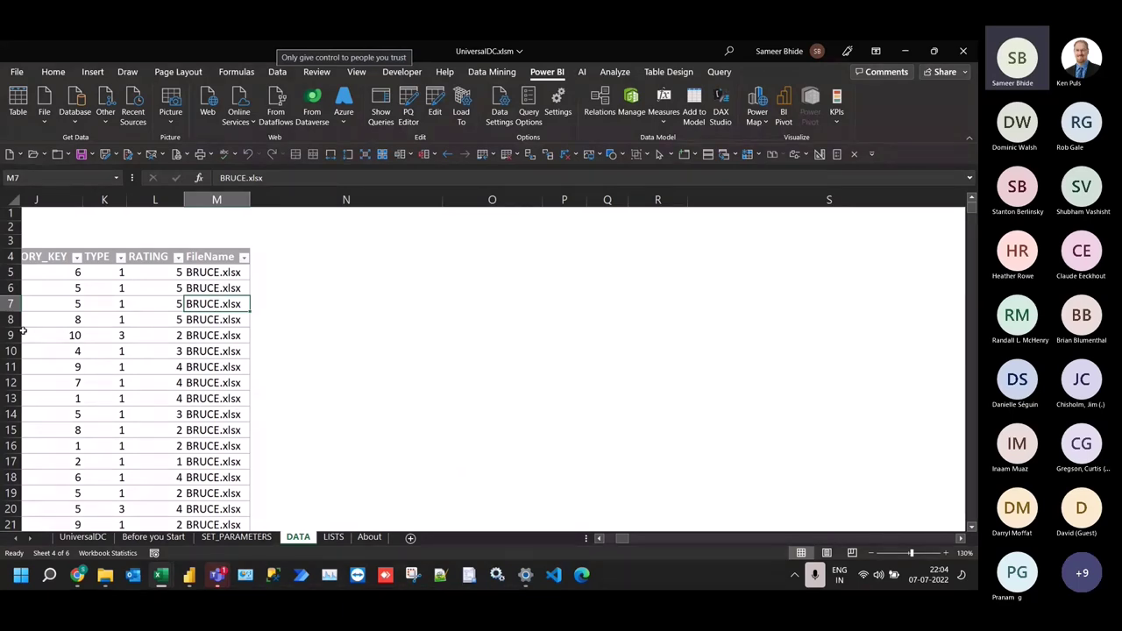
Review the FORMAT settings in the column list on the SET_PARAMETERS sheet
{"action": "left_click", "coordinate": [235, 537]}
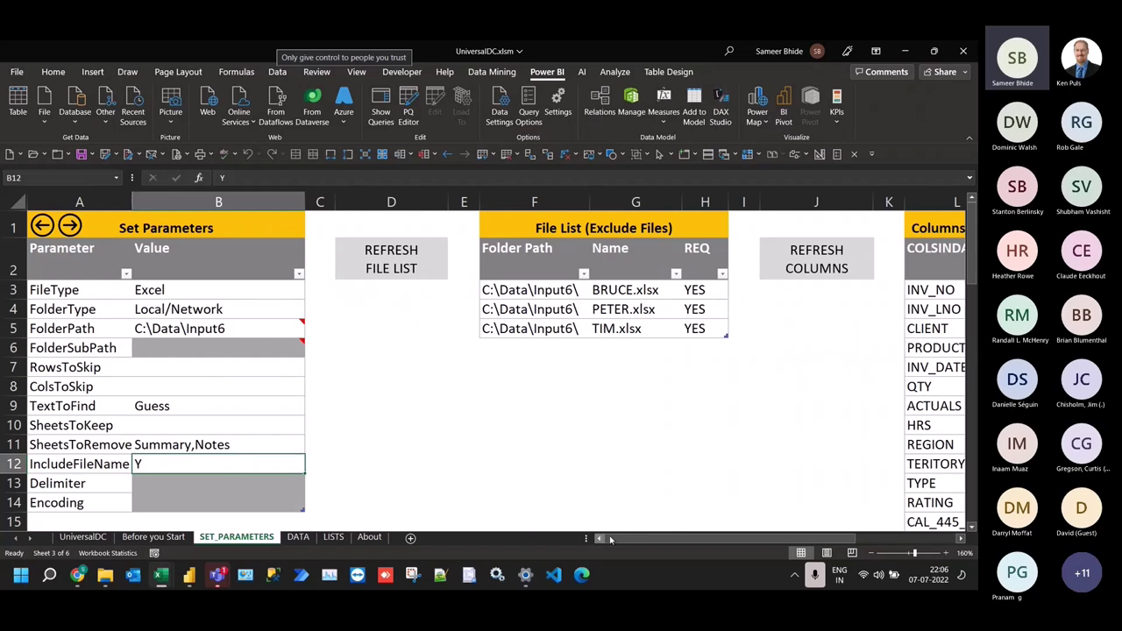
{"action": "left_click_drag", "start_coordinate": [611, 539], "coordinate": [716, 539]}
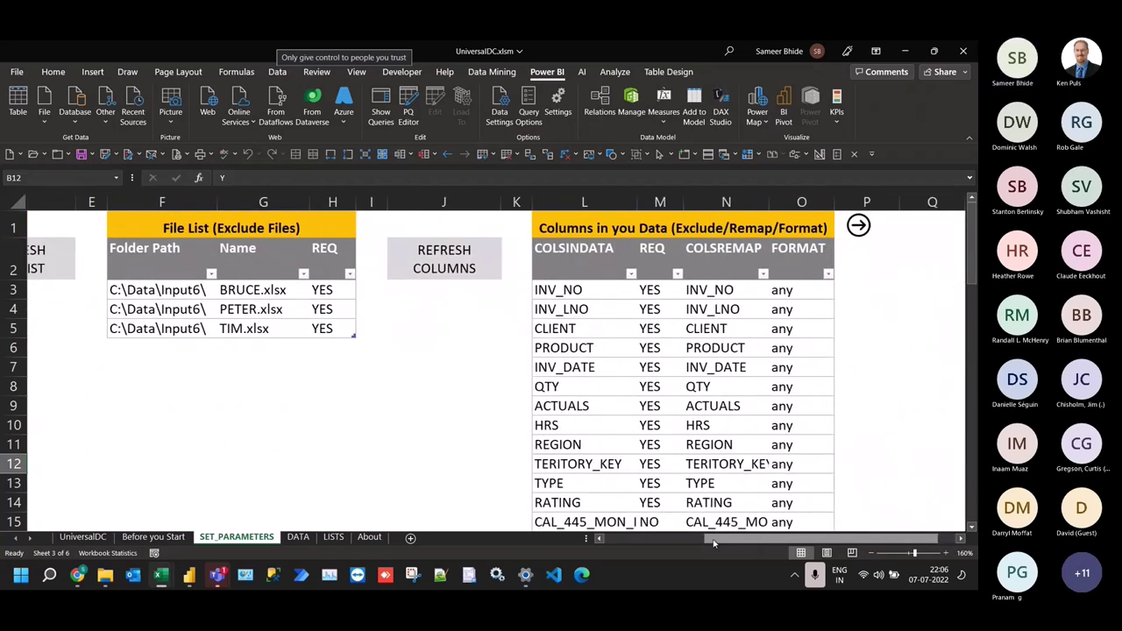
{"action": "scroll", "coordinate": [814, 311], "scroll_direction": "down", "scroll_amount": 1}
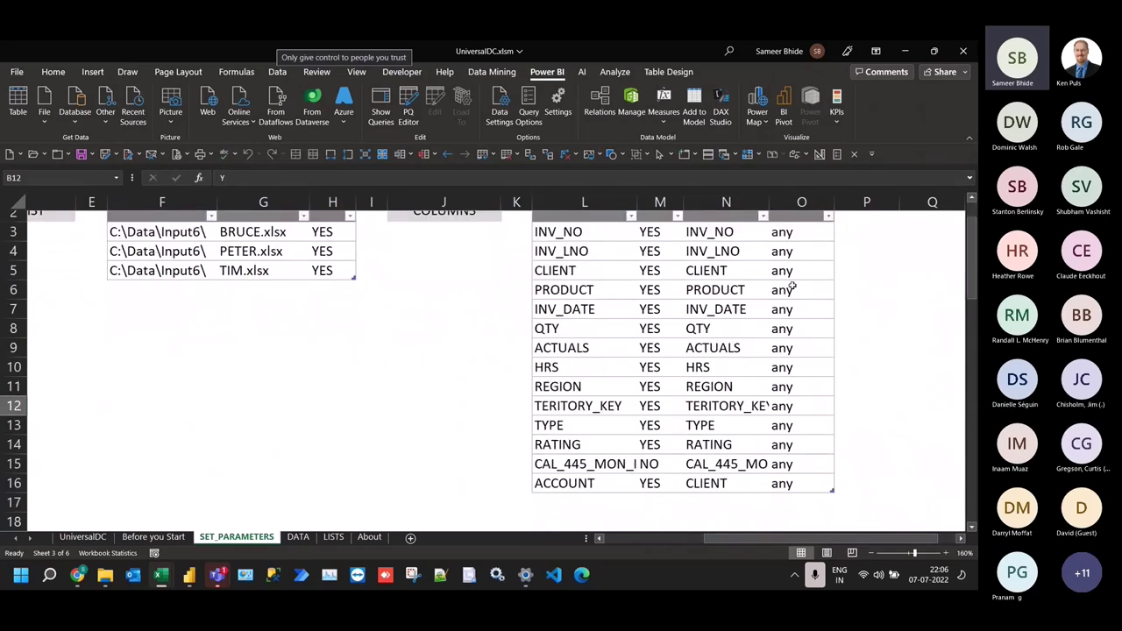
{"action": "scroll", "coordinate": [793, 314], "scroll_direction": "up", "scroll_amount": 1}
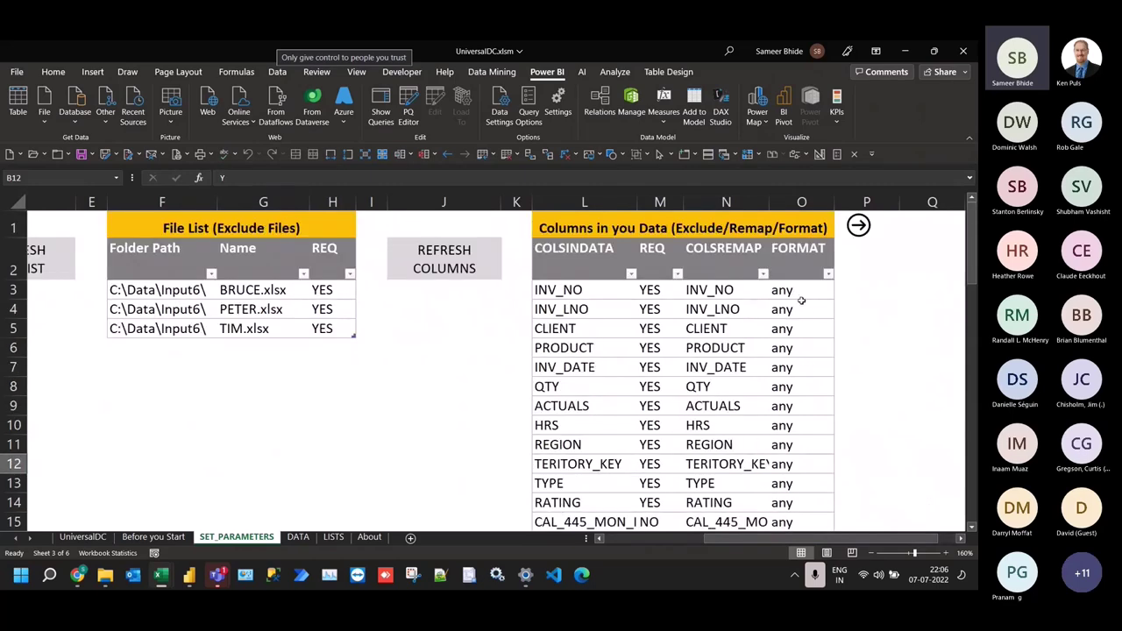
Inspect the INV_DATE column on the DATA sheet and the filter options it offers
{"action": "left_click", "coordinate": [298, 536]}
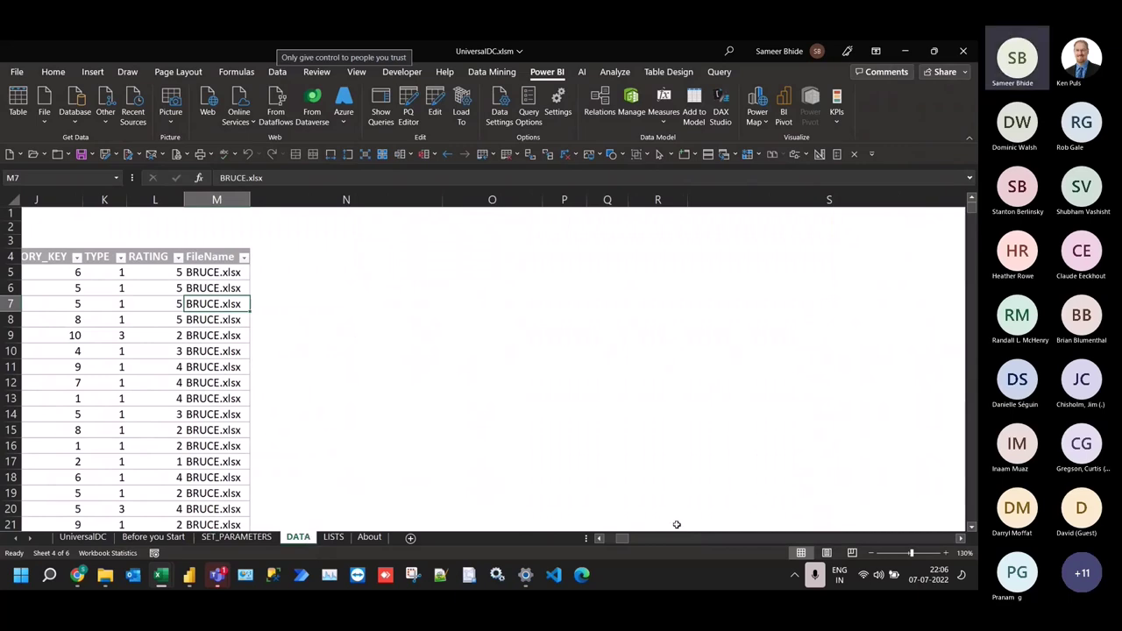
{"action": "left_click", "coordinate": [609, 540]}
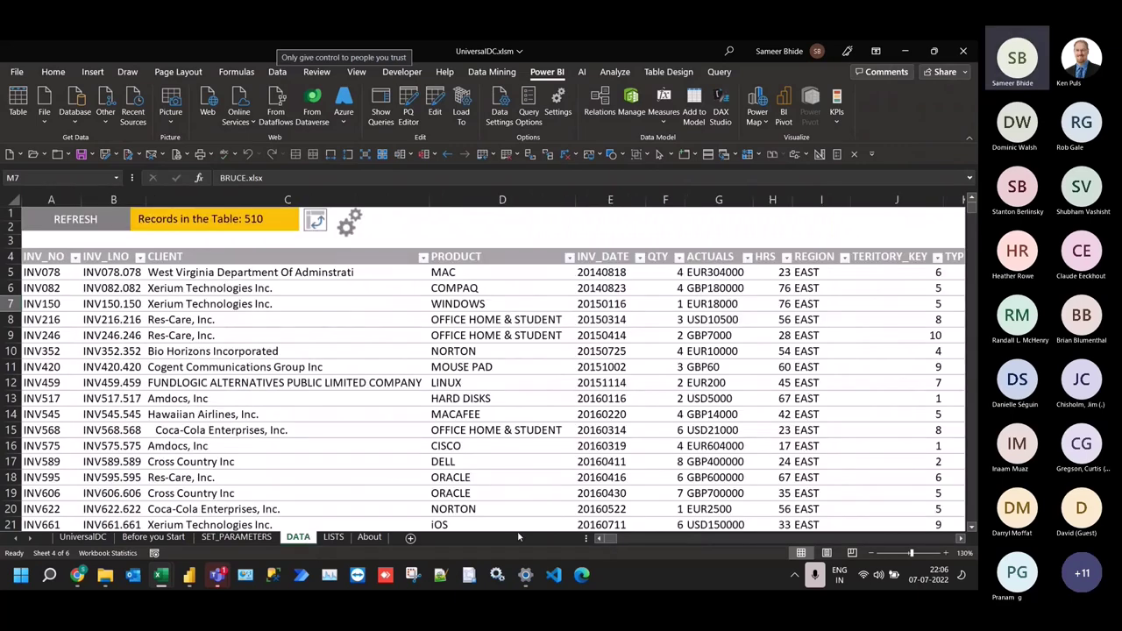
{"action": "left_click", "coordinate": [606, 277]}
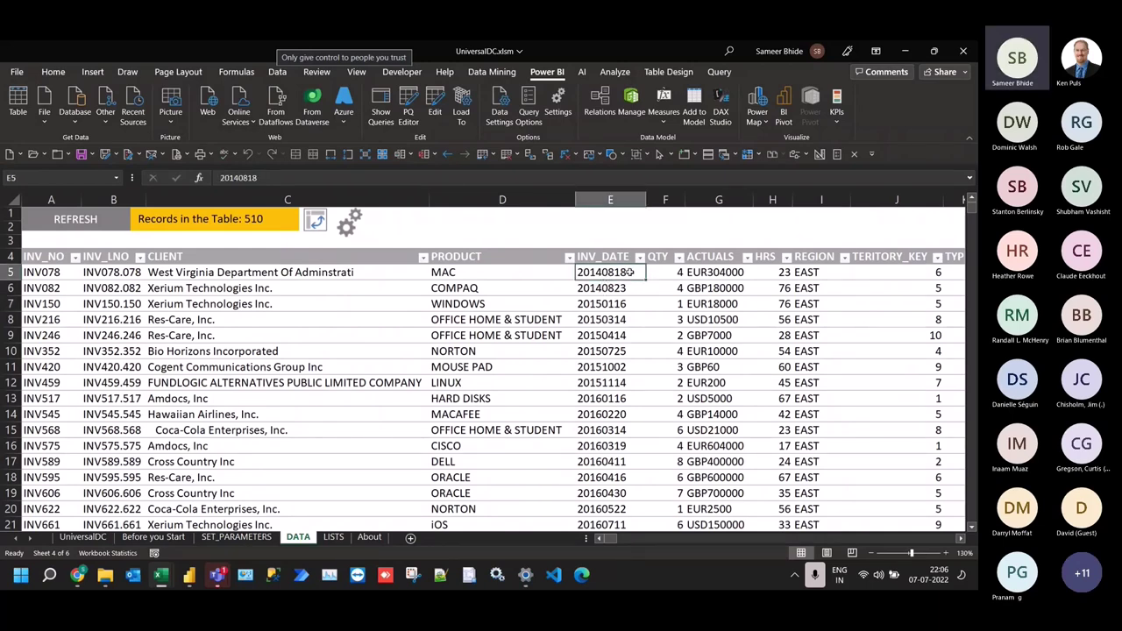
{"action": "left_click", "coordinate": [640, 257]}
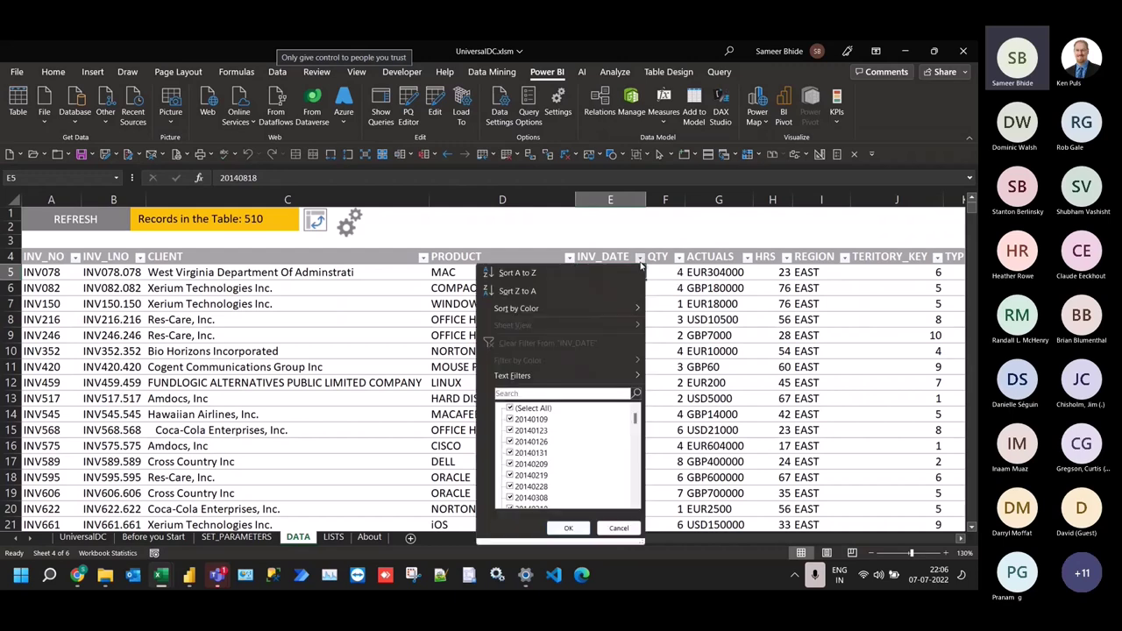
{"action": "mouse_move", "coordinate": [554, 373]}
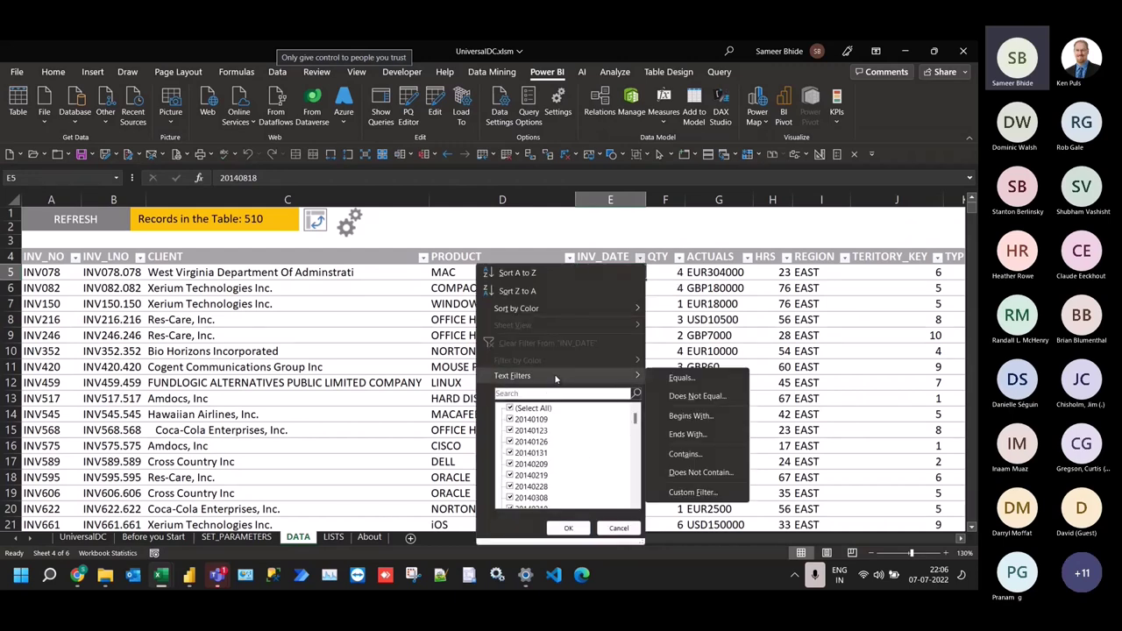
{"action": "key", "text": "Escape"}
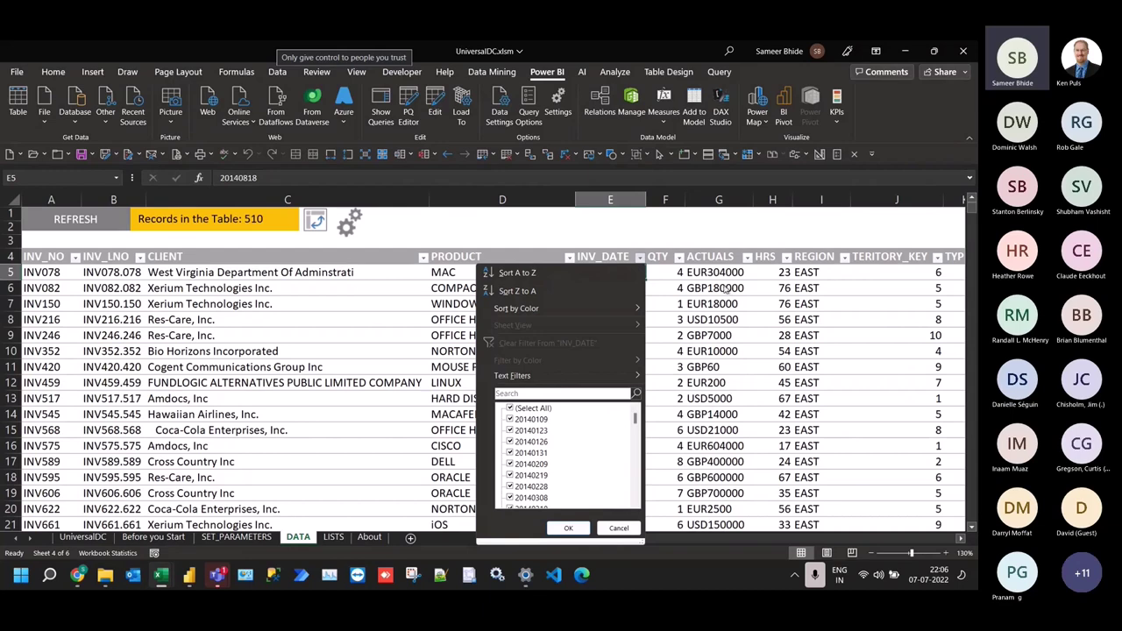
{"action": "key", "text": "Escape"}
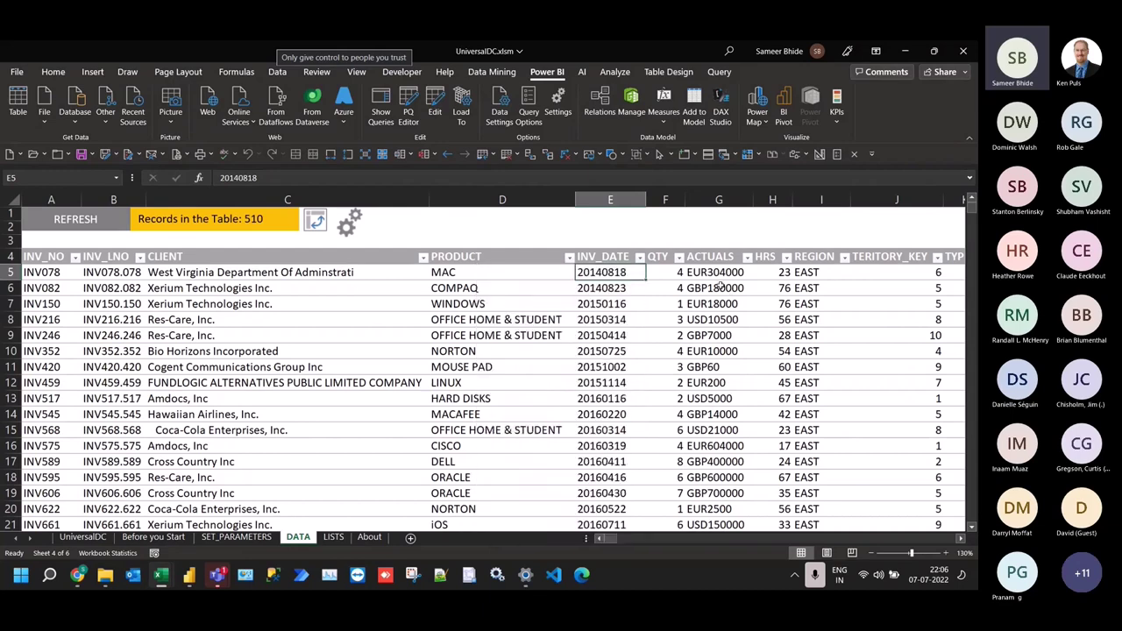
Set the FORMAT of the INV_DATE column to date on the SET_PARAMETERS sheet
{"action": "left_click", "coordinate": [237, 536]}
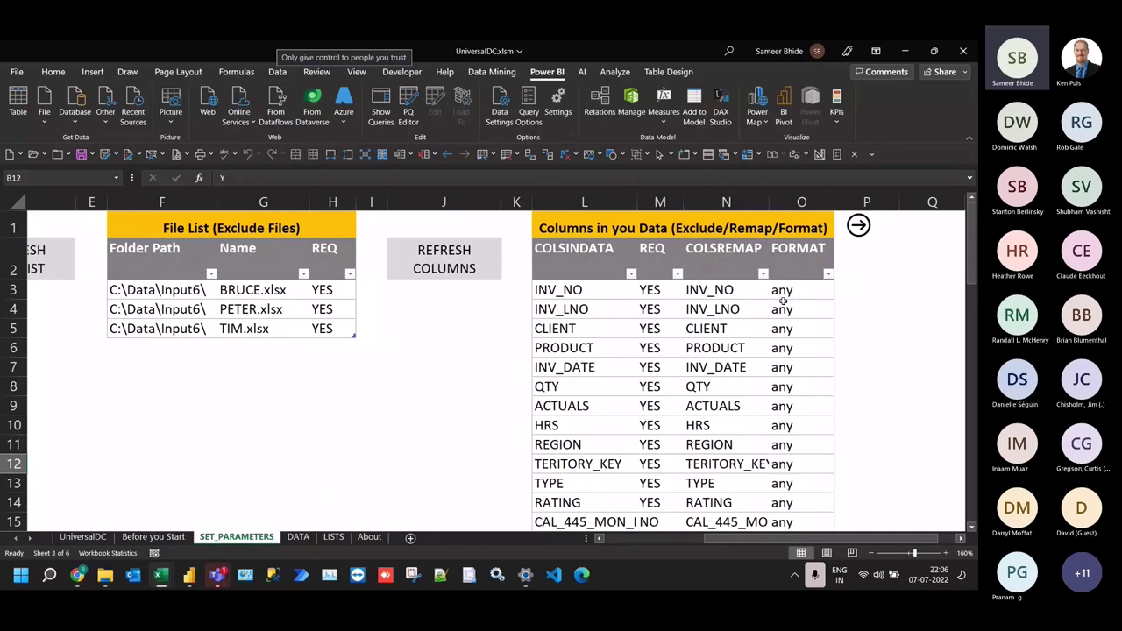
{"action": "scroll", "coordinate": [786, 295], "scroll_direction": "down", "scroll_amount": 1}
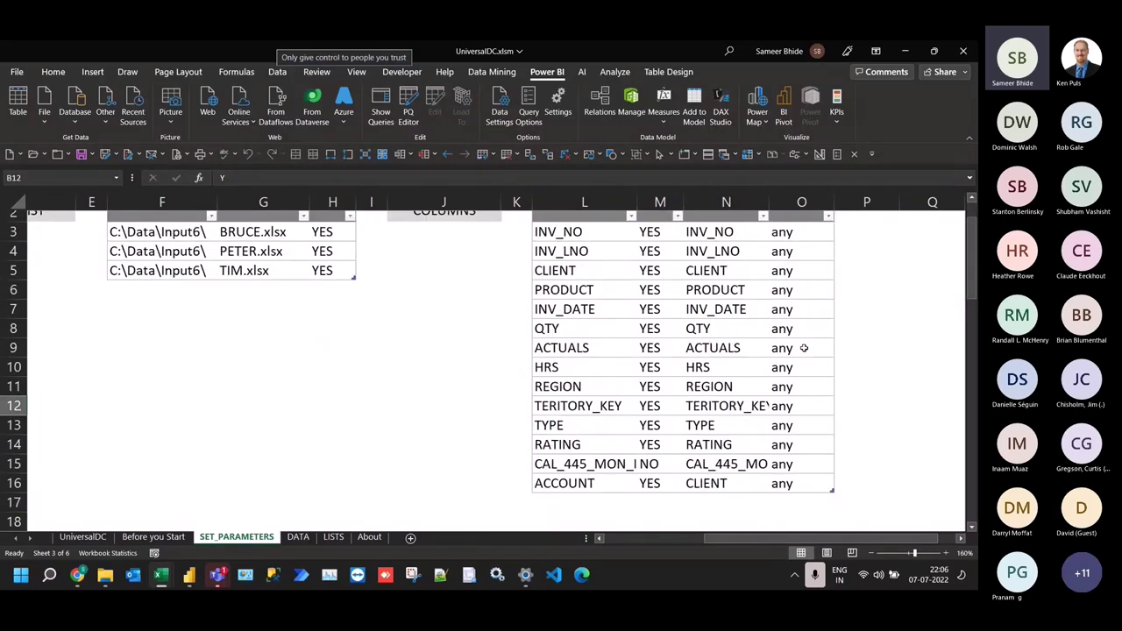
{"action": "left_click", "coordinate": [800, 310]}
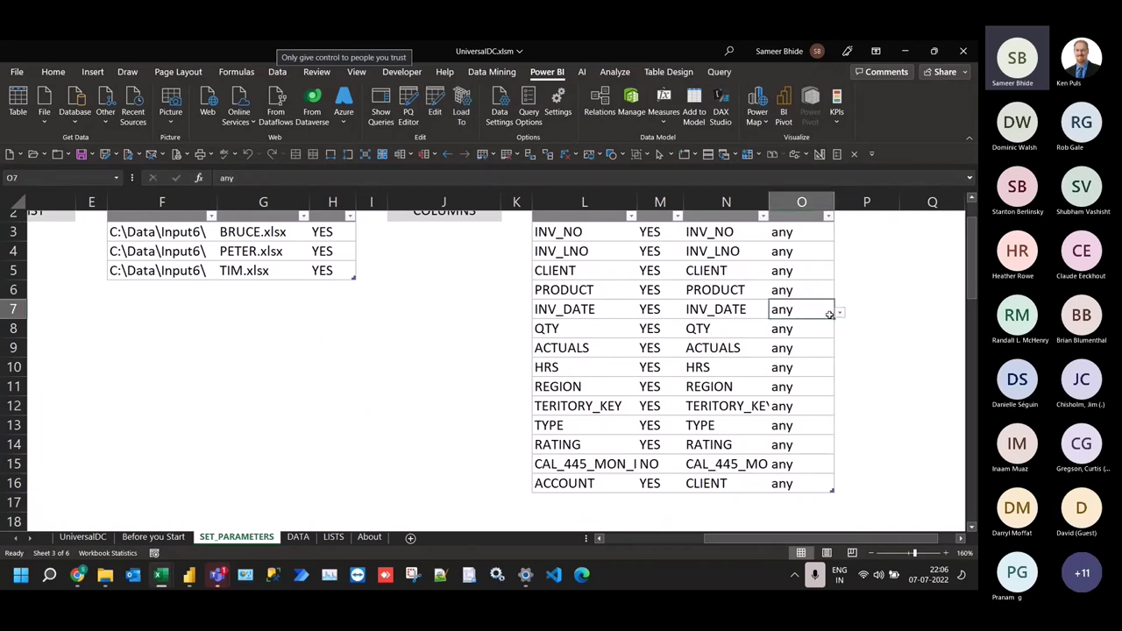
{"action": "type", "text": "d"}
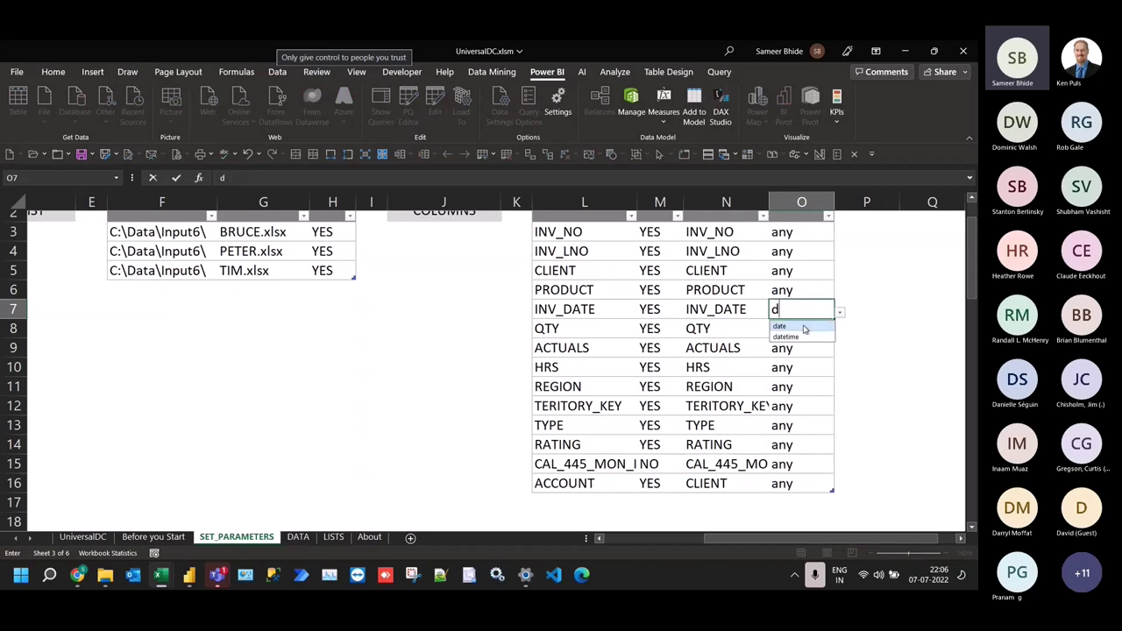
{"action": "left_click", "coordinate": [804, 328]}
Set the FORMAT of the INV_NO, INV_LNO, CLIENT and PRODUCT columns to text
{"action": "scroll", "coordinate": [803, 324], "scroll_direction": "up", "scroll_amount": 1}
{"action": "left_click", "coordinate": [795, 299]}
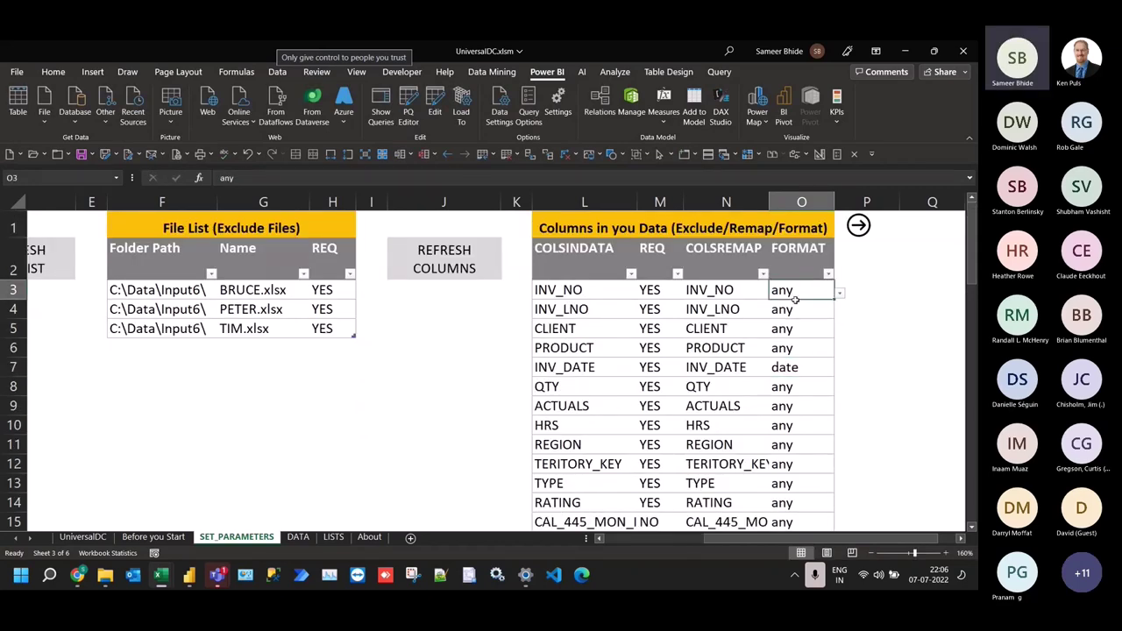
{"action": "left_click_drag", "start_coordinate": [795, 299], "coordinate": [799, 347]}
{"action": "type", "text": "te"}
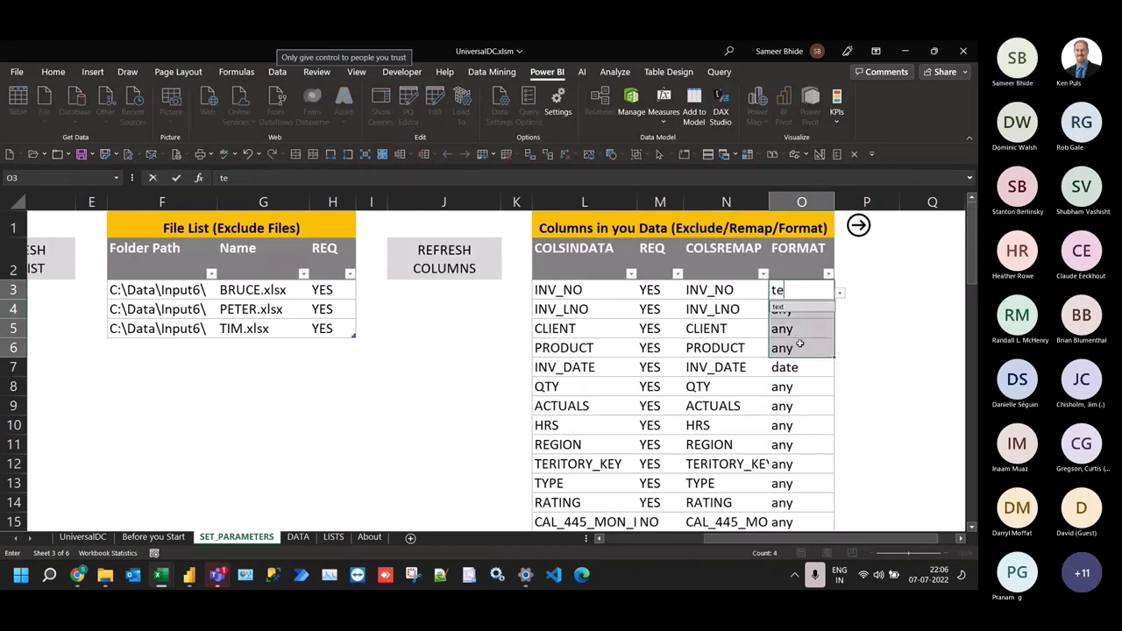
{"action": "type", "text": "xt"}
{"action": "key", "text": "ctrl+Return"}
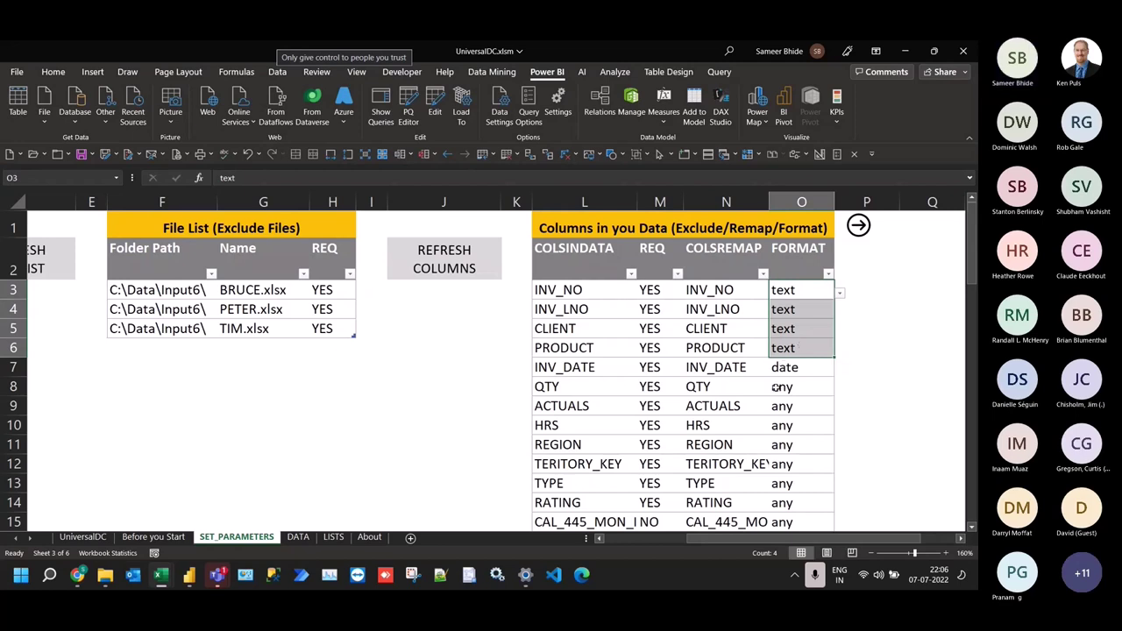
Set the FORMAT of the QTY, ACTUALS and HRS columns to number
{"action": "left_click_drag", "start_coordinate": [776, 387], "coordinate": [792, 427]}
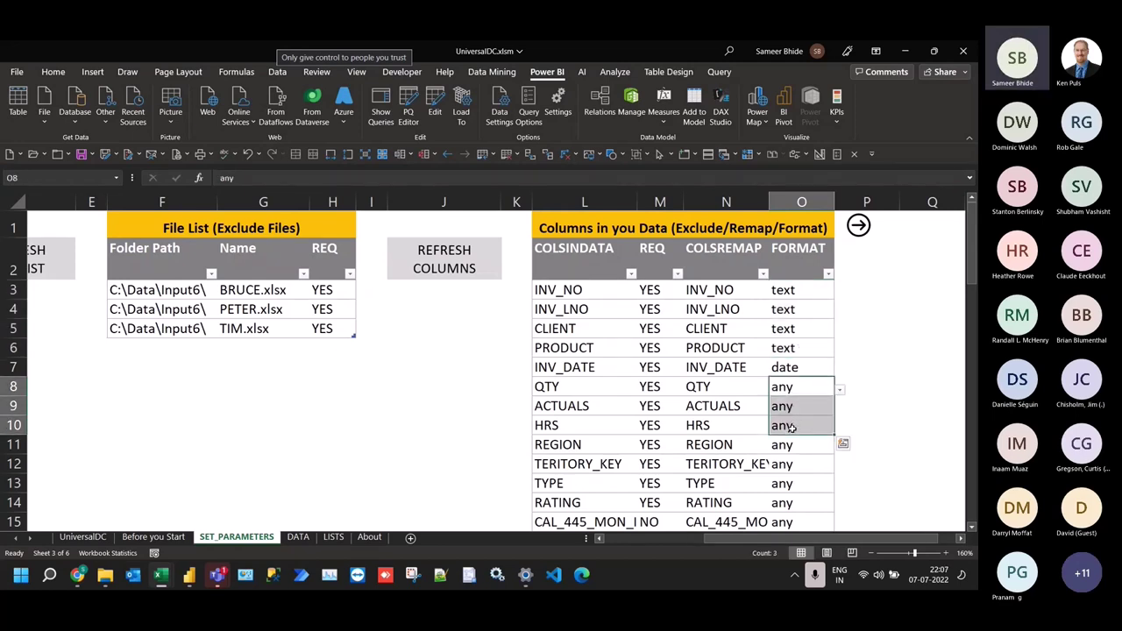
{"action": "type", "text": "number"}
{"action": "key", "text": "ctrl+Return"}
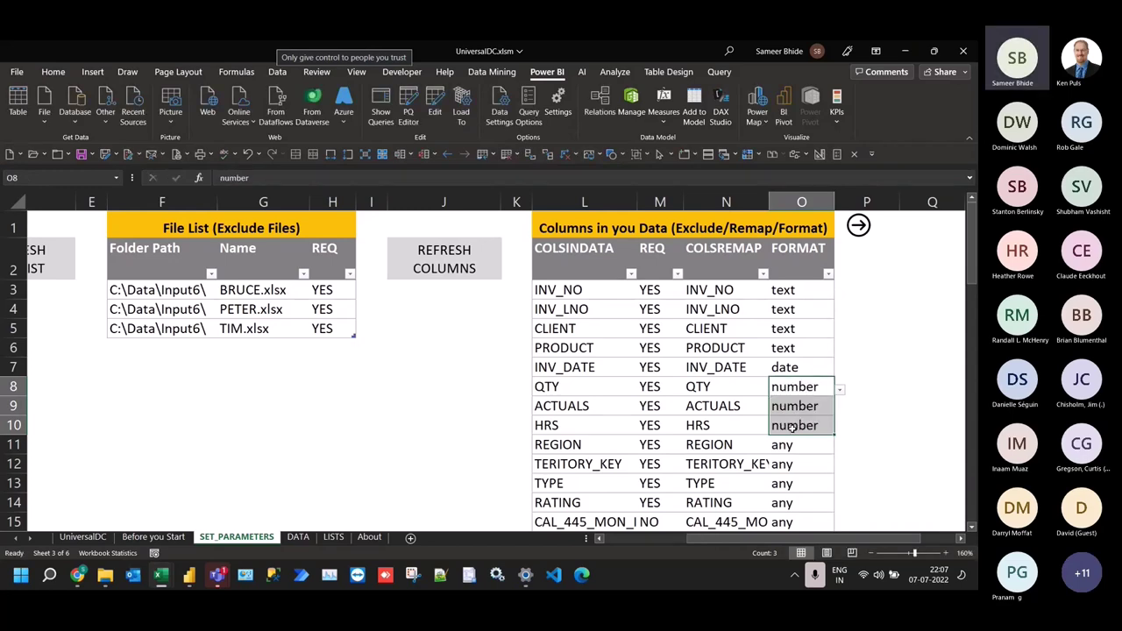
Set the FORMAT of the REGION column to text
{"action": "scroll", "coordinate": [794, 405], "scroll_direction": "down", "scroll_amount": 1}
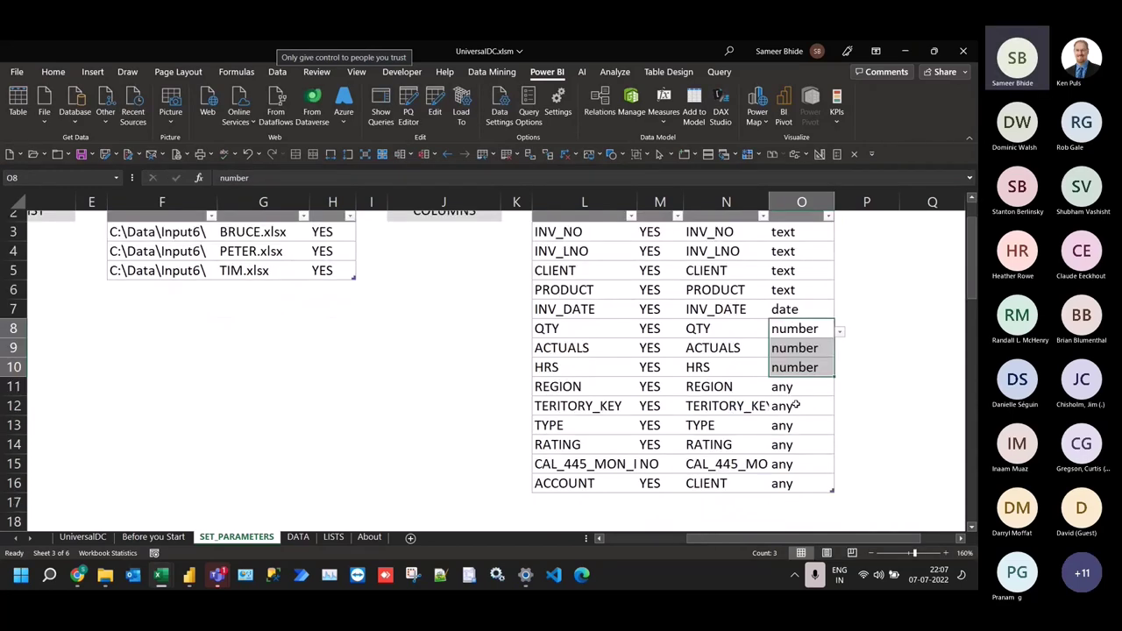
{"action": "left_click", "coordinate": [787, 388]}
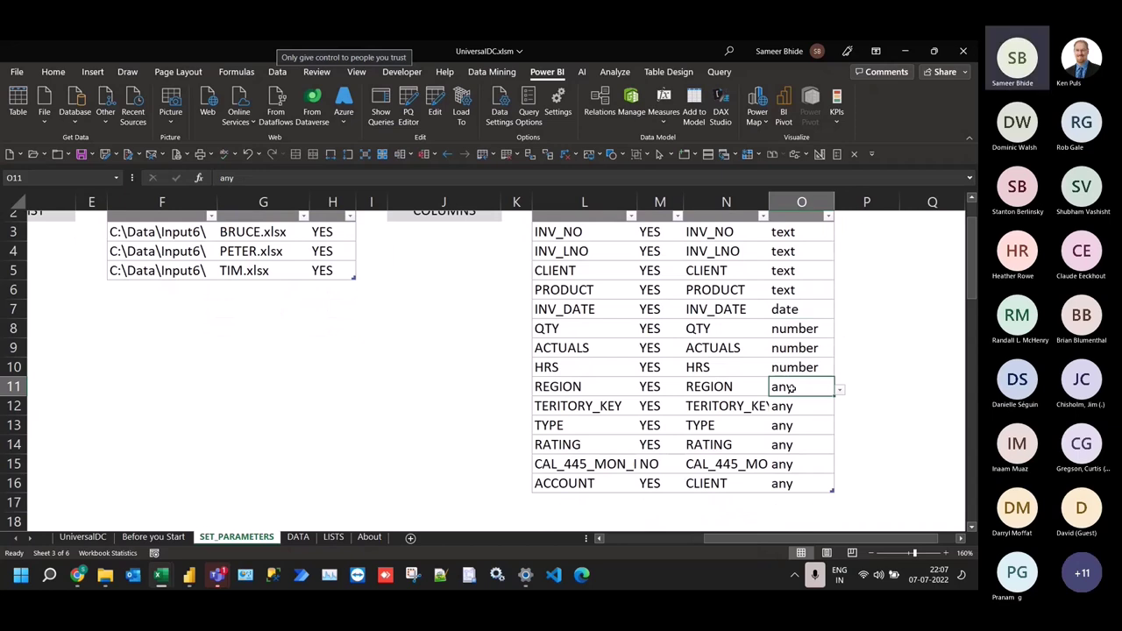
{"action": "type", "text": "text"}
{"action": "key", "text": "Return"}
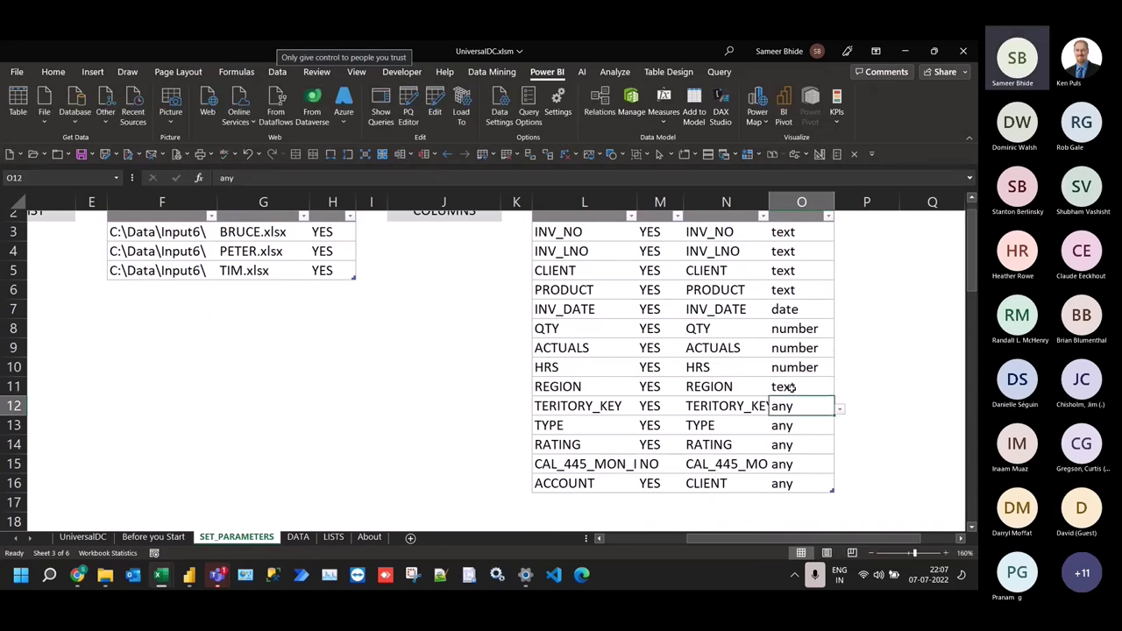
Set the FORMAT of the TERITORY_KEY, TYPE and RATING columns to number
{"action": "type", "text": "number"}
{"action": "key", "text": "Return"}
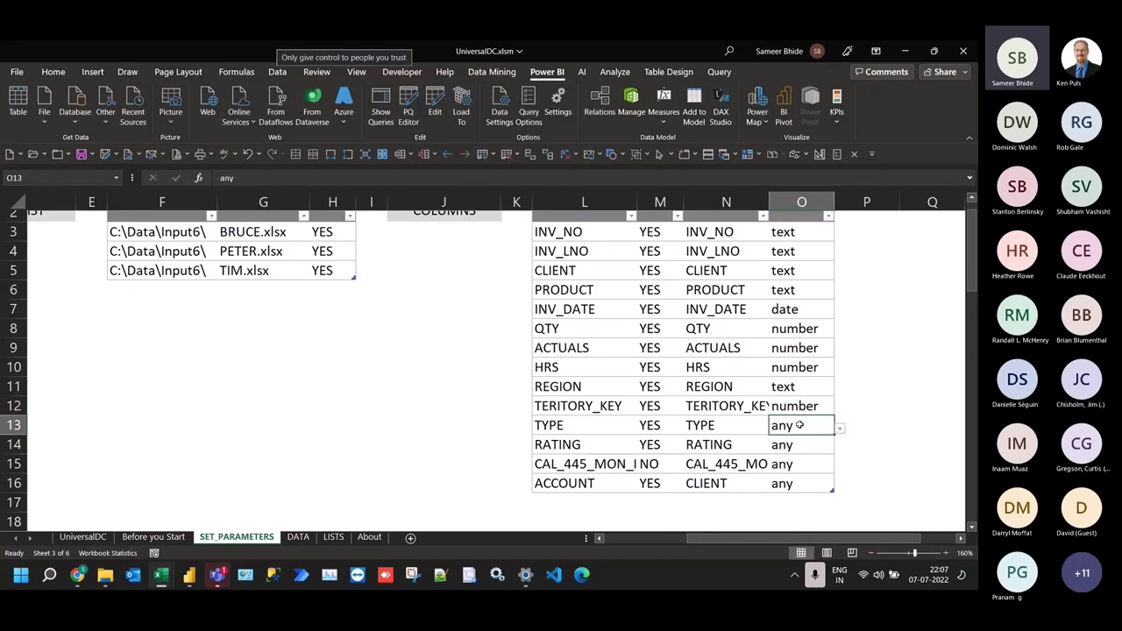
{"action": "left_click_drag", "start_coordinate": [799, 426], "coordinate": [797, 443]}
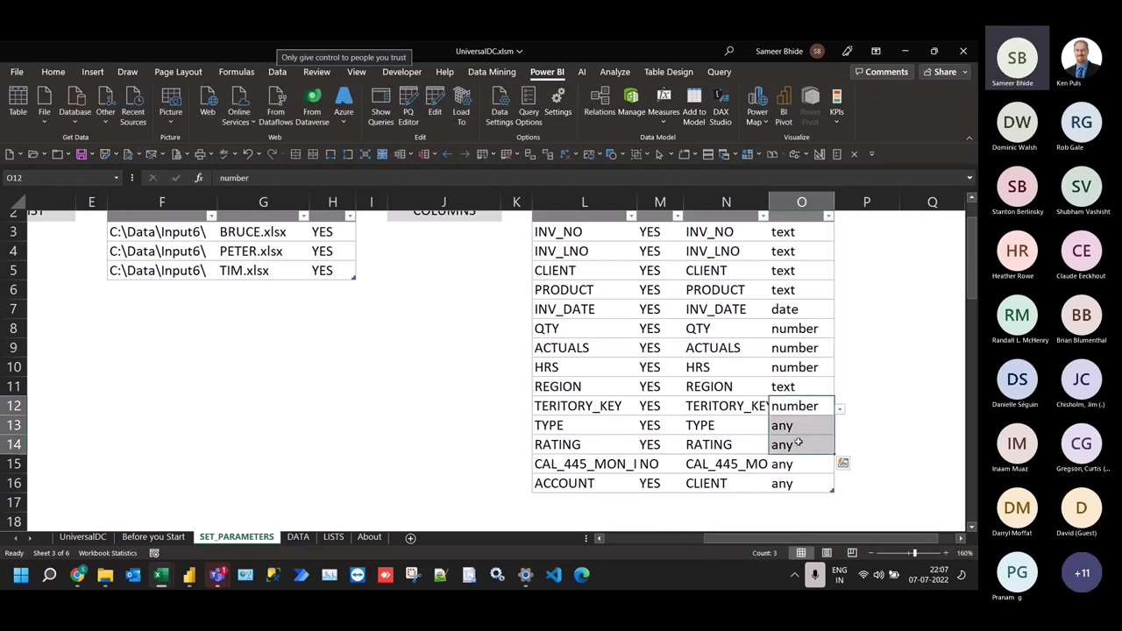
{"action": "key", "text": "ctrl+d"}
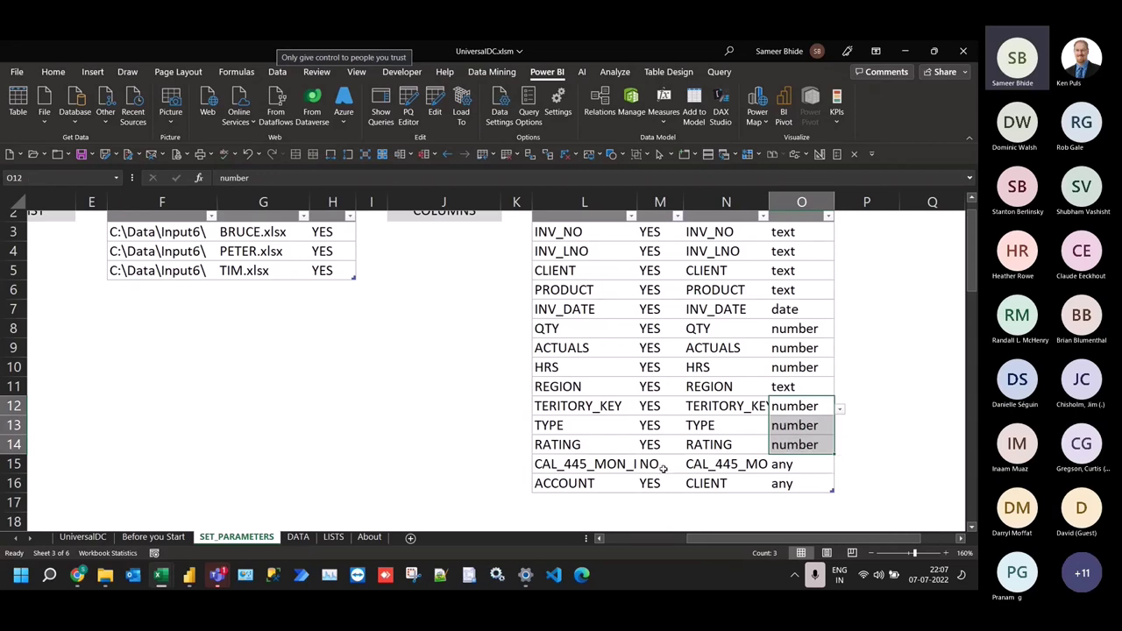
Set the FORMAT of the ACCOUNT column to text
{"action": "left_click", "coordinate": [662, 466]}
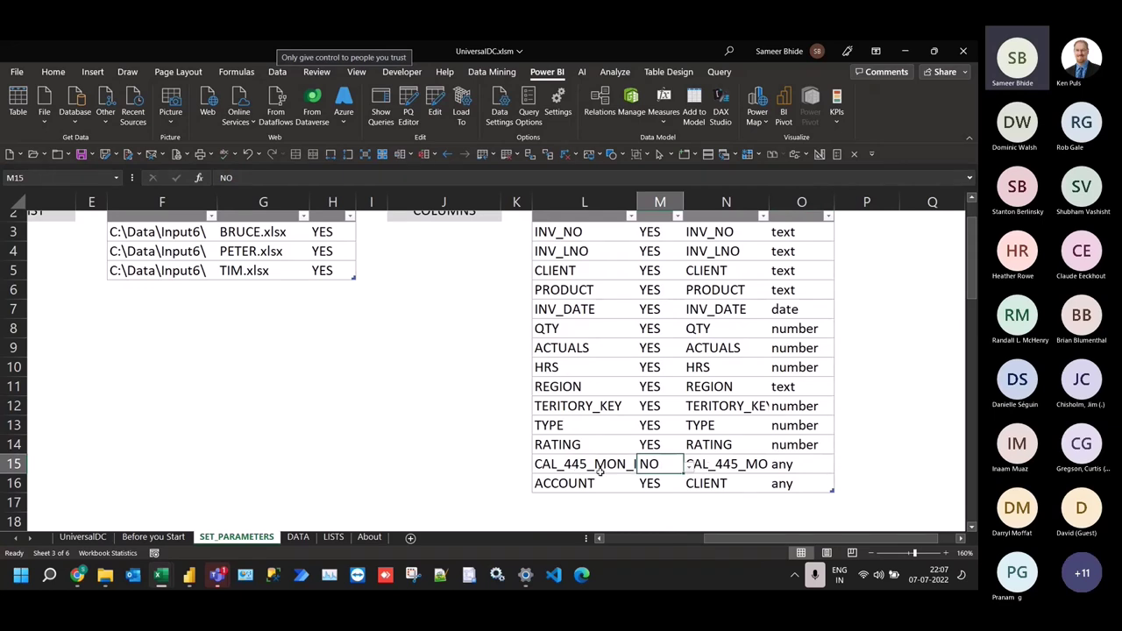
{"action": "left_click", "coordinate": [807, 484]}
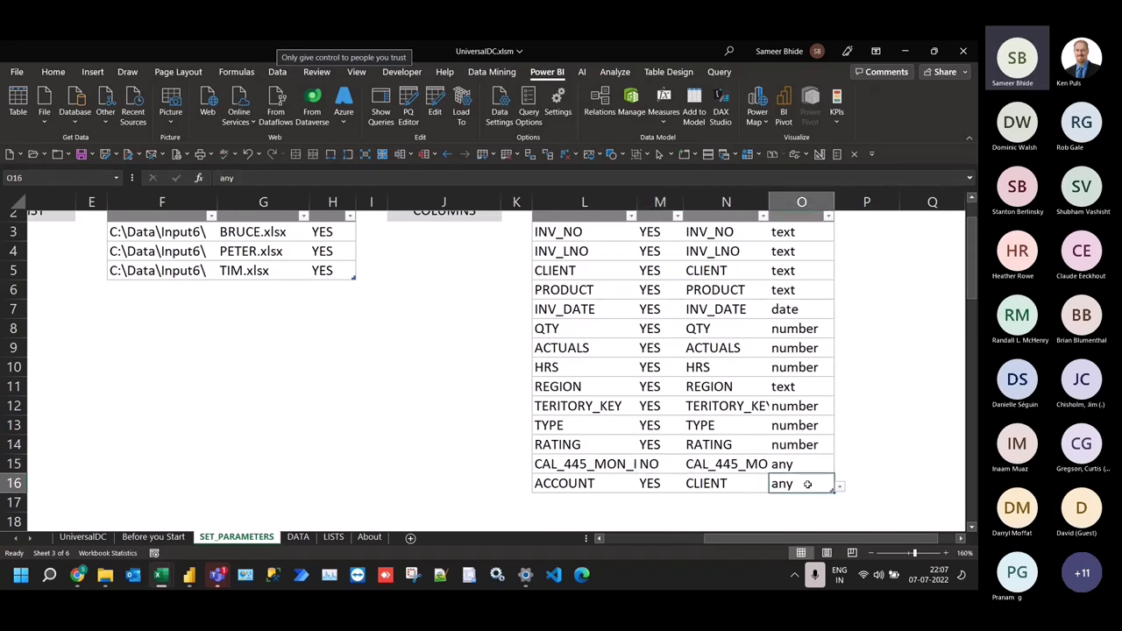
{"action": "type", "text": "t"}
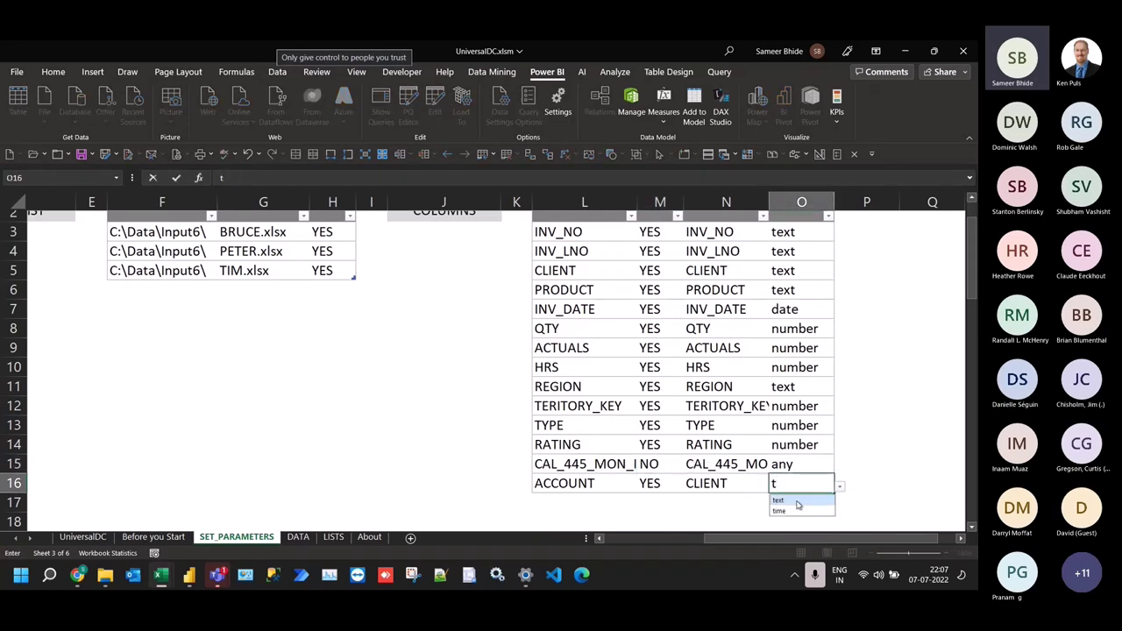
{"action": "left_click", "coordinate": [797, 499]}
Go to the DATA sheet and refresh the consolidated table with the assigned column formats
{"action": "scroll", "coordinate": [859, 279], "scroll_direction": "up", "scroll_amount": 1}
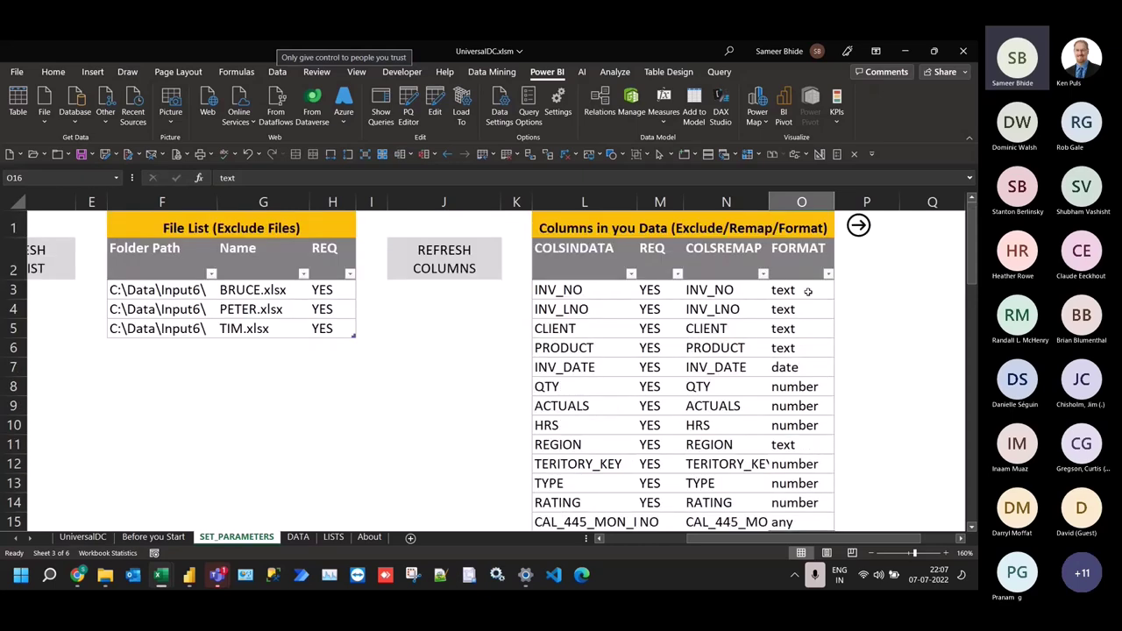
{"action": "left_click", "coordinate": [858, 225]}
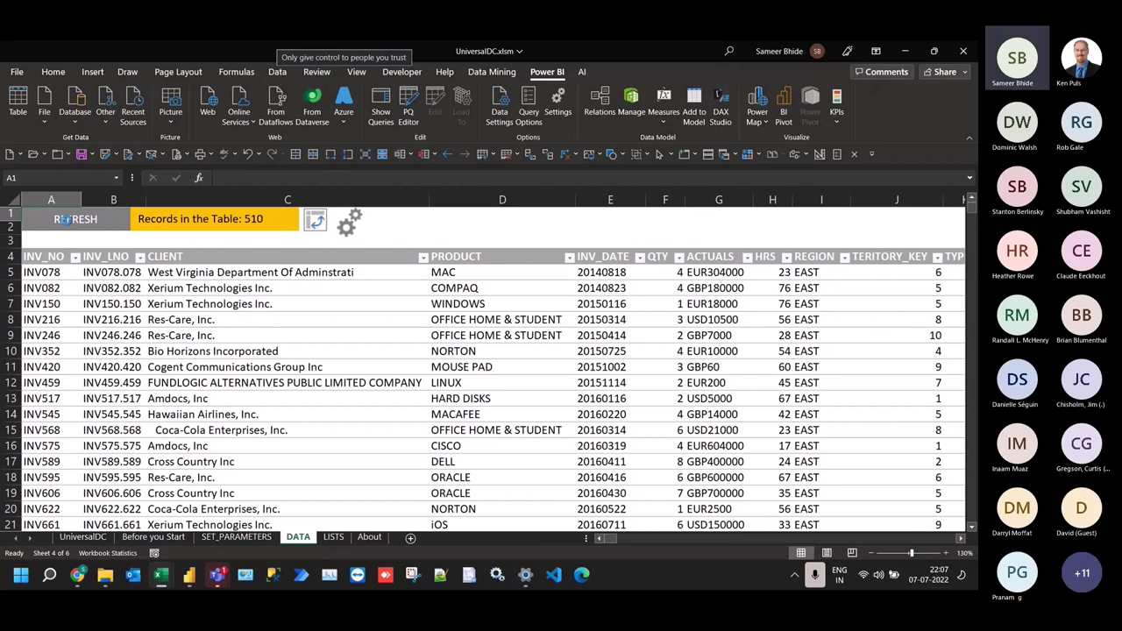
{"action": "left_click", "coordinate": [78, 224]}
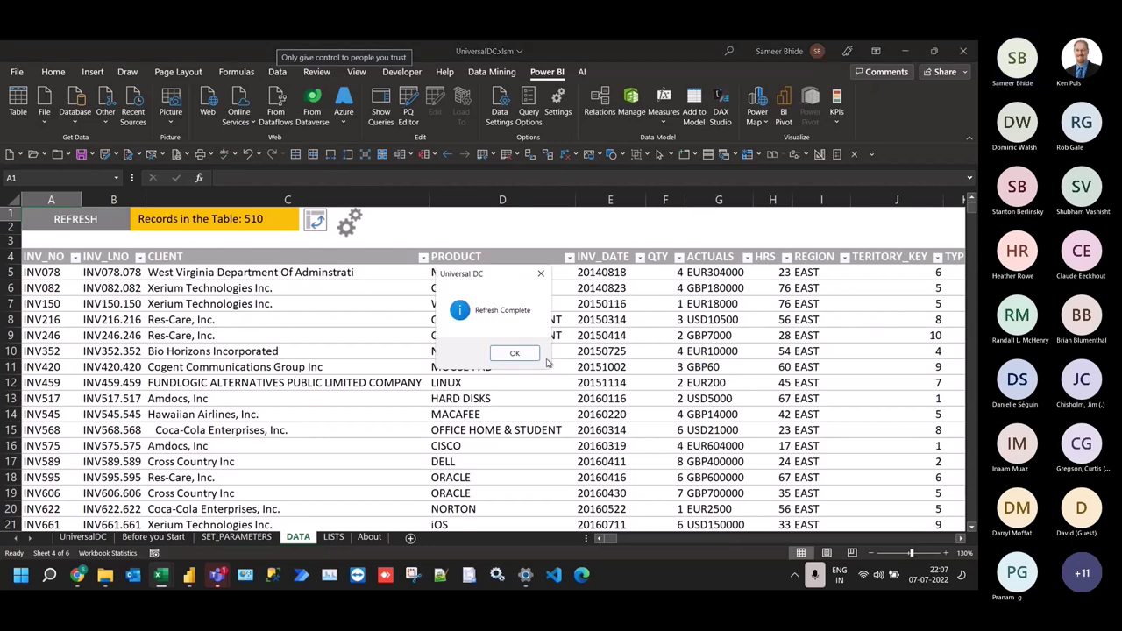
{"action": "left_click", "coordinate": [538, 357]}
Check which date filters are offered for the INV_DATE column of the DATA sheet
{"action": "left_click", "coordinate": [639, 257]}
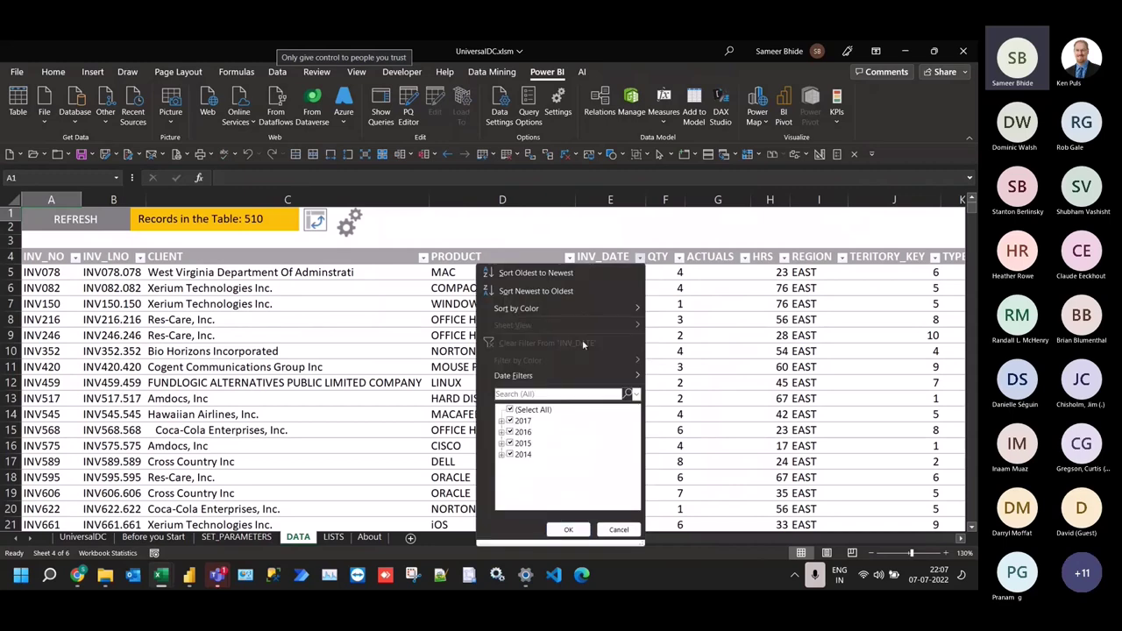
{"action": "mouse_move", "coordinate": [560, 370]}
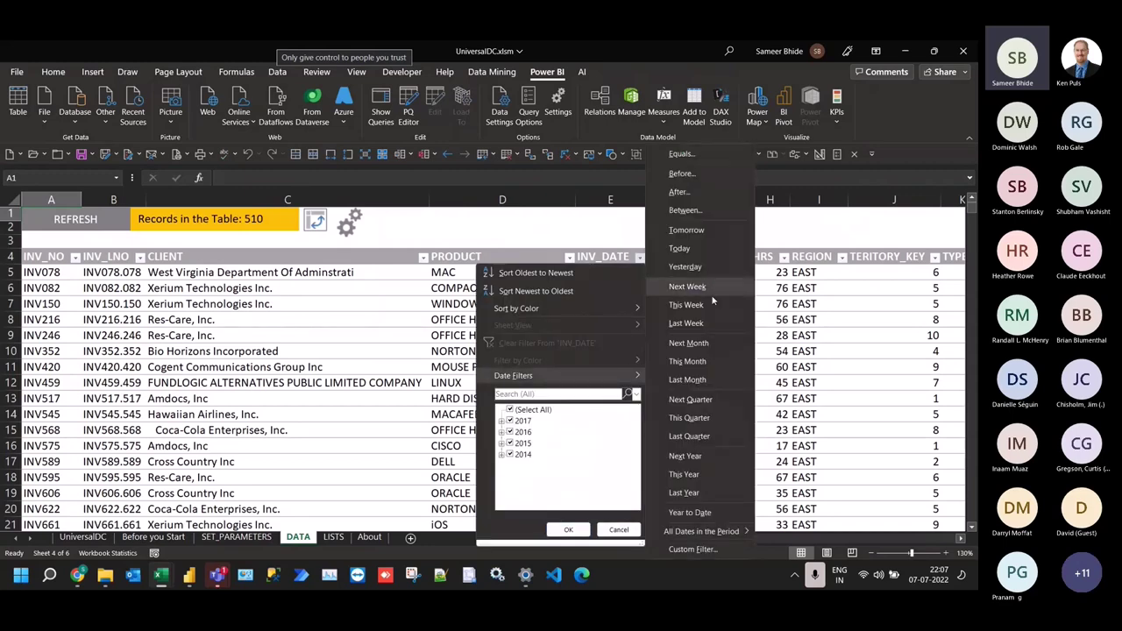
{"action": "left_click", "coordinate": [848, 380]}
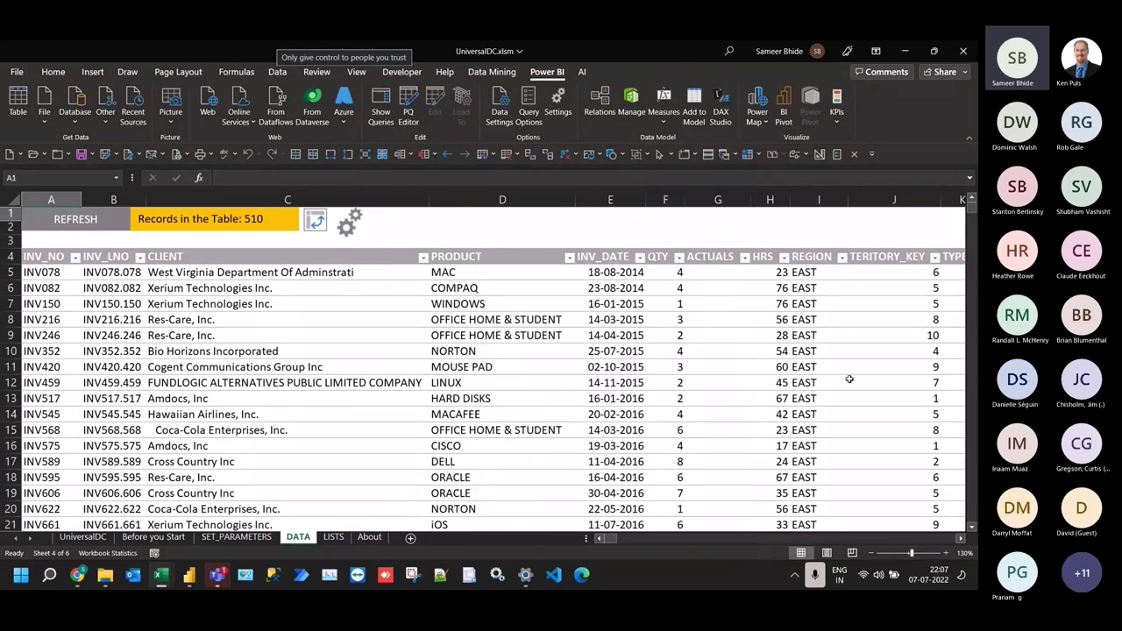
Return to the SET_PARAMETERS sheet, switch to File Explorer and open the Input7 folder inside C:\DATA
{"action": "left_click", "coordinate": [349, 223]}
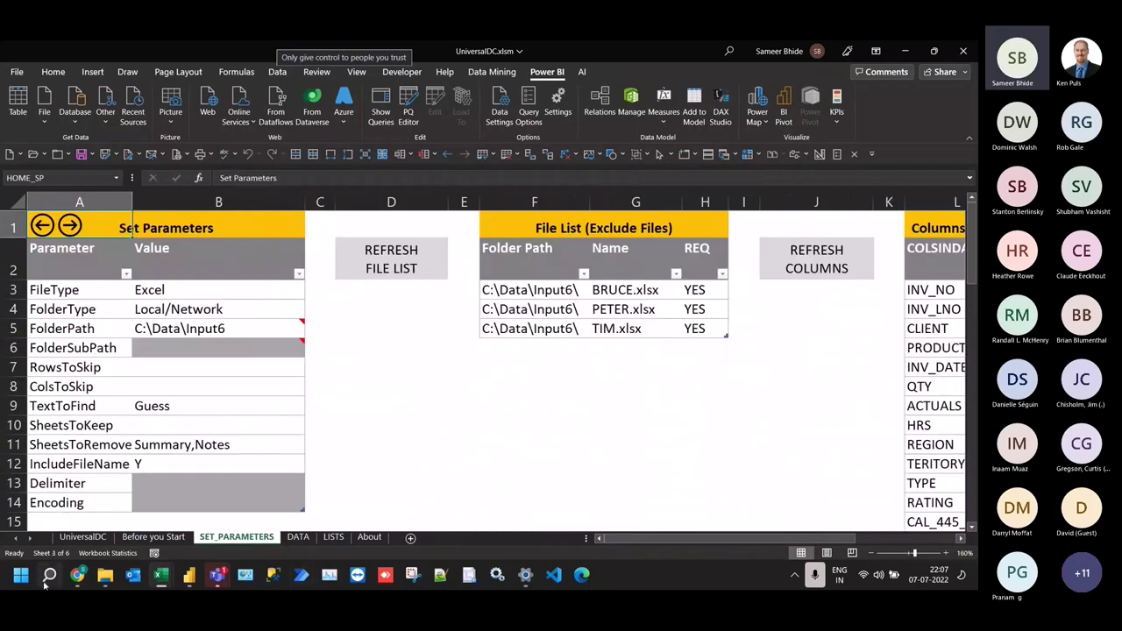
{"action": "left_click", "coordinate": [105, 575]}
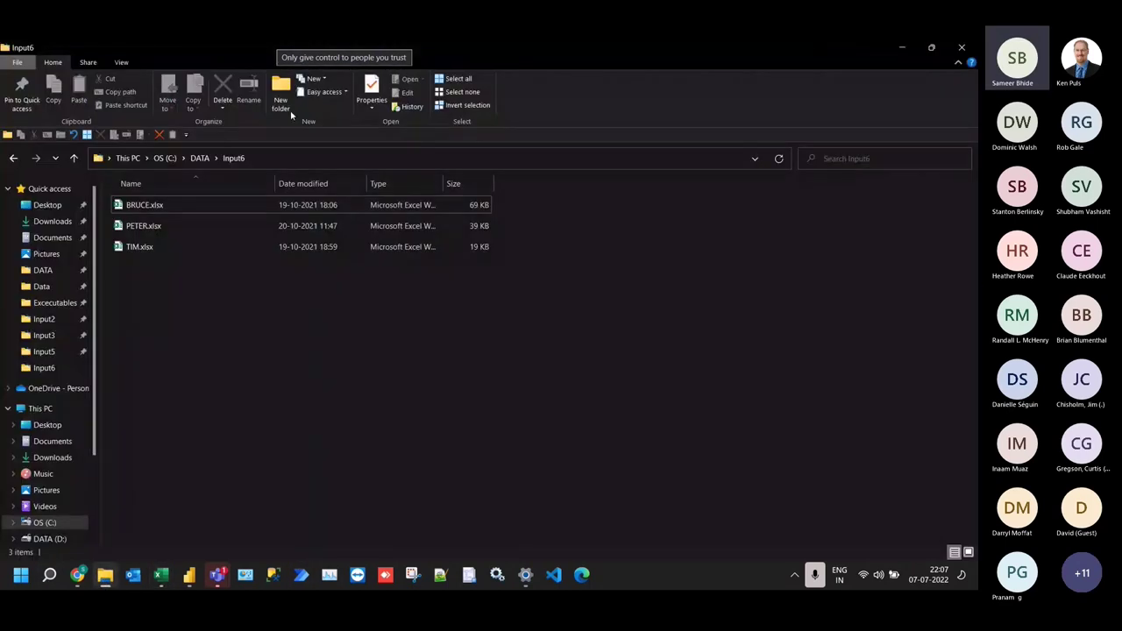
{"action": "left_click", "coordinate": [200, 157]}
{"action": "double_click", "coordinate": [132, 329]}
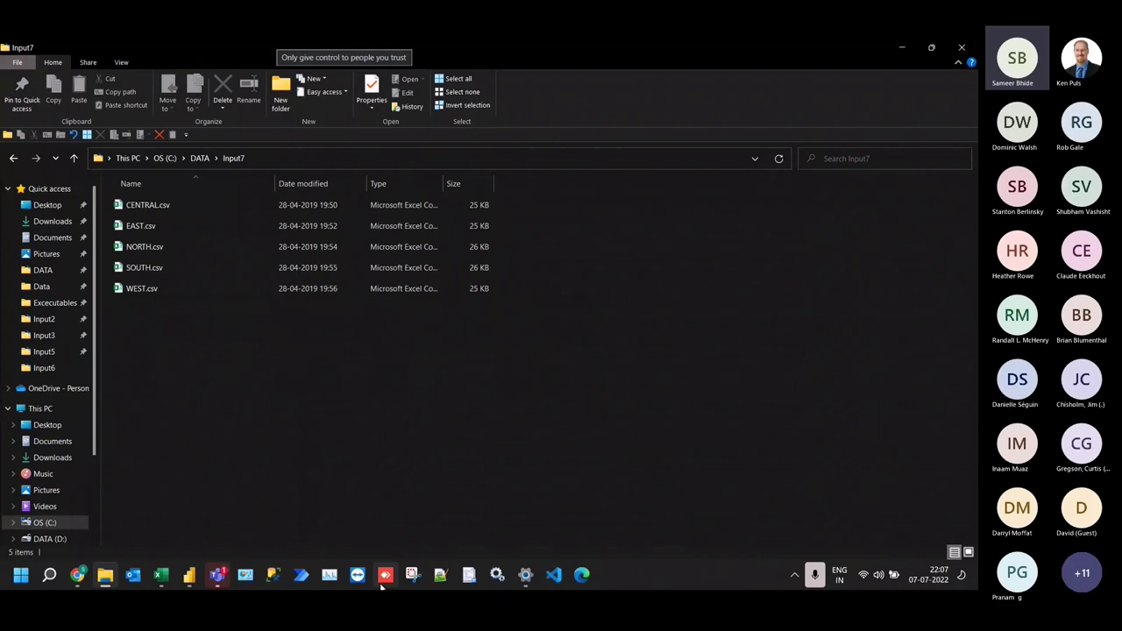
Move CENTRAL.csv out of the Input7 folder into its parent DATA folder and reopen Input7
{"action": "left_click", "coordinate": [171, 209]}
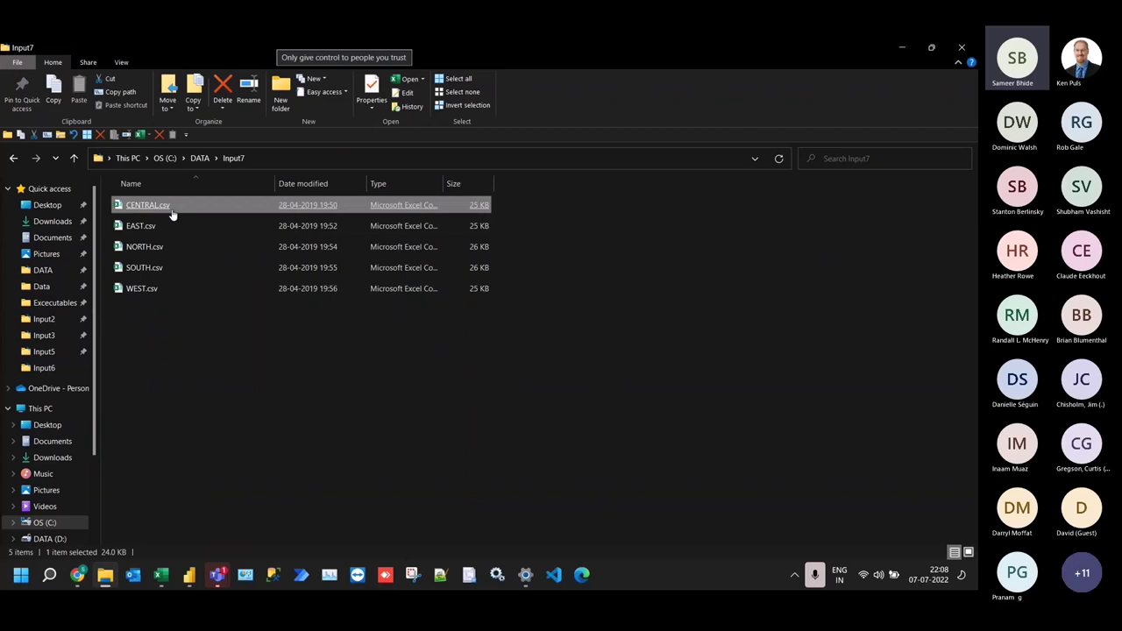
{"action": "left_click", "coordinate": [200, 158]}
{"action": "right_click", "coordinate": [304, 476]}
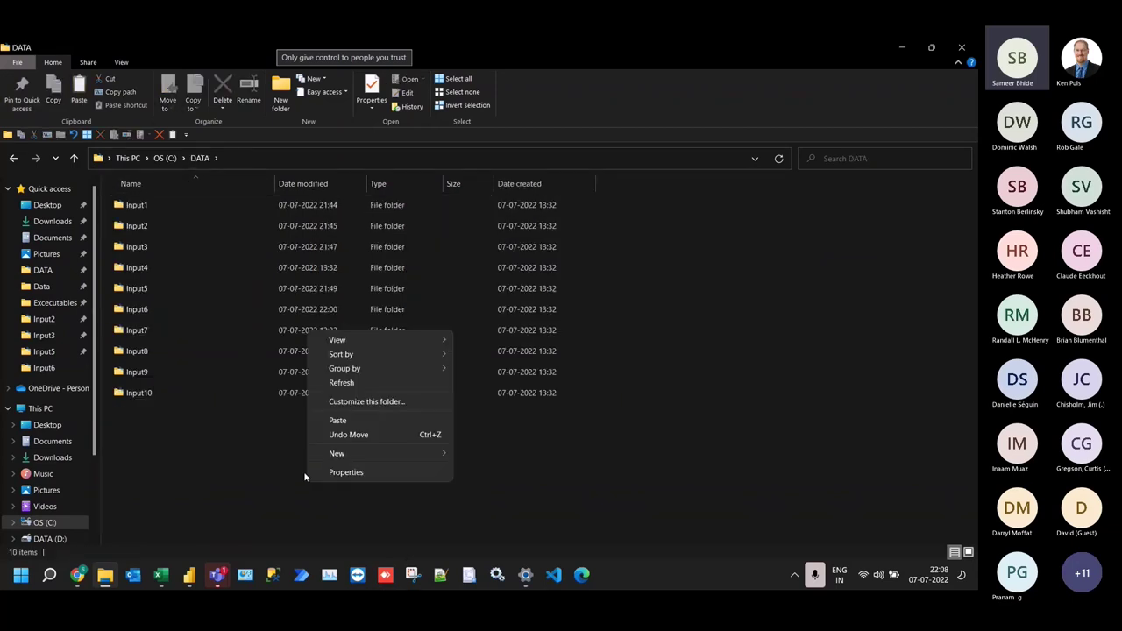
{"action": "left_click", "coordinate": [342, 418]}
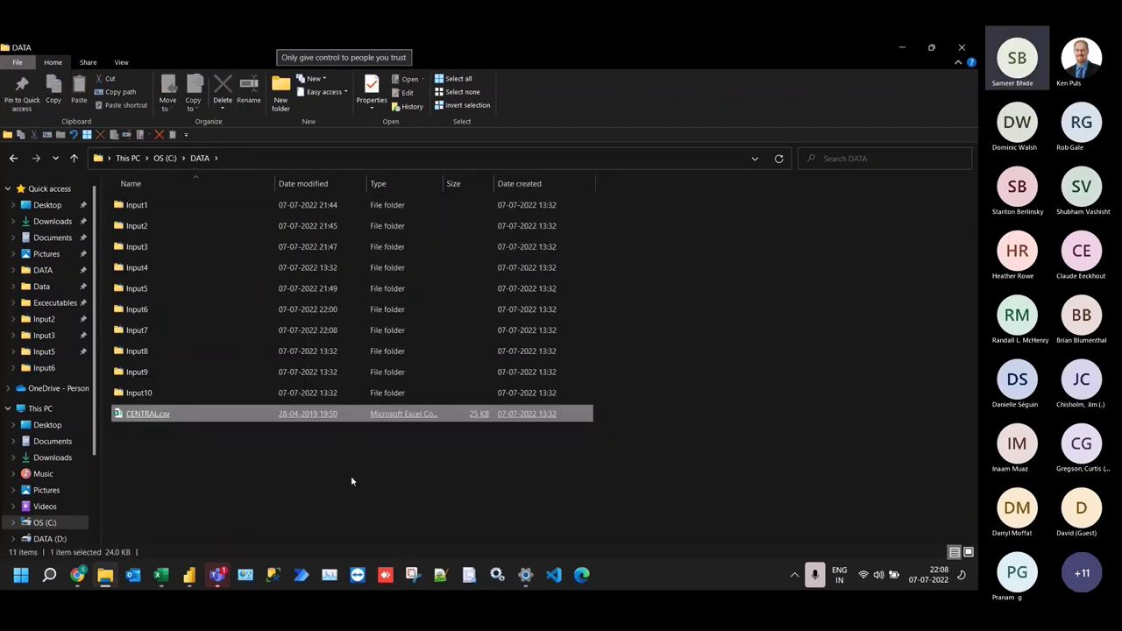
{"action": "double_click", "coordinate": [169, 328]}
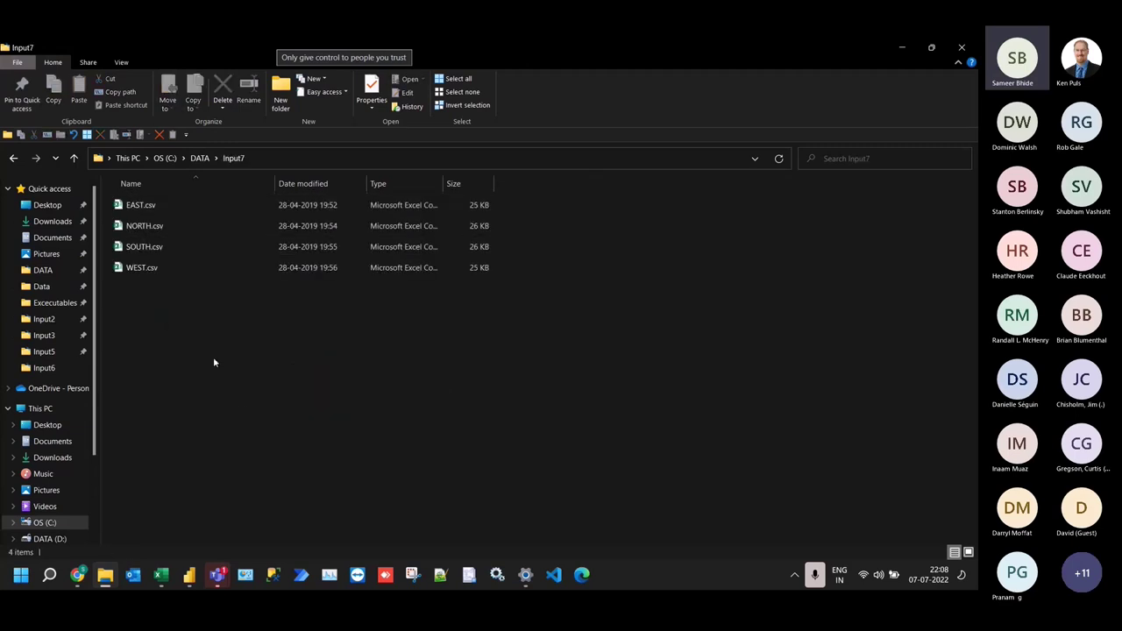
Switch back to the UniversalDC workbook in Excel and set the FileType parameter to Text
{"action": "left_click", "coordinate": [903, 49]}
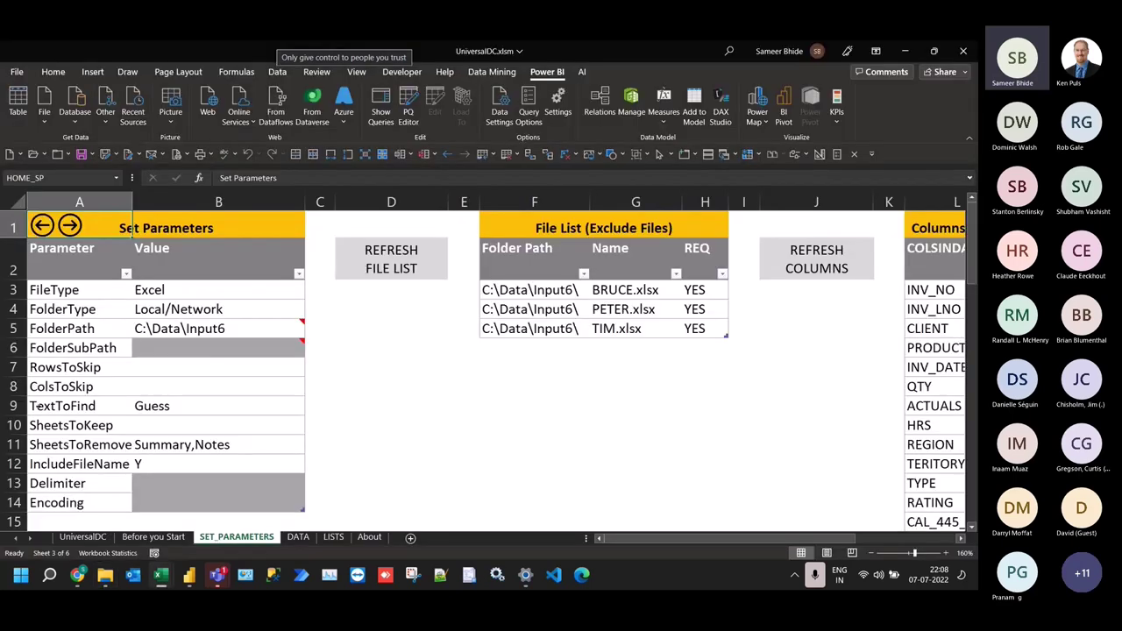
{"action": "left_click", "coordinate": [226, 294]}
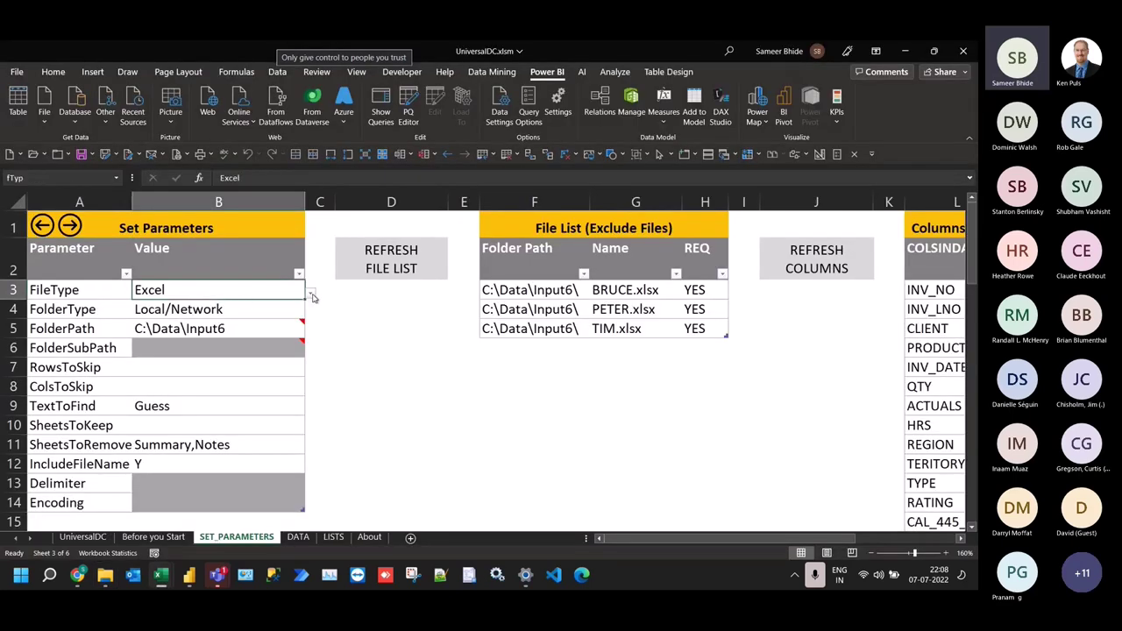
{"action": "left_click", "coordinate": [311, 296]}
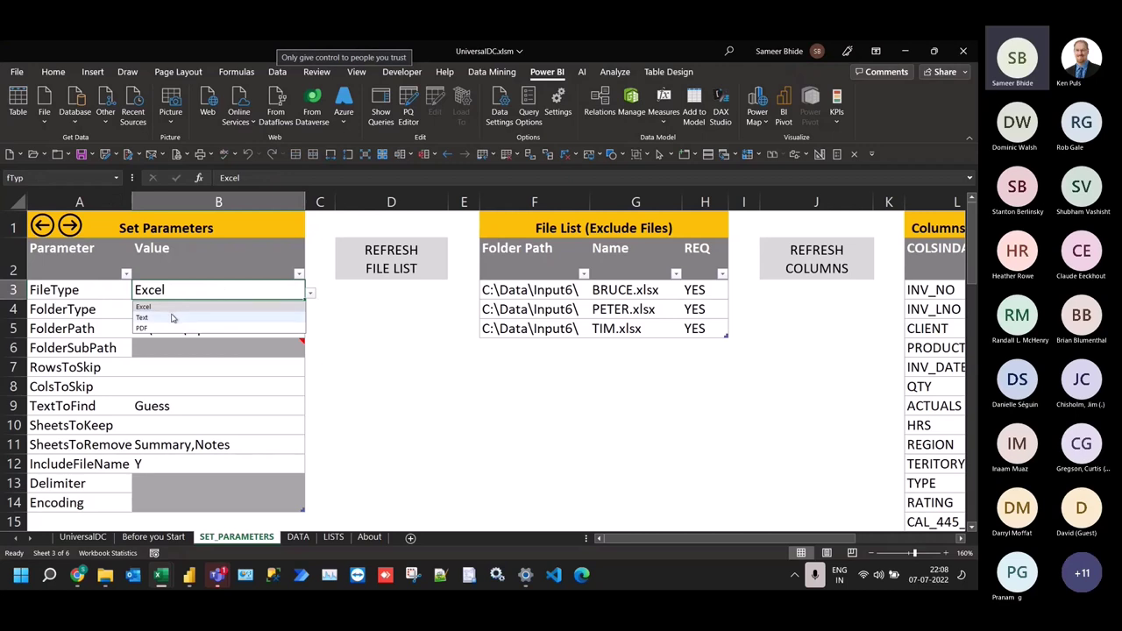
{"action": "left_click", "coordinate": [172, 317]}
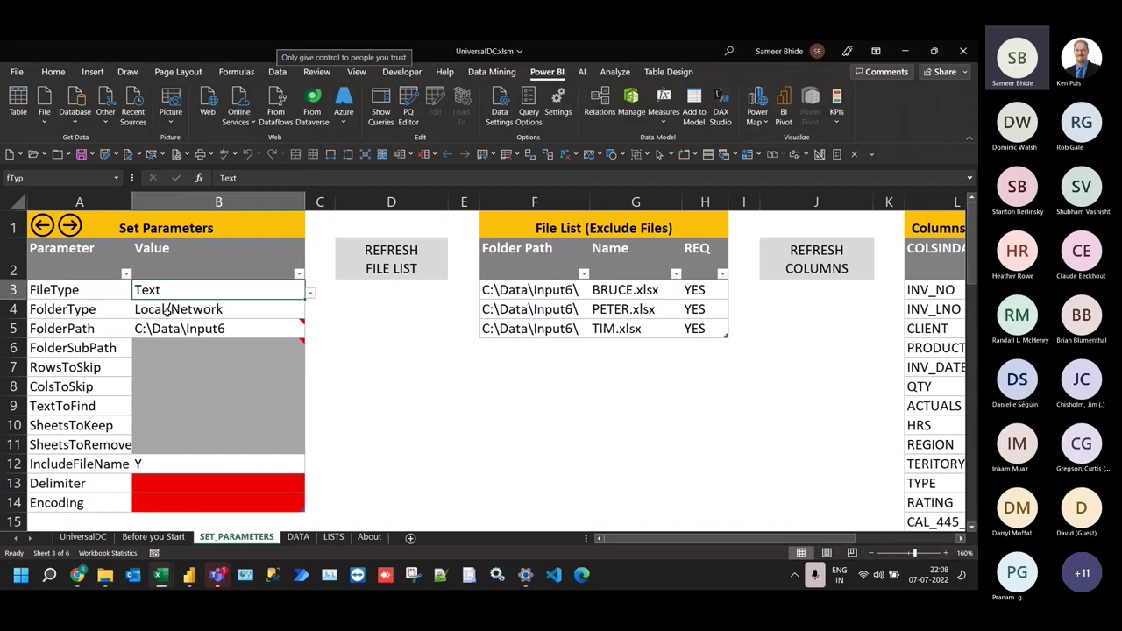
{"action": "left_click", "coordinate": [179, 367]}
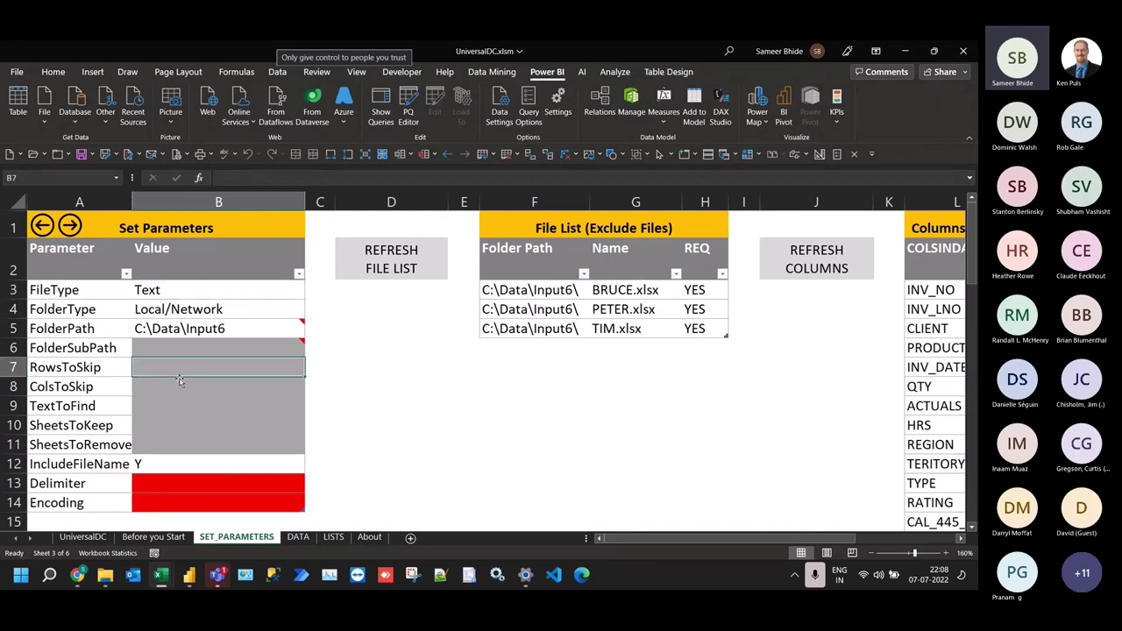
{"action": "scroll", "coordinate": [196, 395], "scroll_direction": "down", "scroll_amount": 1}
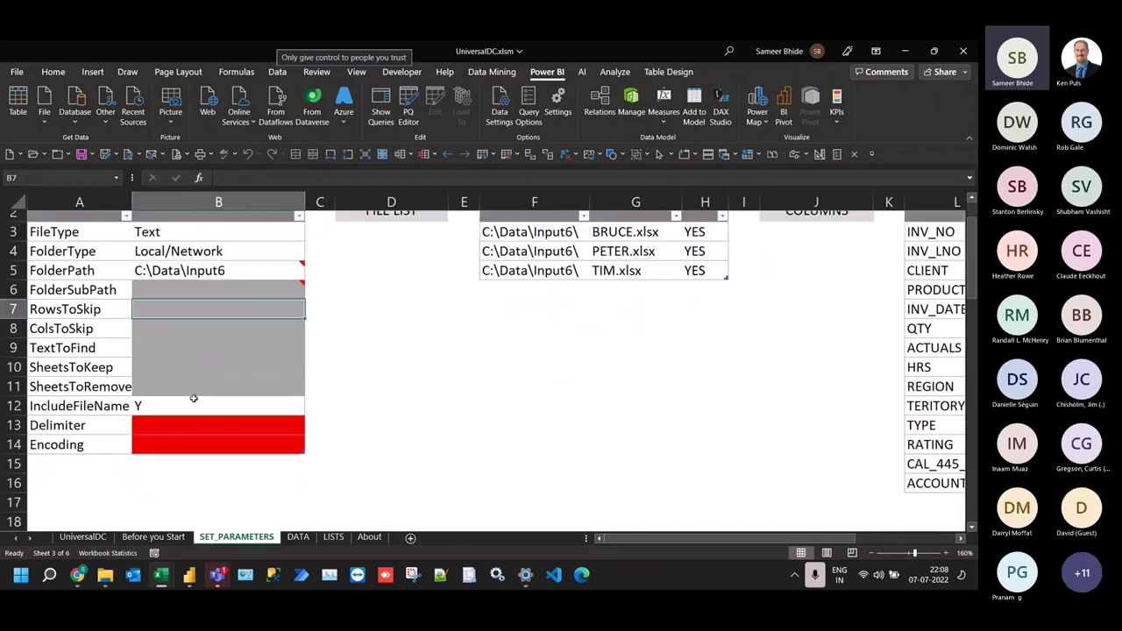
Set the Delimiter parameter to Comma
{"action": "left_click", "coordinate": [206, 425]}
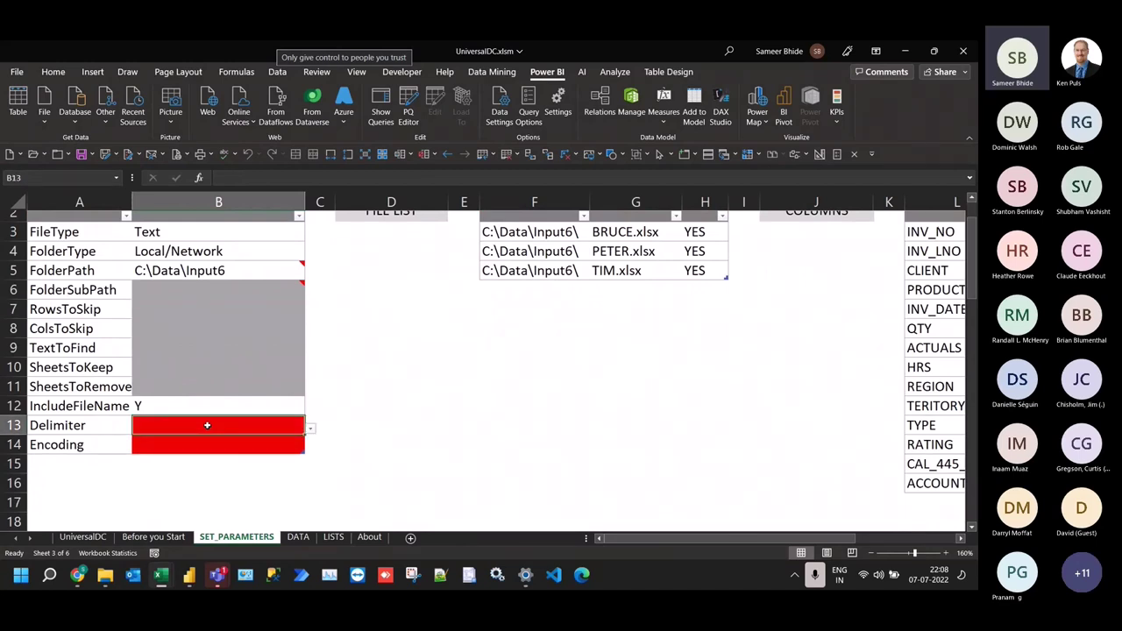
{"action": "left_click", "coordinate": [310, 429]}
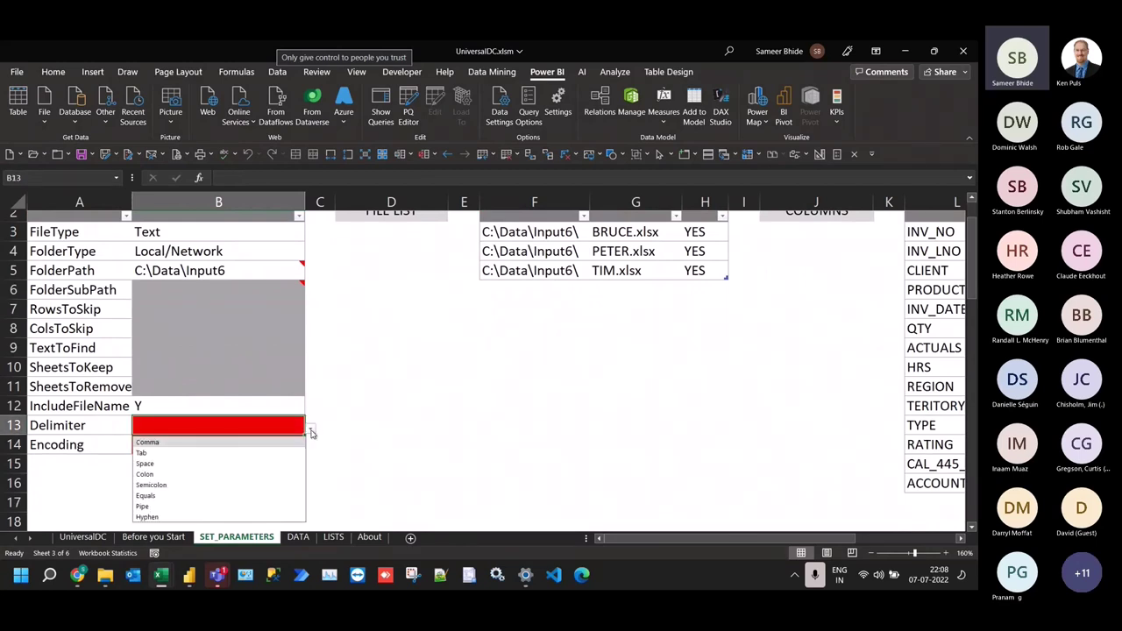
{"action": "left_click", "coordinate": [149, 443]}
Set the Encoding parameter to 65001: Unicode (UTF-8)
{"action": "left_click", "coordinate": [167, 443]}
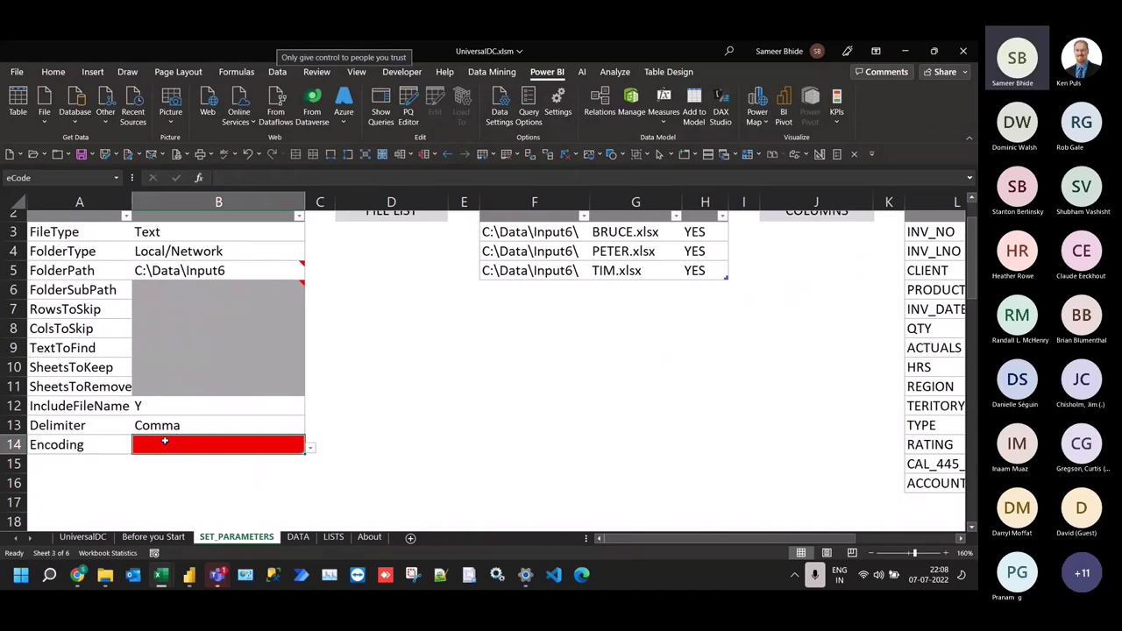
{"action": "left_click", "coordinate": [309, 448]}
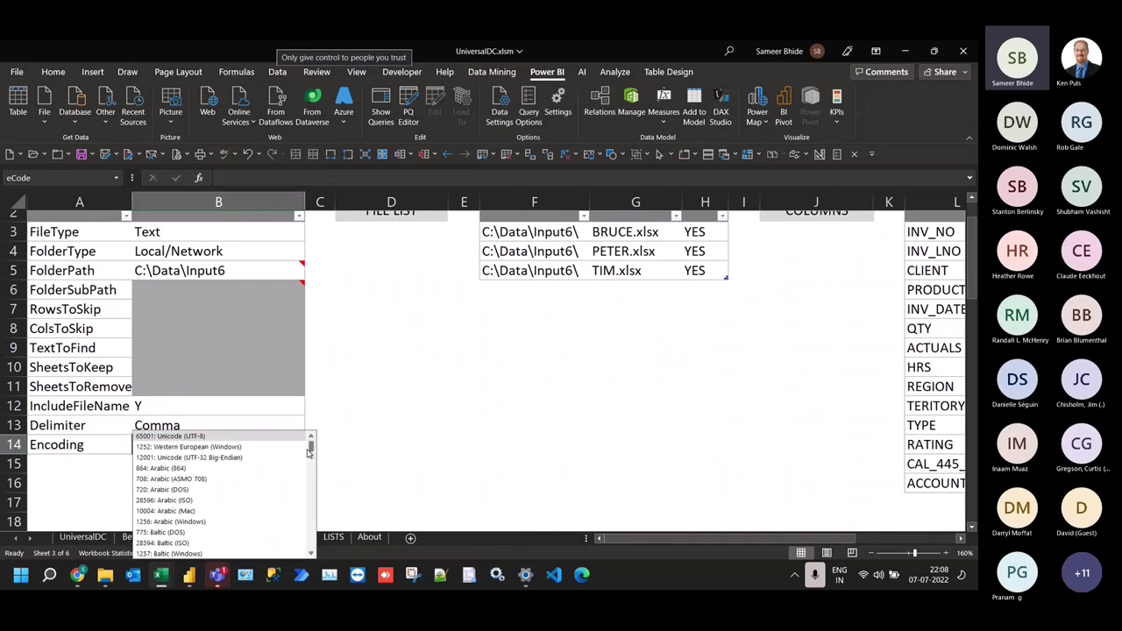
{"action": "left_click", "coordinate": [260, 444]}
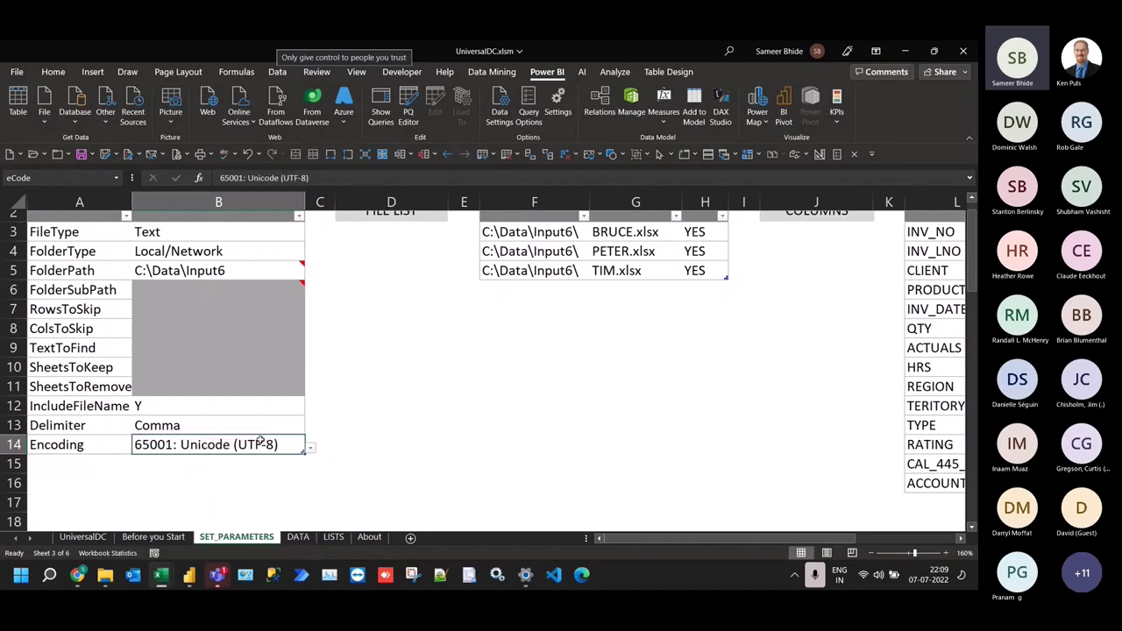
{"action": "left_click", "coordinate": [310, 450]}
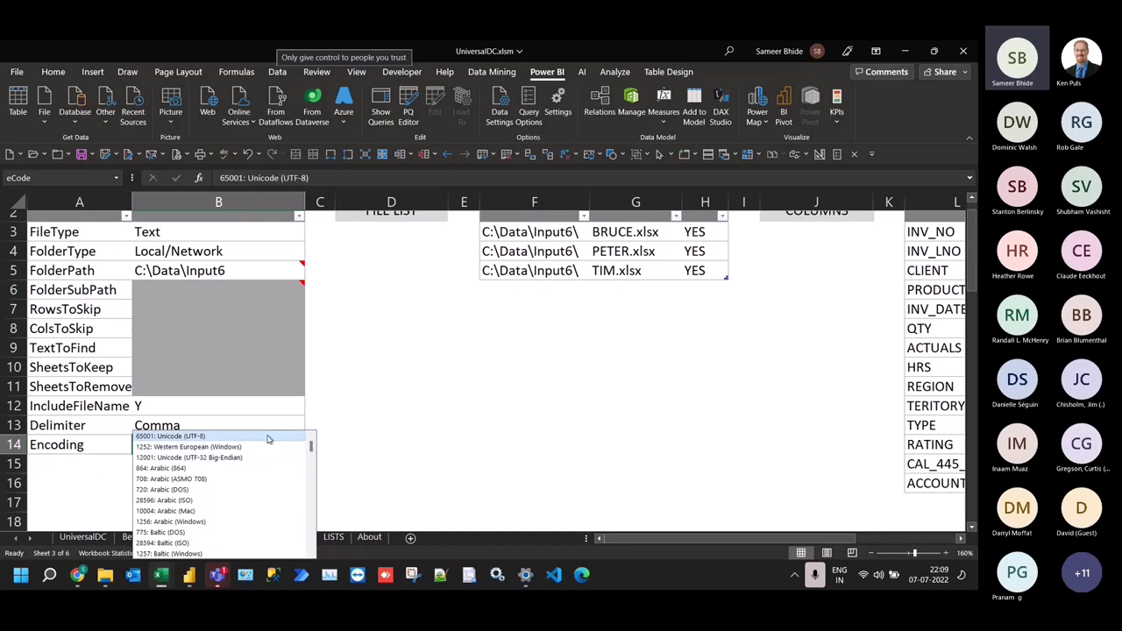
{"action": "left_click", "coordinate": [268, 438]}
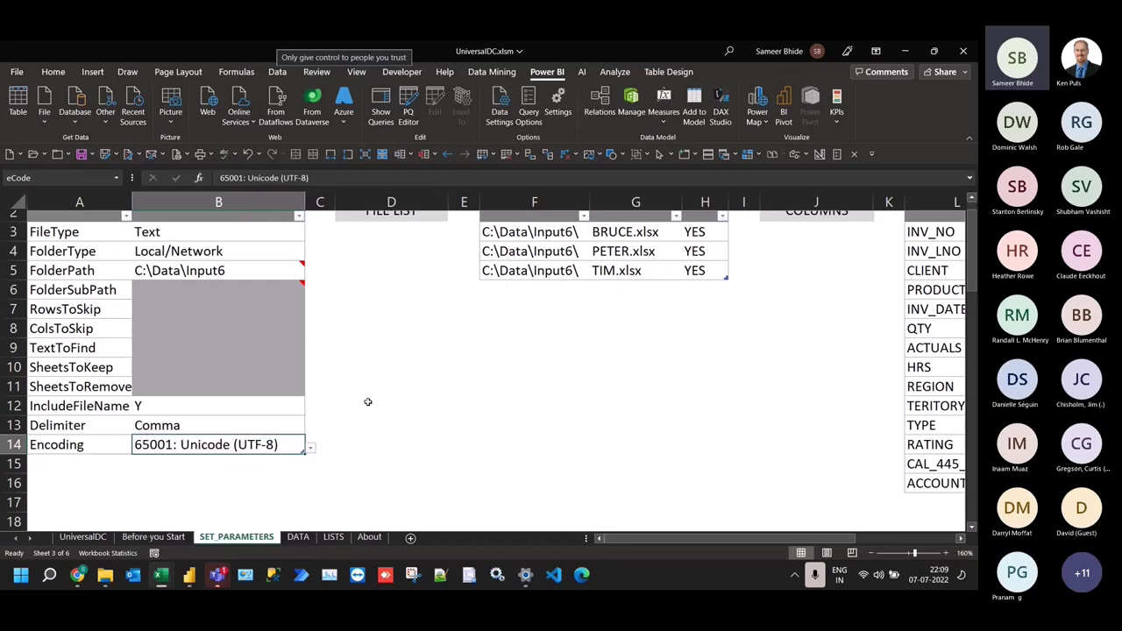
Change the FolderPath parameter to C:\Data\Input7
{"action": "scroll", "coordinate": [635, 372], "scroll_direction": "up", "scroll_amount": 1}
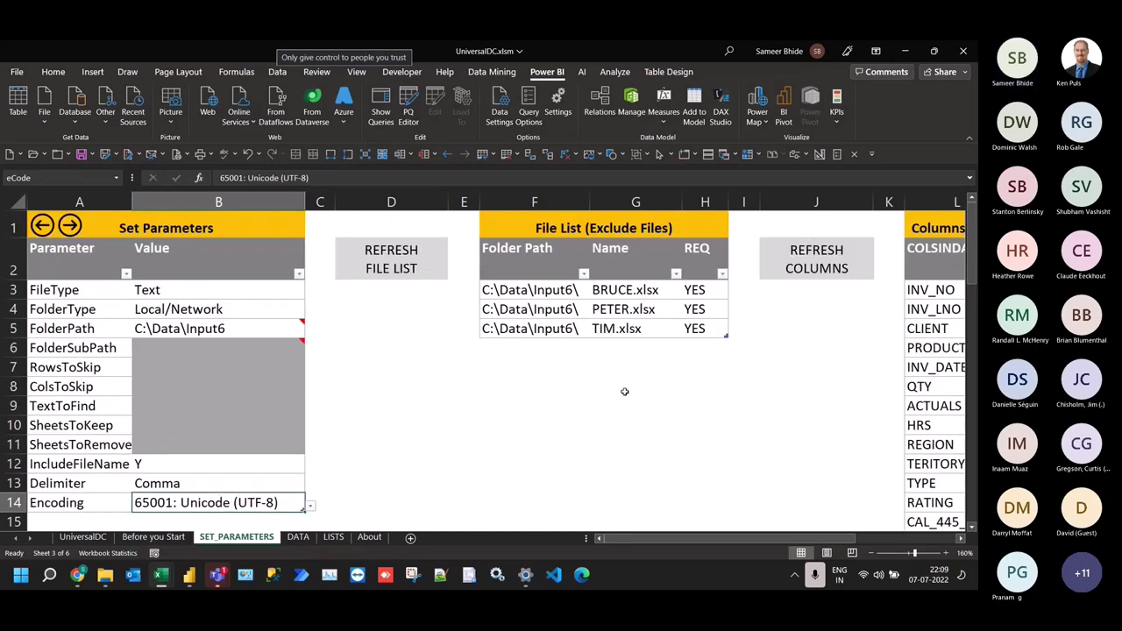
{"action": "left_click", "coordinate": [257, 327]}
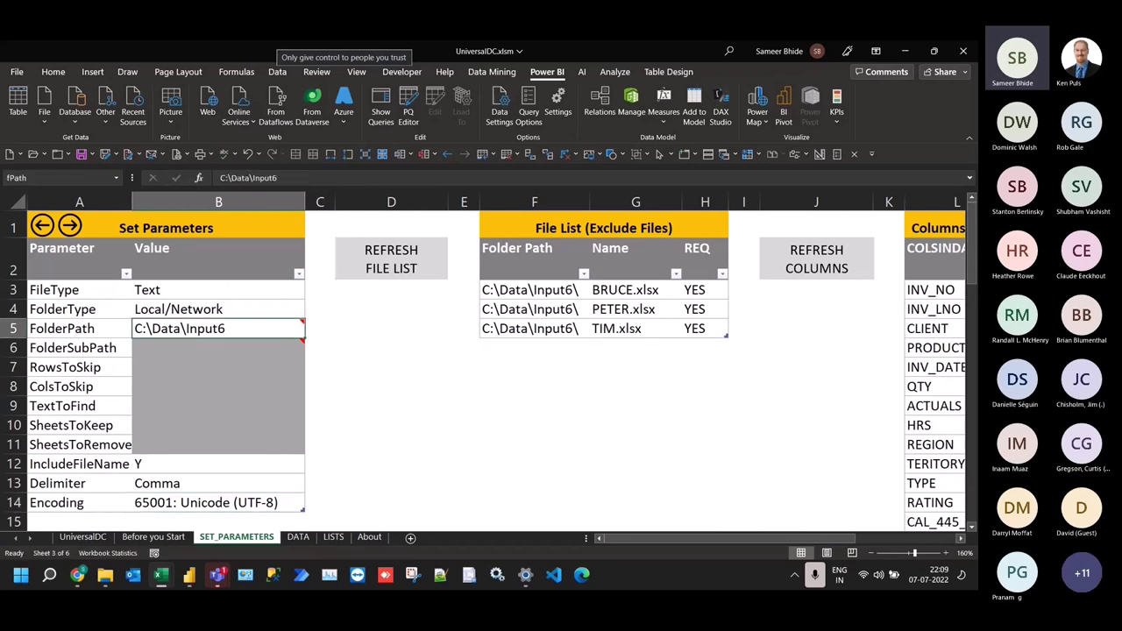
{"action": "key", "text": "F2"}
{"action": "key", "text": "BackSpace"}
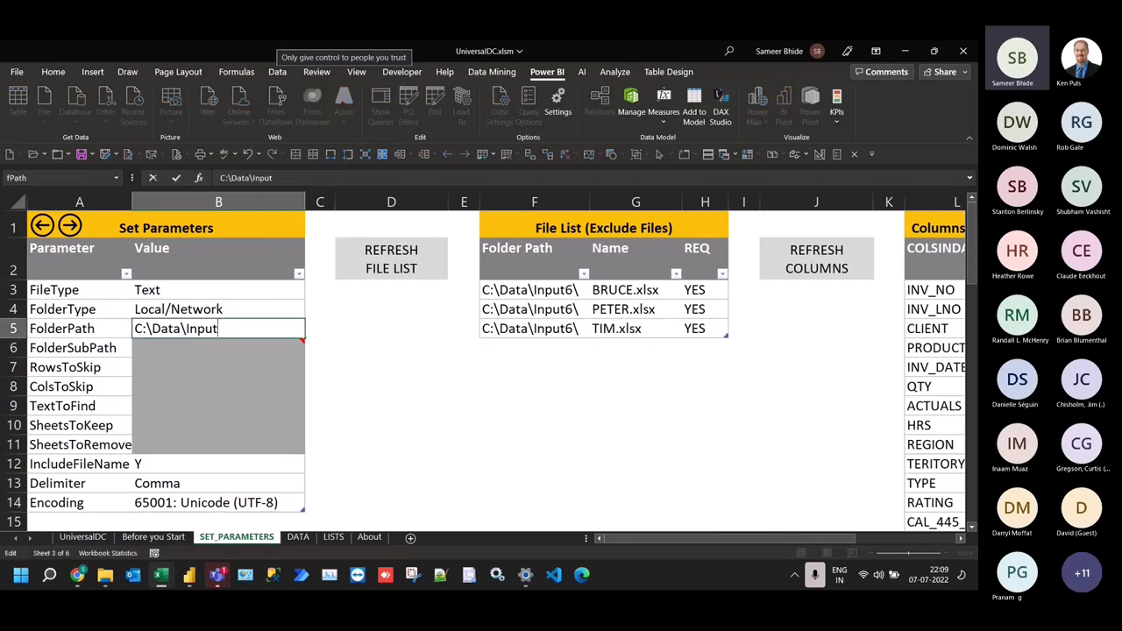
{"action": "type", "text": "7"}
{"action": "key", "text": "ctrl+Return"}
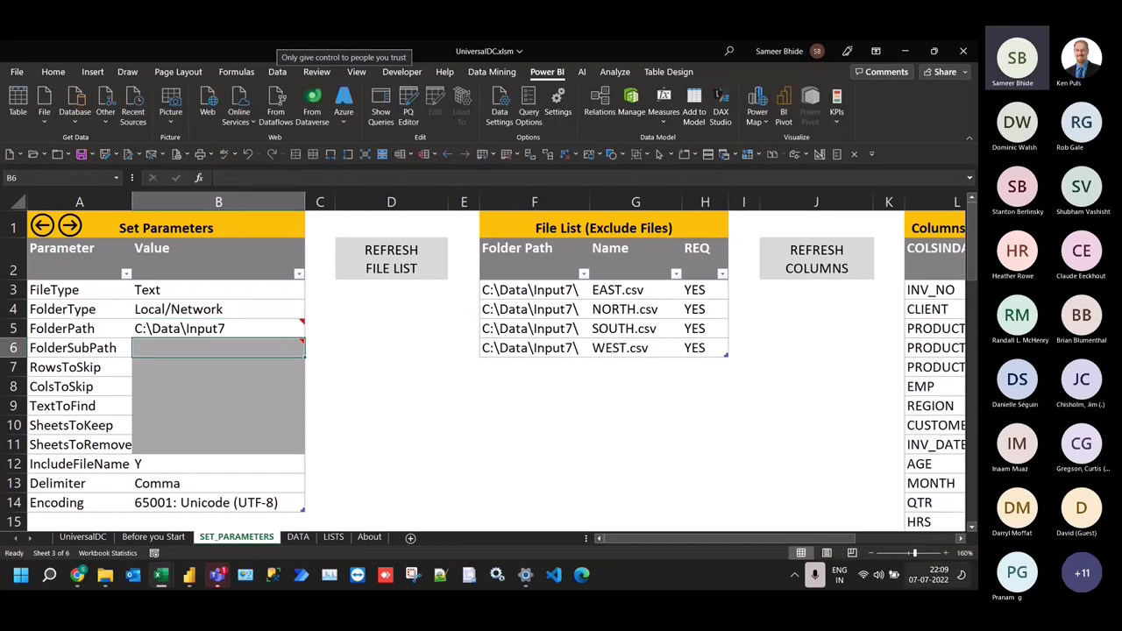
Review the file and column lists for the new folder and refresh the combined table on the DATA sheet
{"action": "left_click", "coordinate": [961, 543]}
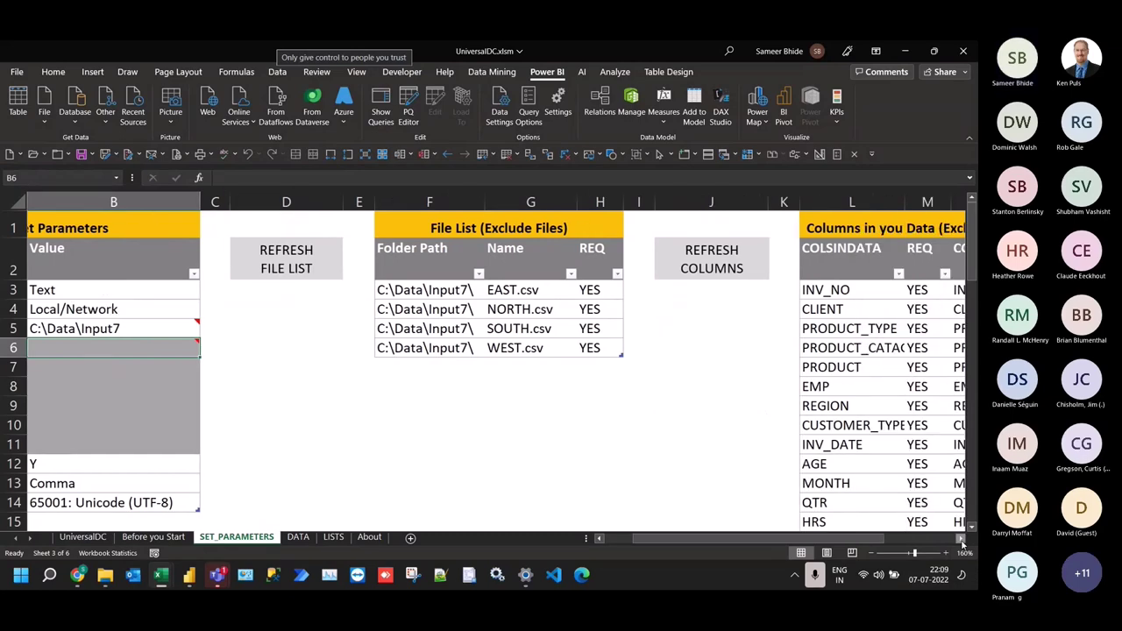
{"action": "left_click", "coordinate": [961, 544]}
{"action": "scroll", "coordinate": [708, 325], "scroll_direction": "down", "scroll_amount": 1}
{"action": "scroll", "coordinate": [774, 433], "scroll_direction": "up", "scroll_amount": 1}
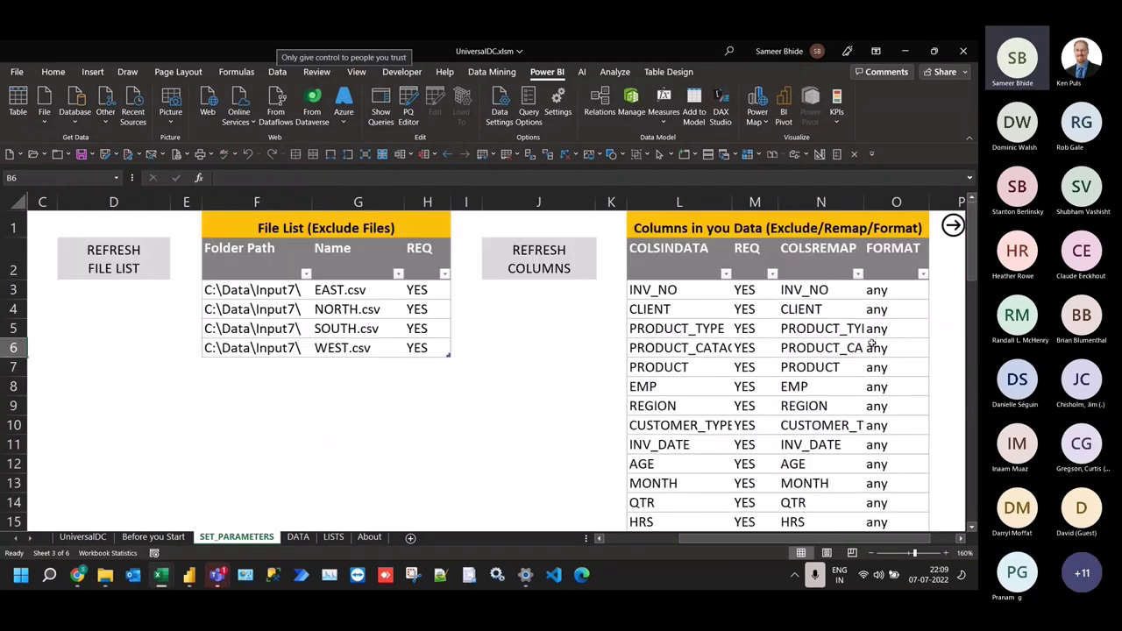
{"action": "left_click", "coordinate": [954, 224]}
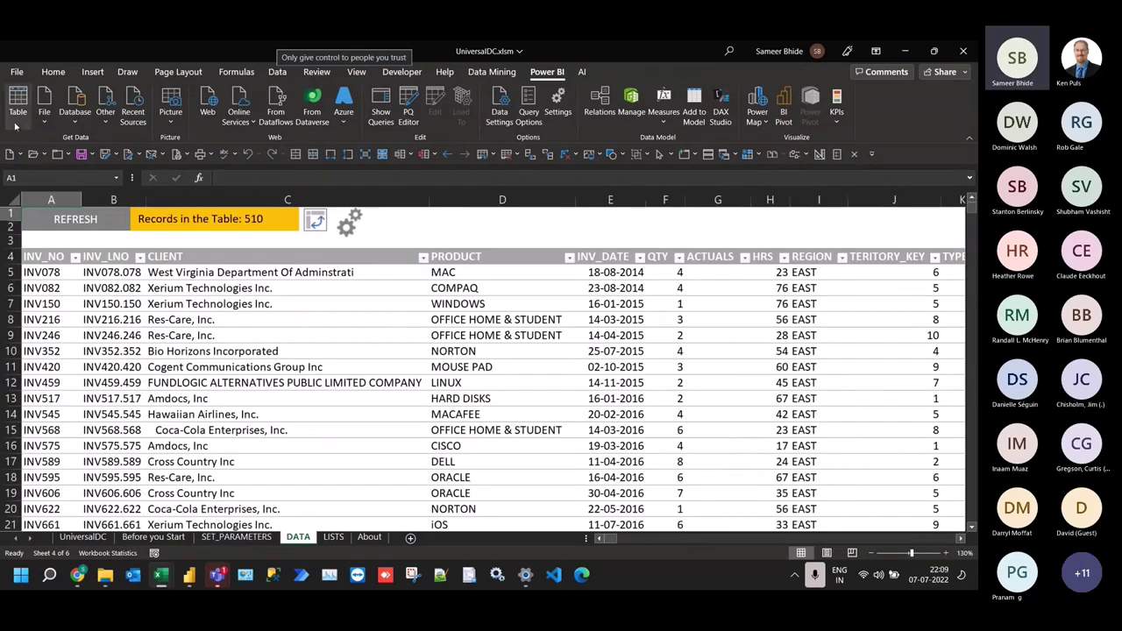
{"action": "left_click", "coordinate": [79, 219]}
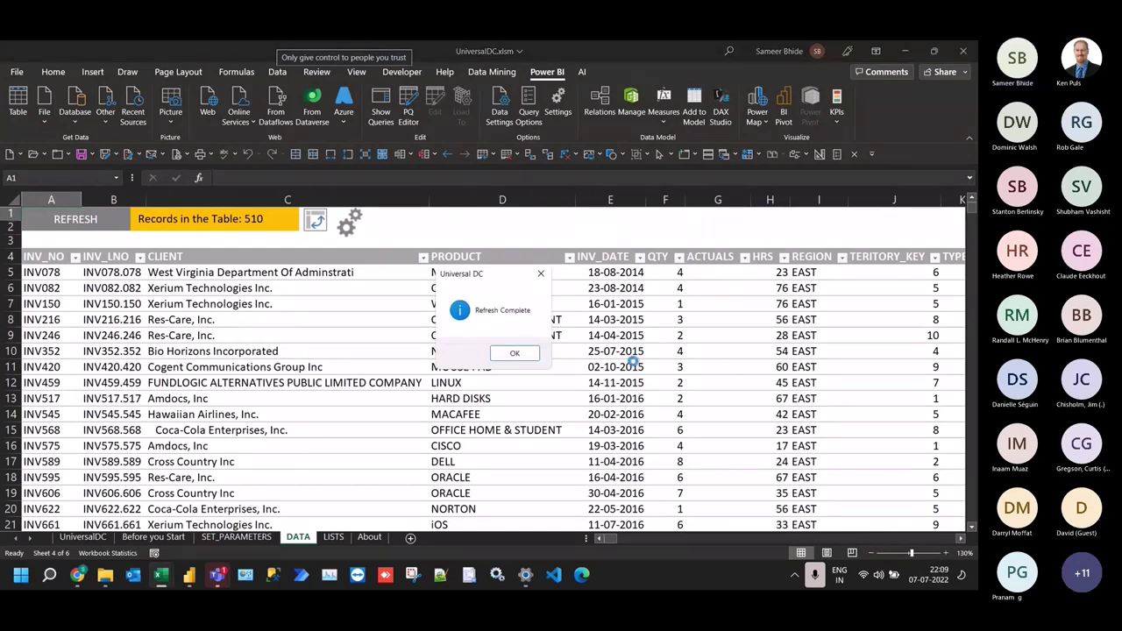
{"action": "left_click", "coordinate": [521, 351]}
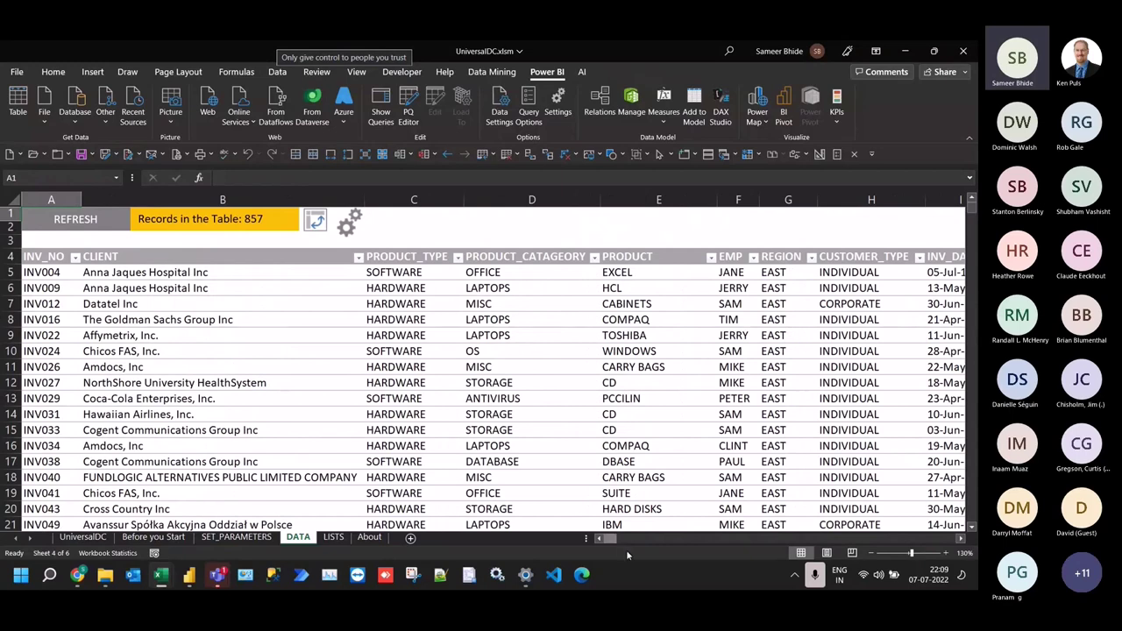
Examine the INV_DATE and HRS columns of the refreshed table to see how their values are typed
{"action": "scroll", "coordinate": [614, 545], "scroll_direction": "right", "scroll_amount": 3}
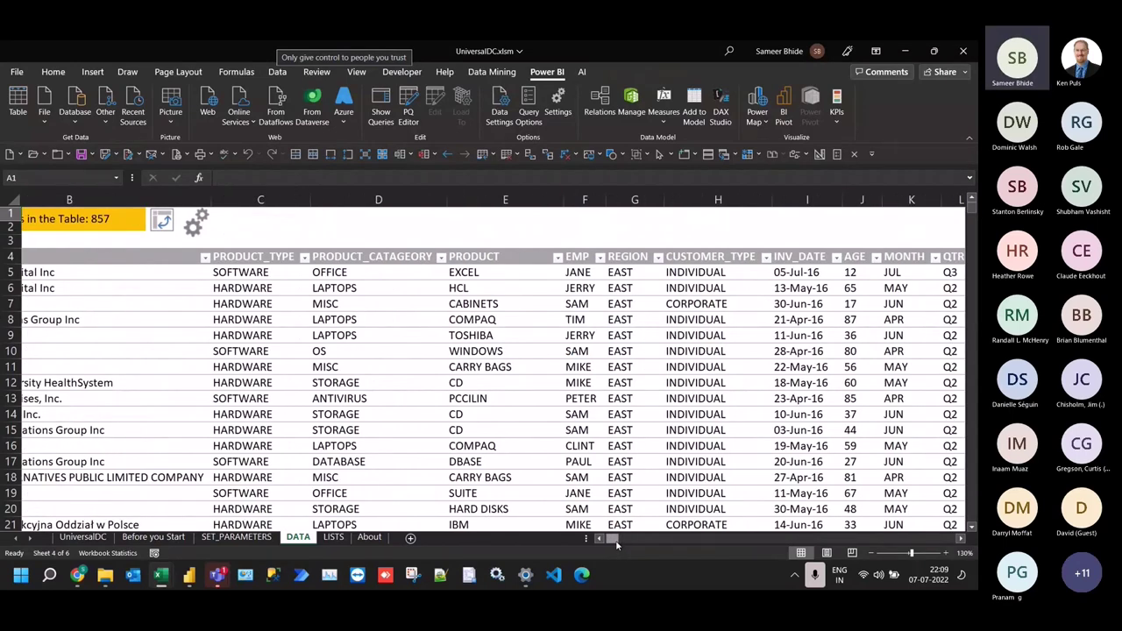
{"action": "left_click_drag", "start_coordinate": [616, 544], "coordinate": [620, 544]}
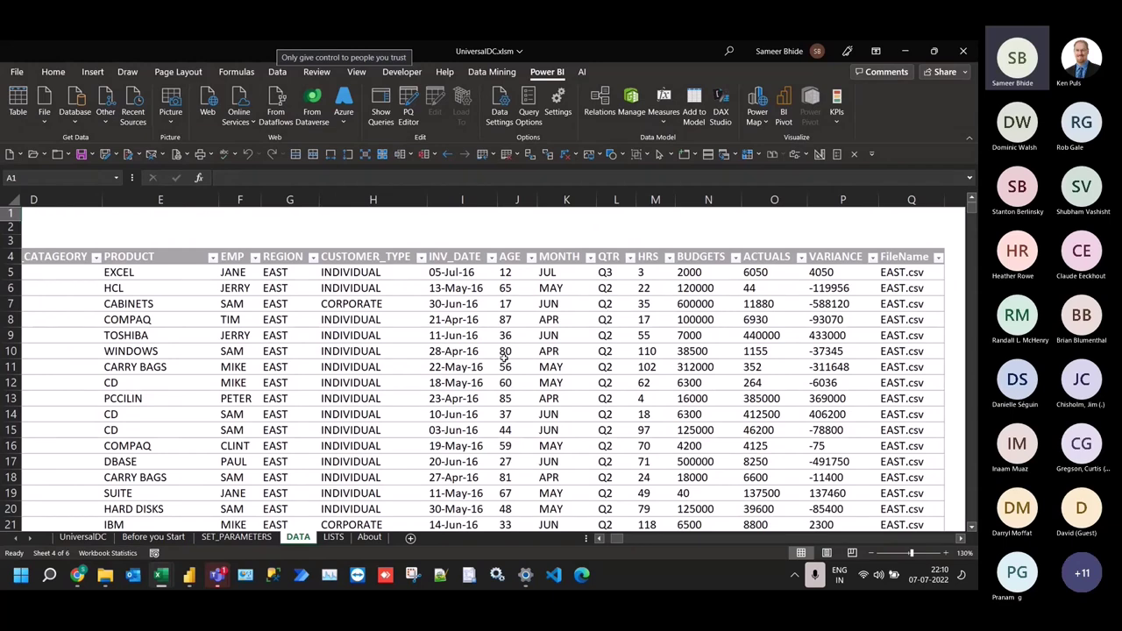
{"action": "left_click", "coordinate": [456, 250]}
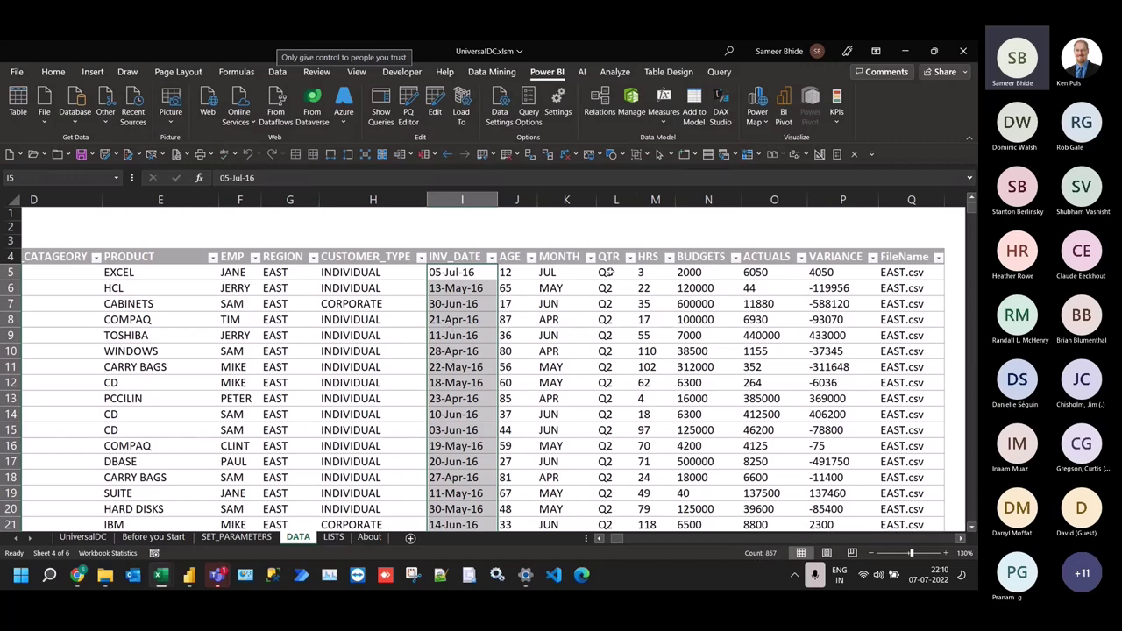
{"action": "left_click", "coordinate": [654, 250]}
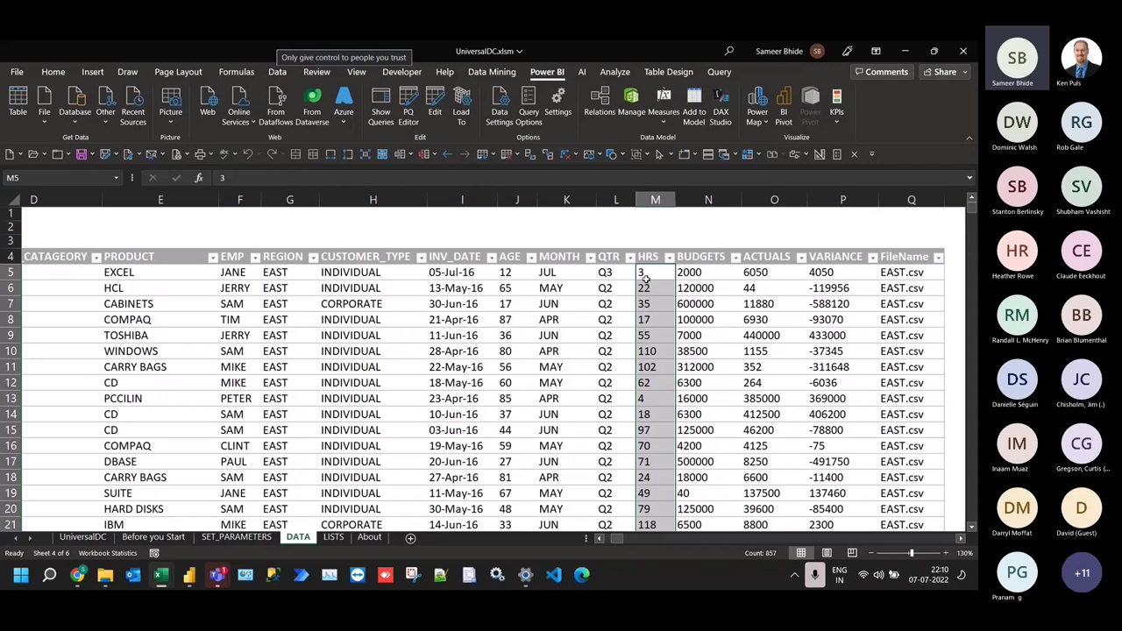
Set the format of the INV_DATE column to date in the SET_PARAMETERS column list
{"action": "left_click", "coordinate": [233, 538]}
{"action": "scroll", "coordinate": [925, 355], "scroll_direction": "down", "scroll_amount": 1}
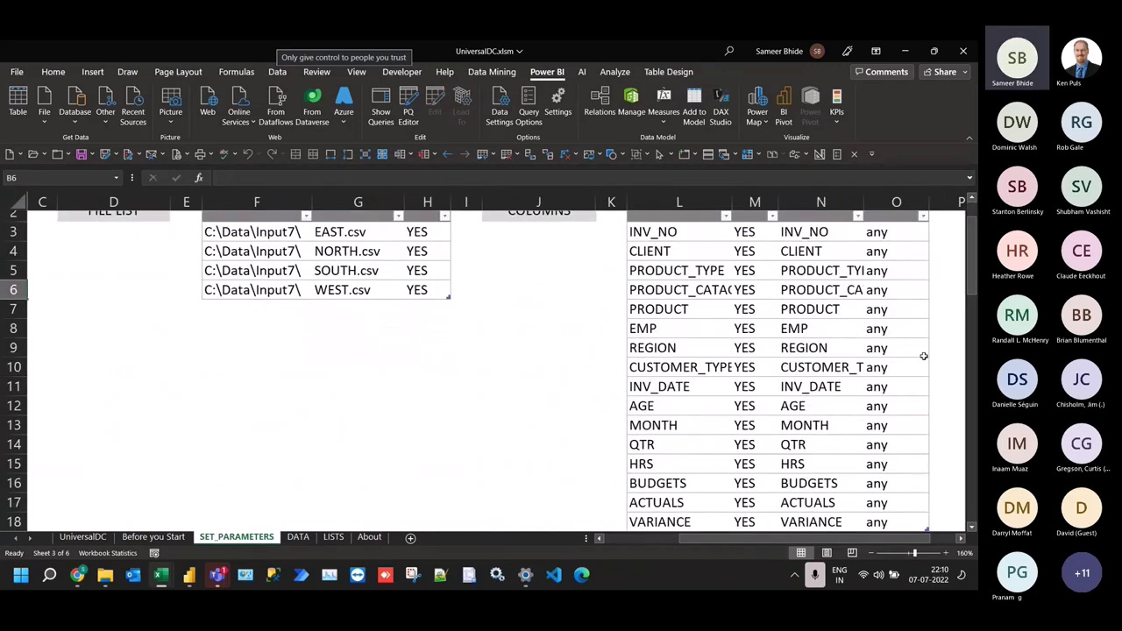
{"action": "left_click", "coordinate": [889, 388]}
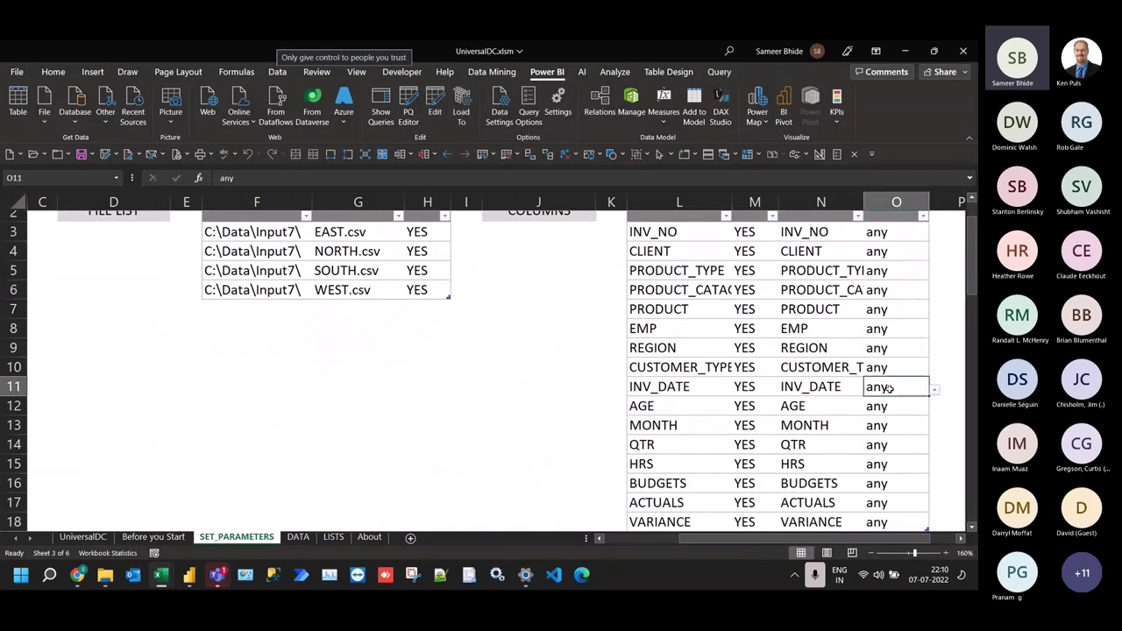
{"action": "left_click", "coordinate": [934, 391]}
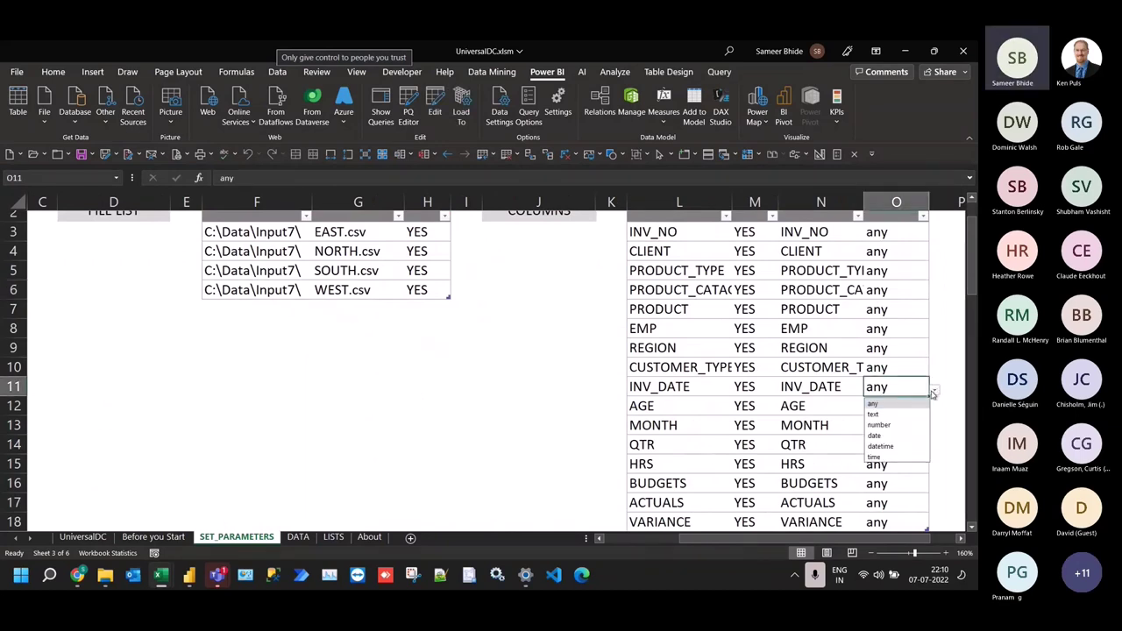
{"action": "left_click", "coordinate": [903, 435]}
Set the format of the HRS, BUDGETS, ACTUALS and VARIANCE columns to number
{"action": "scroll", "coordinate": [896, 422], "scroll_direction": "down", "scroll_amount": 1}
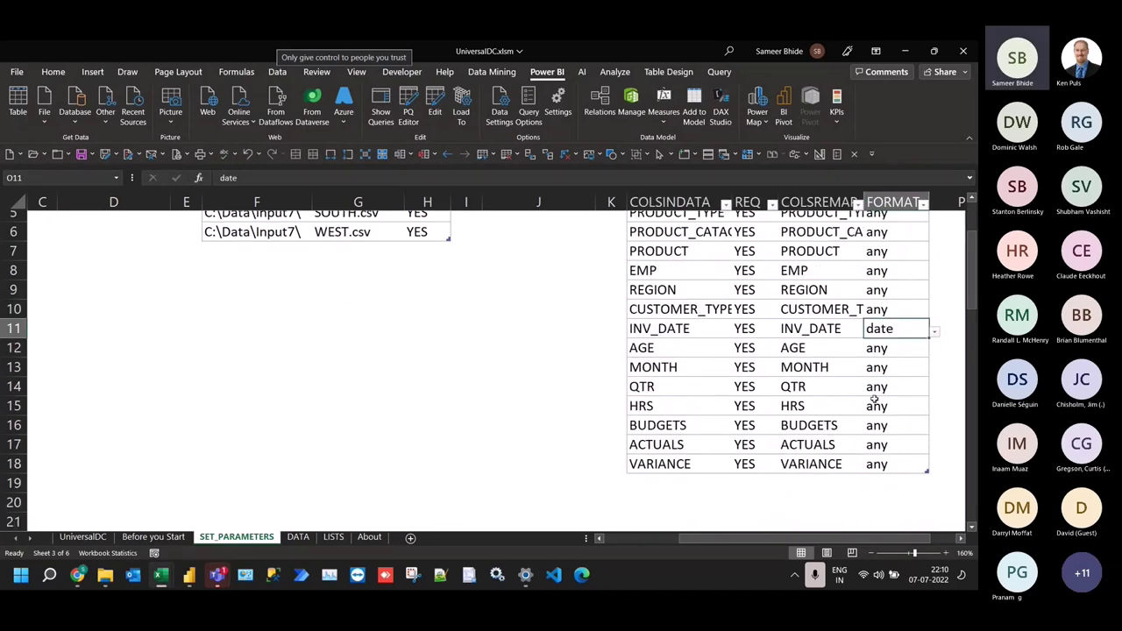
{"action": "left_click", "coordinate": [885, 407]}
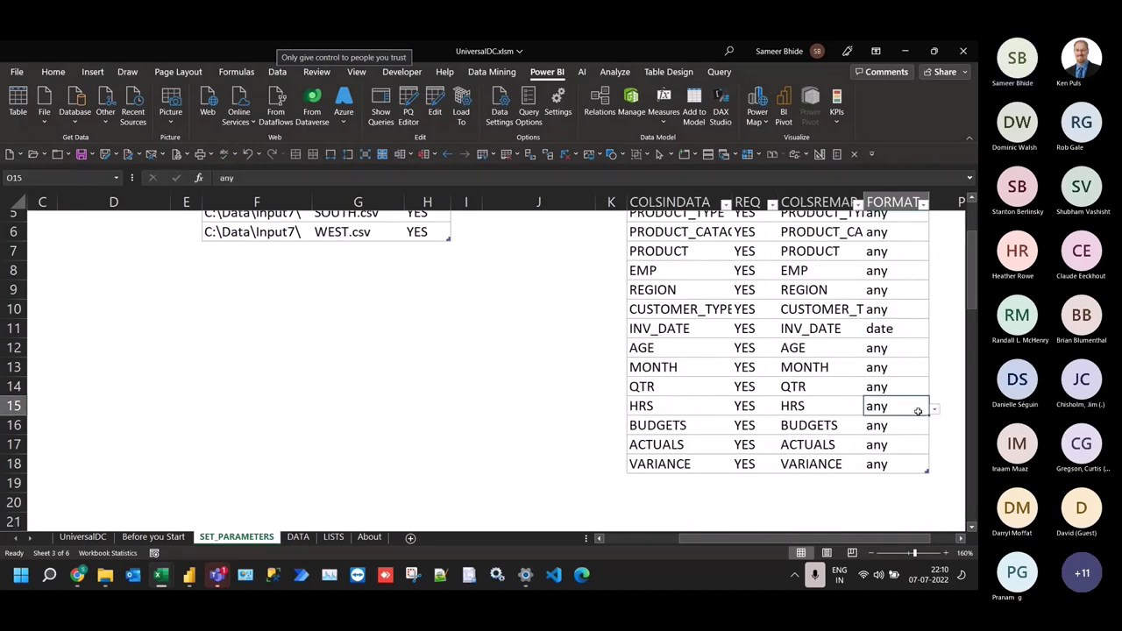
{"action": "left_click_drag", "start_coordinate": [906, 406], "coordinate": [897, 464]}
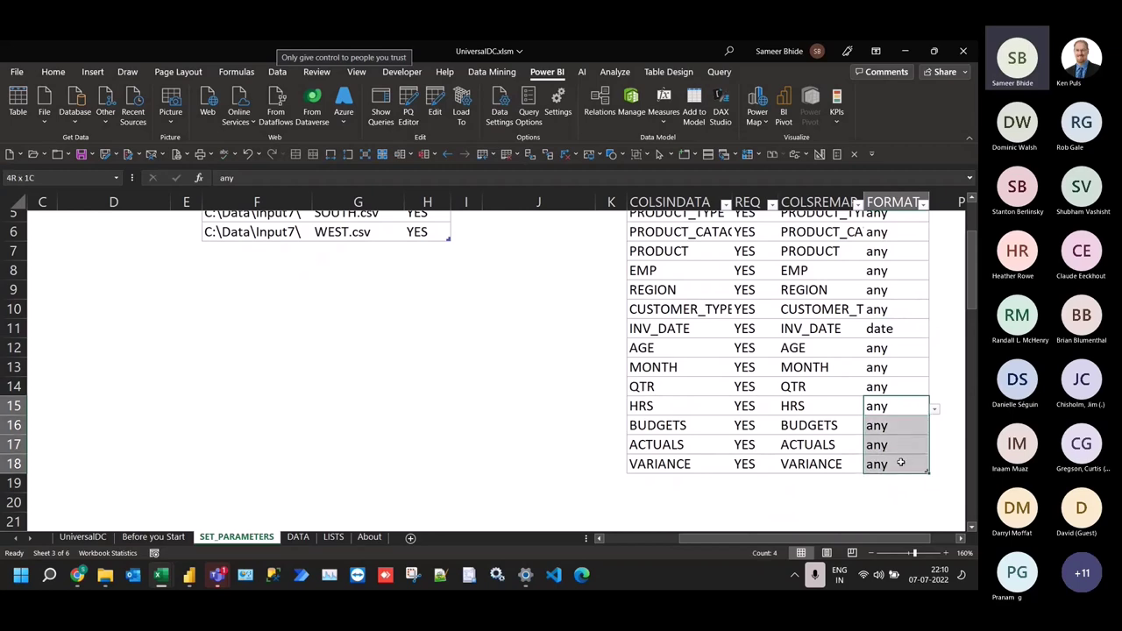
{"action": "type", "text": "nu"}
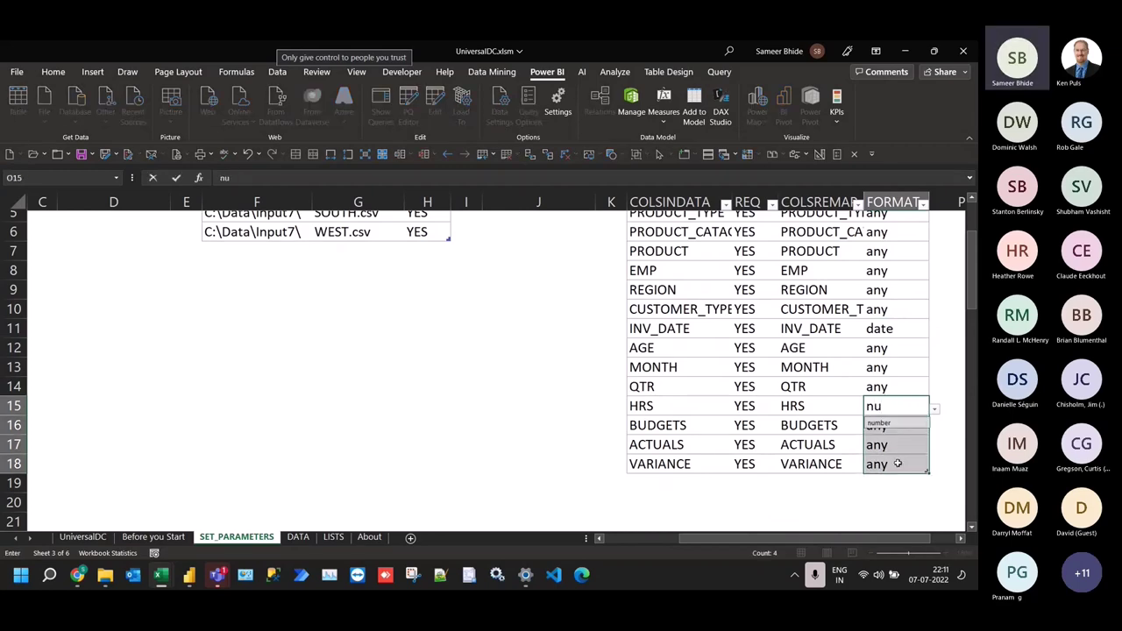
{"action": "key", "text": "ctrl+Return"}
Refresh the DATA sheet's table to apply the new column formats
{"action": "scroll", "coordinate": [893, 250], "scroll_direction": "up", "scroll_amount": 2}
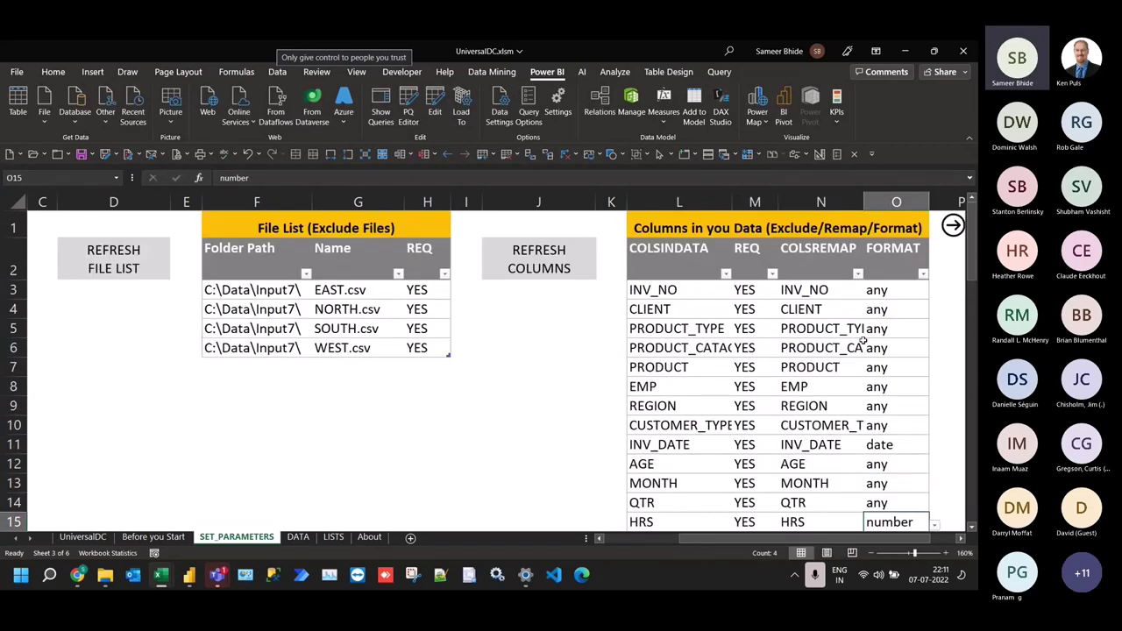
{"action": "key", "text": "ctrl+Page_Down"}
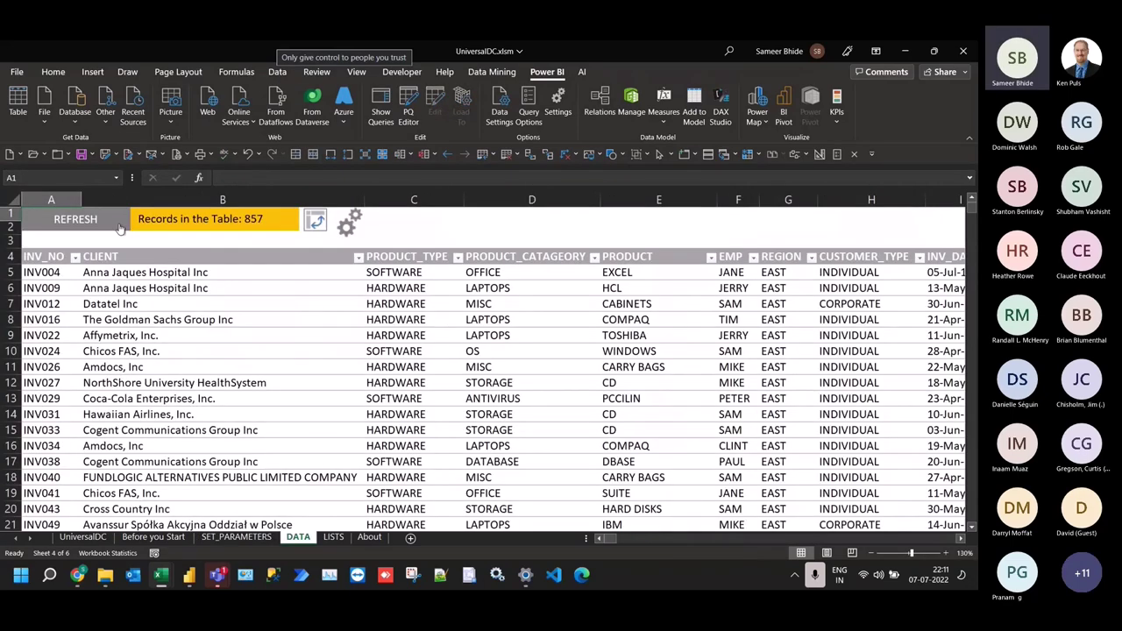
{"action": "left_click", "coordinate": [94, 219]}
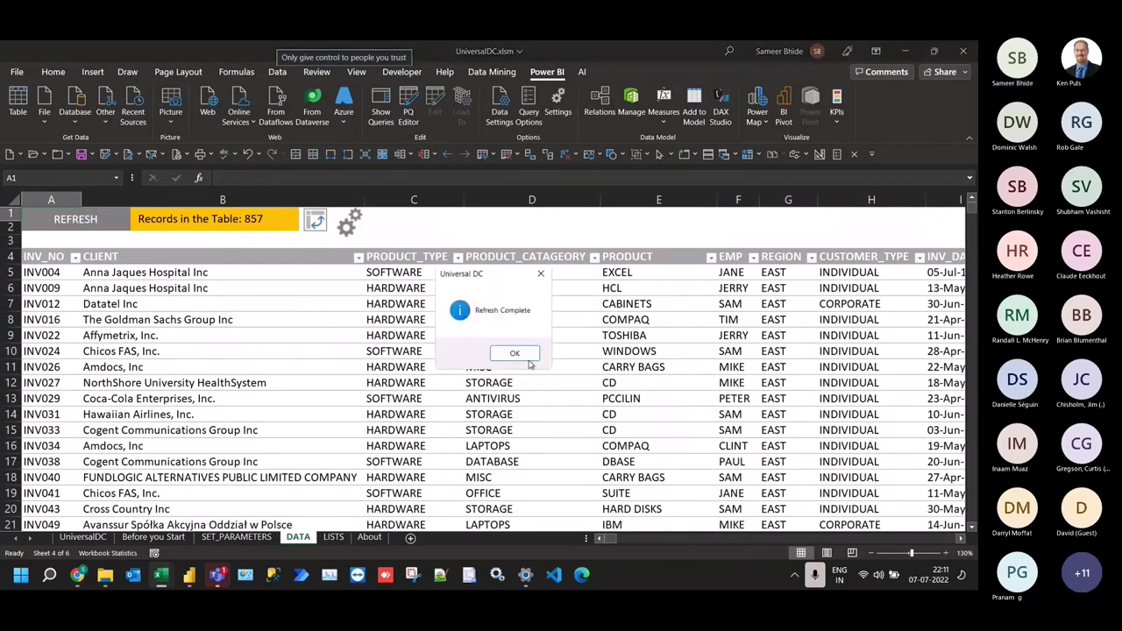
{"action": "left_click", "coordinate": [515, 352]}
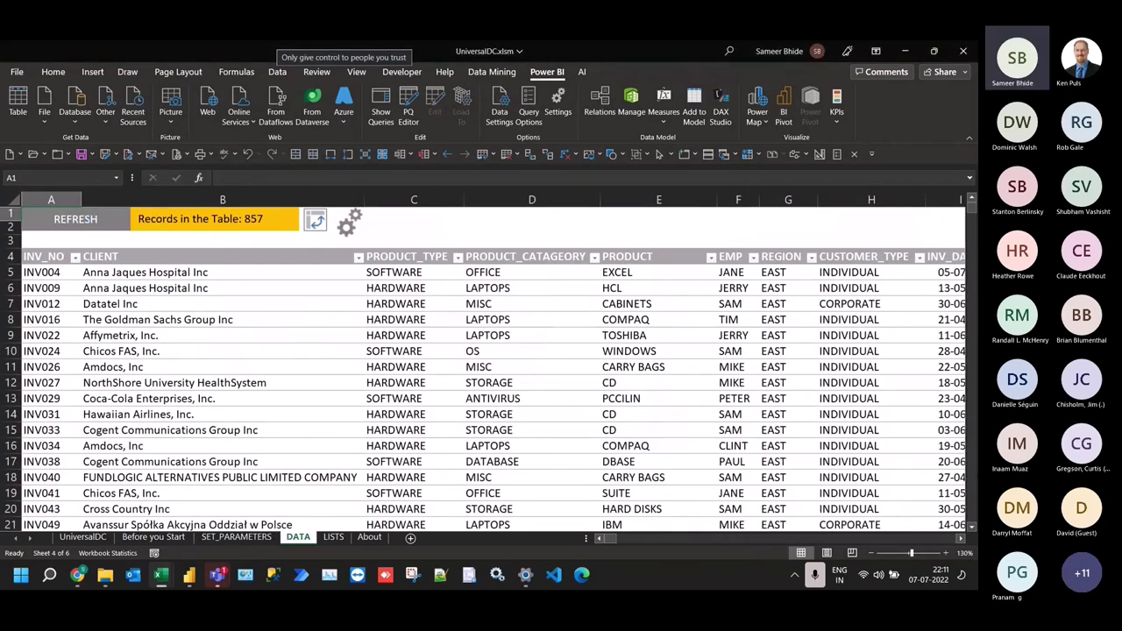
Check the data types of the INV_DATE and HRS columns using their summary statistics
{"action": "left_click", "coordinate": [961, 538]}
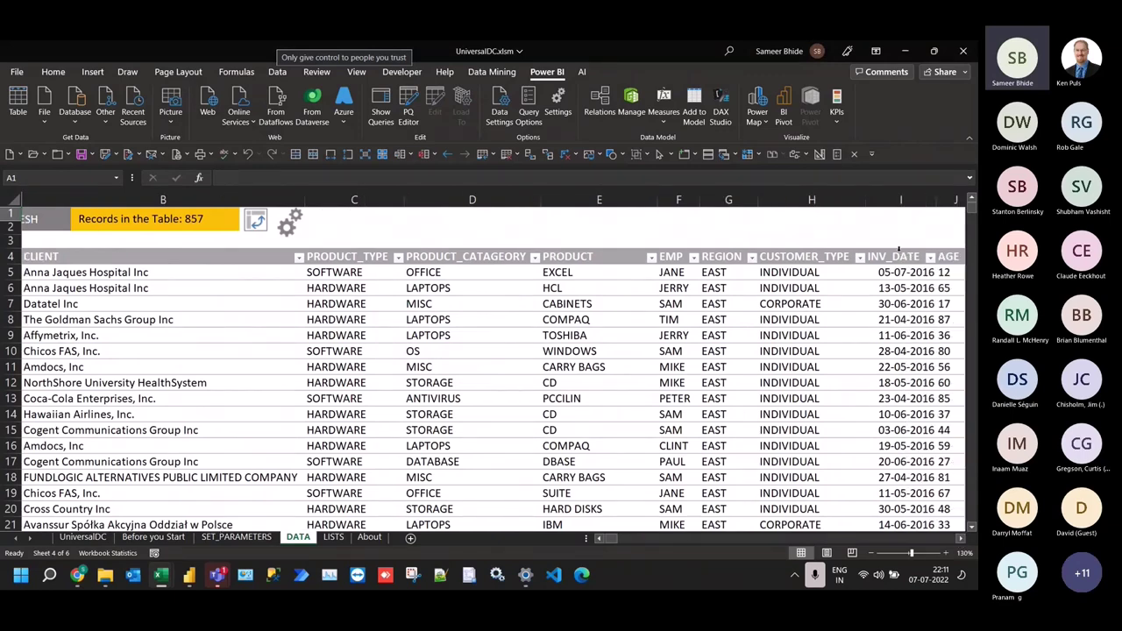
{"action": "left_click", "coordinate": [912, 252]}
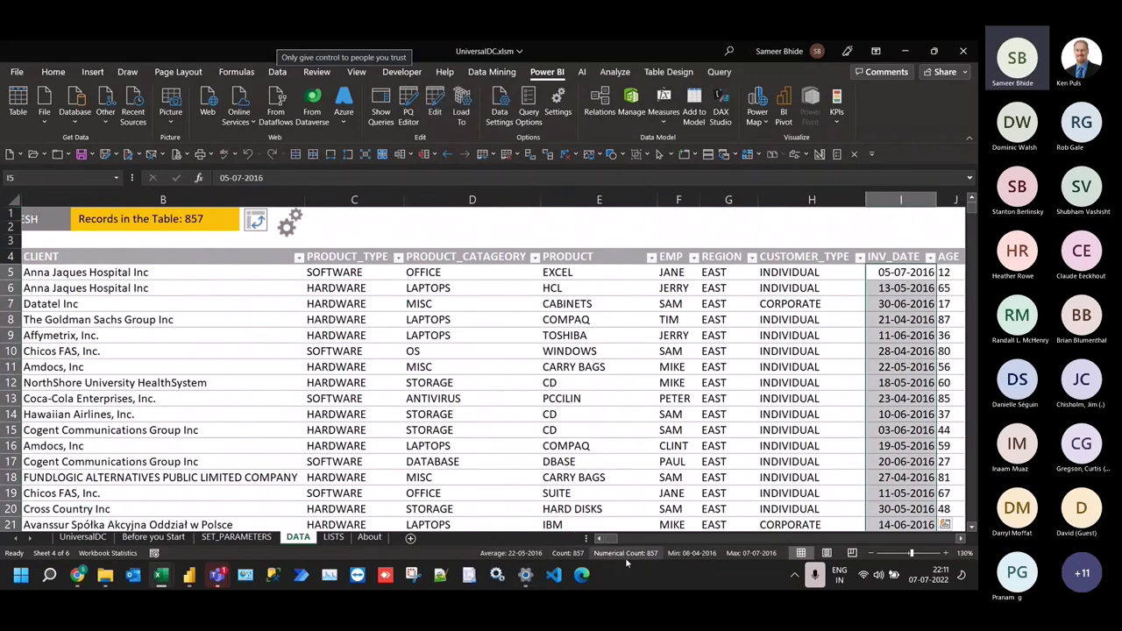
{"action": "left_click", "coordinate": [961, 538]}
{"action": "left_click", "coordinate": [960, 538]}
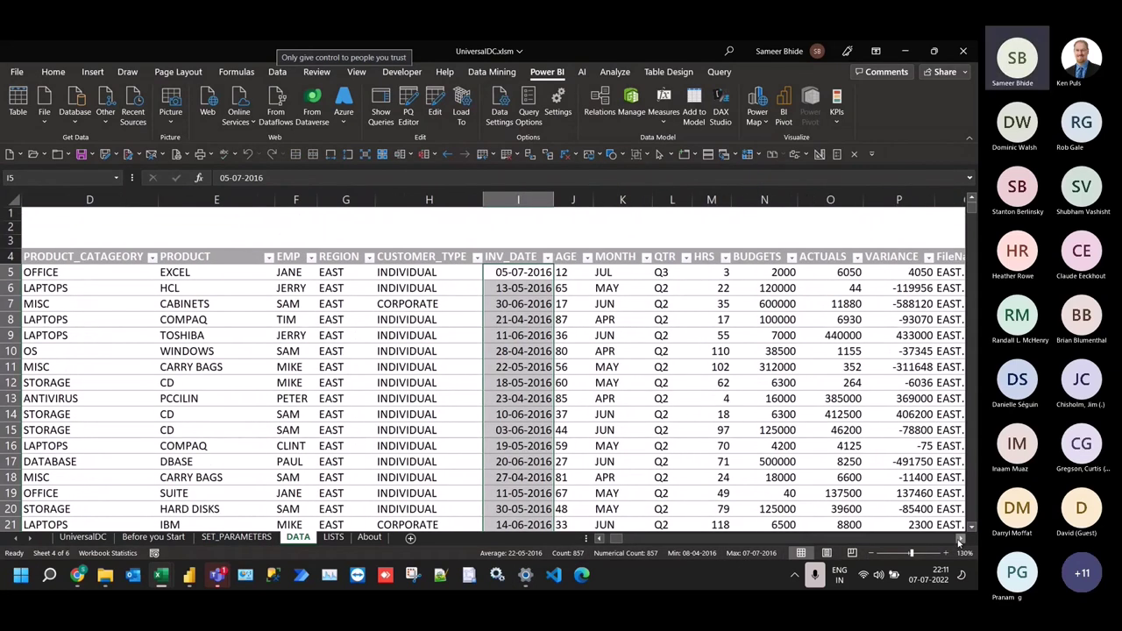
{"action": "left_click", "coordinate": [710, 252]}
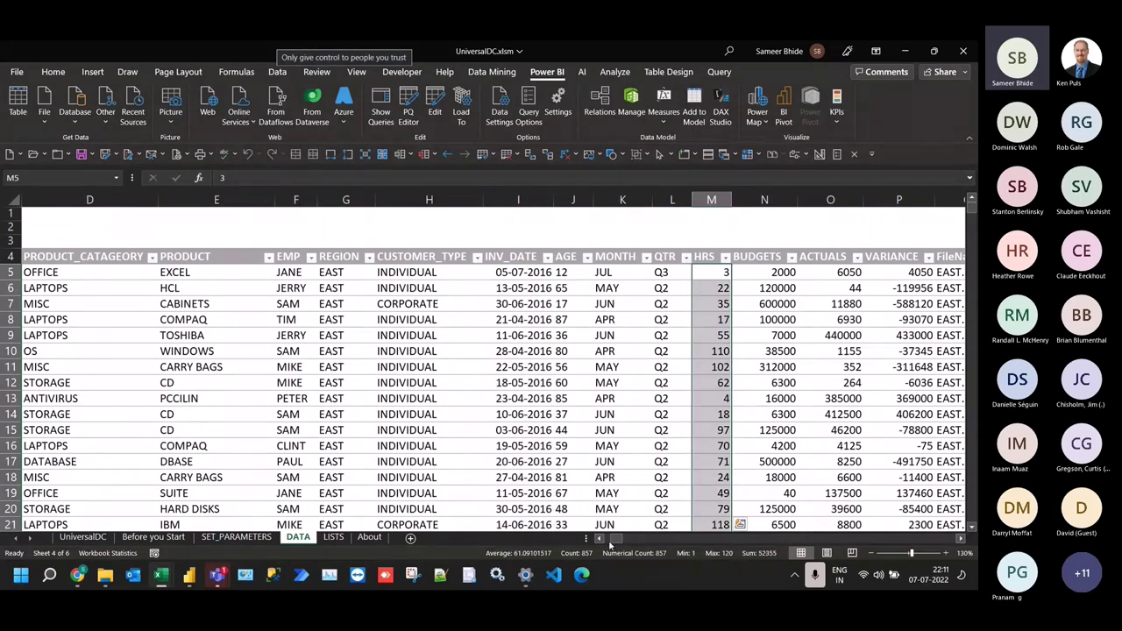
Switch the DATA sheet from the table to its PivotTable view and apply the Classic Layout to the empty pivot
{"action": "scroll", "coordinate": [603, 541], "scroll_direction": "left", "scroll_amount": 3}
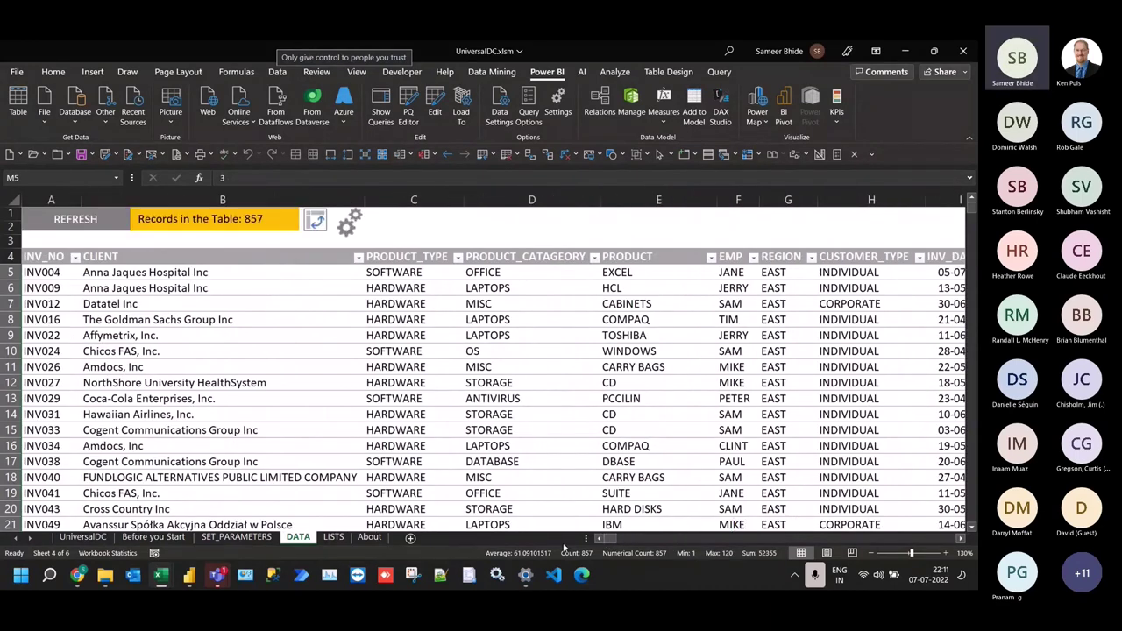
{"action": "left_click", "coordinate": [255, 301]}
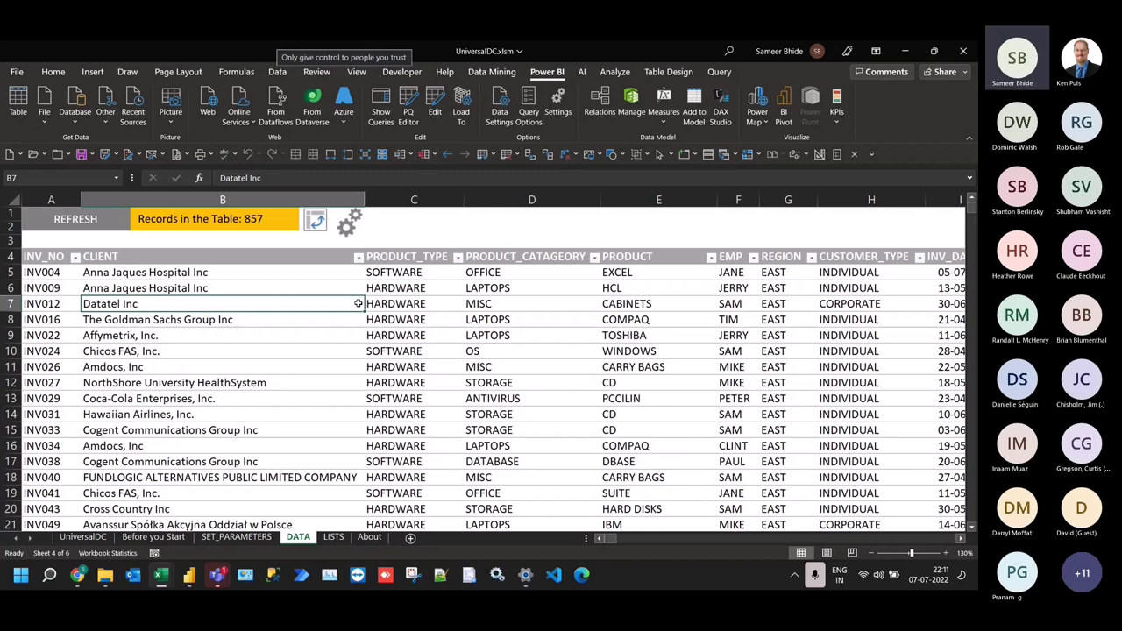
{"action": "left_click", "coordinate": [318, 223]}
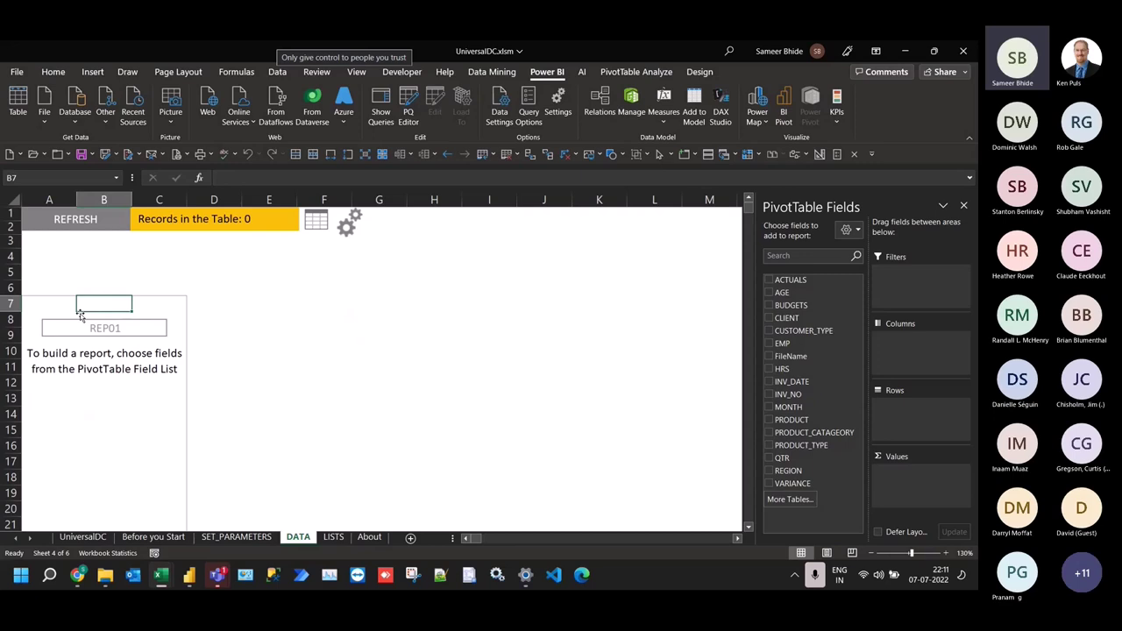
{"action": "right_click", "coordinate": [96, 305]}
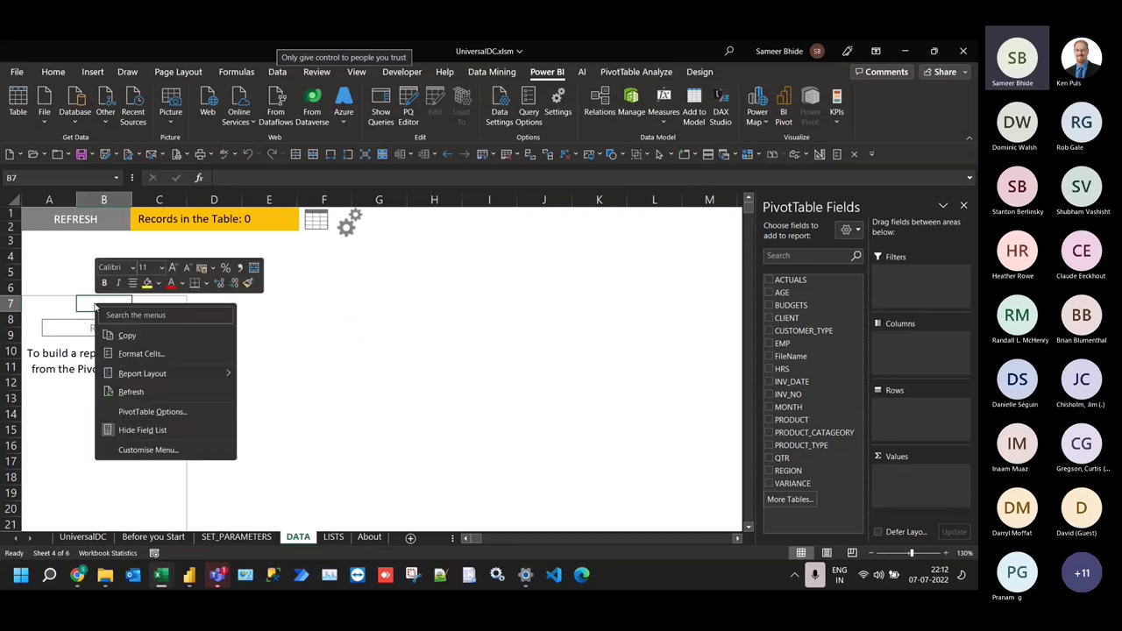
{"action": "key", "text": "Escape"}
{"action": "right_click", "coordinate": [93, 383]}
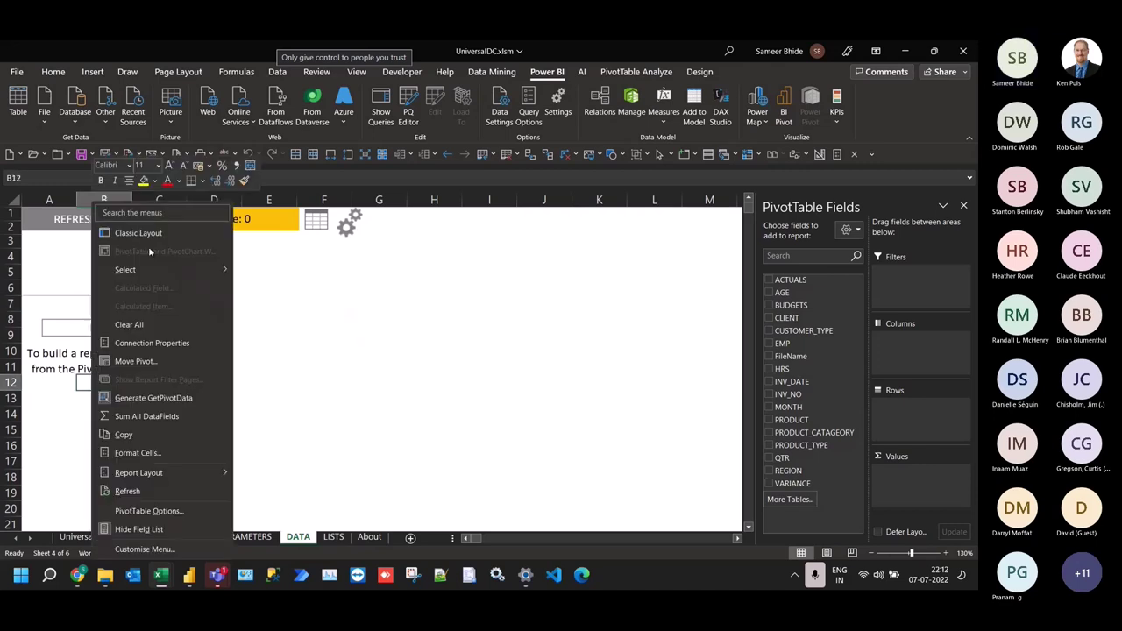
{"action": "left_click", "coordinate": [138, 233]}
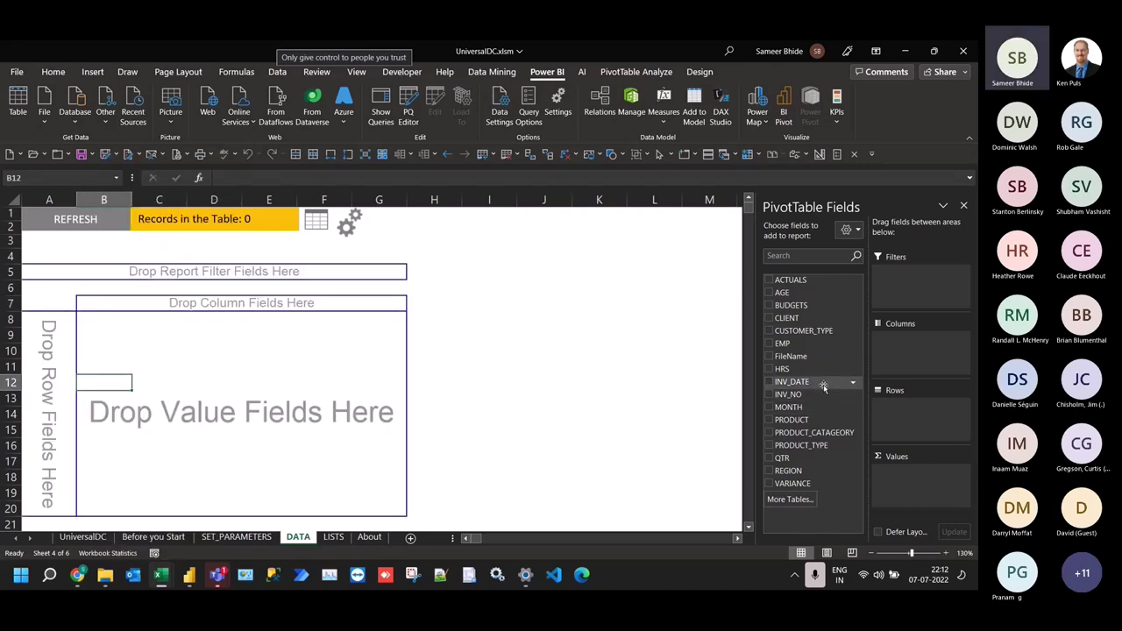
Add INV_DATE to the pivot rows, group it by months and add HRS as the summed value field
{"action": "left_click_drag", "start_coordinate": [822, 386], "coordinate": [54, 337]}
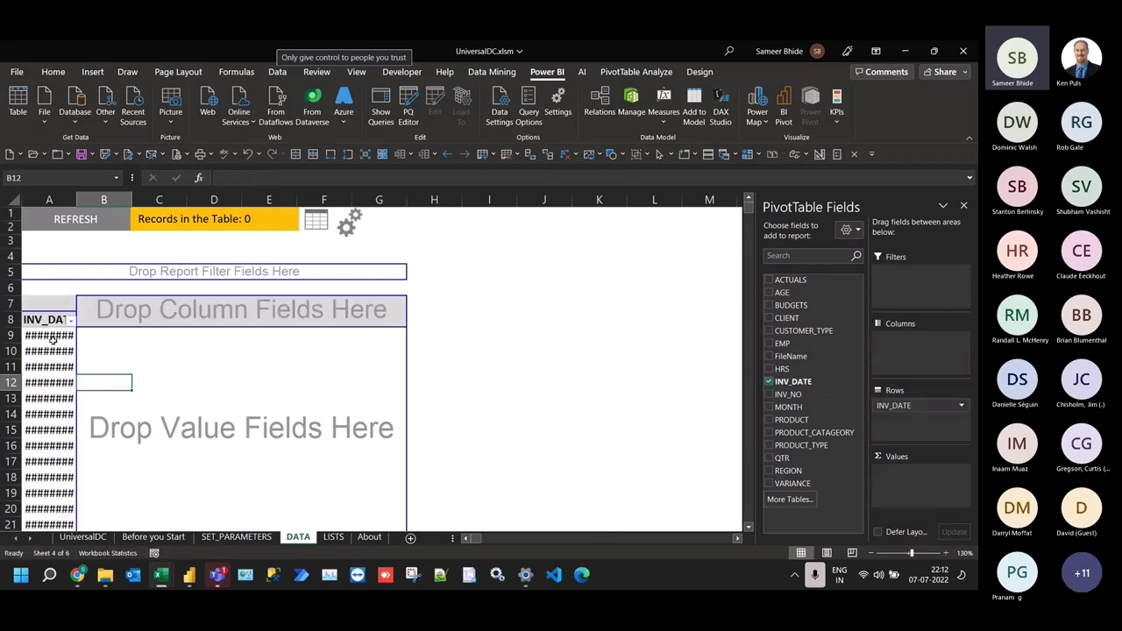
{"action": "double_click", "coordinate": [77, 200]}
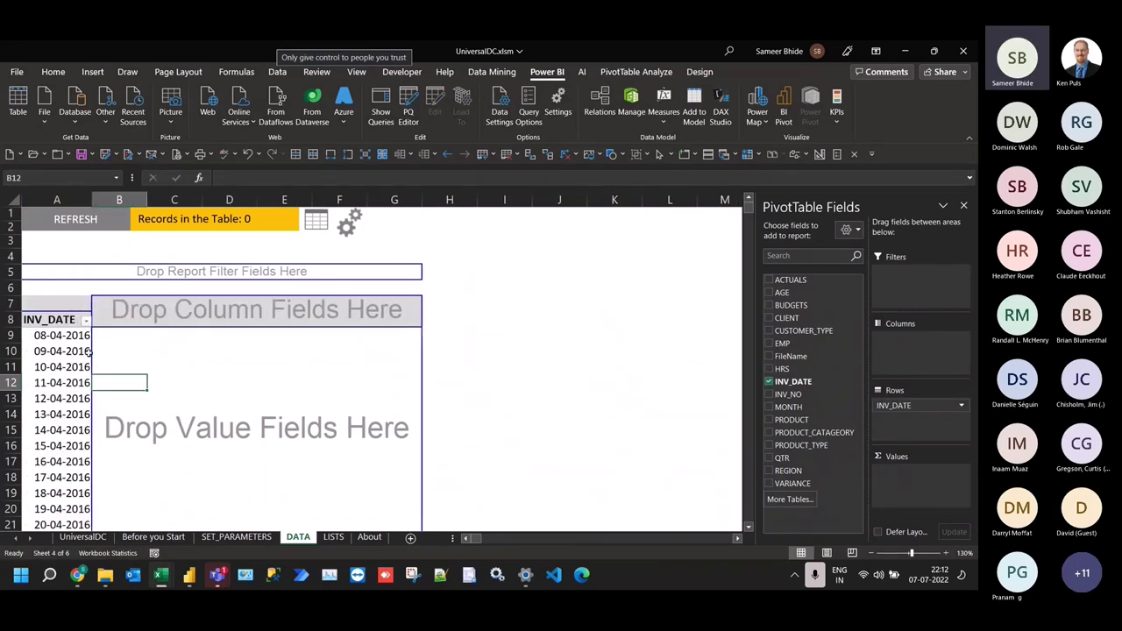
{"action": "right_click", "coordinate": [74, 320]}
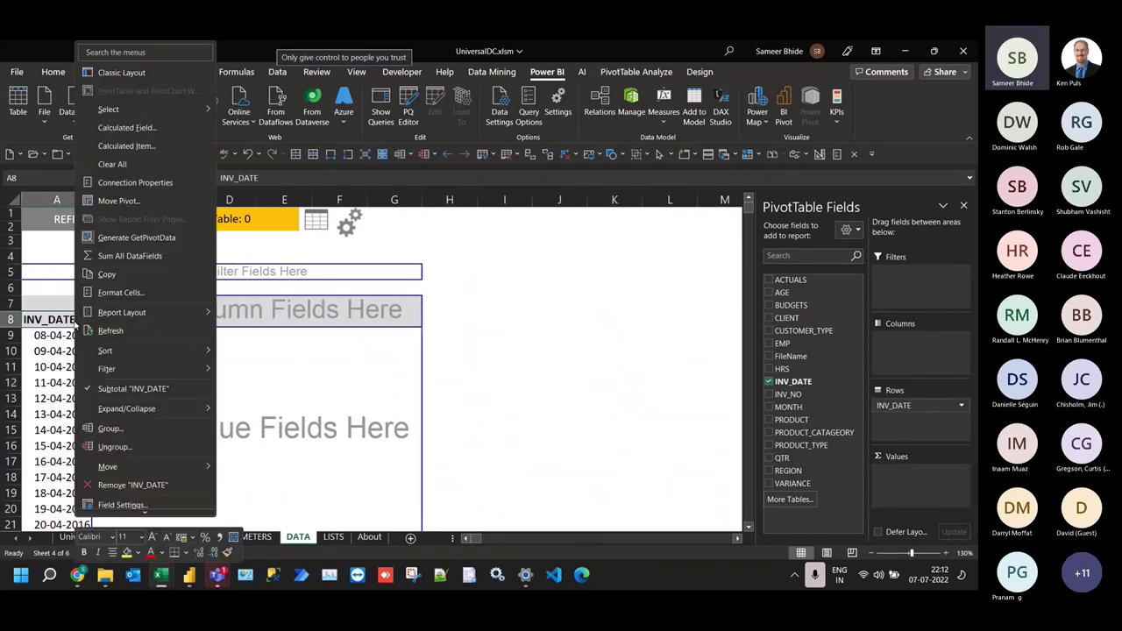
{"action": "left_click", "coordinate": [139, 429]}
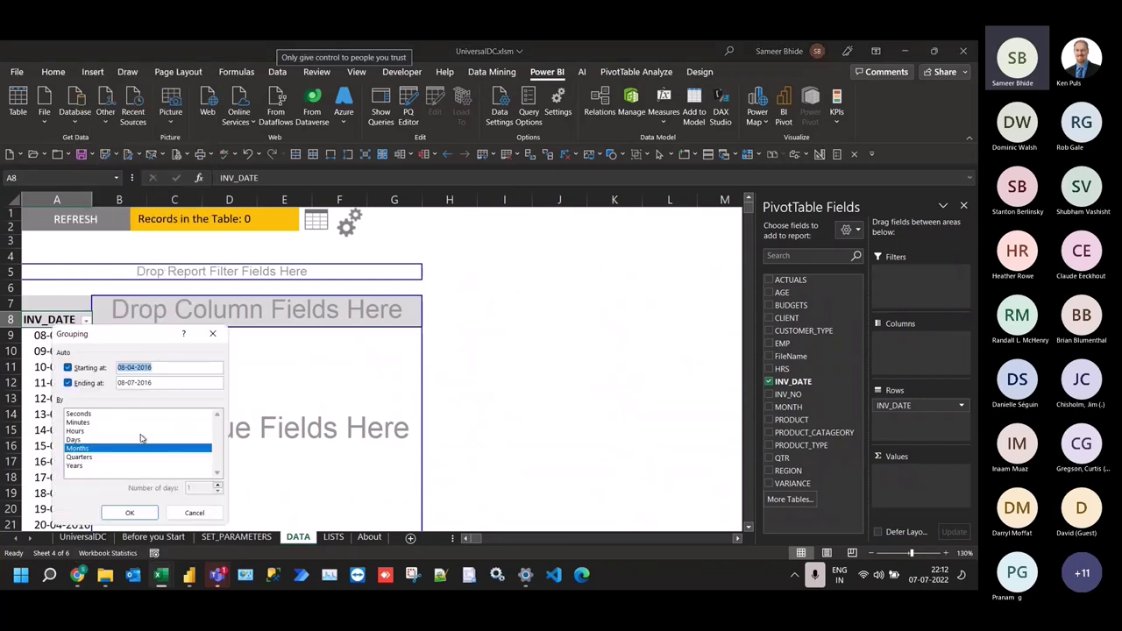
{"action": "left_click", "coordinate": [131, 514]}
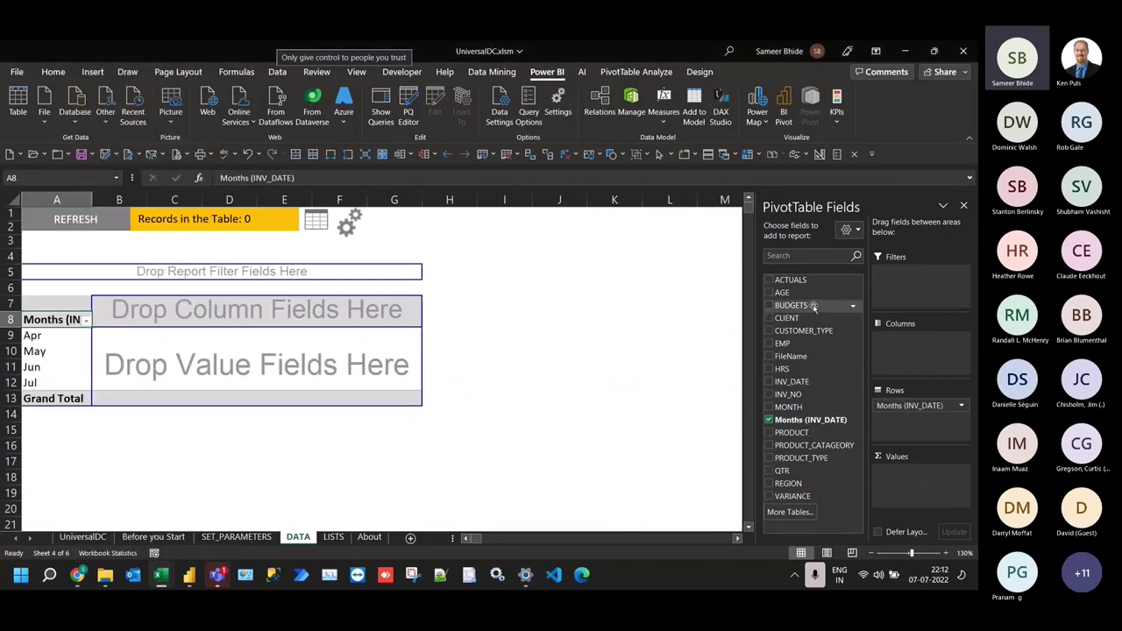
{"action": "left_click_drag", "start_coordinate": [814, 305], "coordinate": [233, 351]}
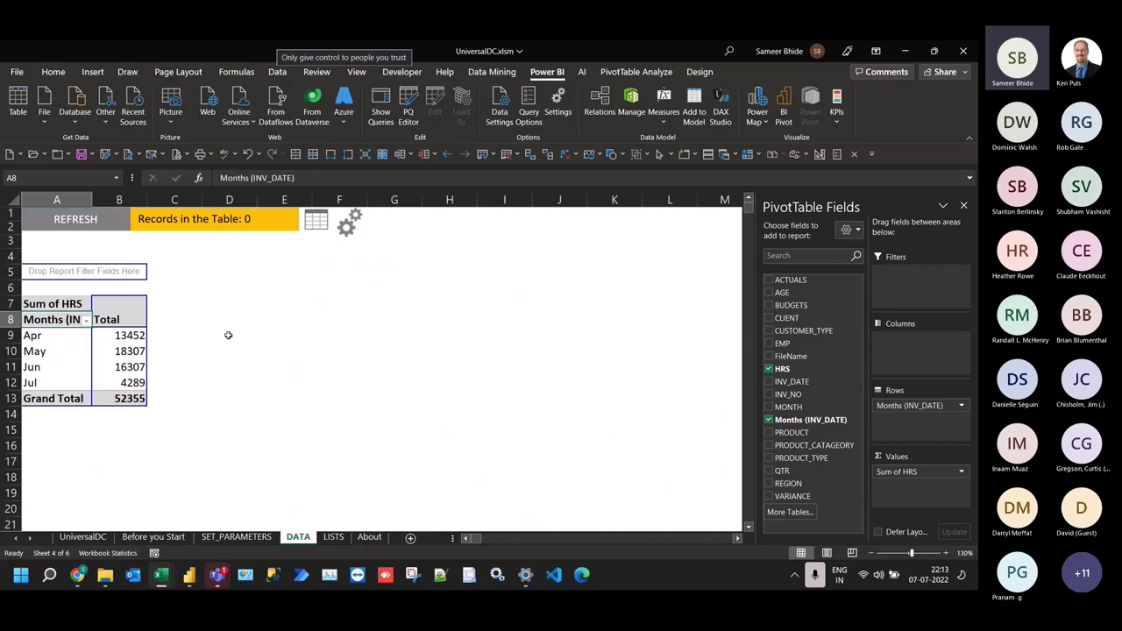
Return the DATA sheet to its table view and review the available Delimiter options in SET_PARAMETERS
{"action": "left_click", "coordinate": [317, 226]}
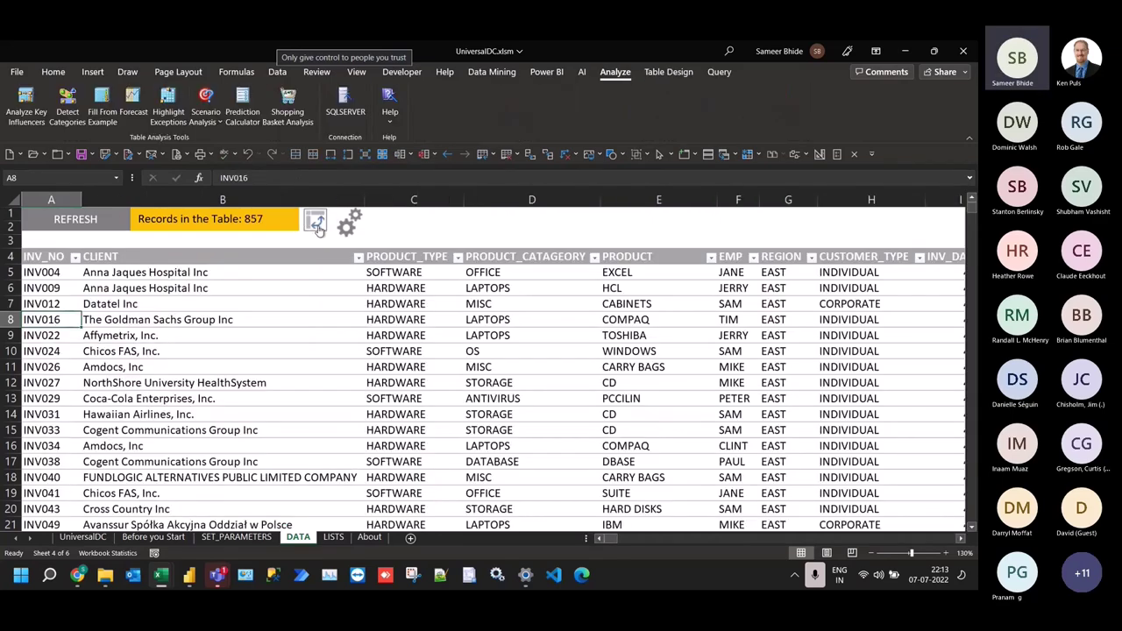
{"action": "left_click", "coordinate": [347, 223]}
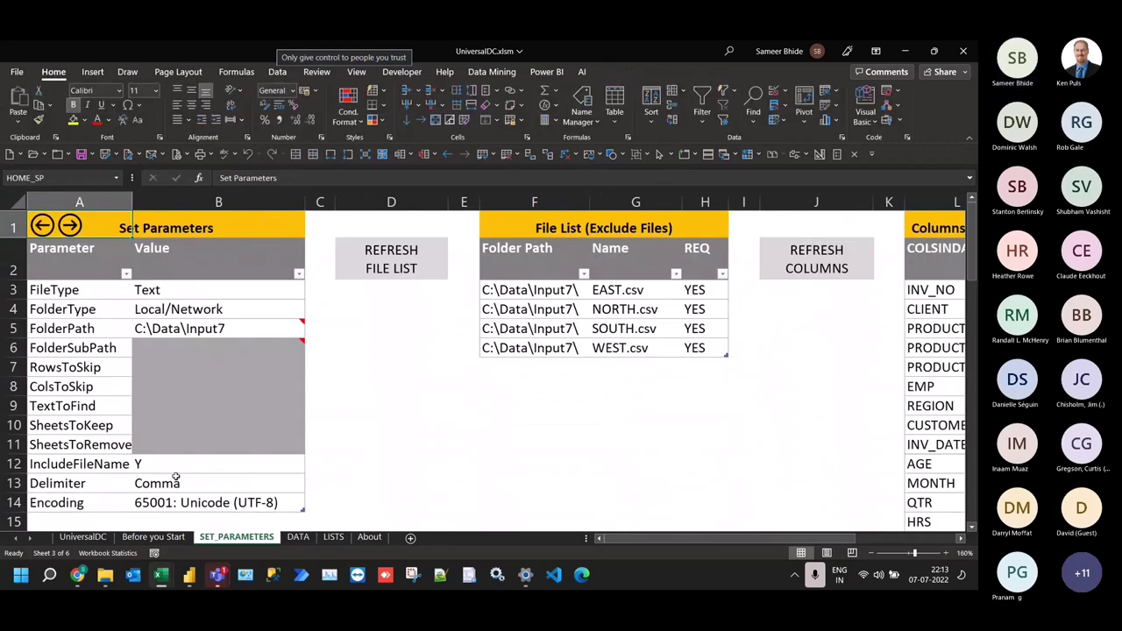
{"action": "scroll", "coordinate": [194, 439], "scroll_direction": "down", "scroll_amount": 1}
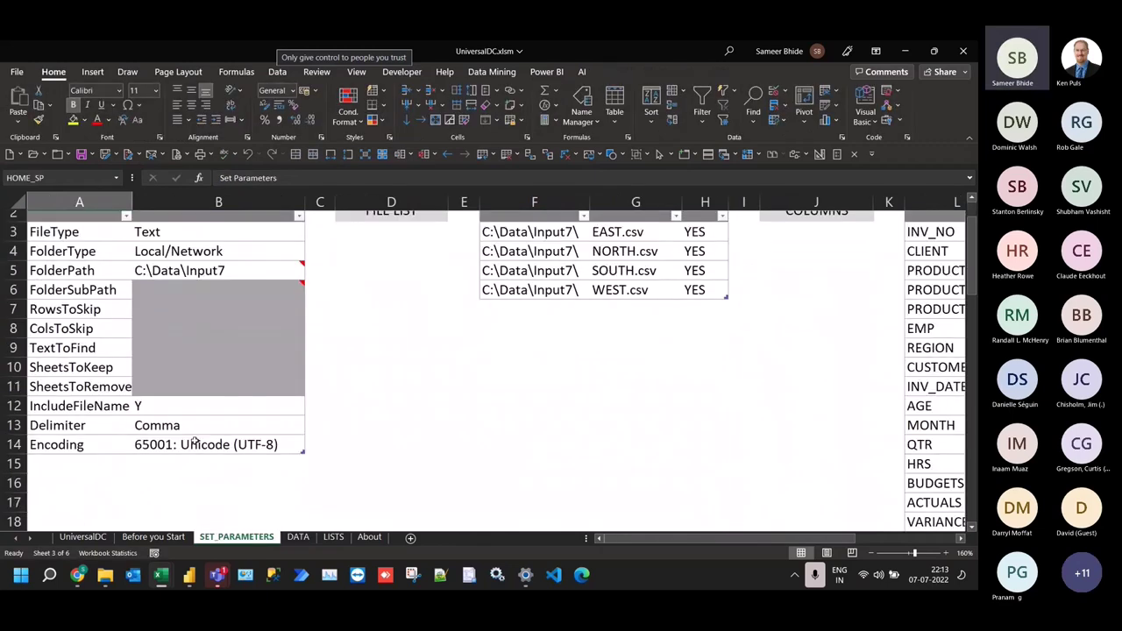
{"action": "left_click", "coordinate": [211, 421]}
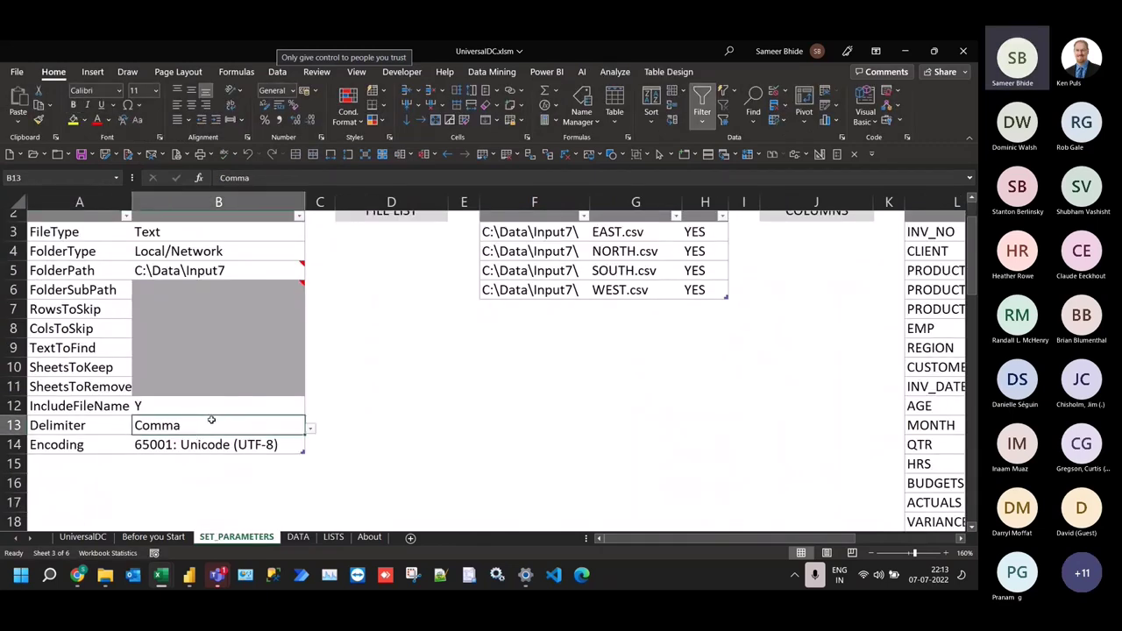
{"action": "left_click", "coordinate": [309, 429]}
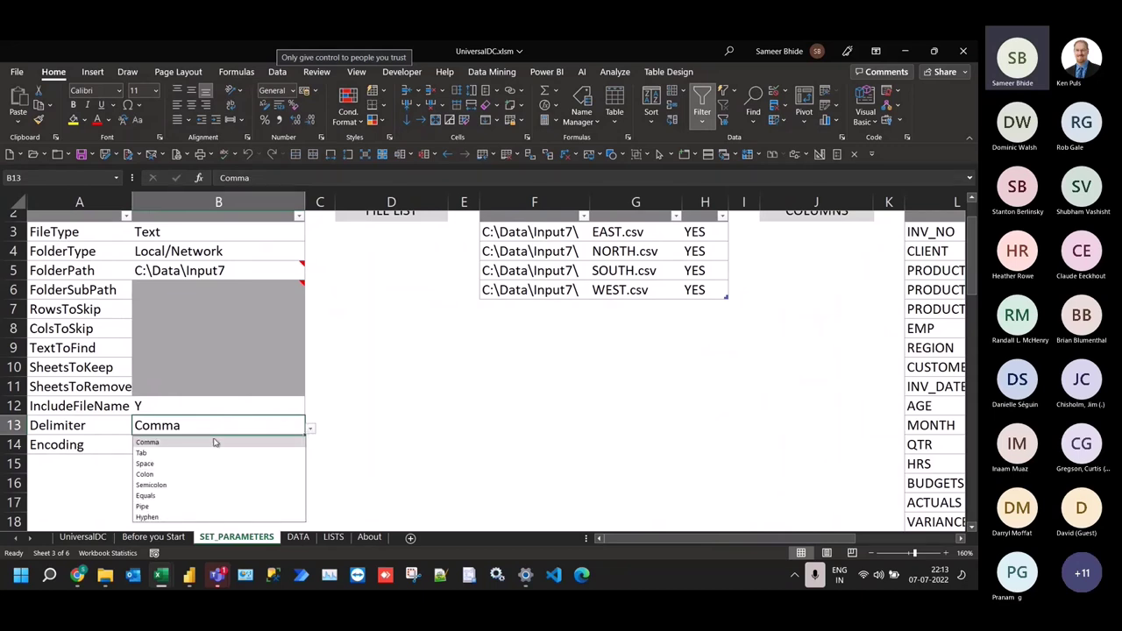
{"action": "left_click", "coordinate": [500, 403]}
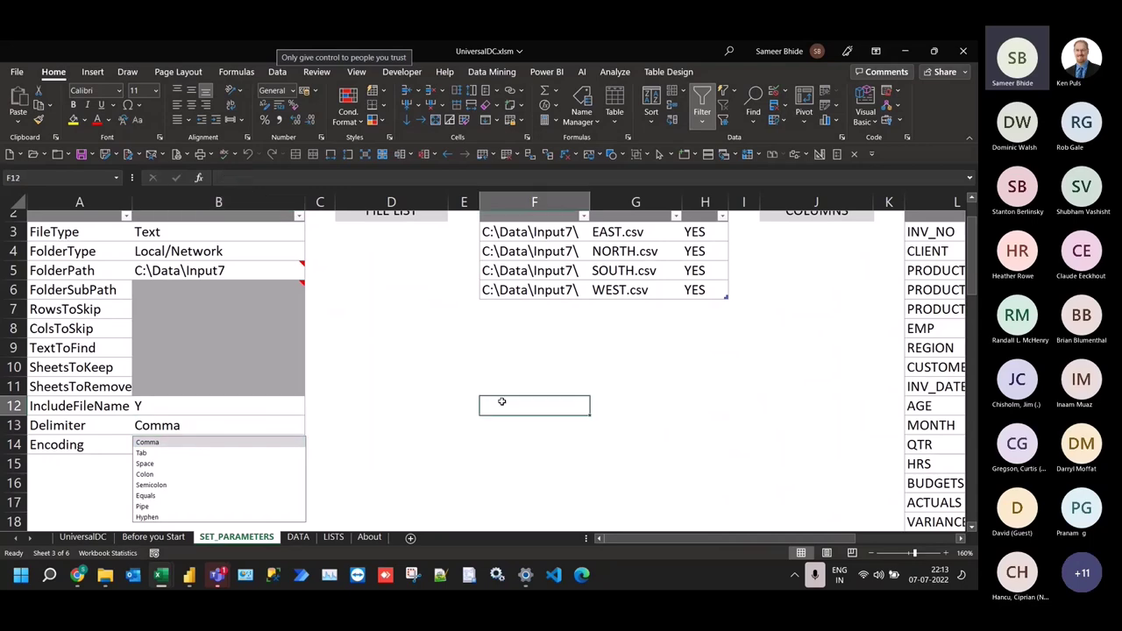
In File Explorer, open 2018.txt from the C:\DATA\Input8 folder, examine its delimiter and close the file
{"action": "left_click", "coordinate": [105, 574]}
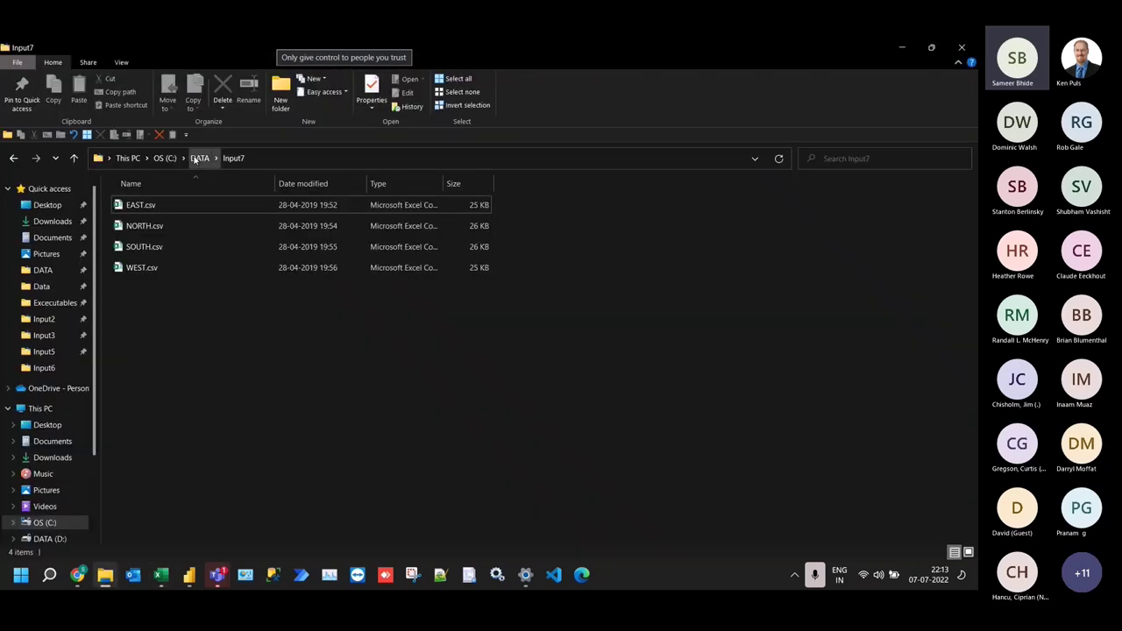
{"action": "left_click", "coordinate": [200, 158]}
{"action": "double_click", "coordinate": [150, 351]}
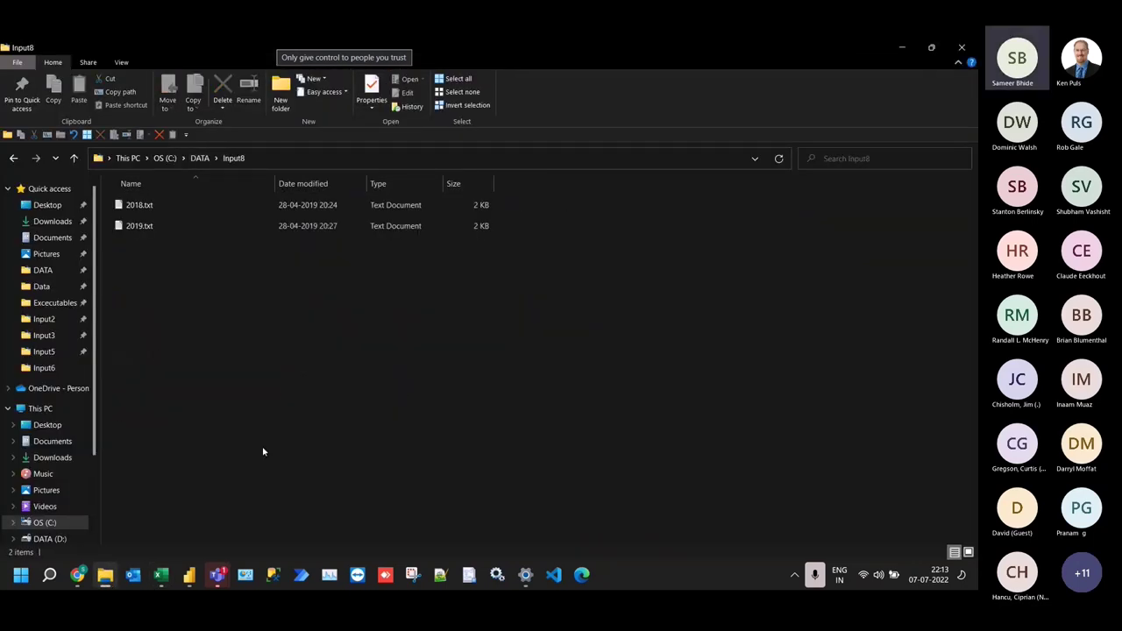
{"action": "double_click", "coordinate": [138, 205]}
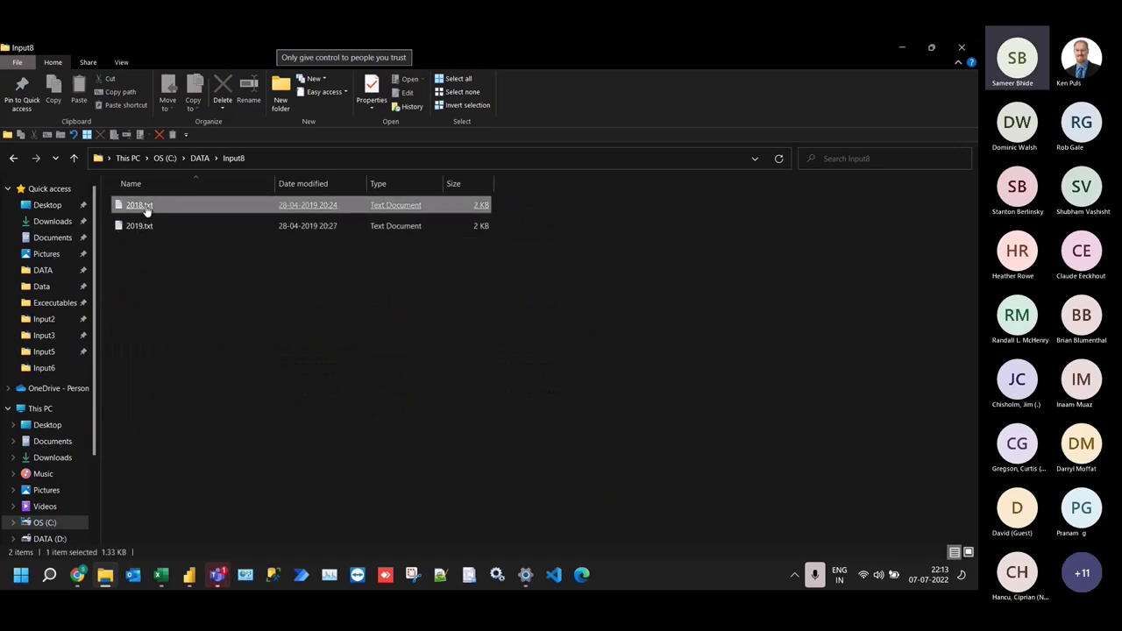
{"action": "scroll", "coordinate": [288, 255], "scroll_direction": "up", "scroll_amount": 9}
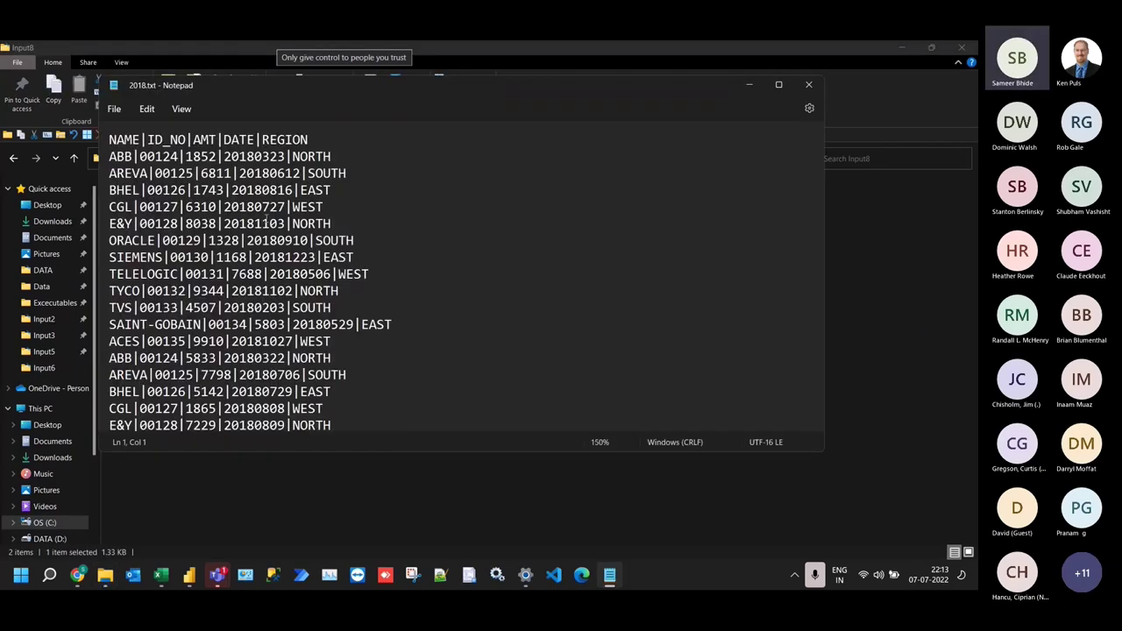
{"action": "left_click", "coordinate": [807, 88]}
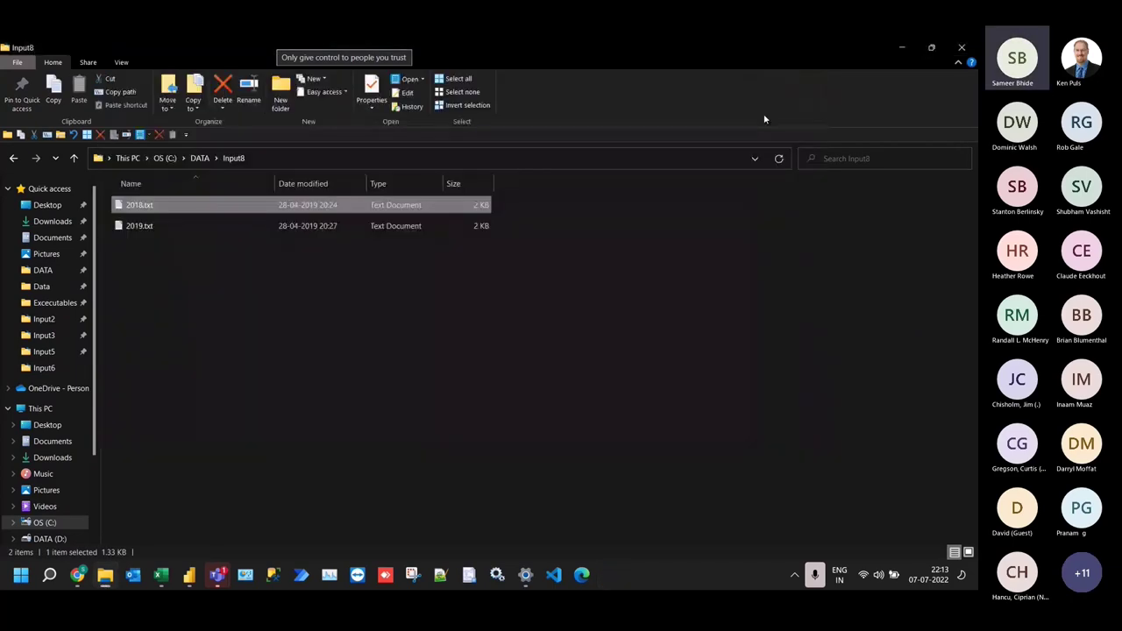
Switch back to the UniversalDC workbook in Excel and set the Delimiter parameter to Pipe
{"action": "mouse_move", "coordinate": [164, 569]}
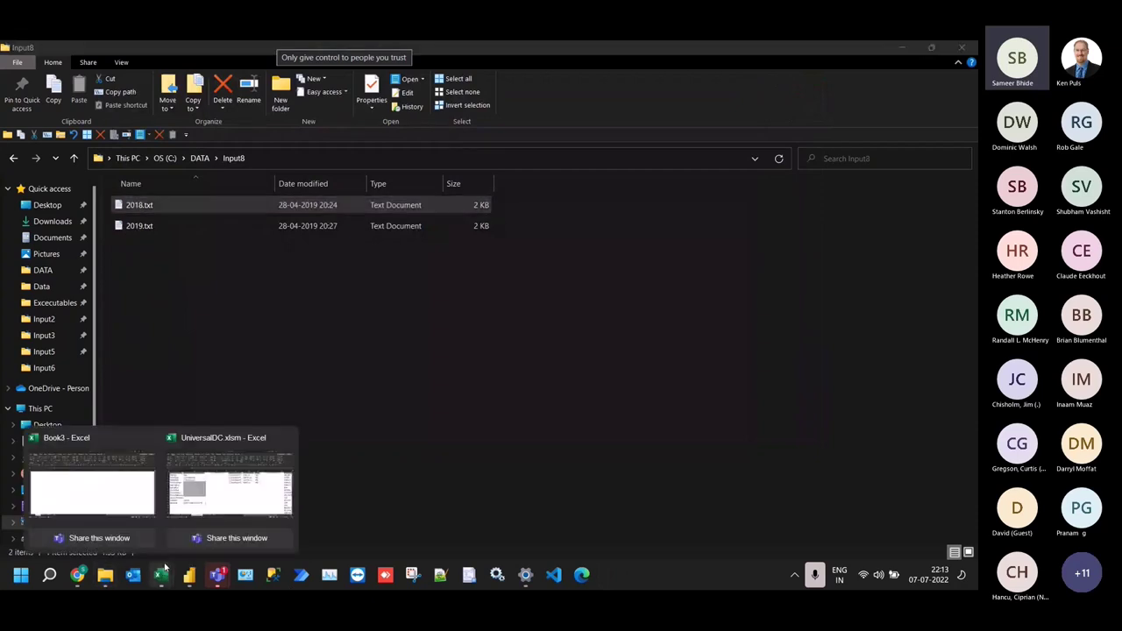
{"action": "left_click", "coordinate": [198, 504]}
{"action": "left_click", "coordinate": [207, 426]}
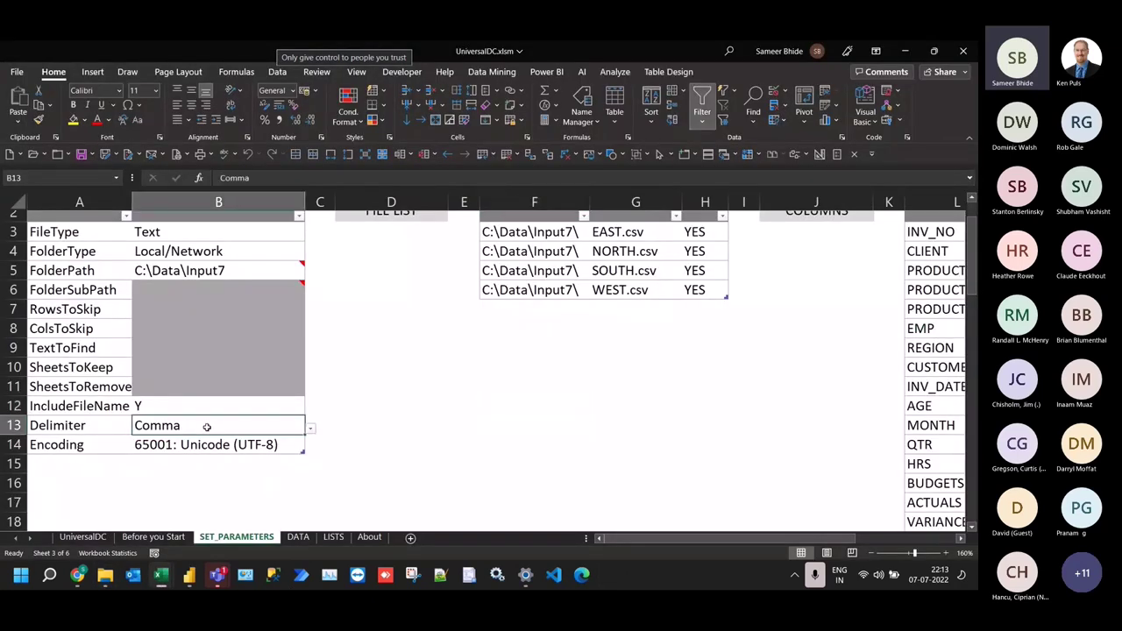
{"action": "left_click", "coordinate": [310, 428]}
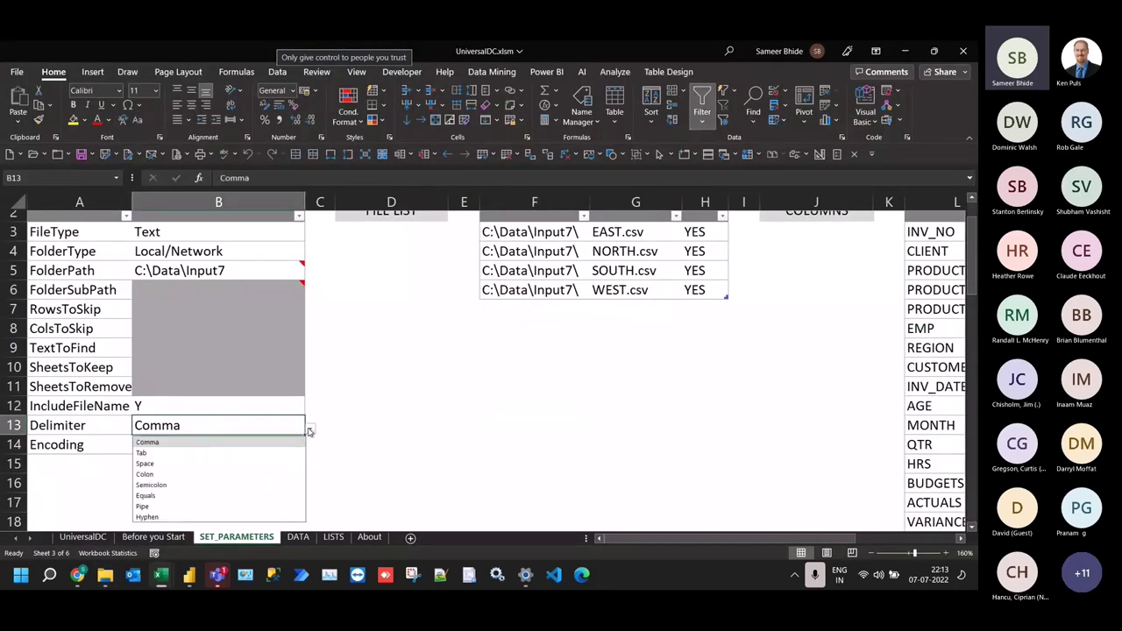
{"action": "left_click", "coordinate": [186, 506]}
{"action": "scroll", "coordinate": [290, 339], "scroll_direction": "up", "scroll_amount": 1}
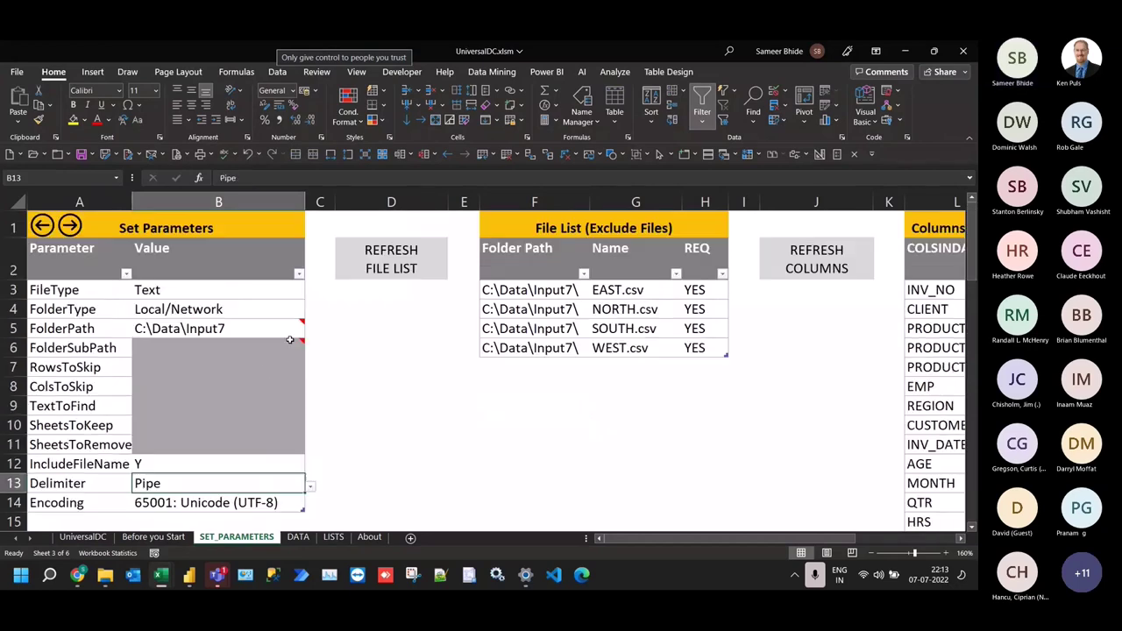
Set the FolderPath parameter to C:\Data\Input8
{"action": "left_click", "coordinate": [245, 326]}
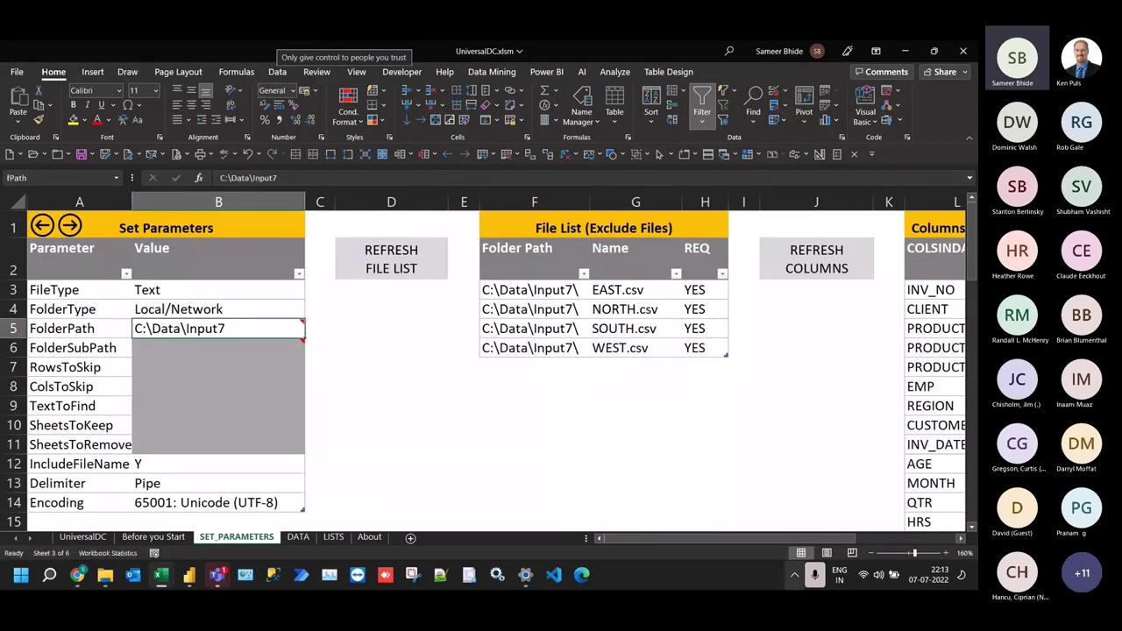
{"action": "key", "text": "F2"}
{"action": "key", "text": "BackSpace"}
{"action": "type", "text": "8"}
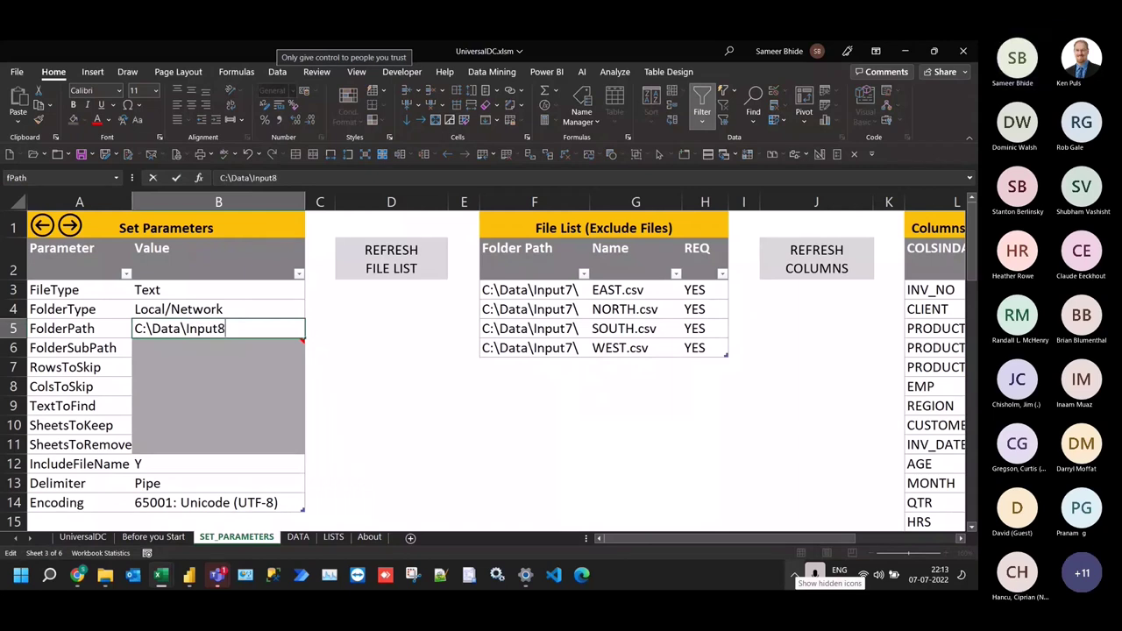
{"action": "key", "text": "Return"}
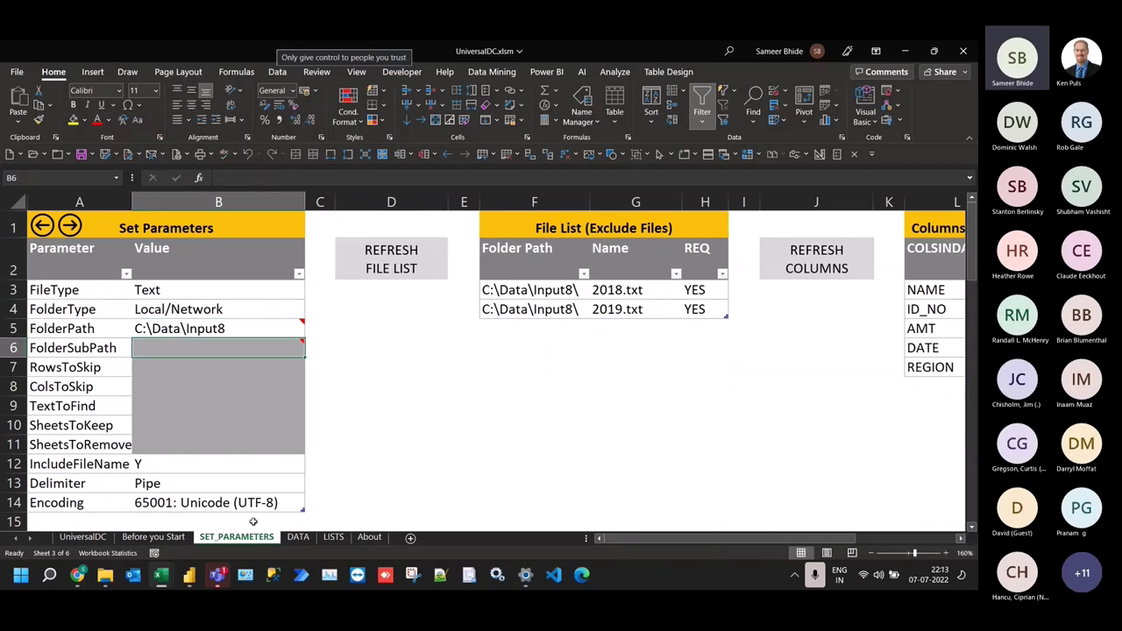
Refresh the DATA sheet's table to load the pipe-delimited text files from the Input8 folder
{"action": "left_click", "coordinate": [296, 537]}
{"action": "left_click", "coordinate": [61, 219]}
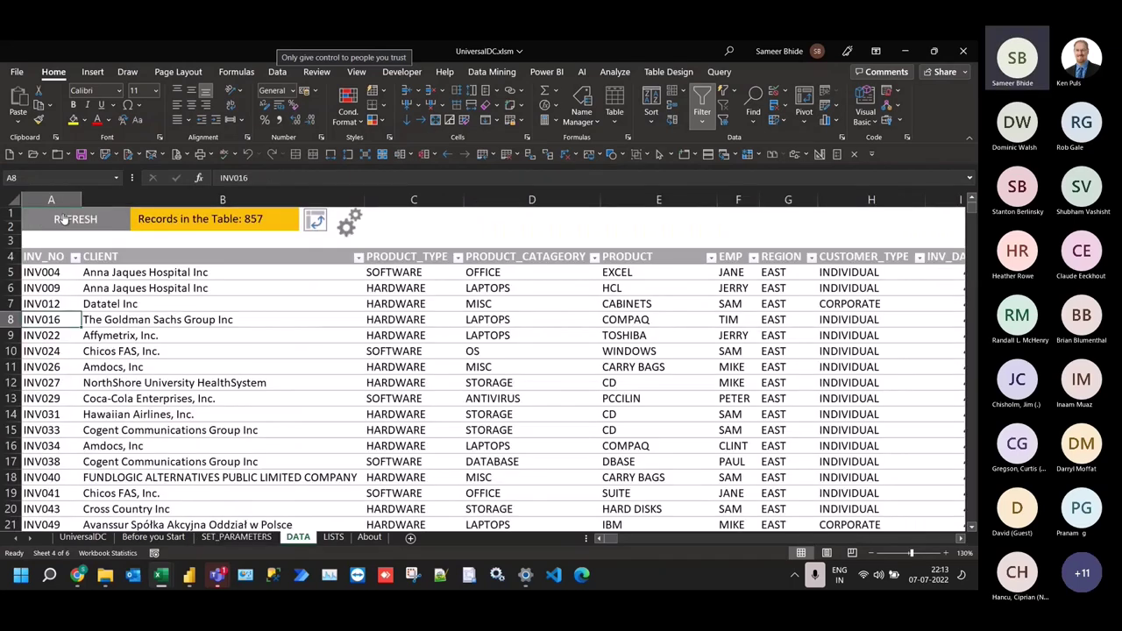
{"action": "left_click", "coordinate": [514, 353]}
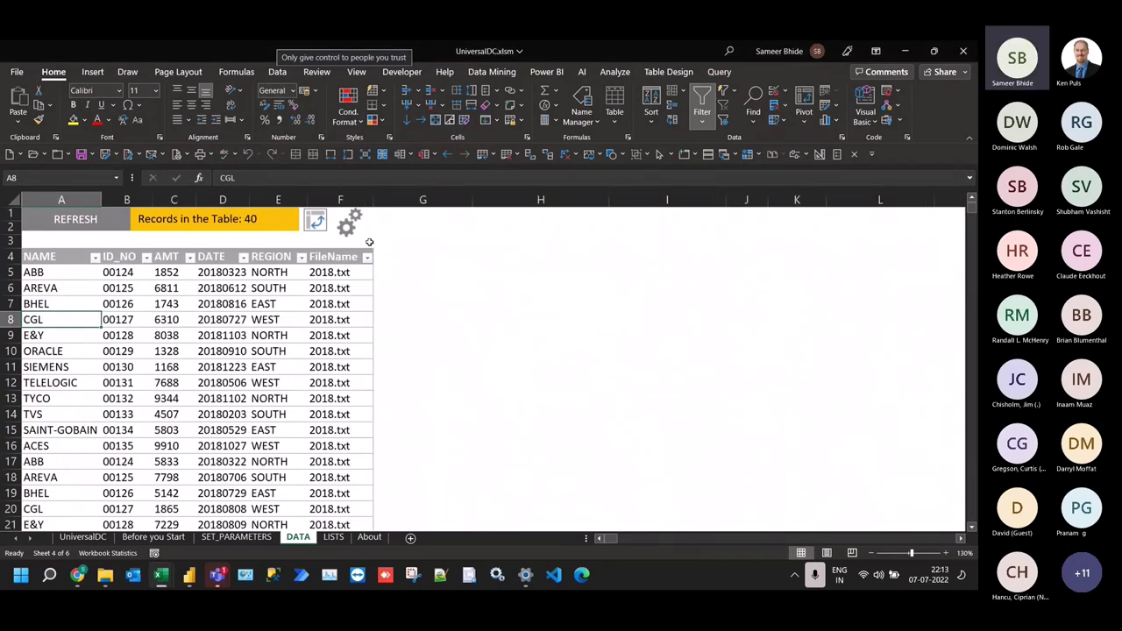
Return to SET_PARAMETERS from the DATA sheet and set the FileType parameter to PDF
{"action": "left_click", "coordinate": [350, 223]}
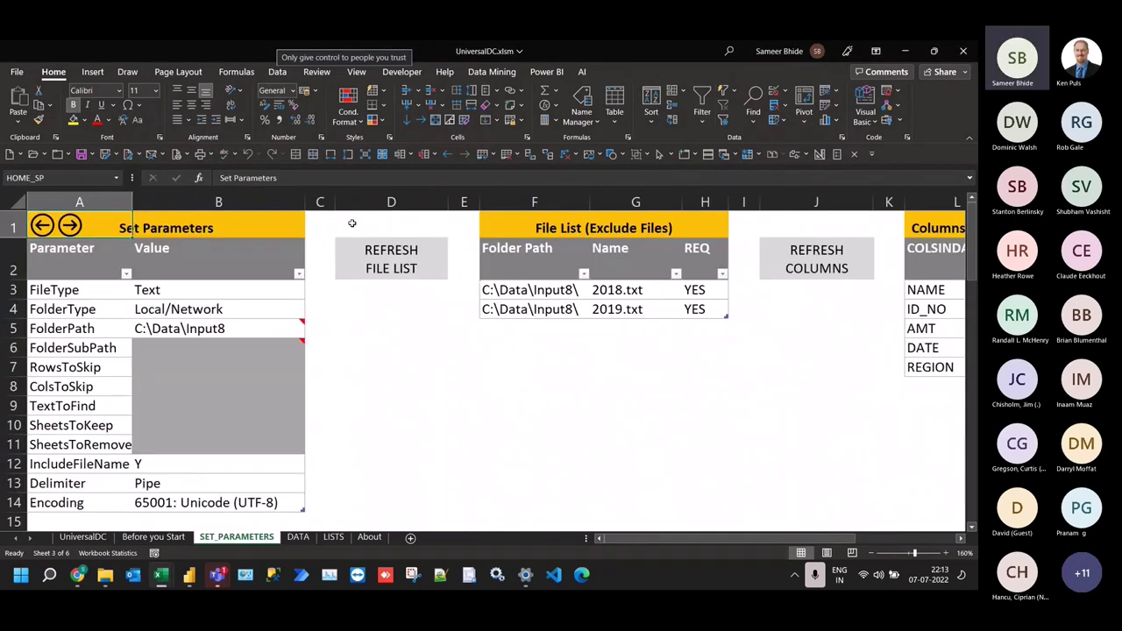
{"action": "left_click", "coordinate": [256, 289]}
{"action": "left_click", "coordinate": [311, 294]}
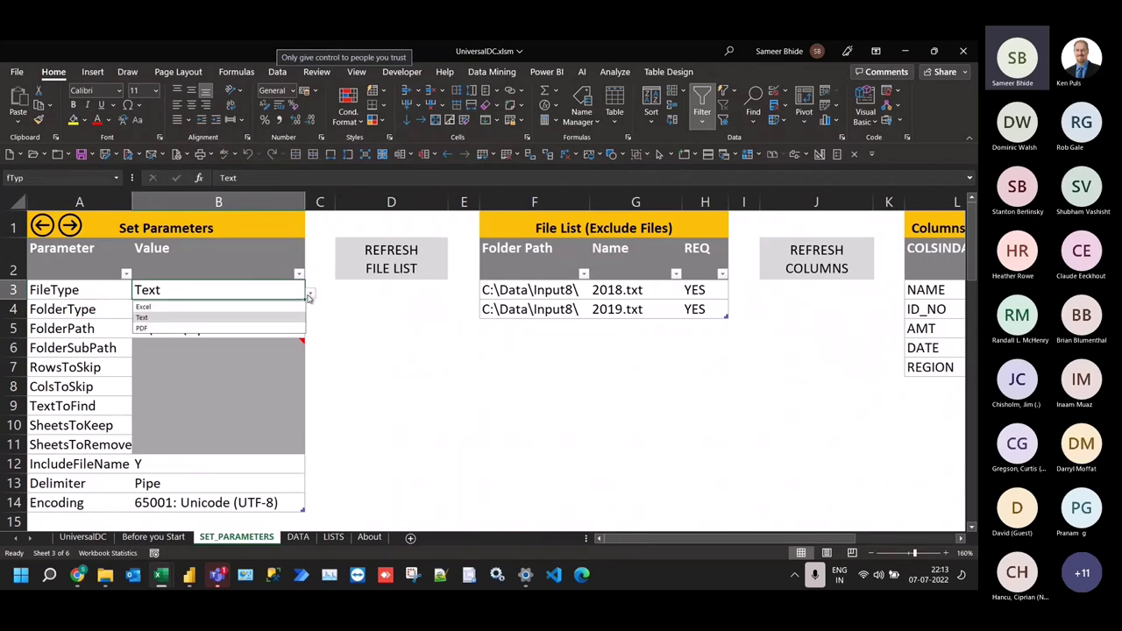
{"action": "left_click", "coordinate": [233, 328]}
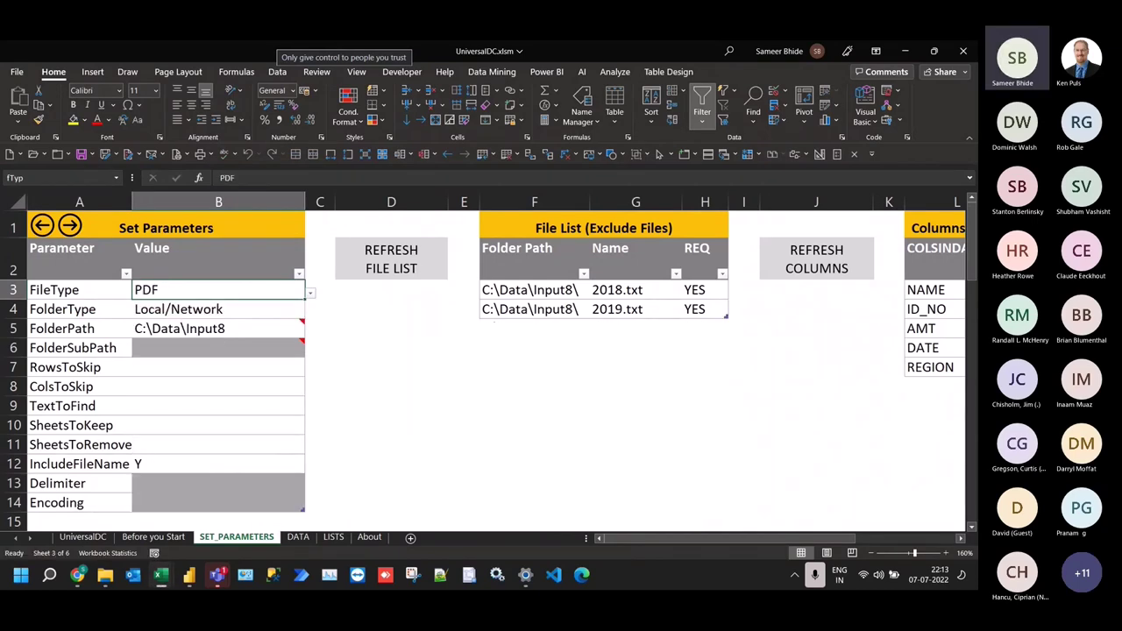
Browse to the Input9 folder in File Explorer and examine the table layout of BRUCE.pdf
{"action": "left_click", "coordinate": [104, 576]}
{"action": "left_click", "coordinate": [200, 158]}
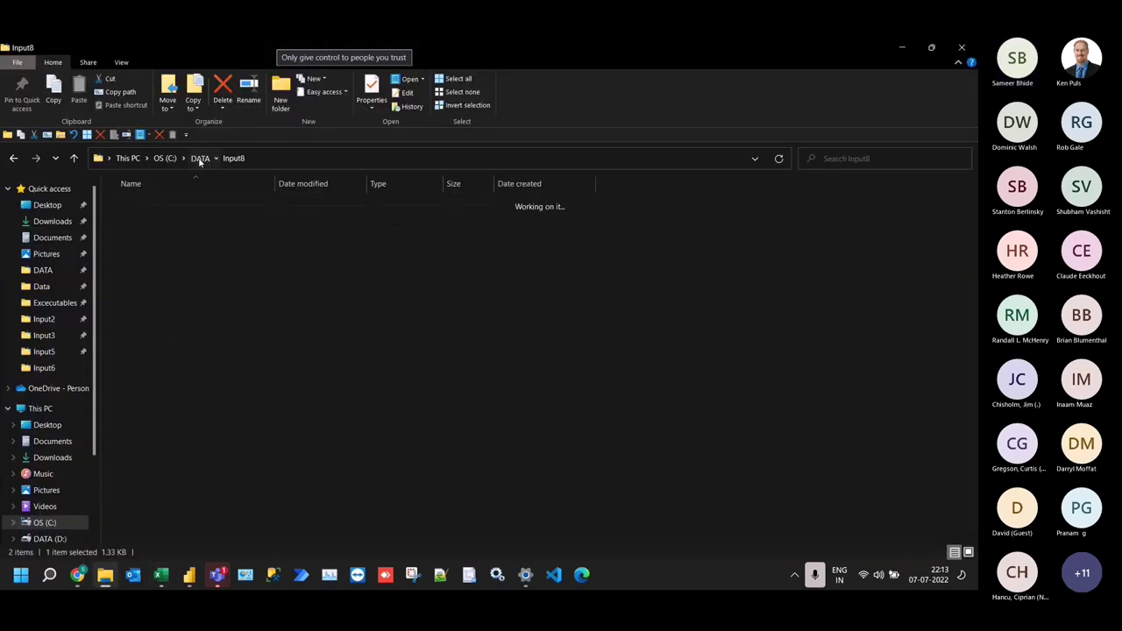
{"action": "double_click", "coordinate": [157, 372]}
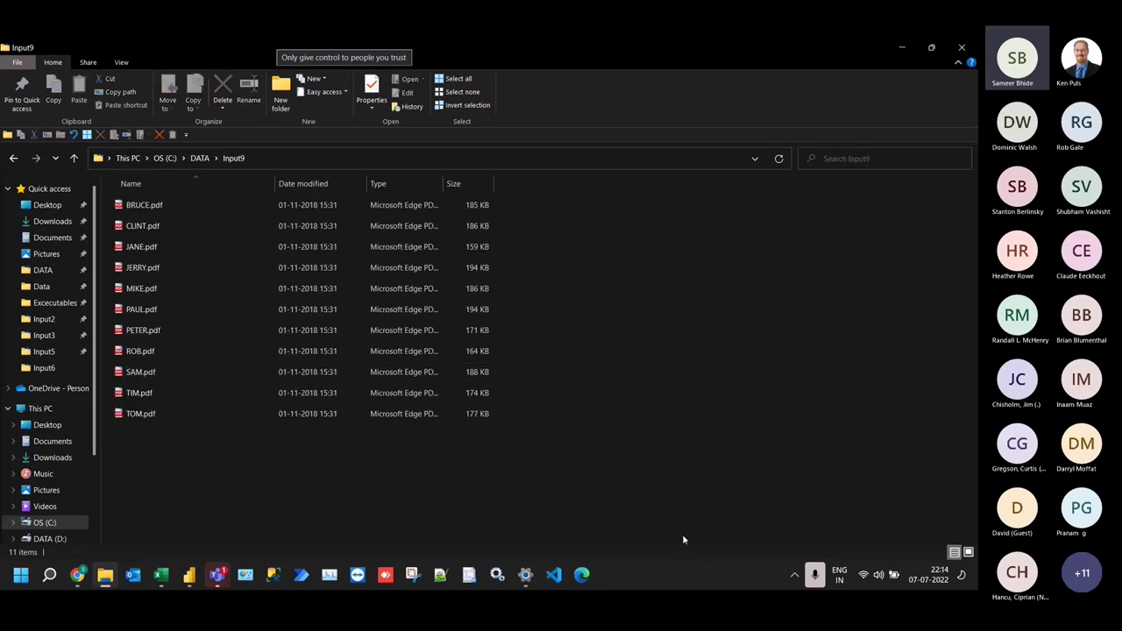
{"action": "left_click", "coordinate": [154, 205]}
{"action": "double_click", "coordinate": [283, 209]}
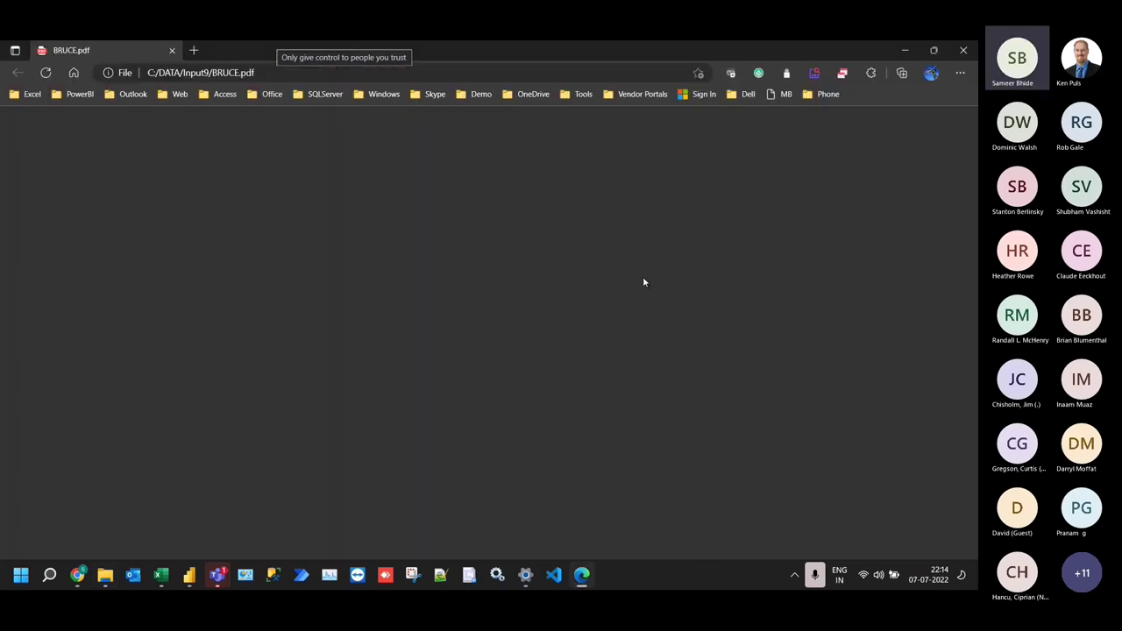
{"action": "scroll", "coordinate": [512, 245], "scroll_direction": "up", "scroll_amount": 4}
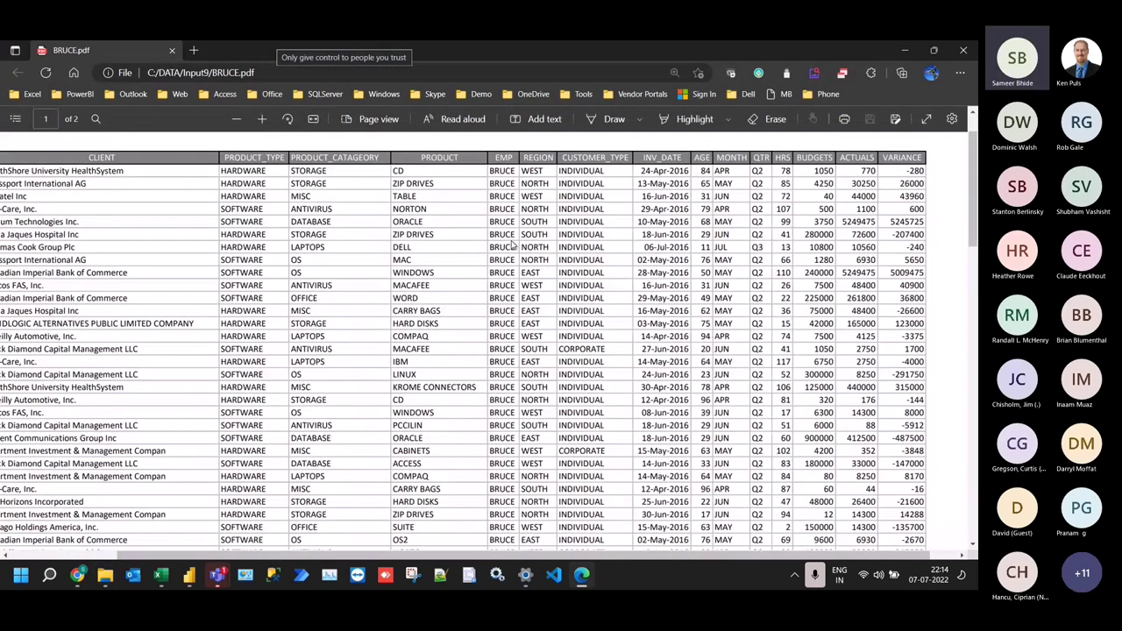
{"action": "scroll", "coordinate": [513, 245], "scroll_direction": "down", "scroll_amount": 3}
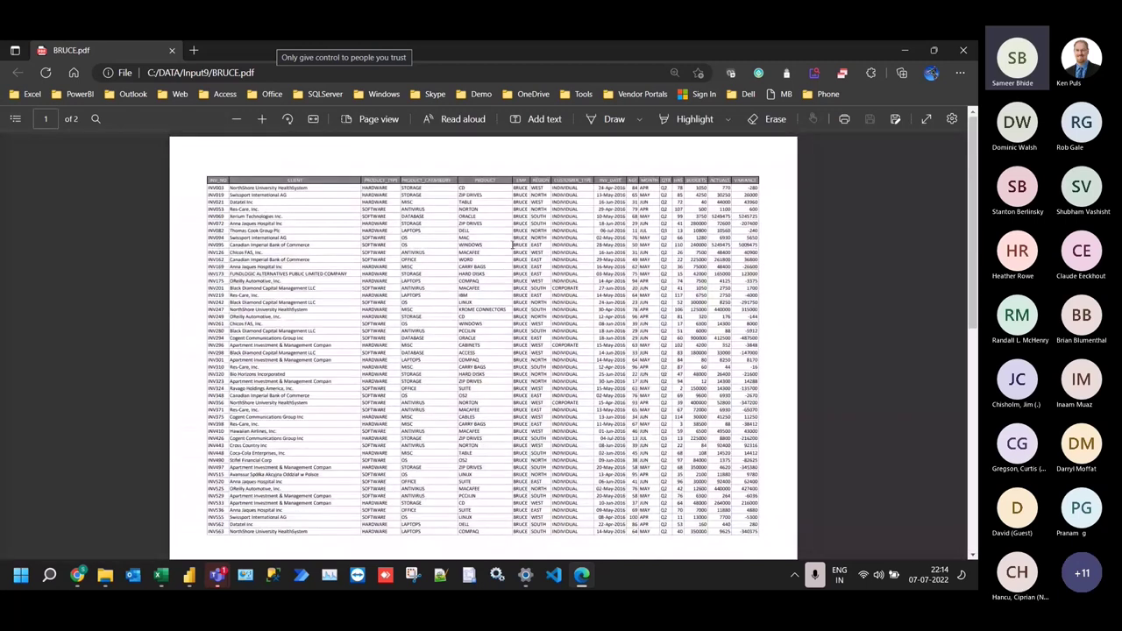
{"action": "key", "text": "alt+Tab"}
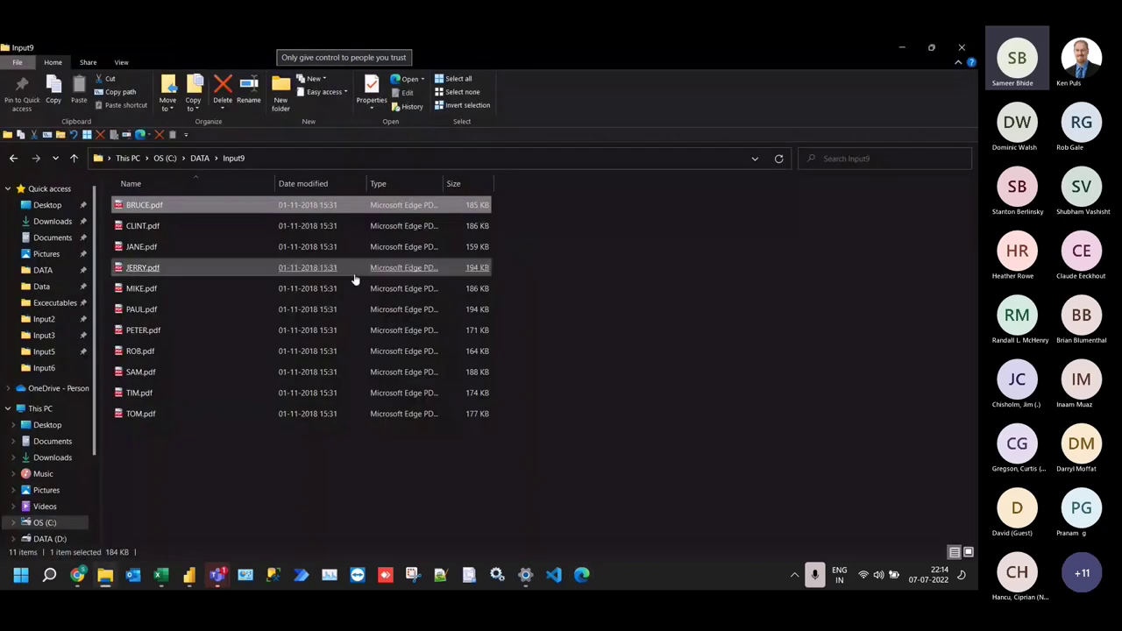
Switch back to the UniversalDC workbook in Excel and set the FolderPath parameter to C:\Data\Input9
{"action": "mouse_move", "coordinate": [161, 574]}
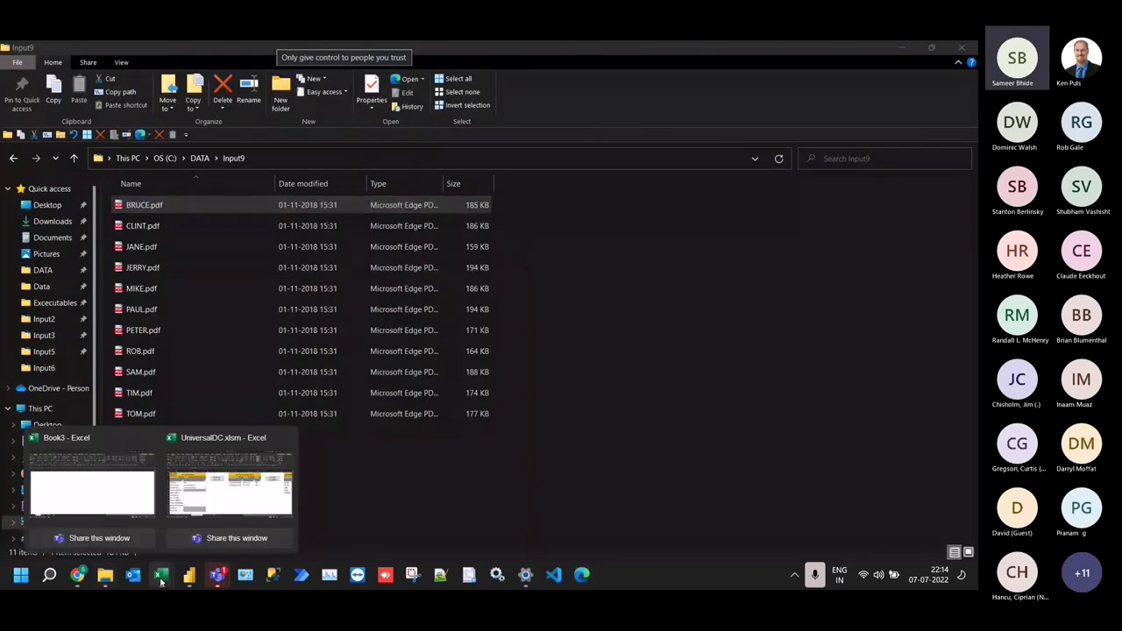
{"action": "left_click", "coordinate": [219, 505]}
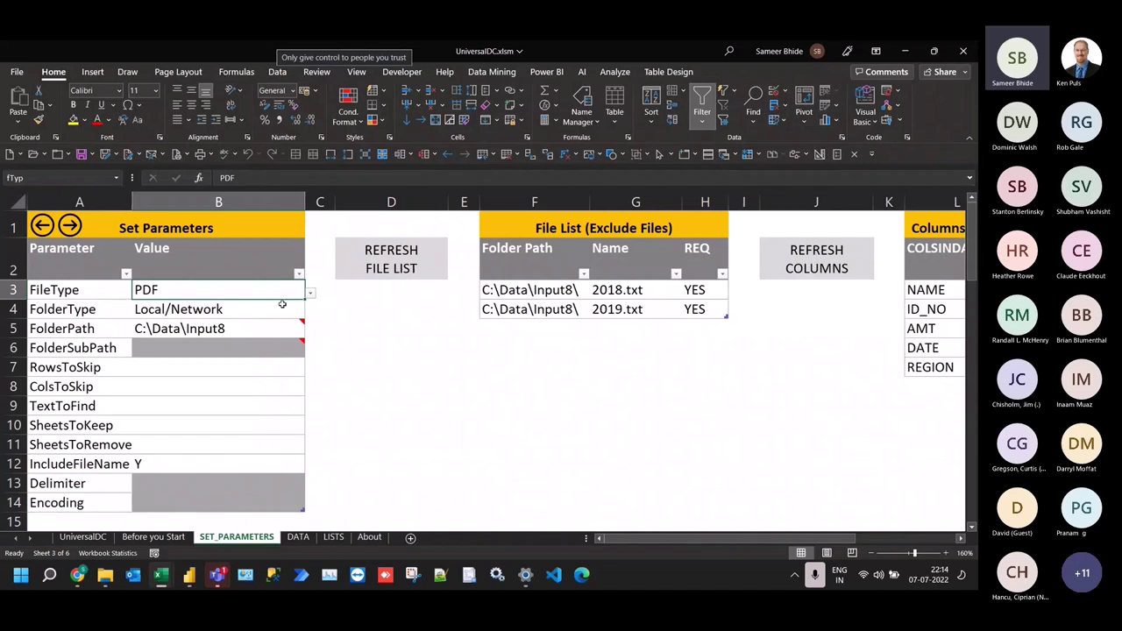
{"action": "left_click", "coordinate": [262, 330]}
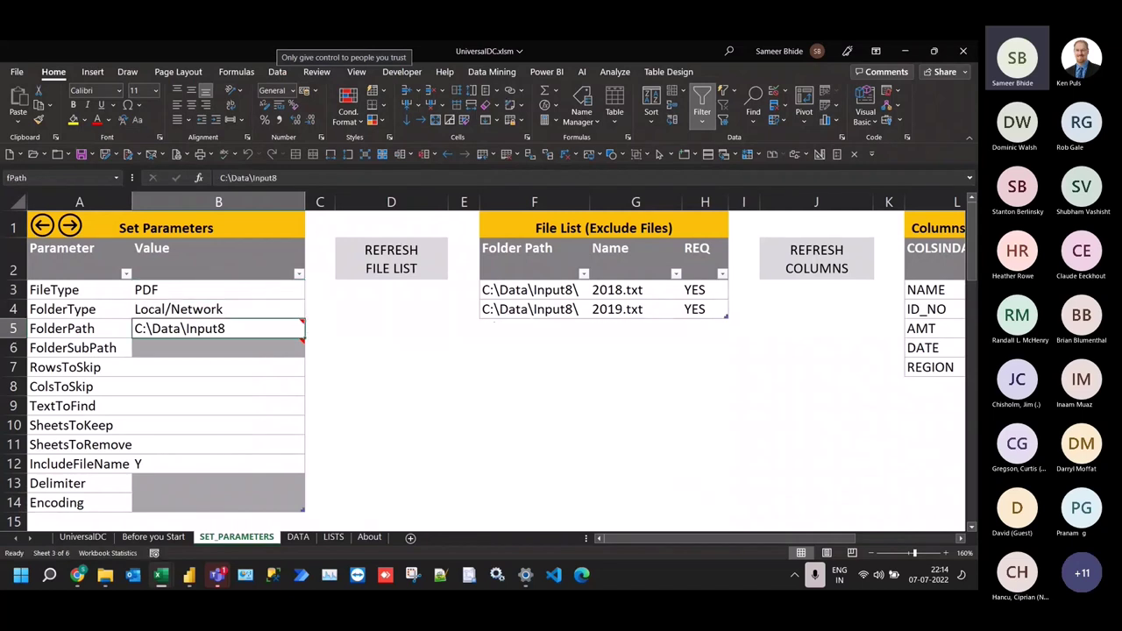
{"action": "key", "text": "F2"}
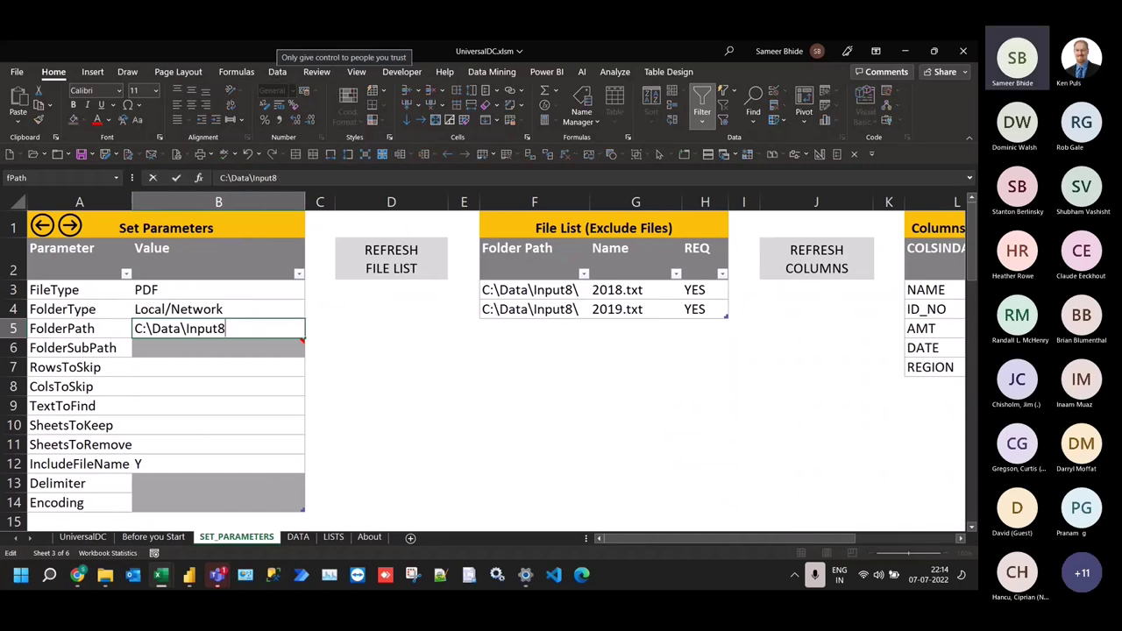
{"action": "key", "text": "BackSpace"}
{"action": "type", "text": "9"}
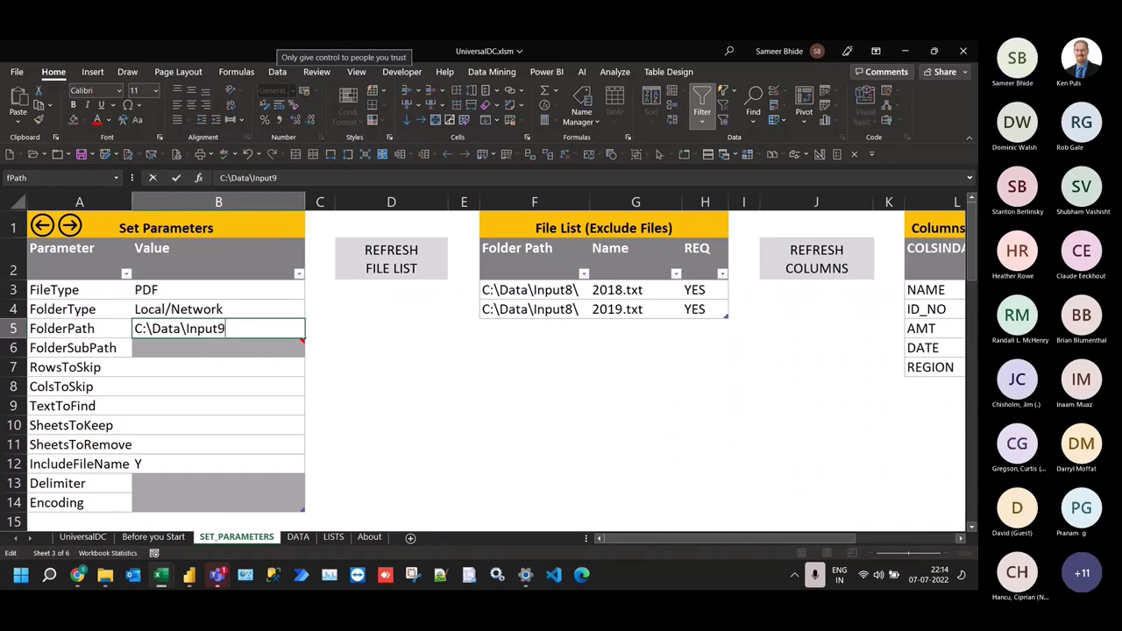
{"action": "key", "text": "ctrl+Return"}
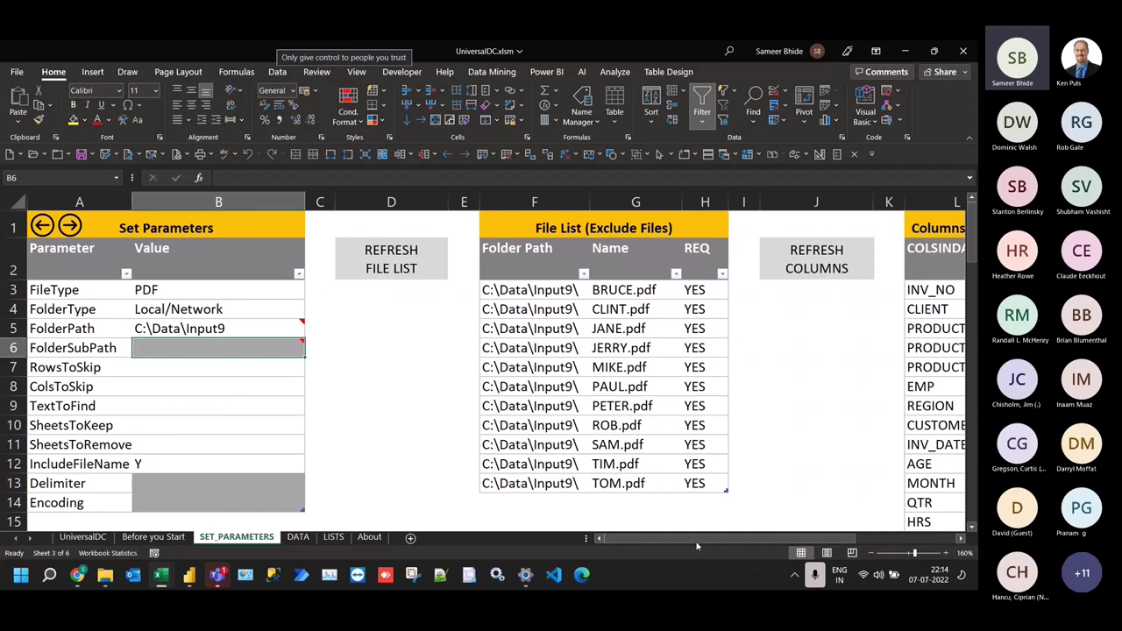
Refresh the DATA sheet's table to load the PDF files from the Input9 folder
{"action": "left_click_drag", "start_coordinate": [697, 540], "coordinate": [756, 540]}
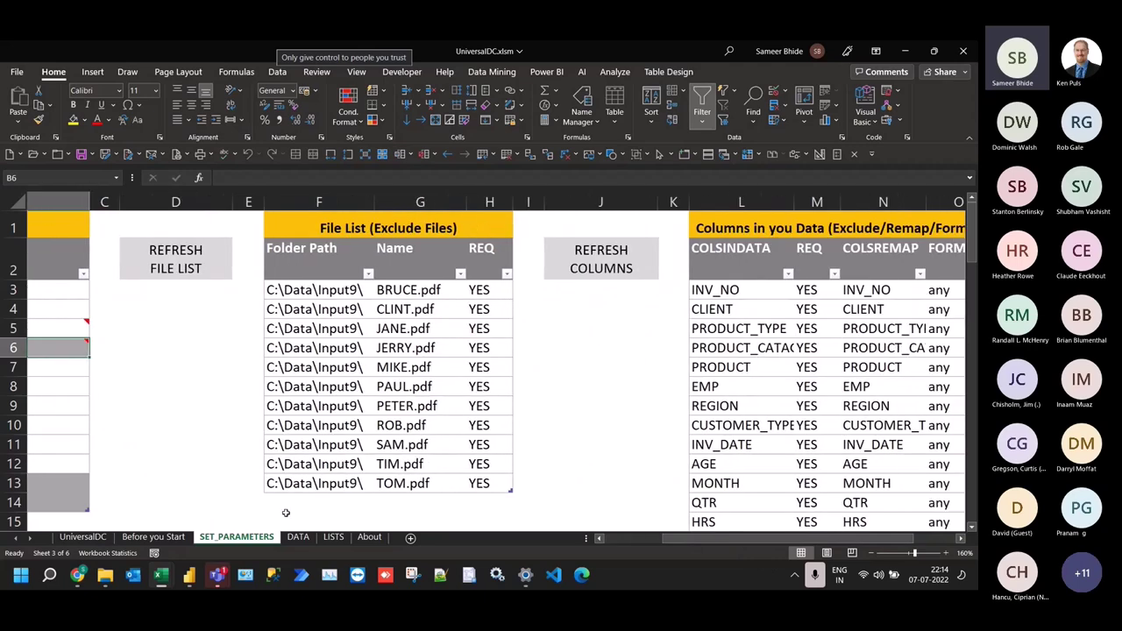
{"action": "left_click", "coordinate": [304, 539]}
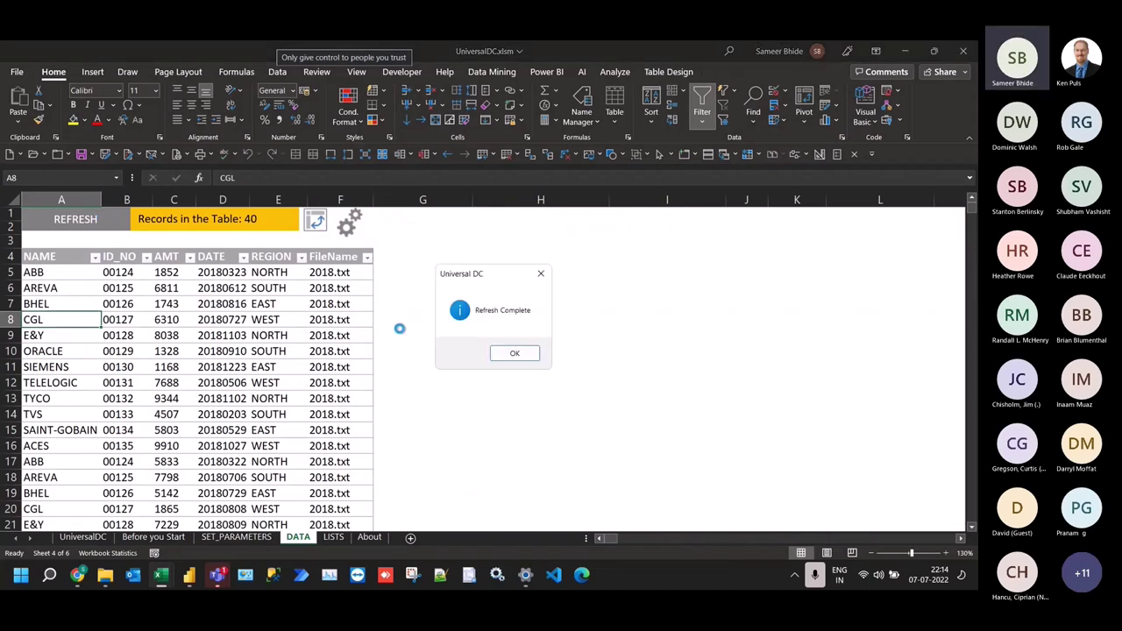
{"action": "left_click", "coordinate": [505, 353]}
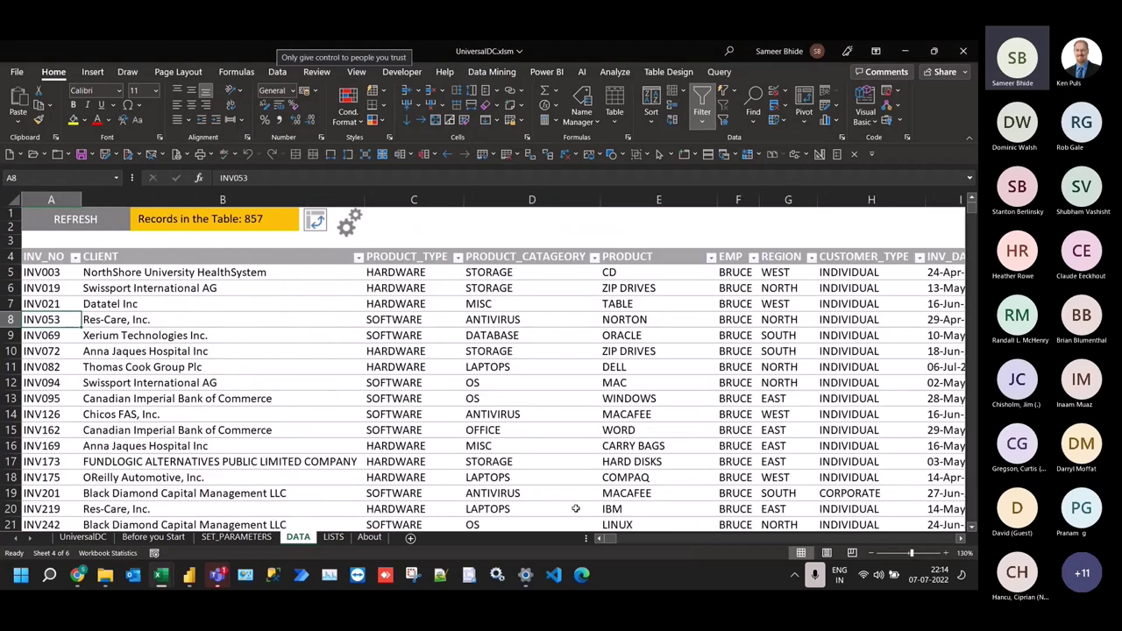
Check which source files appear in the FileName column's filter list, leaving the filter unchanged
{"action": "left_click_drag", "start_coordinate": [606, 542], "coordinate": [620, 540]}
{"action": "left_click", "coordinate": [645, 257]}
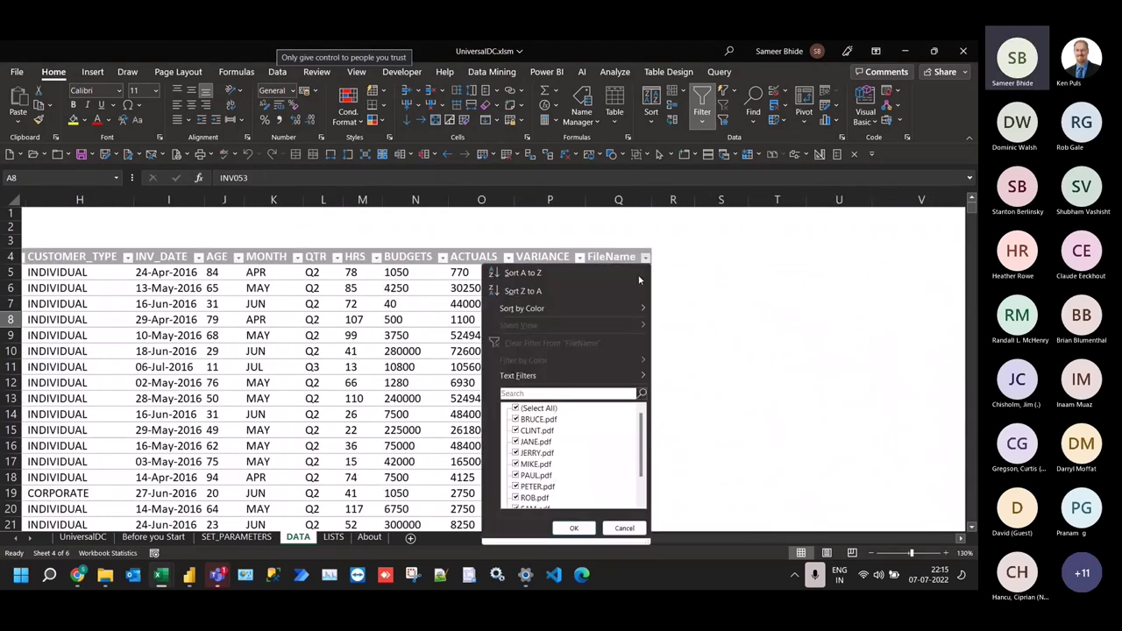
{"action": "left_click", "coordinate": [607, 529]}
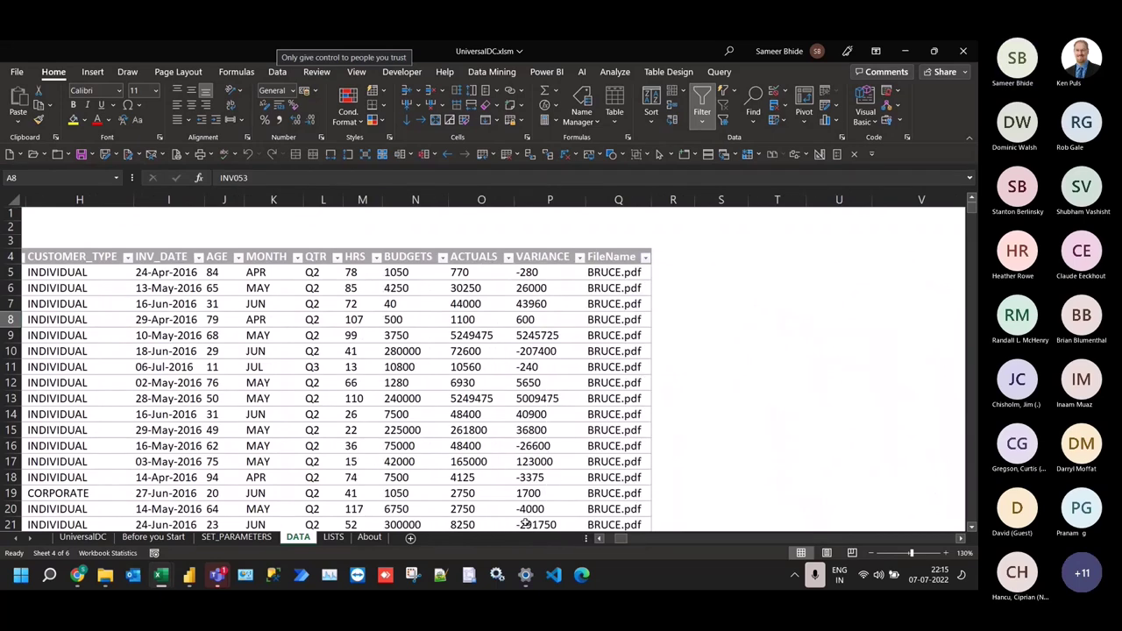
Return to SET_PARAMETERS and look at the contents of the Input10 folder in File Explorer
{"action": "left_click", "coordinate": [237, 537]}
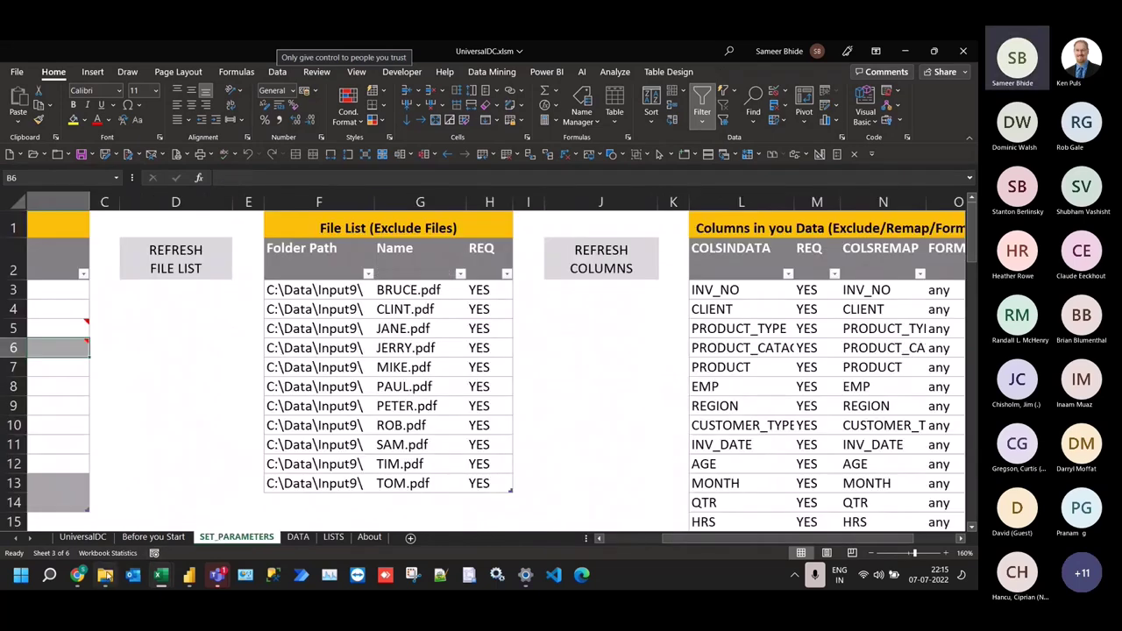
{"action": "left_click", "coordinate": [104, 574]}
{"action": "left_click", "coordinate": [200, 158]}
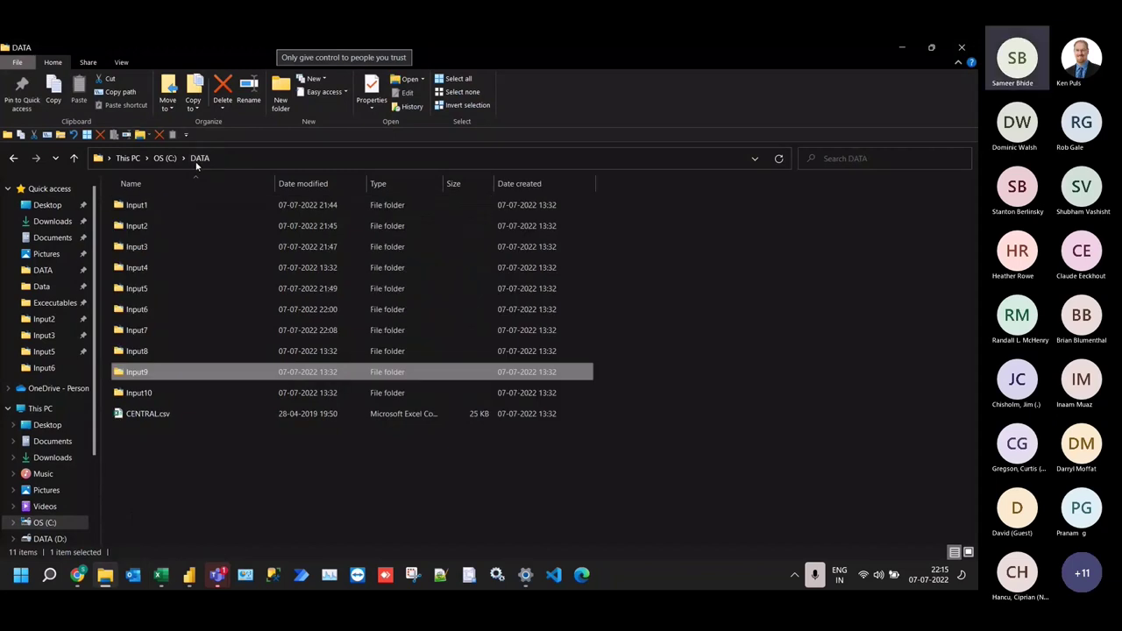
{"action": "double_click", "coordinate": [140, 392]}
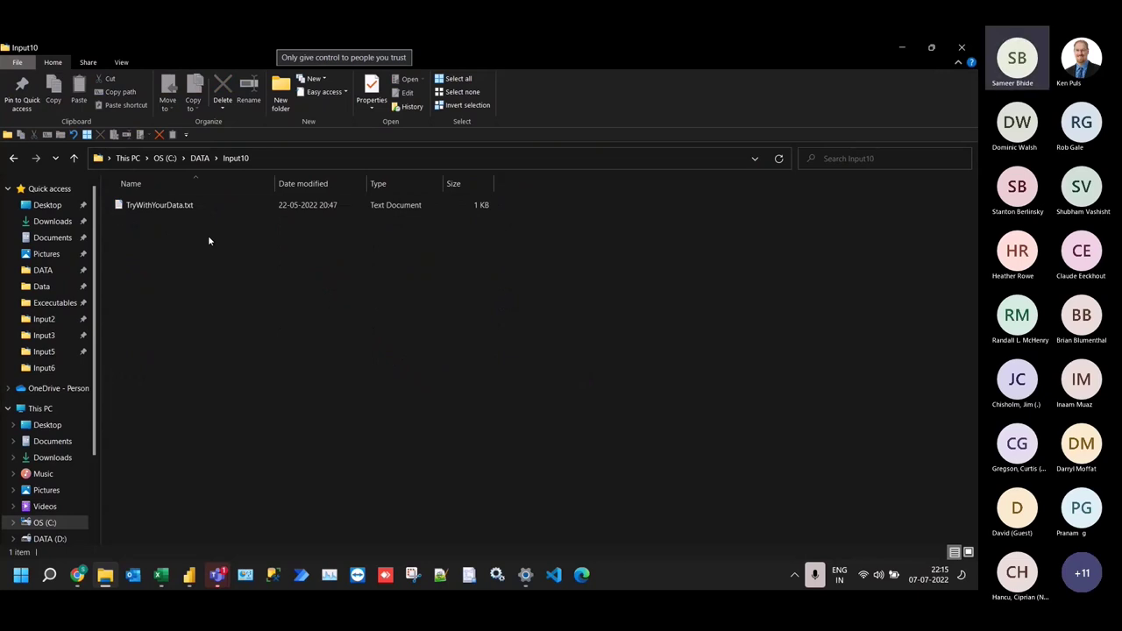
{"action": "key", "text": "alt+Tab"}
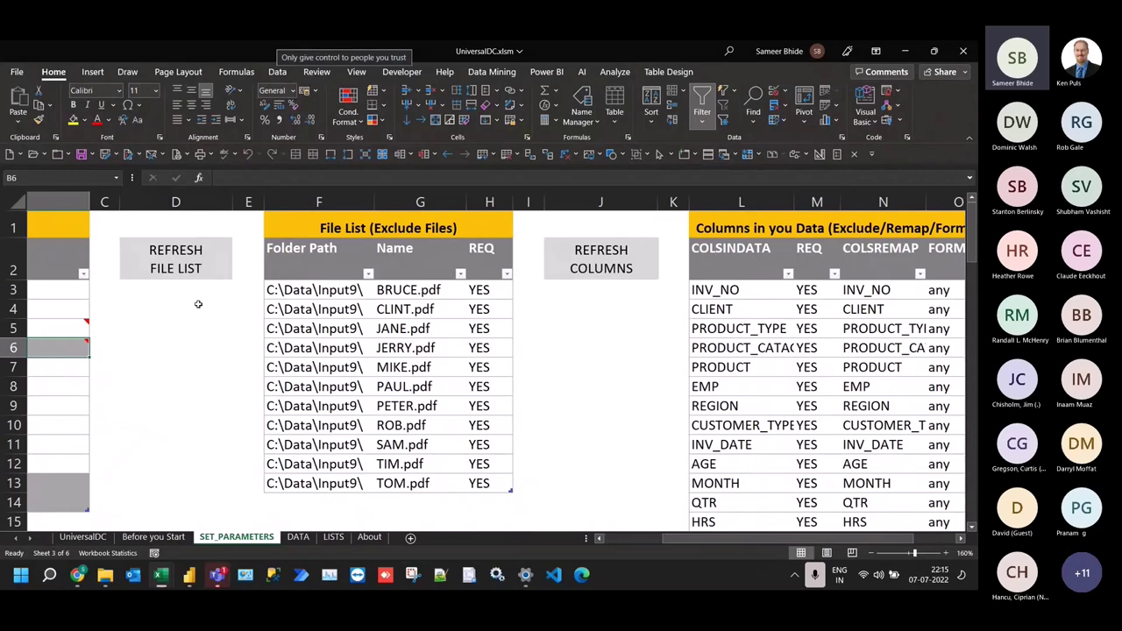
{"action": "left_click", "coordinate": [183, 581]}
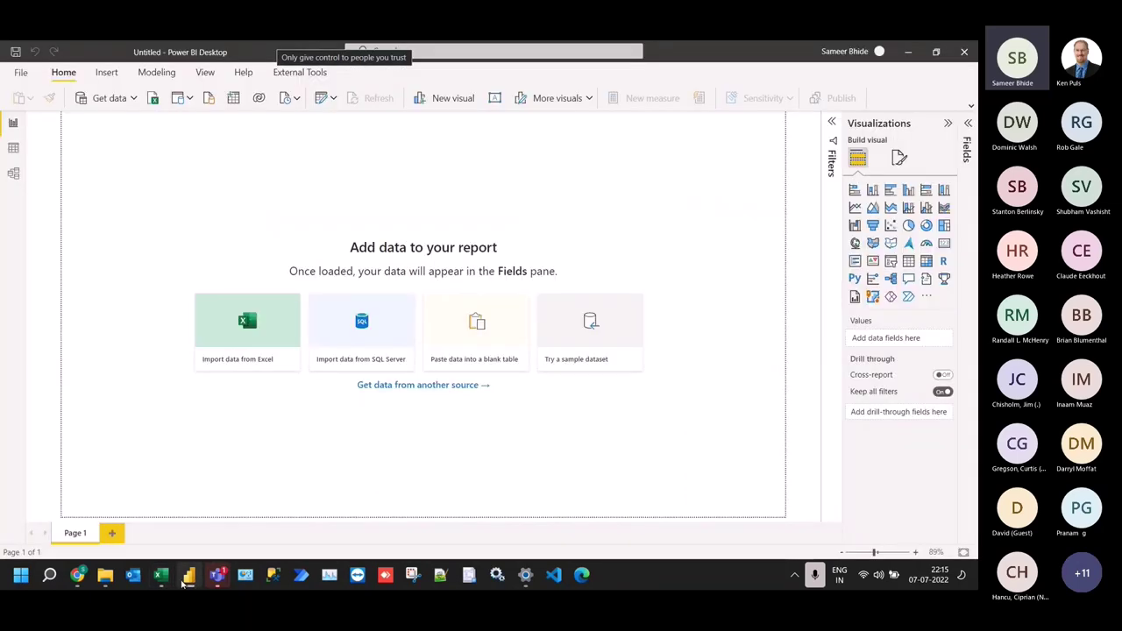
{"action": "left_click", "coordinate": [20, 73]}
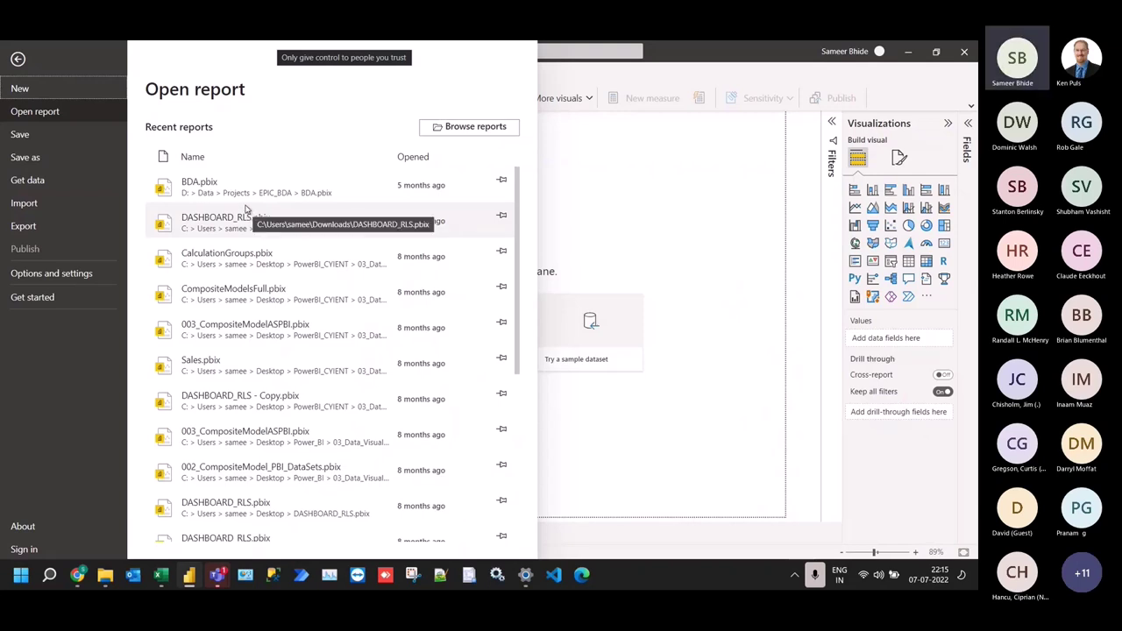
{"action": "left_click", "coordinate": [550, 232]}
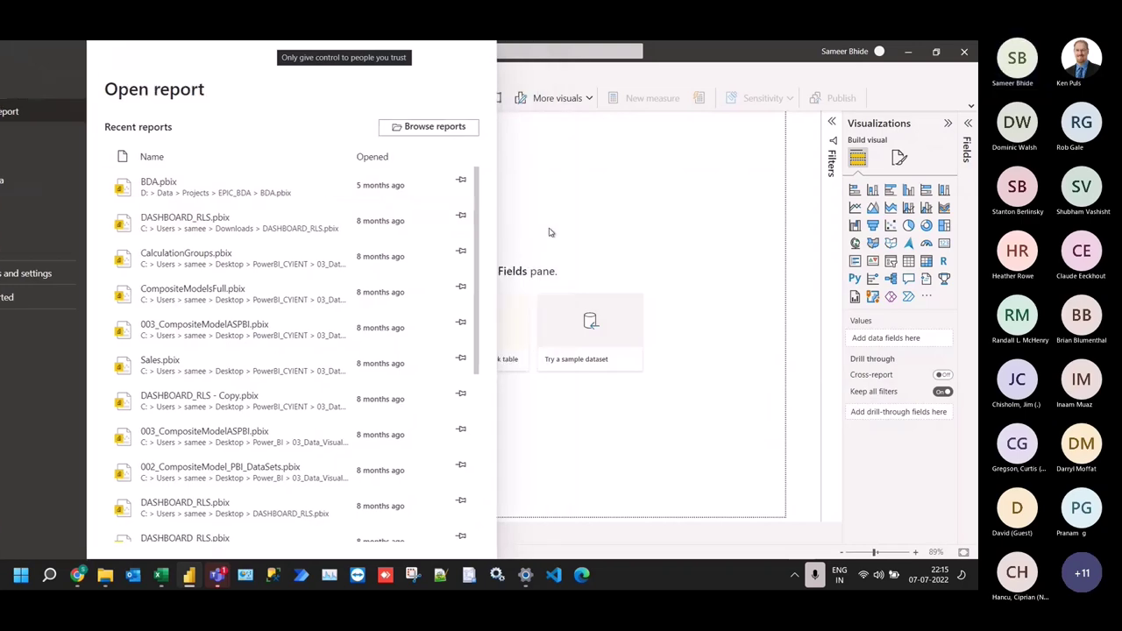
{"action": "left_click", "coordinate": [908, 52]}
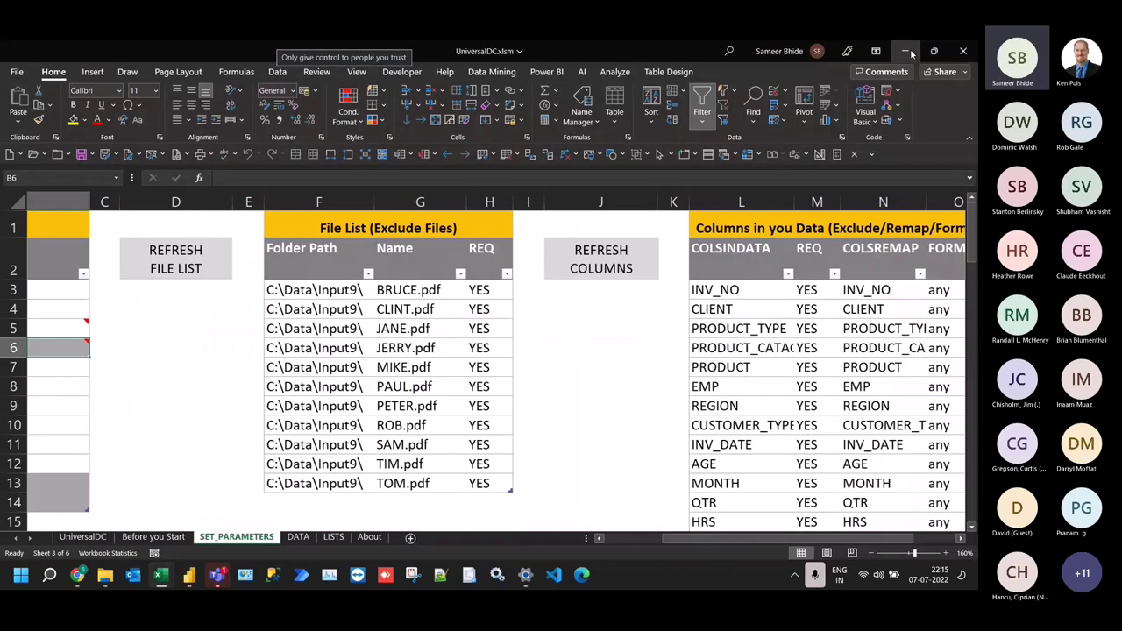
Minimize the open windows and open the UniversalDC Power BI file from the desktop
{"action": "left_click", "coordinate": [908, 52]}
{"action": "left_click", "coordinate": [908, 51]}
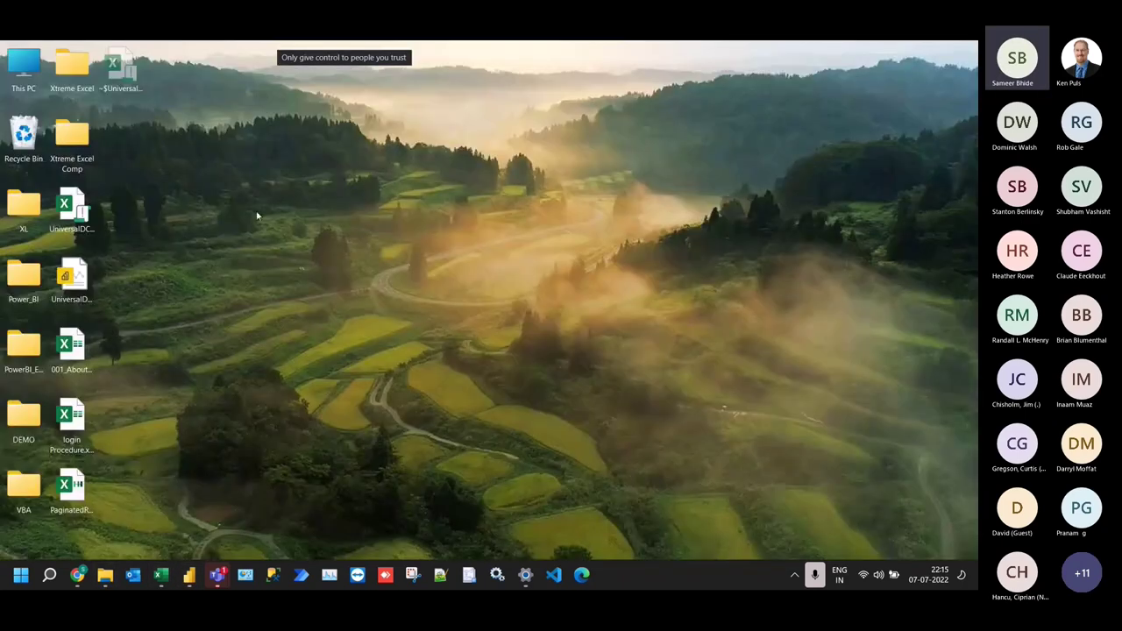
{"action": "double_click", "coordinate": [71, 279]}
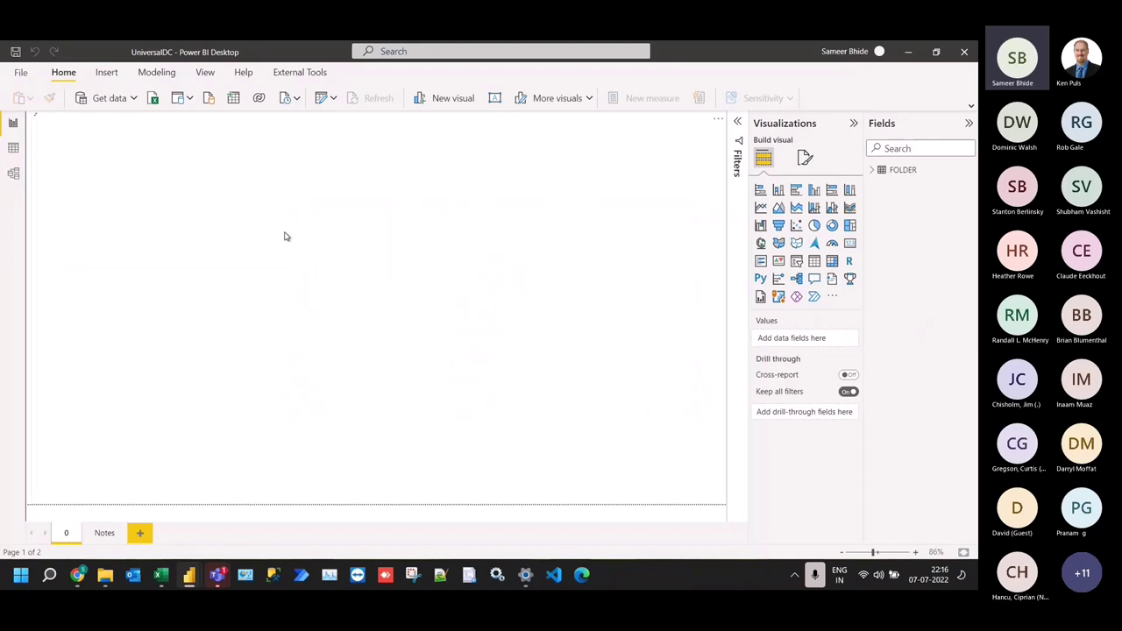
Review the report's editable parameters, from FolderType to Encode, including the FolderType and FileType choices, and close them without changes
{"action": "left_click", "coordinate": [333, 97]}
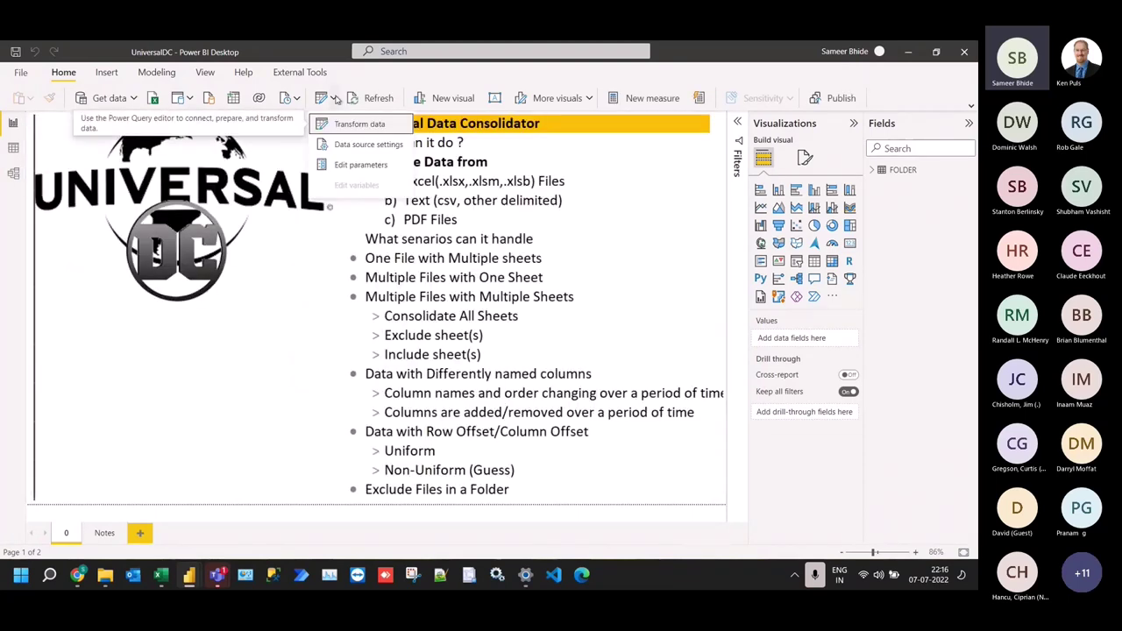
{"action": "left_click", "coordinate": [361, 165]}
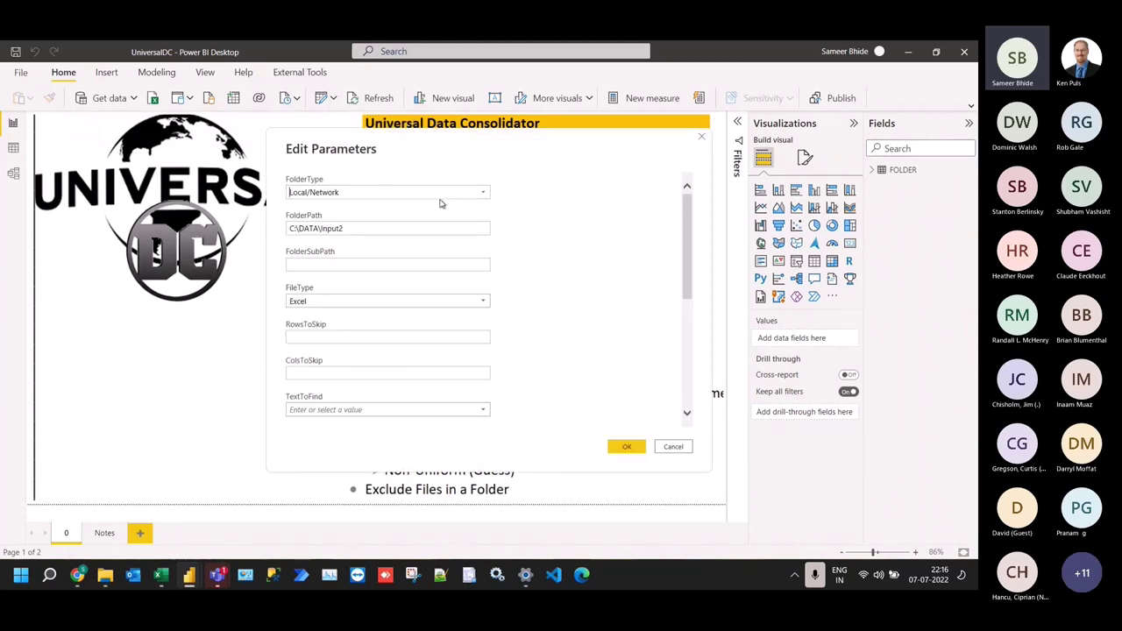
{"action": "left_click", "coordinate": [483, 193]}
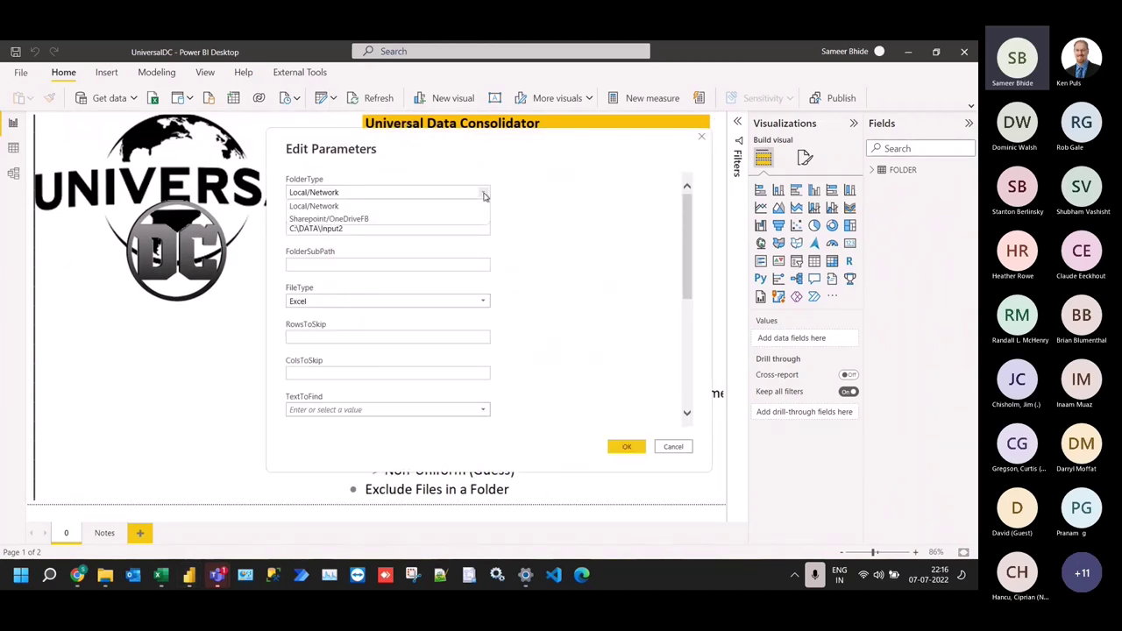
{"action": "left_click", "coordinate": [483, 195]}
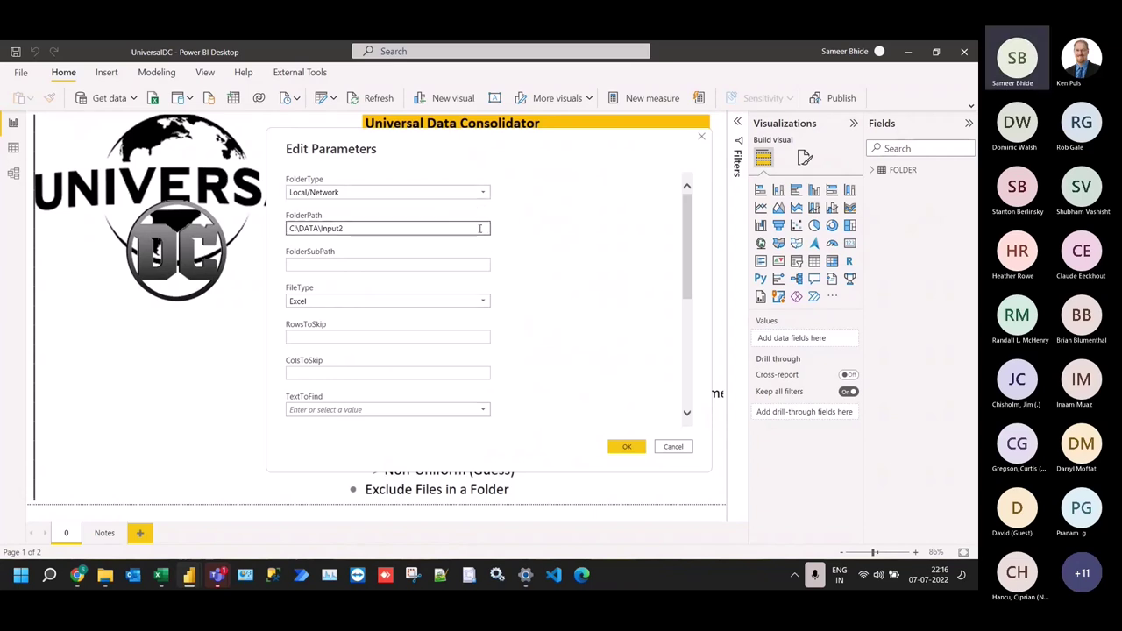
{"action": "left_click", "coordinate": [479, 229]}
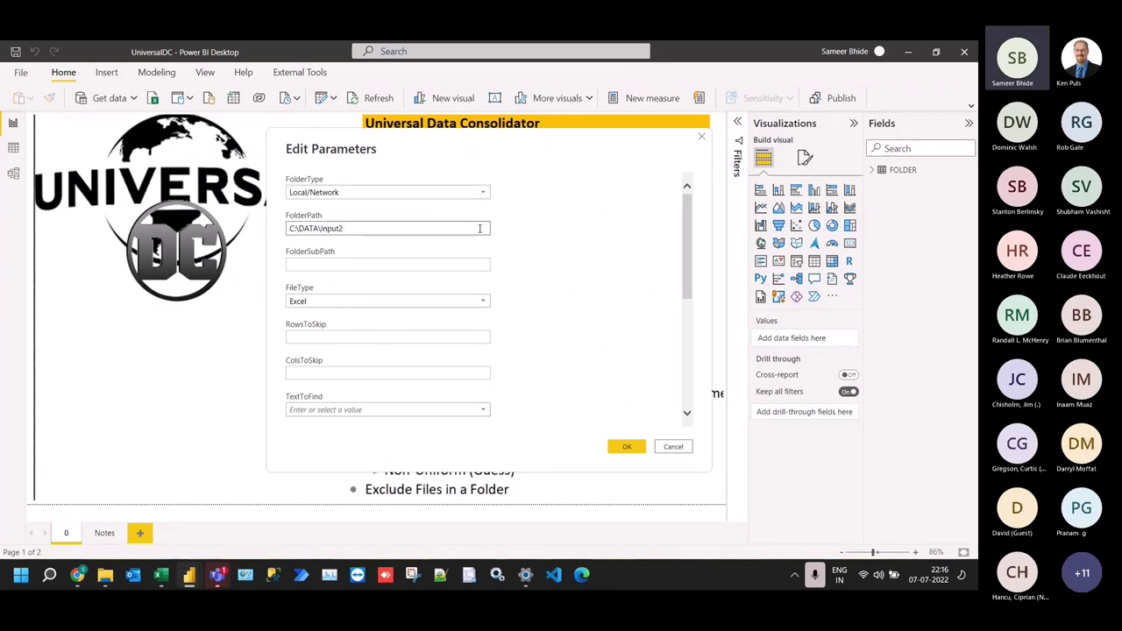
{"action": "left_click", "coordinate": [482, 302]}
{"action": "left_click", "coordinate": [484, 305]}
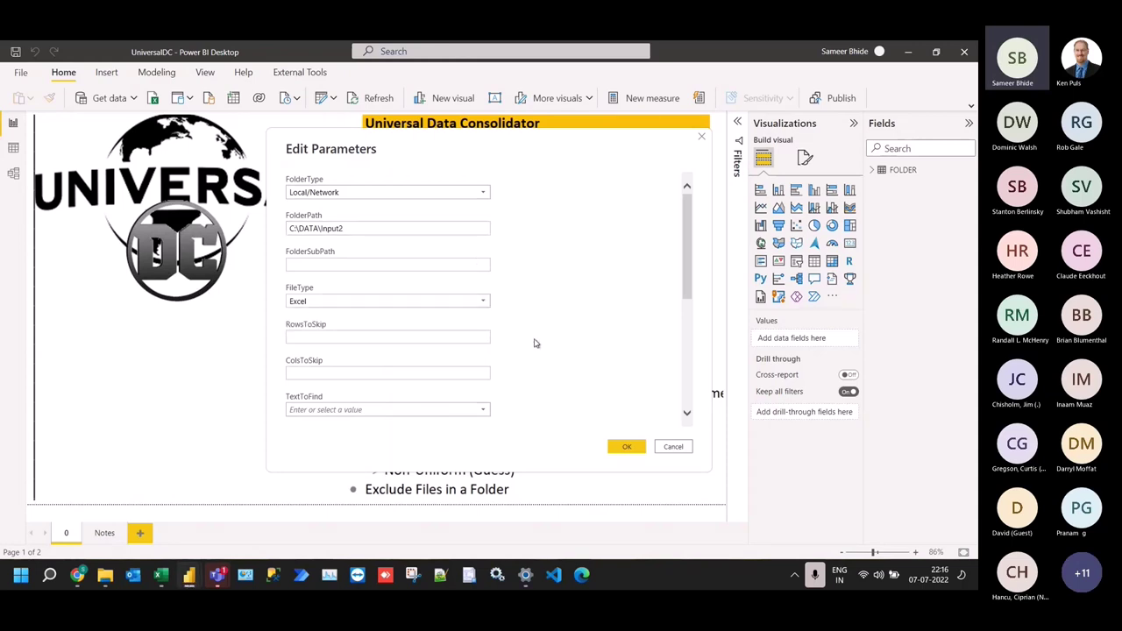
{"action": "scroll", "coordinate": [529, 332], "scroll_direction": "down", "scroll_amount": 1}
{"action": "scroll", "coordinate": [529, 320], "scroll_direction": "down", "scroll_amount": 5}
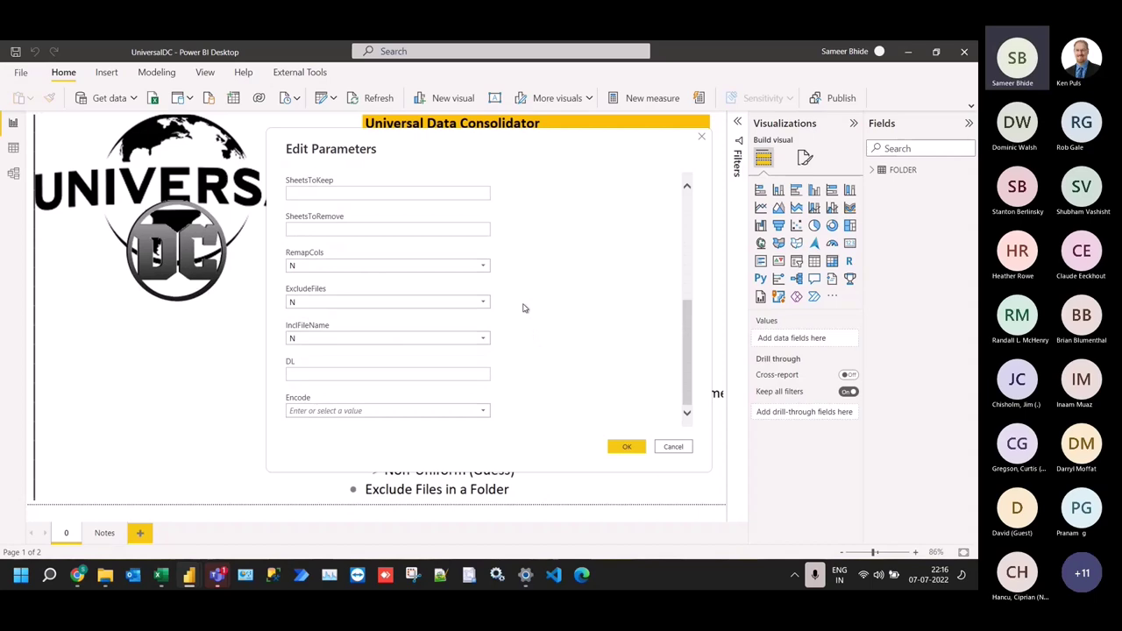
{"action": "left_click", "coordinate": [673, 446]}
Show the rows of the FOLDER table in the data view
{"action": "left_click", "coordinate": [13, 149]}
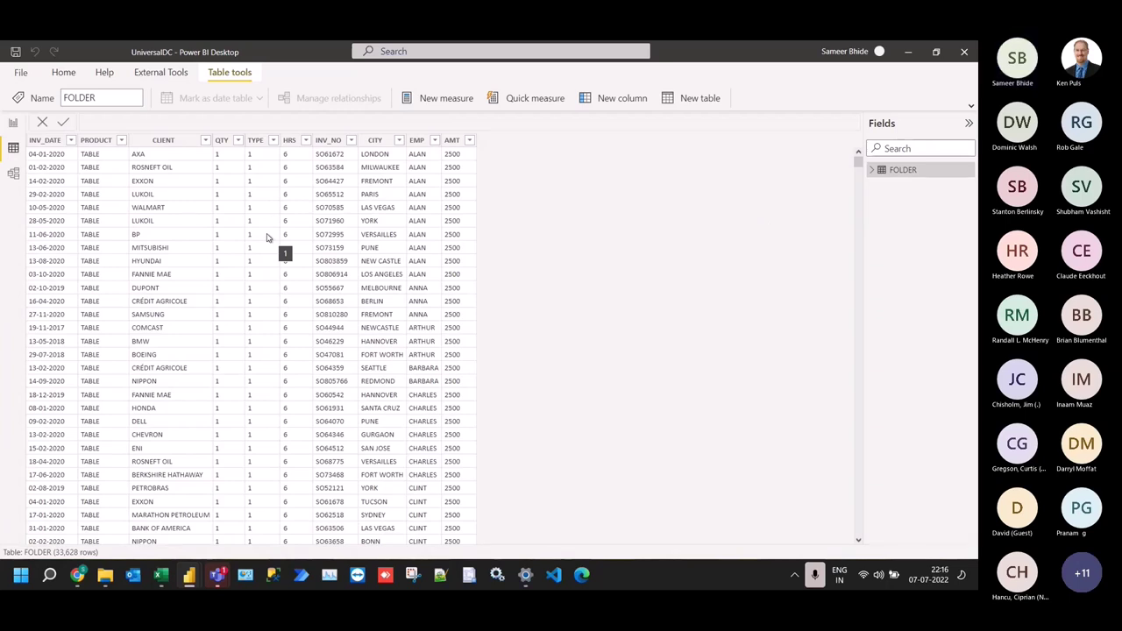
Minimize the Power BI report, switch to the UniversalDC.xlsm workbook and select the RowsToSkip value in the Set Parameters table
{"action": "left_click", "coordinate": [909, 52]}
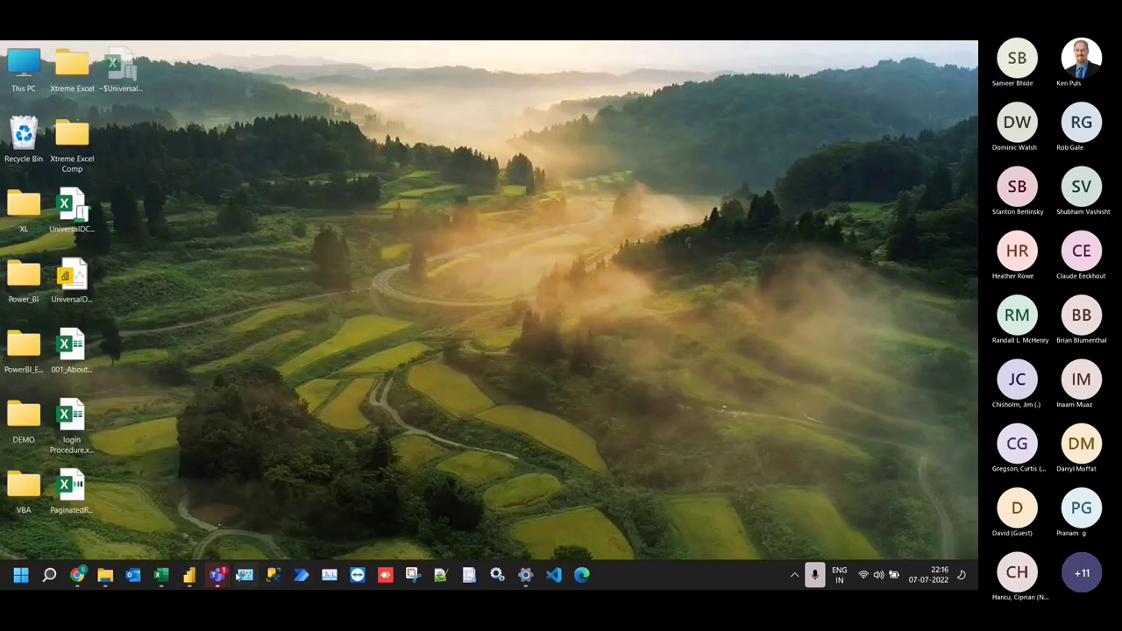
{"action": "mouse_move", "coordinate": [161, 574]}
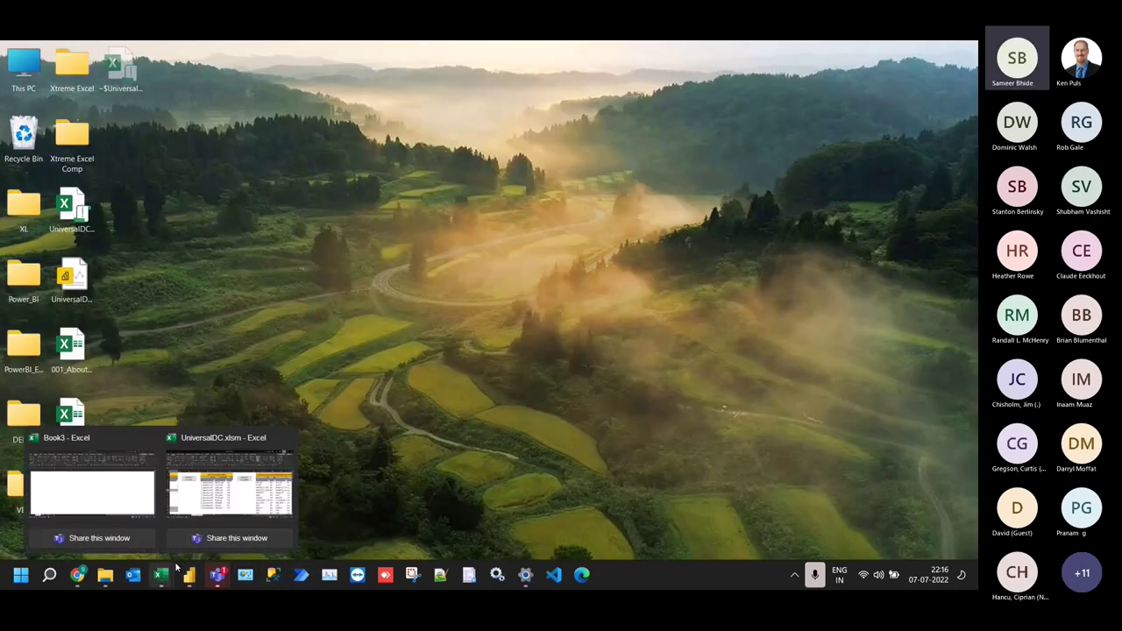
{"action": "left_click", "coordinate": [251, 500]}
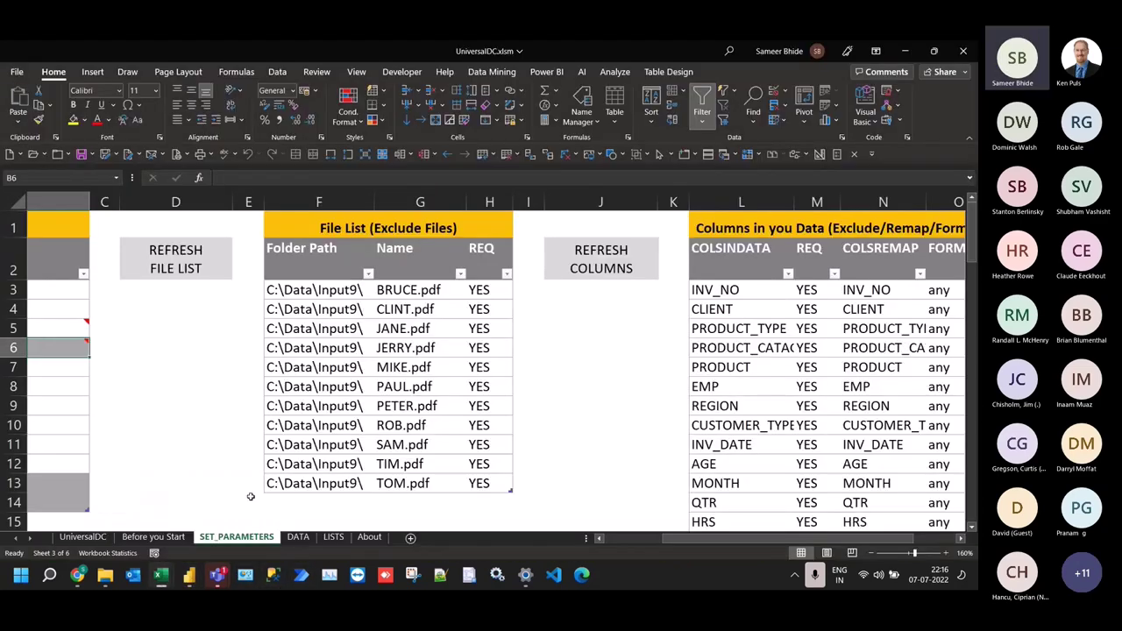
{"action": "left_click", "coordinate": [610, 541]}
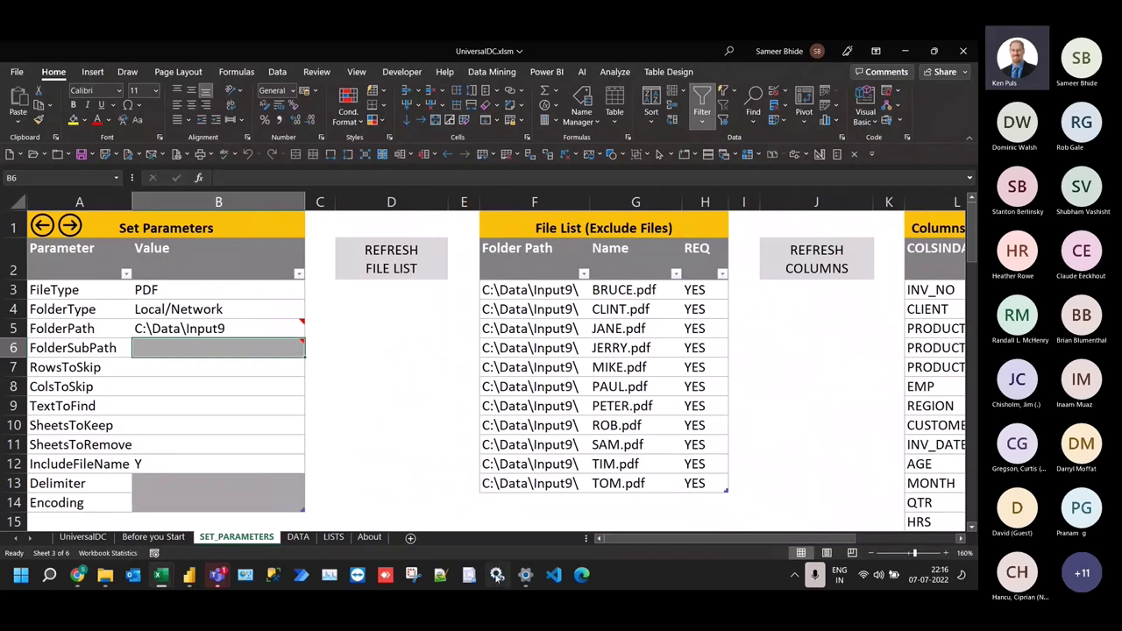
{"action": "mouse_move", "coordinate": [217, 578]}
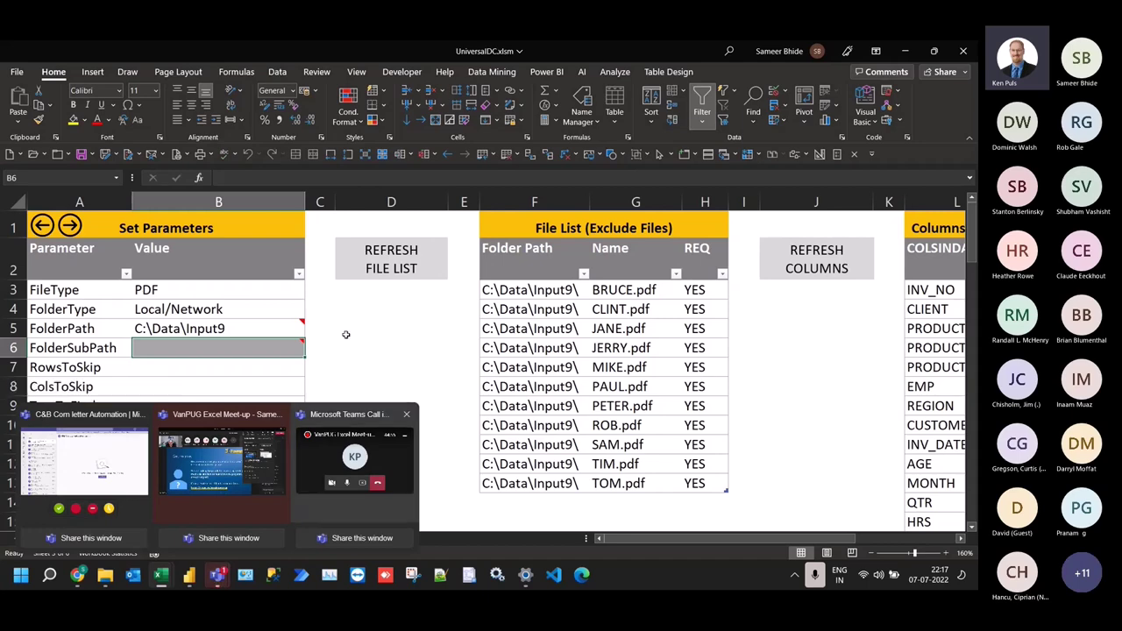
{"action": "left_click", "coordinate": [259, 326]}
{"action": "left_click", "coordinate": [241, 360]}
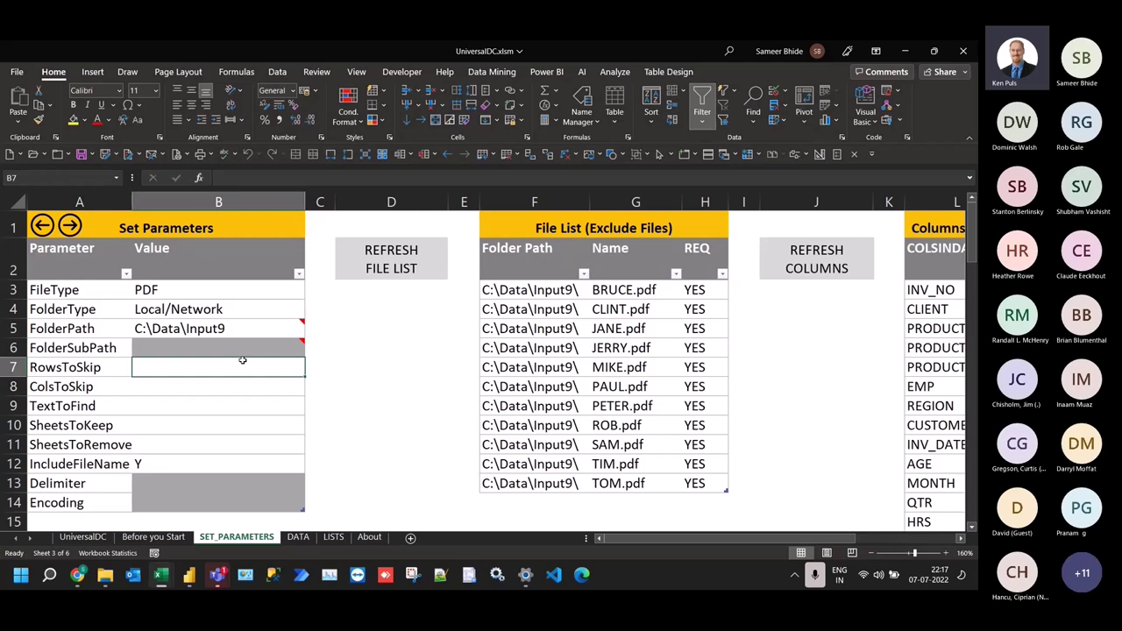
List the workbook's queries and connections in a widened pane and collapse the Parameters and Functions groups
{"action": "key", "text": "ctrl+F1"}
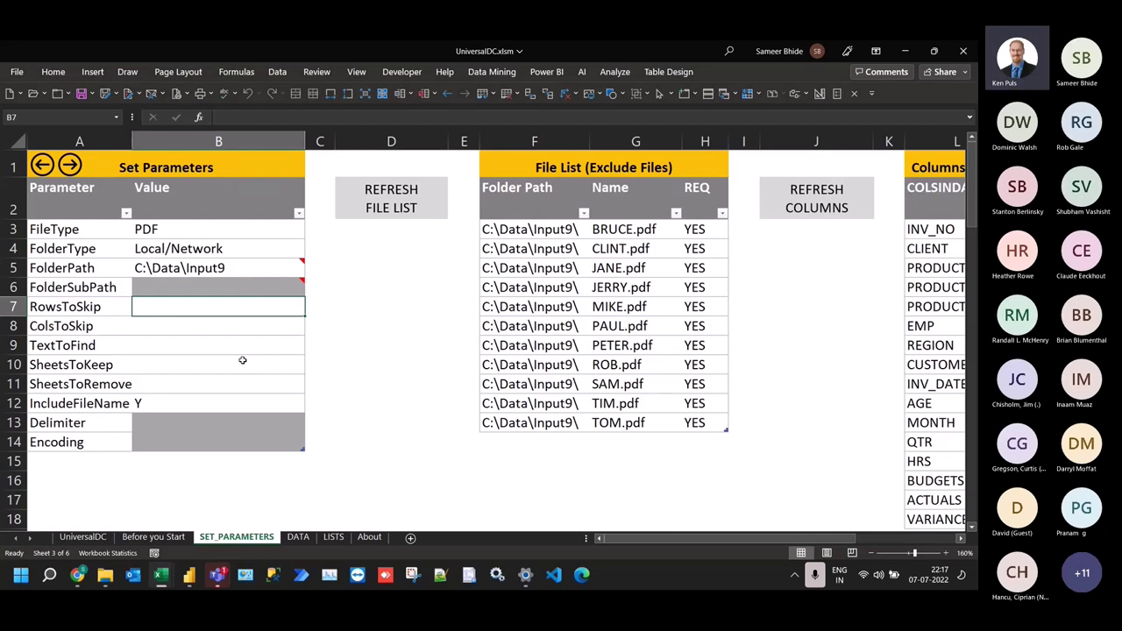
{"action": "left_click", "coordinate": [536, 74]}
{"action": "left_click", "coordinate": [374, 102]}
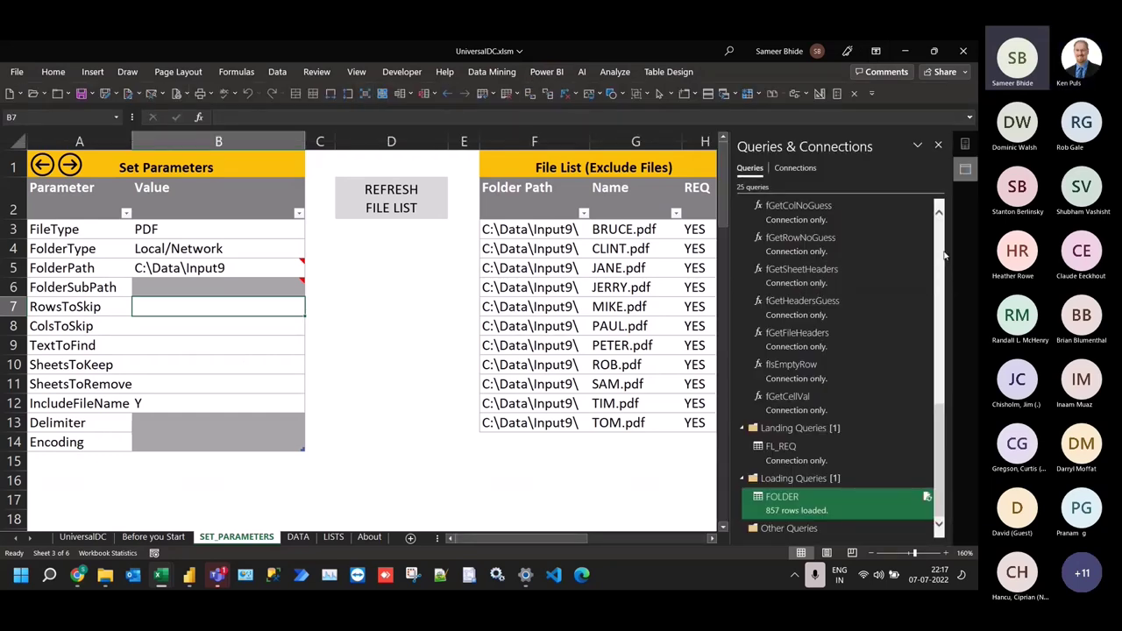
{"action": "scroll", "coordinate": [945, 254], "scroll_direction": "up", "scroll_amount": 5}
{"action": "scroll", "coordinate": [945, 254], "scroll_direction": "up", "scroll_amount": 5}
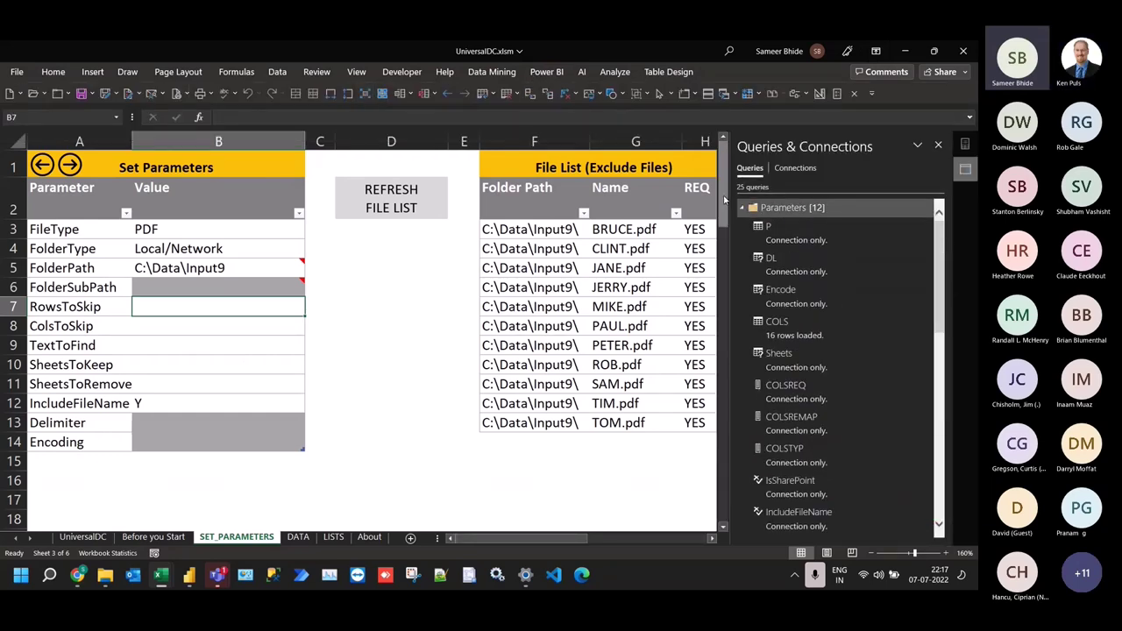
{"action": "left_click_drag", "start_coordinate": [727, 153], "coordinate": [567, 180]}
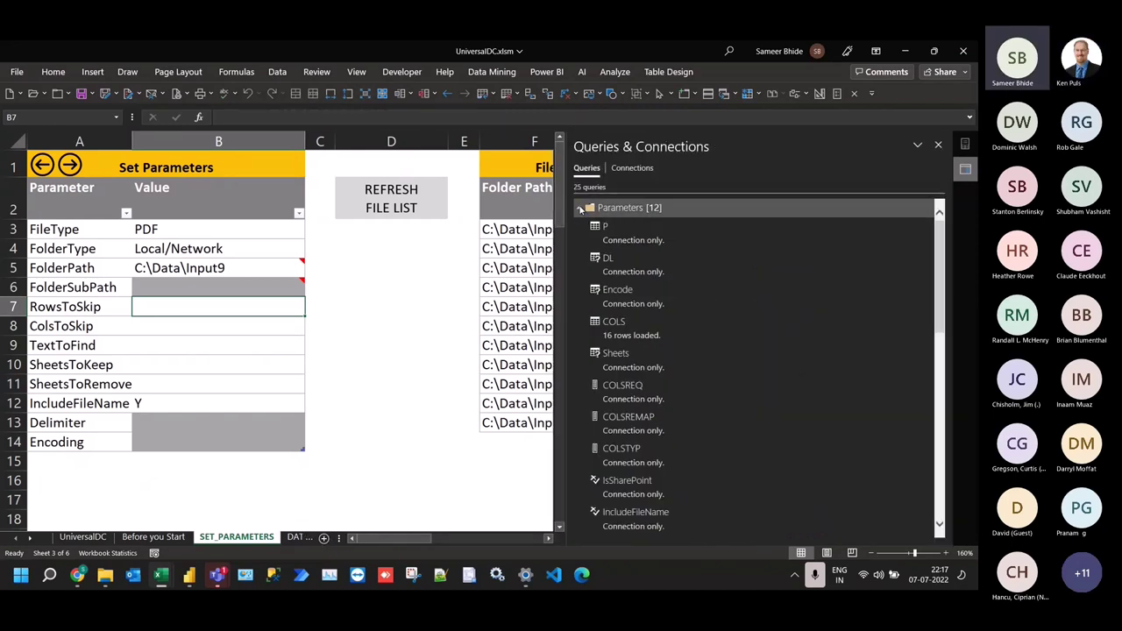
{"action": "left_click", "coordinate": [580, 208]}
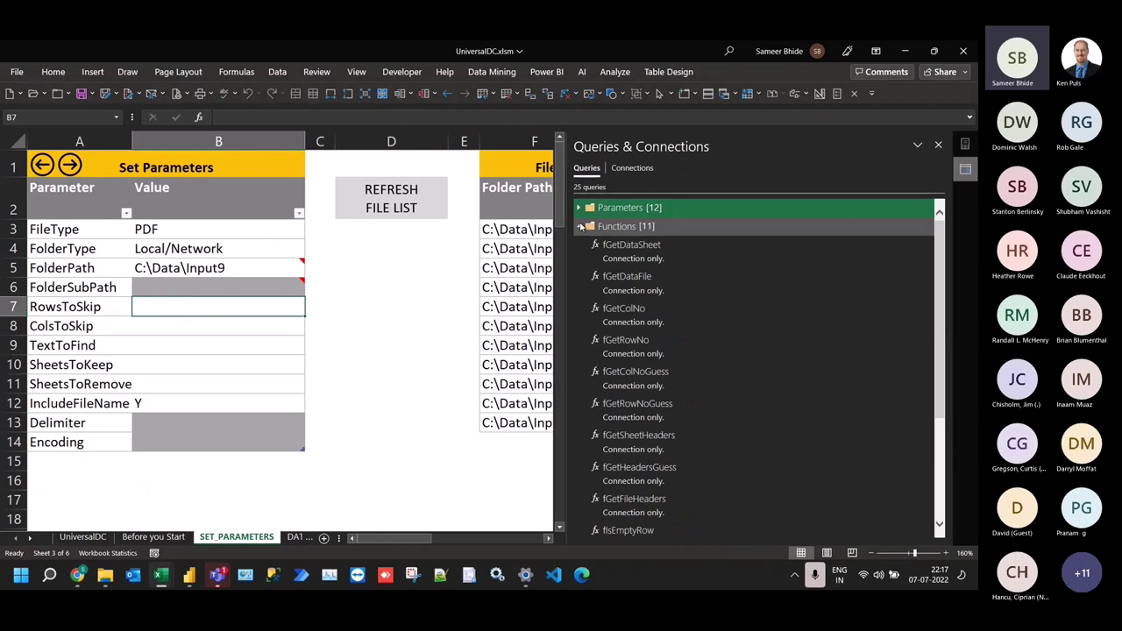
{"action": "left_click", "coordinate": [580, 226]}
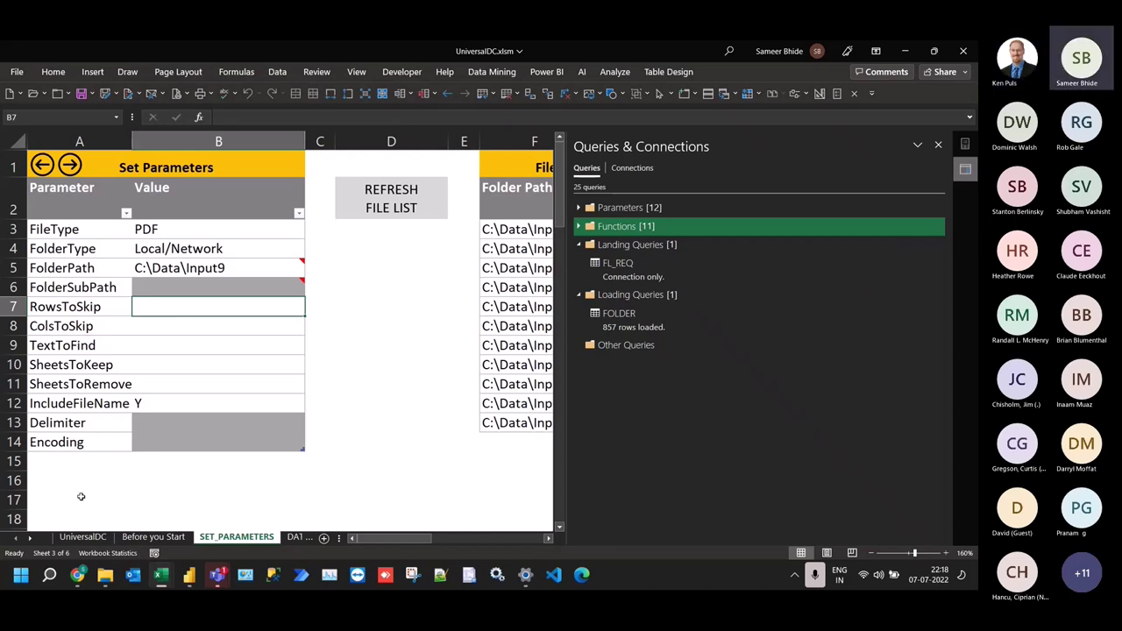
Browse the C:\DATA folder in File Explorer to Input9 and open BRUCE.pdf
{"action": "left_click", "coordinate": [106, 575]}
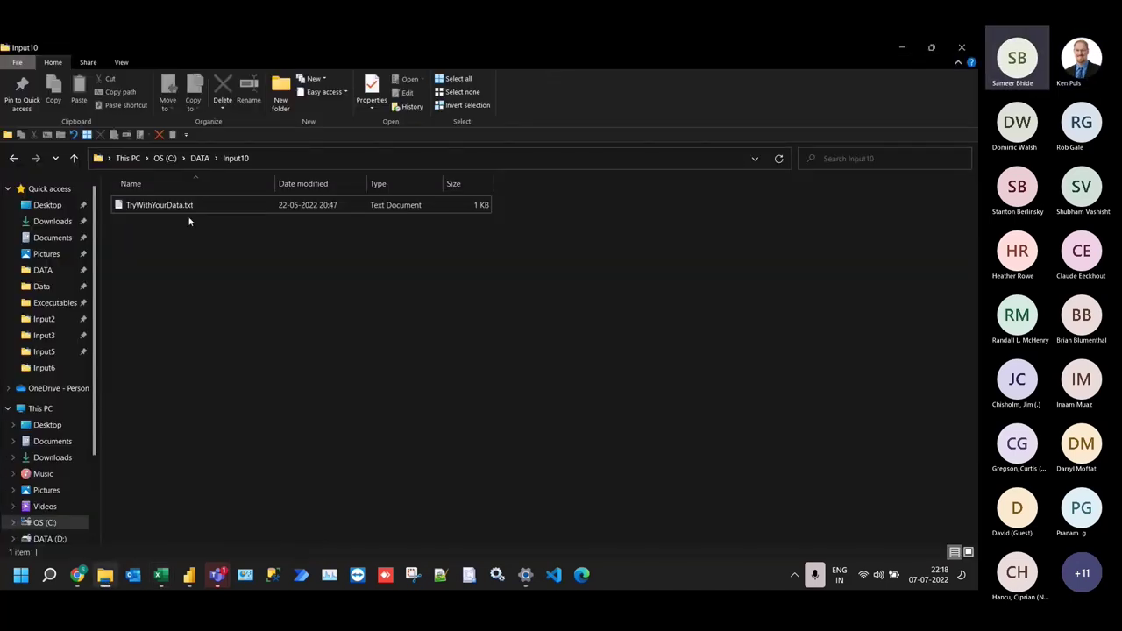
{"action": "left_click", "coordinate": [199, 158]}
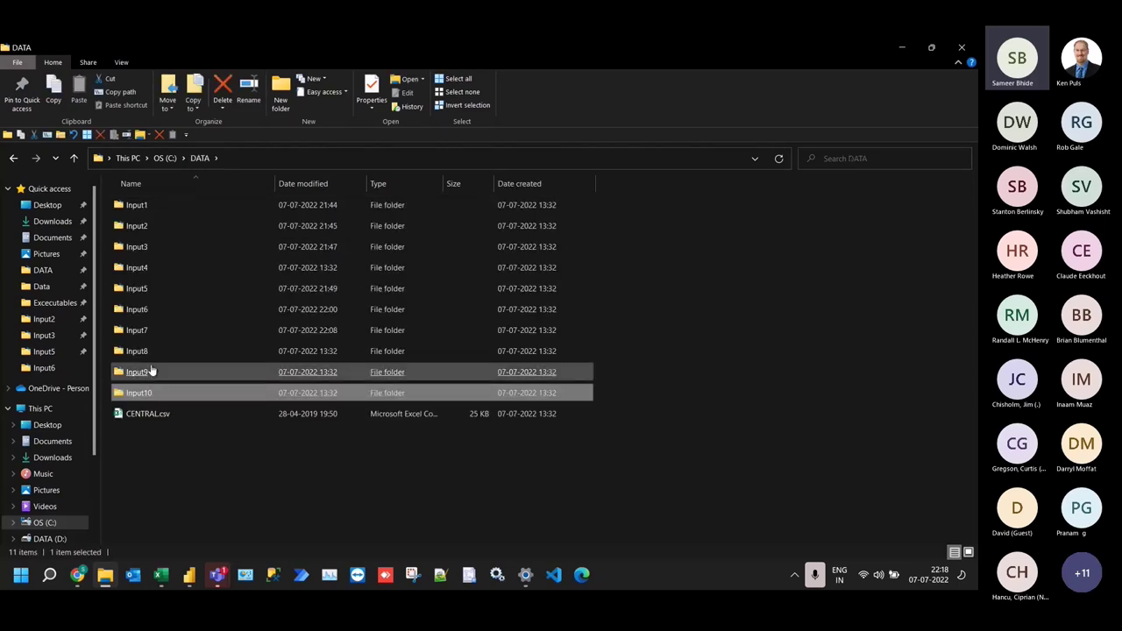
{"action": "double_click", "coordinate": [153, 351]}
{"action": "left_click", "coordinate": [199, 158]}
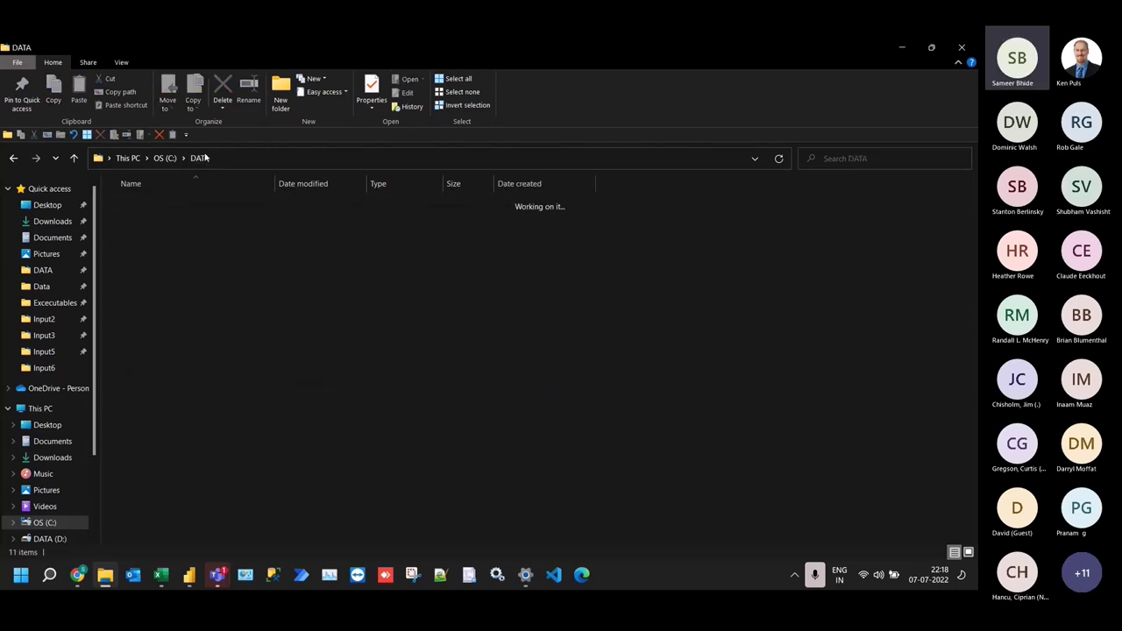
{"action": "double_click", "coordinate": [149, 380]}
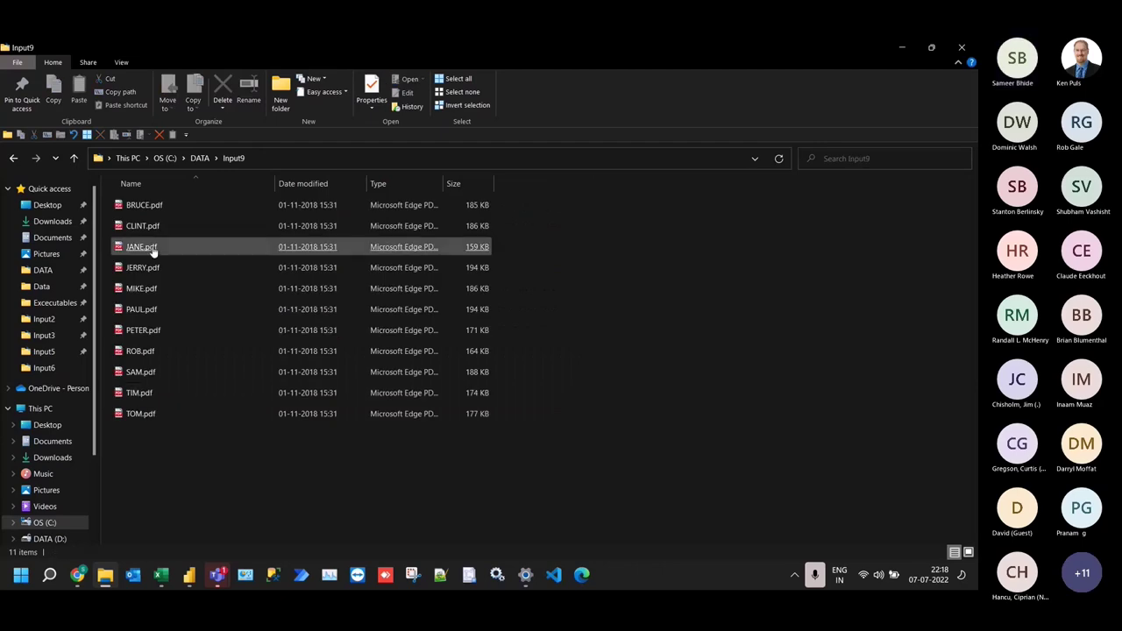
{"action": "double_click", "coordinate": [150, 207]}
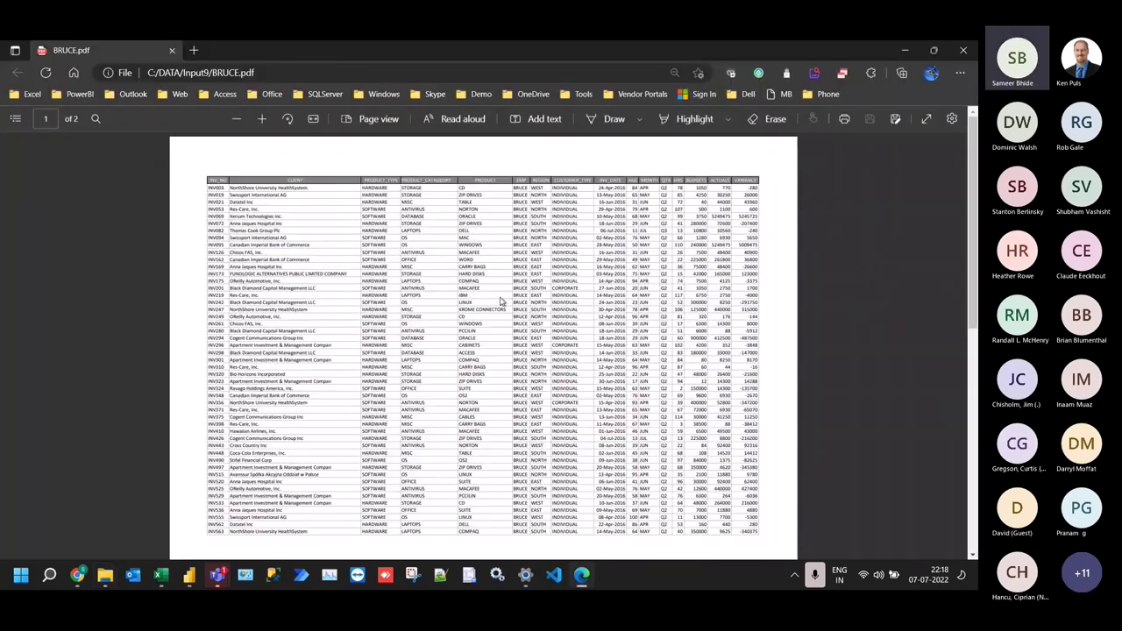
Examine how the invoice table is laid out across the two pages of BRUCE.pdf
{"action": "scroll", "coordinate": [502, 305], "scroll_direction": "down", "scroll_amount": 10}
{"action": "scroll", "coordinate": [502, 305], "scroll_direction": "up", "scroll_amount": 5}
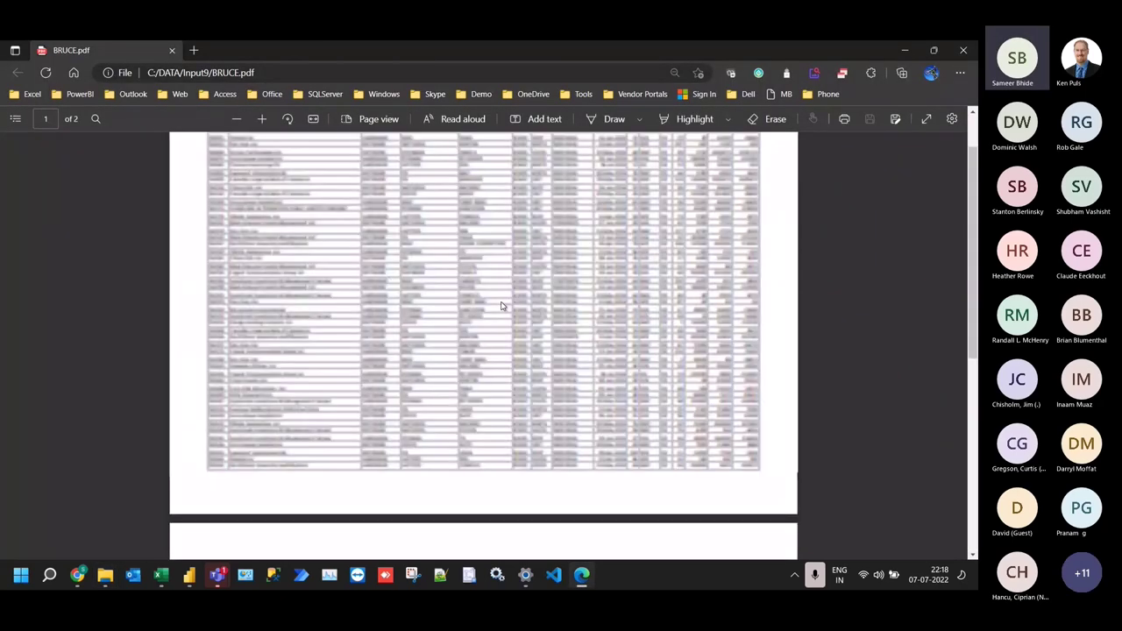
{"action": "scroll", "coordinate": [428, 266], "scroll_direction": "down", "scroll_amount": 5}
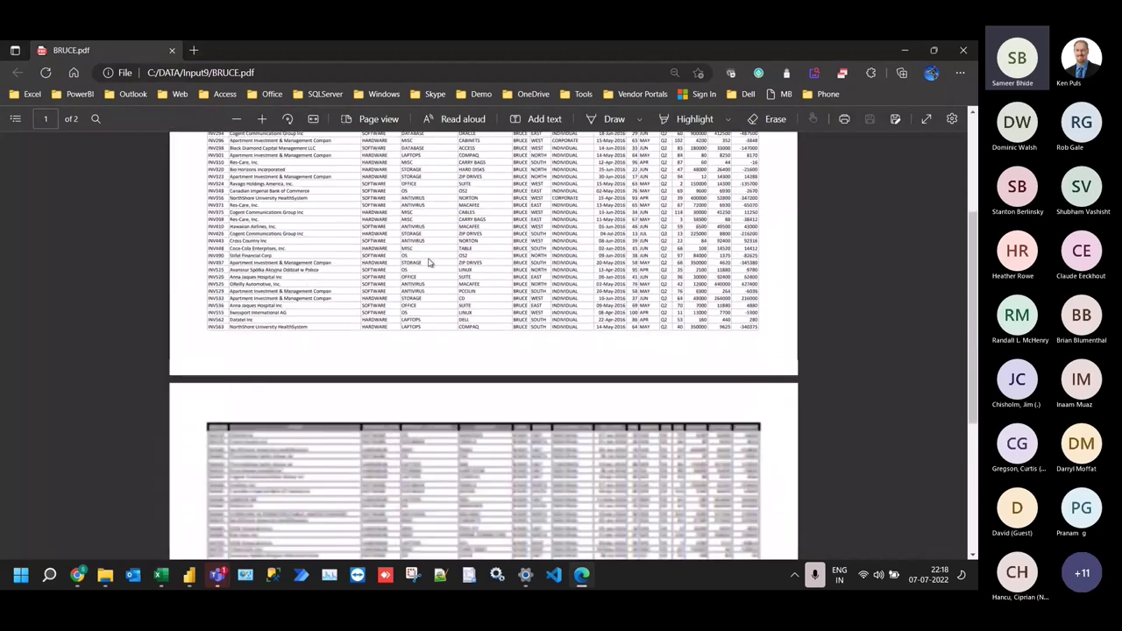
{"action": "scroll", "coordinate": [429, 266], "scroll_direction": "up", "scroll_amount": 5}
{"action": "scroll", "coordinate": [434, 302], "scroll_direction": "down", "scroll_amount": 3}
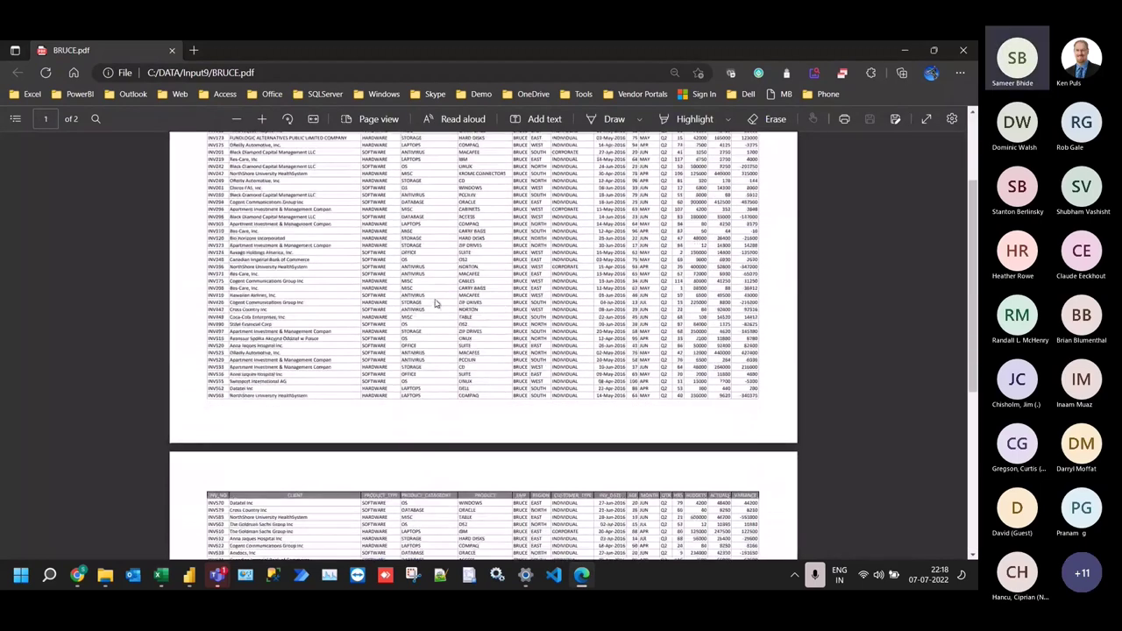
{"action": "scroll", "coordinate": [435, 300], "scroll_direction": "up", "scroll_amount": 5}
{"action": "scroll", "coordinate": [438, 295], "scroll_direction": "down", "scroll_amount": 5}
{"action": "scroll", "coordinate": [438, 295], "scroll_direction": "up", "scroll_amount": 5}
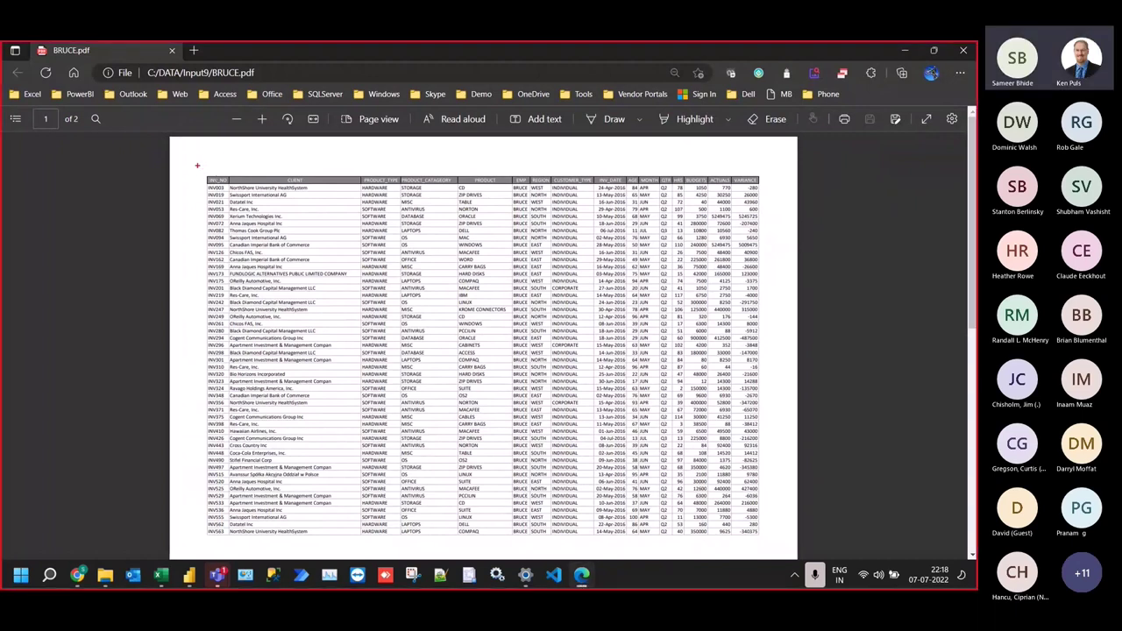
Outline three regions of the PDF's invoice table with temporary red rectangles, clear the marks and close the PDF
{"action": "left_click_drag", "start_coordinate": [198, 167], "coordinate": [392, 285]}
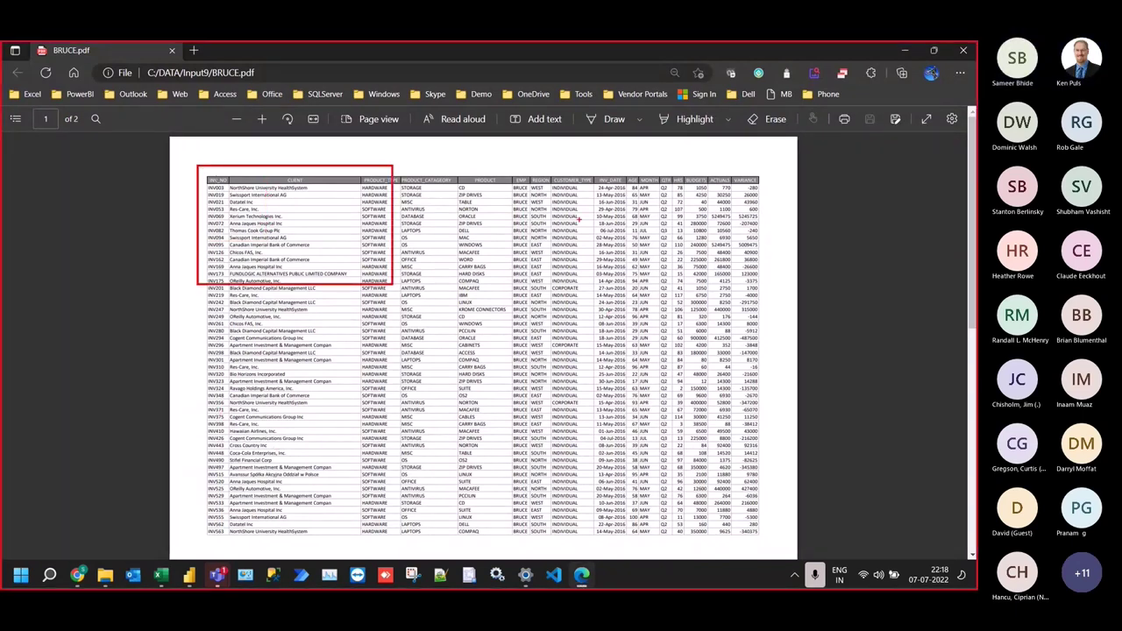
{"action": "left_click_drag", "start_coordinate": [577, 166], "coordinate": [750, 261]}
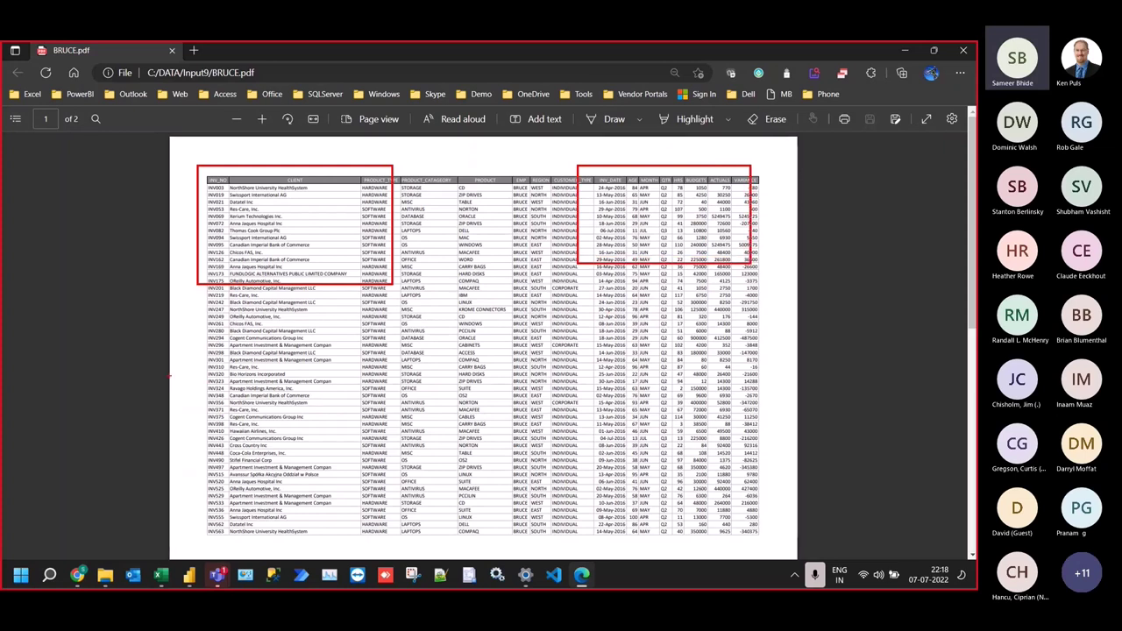
{"action": "left_click_drag", "start_coordinate": [175, 369], "coordinate": [774, 533]}
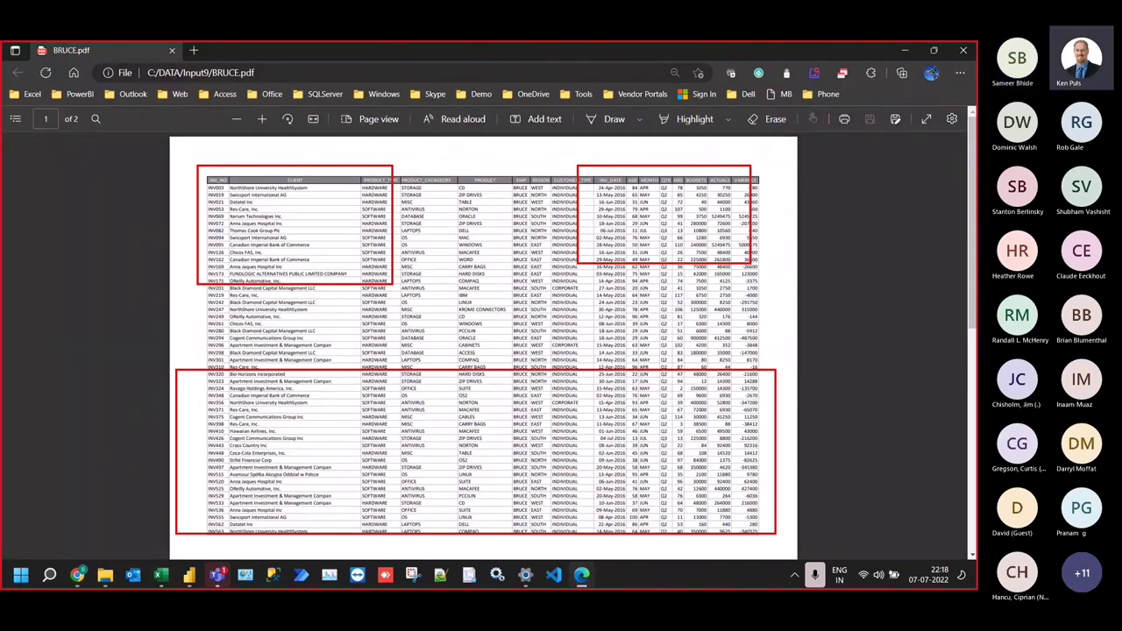
{"action": "key", "text": "Escape"}
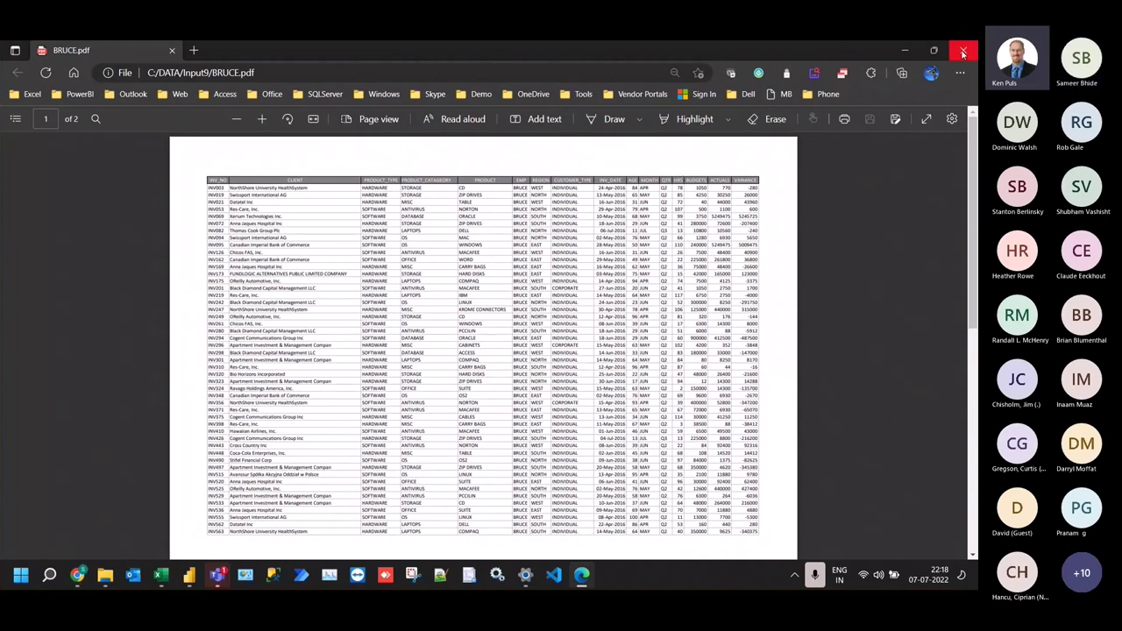
{"action": "left_click", "coordinate": [962, 54]}
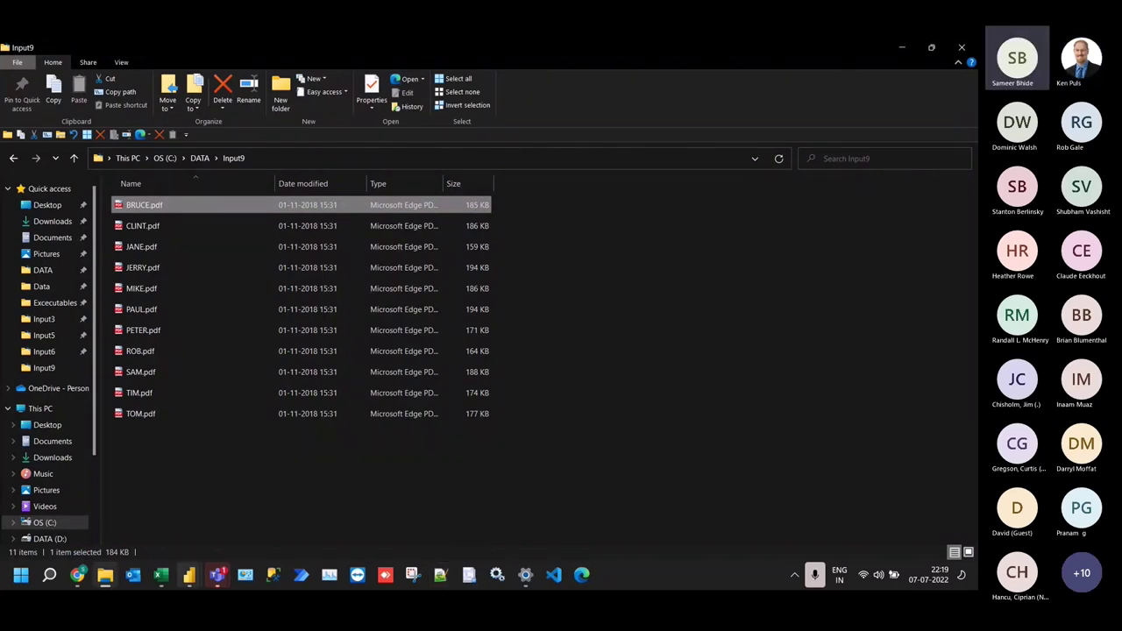
Enter Table.Combine( in cell E7 of the blank Book3 workbook and close that workbook, discarding its changes
{"action": "mouse_move", "coordinate": [161, 574]}
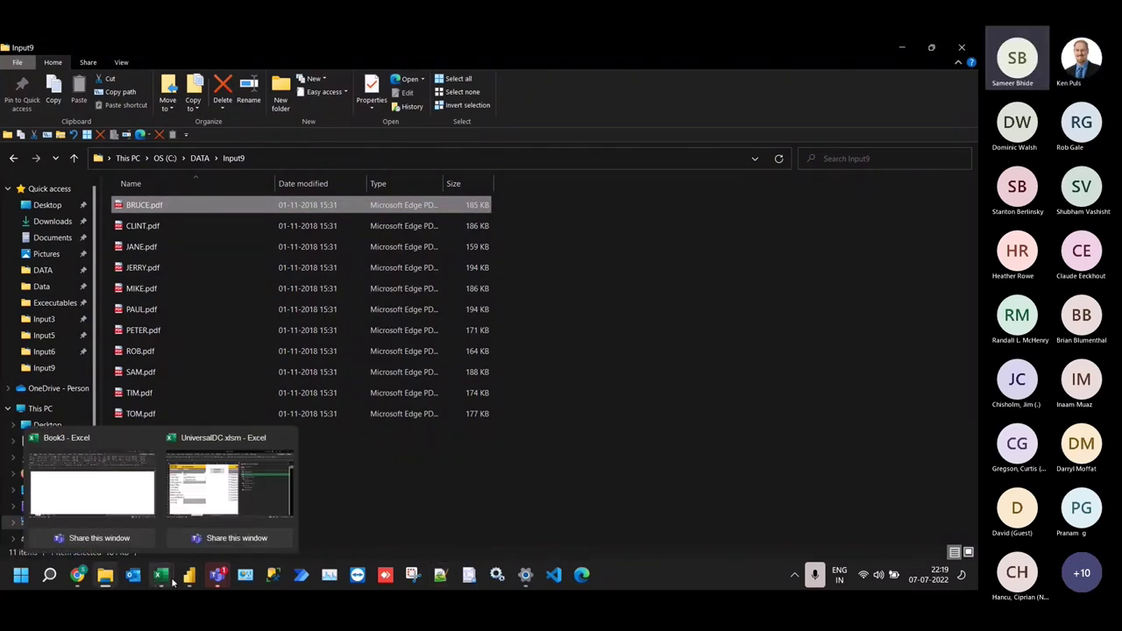
{"action": "left_click", "coordinate": [130, 508]}
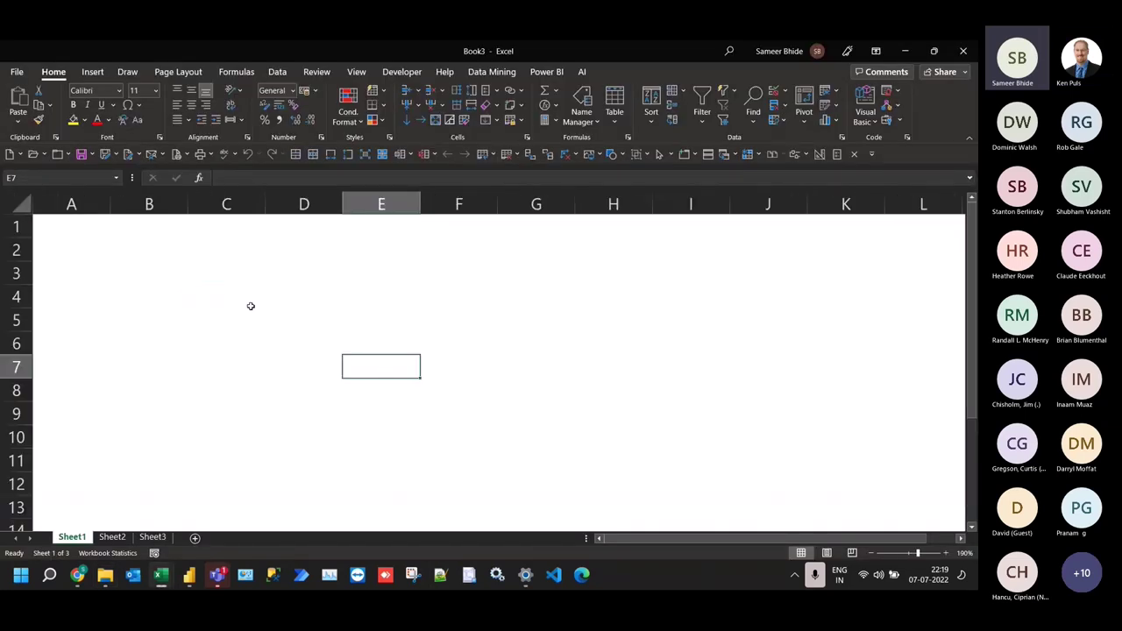
{"action": "type", "text": "Table"}
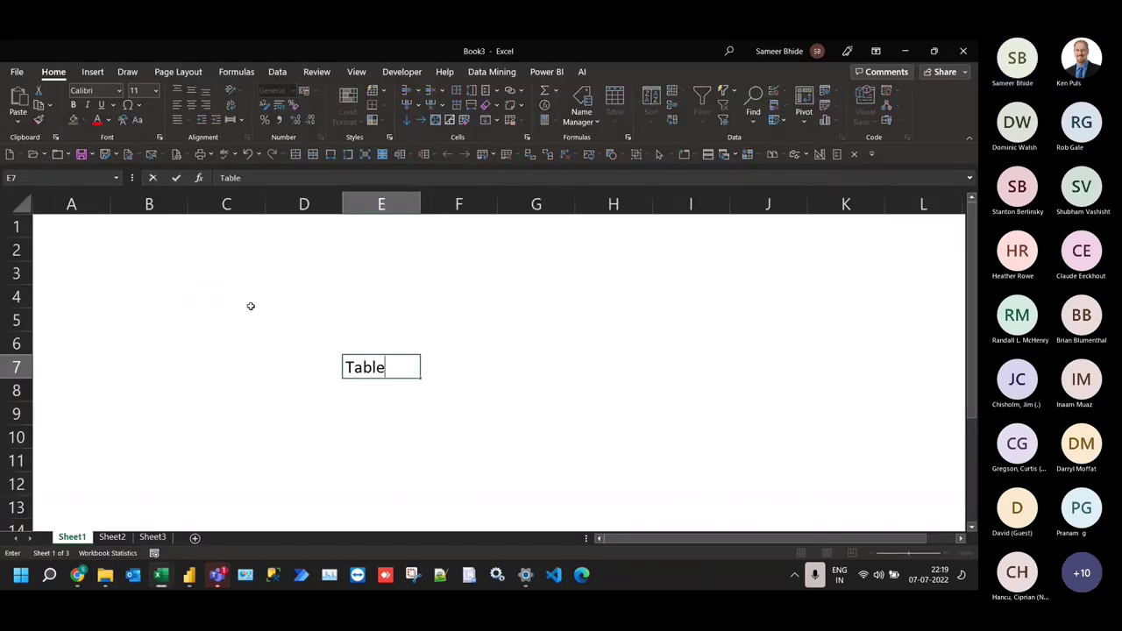
{"action": "type", "text": ".Comb"}
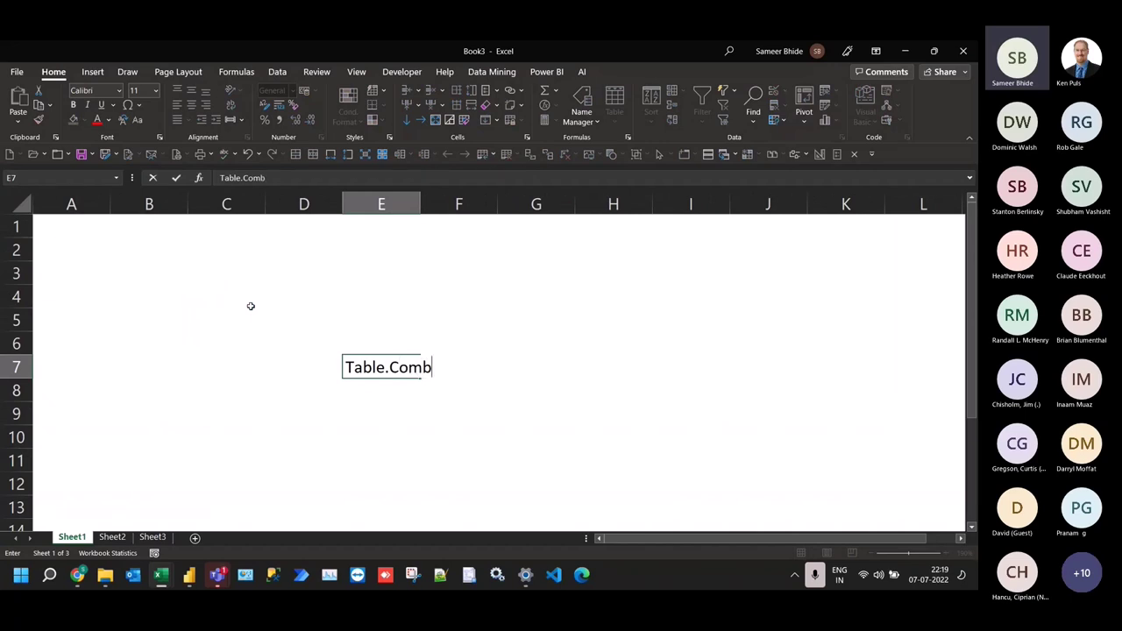
{"action": "type", "text": "ine("}
{"action": "key", "text": "Return"}
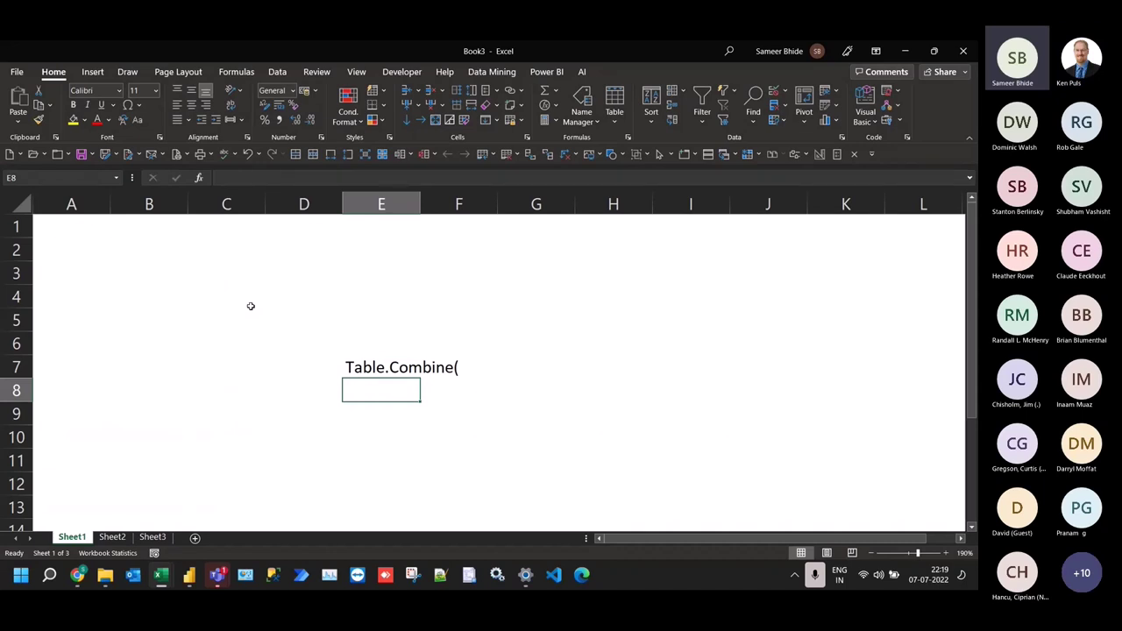
{"action": "key", "text": "ctrl+w"}
{"action": "left_click", "coordinate": [491, 322]}
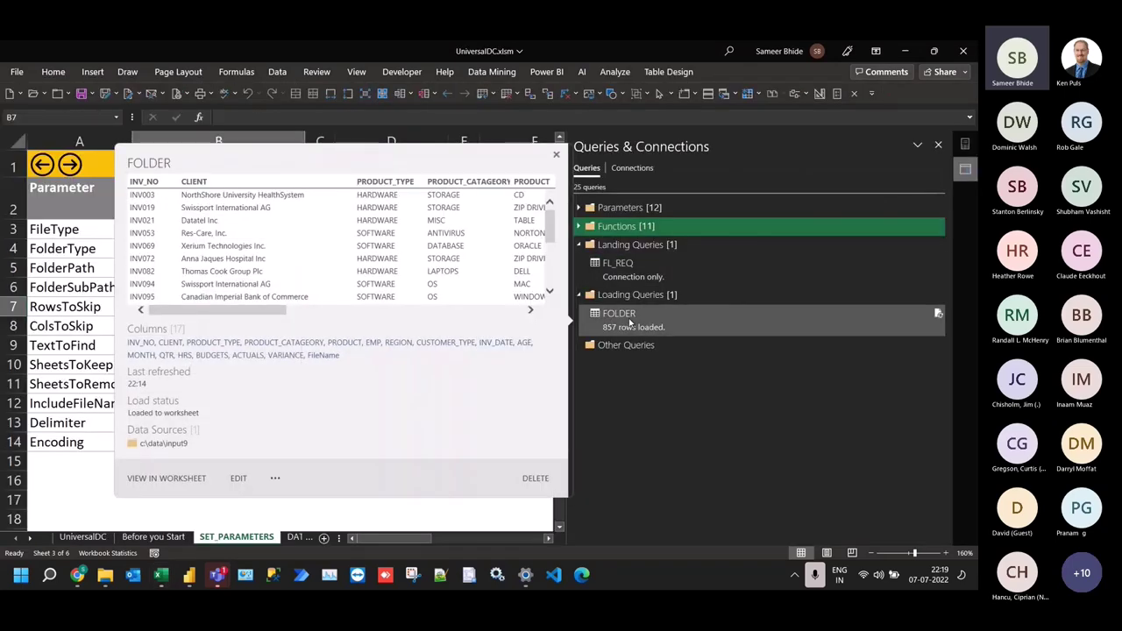
Open the FOLDER query in the Power Query Editor, examine its combined columns and the Functions group, and close the editor
{"action": "double_click", "coordinate": [629, 323]}
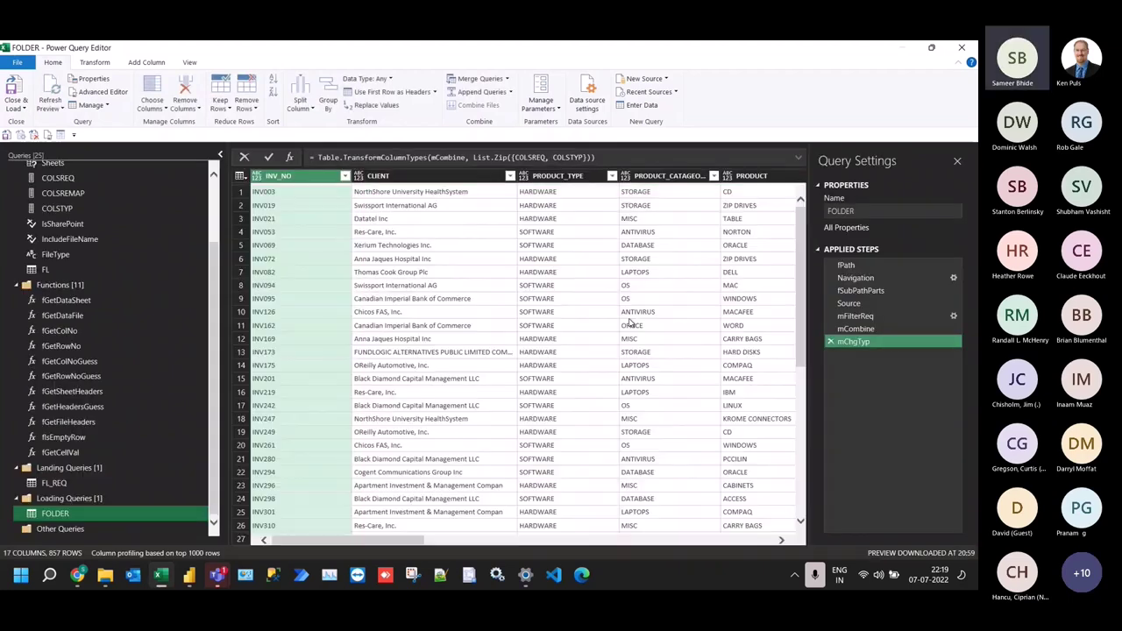
{"action": "left_click_drag", "start_coordinate": [378, 540], "coordinate": [505, 547]}
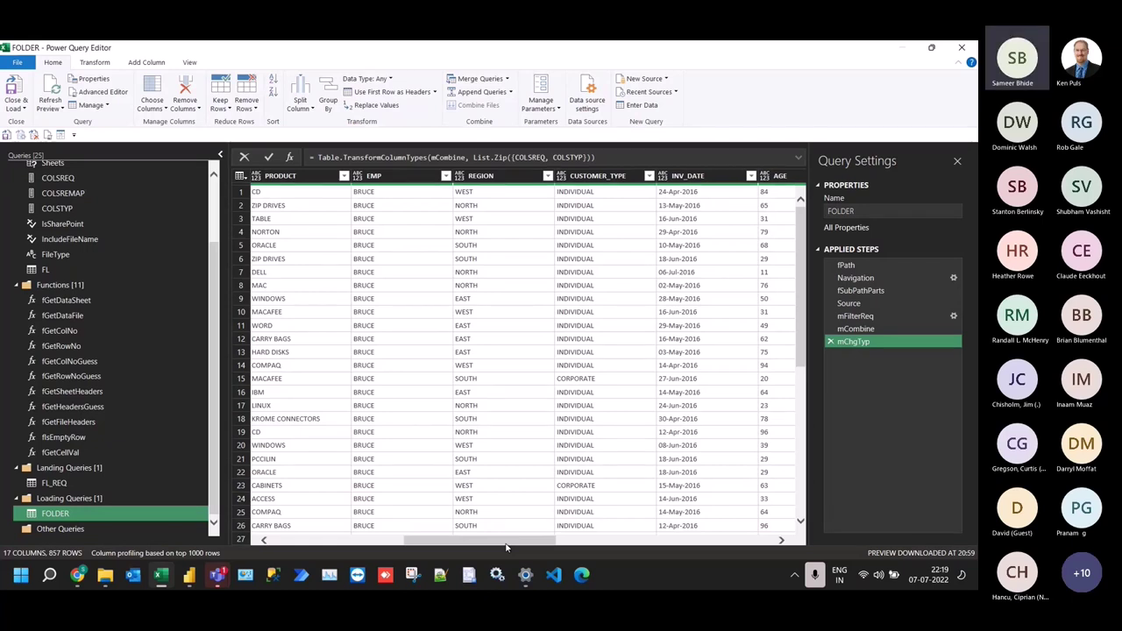
{"action": "right_click", "coordinate": [60, 513]}
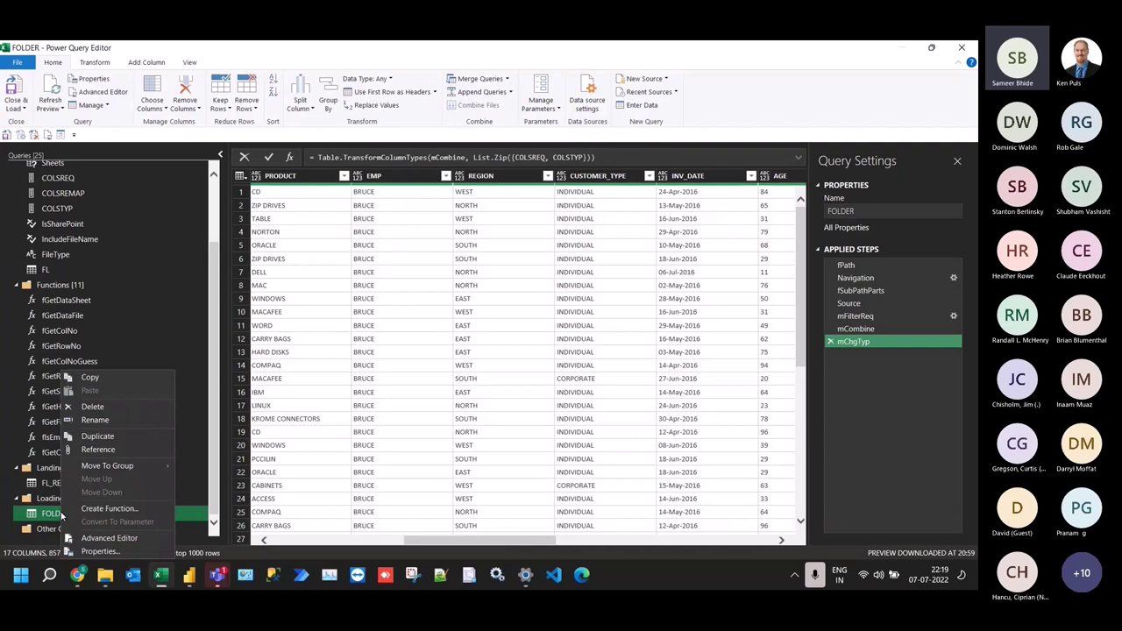
{"action": "left_click", "coordinate": [175, 285]}
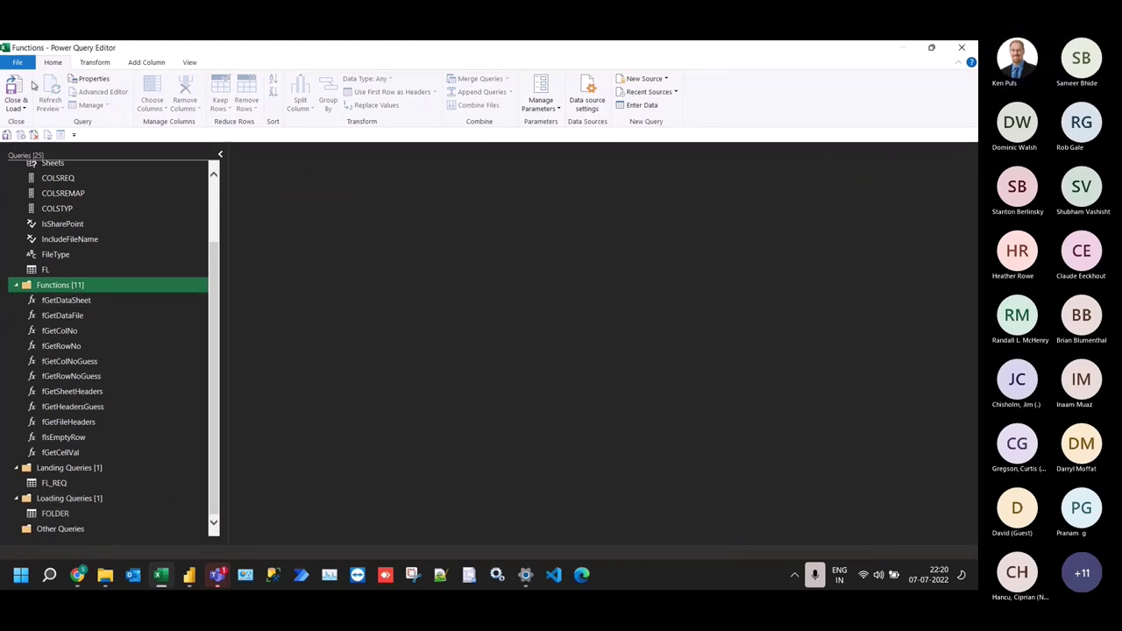
{"action": "scroll", "coordinate": [218, 286], "scroll_direction": "up", "scroll_amount": 1}
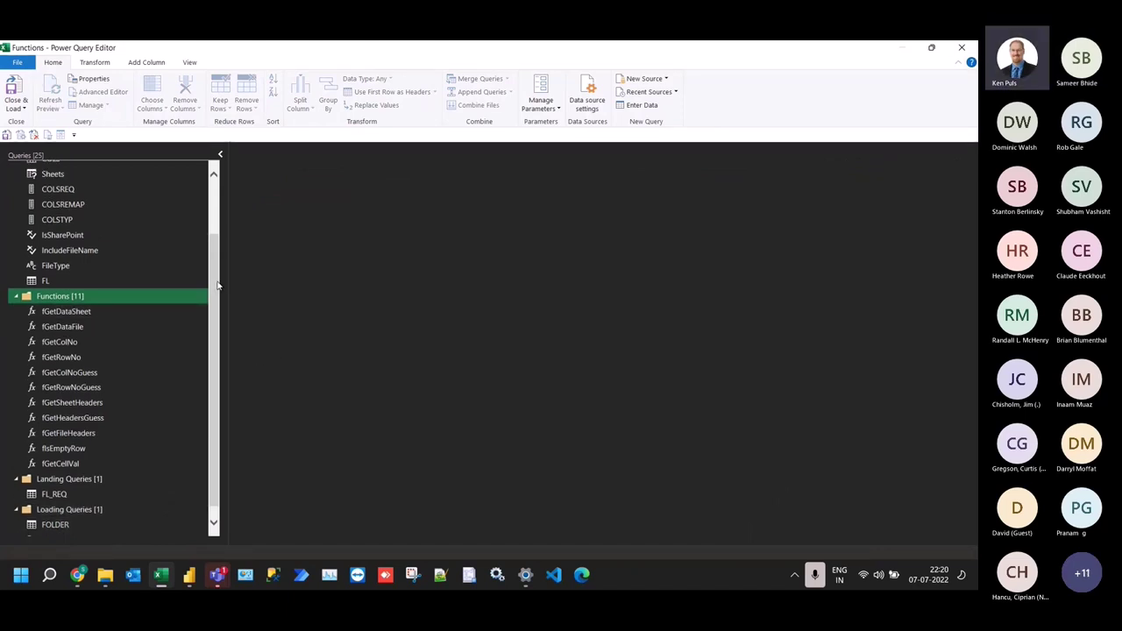
{"action": "scroll", "coordinate": [218, 285], "scroll_direction": "up", "scroll_amount": 3}
{"action": "left_click", "coordinate": [962, 49]}
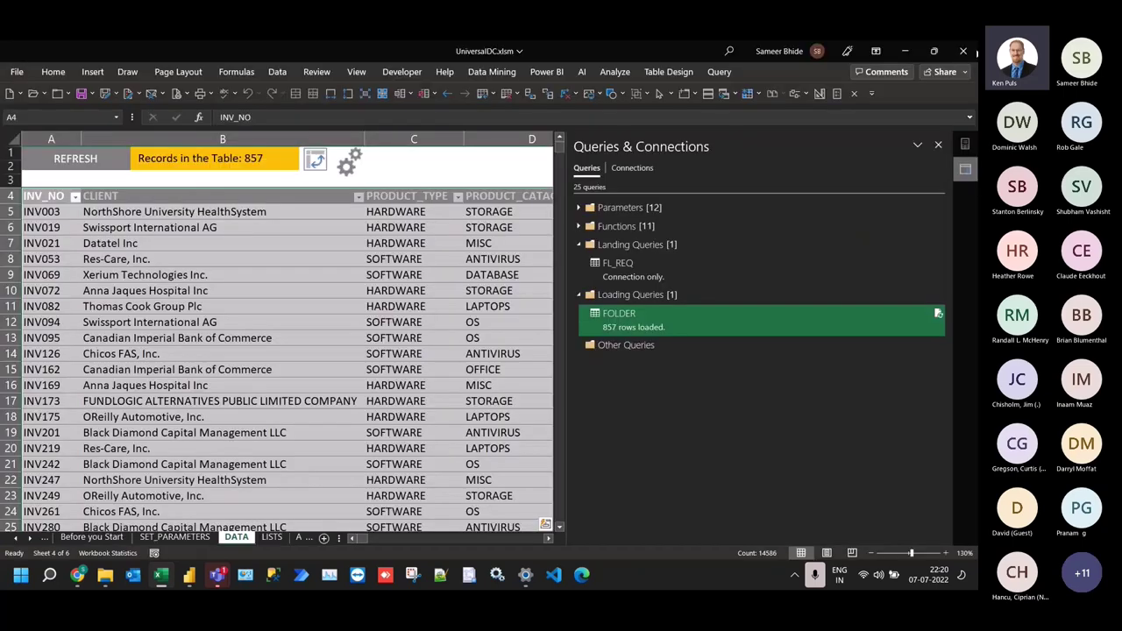
Return to the SET_PARAMETERS sheet, select the Delimiter value cell and close the Queries & Connections pane
{"action": "left_click", "coordinate": [228, 465]}
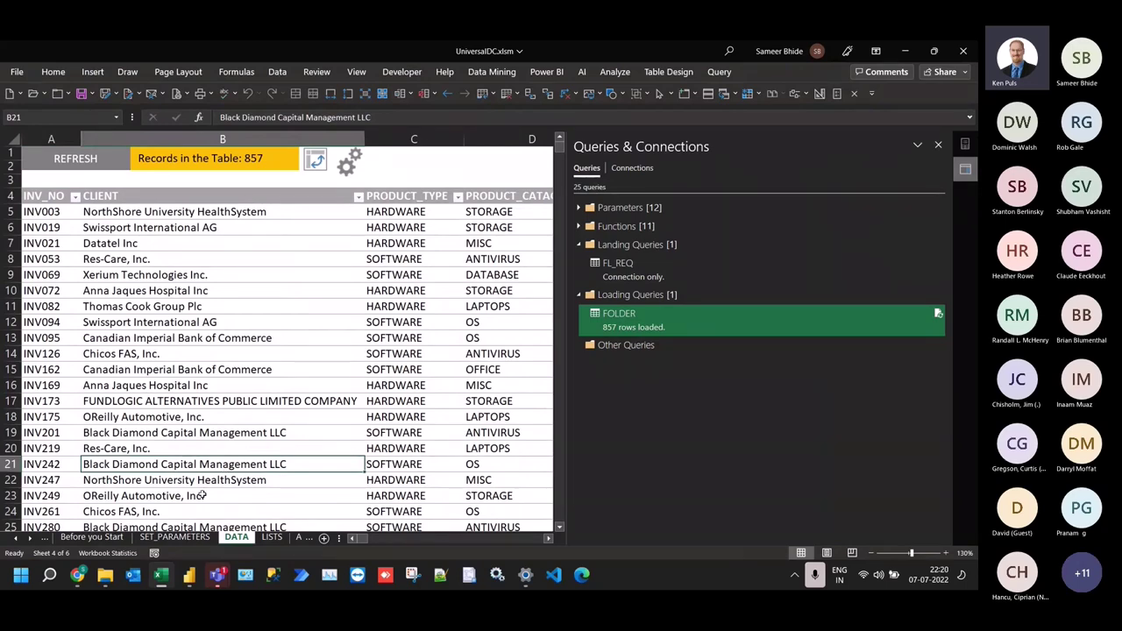
{"action": "left_click", "coordinate": [160, 537]}
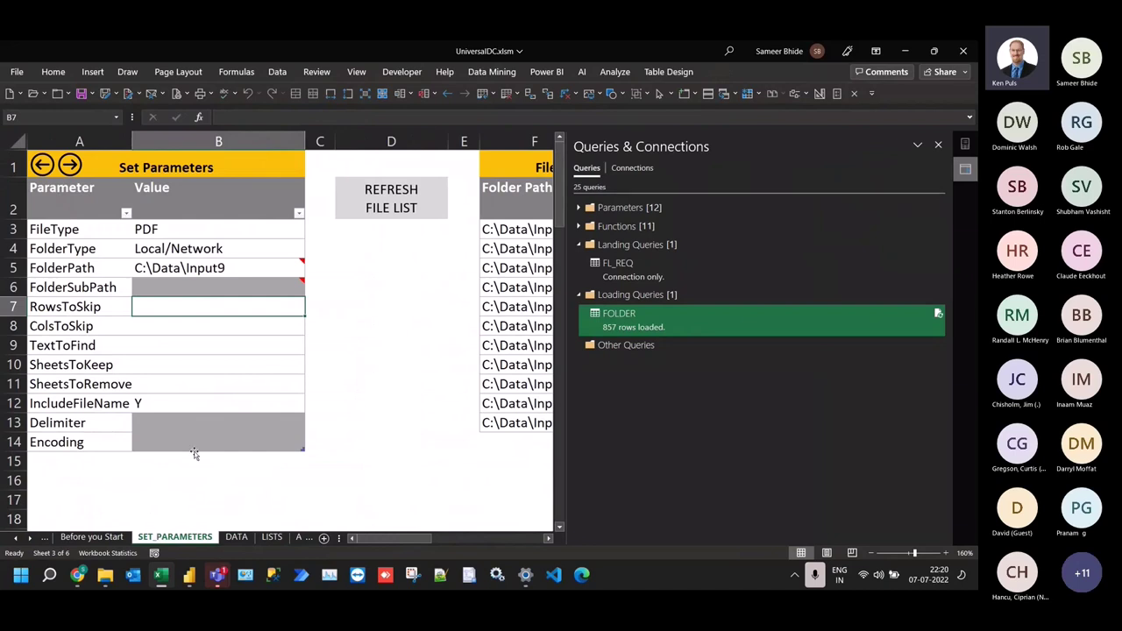
{"action": "left_click", "coordinate": [201, 417]}
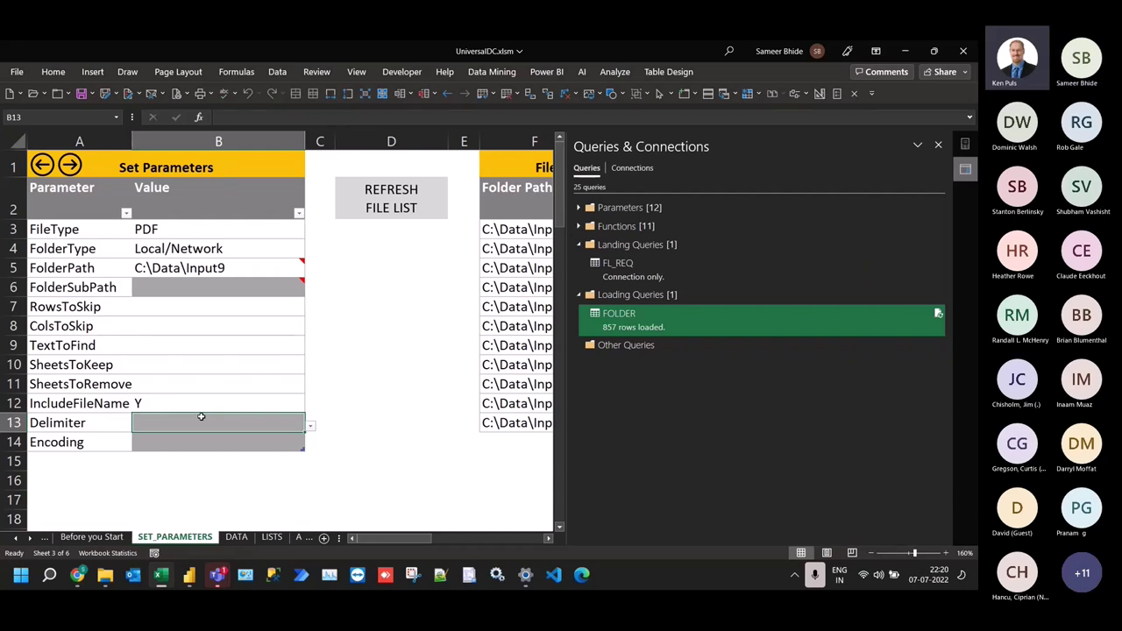
{"action": "left_click", "coordinate": [938, 145]}
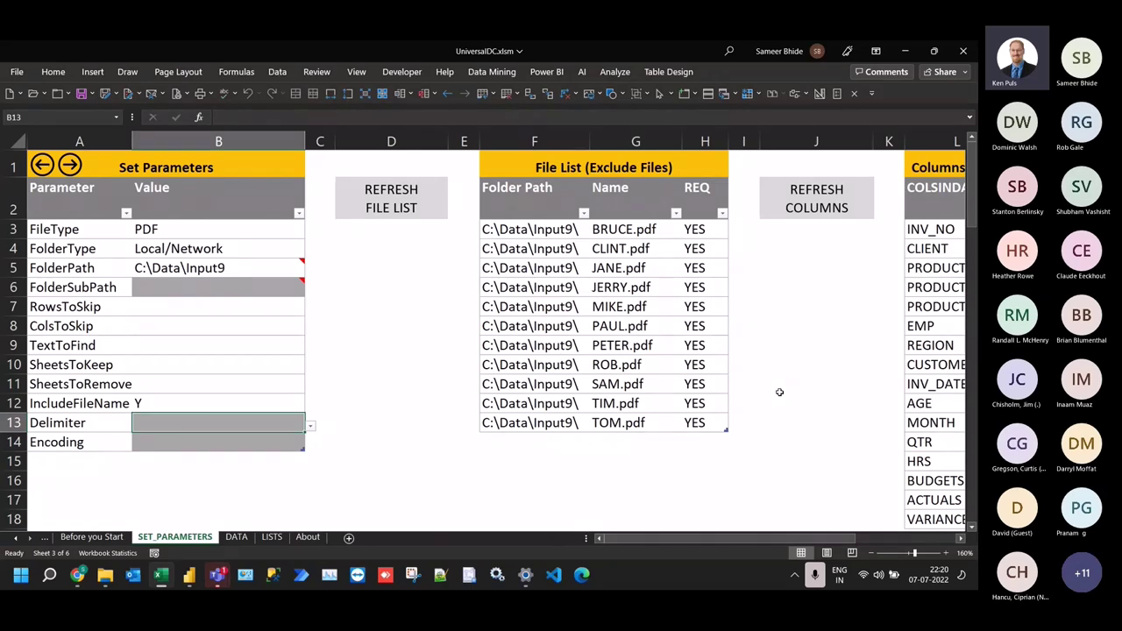
Create a new blank workbook, zoom it to 190% and bring up its custom Power BI commands
{"action": "left_click", "coordinate": [50, 72]}
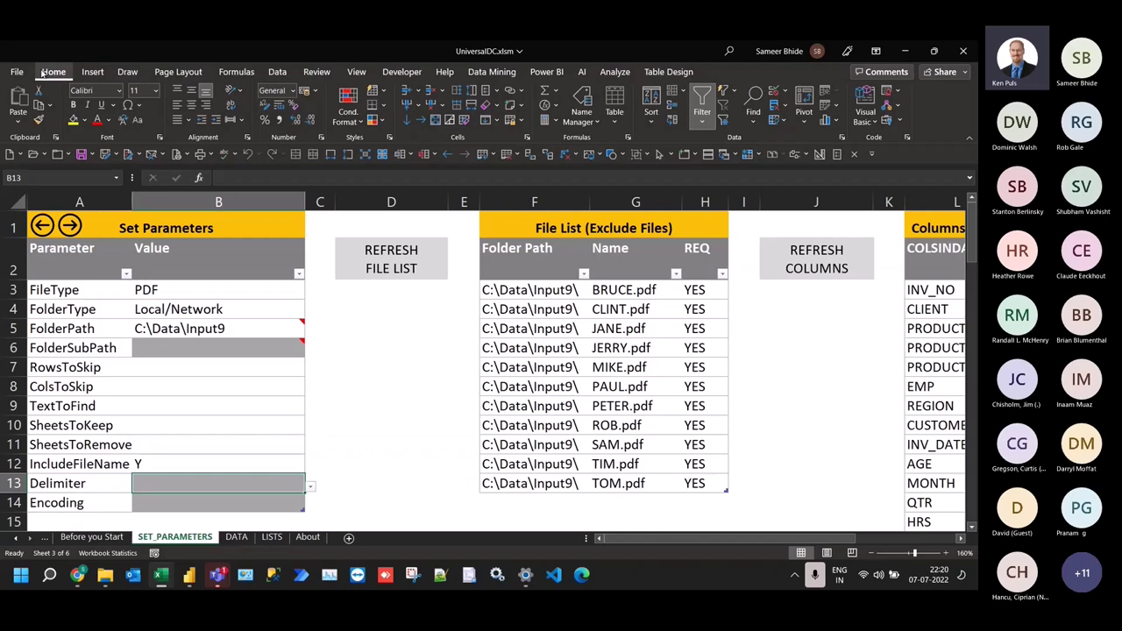
{"action": "left_click", "coordinate": [7, 156]}
{"action": "scroll", "coordinate": [233, 271], "scroll_direction": "up", "scroll_amount": 6}
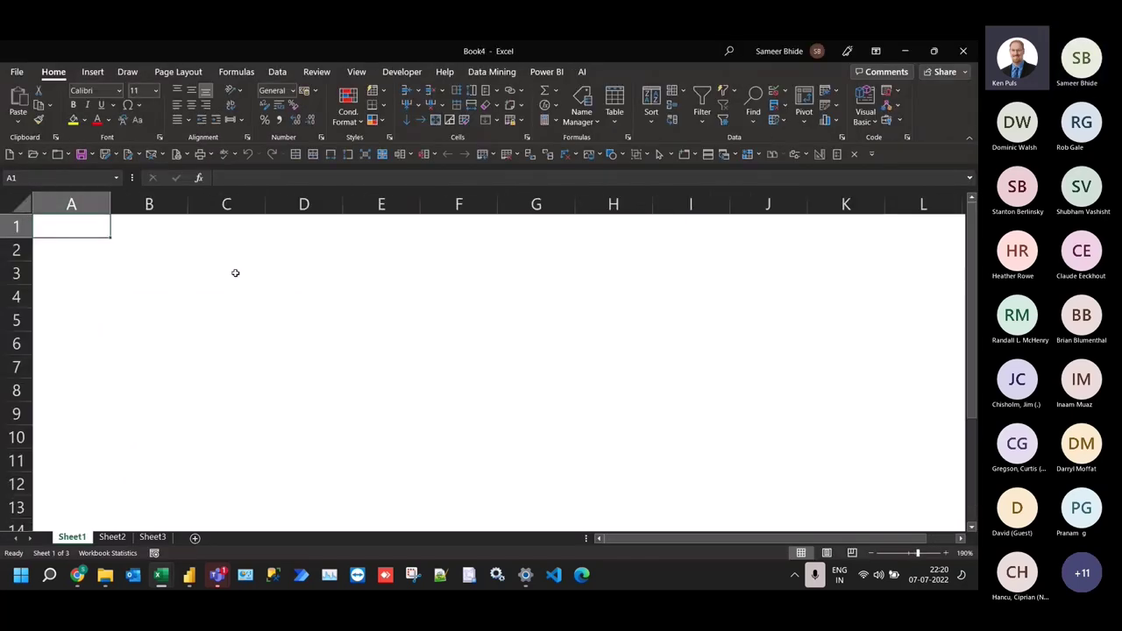
{"action": "left_click", "coordinate": [546, 72]}
{"action": "left_click", "coordinate": [286, 74]}
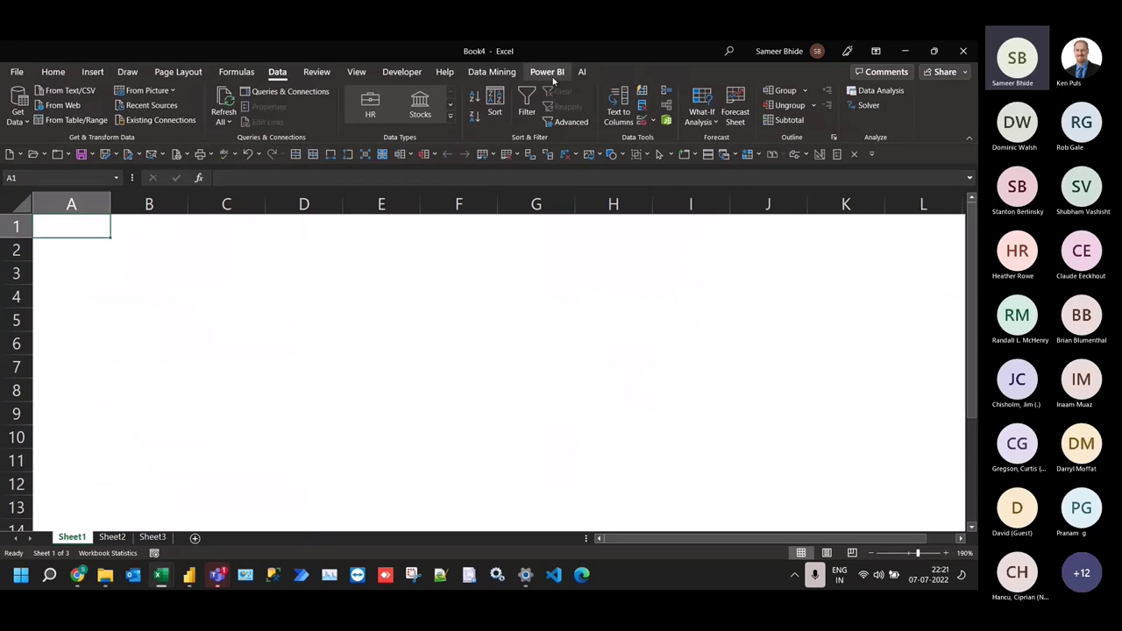
{"action": "left_click", "coordinate": [550, 74]}
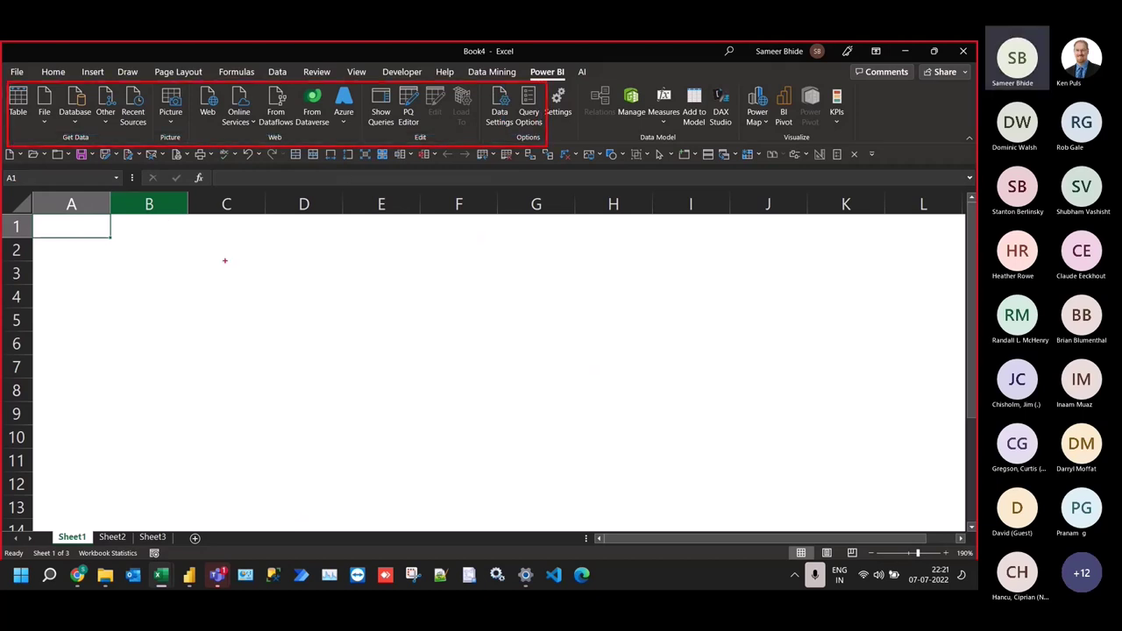
Mark the Power Query, Data Model and Visualize command groups with temporary red rectangles and the label pq, and clear the marks
{"action": "type", "text": "tp"}
{"action": "type", "text": "q"}
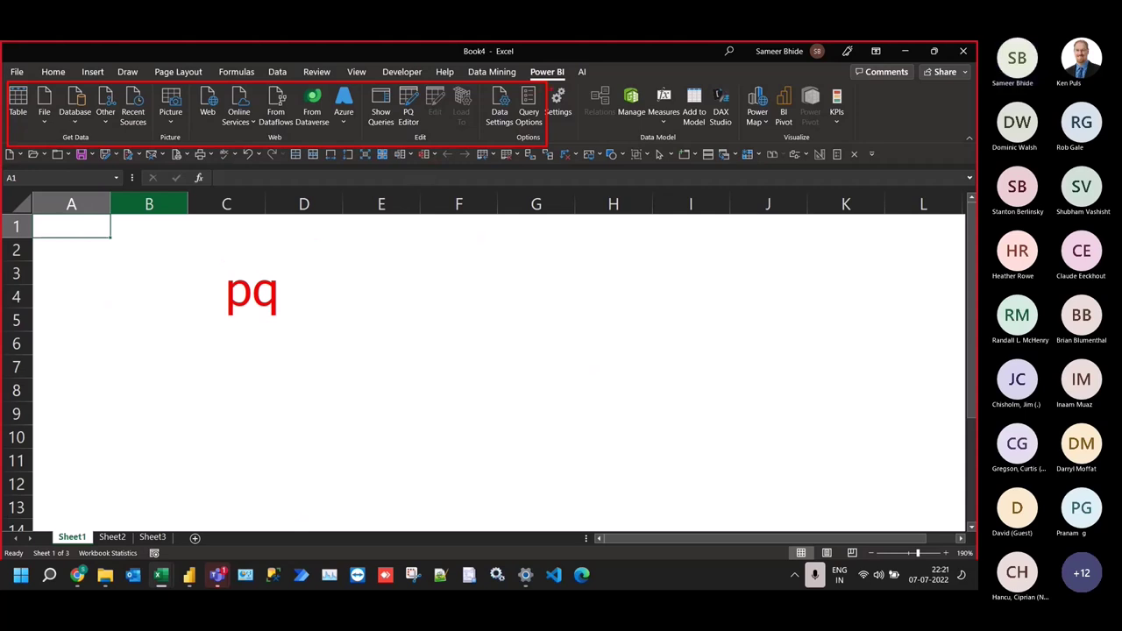
{"action": "left_click_drag", "start_coordinate": [549, 83], "coordinate": [705, 143]}
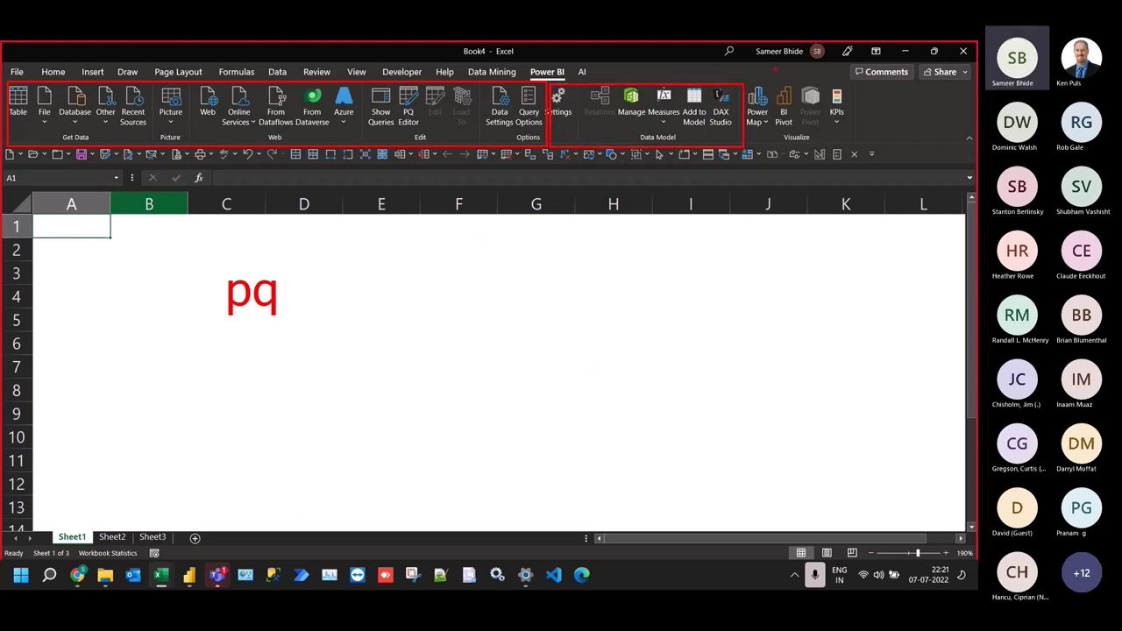
{"action": "left_click_drag", "start_coordinate": [750, 85], "coordinate": [862, 143]}
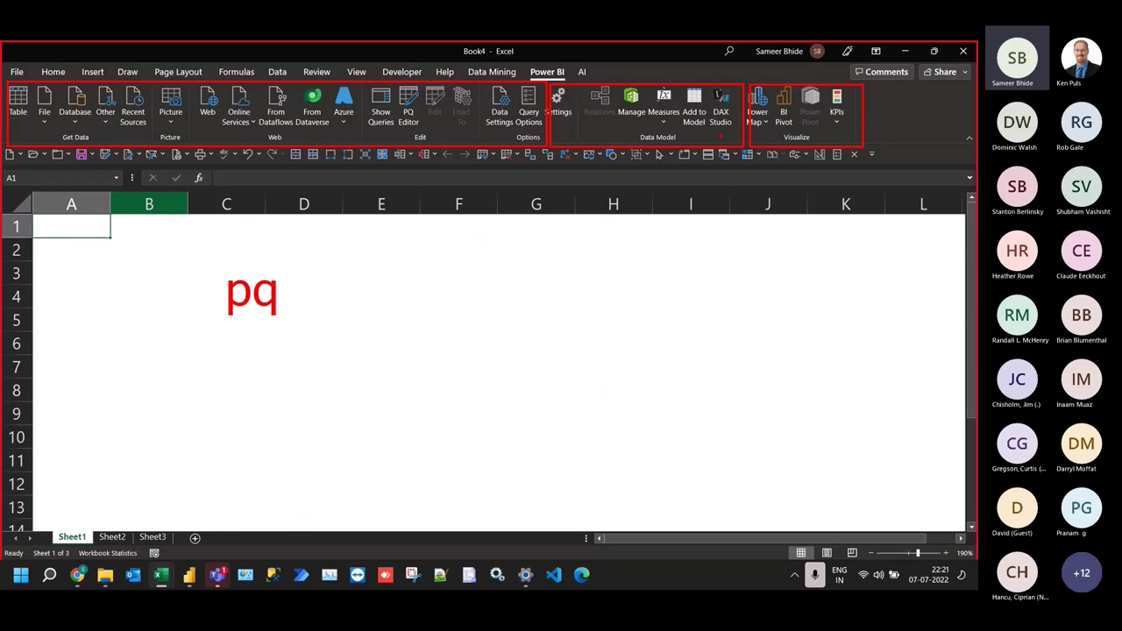
{"action": "key", "text": "Escape"}
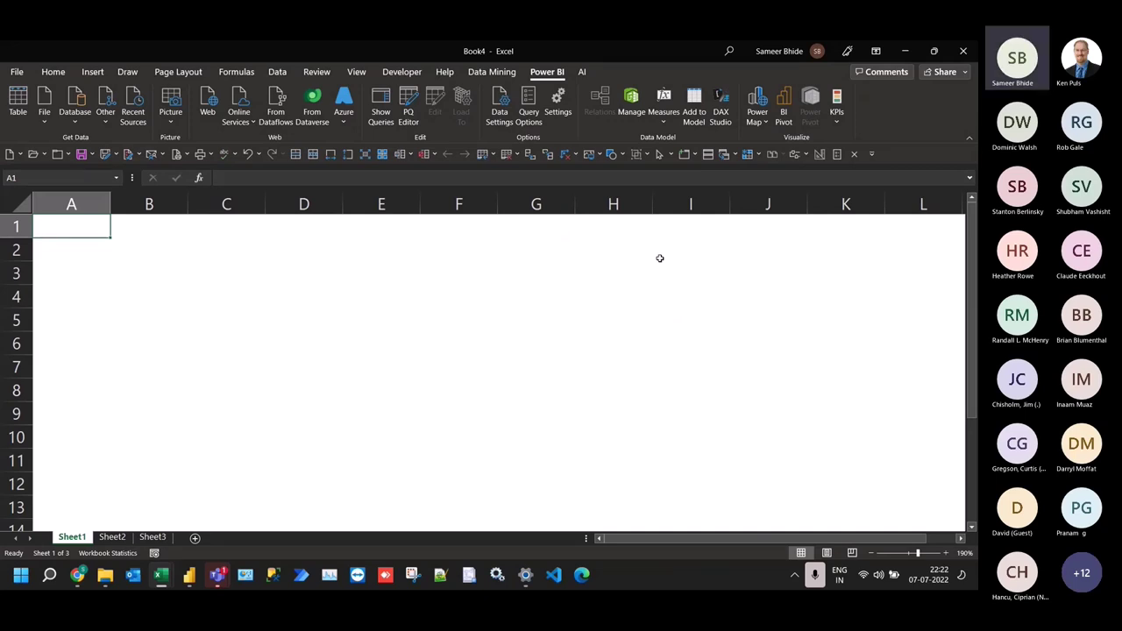
Review the Data Mining and Power BI command sets in the blank workbook and return to the Home commands
{"action": "left_click", "coordinate": [447, 256]}
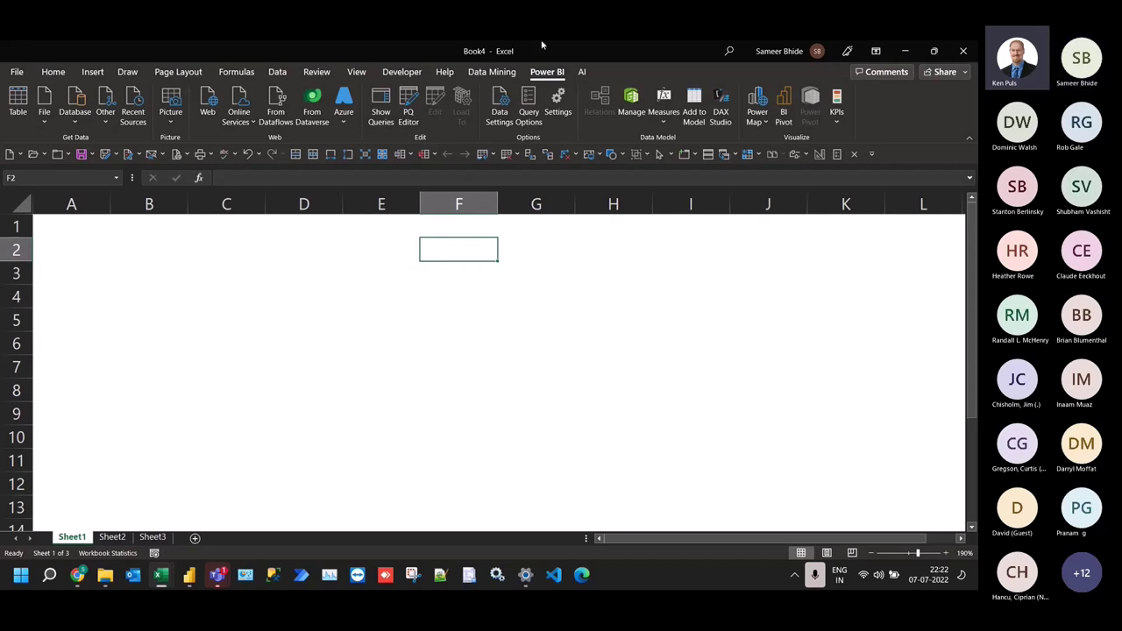
{"action": "left_click", "coordinate": [492, 72]}
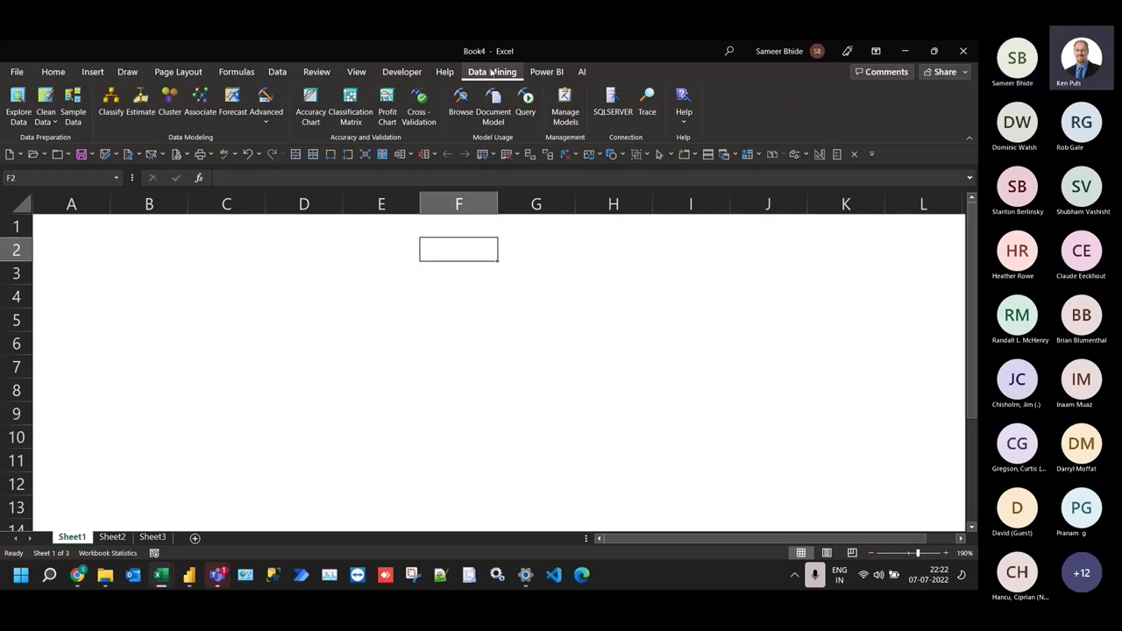
{"action": "left_click", "coordinate": [549, 75]}
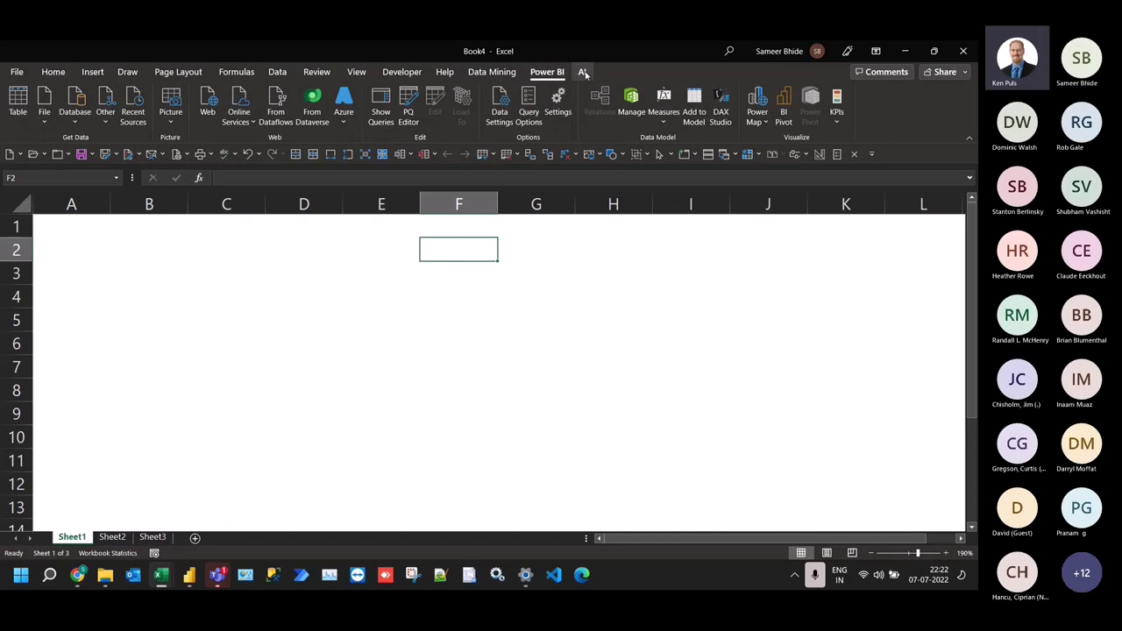
{"action": "left_click", "coordinate": [65, 75]}
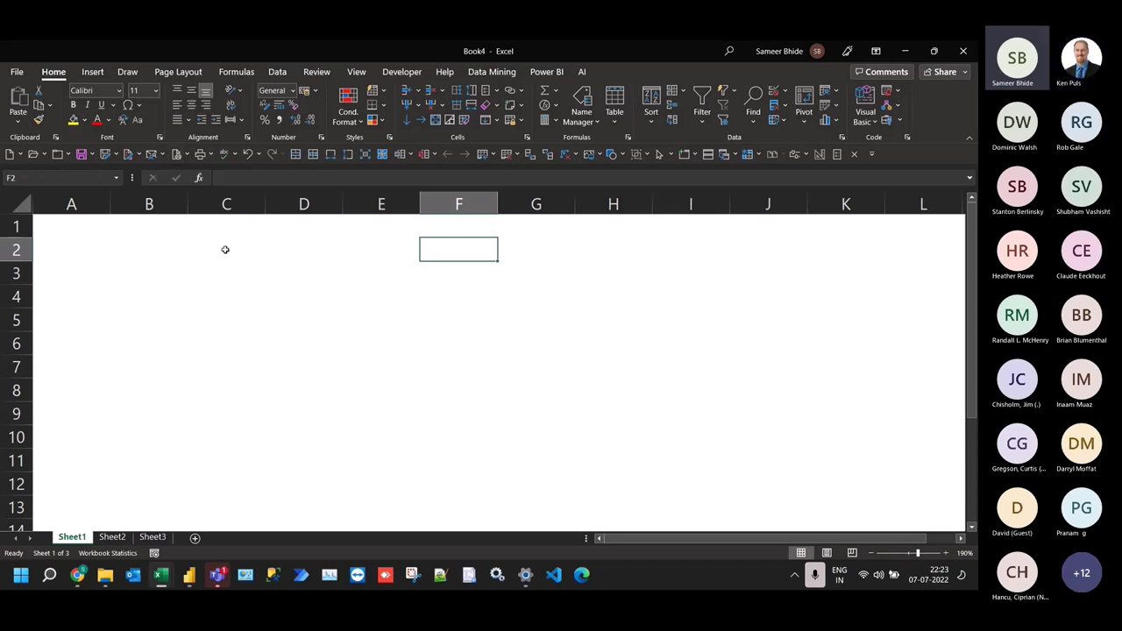
Zoom the blank sheet to 220% and enter excel is great in cell C2
{"action": "scroll", "coordinate": [225, 248], "scroll_direction": "up", "scroll_amount": 2}
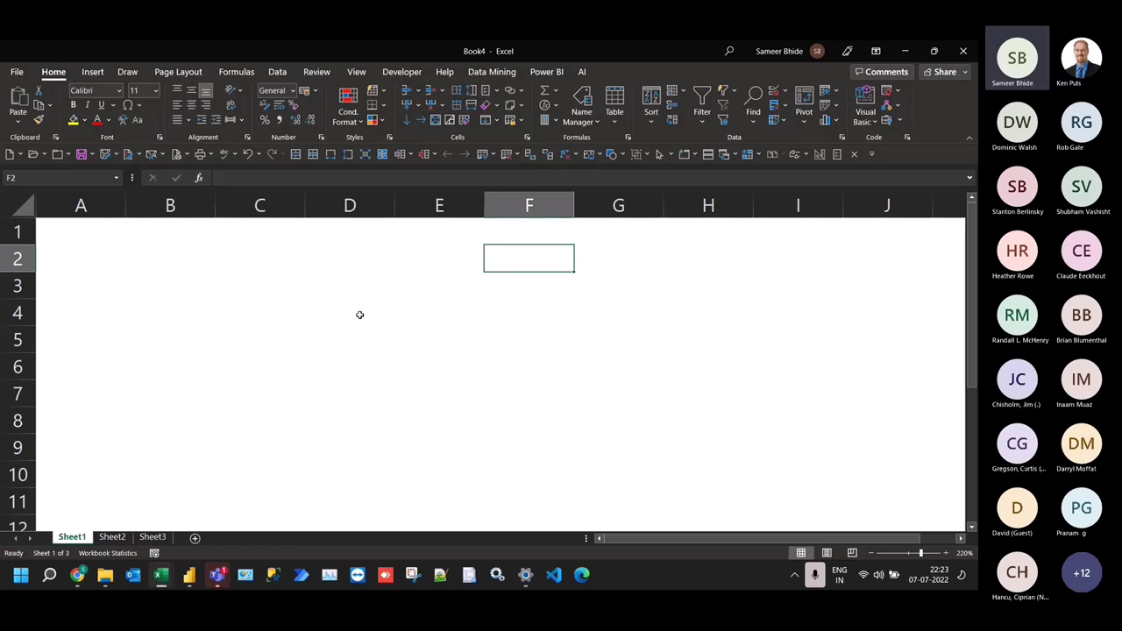
{"action": "left_click", "coordinate": [300, 270]}
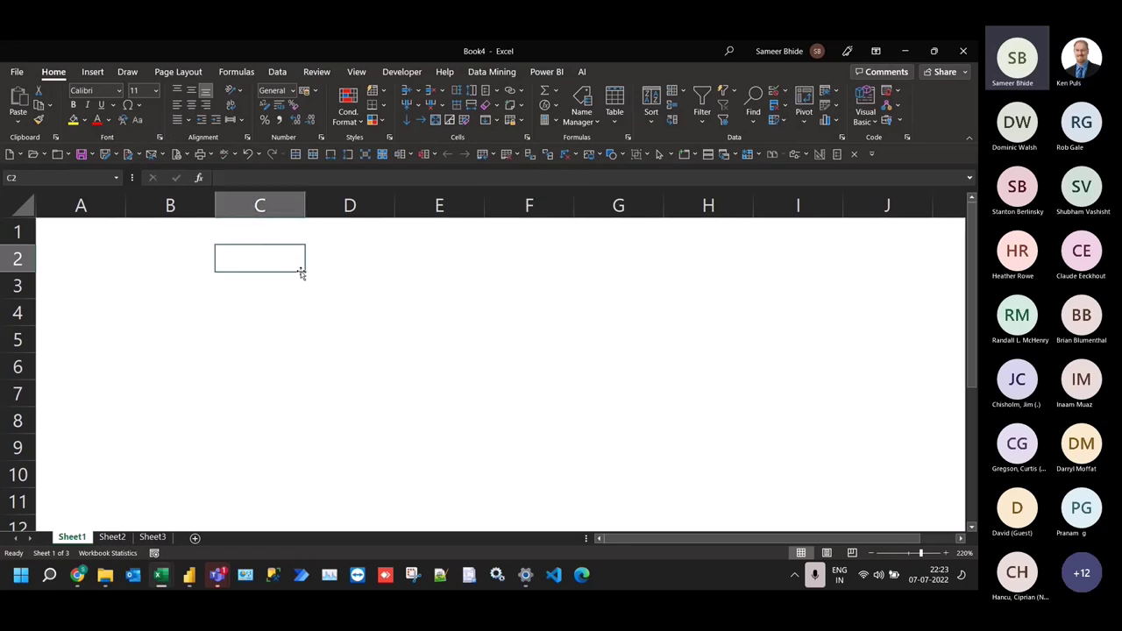
{"action": "type", "text": "excel "}
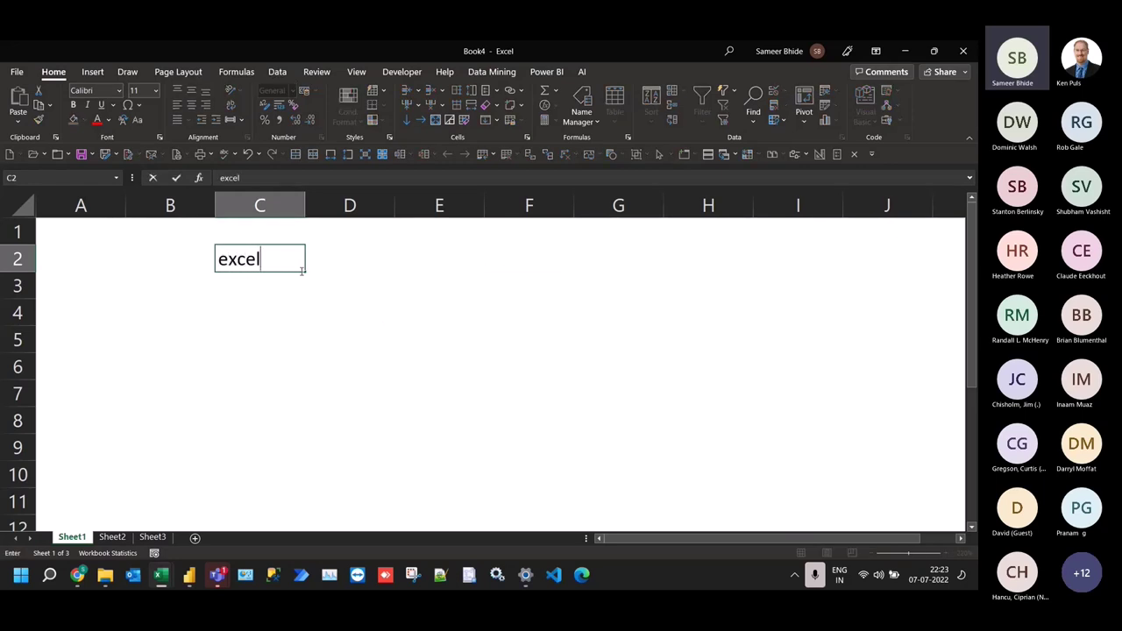
{"action": "type", "text": "is "}
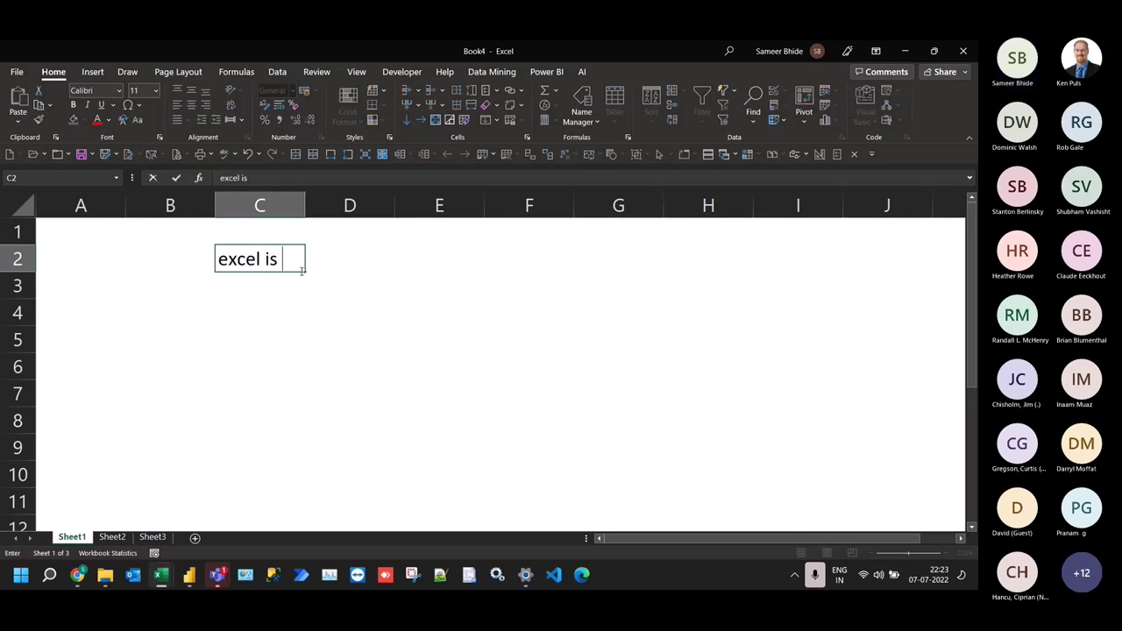
{"action": "type", "text": "great"}
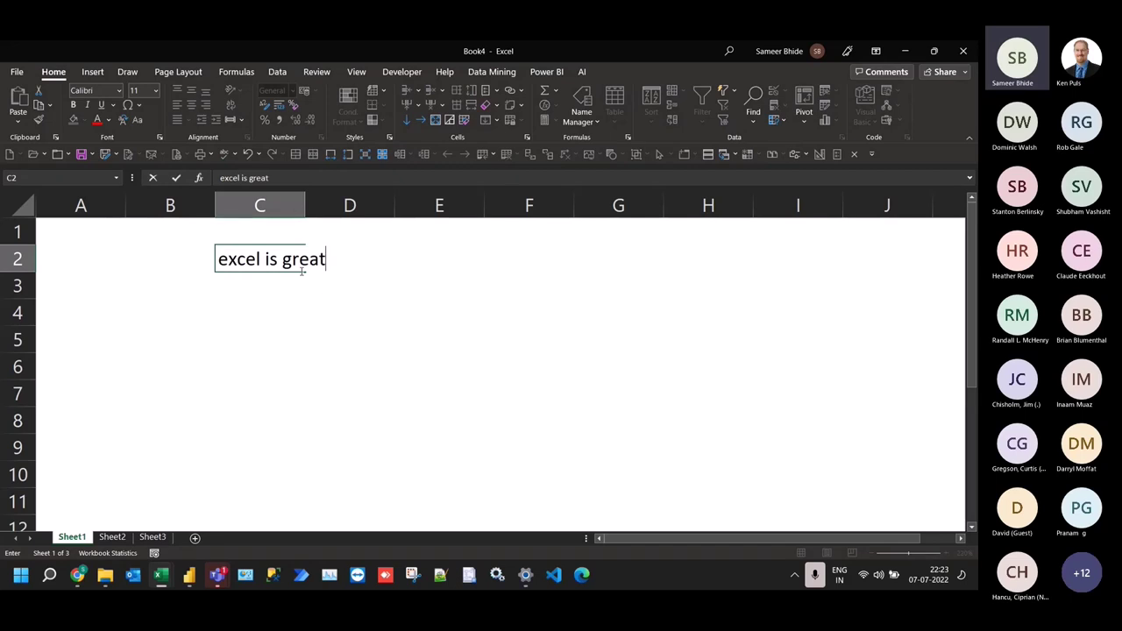
{"action": "key", "text": "Return"}
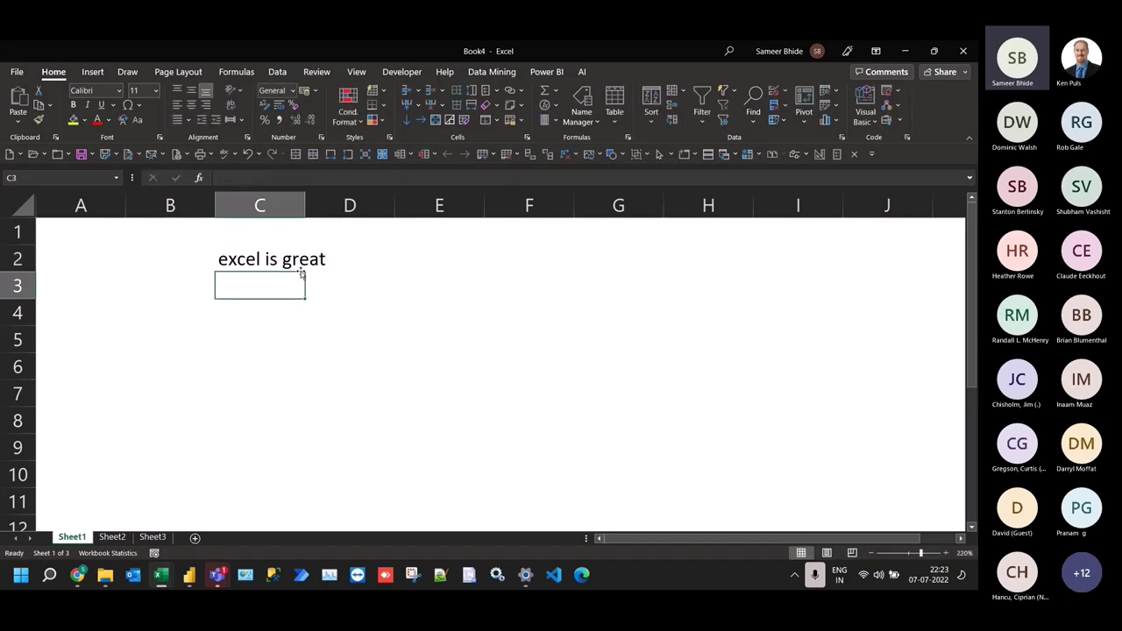
Fill the text in C2 down through cell C5
{"action": "key", "text": "ctrl+d"}
{"action": "left_click_drag", "start_coordinate": [281, 263], "coordinate": [272, 340]}
{"action": "key", "text": "ctrl+d"}
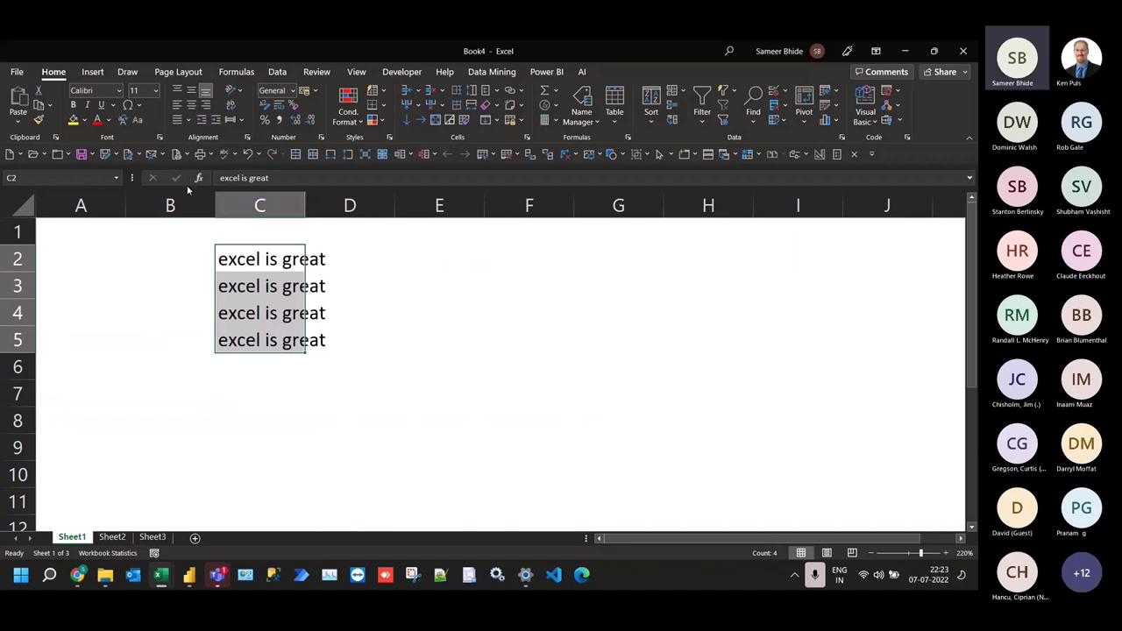
Cycle the case of C2:C5 through uppercase and lowercase to proper case, and fill the text out to C2:G11
{"action": "left_click", "coordinate": [123, 120]}
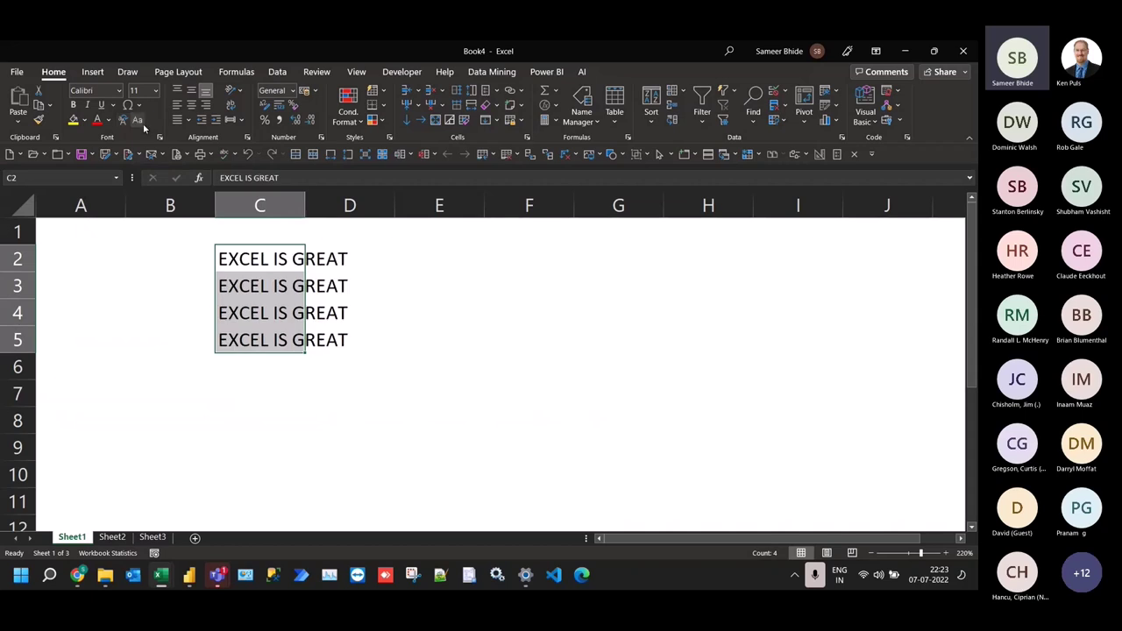
{"action": "left_click", "coordinate": [130, 125]}
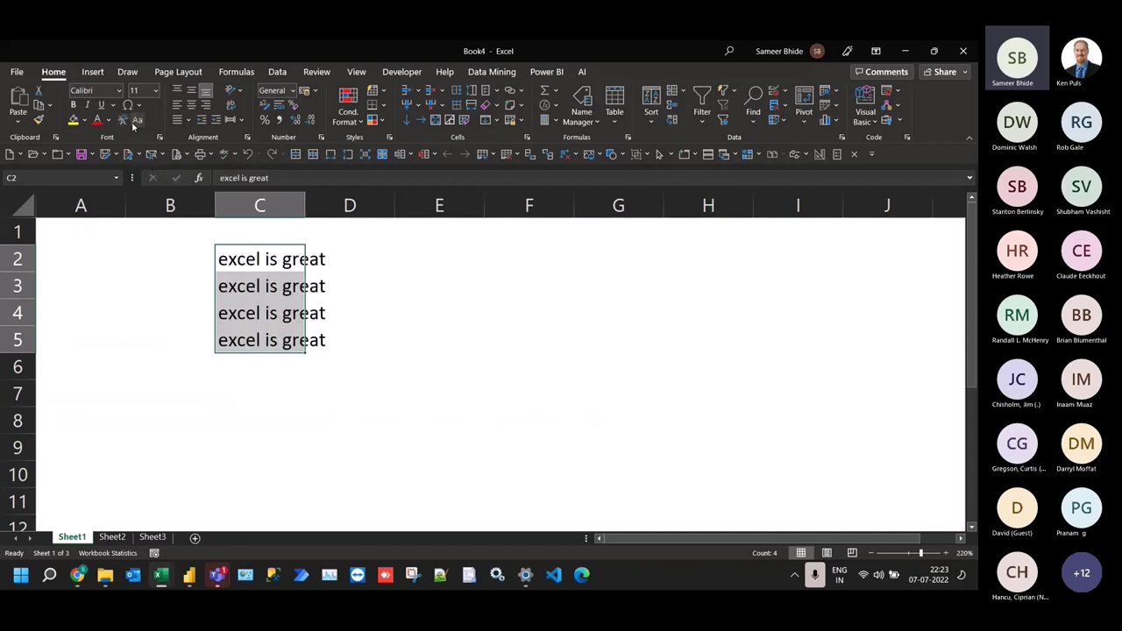
{"action": "left_click", "coordinate": [134, 122]}
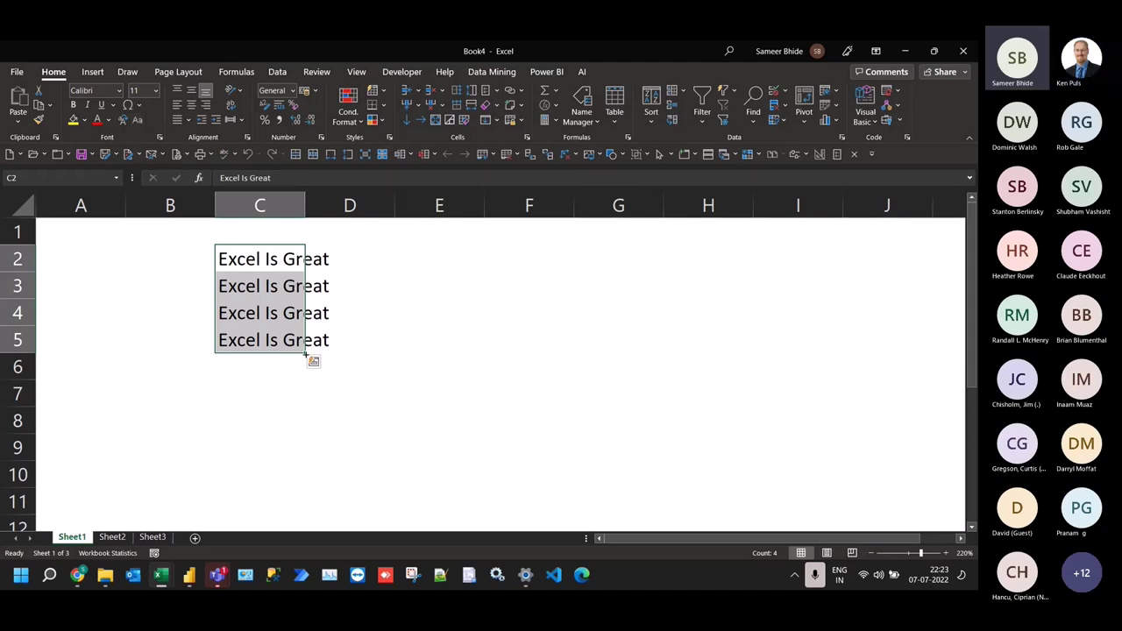
{"action": "left_click_drag", "start_coordinate": [306, 354], "coordinate": [663, 517]}
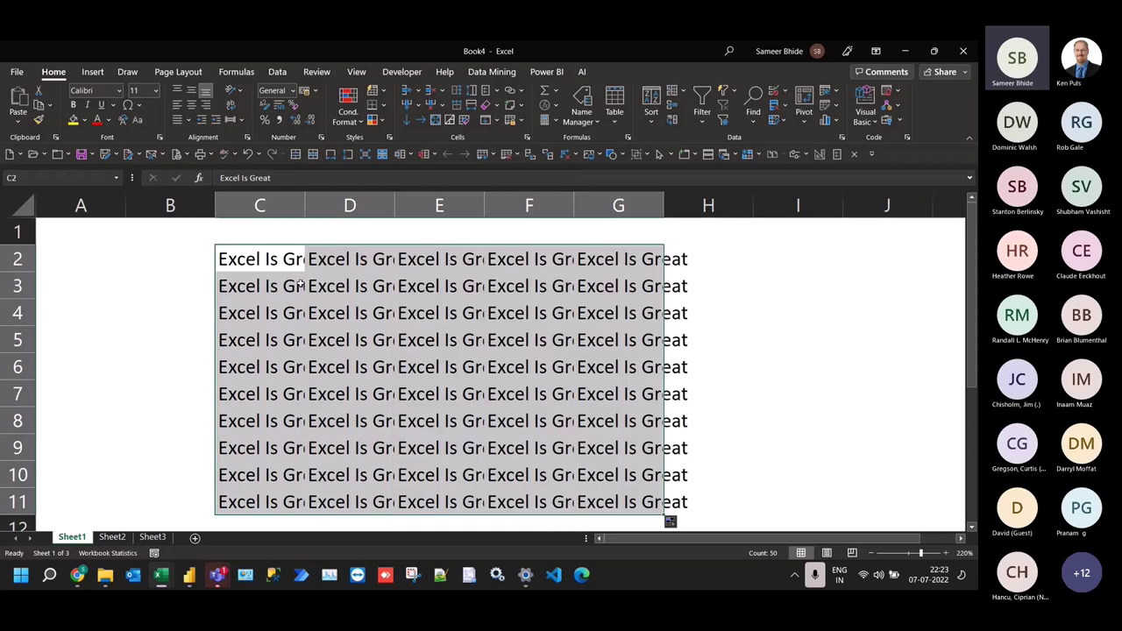
Insert alternate blank rows throughout the text in C2:C11
{"action": "left_click_drag", "start_coordinate": [269, 263], "coordinate": [265, 495]}
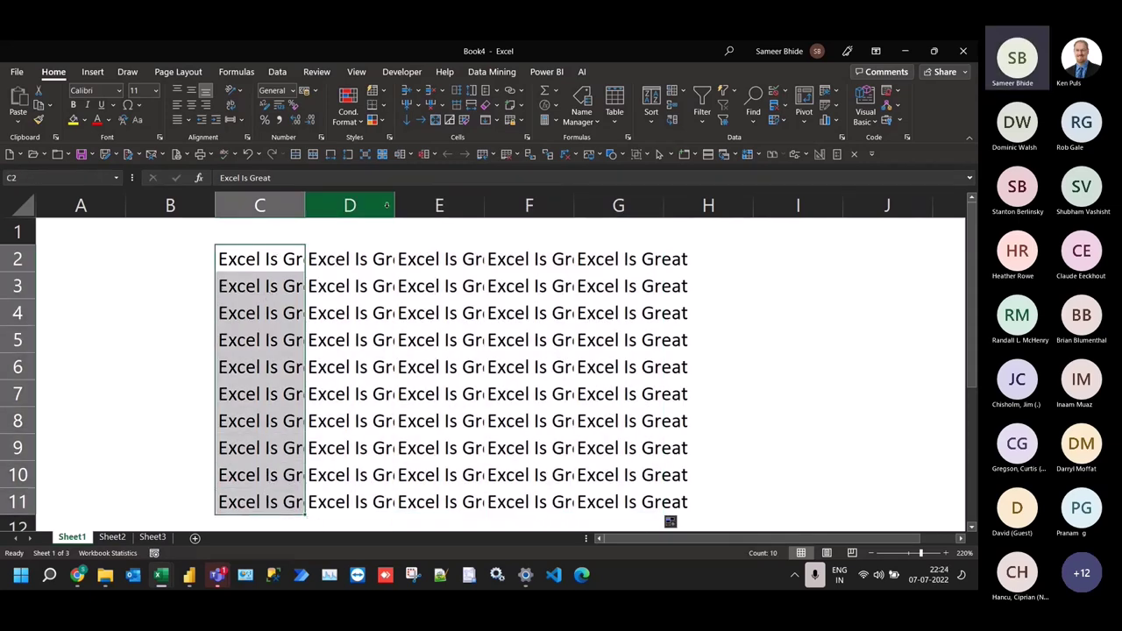
{"action": "left_click", "coordinate": [420, 93]}
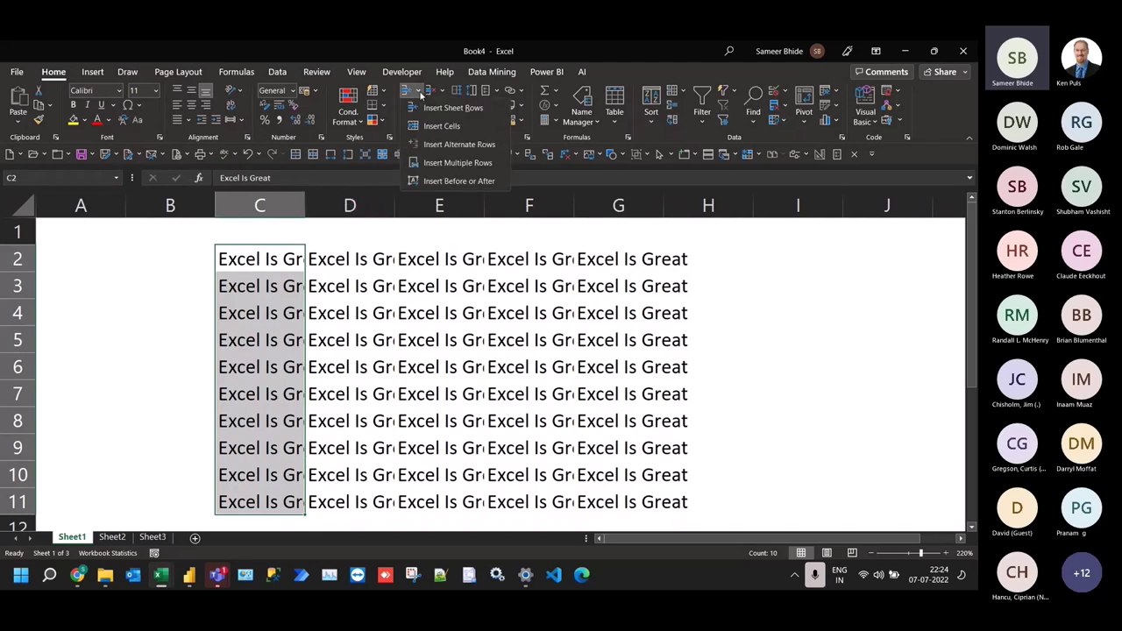
{"action": "left_click", "coordinate": [447, 145]}
{"action": "scroll", "coordinate": [376, 323], "scroll_direction": "down", "scroll_amount": 3}
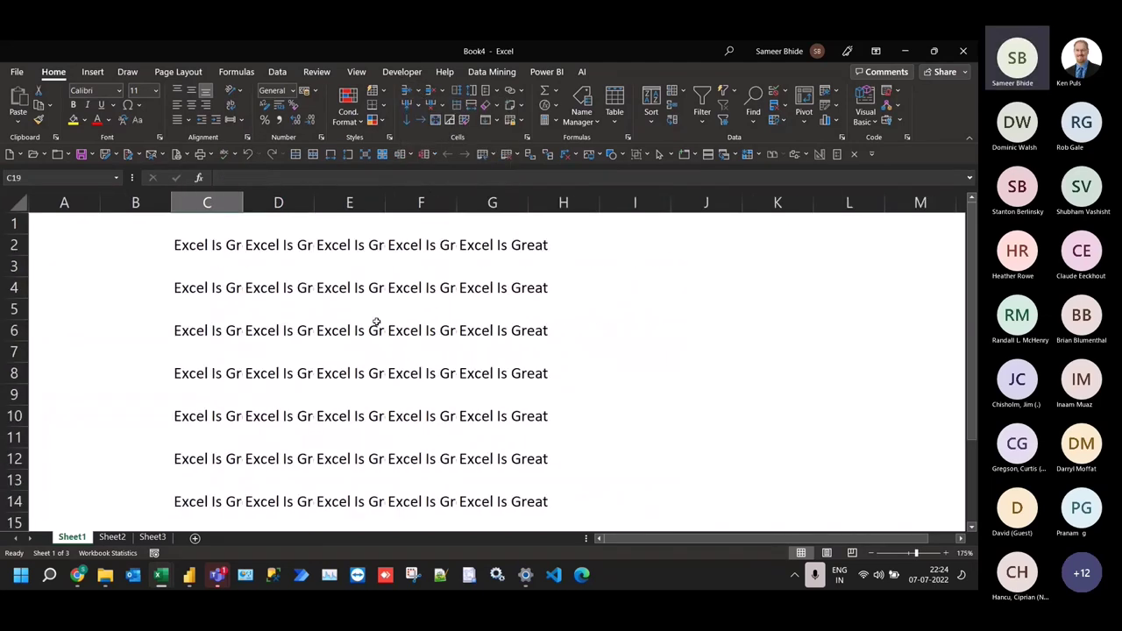
Insert three blank columns before column D and three more before column H
{"action": "left_click", "coordinate": [157, 264]}
{"action": "left_click", "coordinate": [281, 268]}
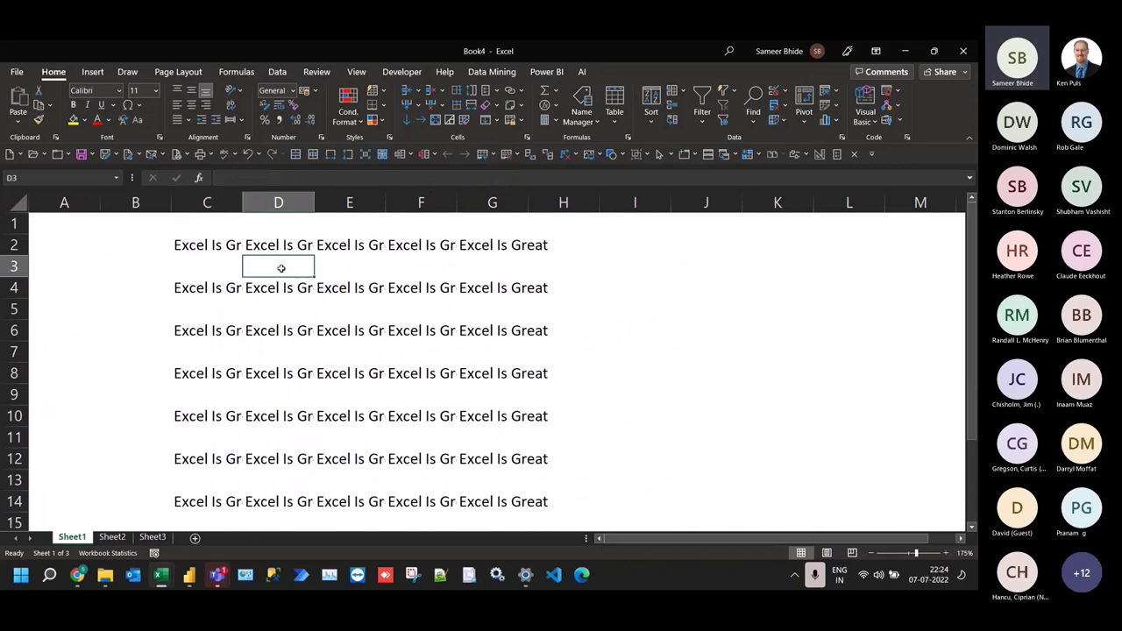
{"action": "left_click", "coordinate": [407, 105]}
{"action": "left_click", "coordinate": [406, 105]}
{"action": "left_click", "coordinate": [407, 105]}
{"action": "left_click", "coordinate": [546, 283]}
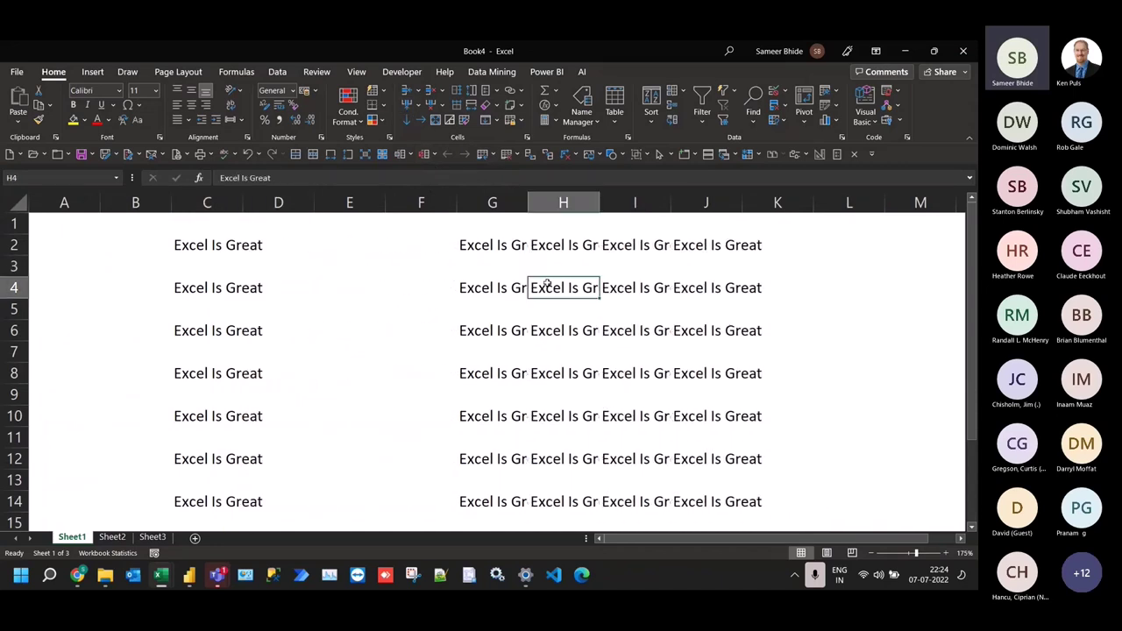
{"action": "left_click", "coordinate": [406, 105]}
{"action": "left_click", "coordinate": [406, 105]}
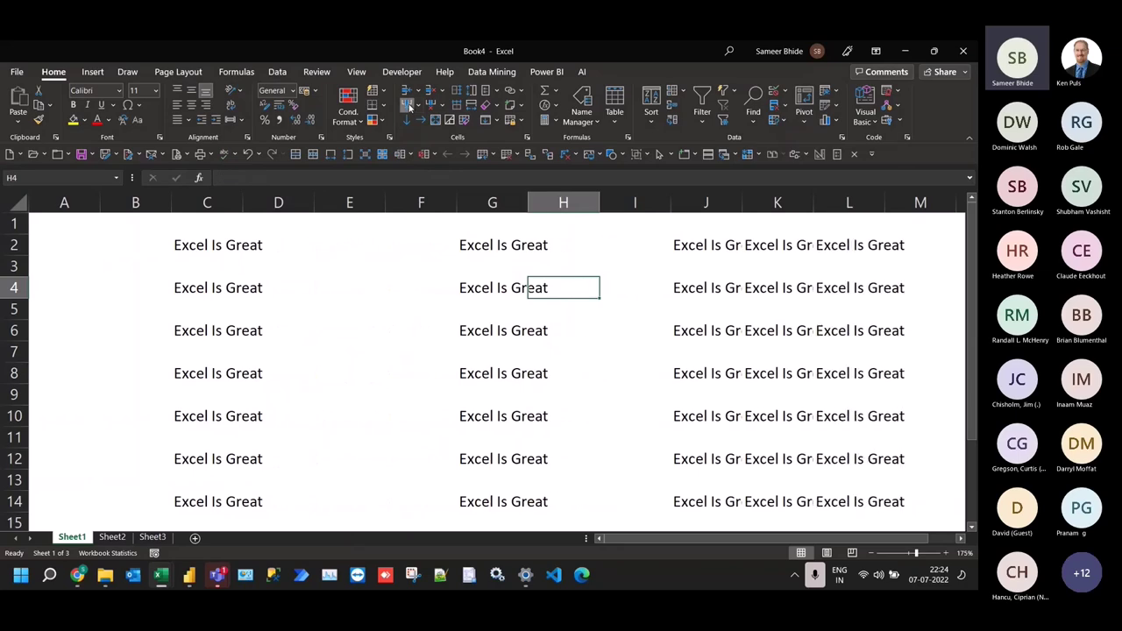
Delete all blank rows and all blank columns from the sheet
{"action": "scroll", "coordinate": [418, 289], "scroll_direction": "down", "scroll_amount": 2}
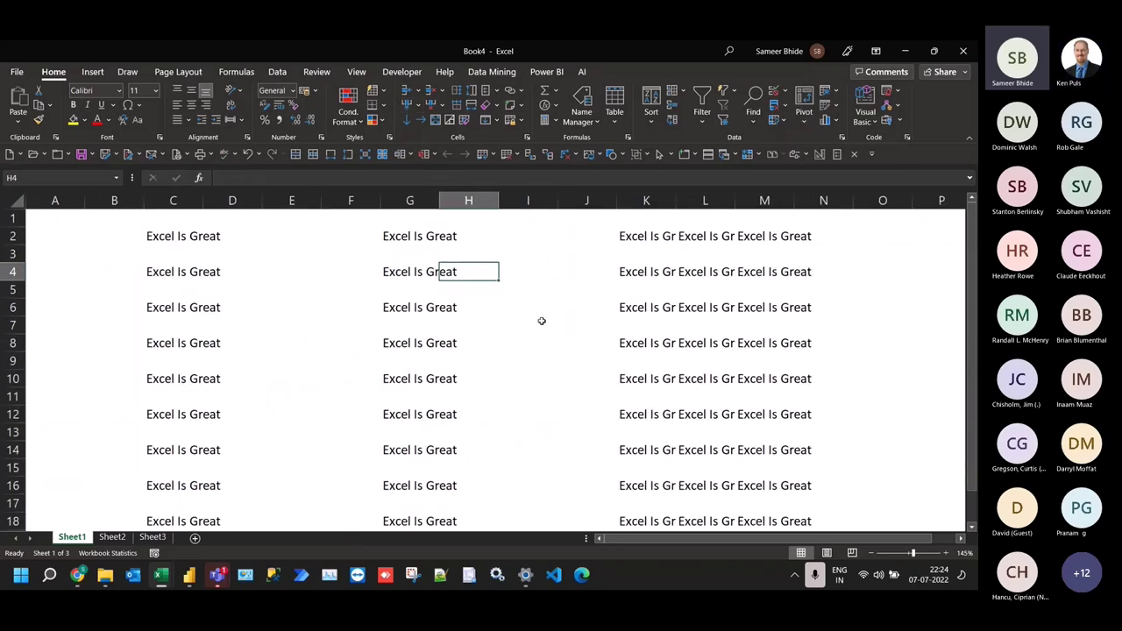
{"action": "scroll", "coordinate": [540, 321], "scroll_direction": "down", "scroll_amount": 1}
{"action": "left_click", "coordinate": [497, 296]}
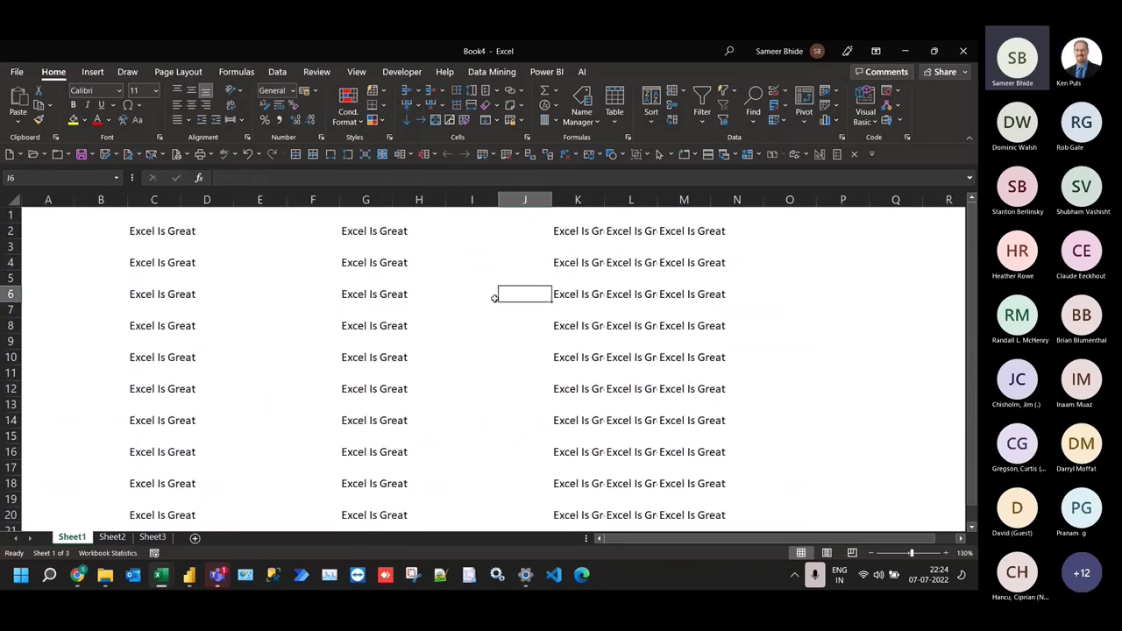
{"action": "left_click", "coordinate": [443, 91]}
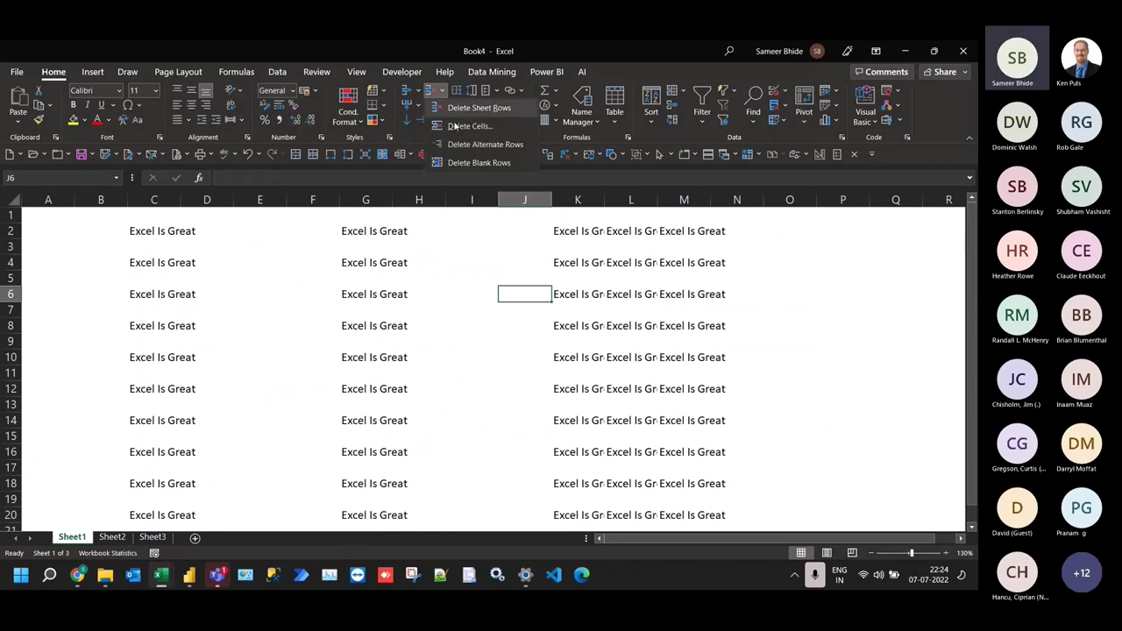
{"action": "left_click", "coordinate": [465, 163]}
{"action": "left_click", "coordinate": [441, 106]}
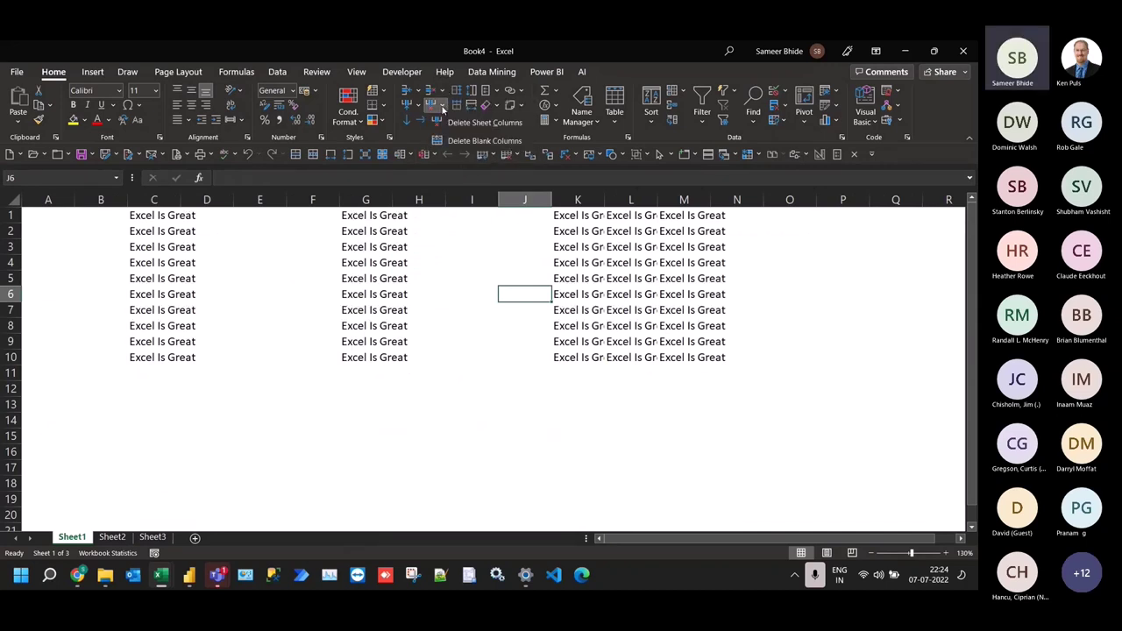
{"action": "left_click", "coordinate": [452, 140]}
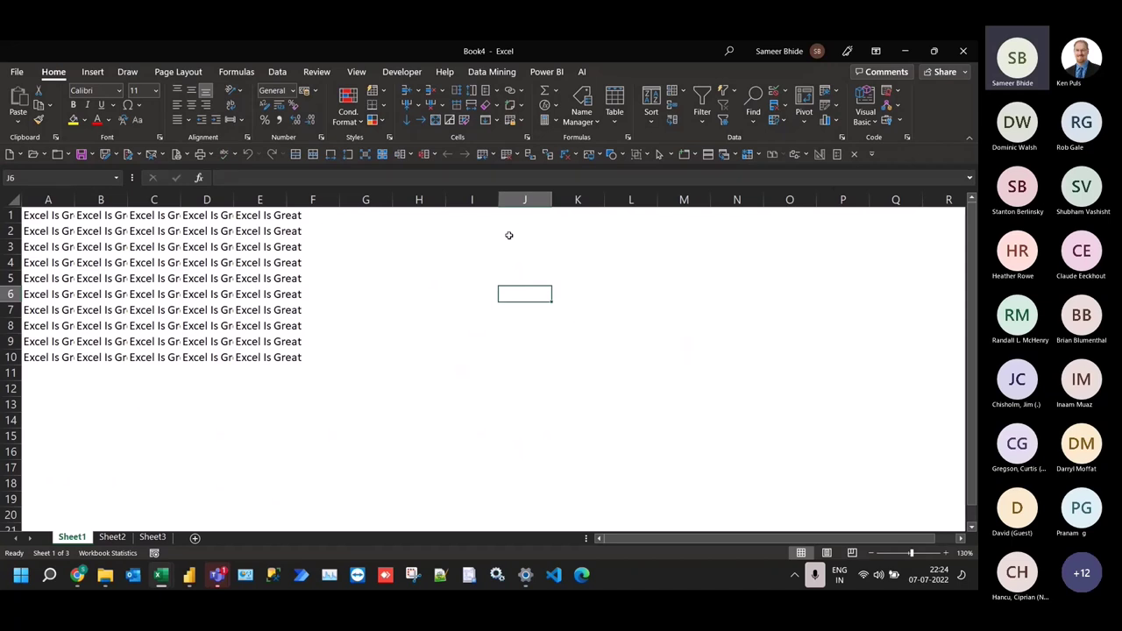
Insert a blank column before column A, and enter sl in A2 and 1 in A3
{"action": "scroll", "coordinate": [176, 235], "scroll_direction": "up", "scroll_amount": 1, "text": "ctrl"}
{"action": "left_click", "coordinate": [77, 221]}
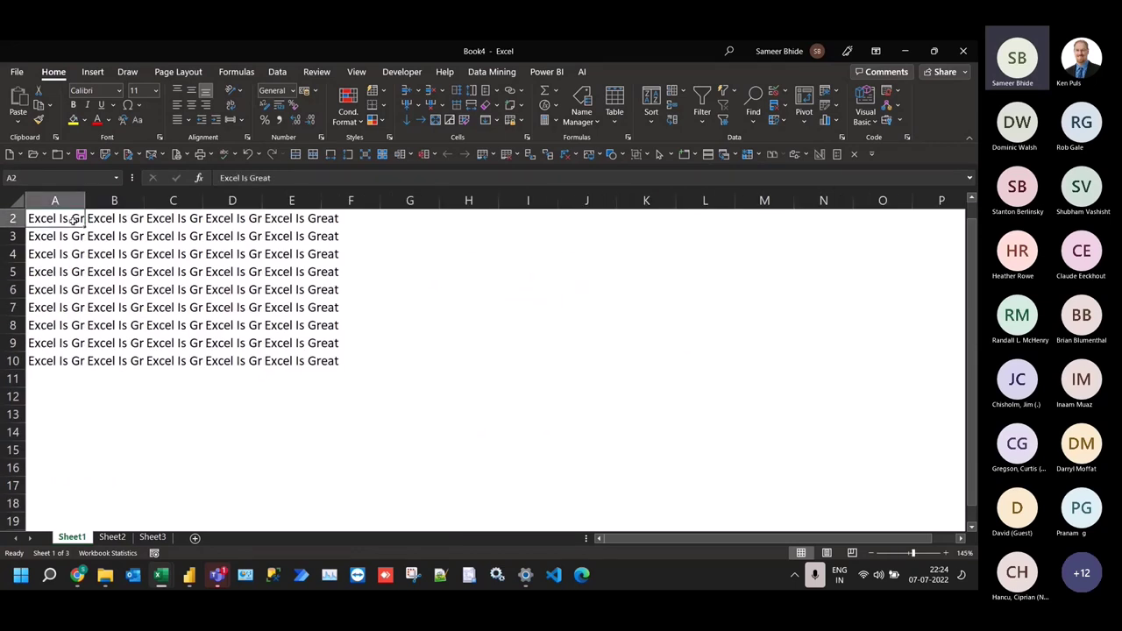
{"action": "key", "text": "ctrl+shift+Down"}
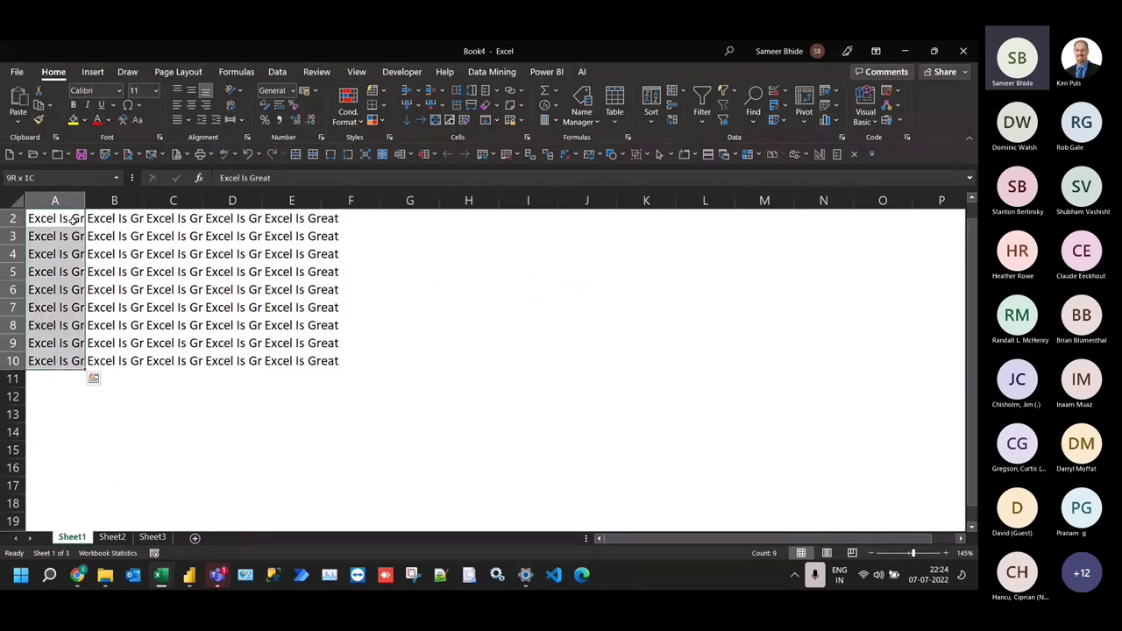
{"action": "left_click", "coordinate": [57, 217]}
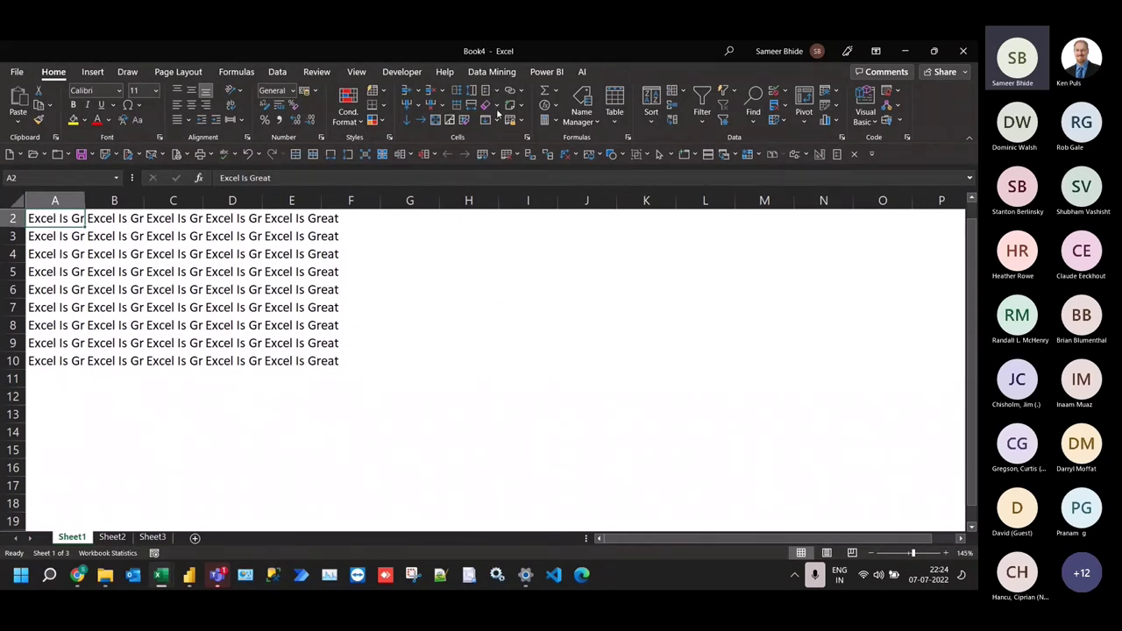
{"action": "left_click", "coordinate": [406, 105]}
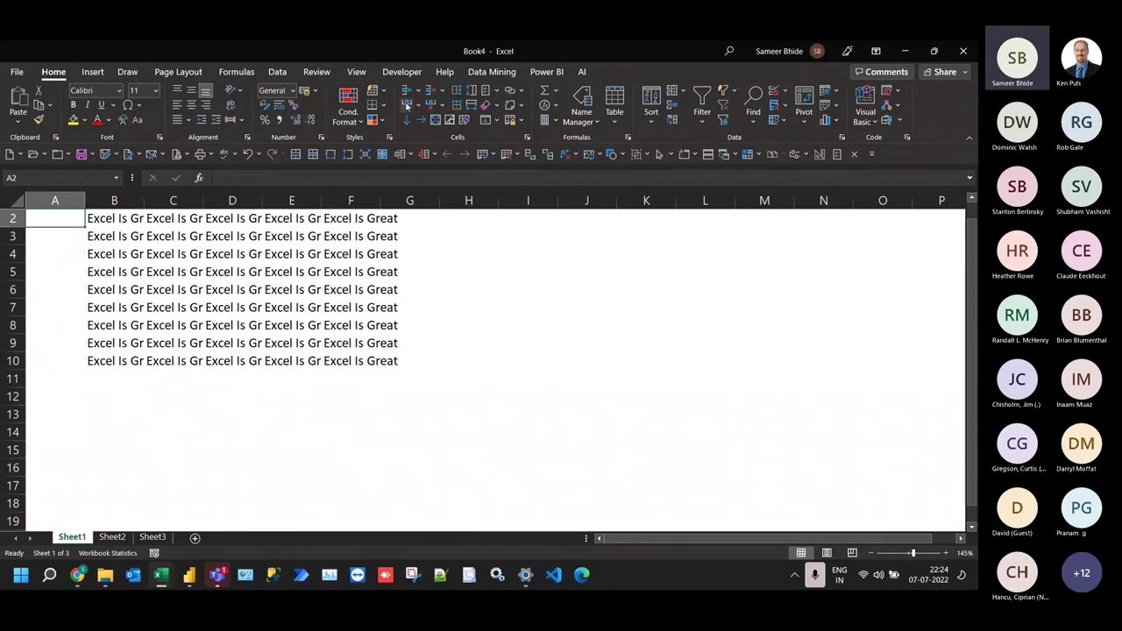
{"action": "type", "text": "sl"}
{"action": "key", "text": "Return"}
{"action": "type", "text": "1"}
{"action": "key", "text": "Return"}
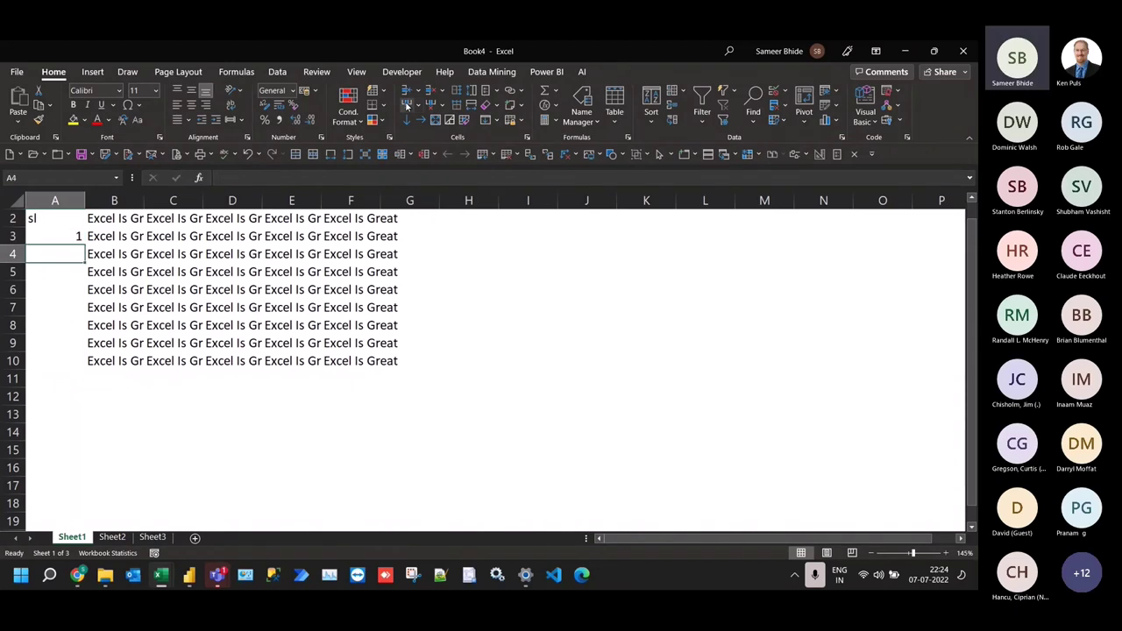
Fill the 1 in A3 down through A10 and select A3:A10
{"action": "left_click", "coordinate": [79, 236]}
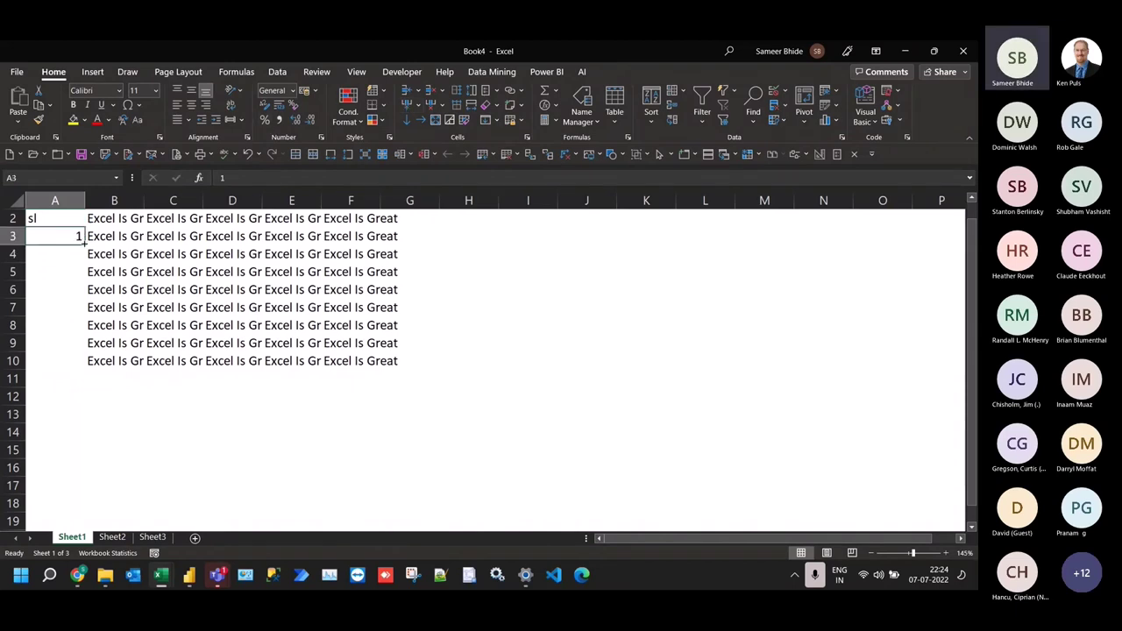
{"action": "double_click", "coordinate": [84, 243]}
{"action": "left_click", "coordinate": [78, 236]}
{"action": "key", "text": "ctrl+shift+Down"}
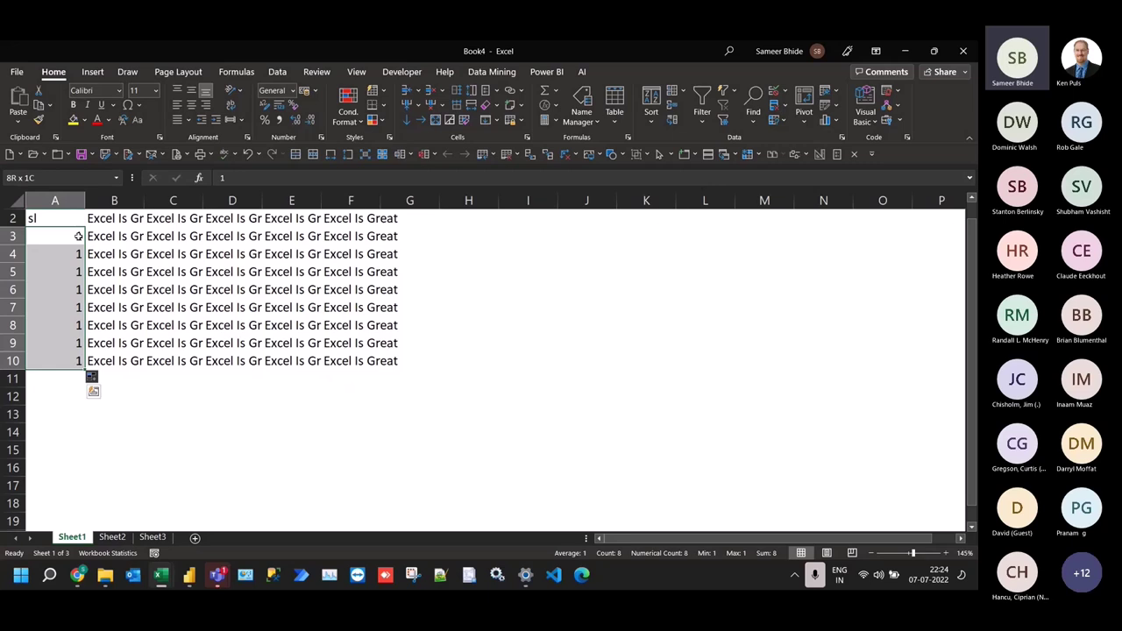
Insert two blank rows above each of rows 5, 9 and 13 to split the data into separate blocks
{"action": "left_click", "coordinate": [408, 92]}
{"action": "left_click", "coordinate": [408, 92]}
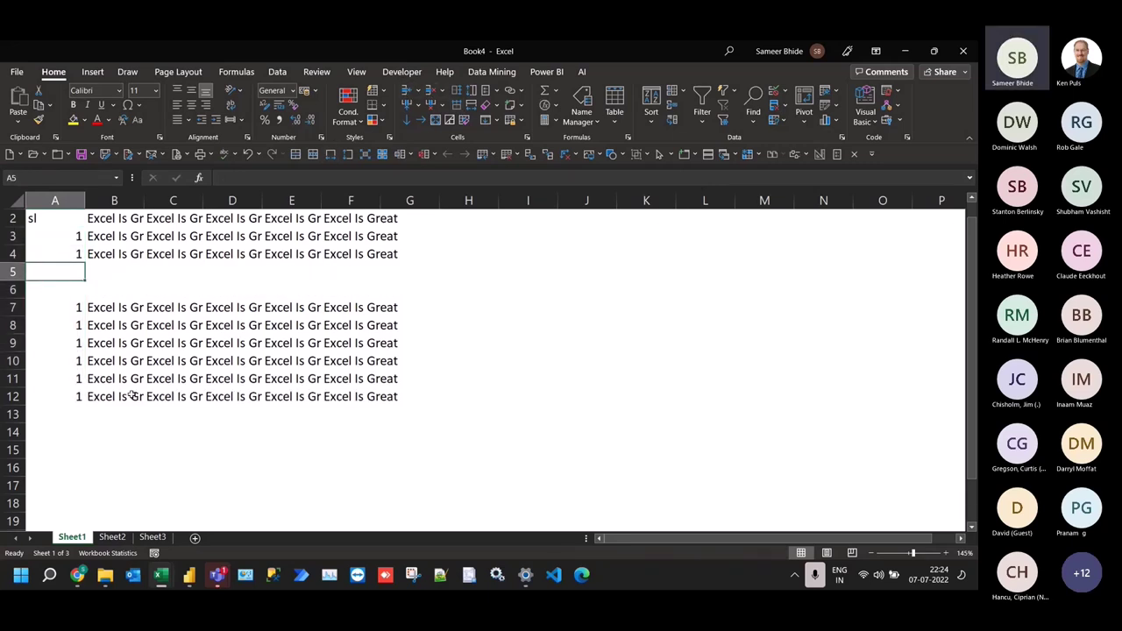
{"action": "left_click", "coordinate": [69, 342]}
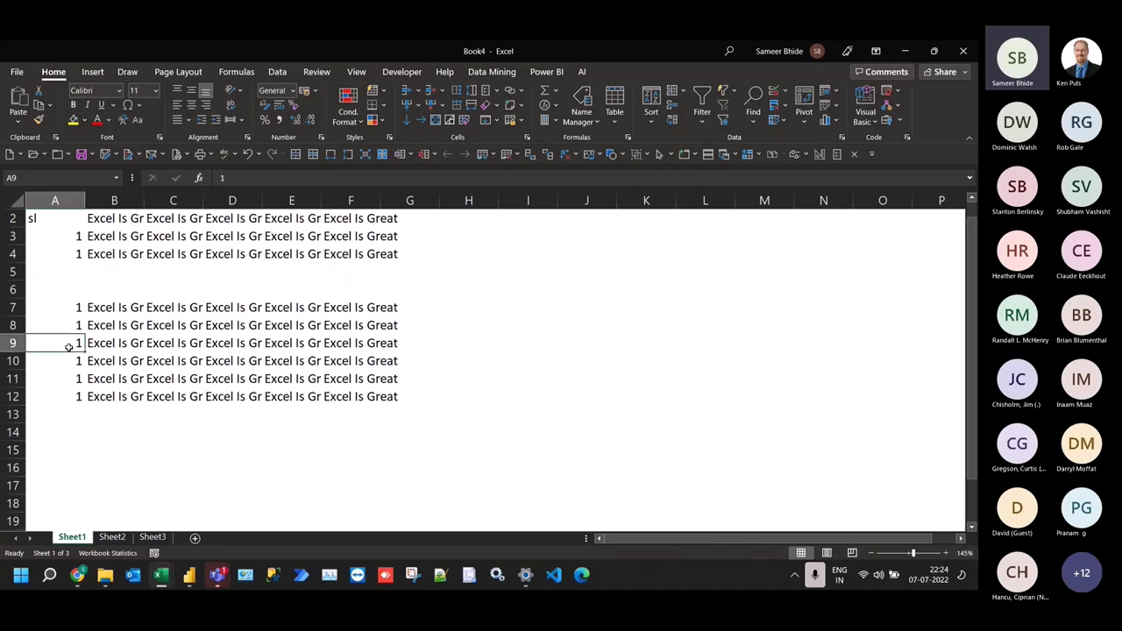
{"action": "left_click", "coordinate": [407, 92]}
{"action": "left_click", "coordinate": [407, 92]}
{"action": "left_click", "coordinate": [67, 413]}
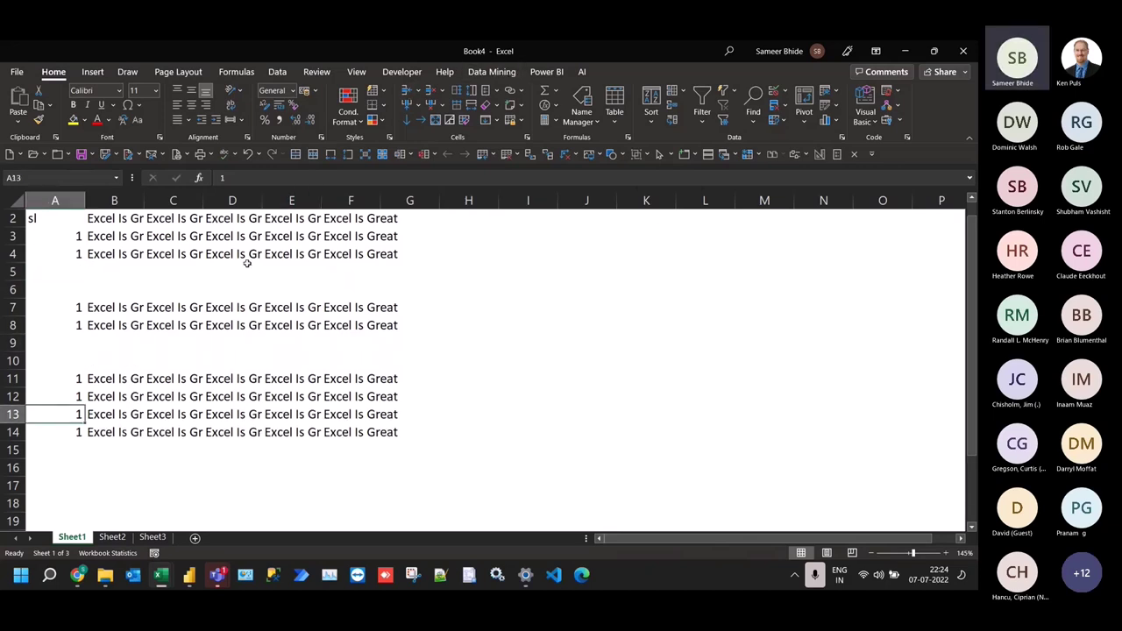
{"action": "left_click", "coordinate": [407, 92]}
{"action": "left_click", "coordinate": [407, 92]}
Insert three blank columns before column D and two before column H
{"action": "left_click", "coordinate": [249, 305]}
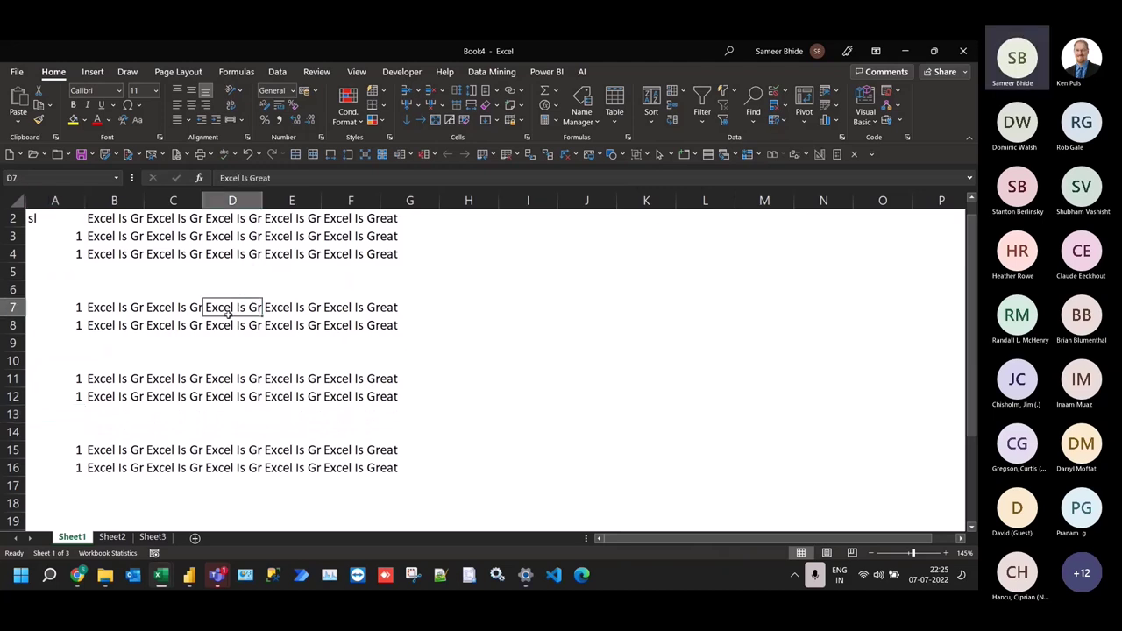
{"action": "left_click", "coordinate": [406, 106]}
{"action": "left_click", "coordinate": [406, 106]}
{"action": "left_click", "coordinate": [406, 106]}
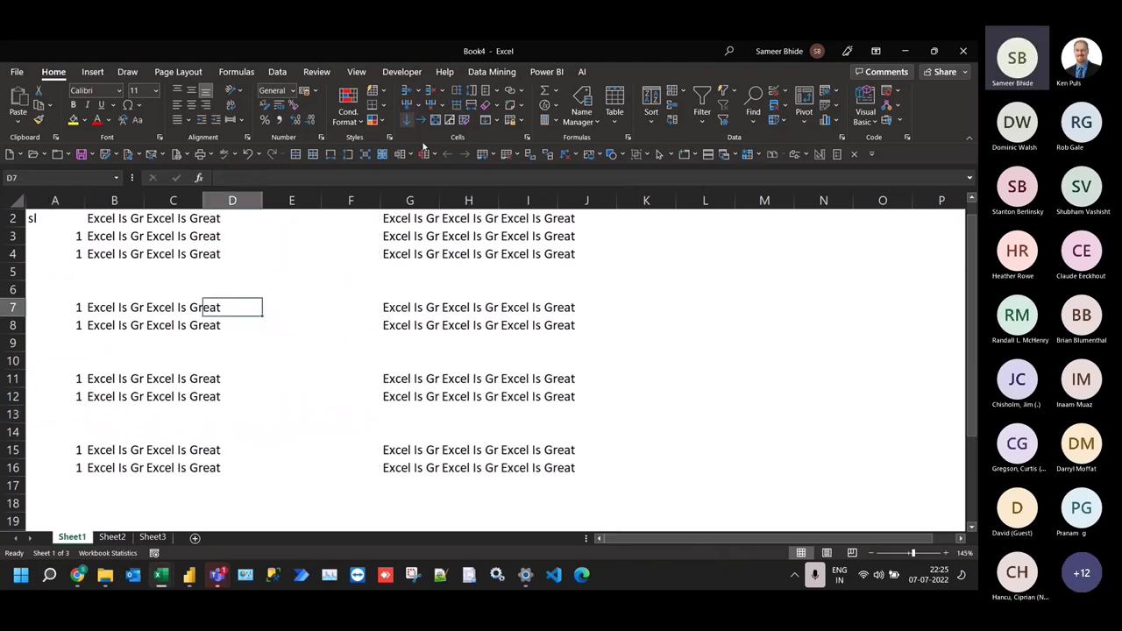
{"action": "key", "text": "Right"}
{"action": "key", "text": "Right"}
{"action": "key", "text": "Right"}
{"action": "key", "text": "Right"}
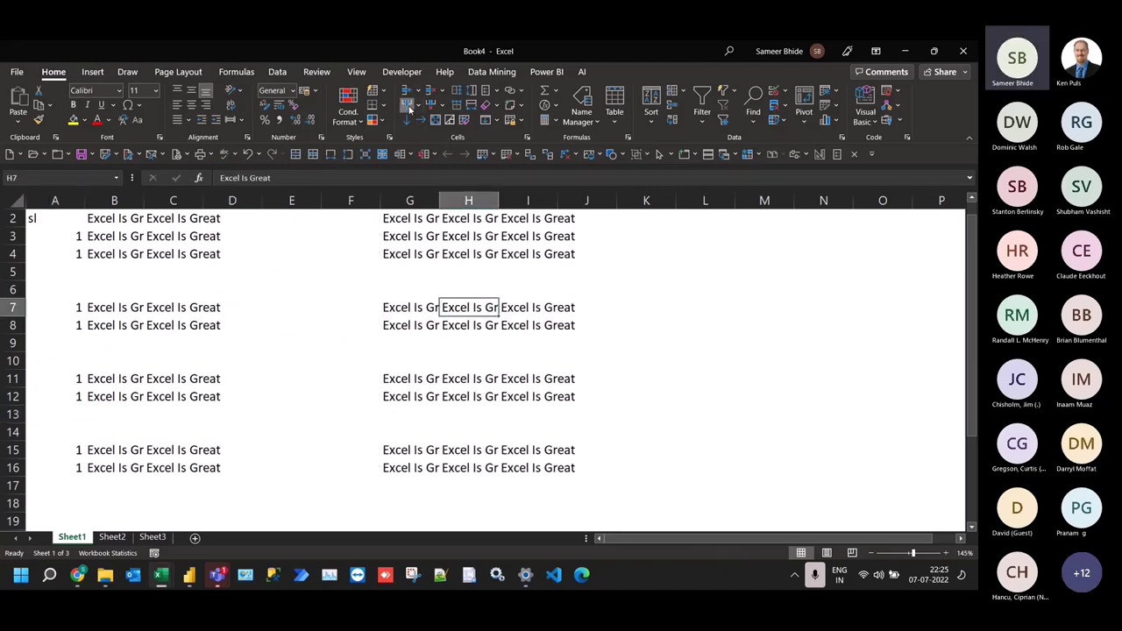
{"action": "left_click", "coordinate": [417, 110]}
{"action": "left_click", "coordinate": [418, 110]}
Starting from A2, extend the selection down and across the blank gaps to cover A2:K16
{"action": "left_click", "coordinate": [61, 216]}
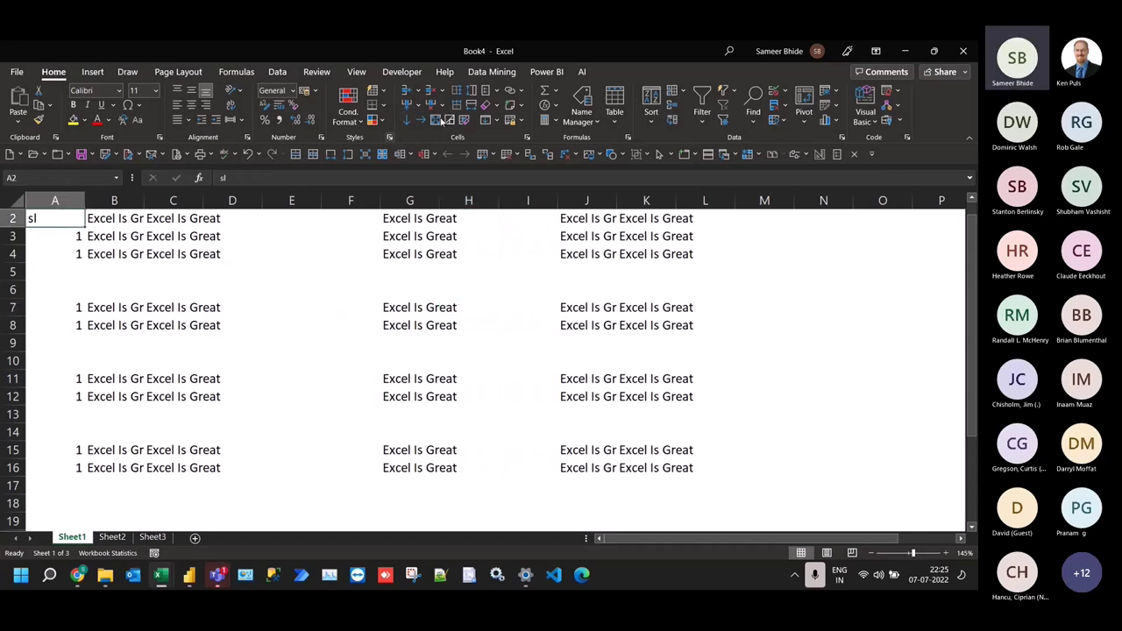
{"action": "key", "text": "ctrl+shift+Down"}
{"action": "key", "text": "ctrl+shift+Down"}
{"action": "key", "text": "ctrl+shift+Down"}
{"action": "key", "text": "ctrl+shift+Down"}
{"action": "key", "text": "ctrl+shift+Down"}
{"action": "key", "text": "ctrl+shift+Down"}
{"action": "key", "text": "ctrl+shift+Down"}
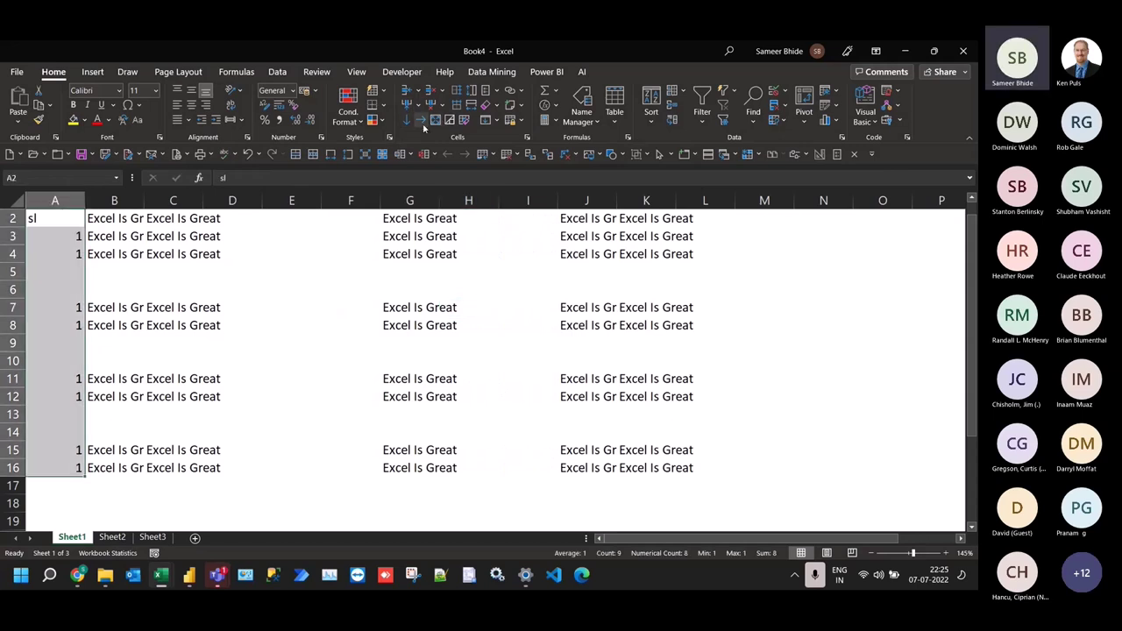
{"action": "key", "text": "ctrl+shift+Right"}
{"action": "key", "text": "ctrl+shift+Right"}
{"action": "key", "text": "ctrl+shift+Right"}
{"action": "key", "text": "ctrl+shift+Right"}
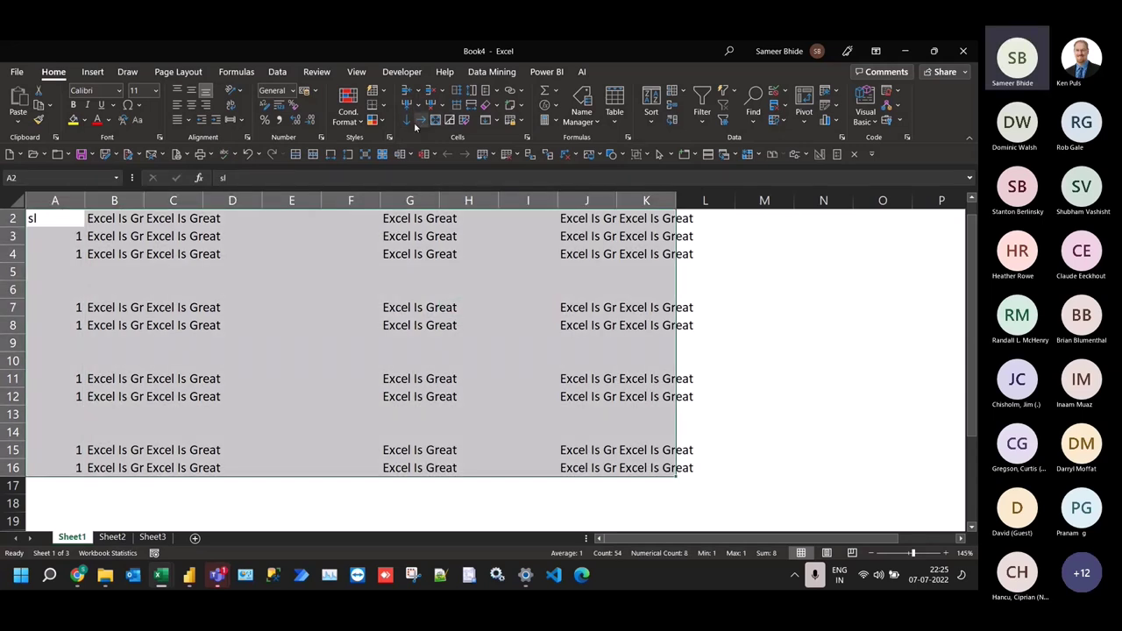
From a blank cell outside the data, select the whole data range A1:K16 with a single command, then clear the selection
{"action": "left_click", "coordinate": [742, 250]}
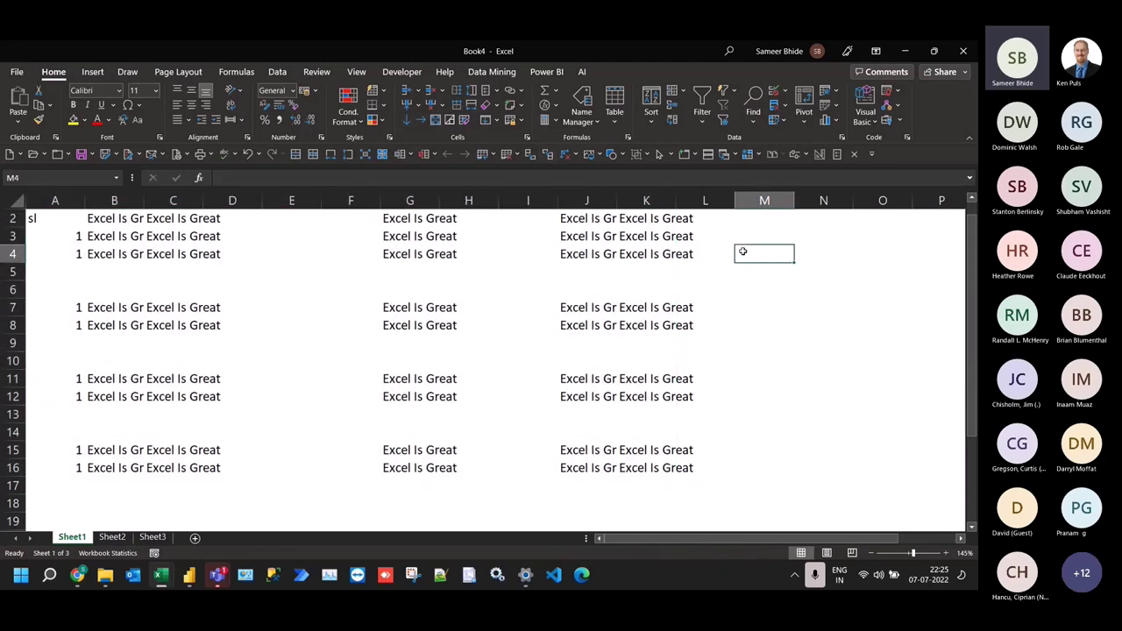
{"action": "left_click", "coordinate": [438, 121]}
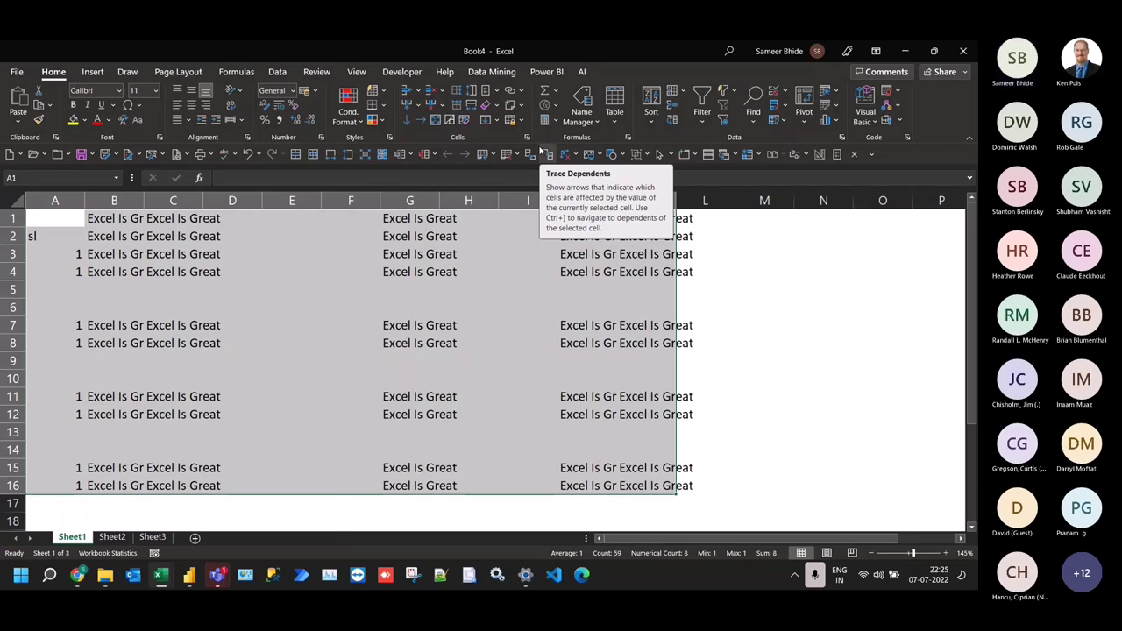
{"action": "left_click", "coordinate": [340, 288]}
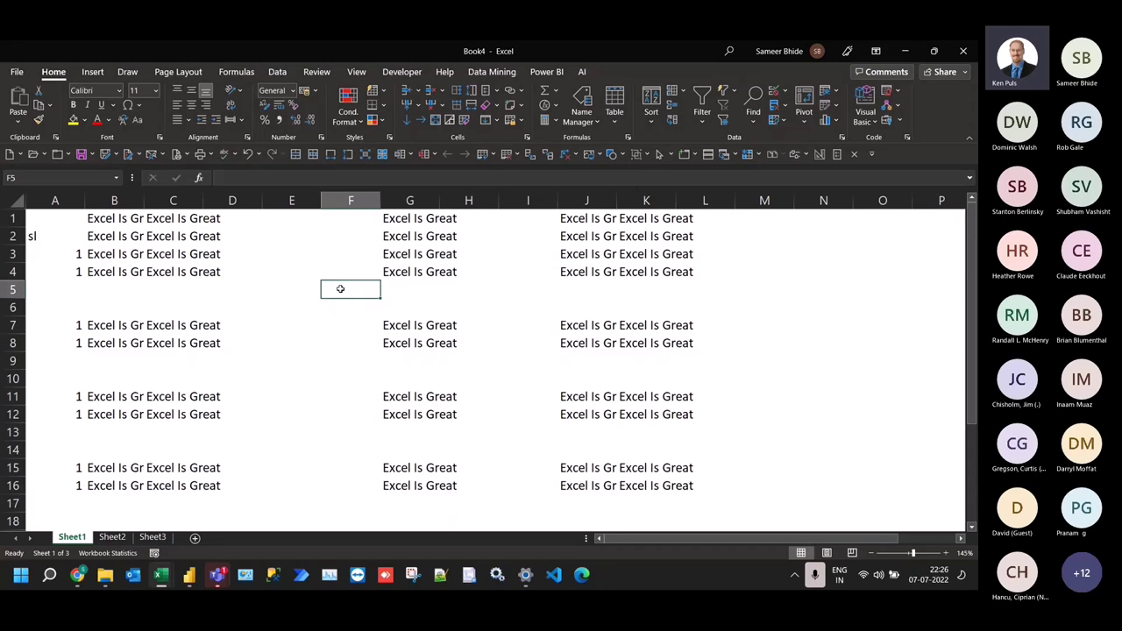
{"action": "left_click", "coordinate": [402, 489]}
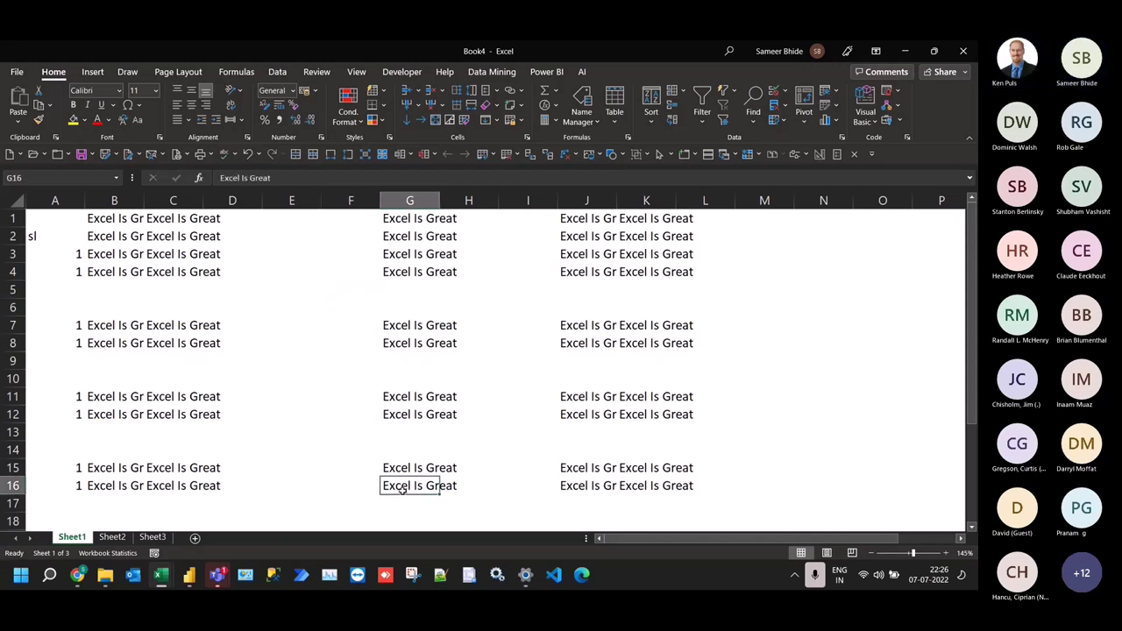
{"action": "mouse_move", "coordinate": [217, 574]}
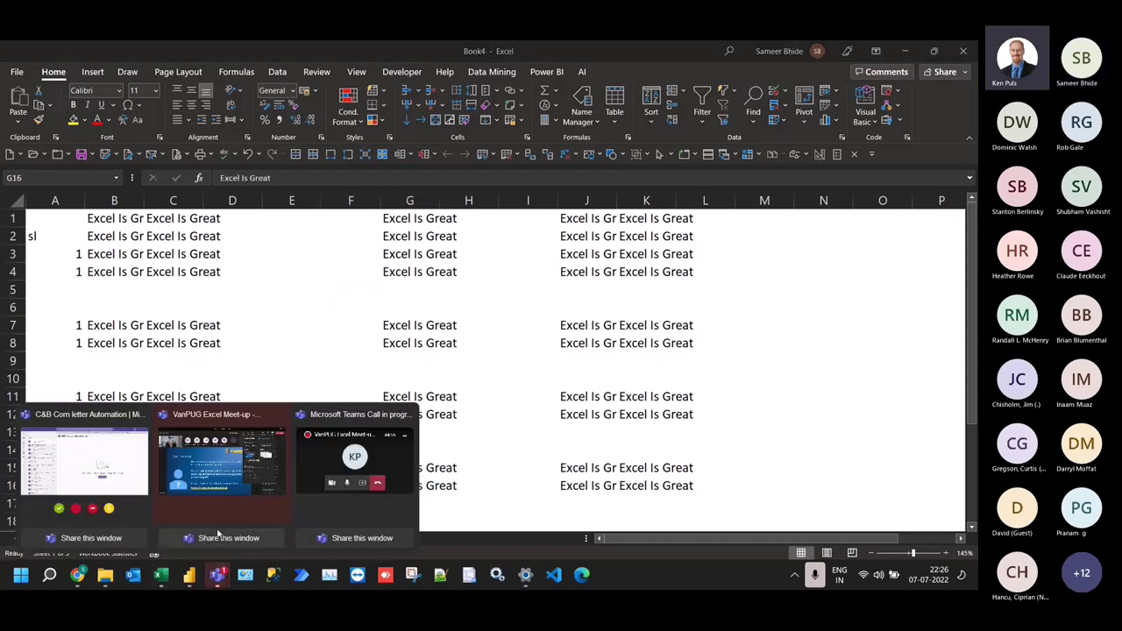
{"action": "left_click", "coordinate": [288, 293]}
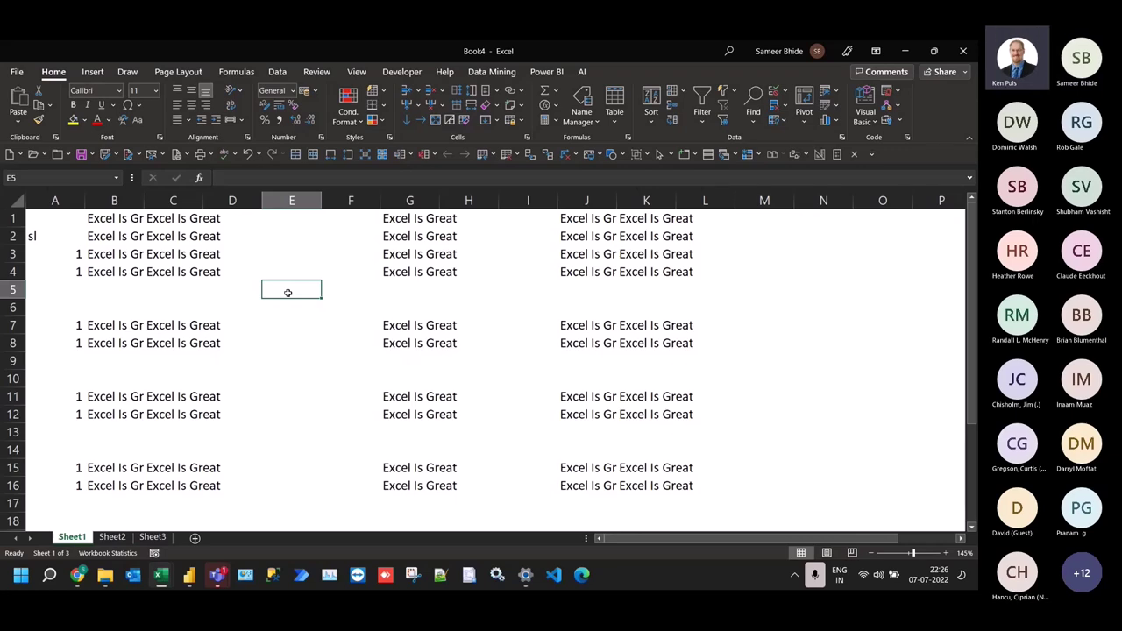
Switch back to the UniversalDC.xlsm workbook and select cell G4 in the file list on the SET_PARAMETERS sheet
{"action": "key", "text": "alt+Tab"}
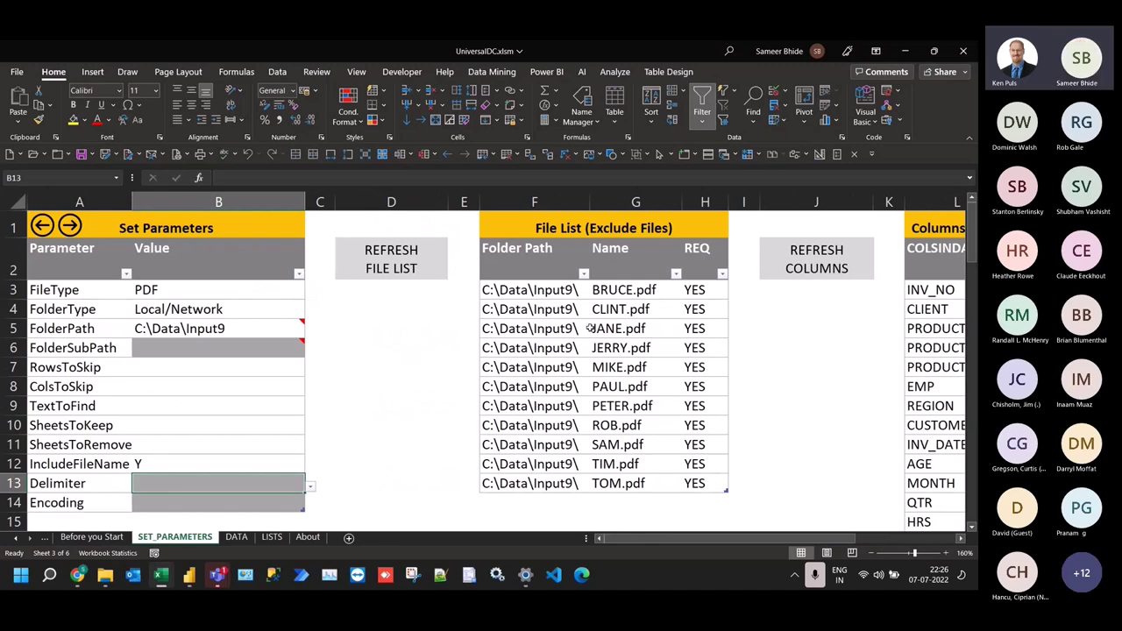
{"action": "left_click", "coordinate": [629, 313]}
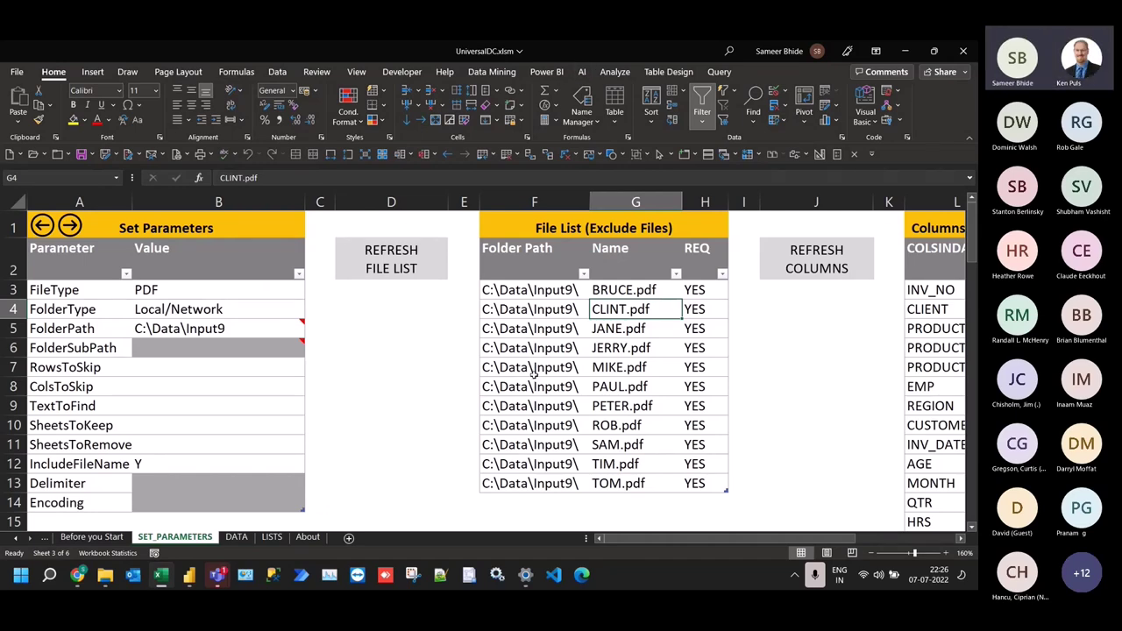
Show the workbook's queries and open the FOLDER query in the Power Query Editor to view its data across to the FileName column
{"action": "left_click", "coordinate": [226, 375]}
{"action": "left_click", "coordinate": [545, 71]}
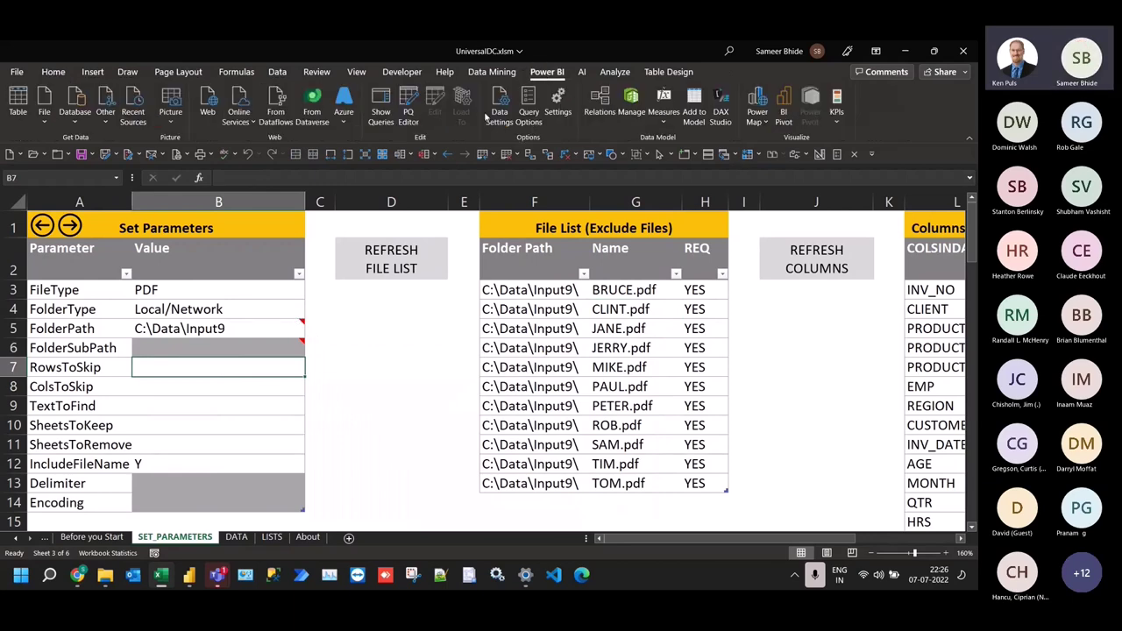
{"action": "left_click", "coordinate": [383, 105]}
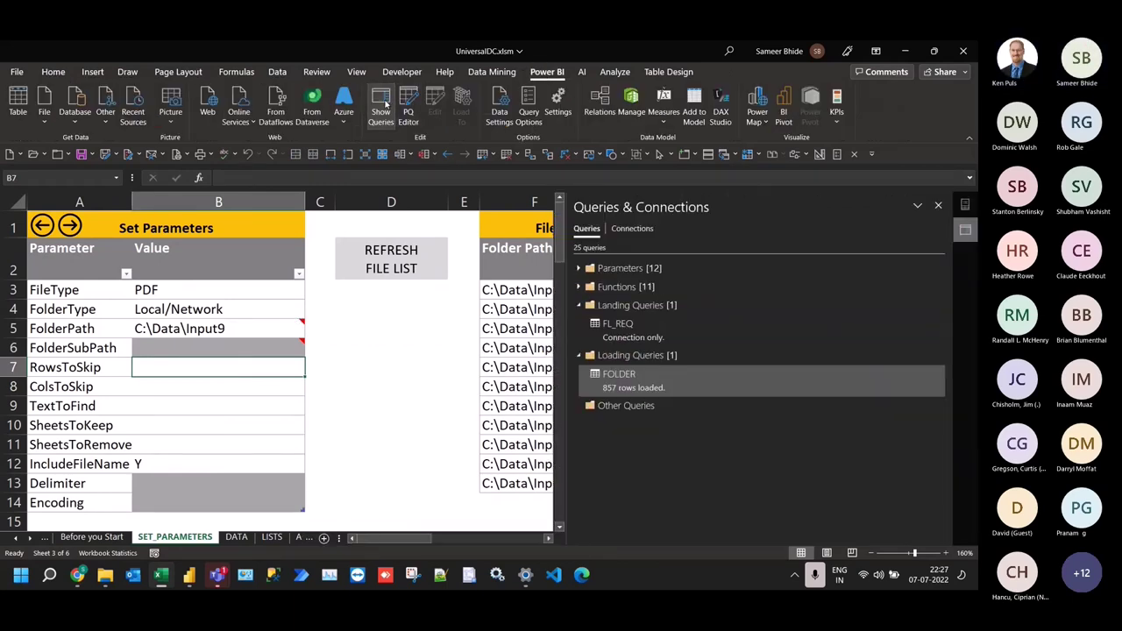
{"action": "double_click", "coordinate": [644, 382]}
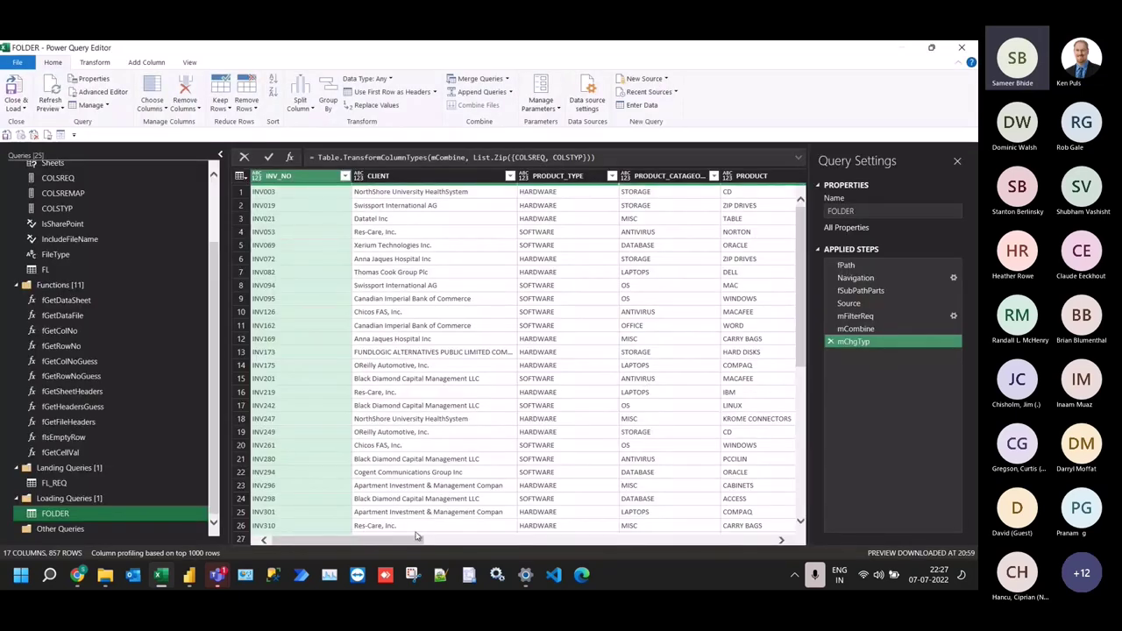
{"action": "left_click_drag", "start_coordinate": [417, 539], "coordinate": [750, 551]}
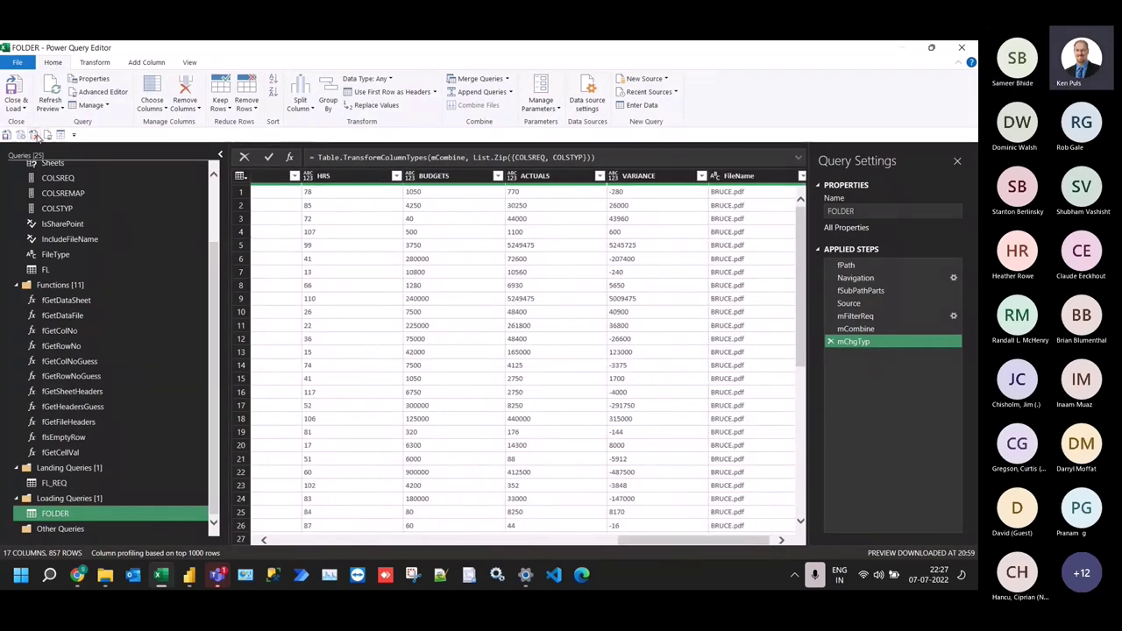
Close the Power Query Editor and go back from the DATA sheet to the SET_PARAMETERS sheet
{"action": "left_click", "coordinate": [37, 136]}
{"action": "left_click", "coordinate": [375, 333]}
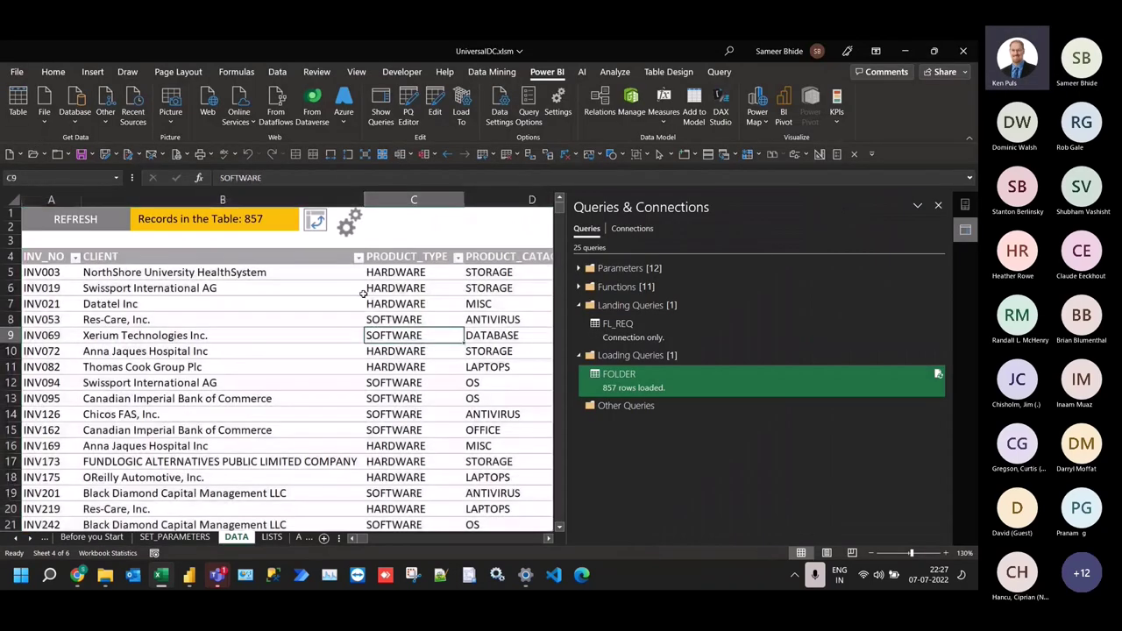
{"action": "left_click", "coordinate": [348, 224]}
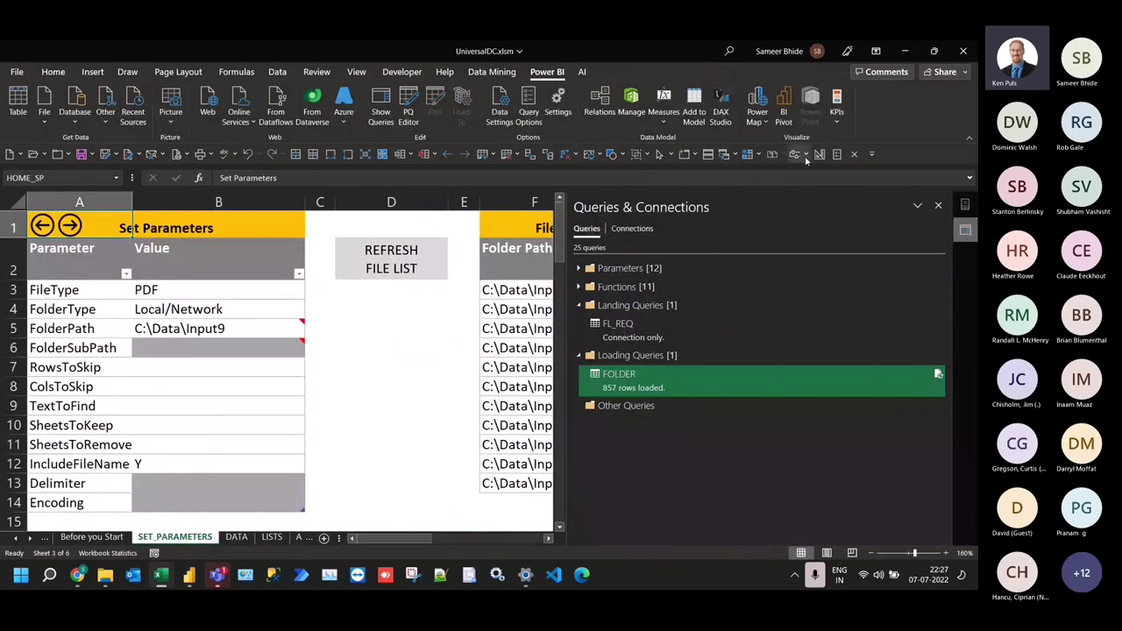
{"action": "left_click", "coordinate": [51, 72]}
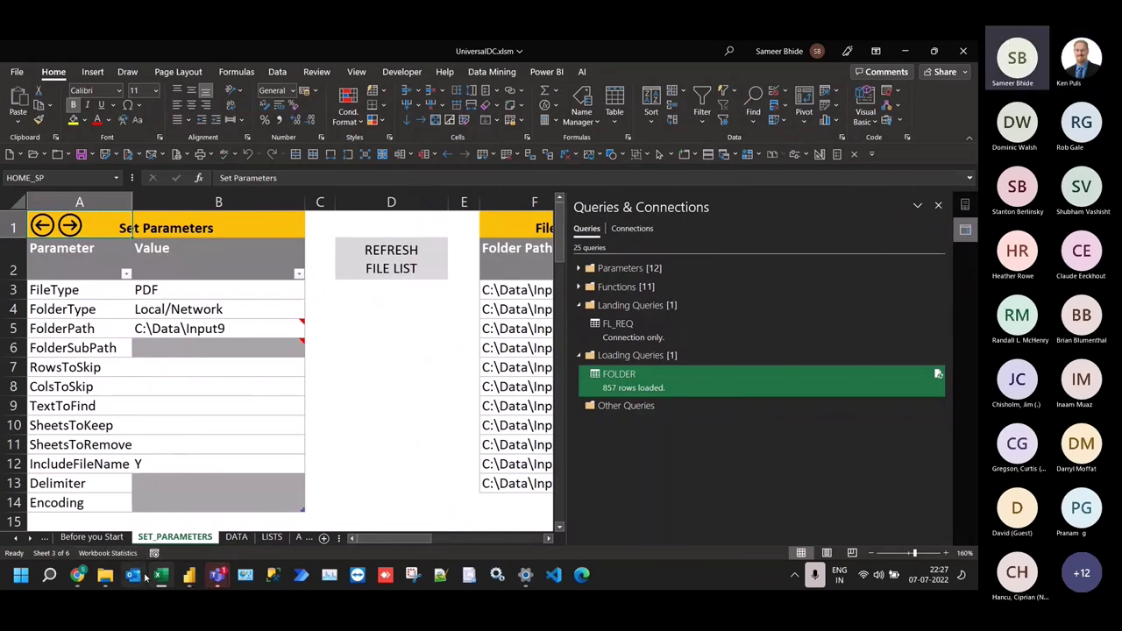
Switch to Chrome and open the bookmarked Microsoft Power Query blog
{"action": "left_click", "coordinate": [78, 575]}
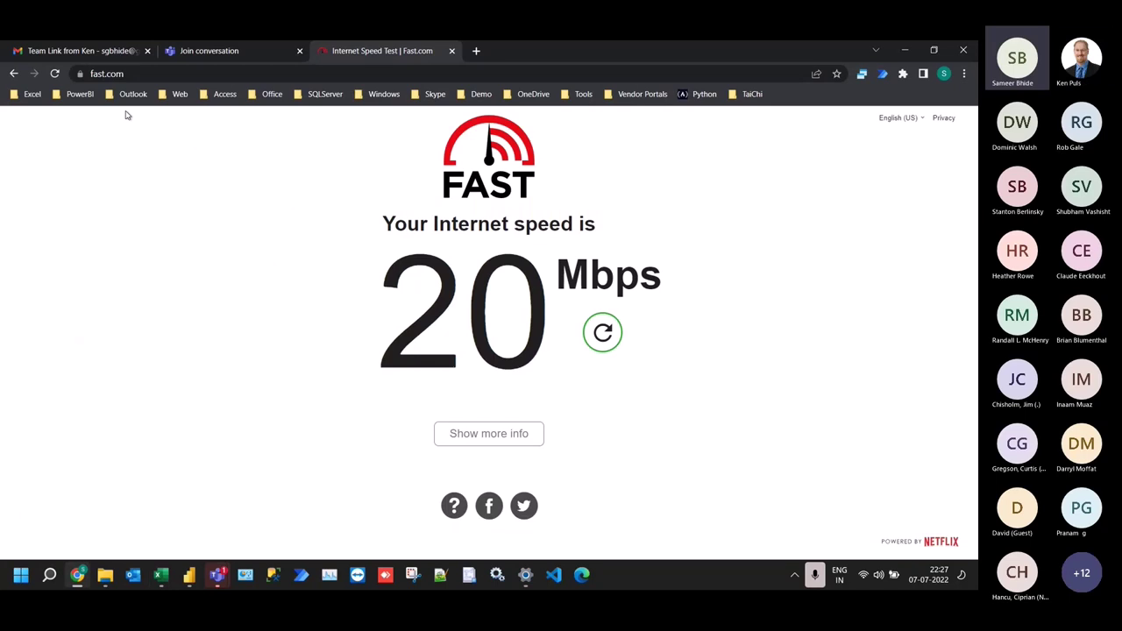
{"action": "left_click", "coordinate": [91, 95]}
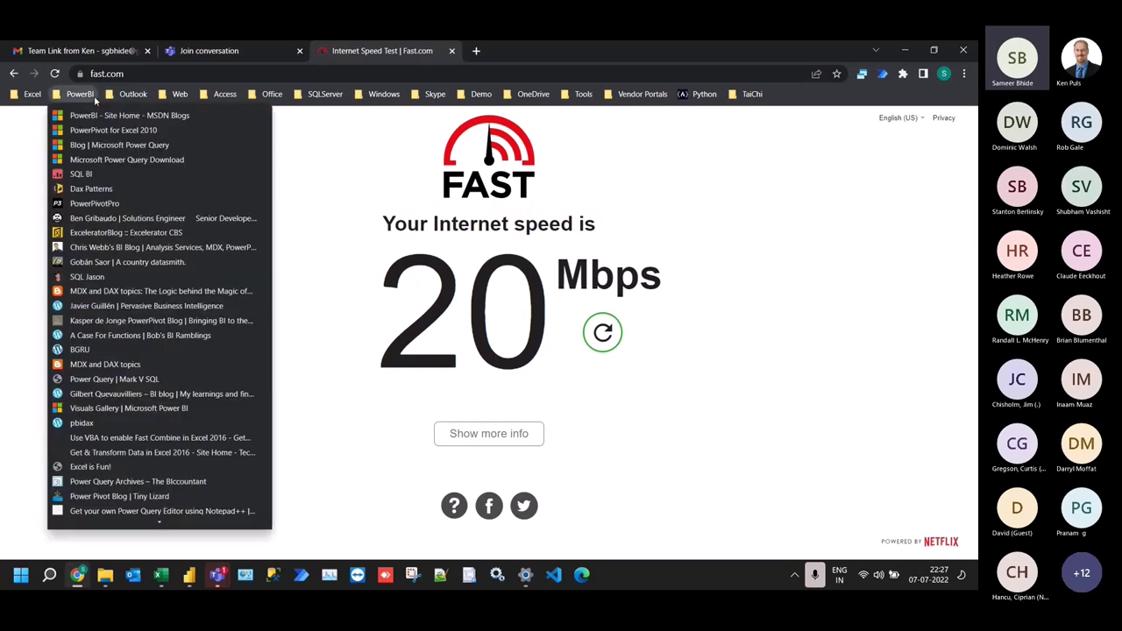
{"action": "left_click", "coordinate": [103, 146]}
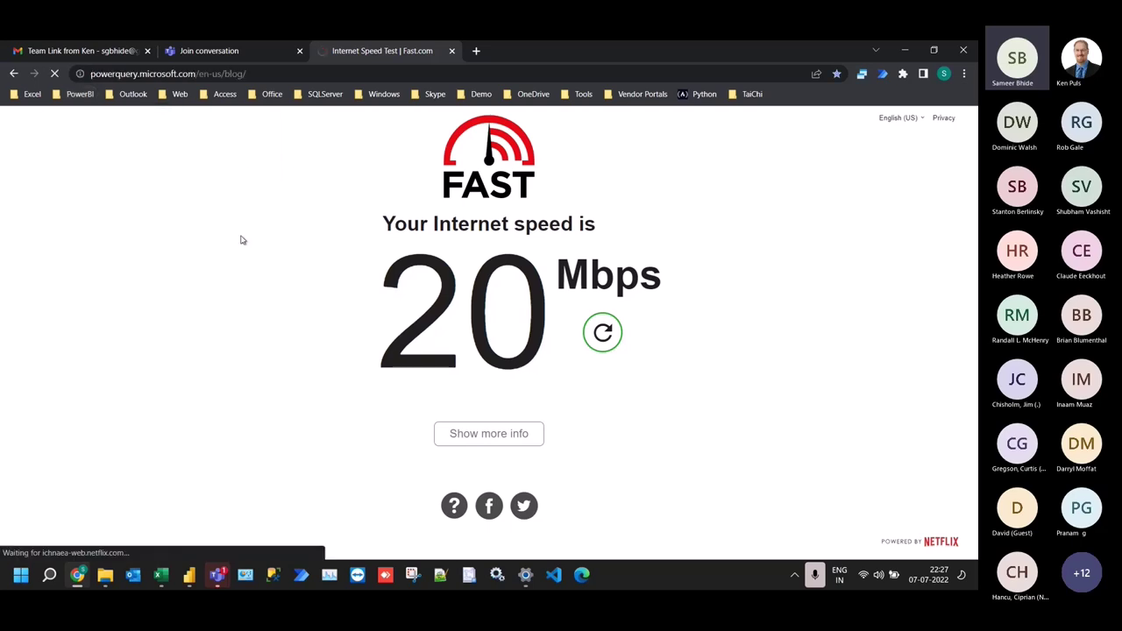
Find the article "The Universal Data Consolidator" on page 2 of the blog and open it
{"action": "scroll", "coordinate": [267, 230], "scroll_direction": "down", "scroll_amount": 1}
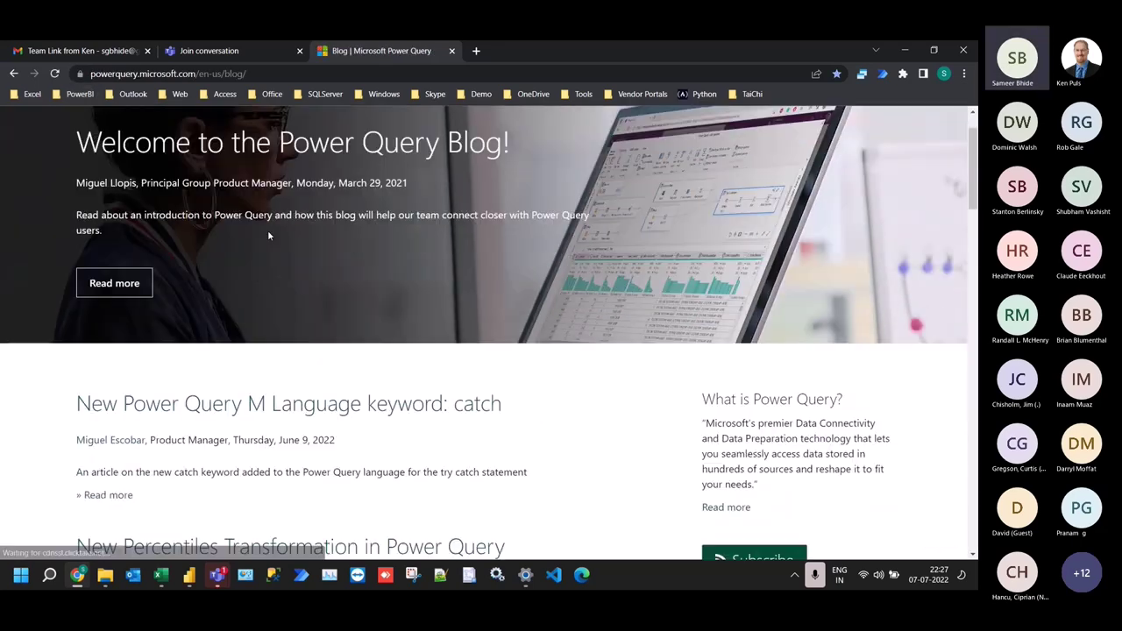
{"action": "scroll", "coordinate": [266, 227], "scroll_direction": "down", "scroll_amount": 8}
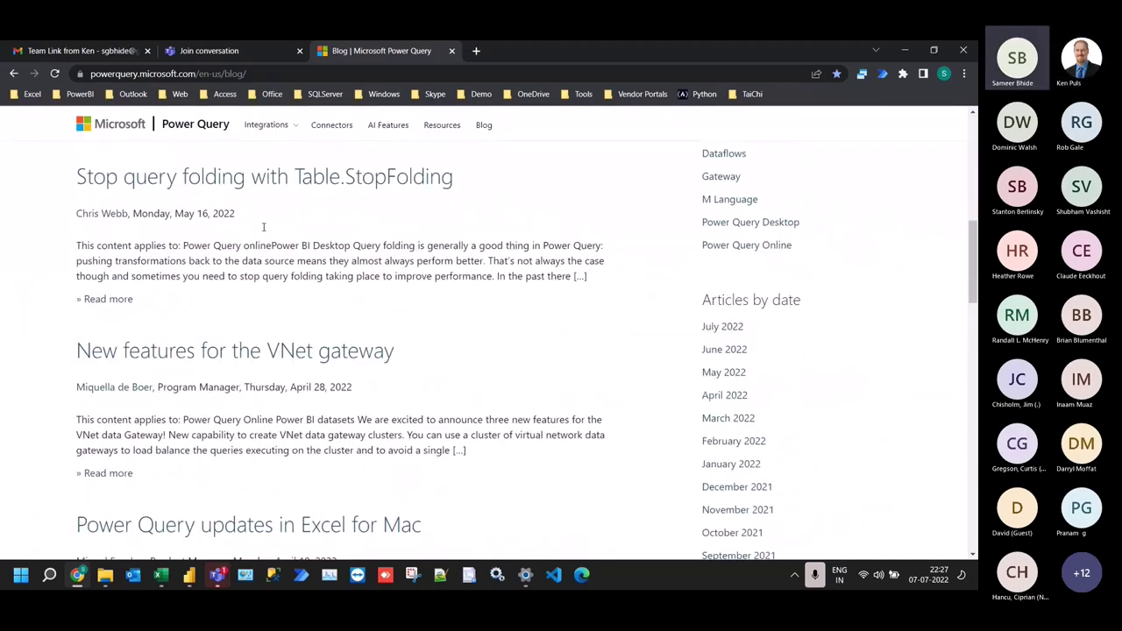
{"action": "scroll", "coordinate": [263, 227], "scroll_direction": "down", "scroll_amount": 4}
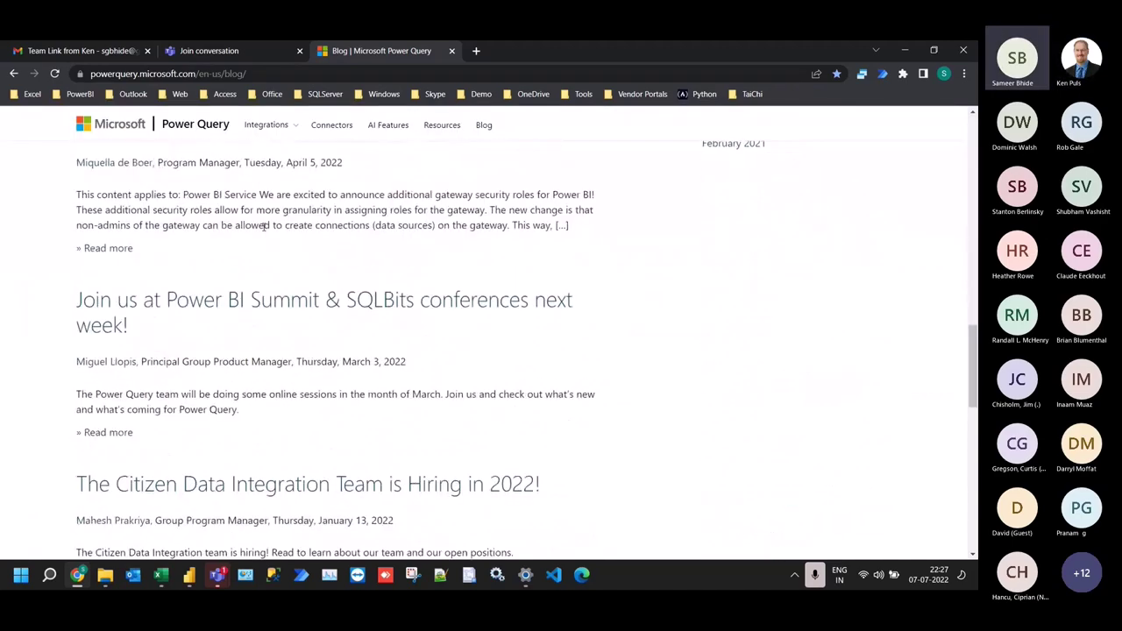
{"action": "scroll", "coordinate": [262, 226], "scroll_direction": "down", "scroll_amount": 6}
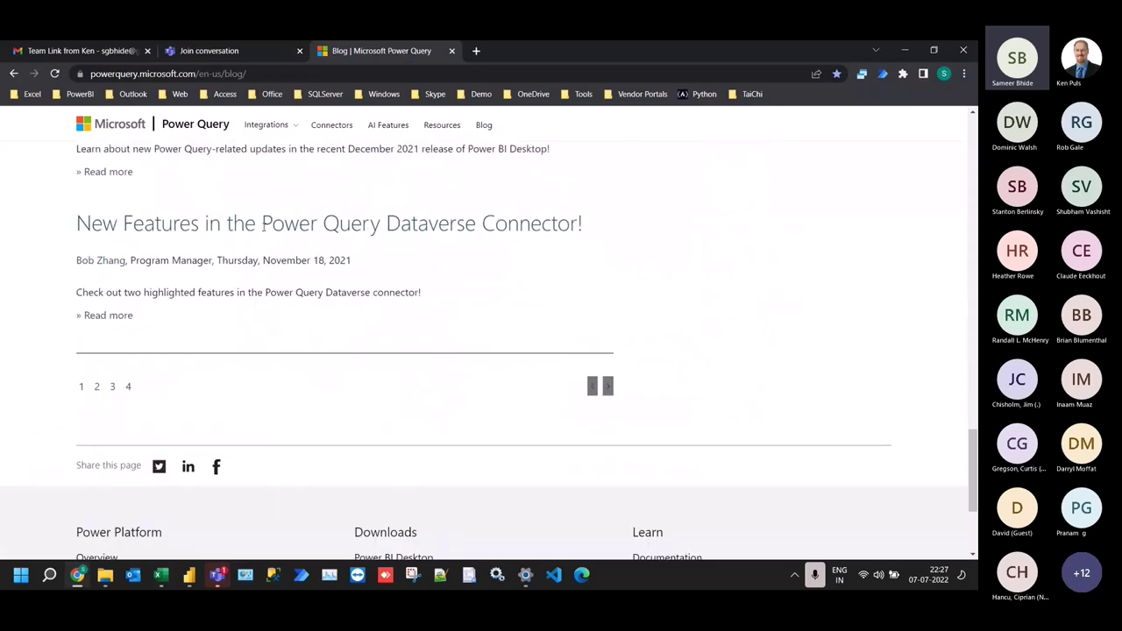
{"action": "left_click", "coordinate": [97, 386]}
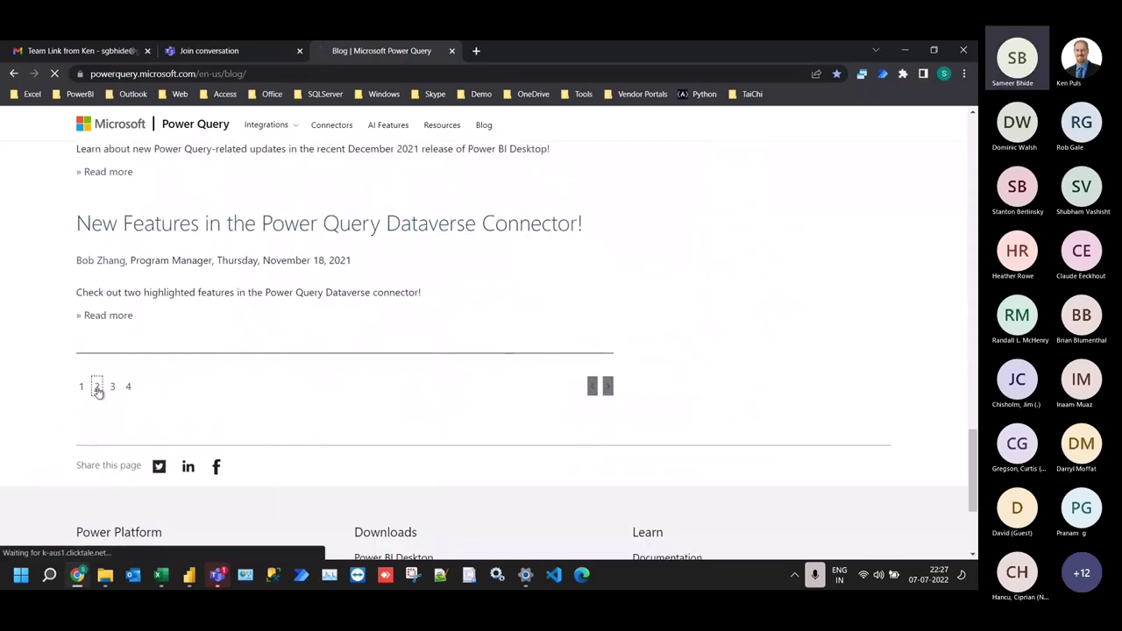
{"action": "scroll", "coordinate": [276, 328], "scroll_direction": "down", "scroll_amount": 6}
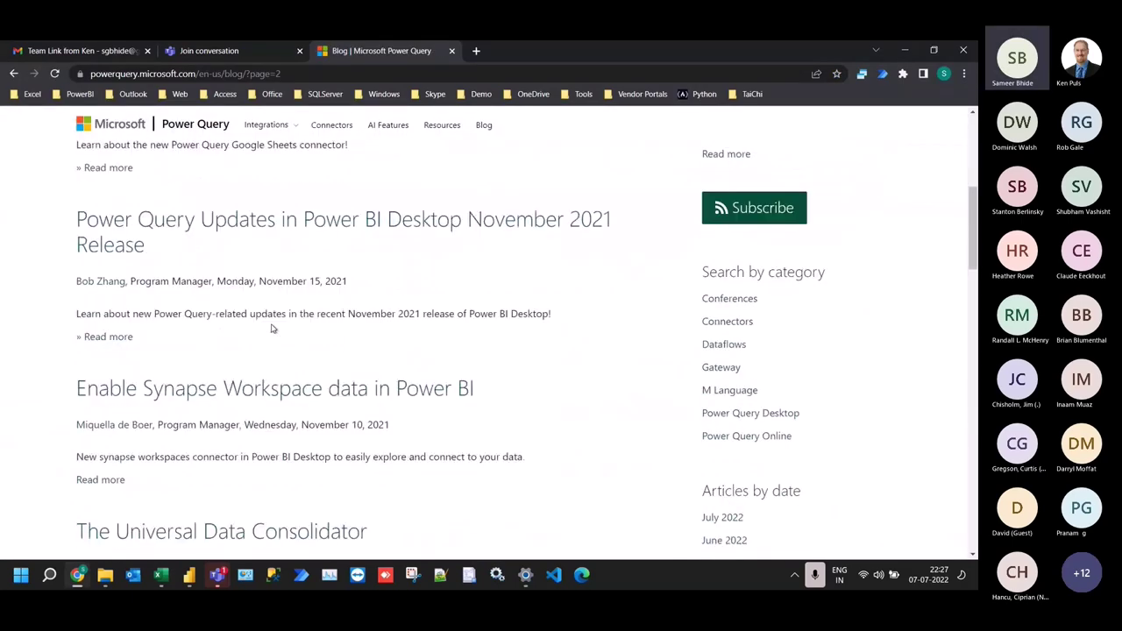
{"action": "scroll", "coordinate": [274, 328], "scroll_direction": "down", "scroll_amount": 1}
{"action": "left_click", "coordinate": [266, 337]}
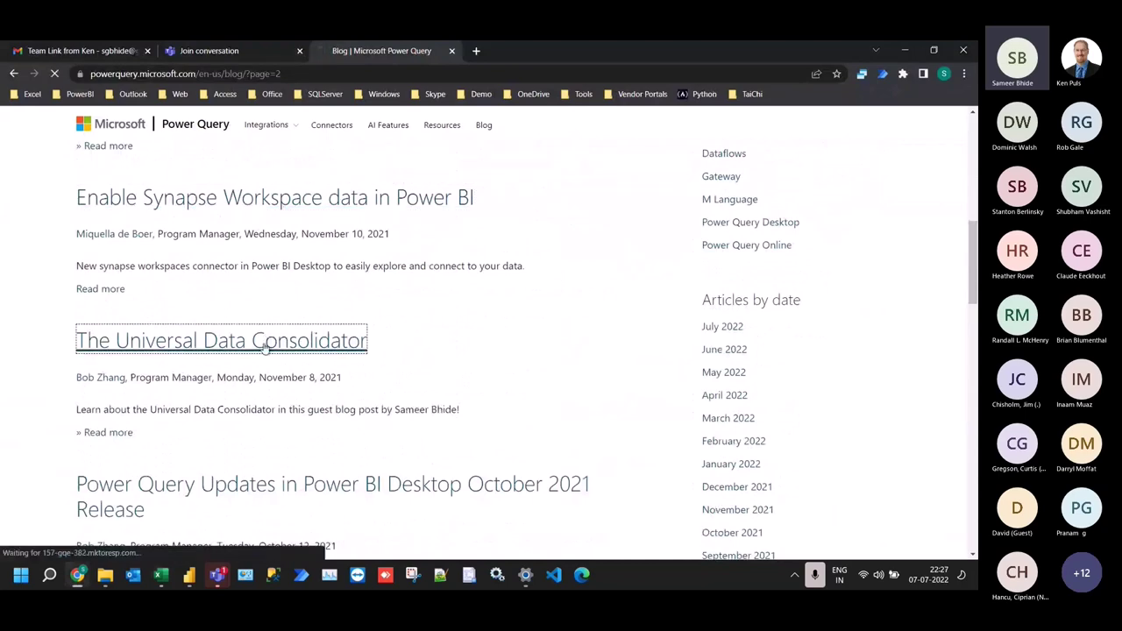
Copy the article's web address and look through the article to the attachments download link
{"action": "left_click", "coordinate": [251, 74]}
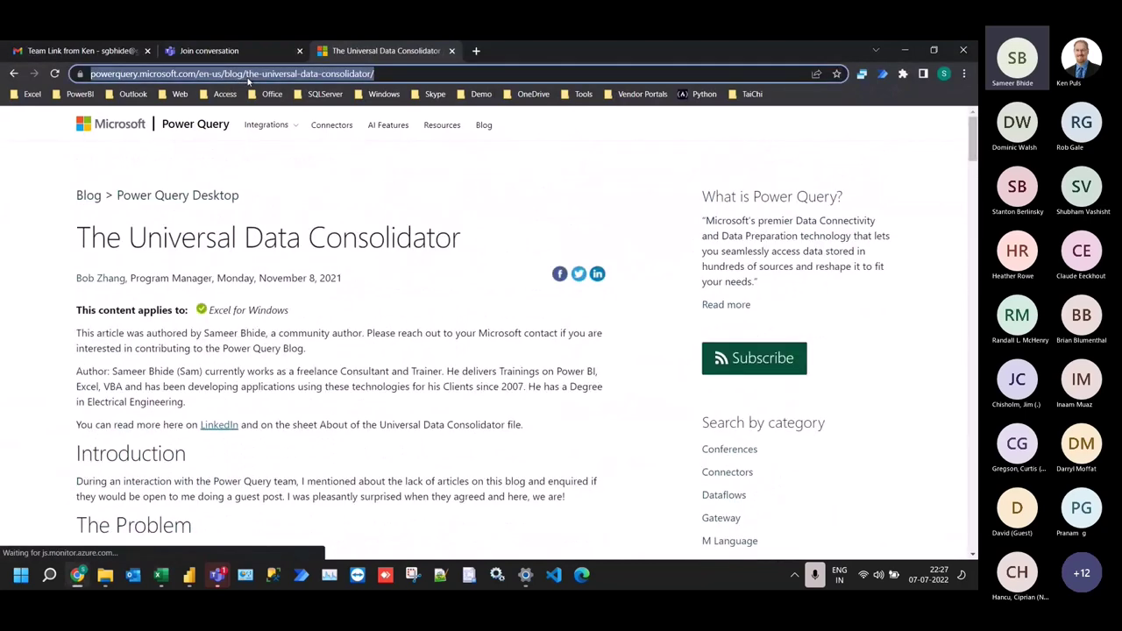
{"action": "right_click", "coordinate": [250, 78]}
{"action": "left_click", "coordinate": [279, 169]}
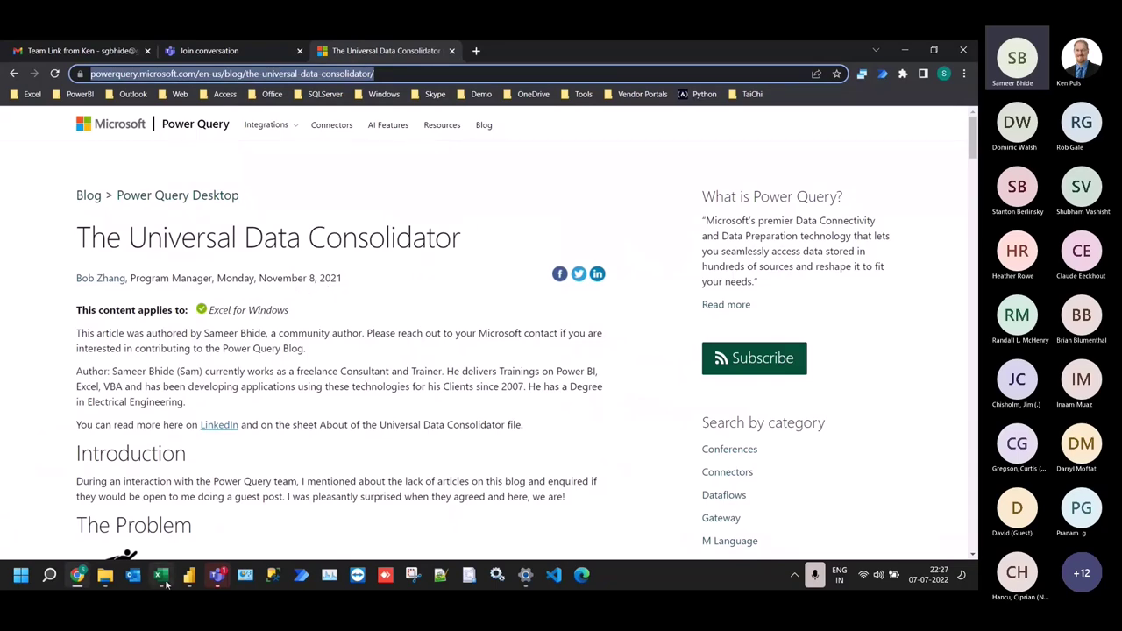
{"action": "scroll", "coordinate": [376, 351], "scroll_direction": "down", "scroll_amount": 3}
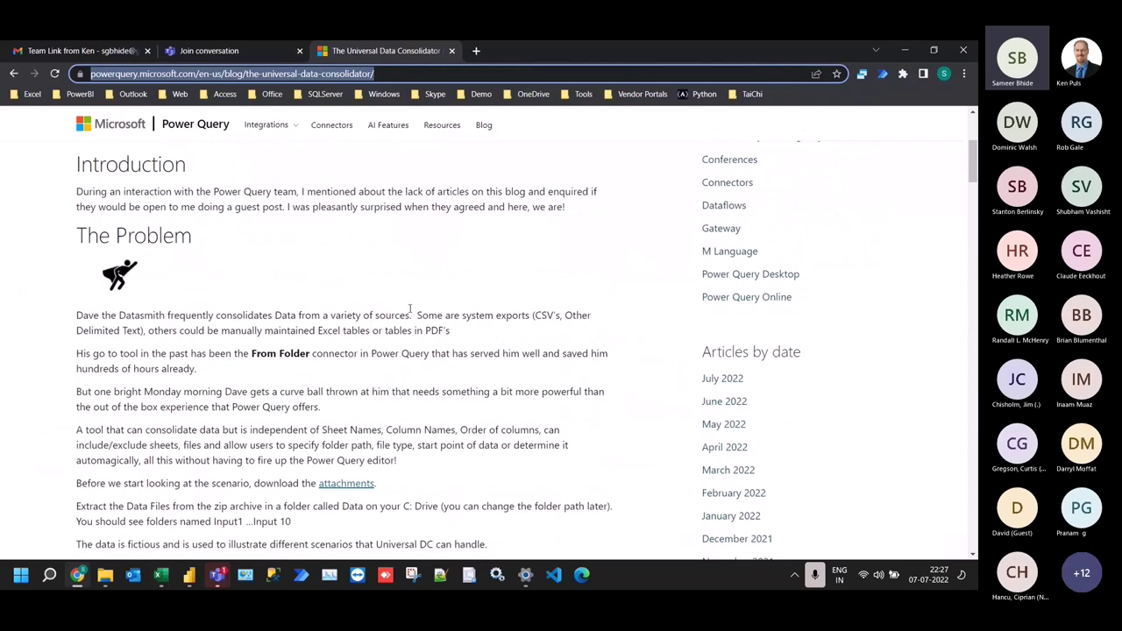
{"action": "scroll", "coordinate": [346, 487], "scroll_direction": "down", "scroll_amount": 1}
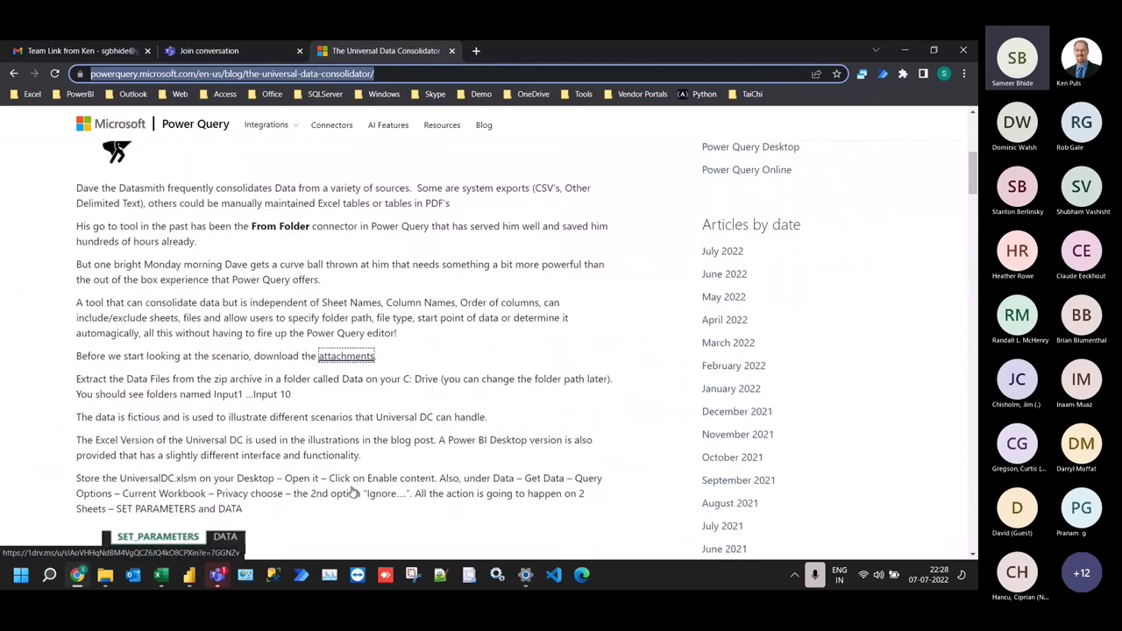
Switch back to the UniversalDC workbook in Excel and examine the columns table's FORMAT settings, then select the RowsToSkip value cell
{"action": "left_click", "coordinate": [160, 574]}
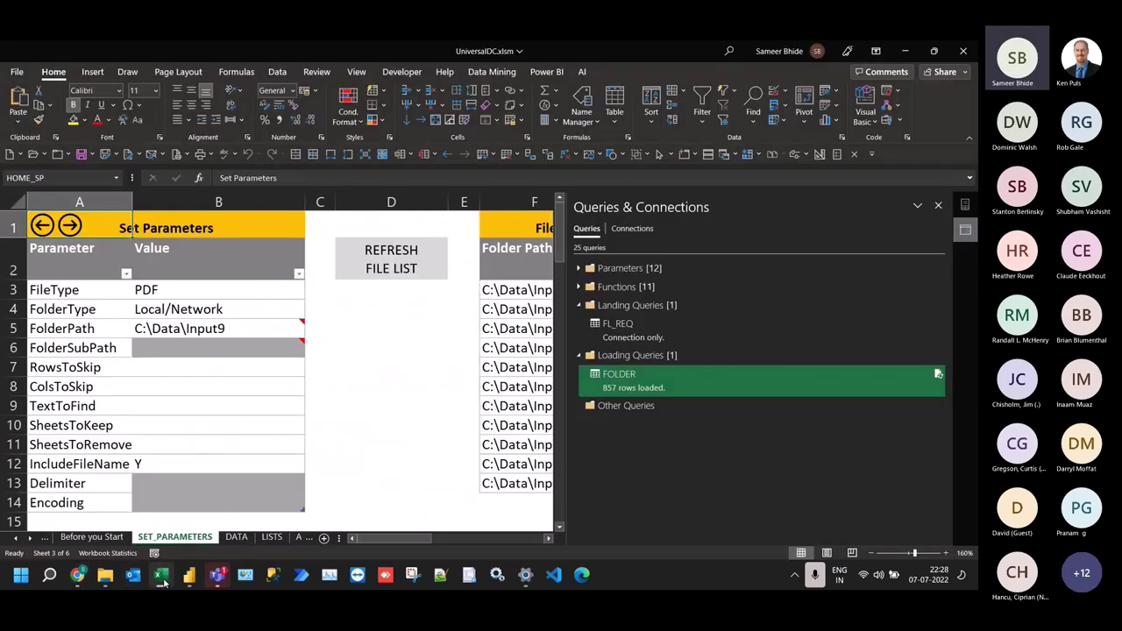
{"action": "left_click_drag", "start_coordinate": [394, 539], "coordinate": [502, 539]}
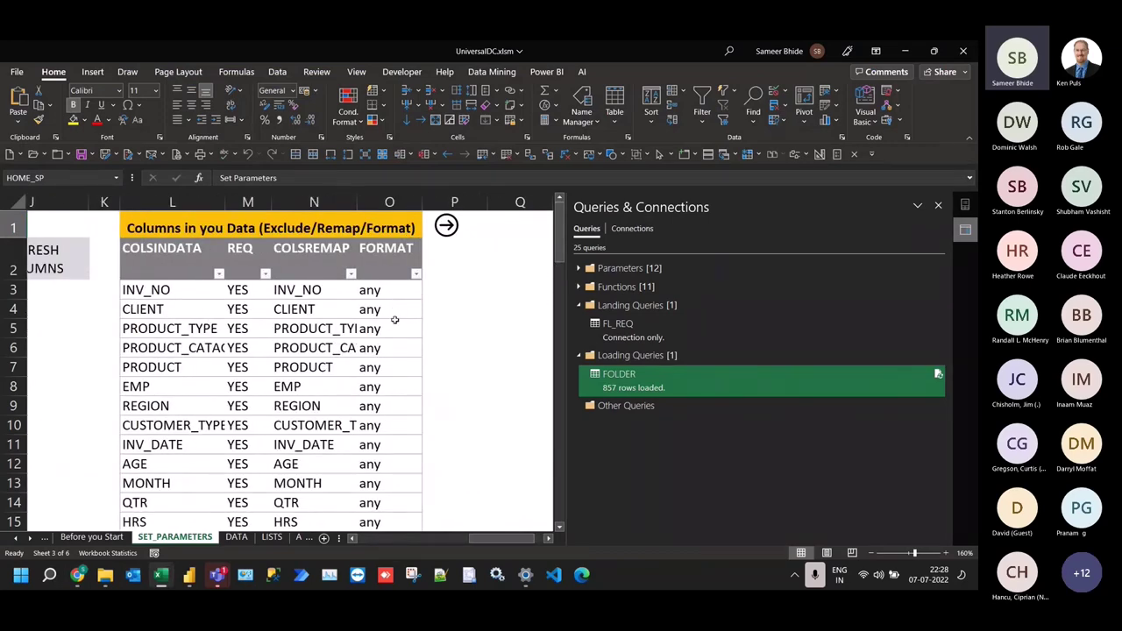
{"action": "scroll", "coordinate": [388, 338], "scroll_direction": "down", "scroll_amount": 1}
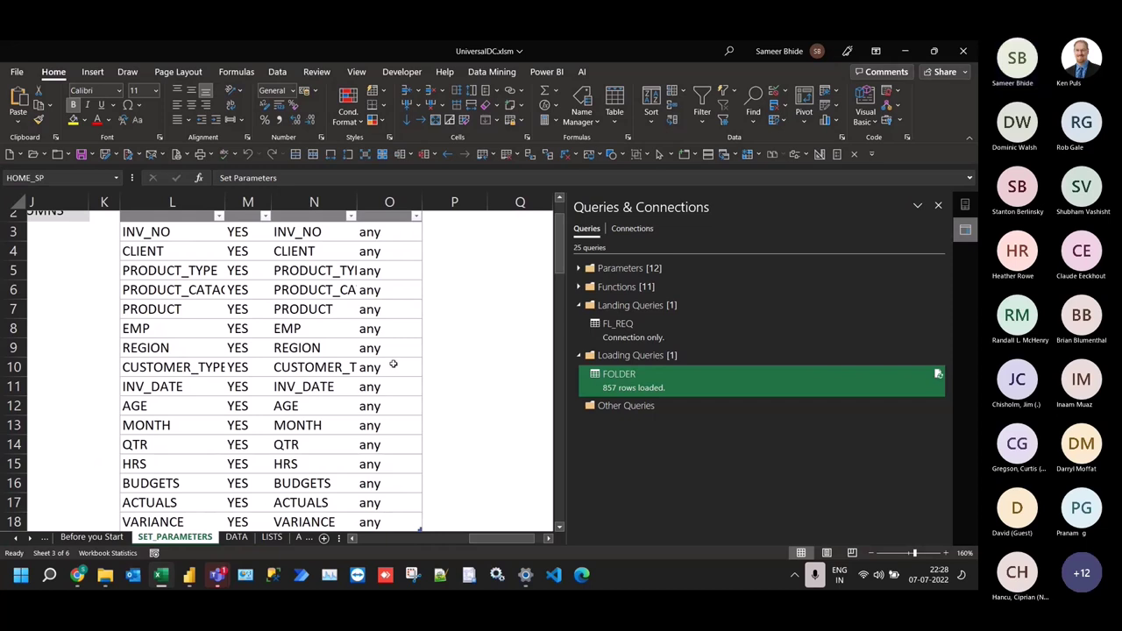
{"action": "left_click", "coordinate": [393, 366]}
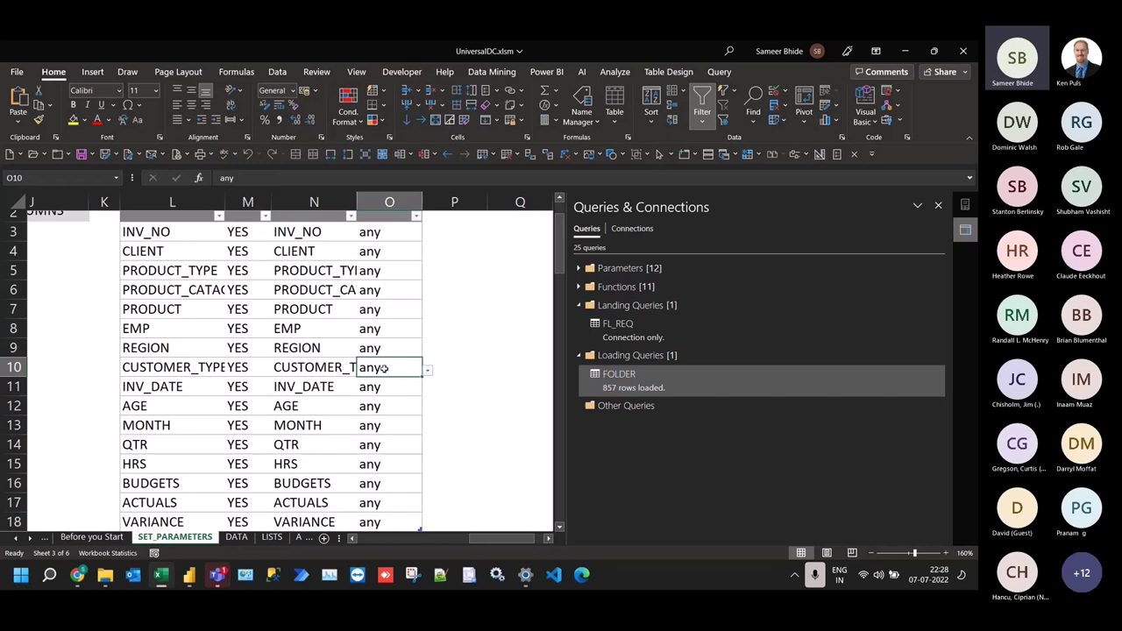
{"action": "left_click", "coordinate": [376, 539]}
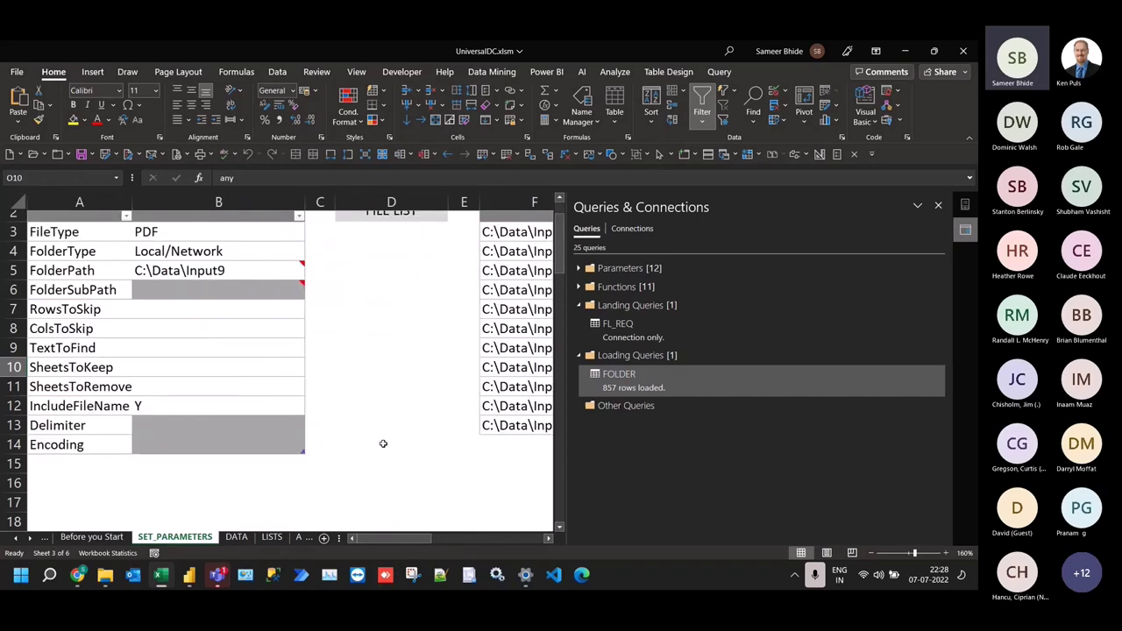
{"action": "scroll", "coordinate": [377, 445], "scroll_direction": "up", "scroll_amount": 1}
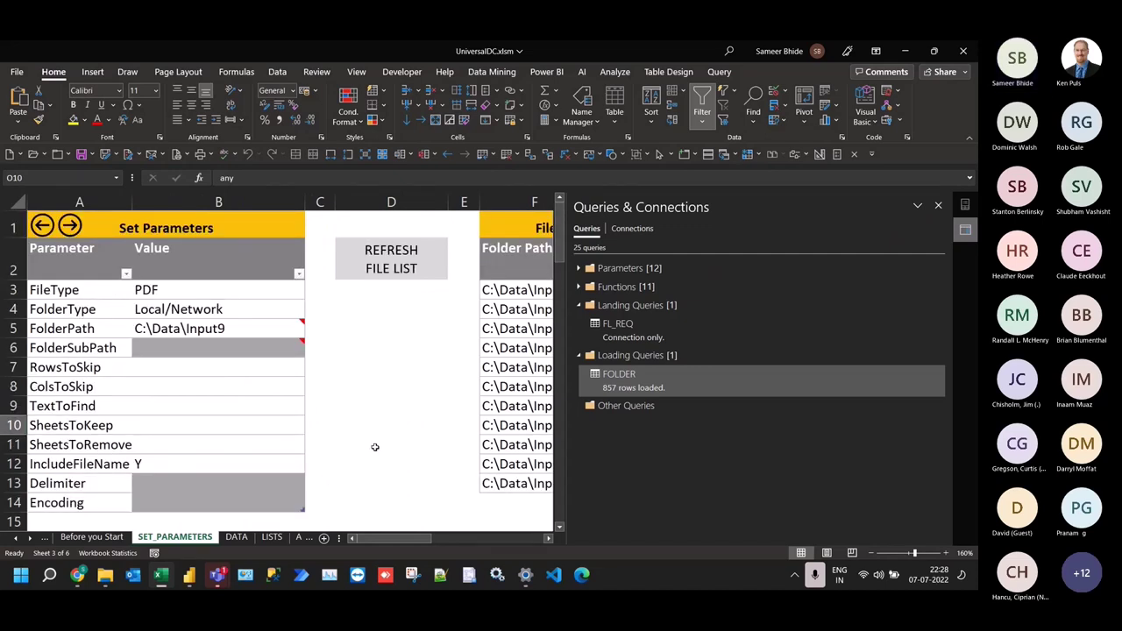
{"action": "left_click", "coordinate": [166, 365]}
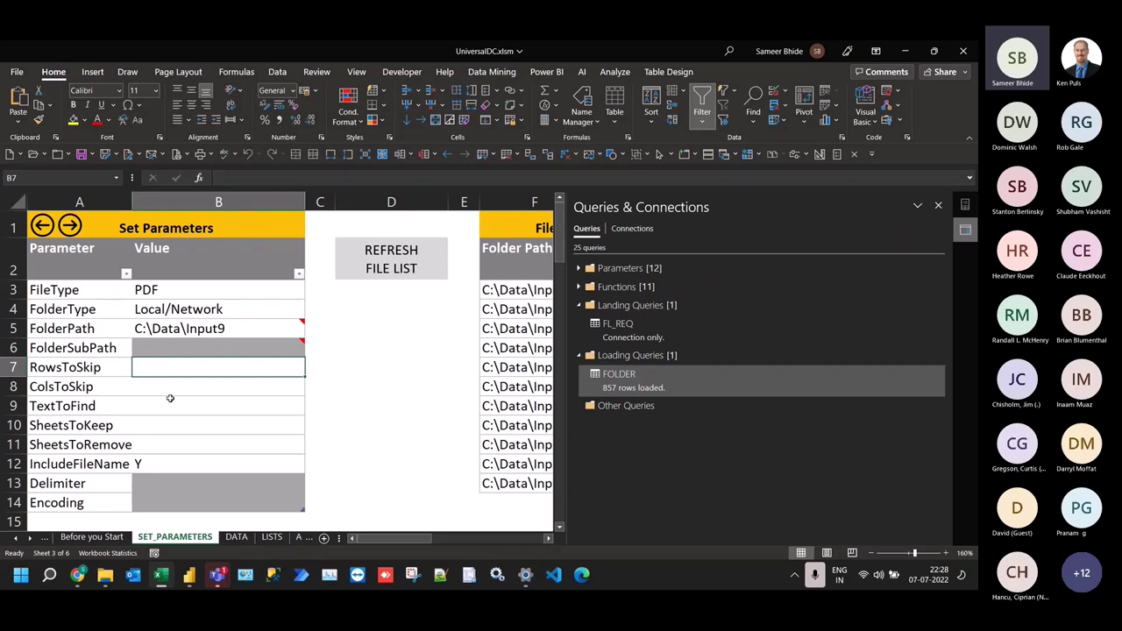
Switch to the Teams meeting, send the copied article link in the meeting chat, and return to the workbook
{"action": "mouse_move", "coordinate": [217, 575]}
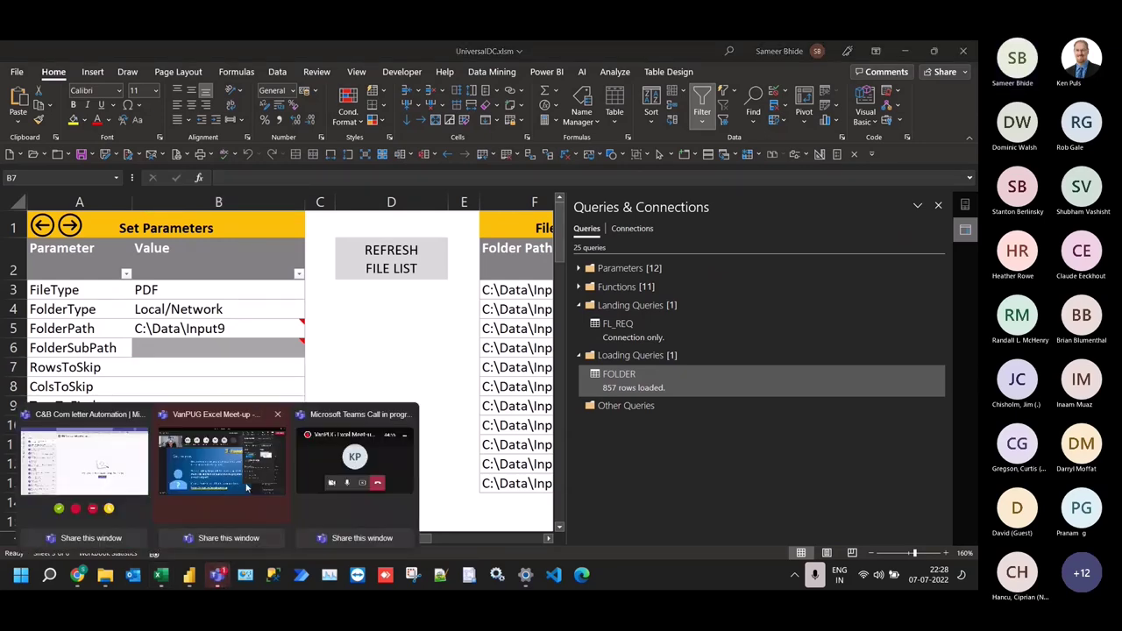
{"action": "left_click", "coordinate": [252, 520]}
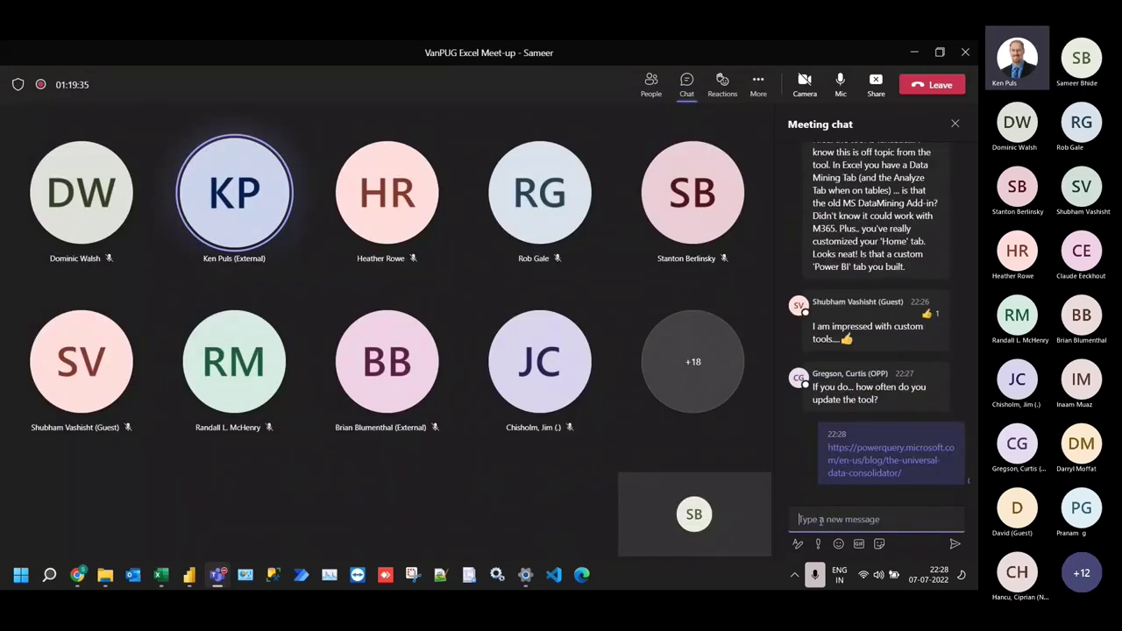
{"action": "key", "text": "alt+Tab"}
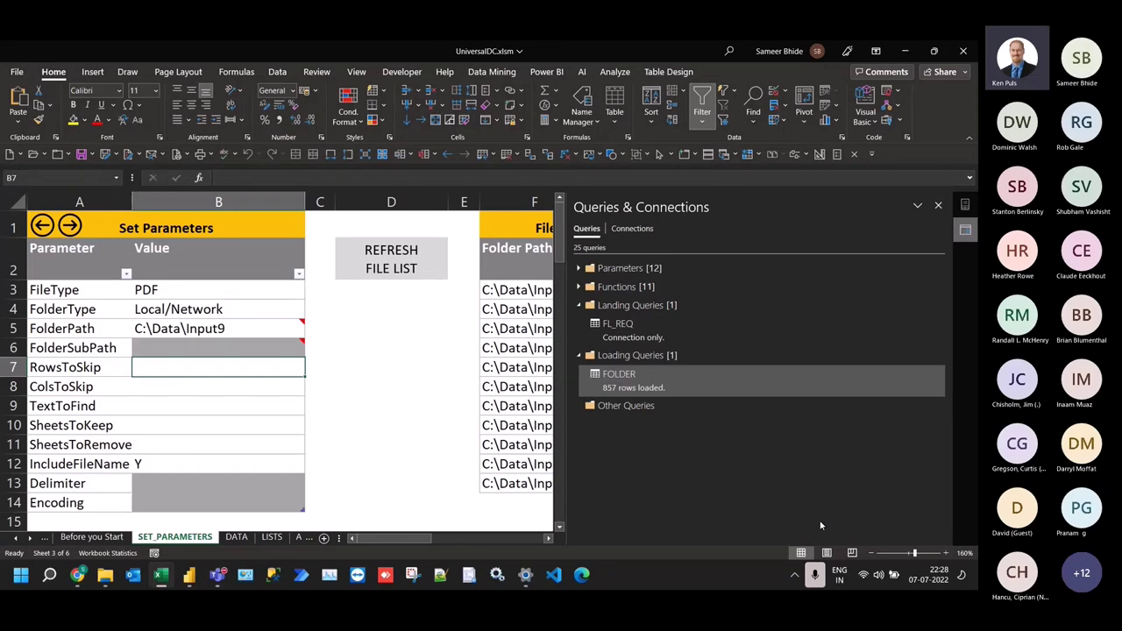
Close the Queries & Connections pane and set the FolderType parameter to Sharepoint/OneDriveFB
{"action": "left_click", "coordinate": [937, 205]}
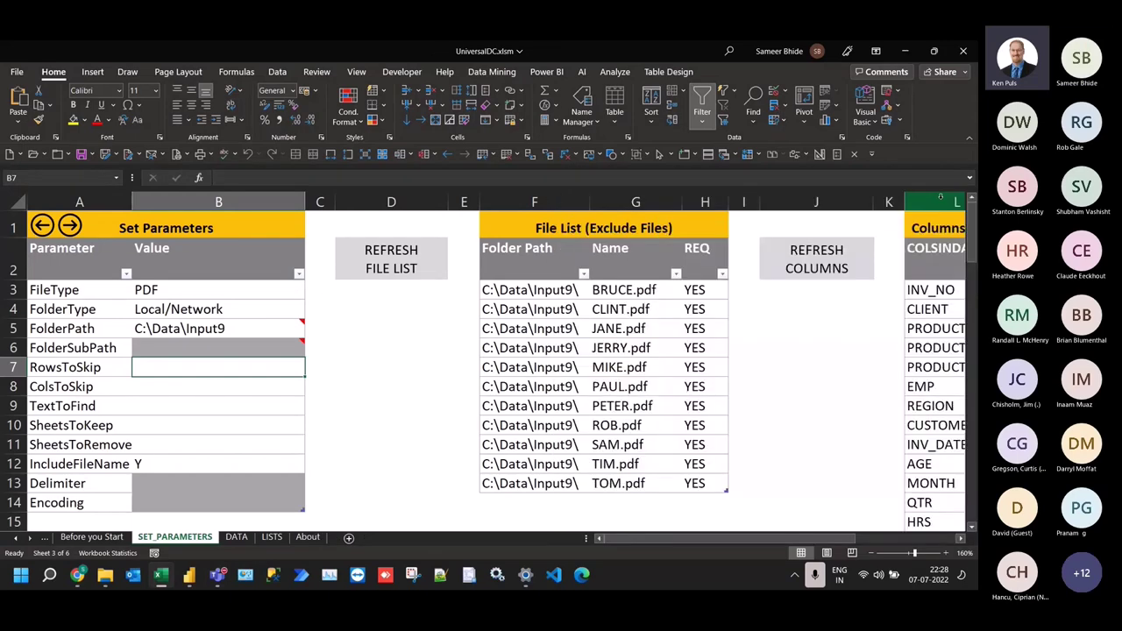
{"action": "left_click", "coordinate": [256, 307]}
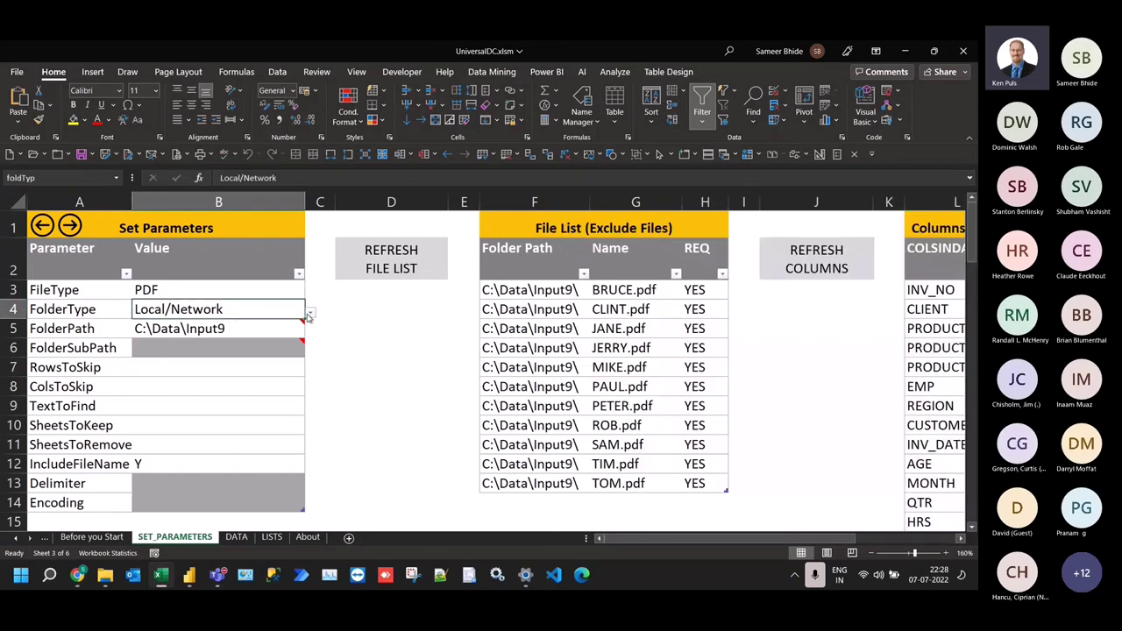
{"action": "left_click", "coordinate": [309, 314]}
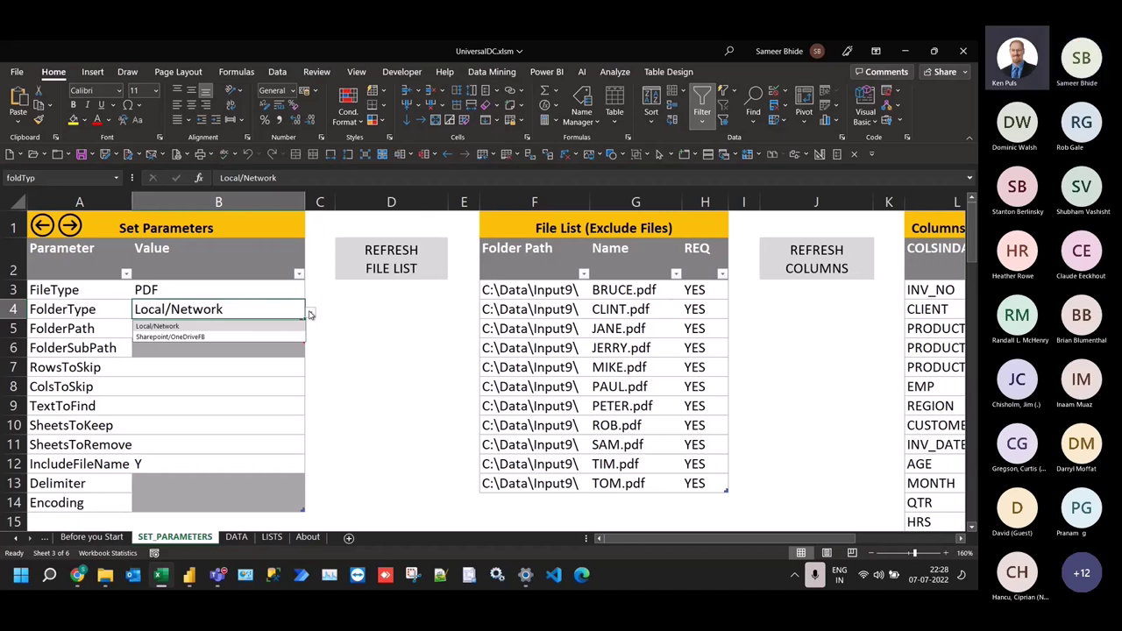
{"action": "left_click", "coordinate": [213, 339]}
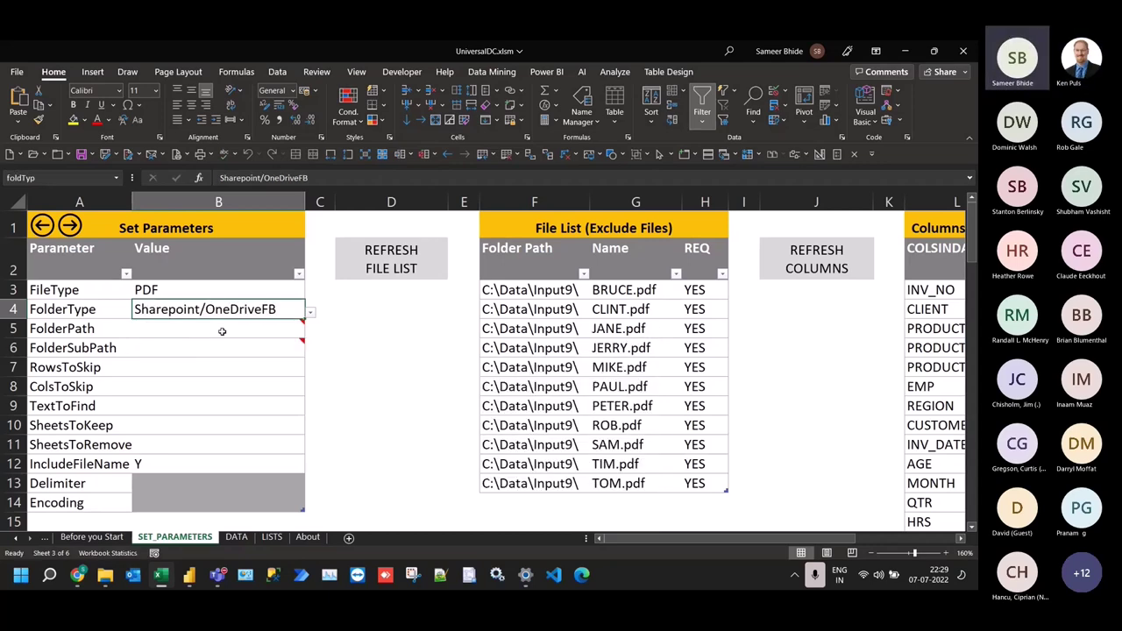
Set the FileType parameter to Excel
{"action": "left_click", "coordinate": [300, 290]}
{"action": "left_click", "coordinate": [308, 295]}
{"action": "left_click", "coordinate": [143, 307]}
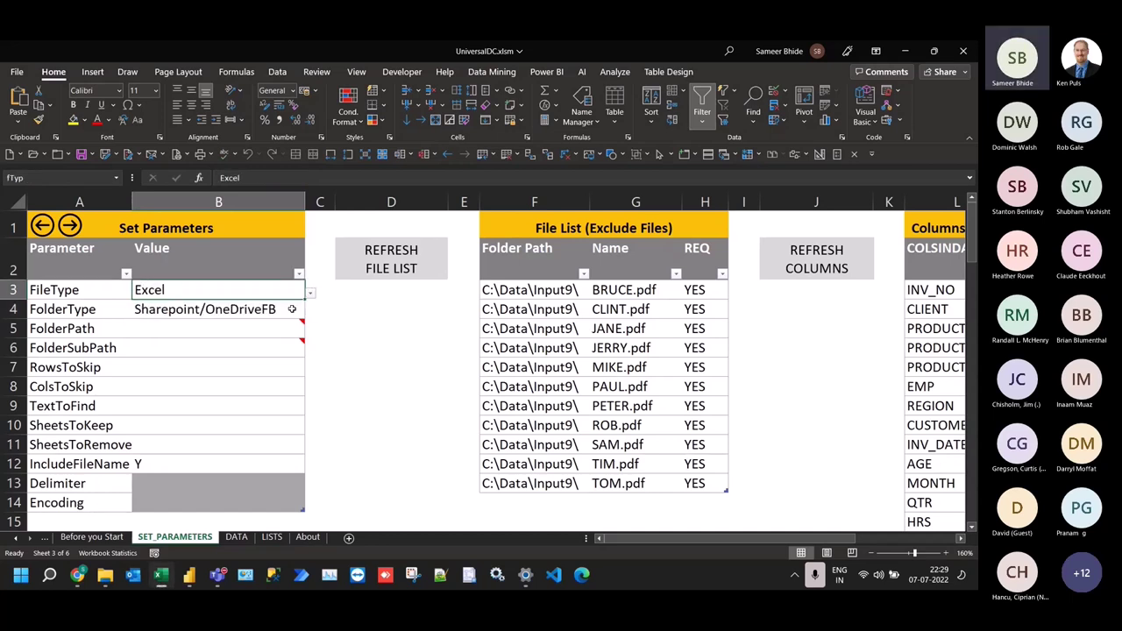
Switch the FolderType parameter to Local/Network and back to Sharepoint/OneDriveFB
{"action": "left_click", "coordinate": [291, 311]}
{"action": "left_click", "coordinate": [311, 317]}
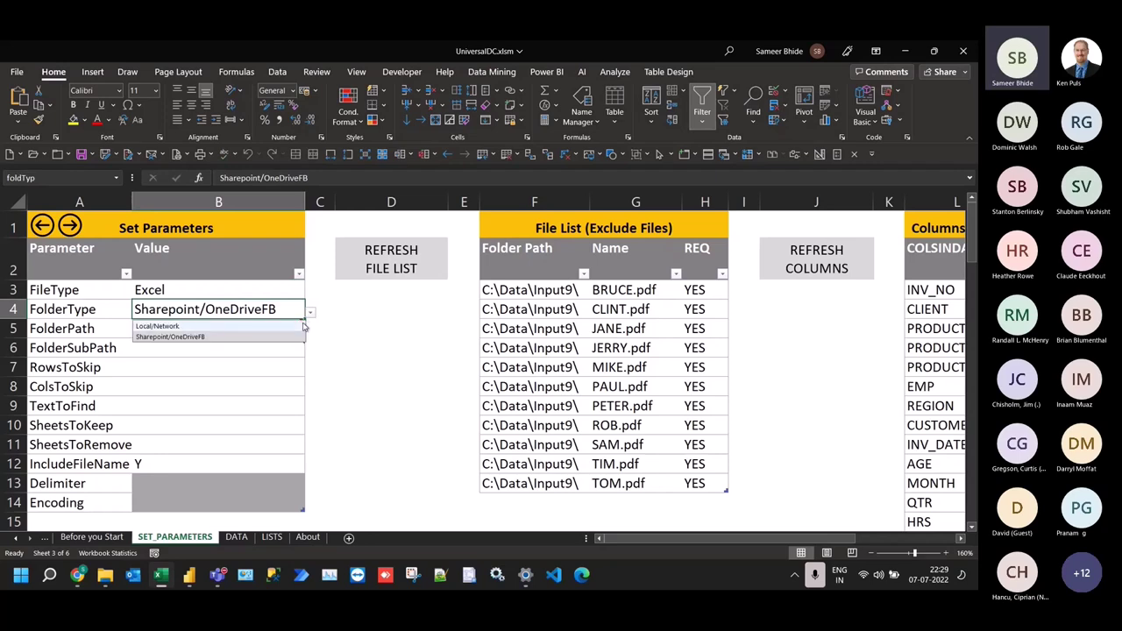
{"action": "left_click", "coordinate": [303, 323]}
{"action": "left_click", "coordinate": [301, 324]}
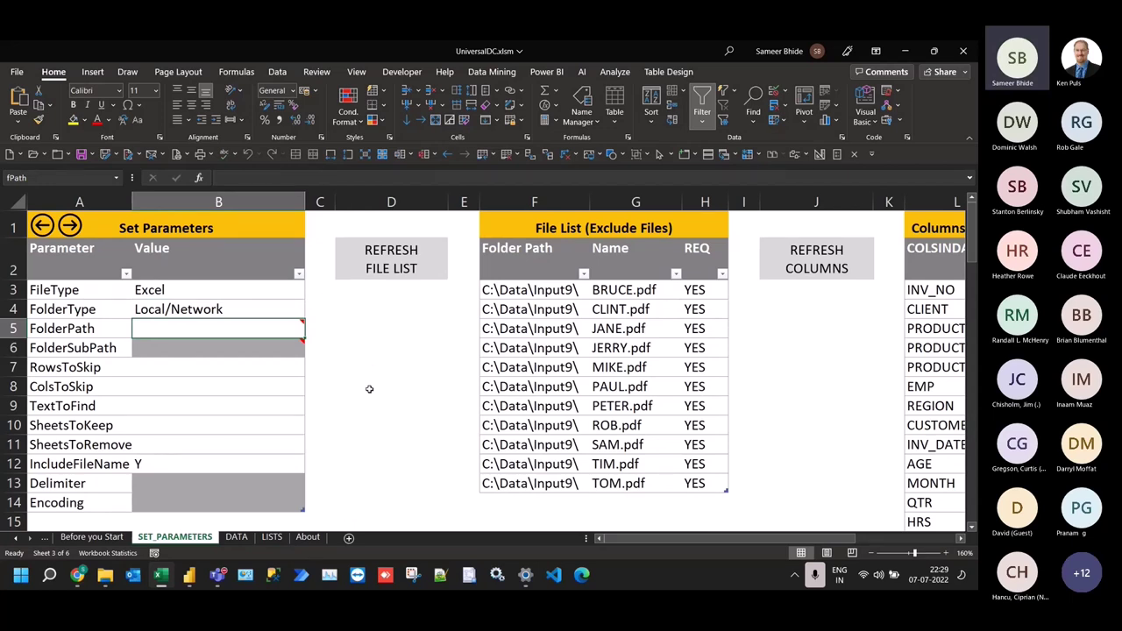
{"action": "left_click", "coordinate": [268, 308]}
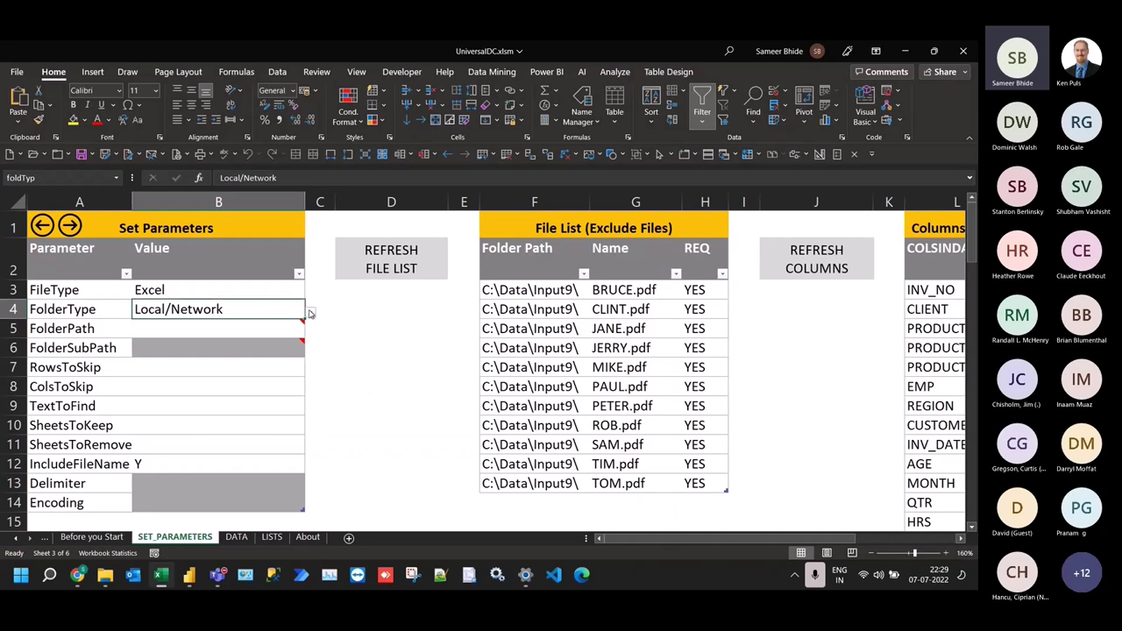
{"action": "left_click", "coordinate": [309, 312]}
{"action": "left_click", "coordinate": [272, 336]}
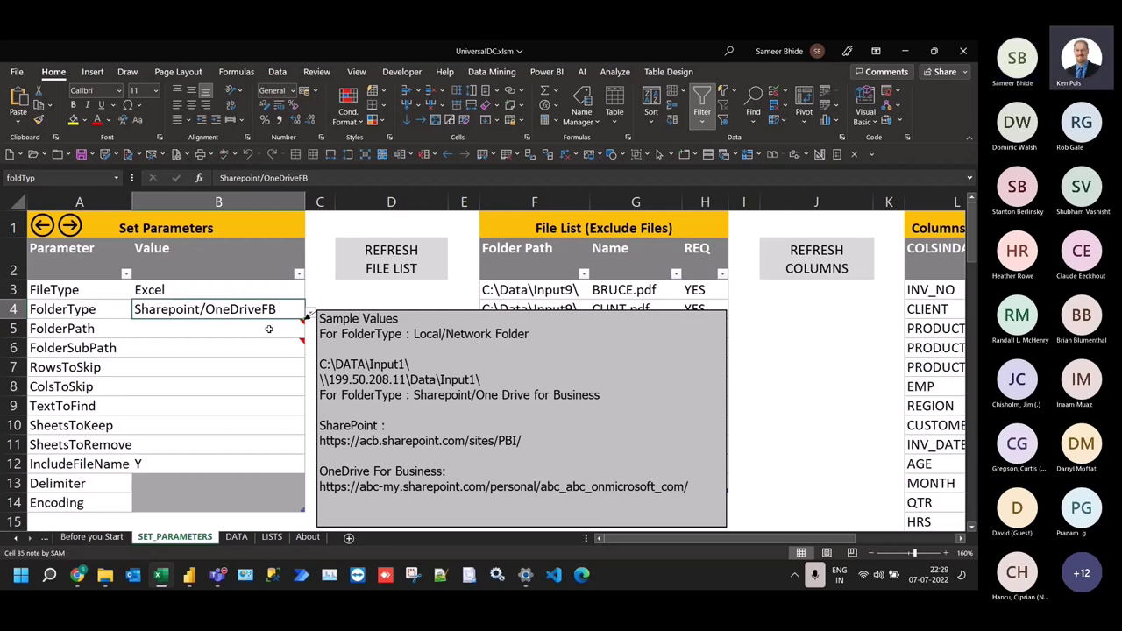
Switch to Notepad++ and copy the OneDrive root address in line 4, up to the slash before Documents
{"action": "left_click", "coordinate": [267, 329]}
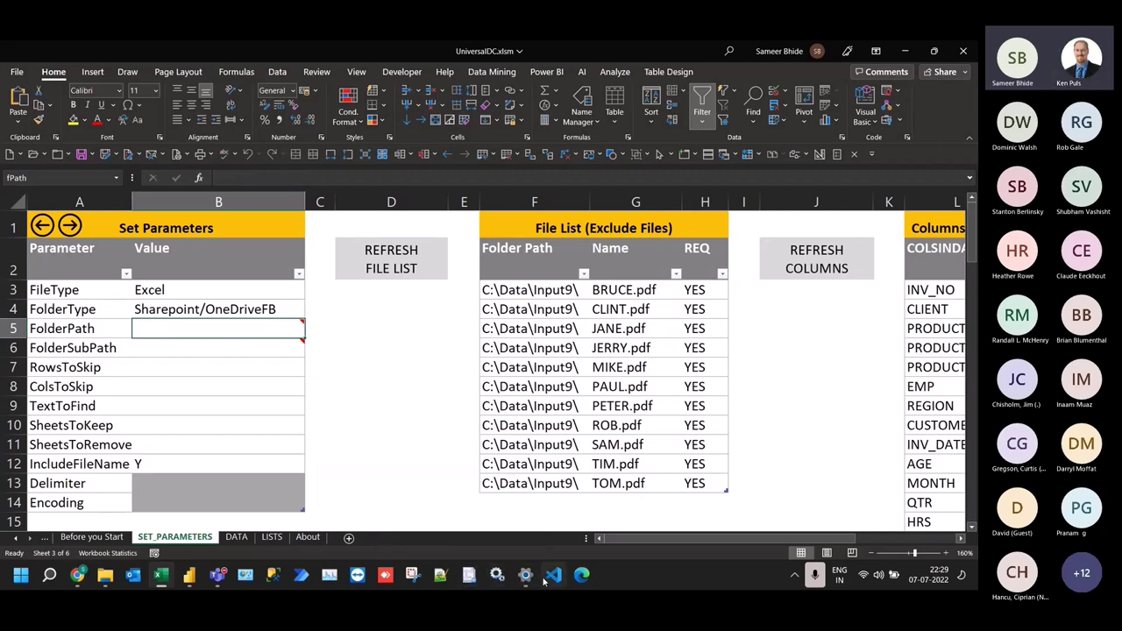
{"action": "left_click", "coordinate": [440, 575]}
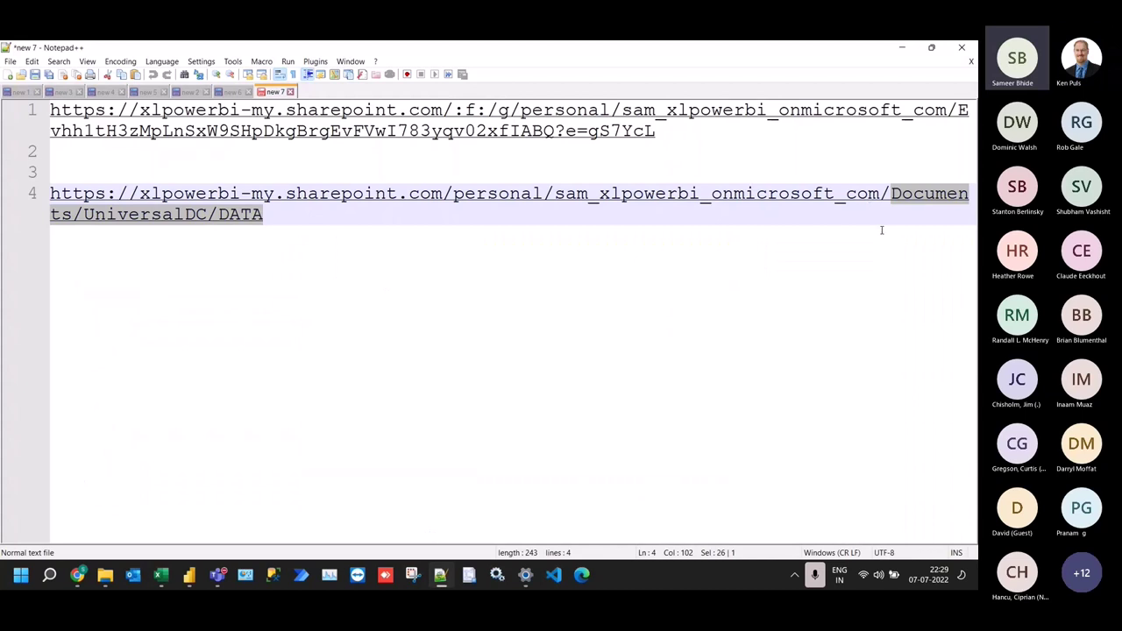
{"action": "left_click", "coordinate": [886, 200]}
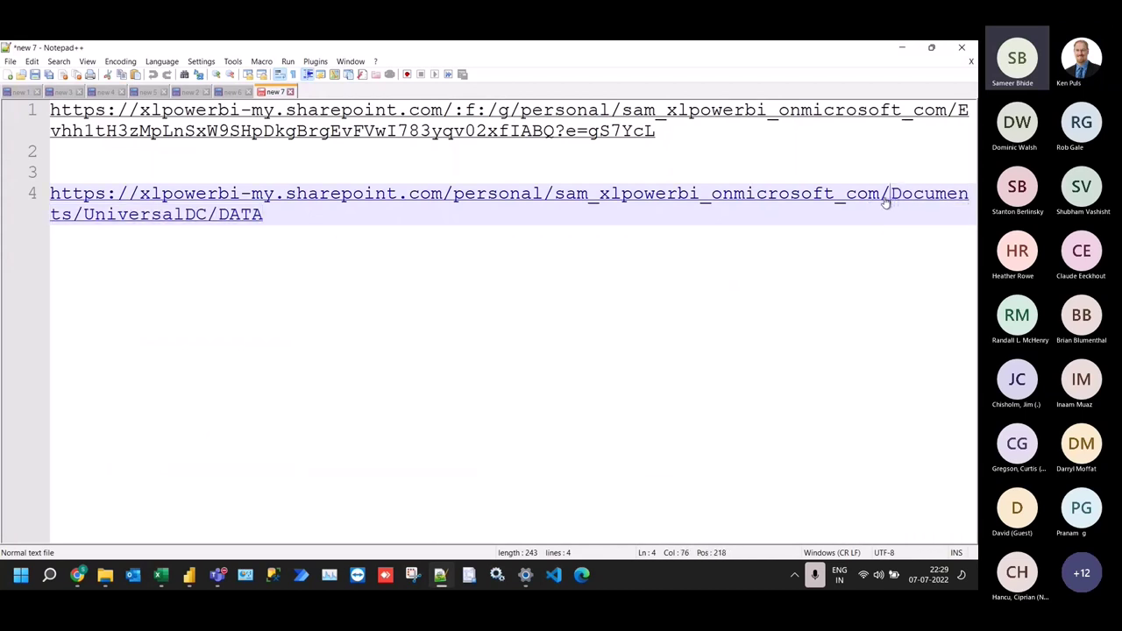
{"action": "left_click", "coordinate": [33, 191], "text": "shift"}
{"action": "key", "text": "ctrl+c"}
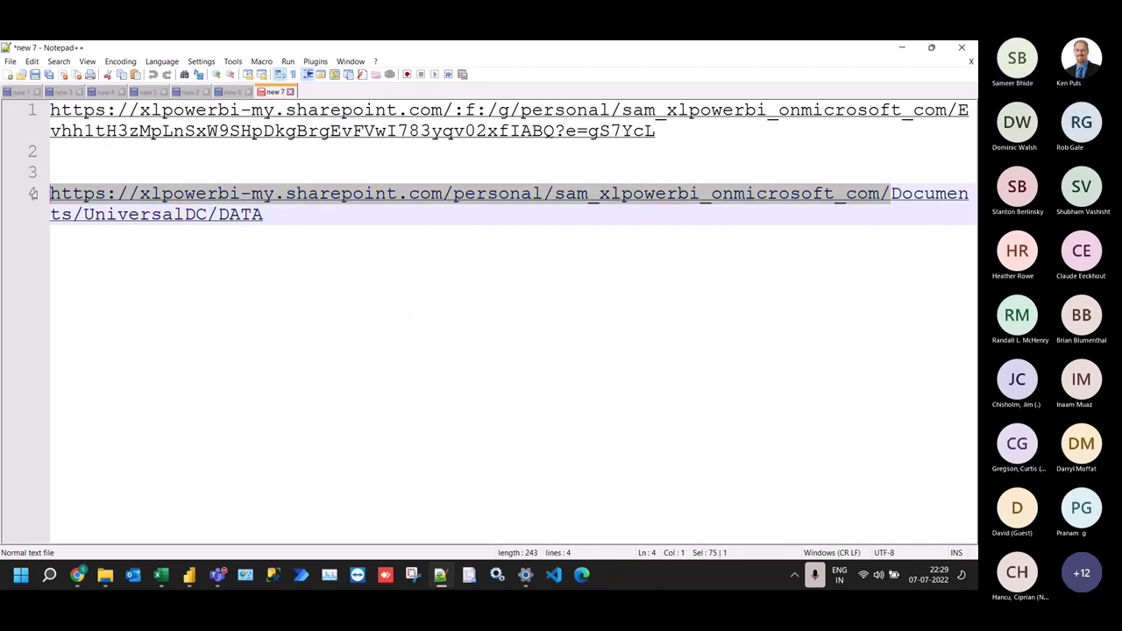
Return to the UniversalDC workbook in Excel and paste the copied OneDrive address as the FolderPath value, dismissing the notice
{"action": "key", "text": "alt+Tab"}
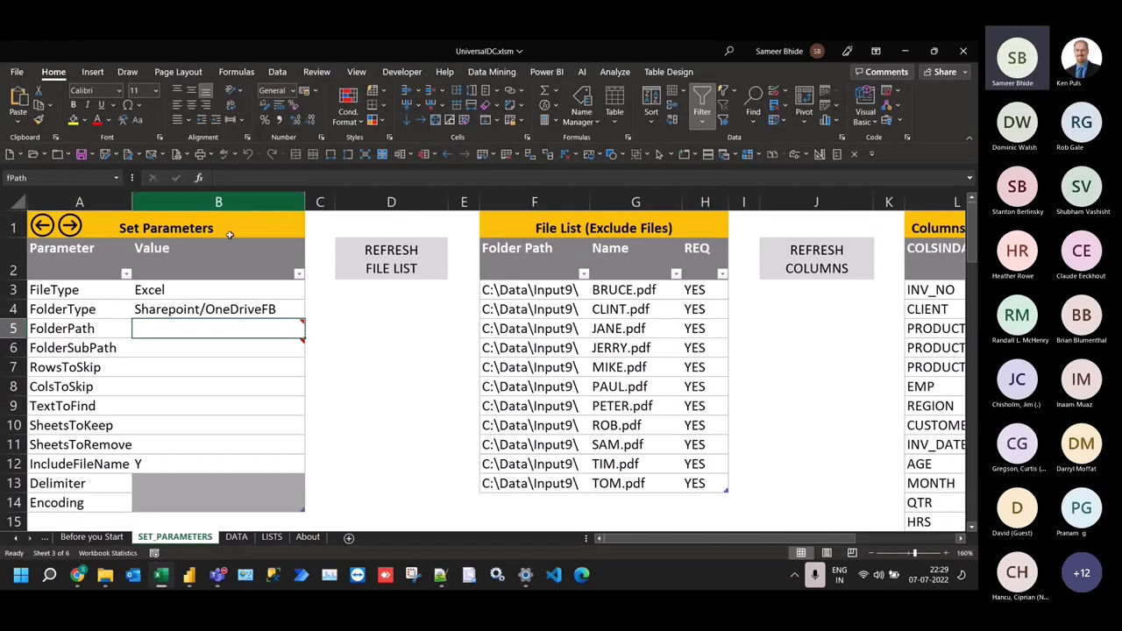
{"action": "double_click", "coordinate": [190, 330]}
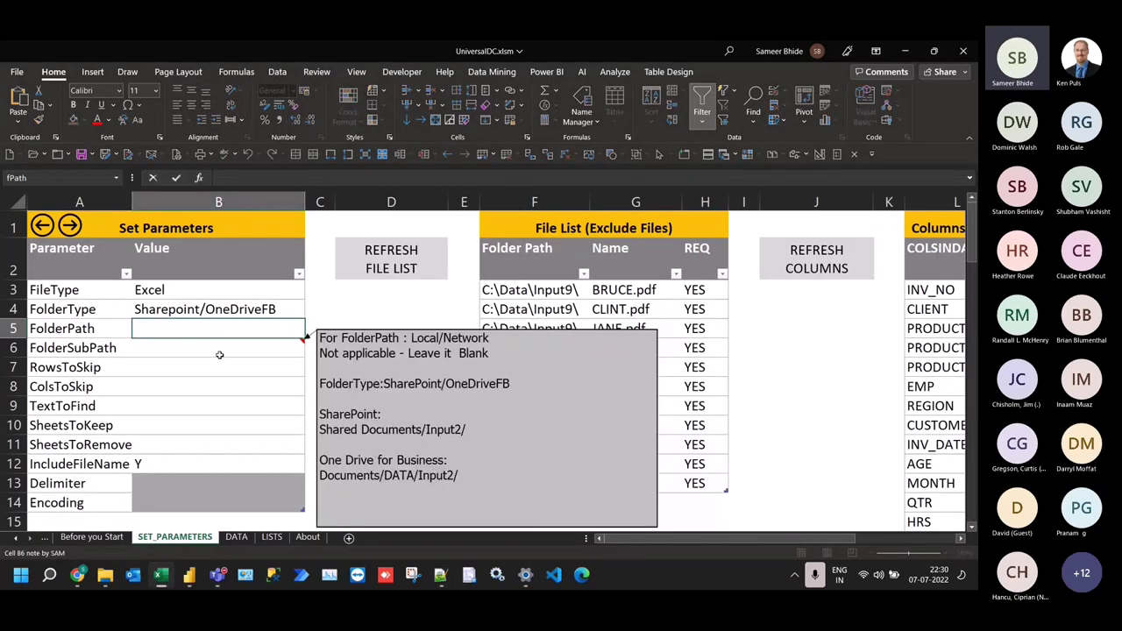
{"action": "key", "text": "ctrl+v"}
{"action": "key", "text": "Return"}
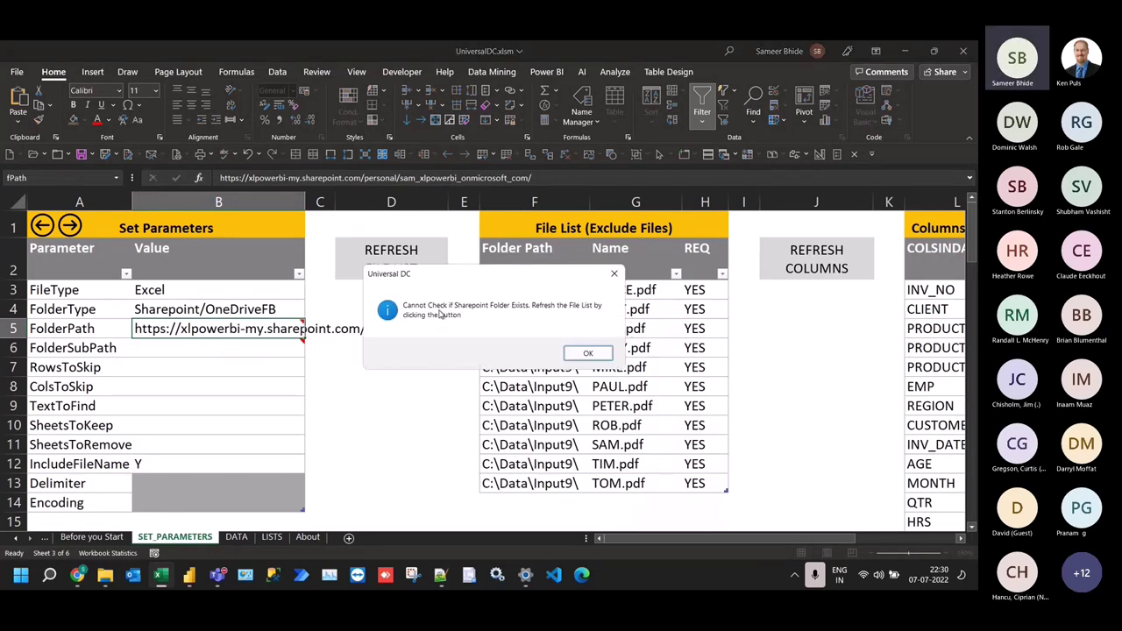
{"action": "left_click", "coordinate": [589, 354]}
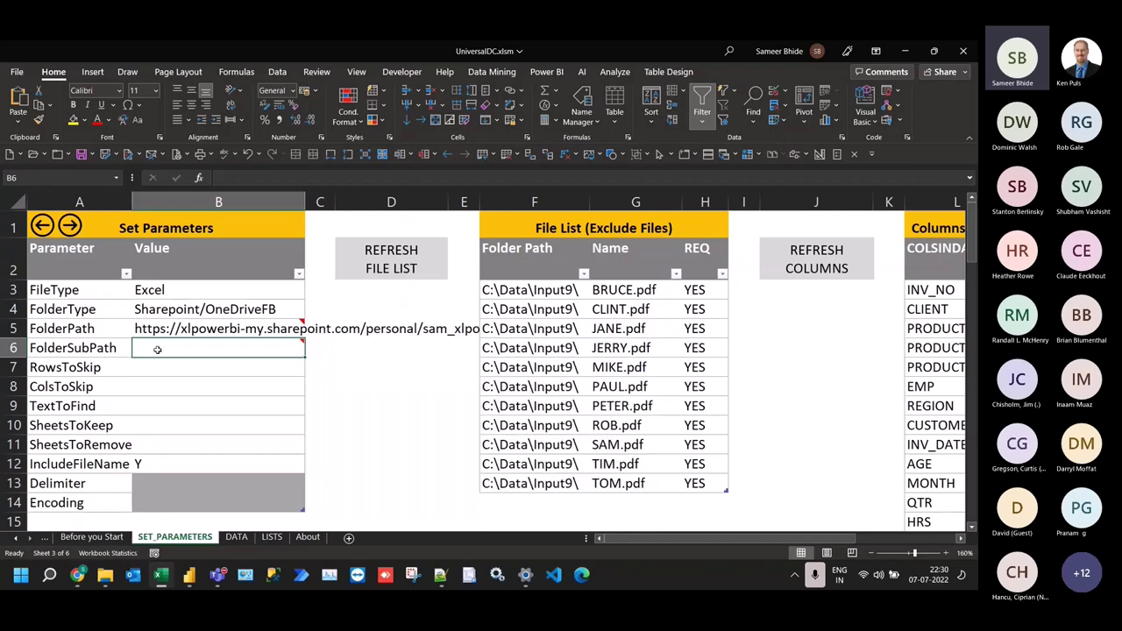
Read the sample-values note on the FolderSubPath cell and check the full FolderPath address without changing it
{"action": "mouse_move", "coordinate": [157, 349]}
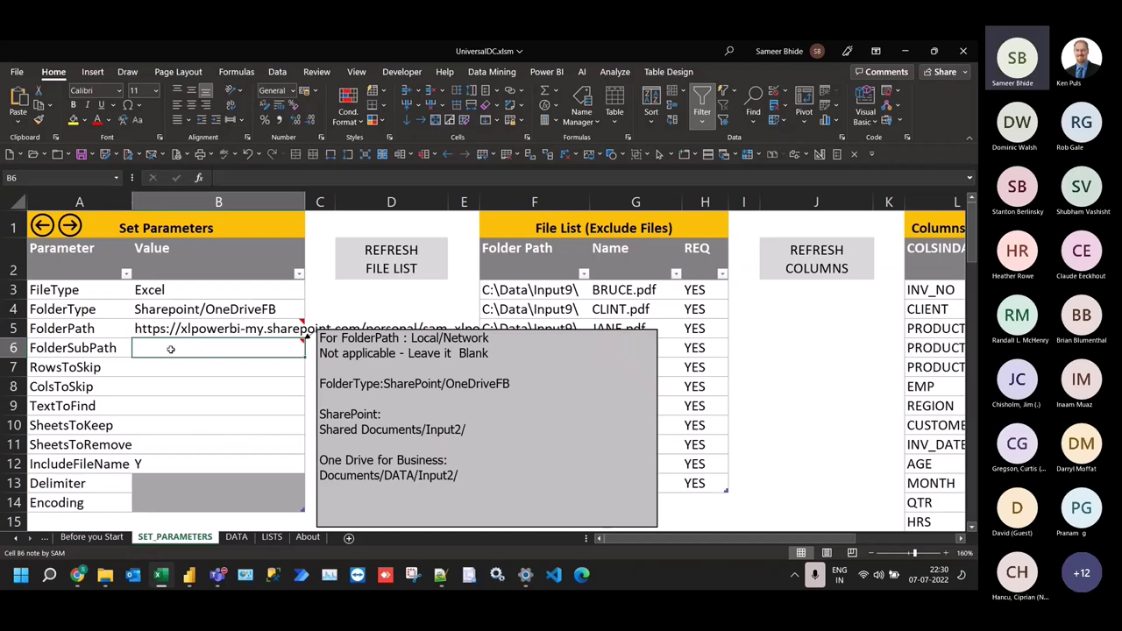
{"action": "left_click", "coordinate": [200, 326]}
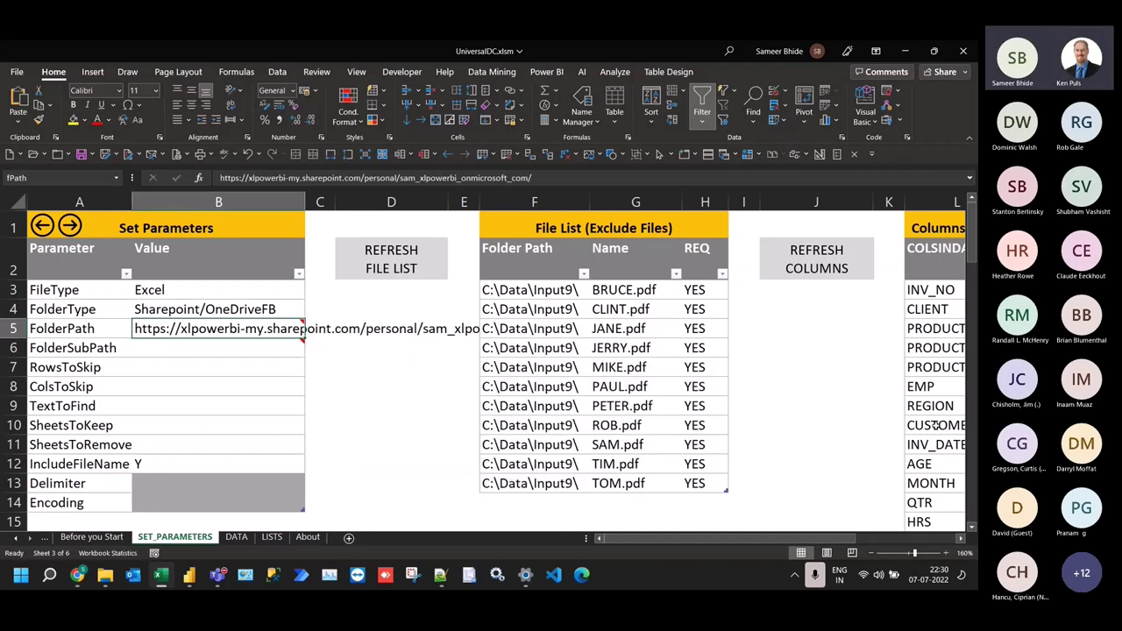
{"action": "key", "text": "F2"}
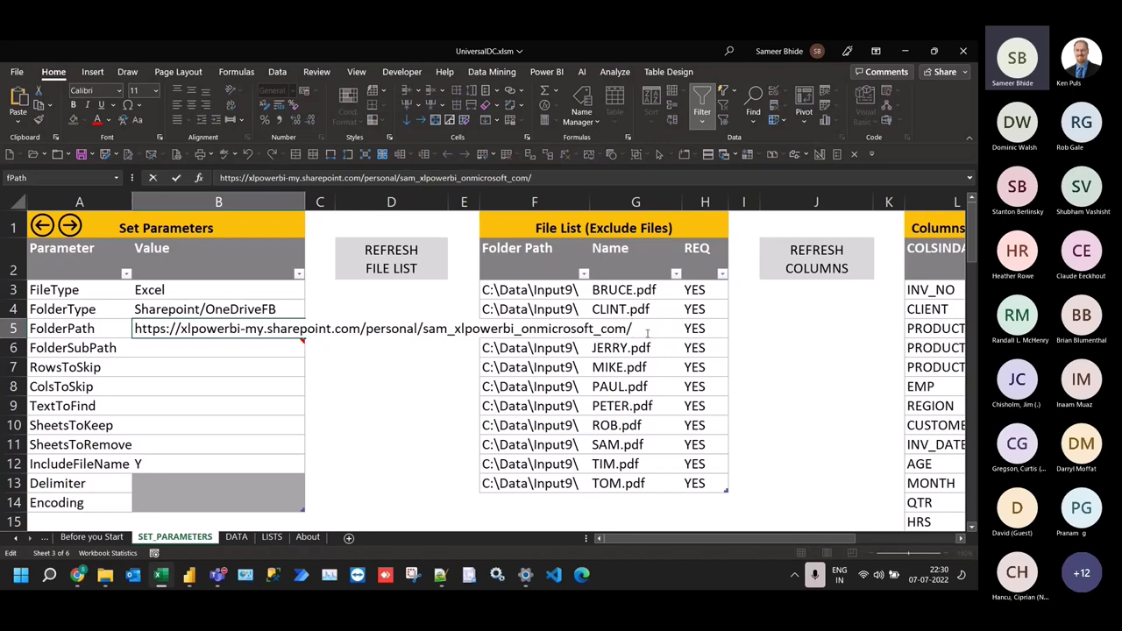
{"action": "key", "text": "Escape"}
Switch to Notepad++ and copy the Documents/UniversalDC/DATA part of the address in line 4
{"action": "left_click", "coordinate": [441, 575]}
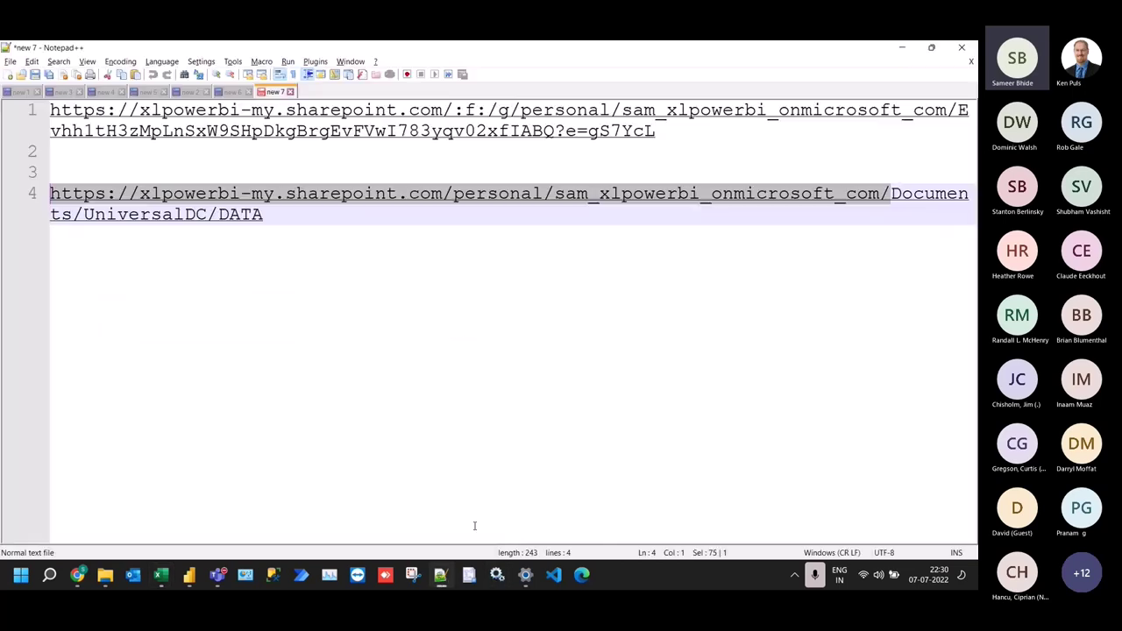
{"action": "left_click_drag", "start_coordinate": [892, 194], "coordinate": [316, 234]}
{"action": "key", "text": "ctrl+c"}
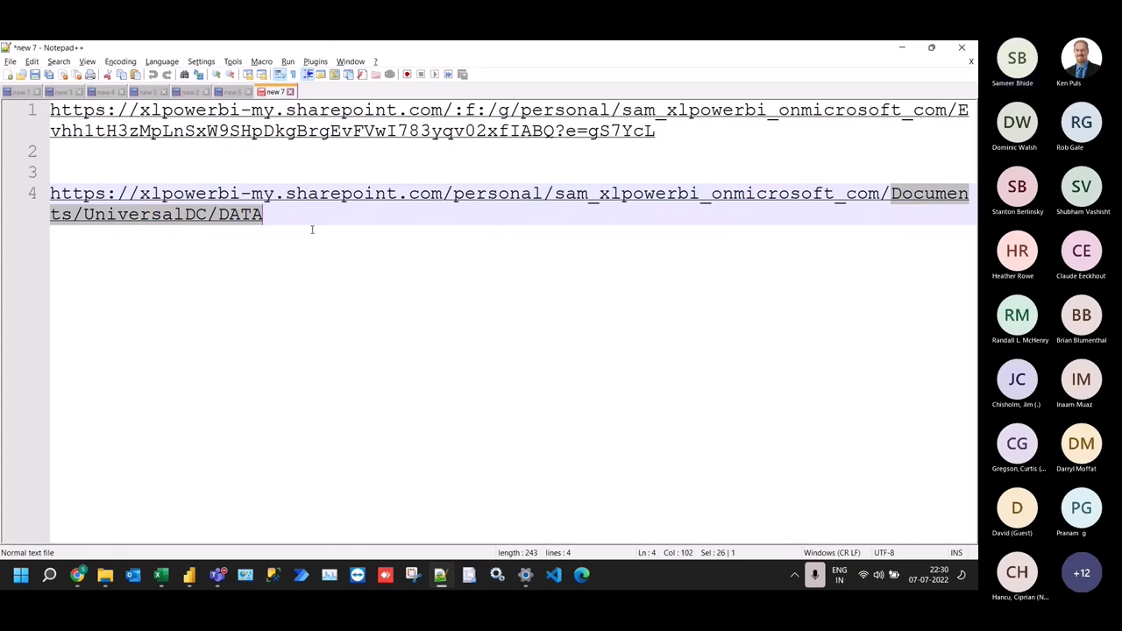
Return to the workbook and set the FolderSubPath parameter to Documents/UniversalDC/DATA/Input2/ using the copied path
{"action": "key", "text": "alt+Tab"}
{"action": "double_click", "coordinate": [228, 349]}
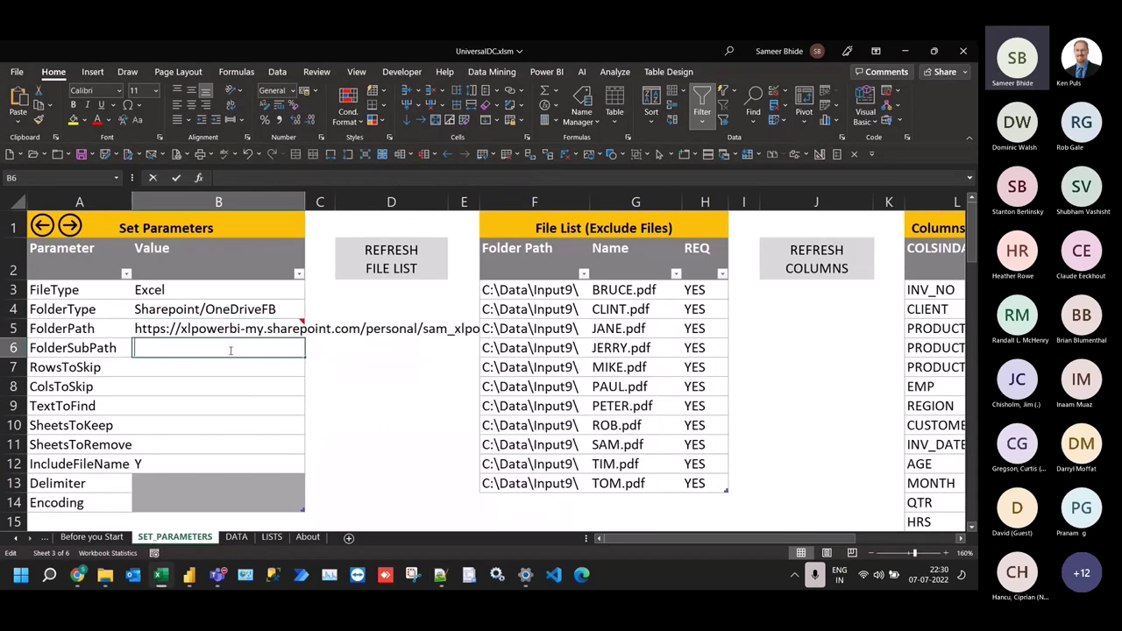
{"action": "key", "text": "ctrl+v"}
{"action": "mouse_move", "coordinate": [525, 574]}
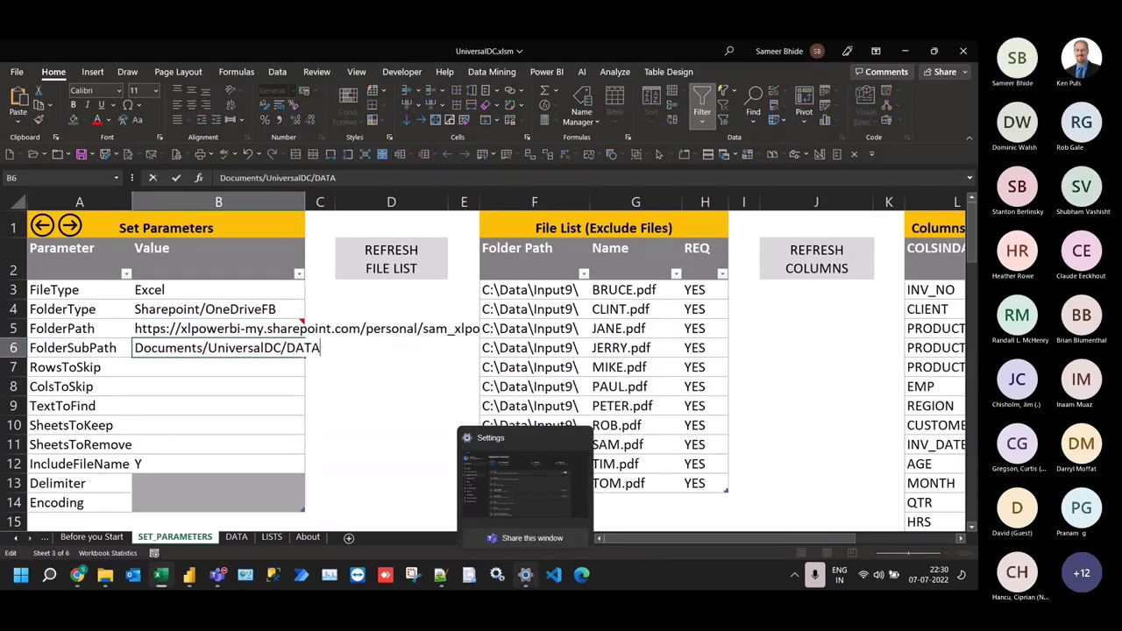
{"action": "type", "text": "/Inp"}
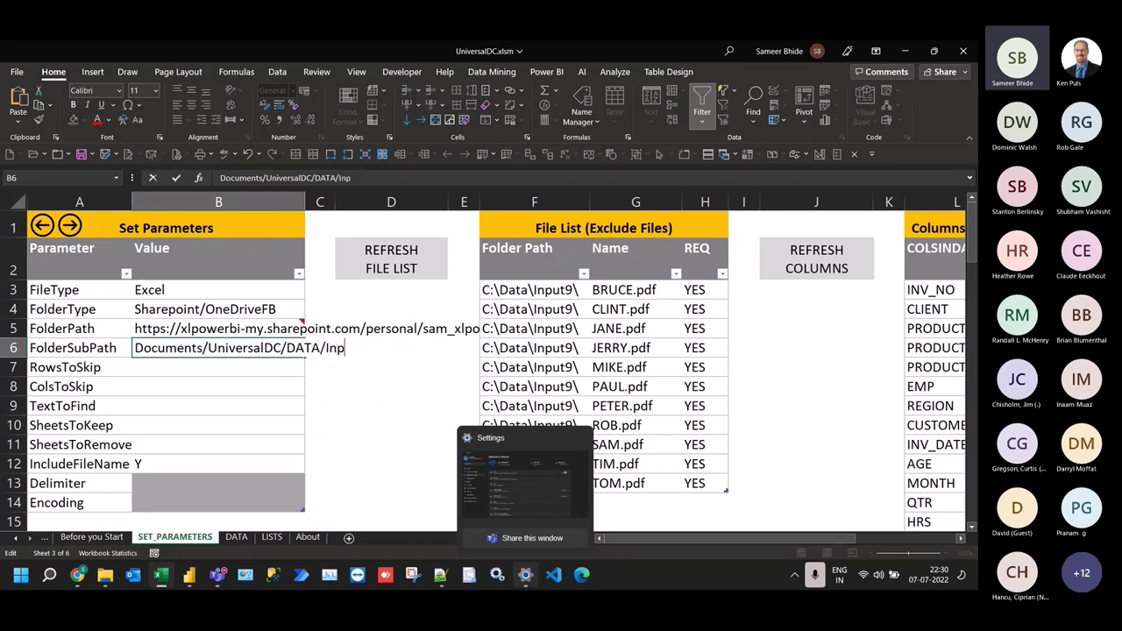
{"action": "type", "text": "ut2/"}
{"action": "key", "text": "Return"}
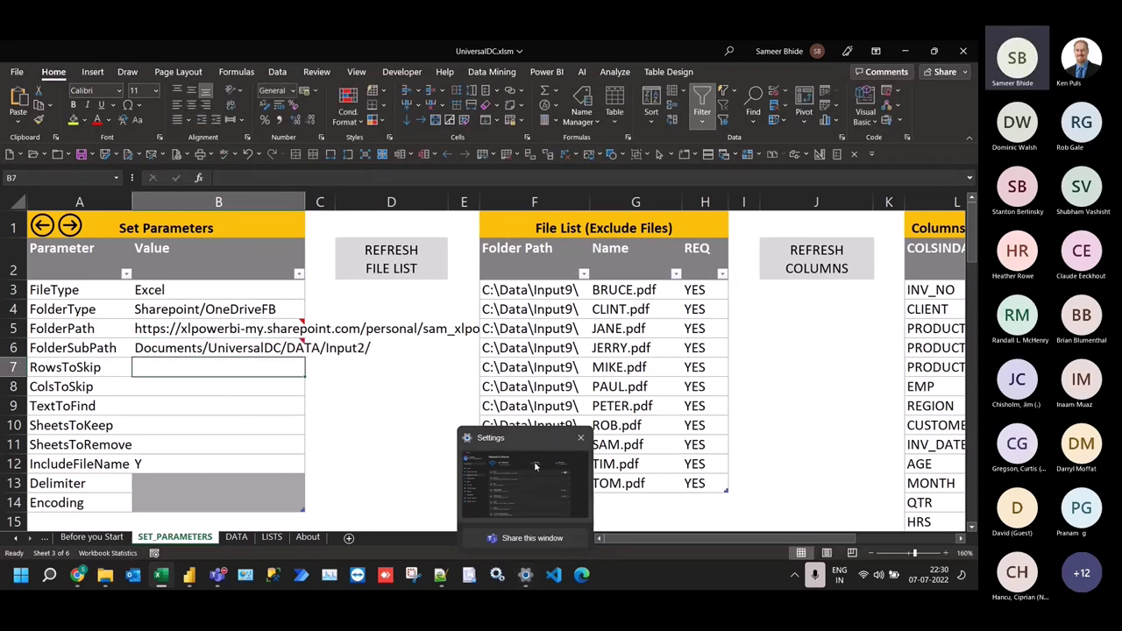
Refresh the file list from the OneDrive folder and look through the listed files and their folder path
{"action": "left_click", "coordinate": [417, 276]}
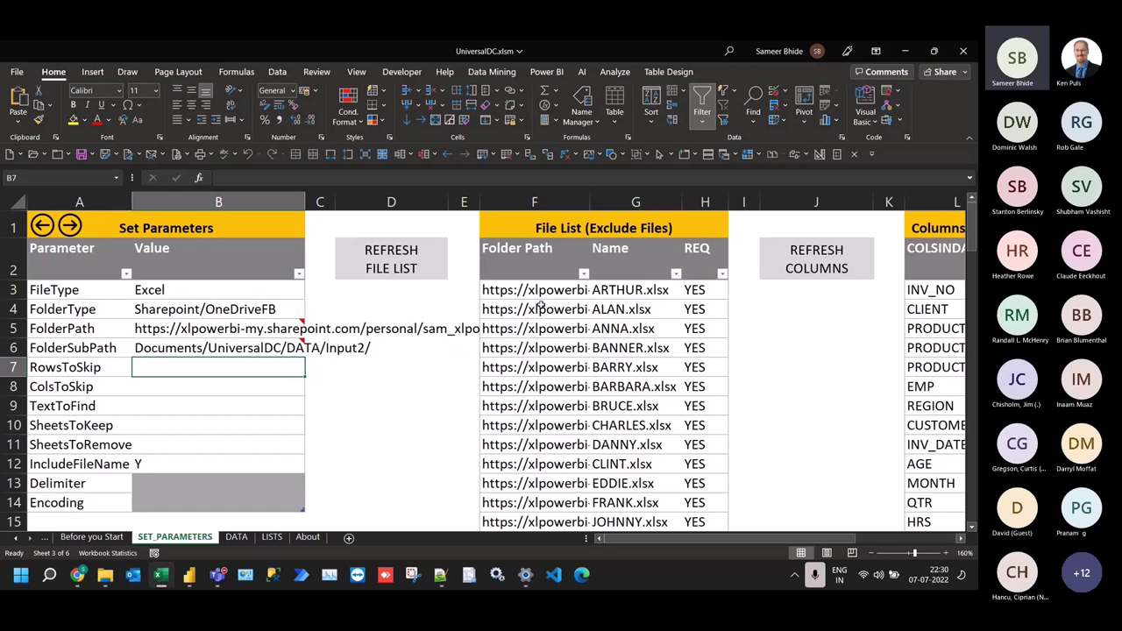
{"action": "left_click", "coordinate": [564, 288]}
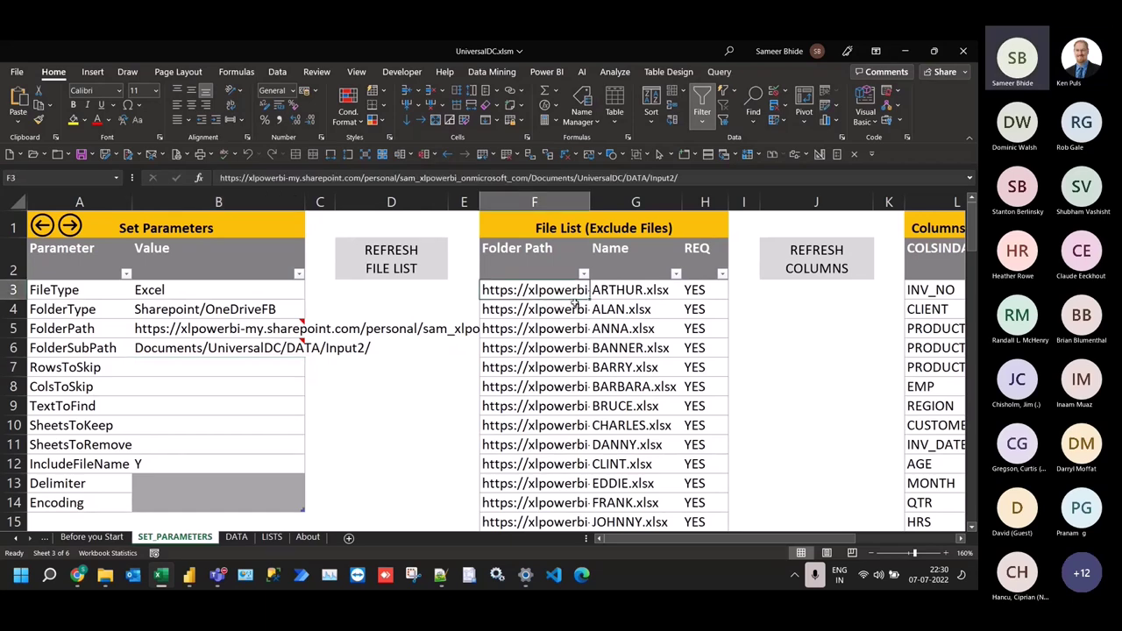
{"action": "scroll", "coordinate": [575, 303], "scroll_direction": "down", "scroll_amount": 2}
{"action": "scroll", "coordinate": [622, 278], "scroll_direction": "down", "scroll_amount": 1}
{"action": "scroll", "coordinate": [629, 280], "scroll_direction": "up", "scroll_amount": 3}
Try to refresh the combined table on the DATA sheet, dismiss the message and return to the SET_PARAMETERS sheet
{"action": "left_click", "coordinate": [236, 537]}
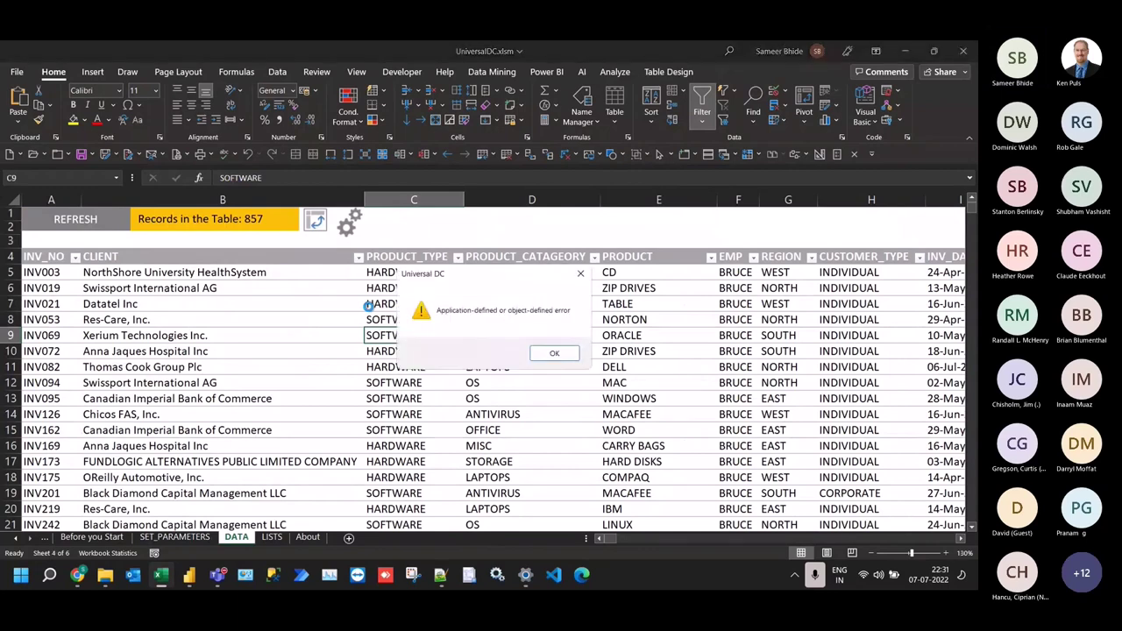
{"action": "left_click", "coordinate": [556, 354]}
{"action": "left_click", "coordinate": [174, 536]}
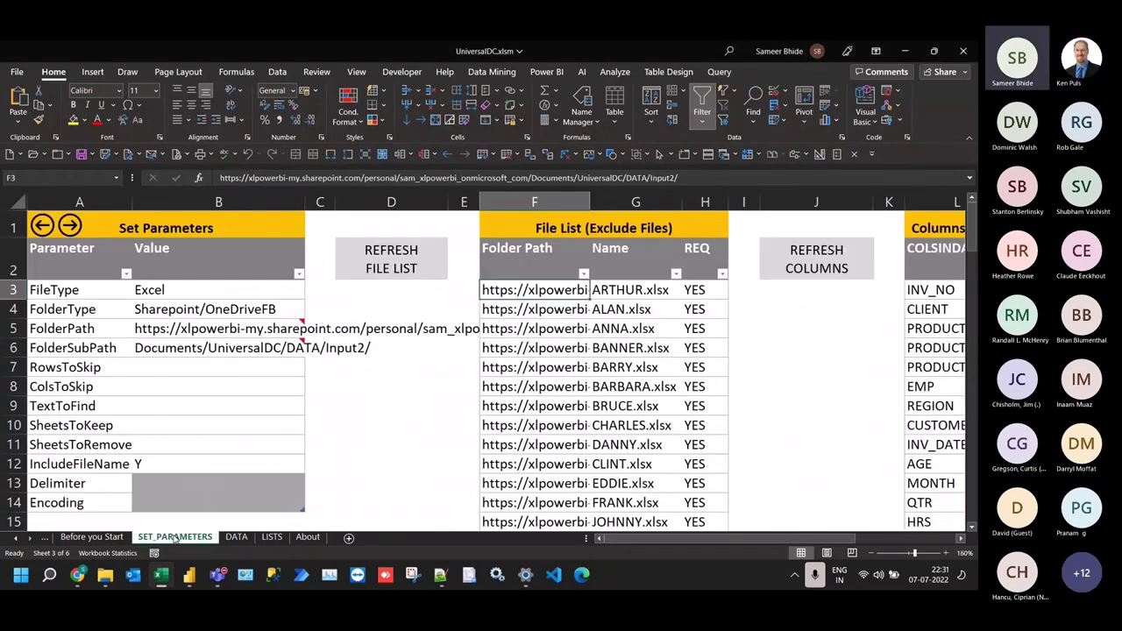
Check the parameters, the file list and the columns table on the SET_PARAMETERS sheet for the cause of the refresh error
{"action": "scroll", "coordinate": [556, 379], "scroll_direction": "down", "scroll_amount": 4}
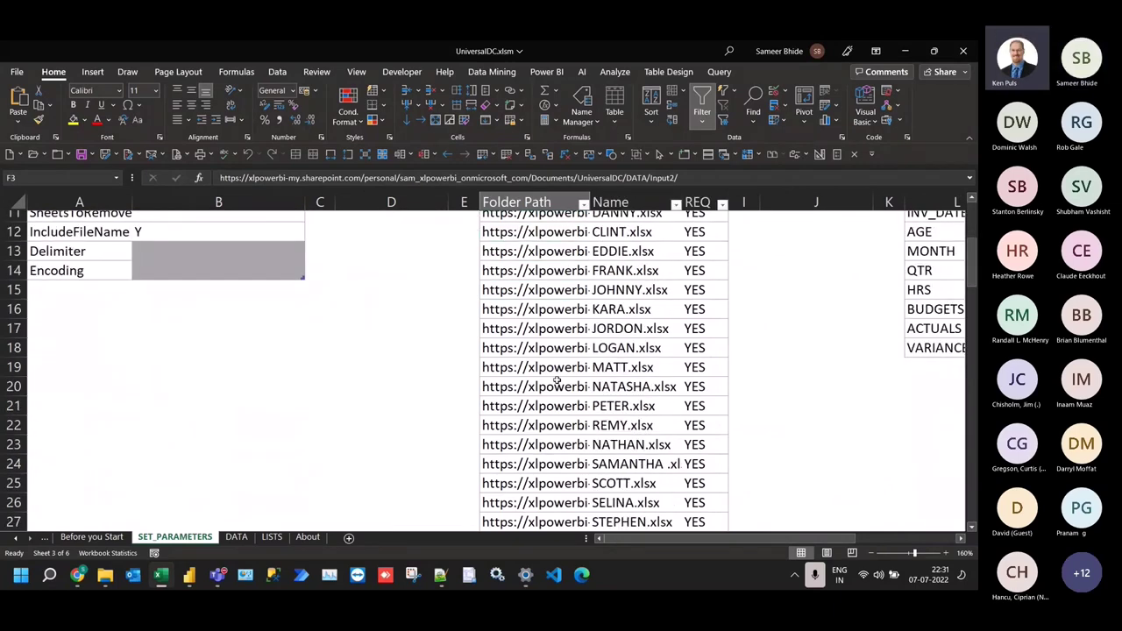
{"action": "scroll", "coordinate": [536, 375], "scroll_direction": "up", "scroll_amount": 3}
{"action": "left_click", "coordinate": [241, 406]}
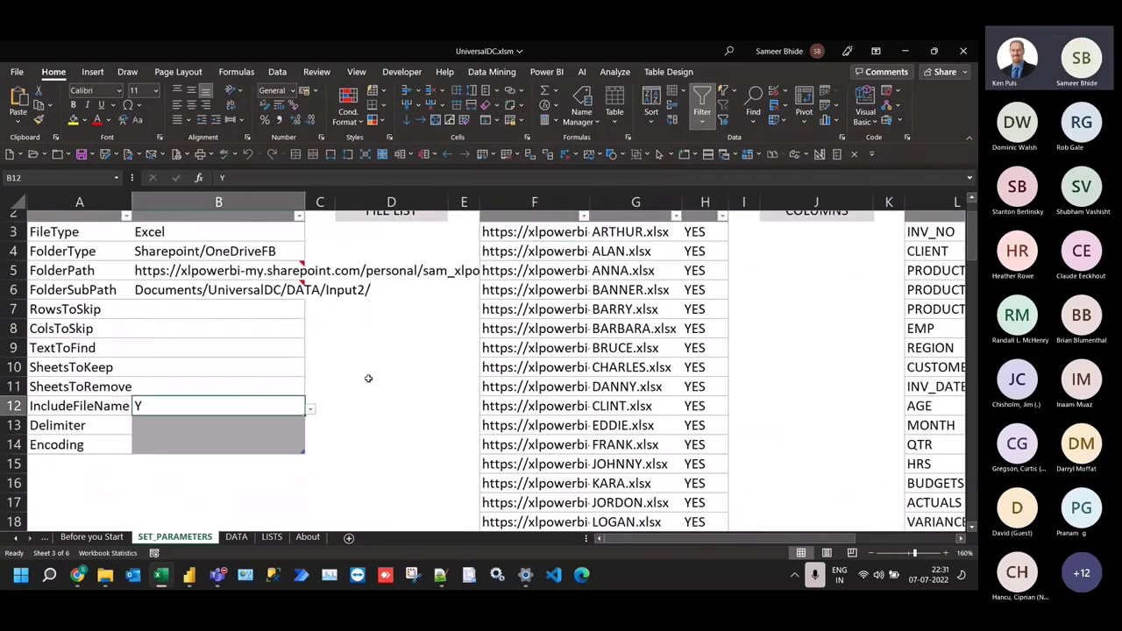
{"action": "scroll", "coordinate": [368, 377], "scroll_direction": "up", "scroll_amount": 1}
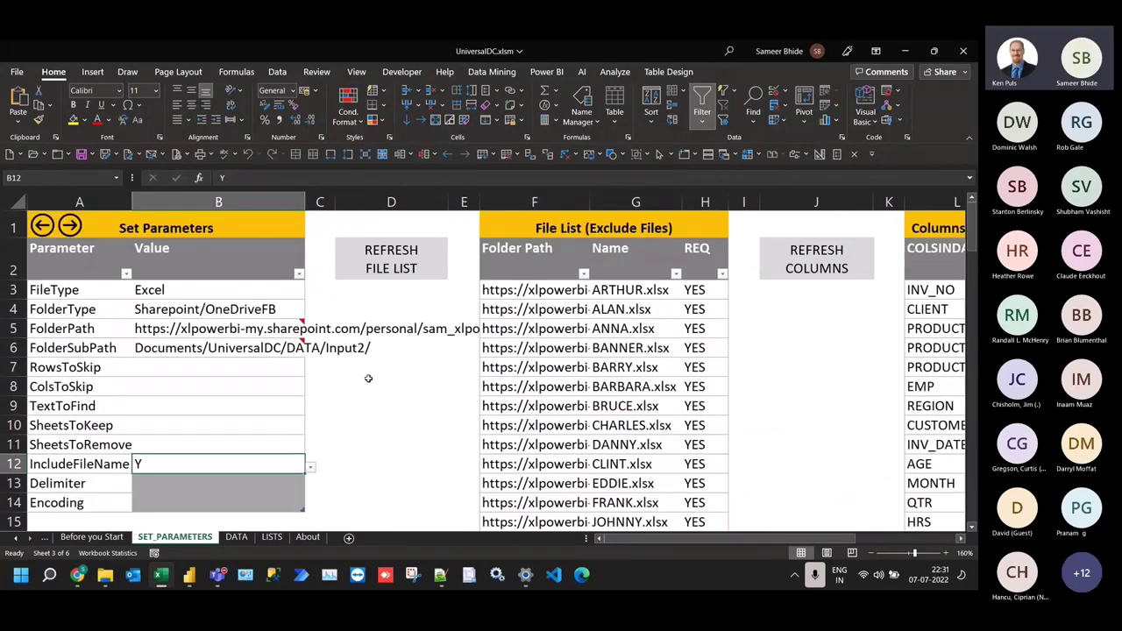
{"action": "left_click_drag", "start_coordinate": [735, 538], "coordinate": [810, 539]}
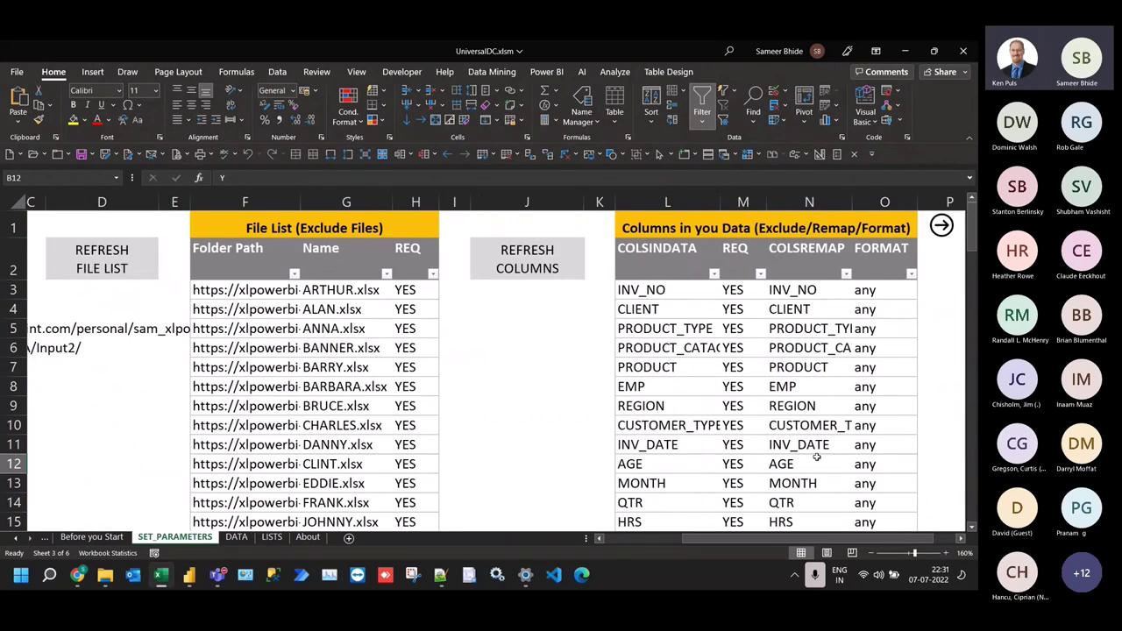
{"action": "scroll", "coordinate": [818, 449], "scroll_direction": "down", "scroll_amount": 3}
{"action": "scroll", "coordinate": [819, 445], "scroll_direction": "up", "scroll_amount": 3}
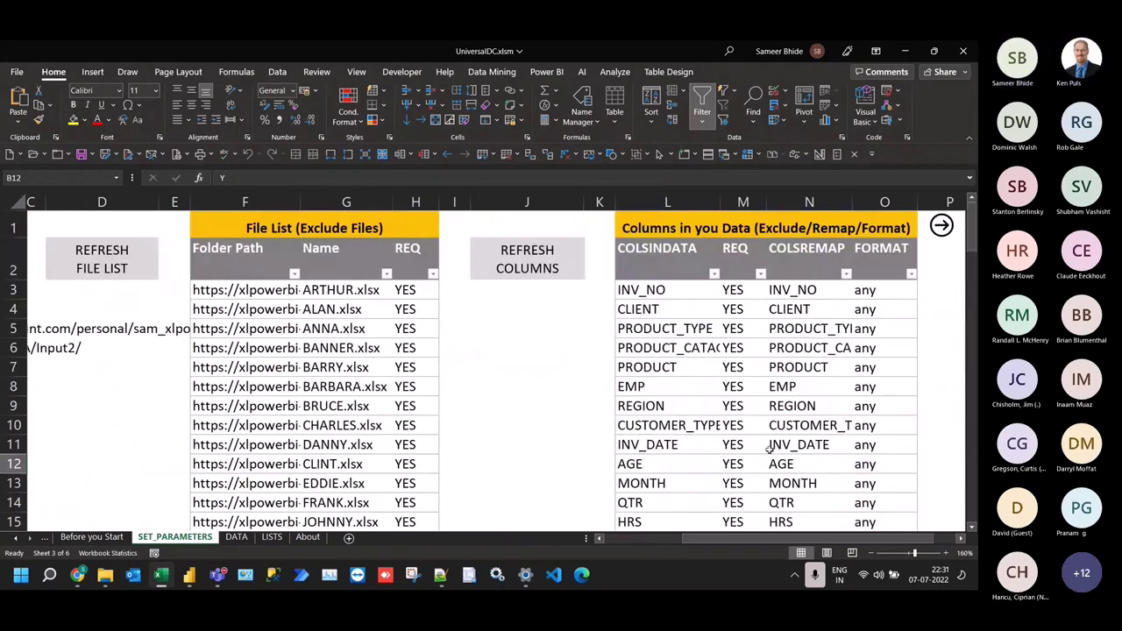
{"action": "left_click", "coordinate": [608, 538]}
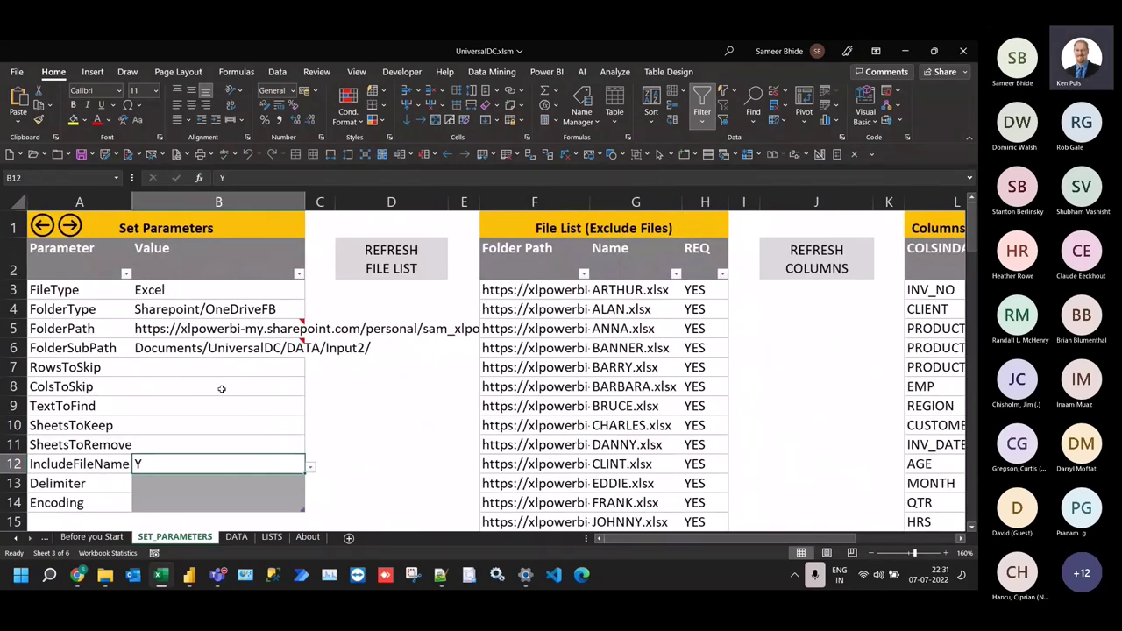
Try the data refresh on the DATA sheet once more and dismiss the message
{"action": "left_click", "coordinate": [236, 538]}
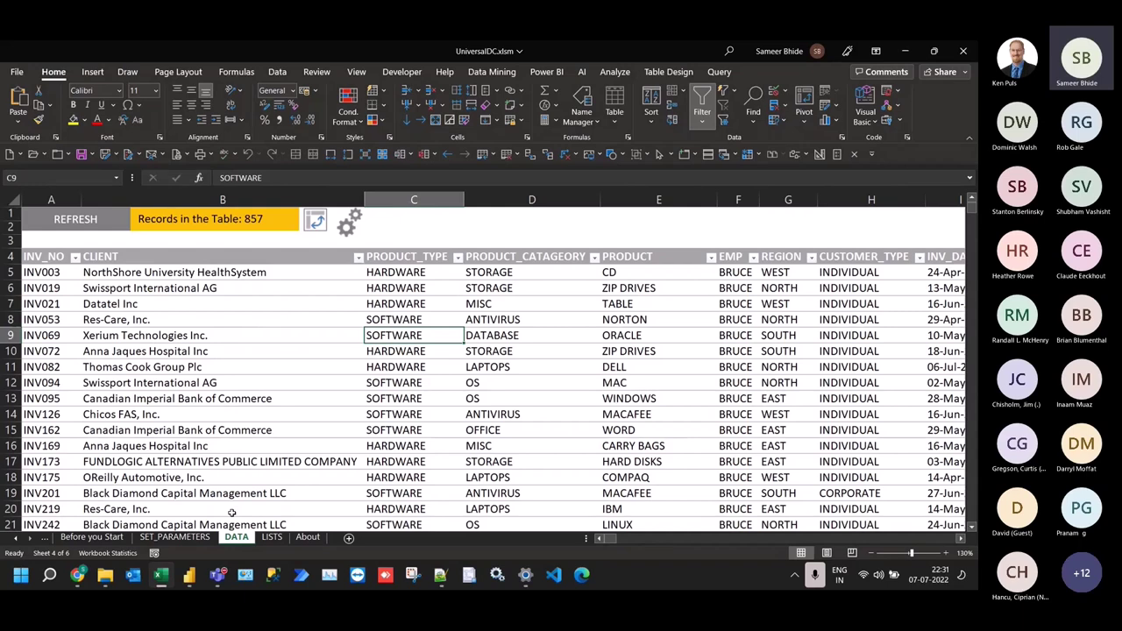
{"action": "left_click", "coordinate": [85, 317]}
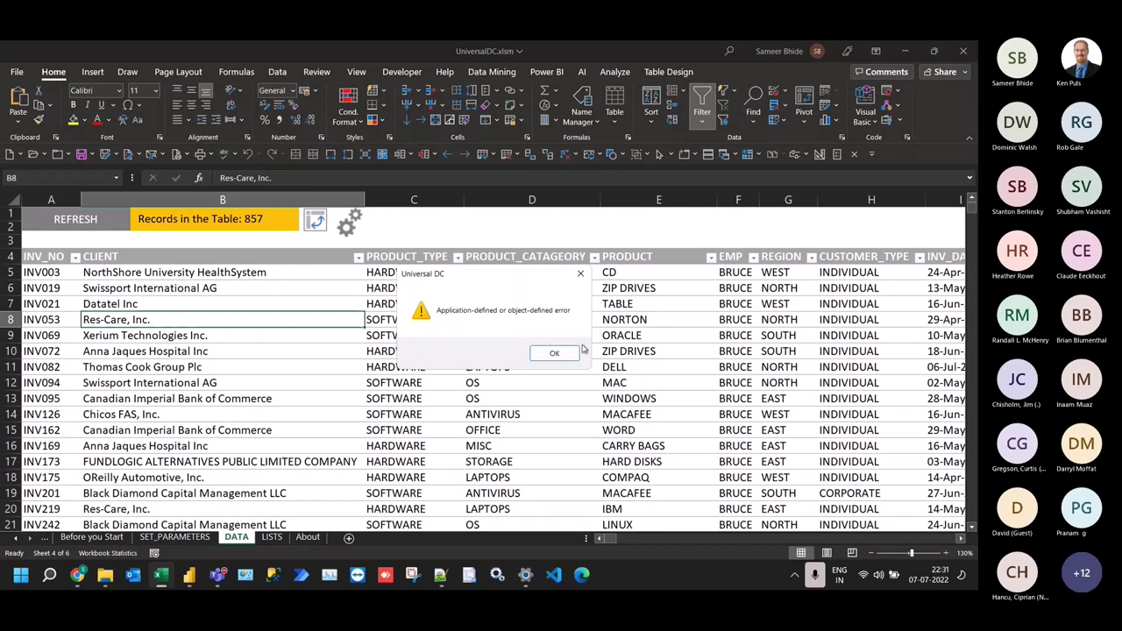
{"action": "left_click", "coordinate": [565, 352]}
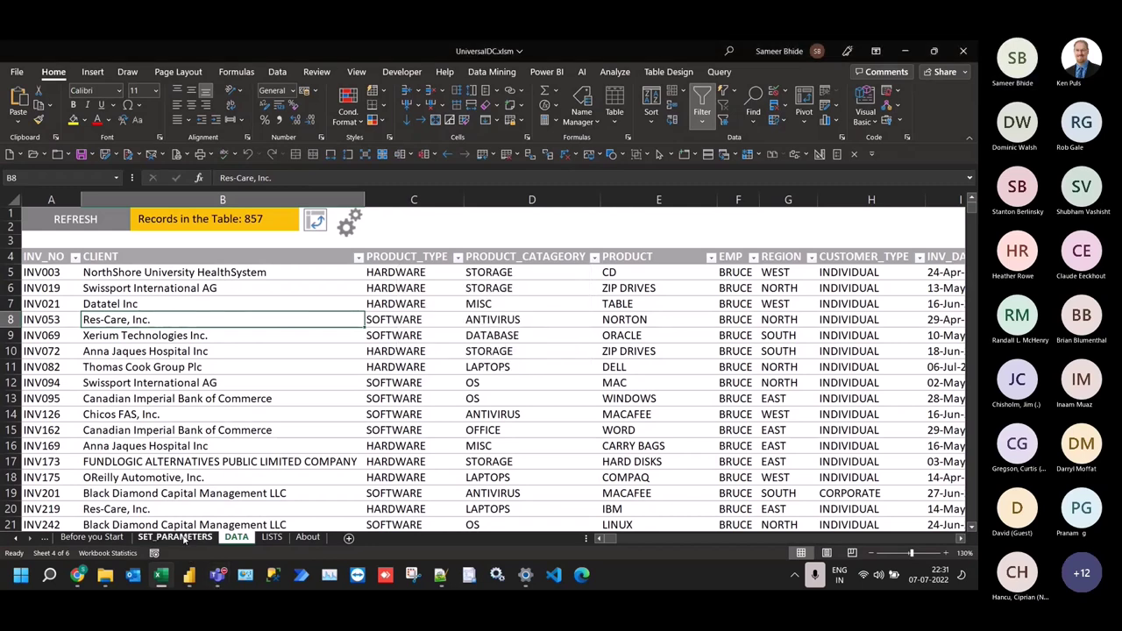
Look through the end of the file list on the SET_PARAMETERS sheet and check the full FolderPath value
{"action": "left_click", "coordinate": [175, 537]}
{"action": "scroll", "coordinate": [618, 399], "scroll_direction": "down", "scroll_amount": 6}
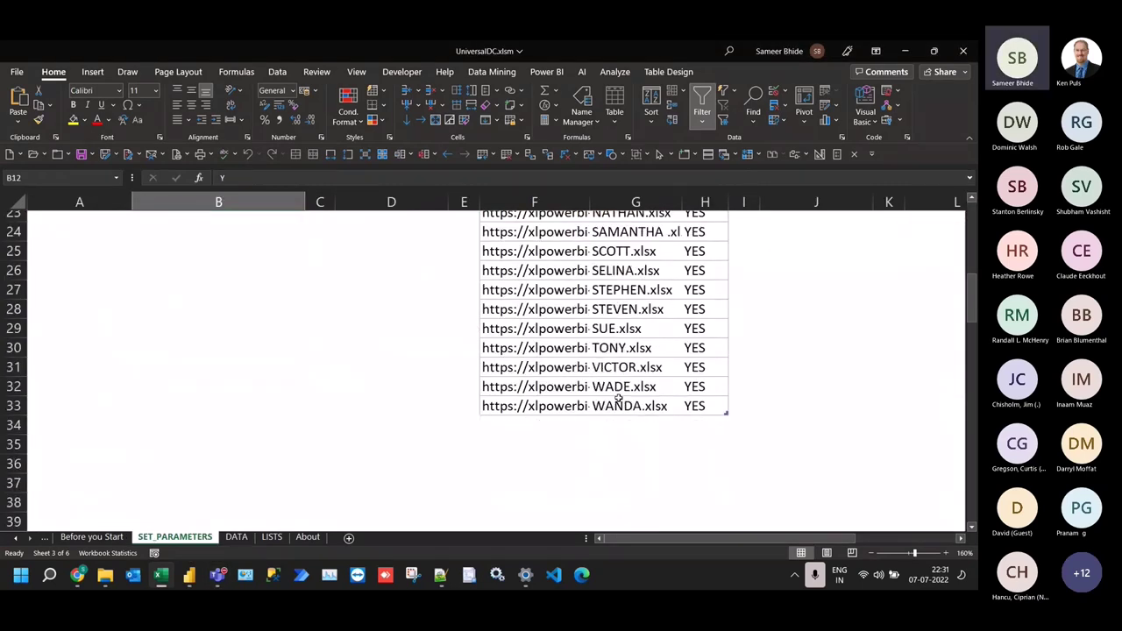
{"action": "scroll", "coordinate": [618, 399], "scroll_direction": "up", "scroll_amount": 6}
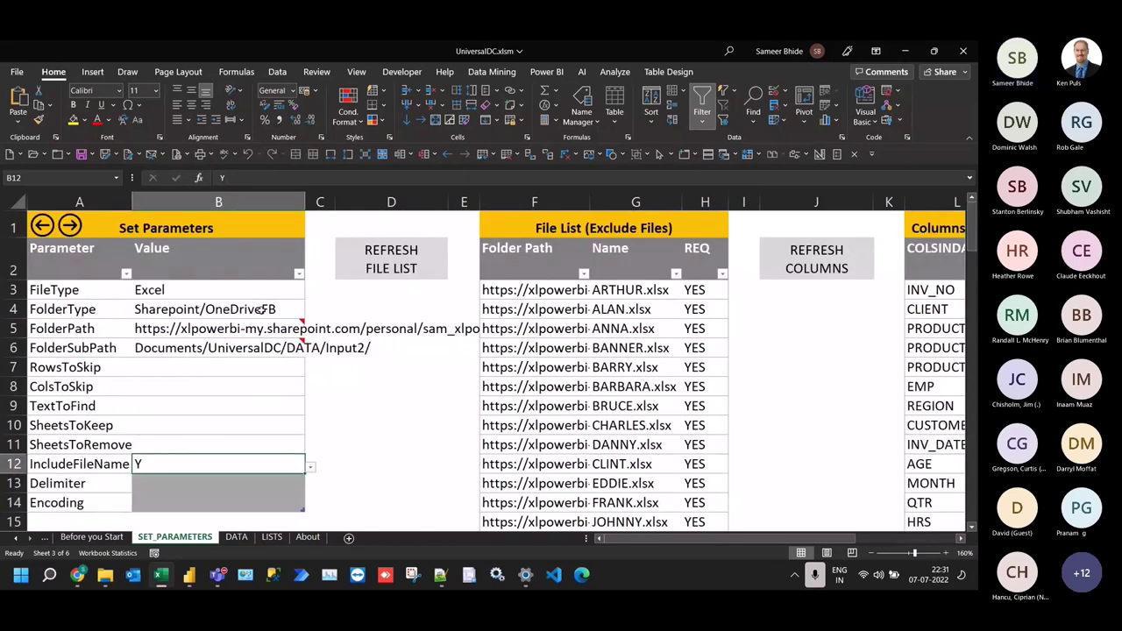
{"action": "left_click", "coordinate": [205, 337]}
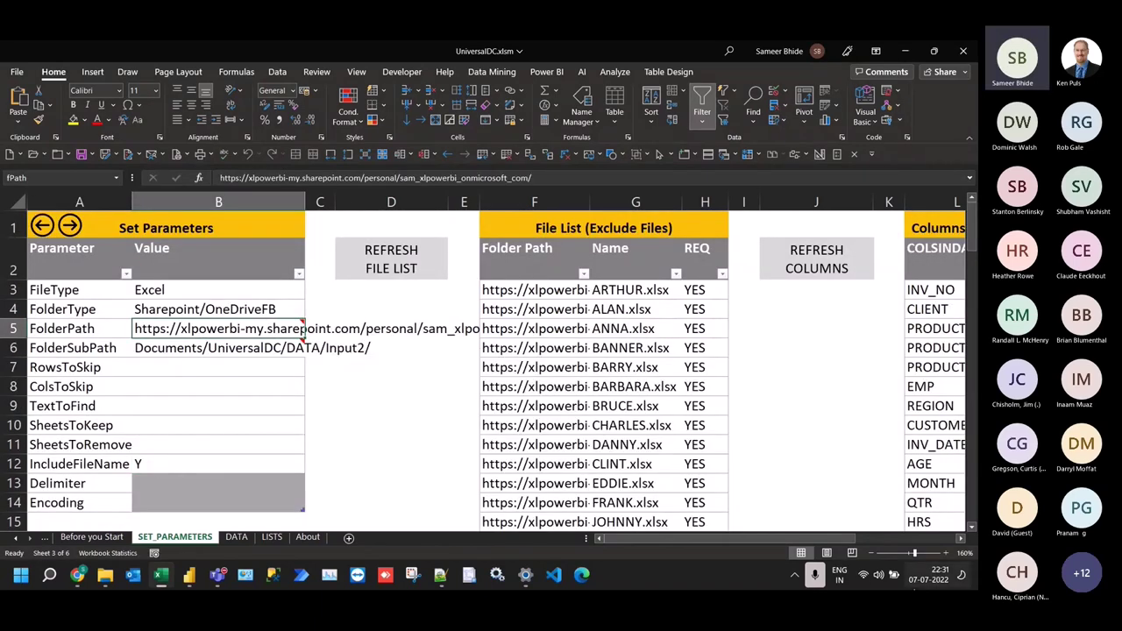
{"action": "key", "text": "F2"}
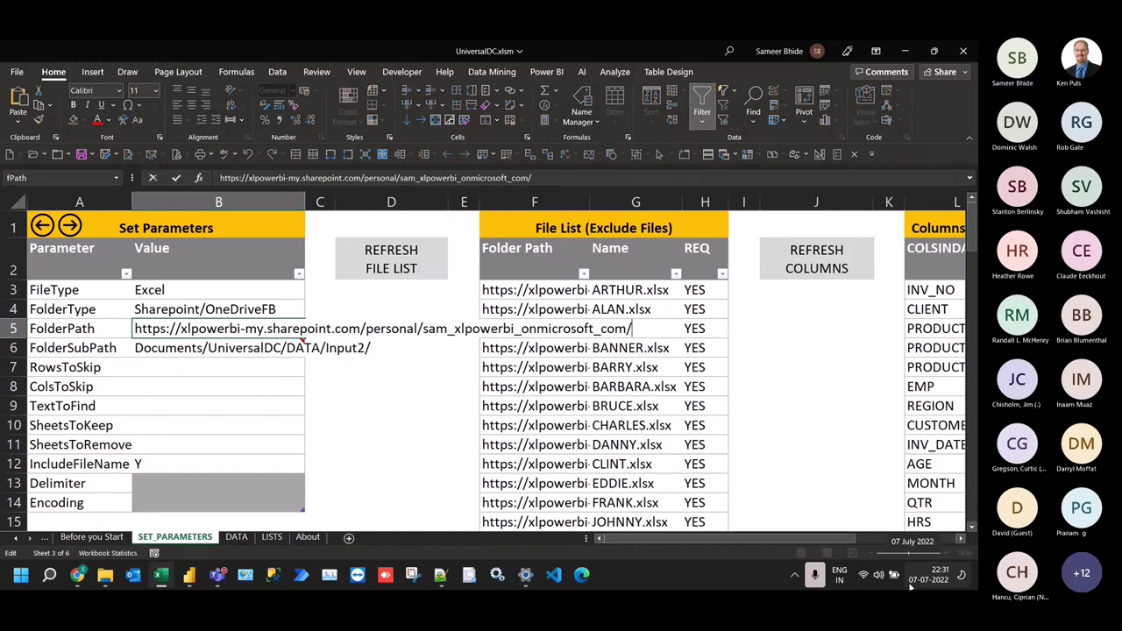
{"action": "key", "text": "Escape"}
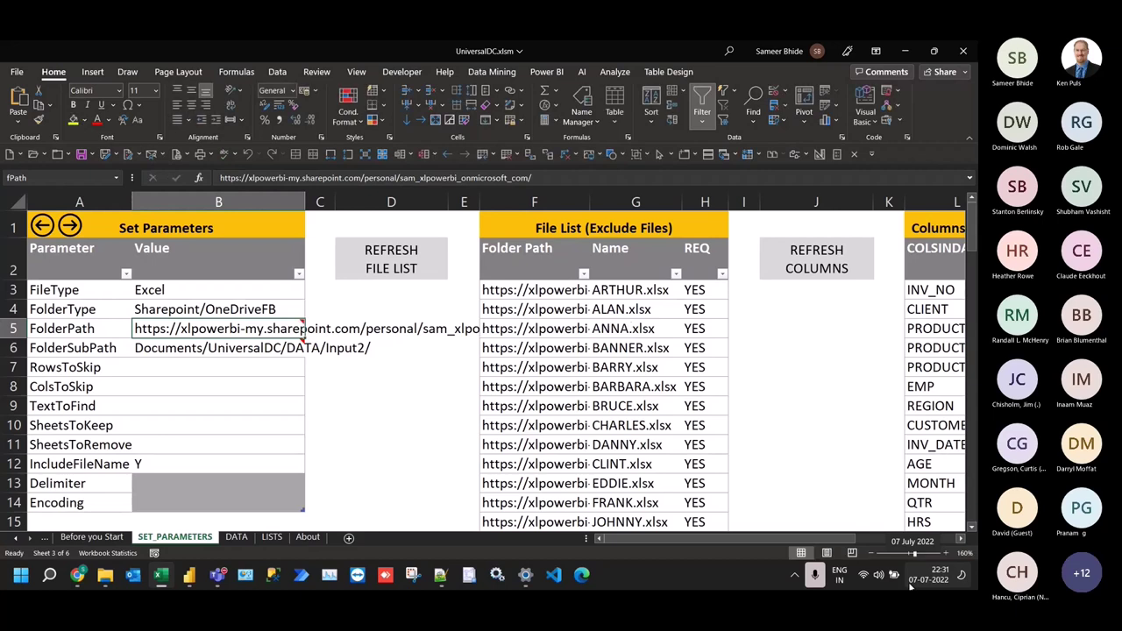
Examine the columns table and the first file's folder path on the SET_PARAMETERS sheet
{"action": "left_click", "coordinate": [647, 356]}
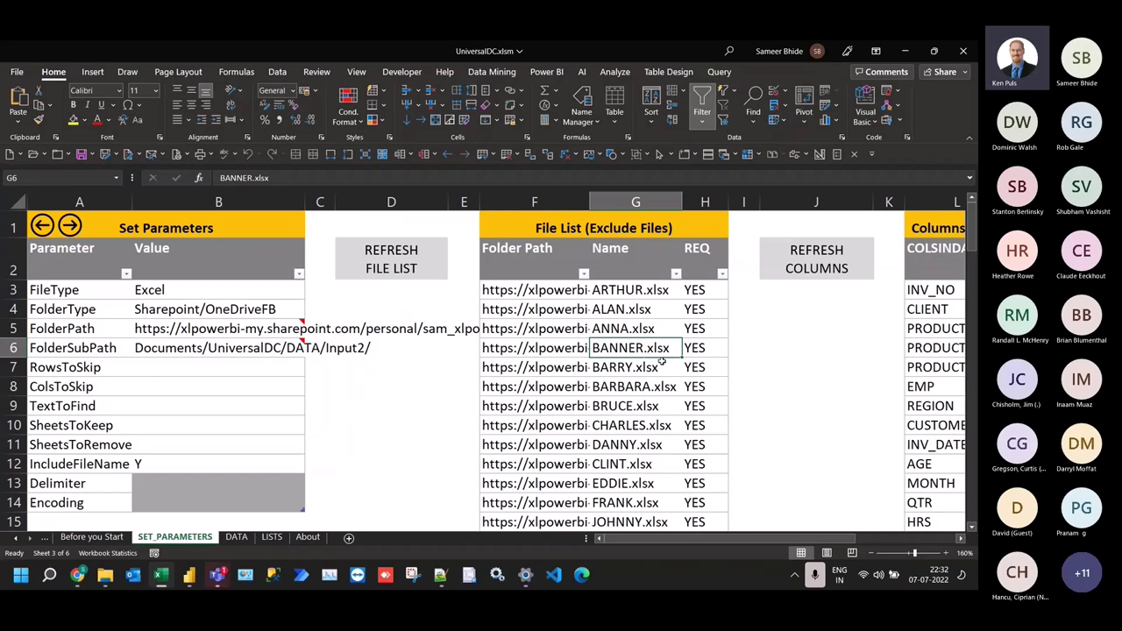
{"action": "left_click_drag", "start_coordinate": [736, 537], "coordinate": [812, 506]}
{"action": "scroll", "coordinate": [811, 506], "scroll_direction": "down", "scroll_amount": 1}
{"action": "scroll", "coordinate": [789, 464], "scroll_direction": "up", "scroll_amount": 1}
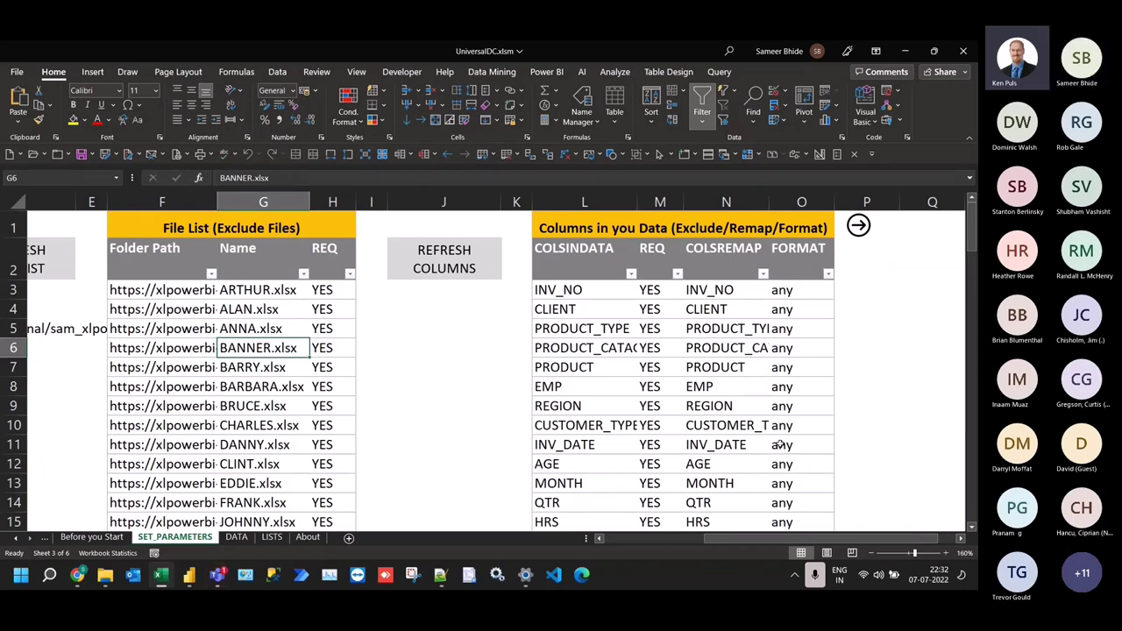
{"action": "scroll", "coordinate": [642, 516], "scroll_direction": "down", "scroll_amount": 4}
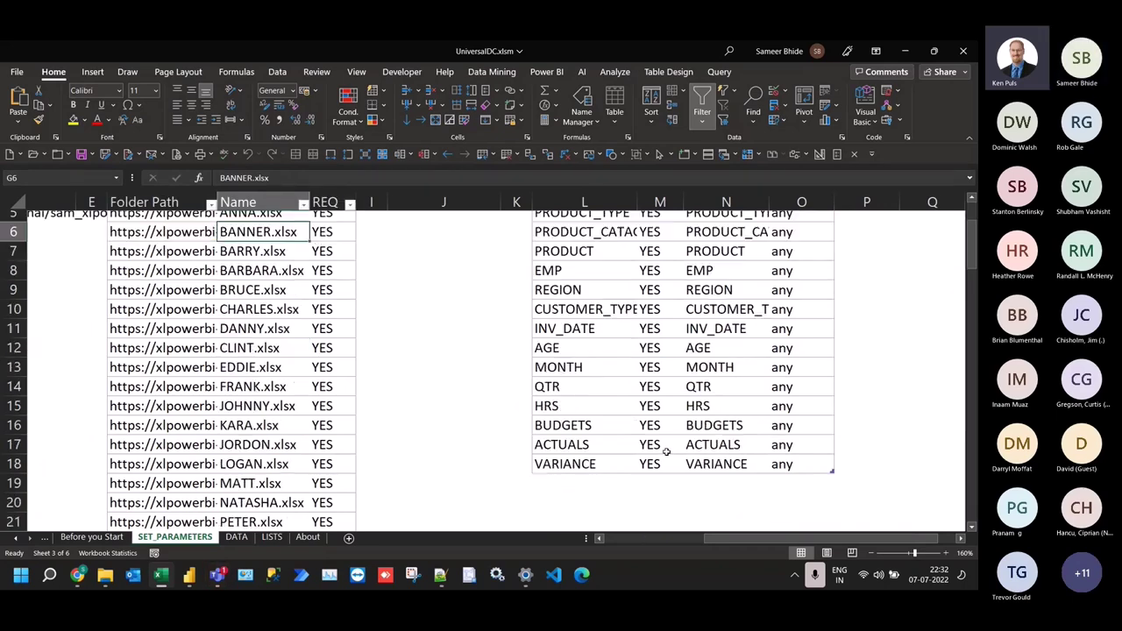
{"action": "scroll", "coordinate": [666, 452], "scroll_direction": "up", "scroll_amount": 4}
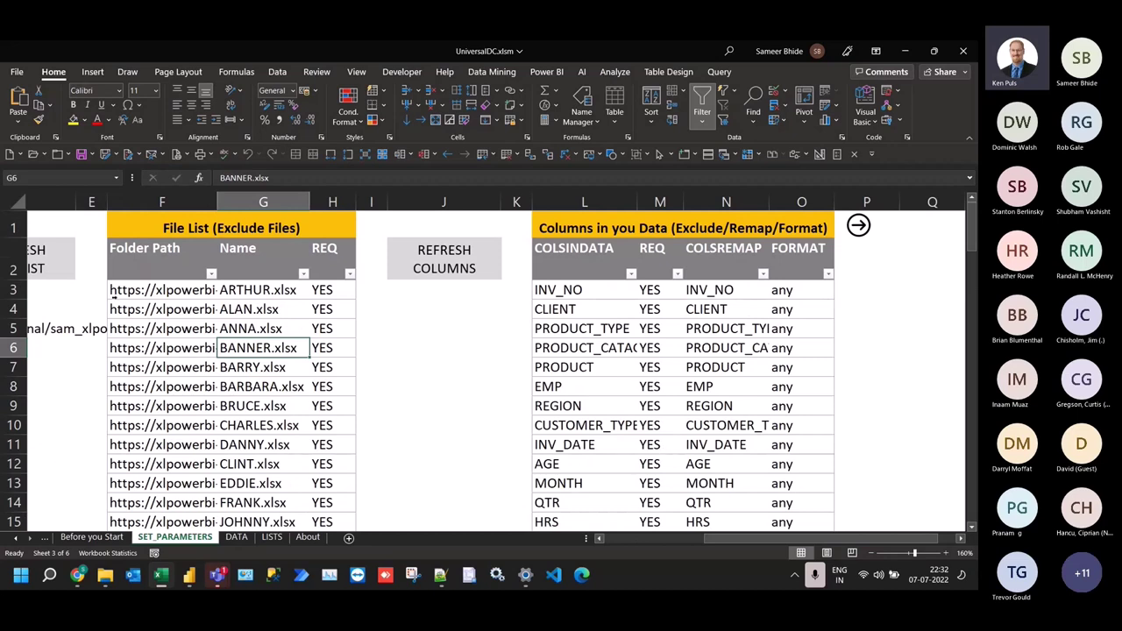
{"action": "left_click", "coordinate": [171, 290]}
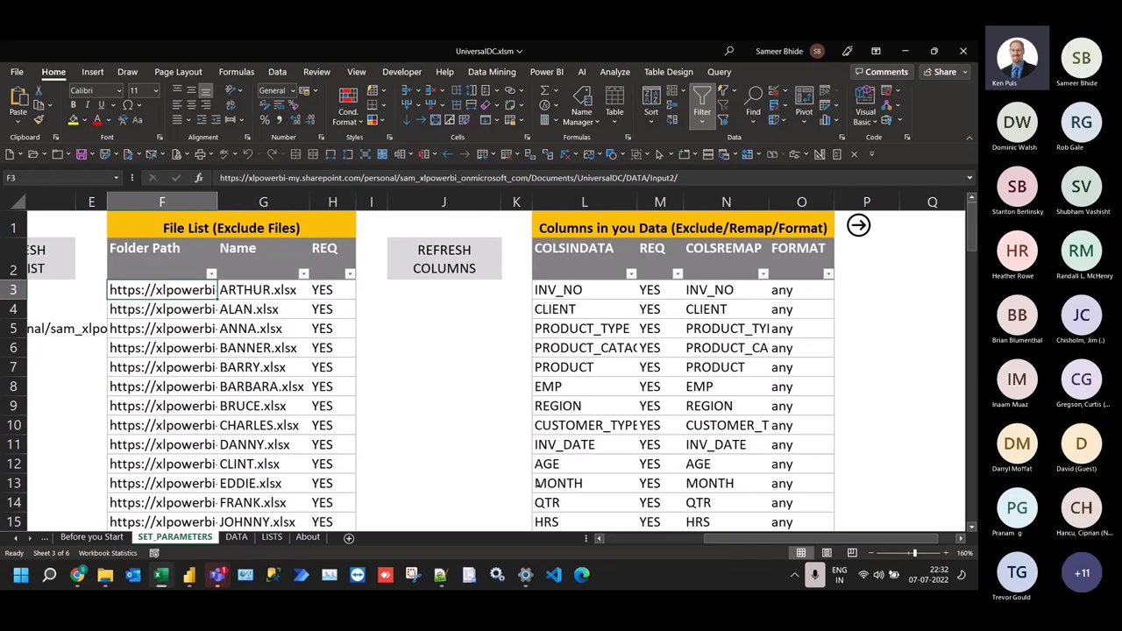
{"action": "left_click", "coordinate": [606, 538]}
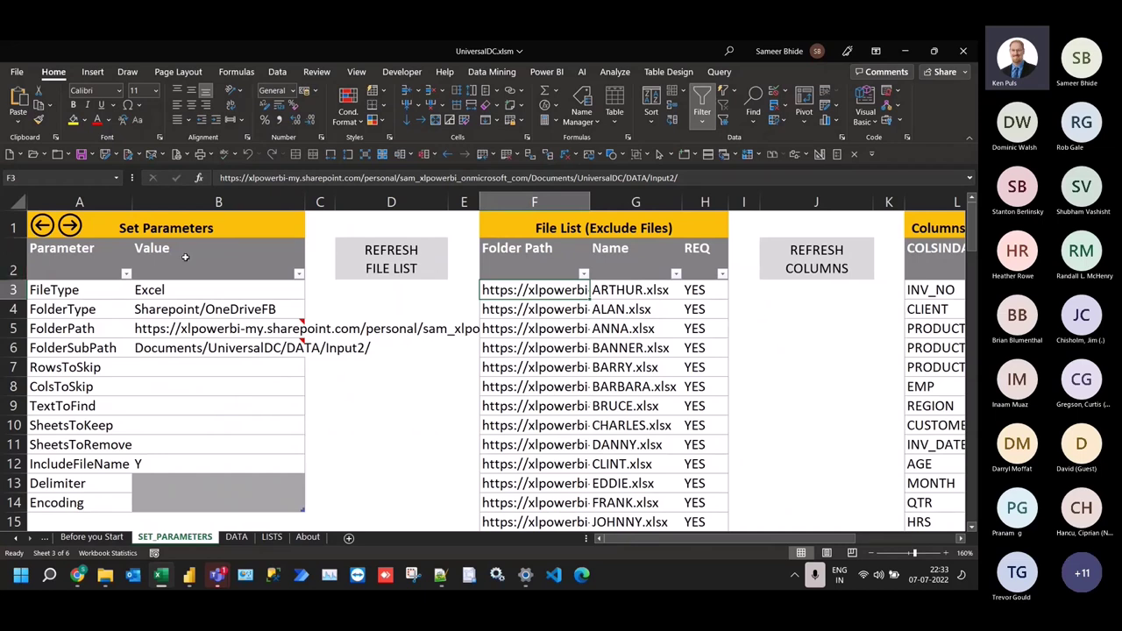
Return to the UniversalDC start sheet with the ribbon collapsed, and save and close the workbook
{"action": "scroll", "coordinate": [275, 446], "scroll_direction": "down", "scroll_amount": 1}
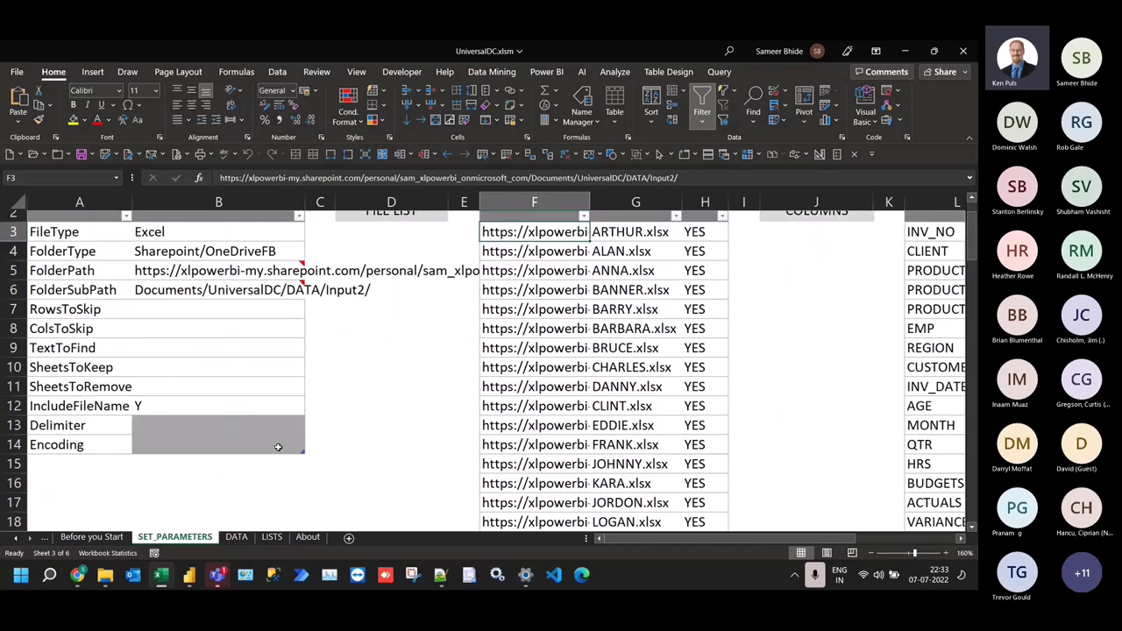
{"action": "scroll", "coordinate": [276, 443], "scroll_direction": "up", "scroll_amount": 1}
{"action": "double_click", "coordinate": [54, 72]}
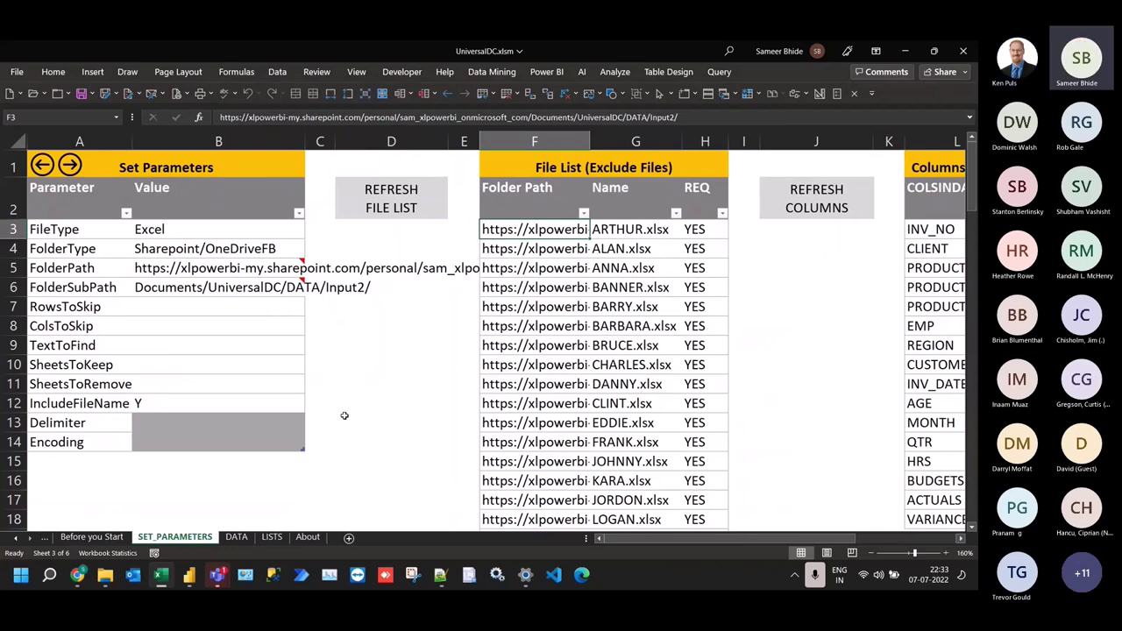
{"action": "left_click", "coordinate": [41, 164]}
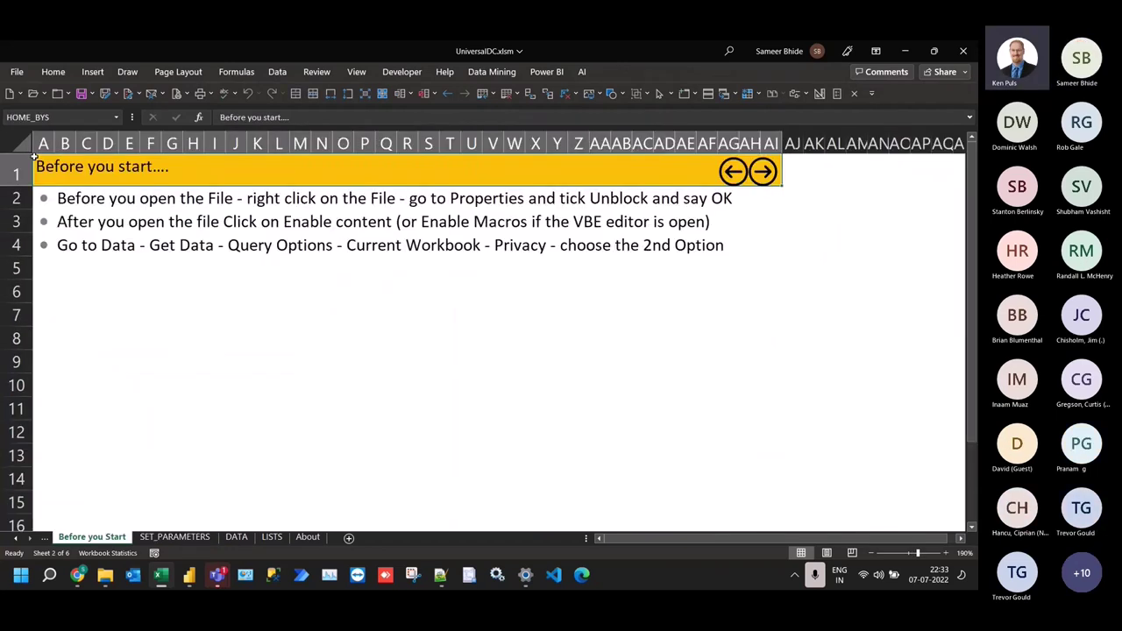
{"action": "left_click", "coordinate": [727, 178]}
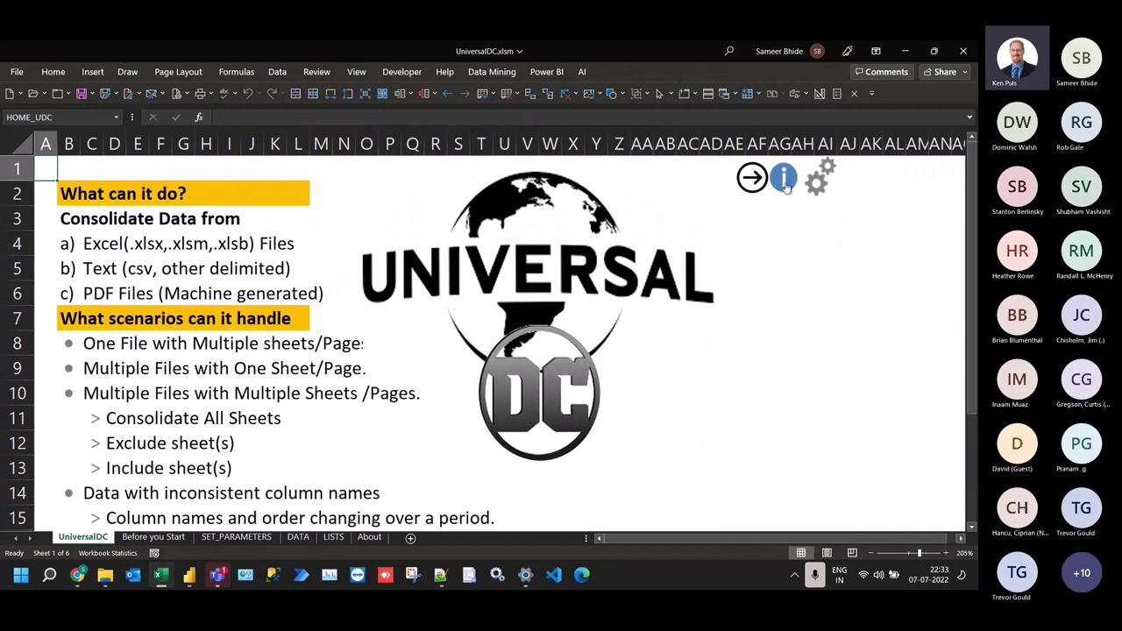
{"action": "left_click", "coordinate": [80, 93]}
{"action": "left_click", "coordinate": [56, 93]}
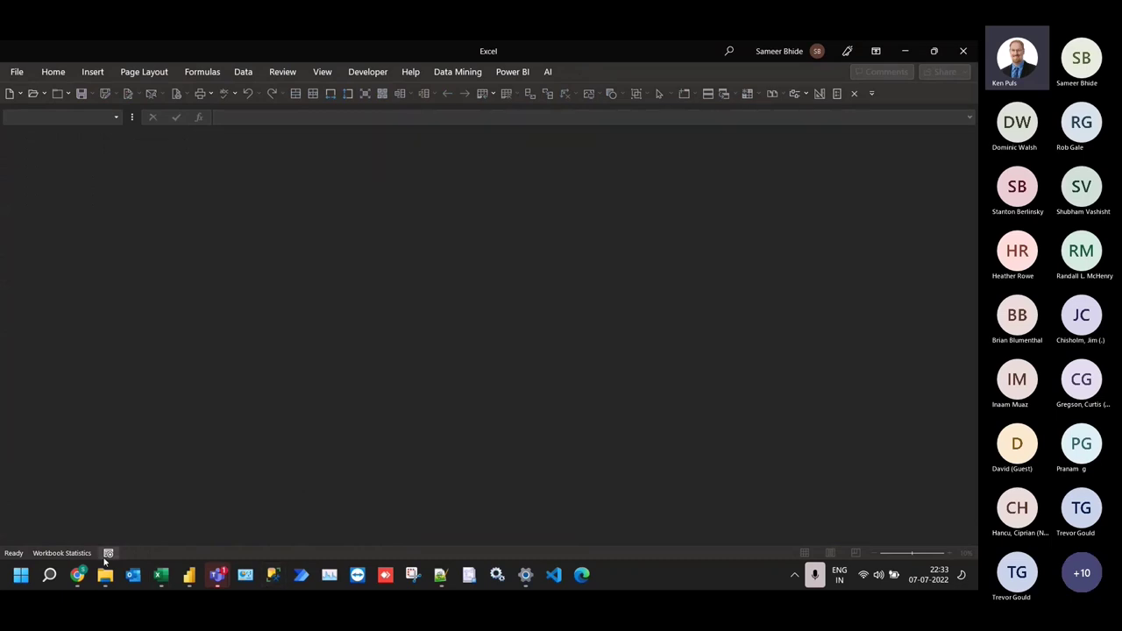
Switch to Chrome and close the page with the Universal Data Consolidator blog article
{"action": "left_click", "coordinate": [77, 575]}
{"action": "left_click", "coordinate": [243, 50]}
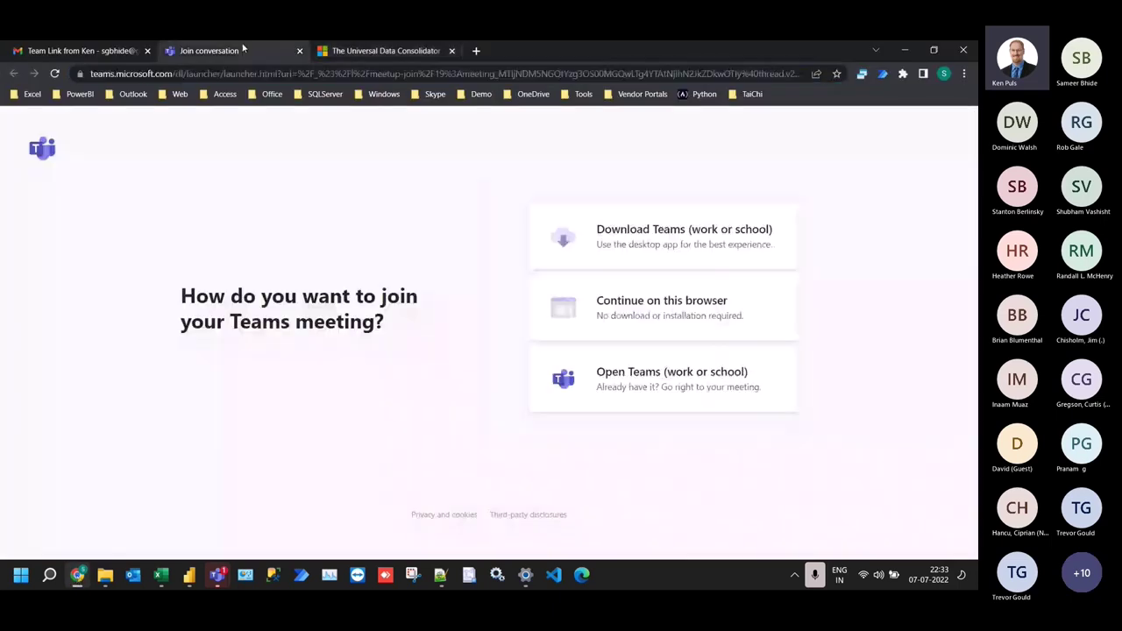
{"action": "left_click", "coordinate": [118, 51]}
{"action": "left_click", "coordinate": [408, 50]}
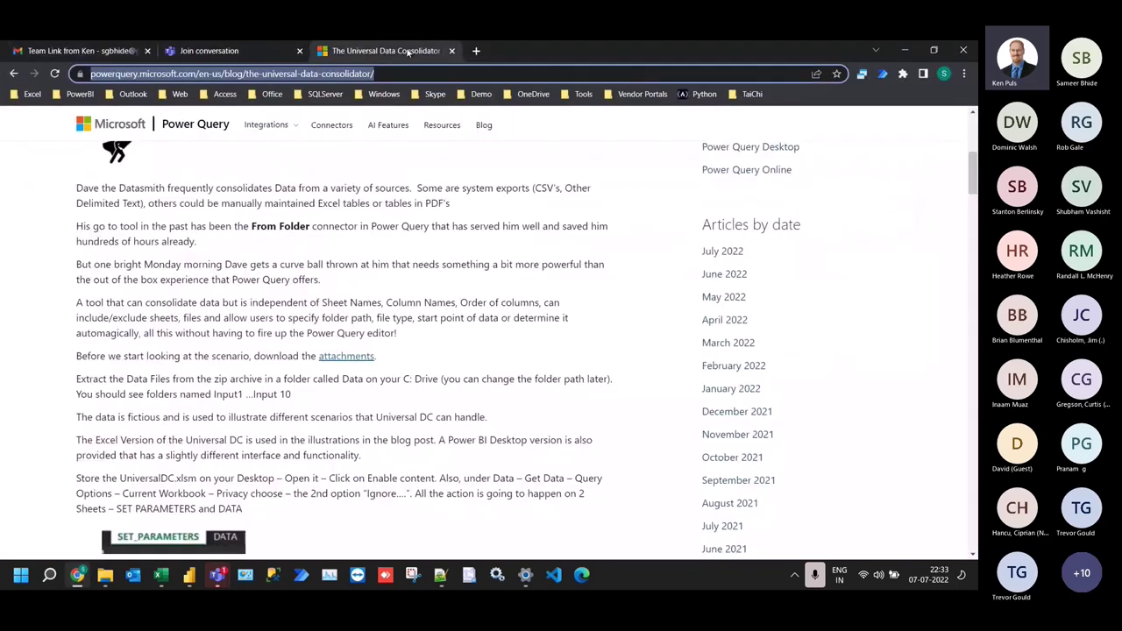
{"action": "left_click", "coordinate": [451, 50]}
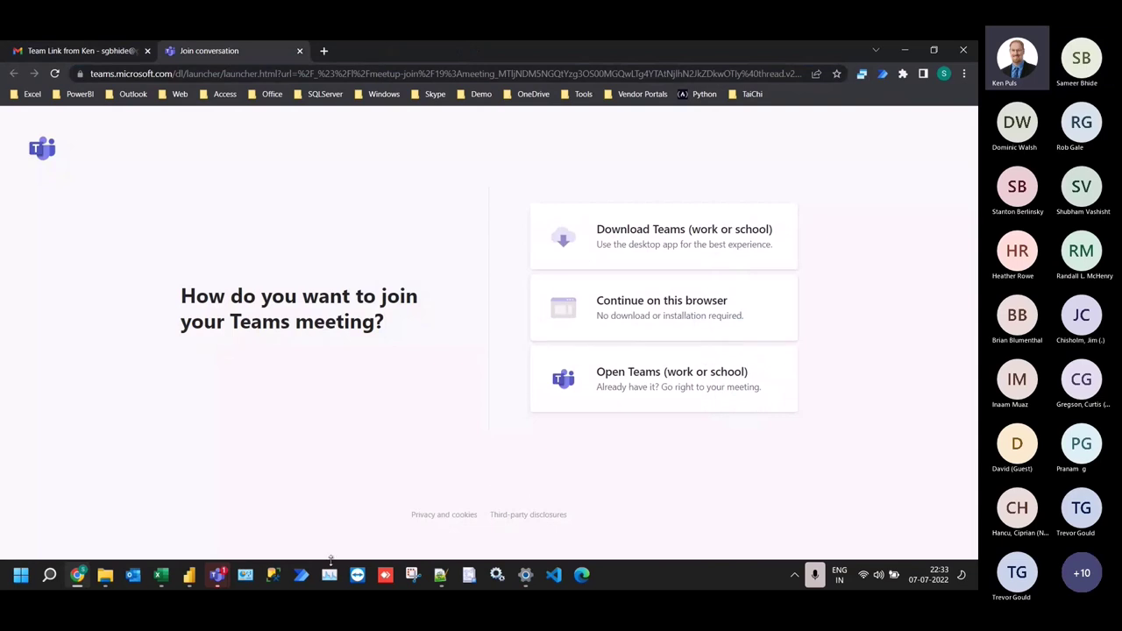
Switch to the Teams meeting window to look at its chat and return to the desktop
{"action": "mouse_move", "coordinate": [216, 575]}
{"action": "left_click", "coordinate": [274, 549]}
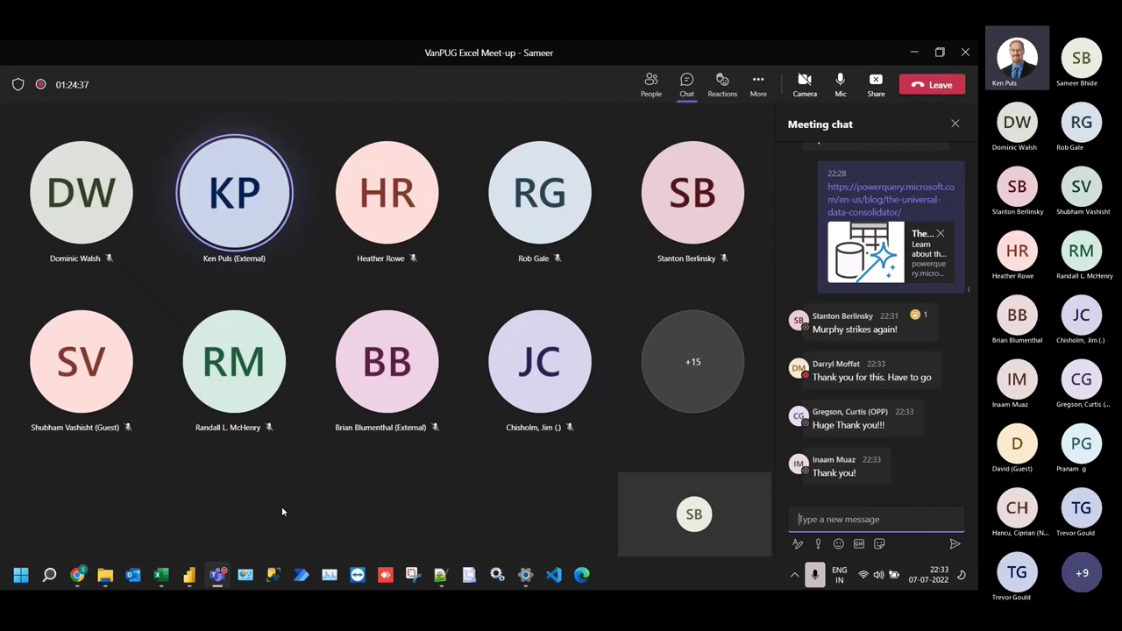
{"action": "key", "text": "super+d"}
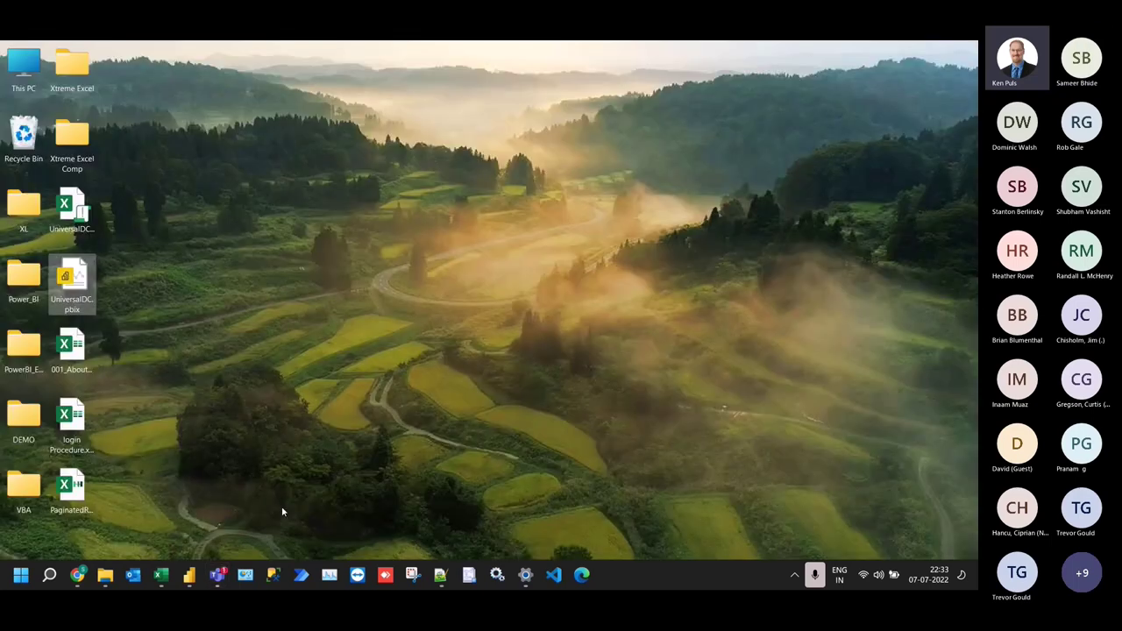
Open PaginatedReportBuilder.xlsb from the desktop to view its start sheet, and exit Excel without saving it
{"action": "double_click", "coordinate": [70, 486]}
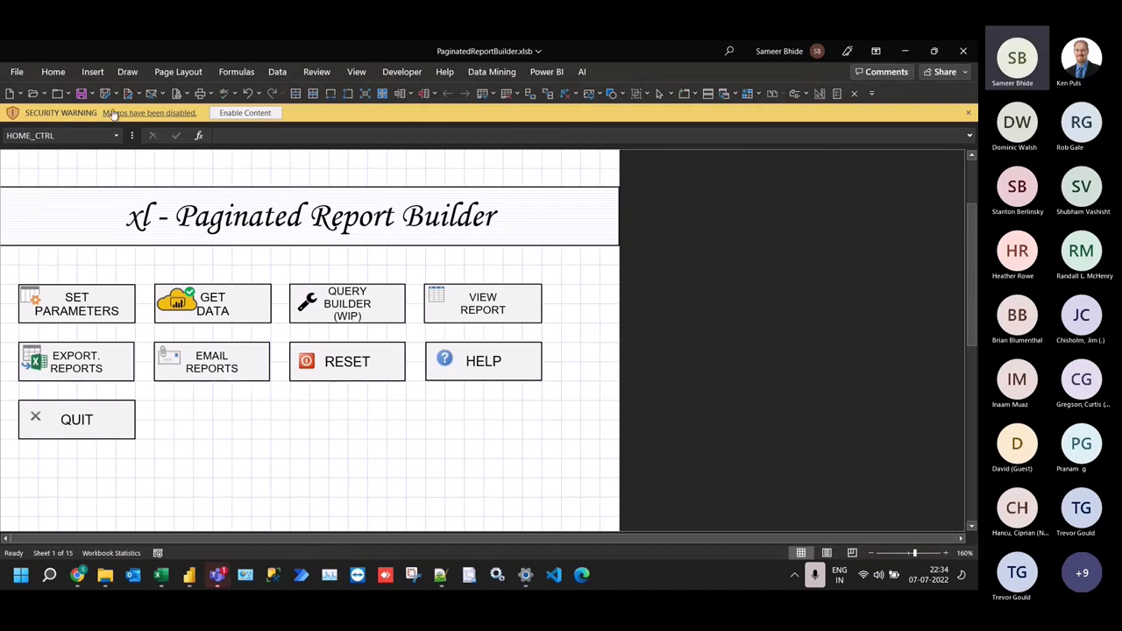
{"action": "left_click", "coordinate": [57, 94]}
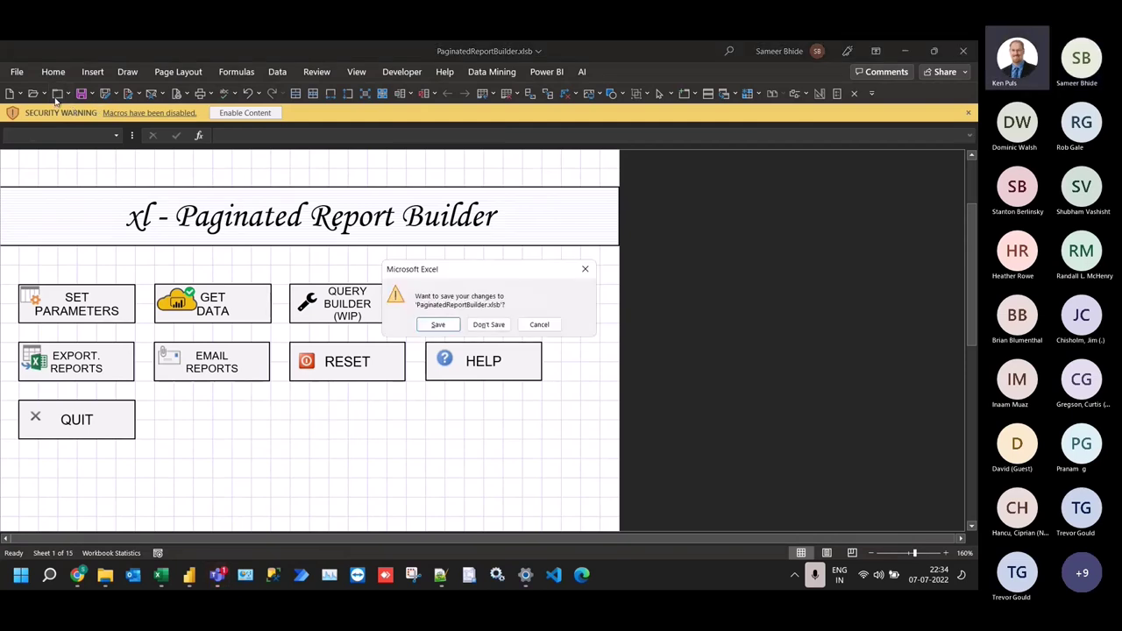
{"action": "left_click", "coordinate": [492, 327]}
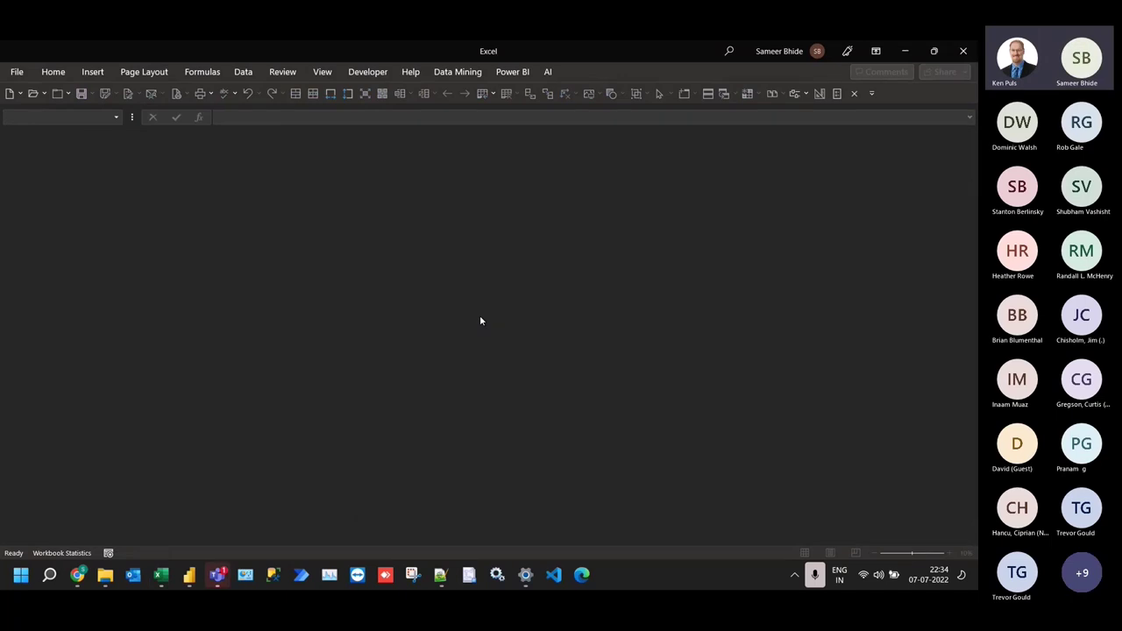
{"action": "left_click", "coordinate": [963, 51]}
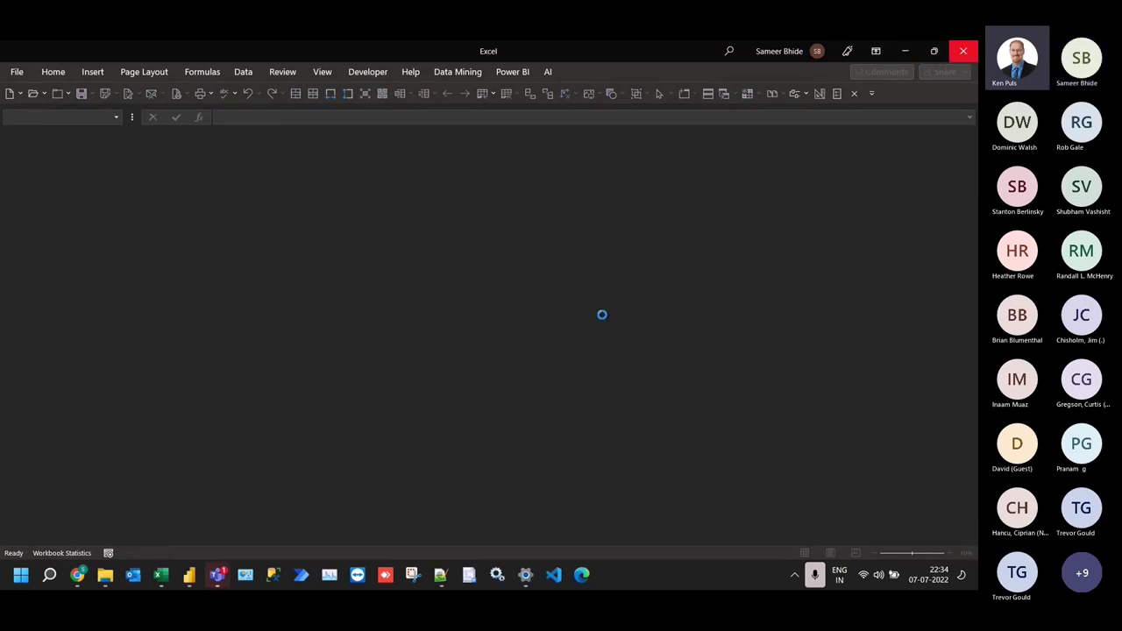